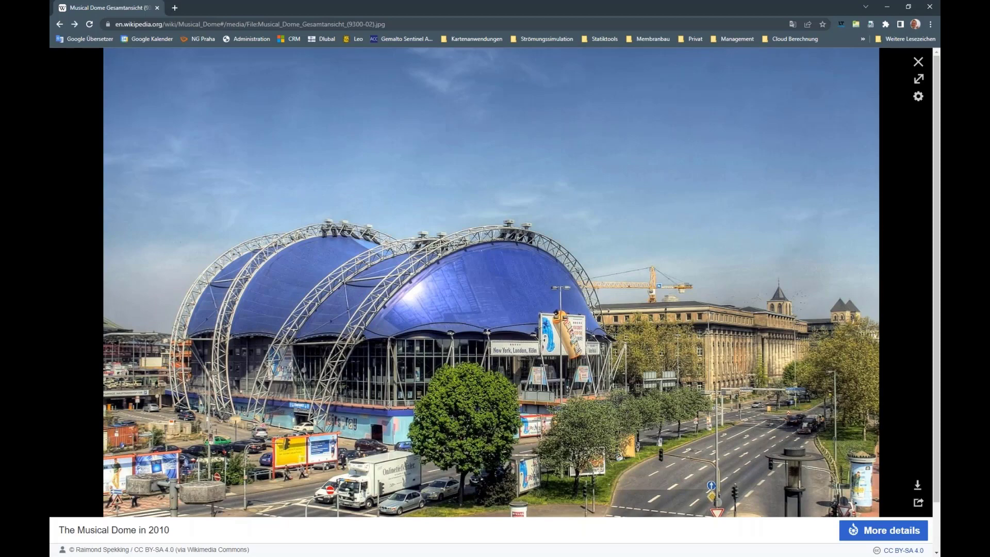
Name the new model POS and activate the Structure Stability, Form-Finding, Wind Simulation, Stress-Strain Analysis and Steel Design add-ons
key("Escape")
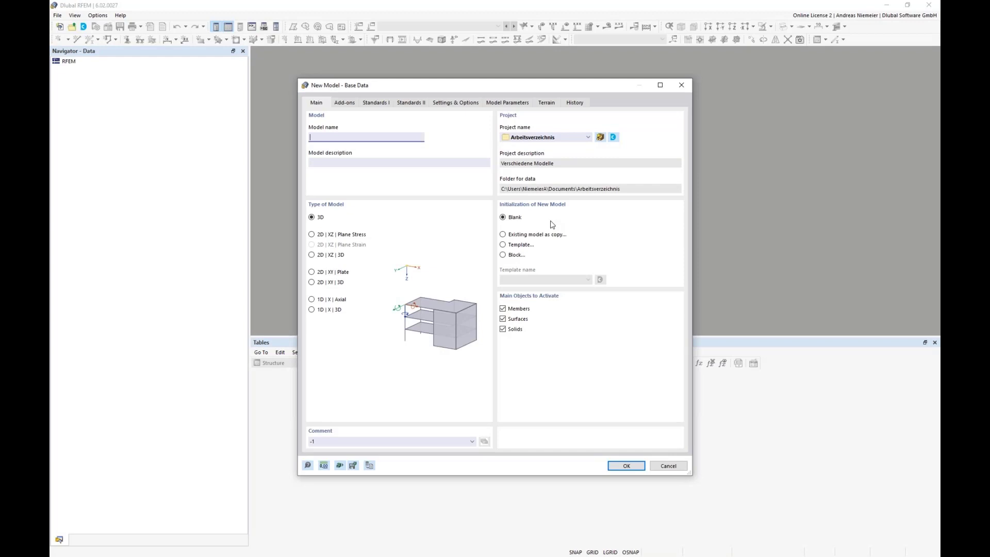
type("POS")
left_click(345, 103)
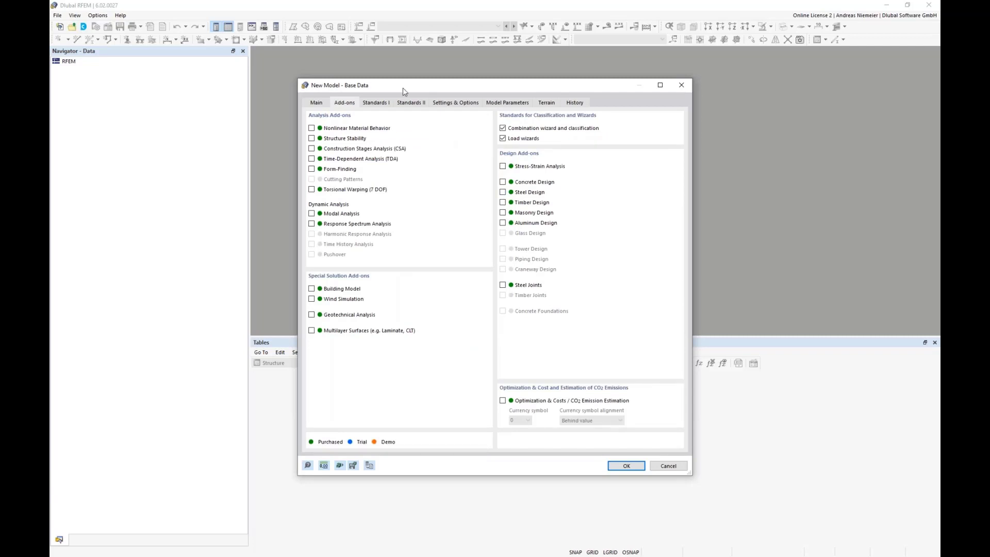
left_click(312, 139)
left_click(311, 169)
left_click(312, 299)
left_click(503, 166)
Set the national annexes to DIN 2012-08 for EN 1990, DIN 2019-04 for EN 1991 and DIN 2020-11 for EN 1993, and create the model
left_click(377, 103)
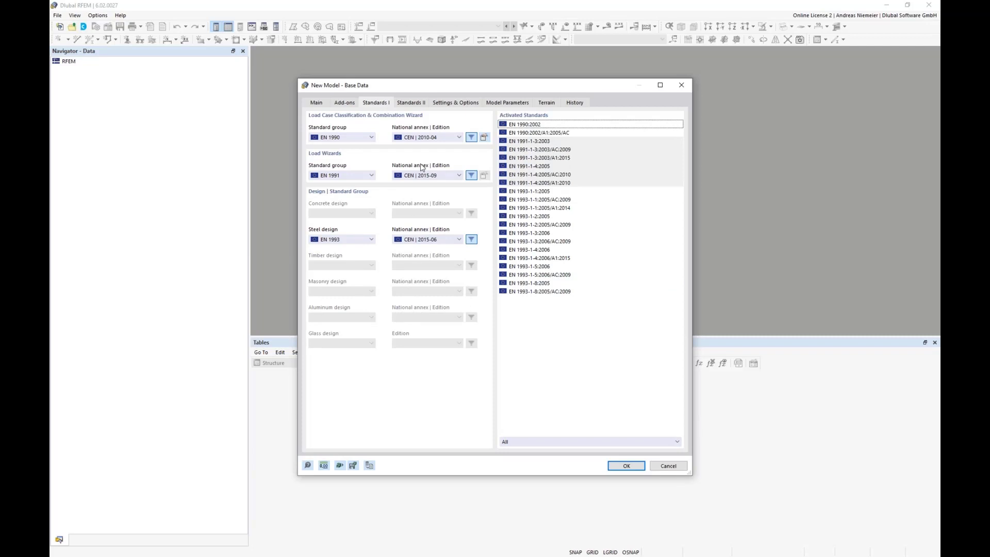
left_click(434, 141)
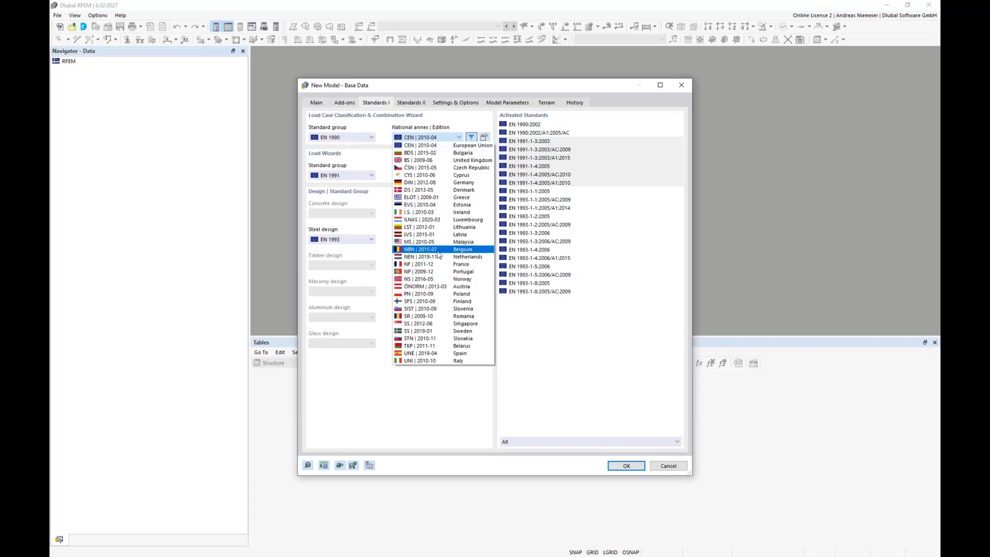
left_click(422, 182)
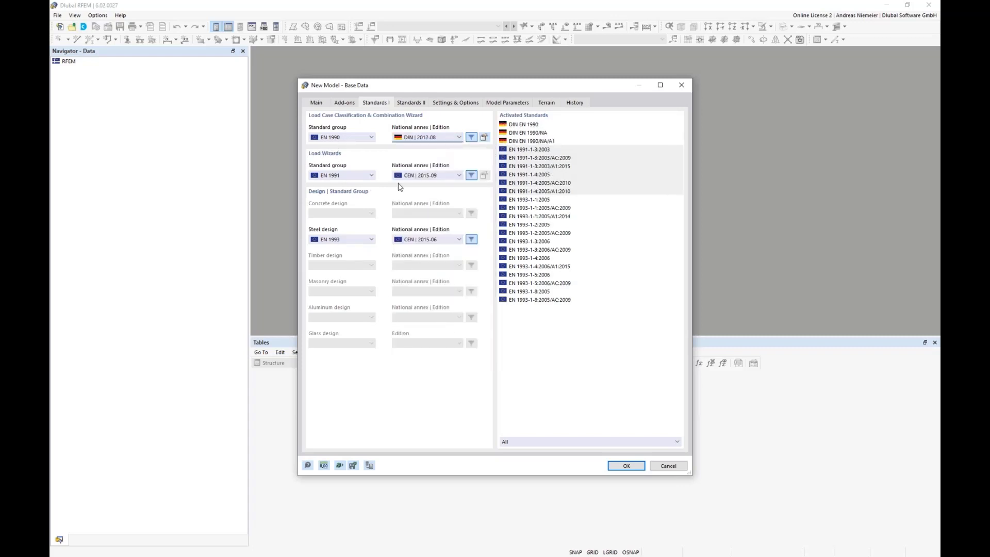
left_click(419, 177)
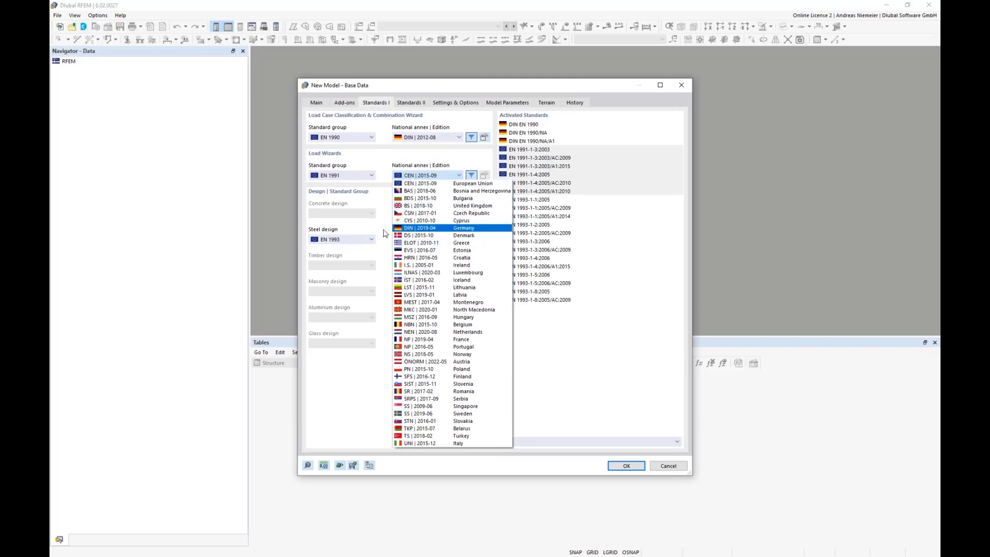
left_click(428, 229)
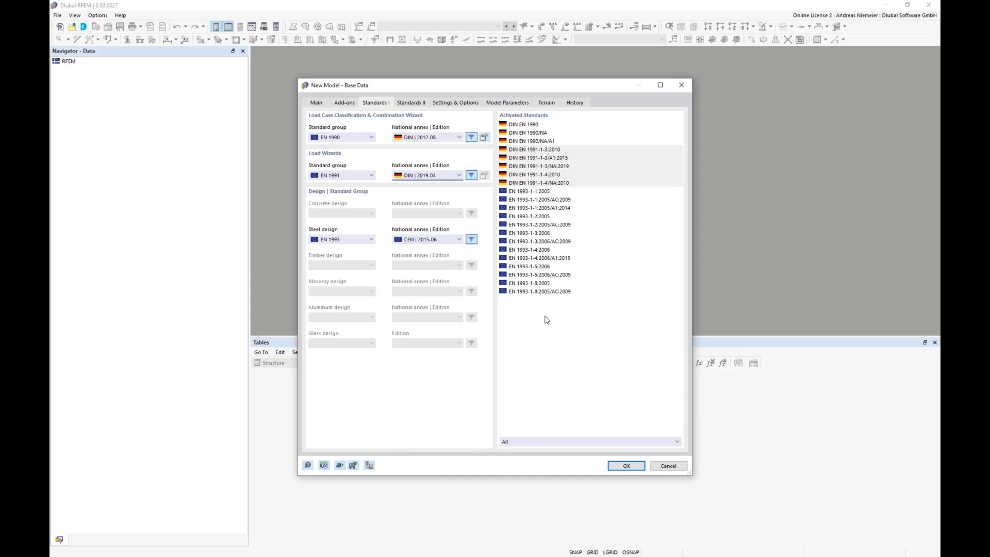
left_click(431, 240)
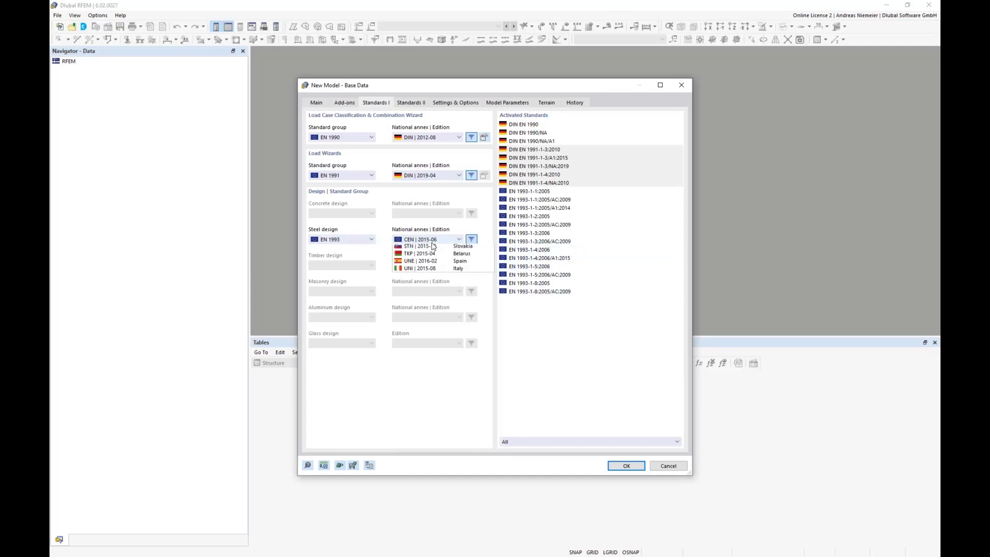
left_click(428, 292)
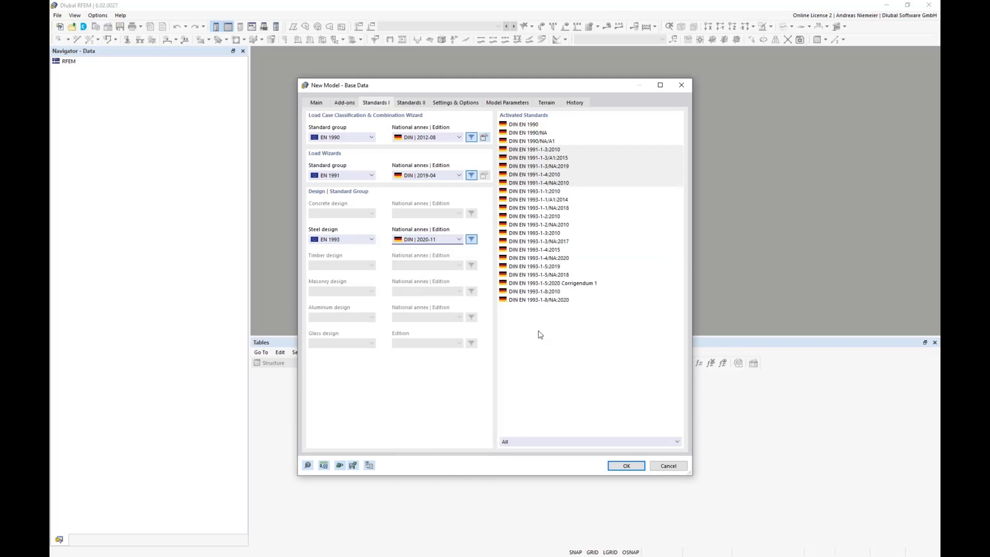
left_click(625, 466)
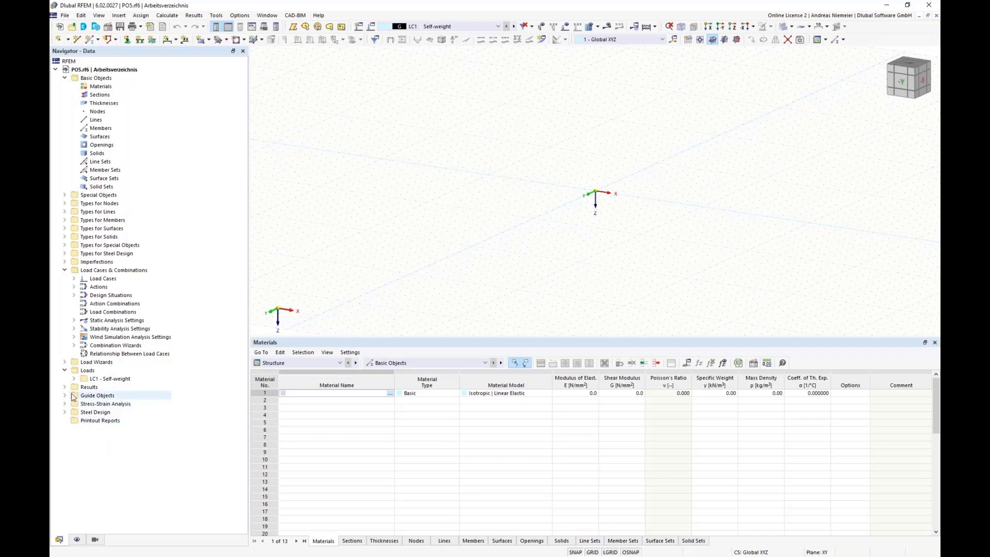
Create a new background layer among the guide objects and name it Base geometry
left_click(65, 78)
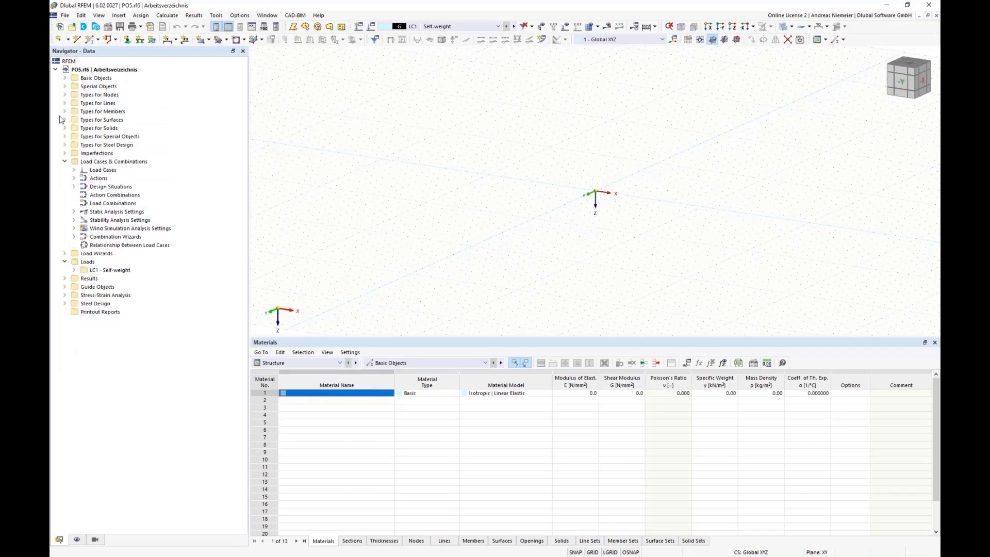
left_click(65, 162)
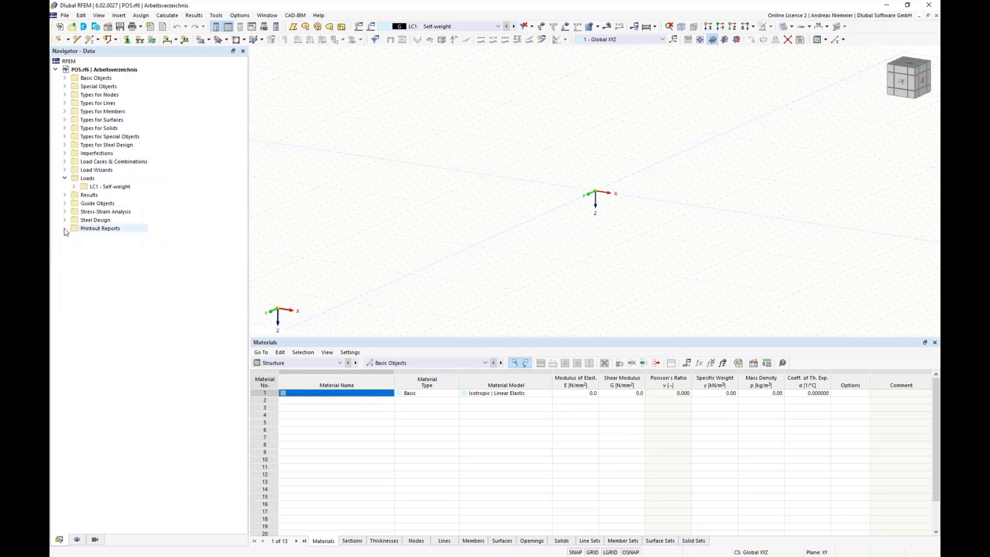
left_click(64, 203)
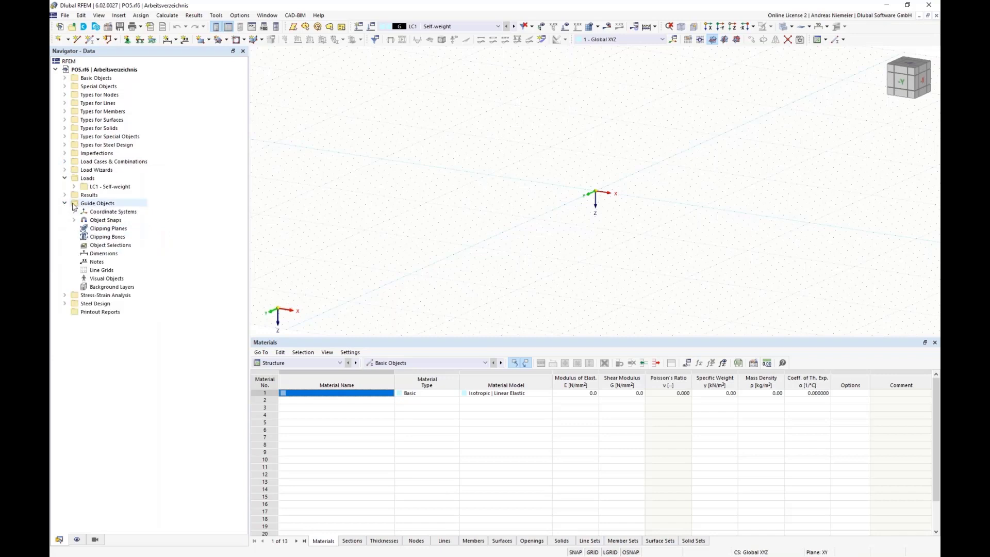
right_click(109, 288)
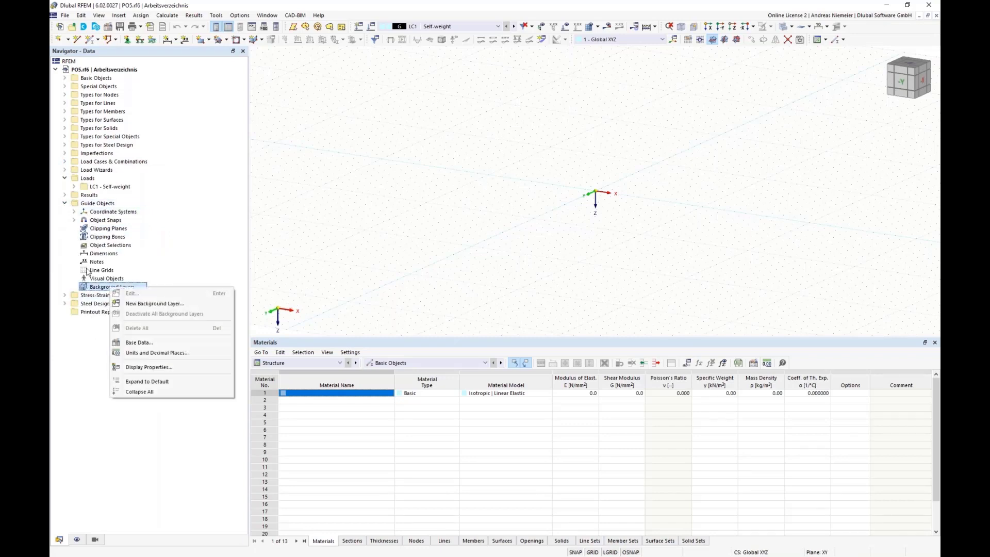
left_click(152, 303)
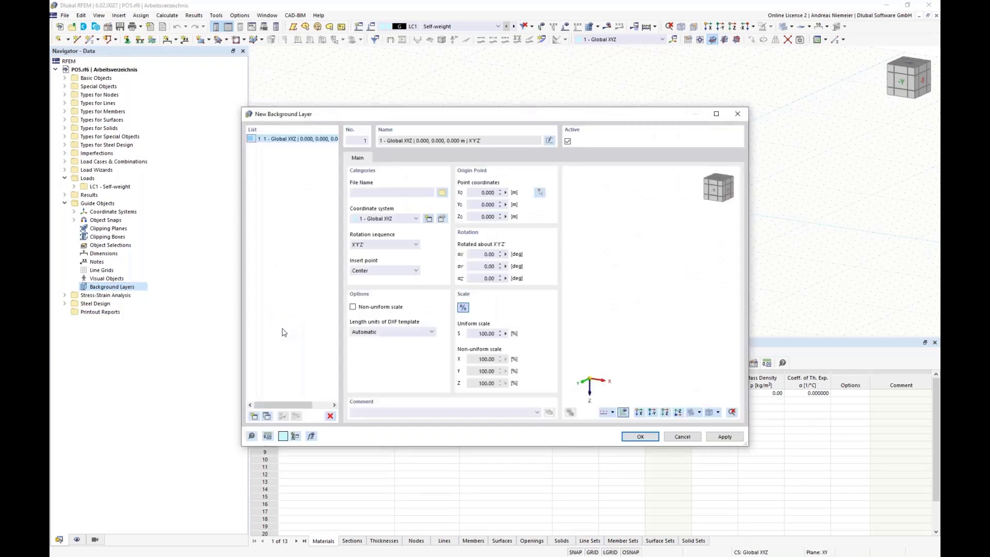
left_click(550, 141)
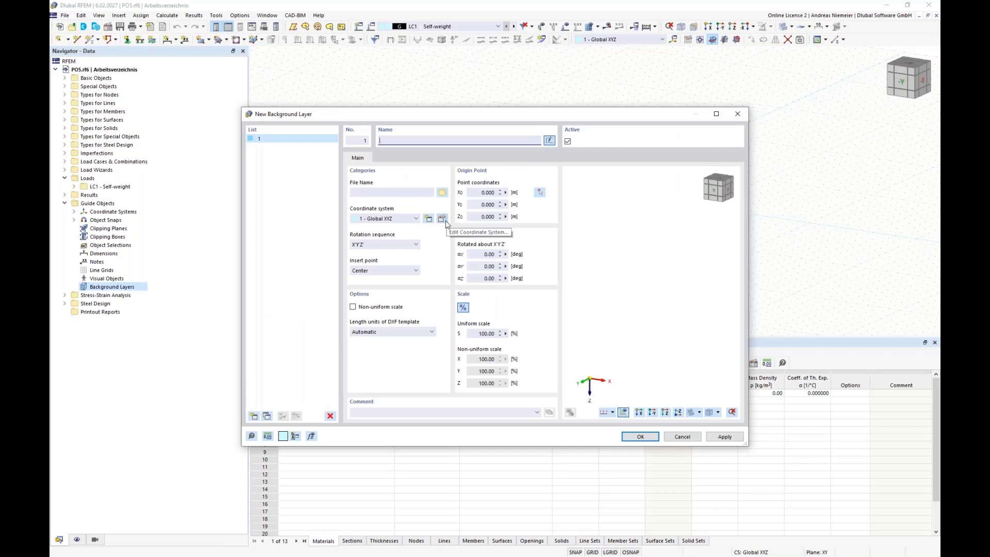
type("Base geometry")
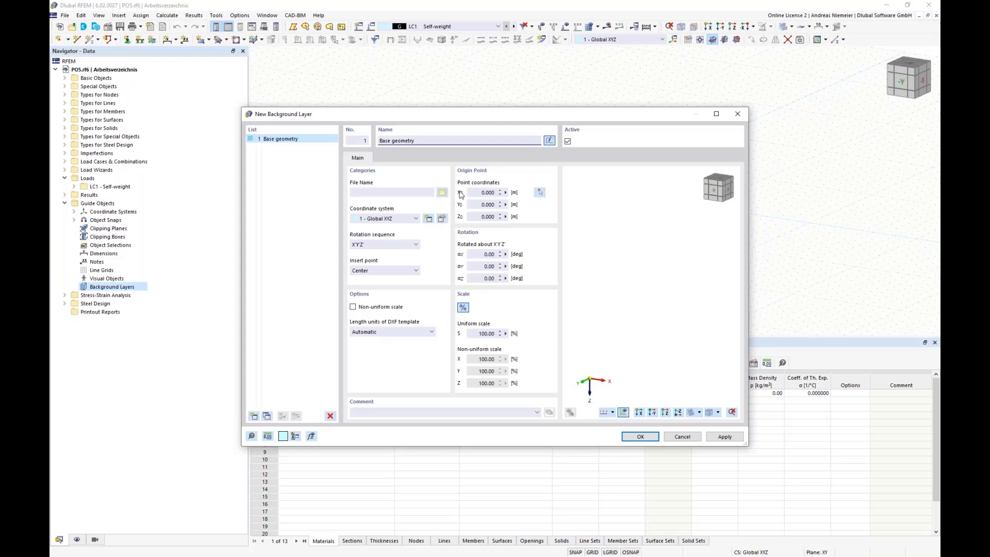
Load Building.dxf into the Base geometry background layer with metres as the DXF length unit, and confirm the layer
left_click(442, 192)
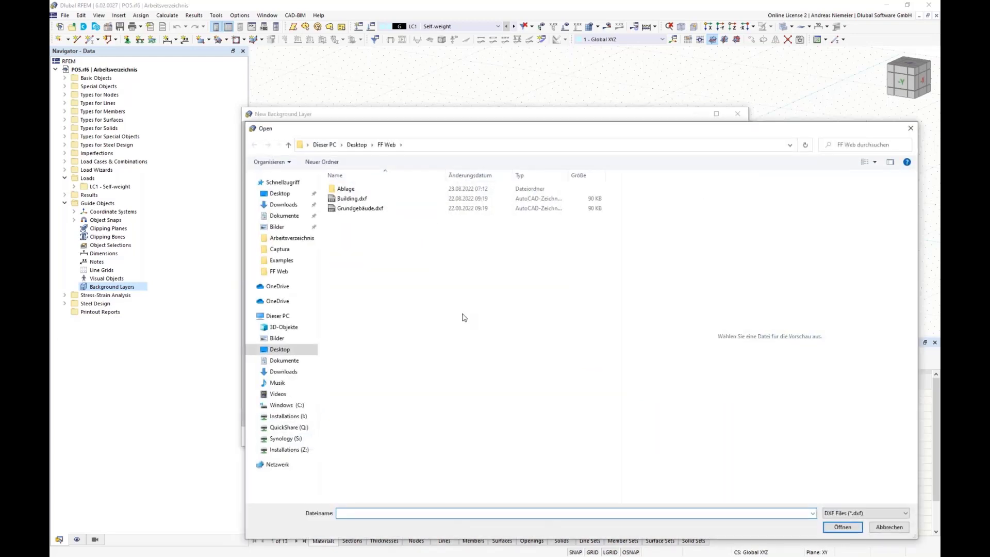
left_click(343, 200)
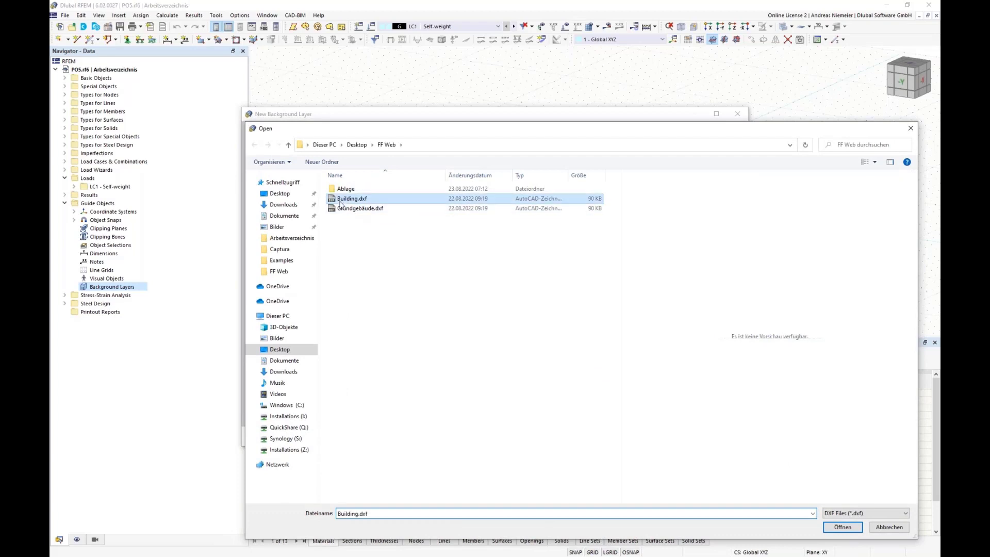
left_click(831, 527)
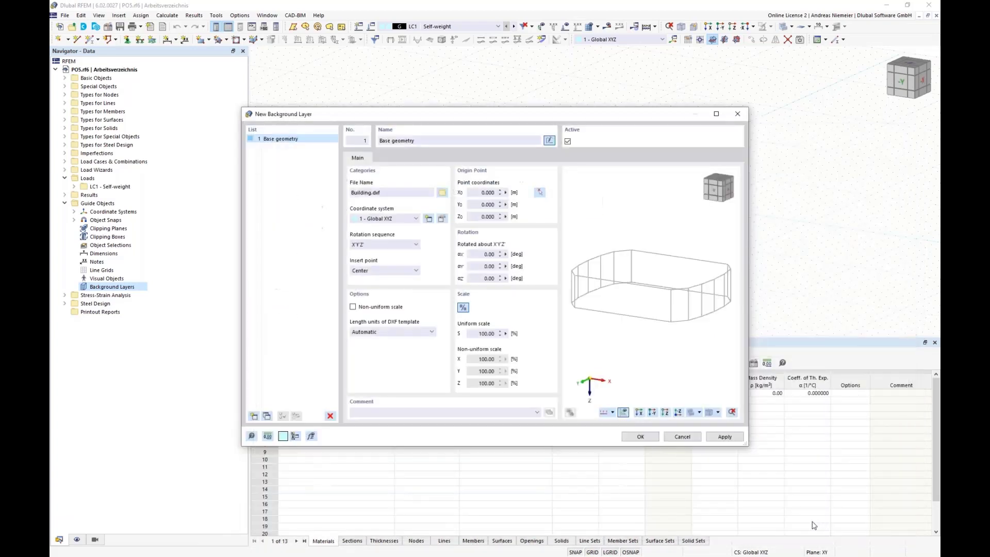
middle_click_drag(700, 326, 608, 326, "ctrl")
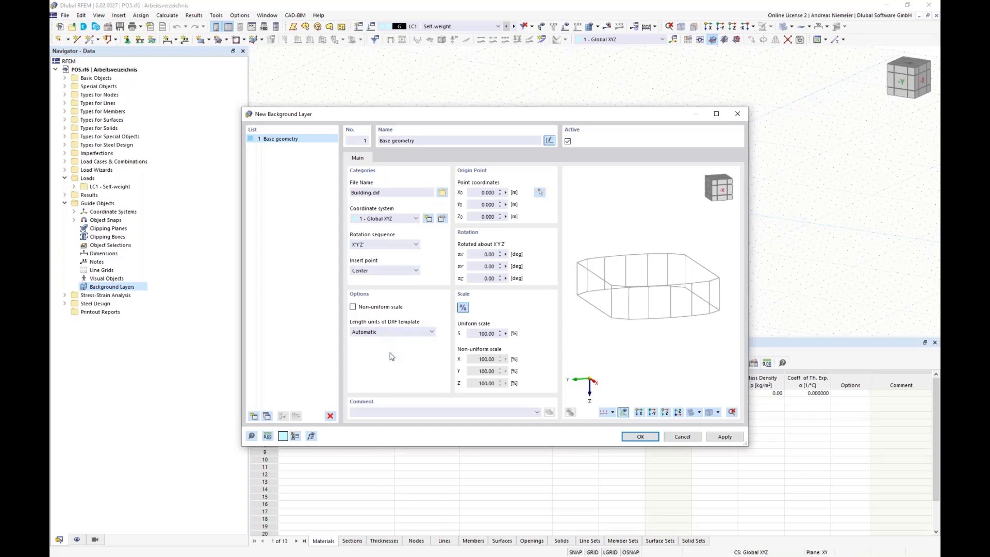
left_click(383, 334)
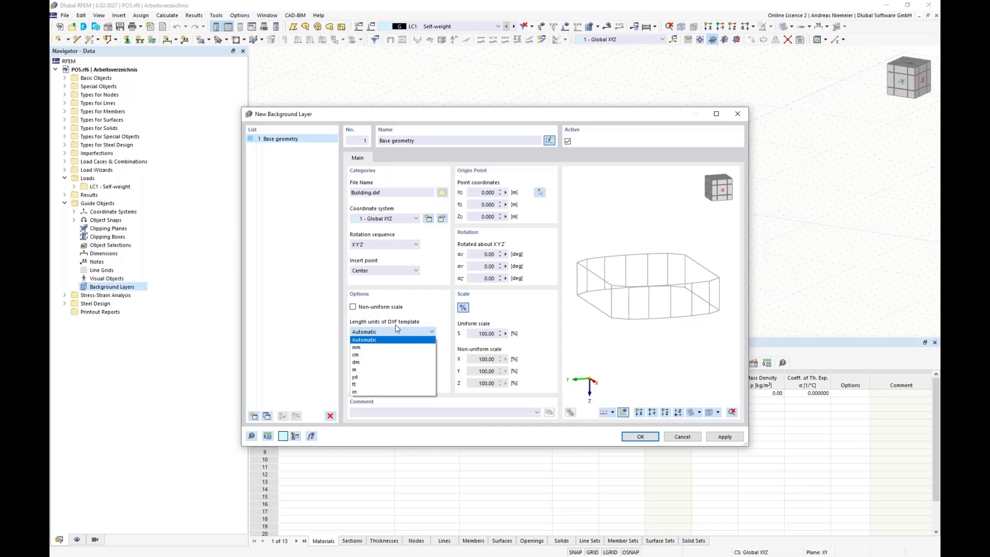
left_click(375, 370)
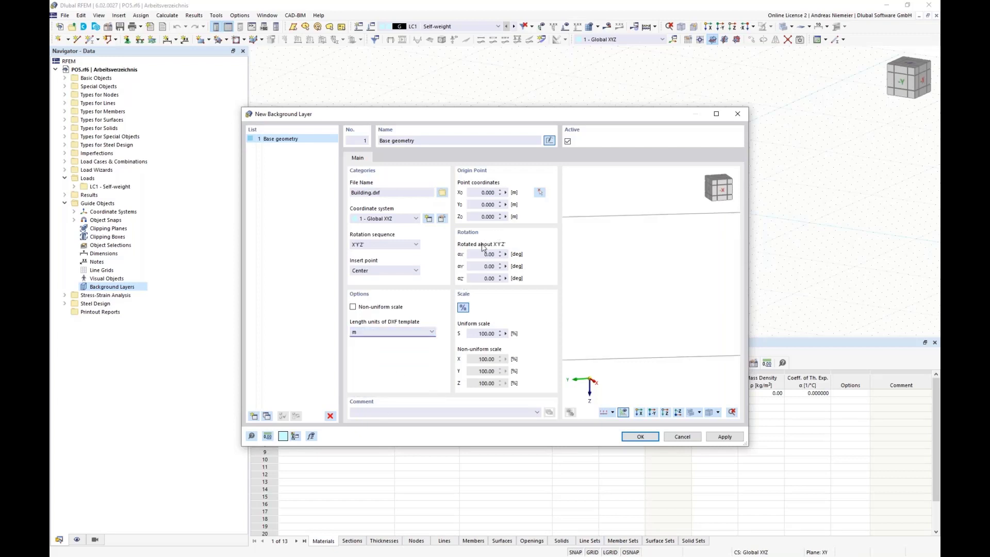
left_click(636, 440)
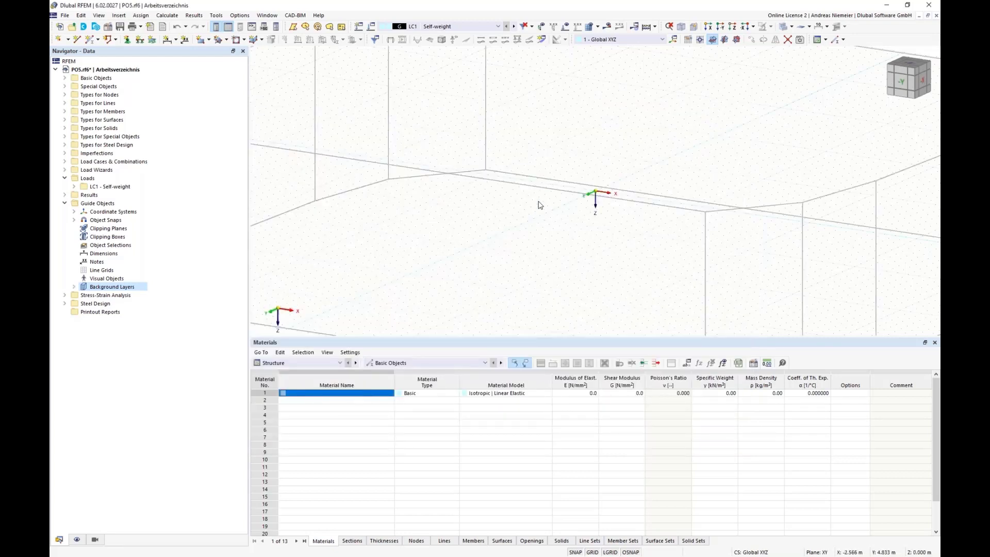
Collapse the Guide Objects and Loads branches, expand Basic Objects, and turn off the work plane grid
scroll(540, 204, "down", 5)
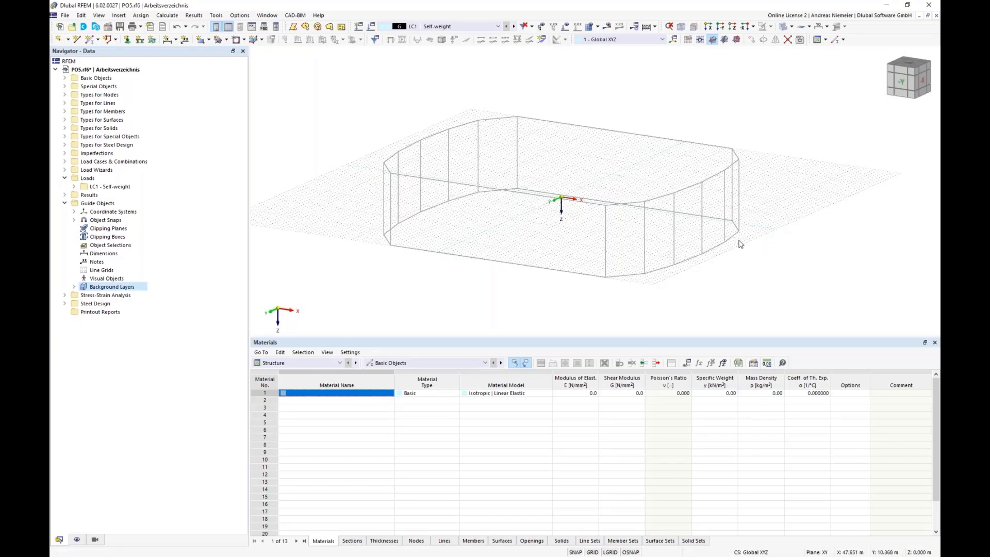
middle_click_drag(735, 241, 569, 398)
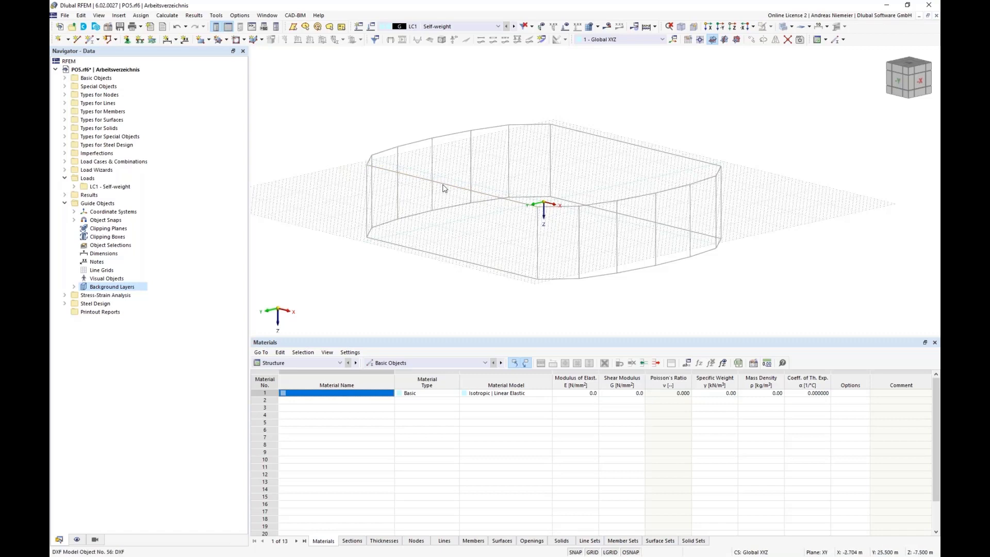
left_click(64, 204)
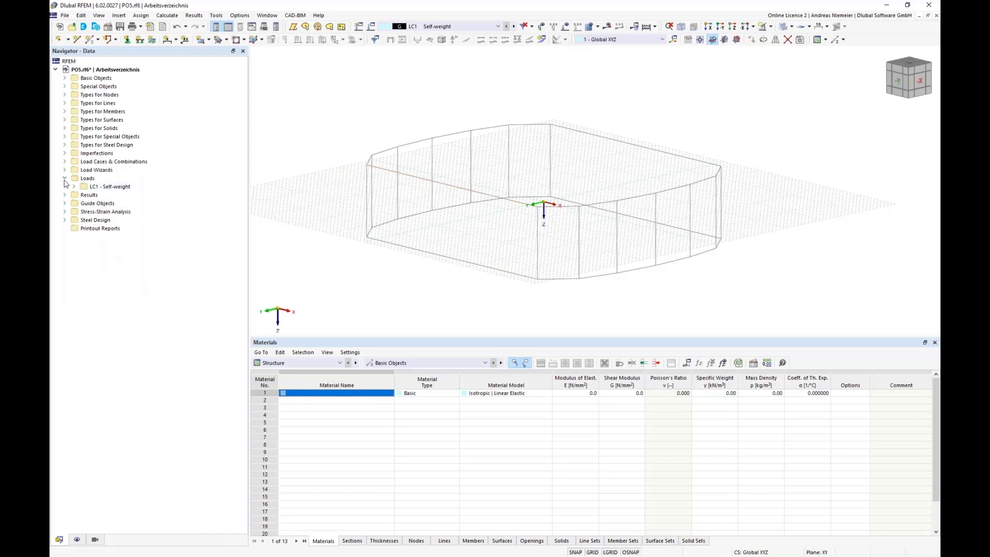
left_click(65, 179)
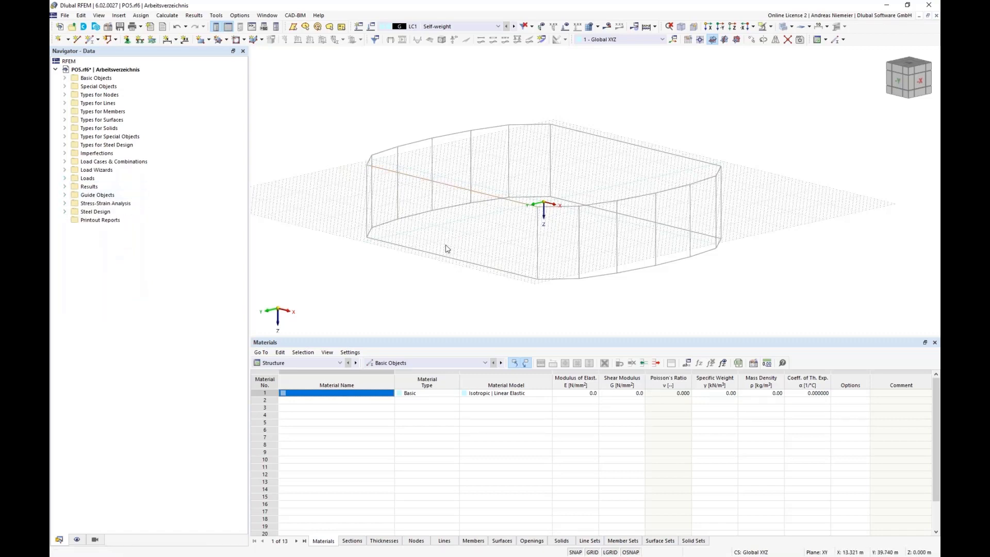
left_click(65, 78)
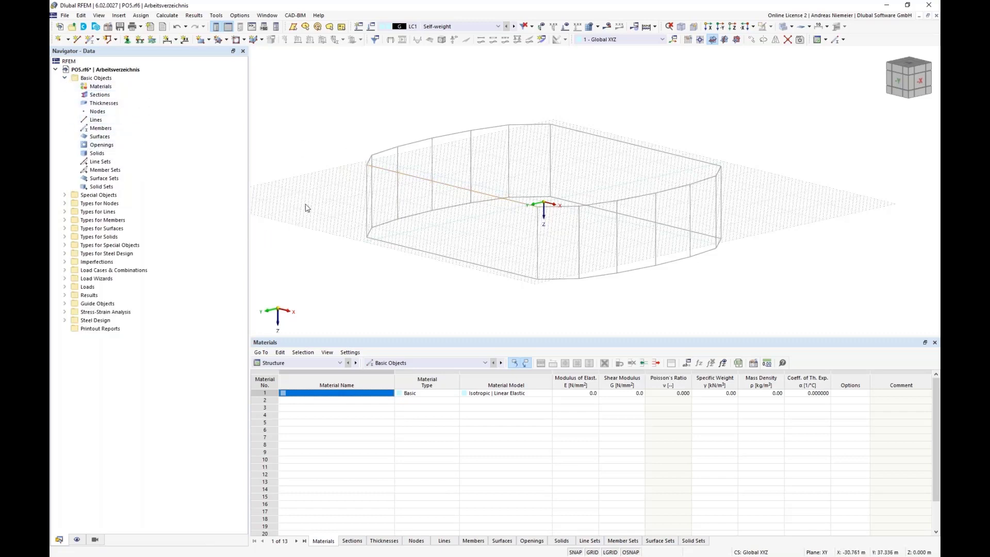
middle_click_drag(309, 199, 380, 202)
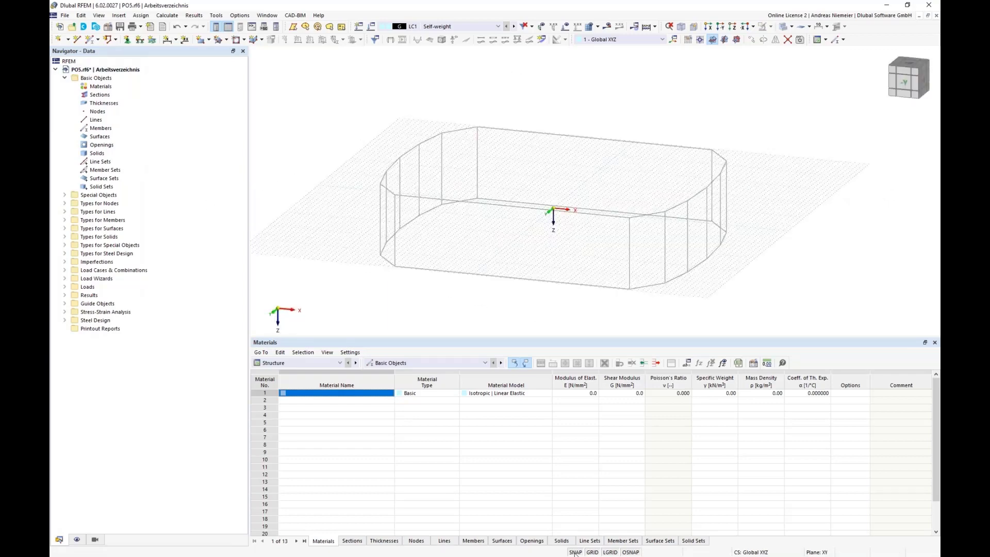
left_click(591, 552)
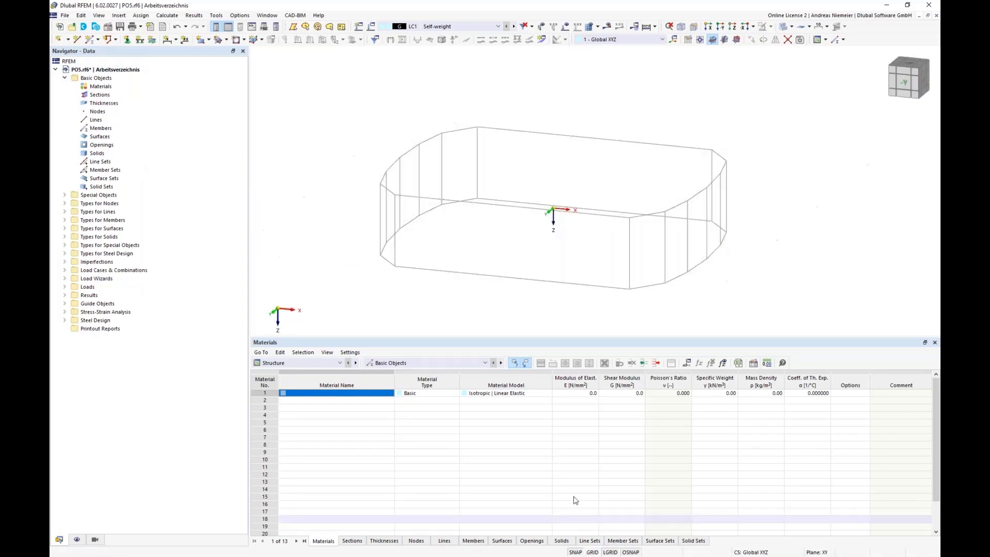
Trace the curved negative-X end of the building's upper edge with six connected single lines, snapping from the rear corner to the front corner
left_click(78, 41)
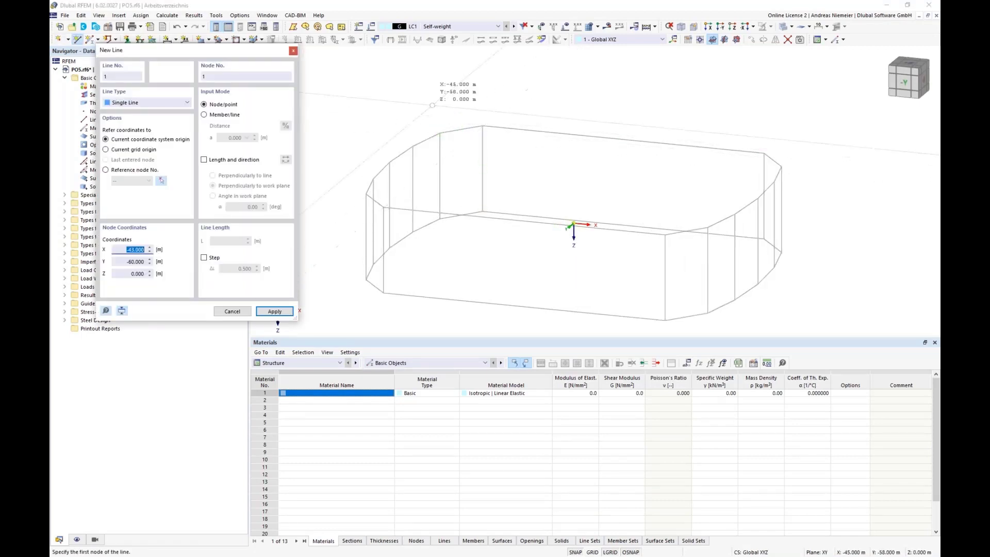
left_click(463, 129)
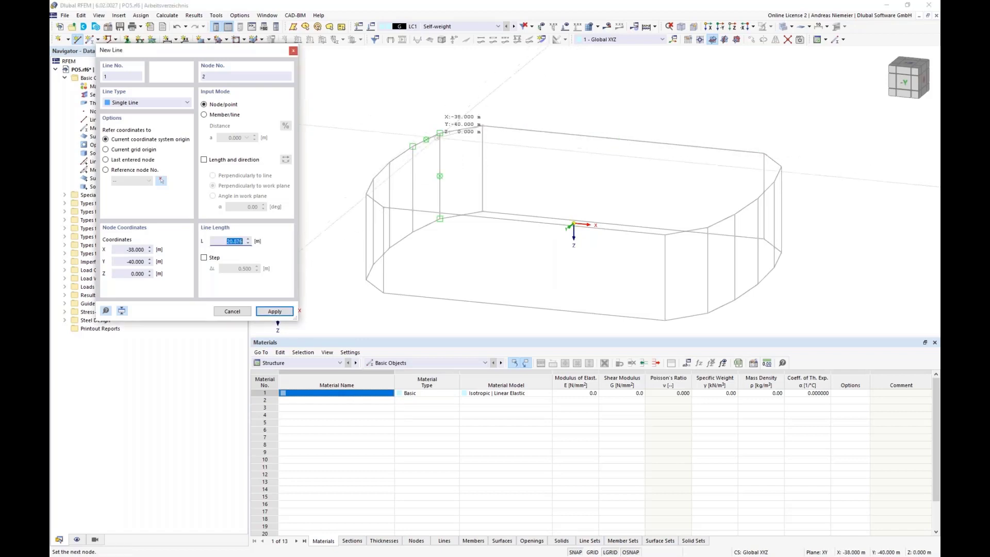
scroll(465, 128, "up", 1)
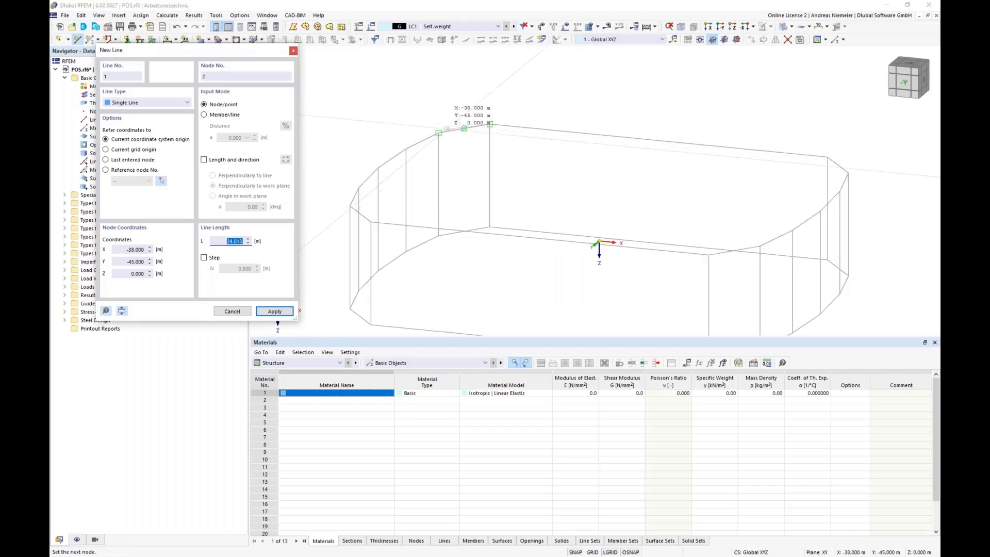
left_click(439, 133)
left_click(406, 149)
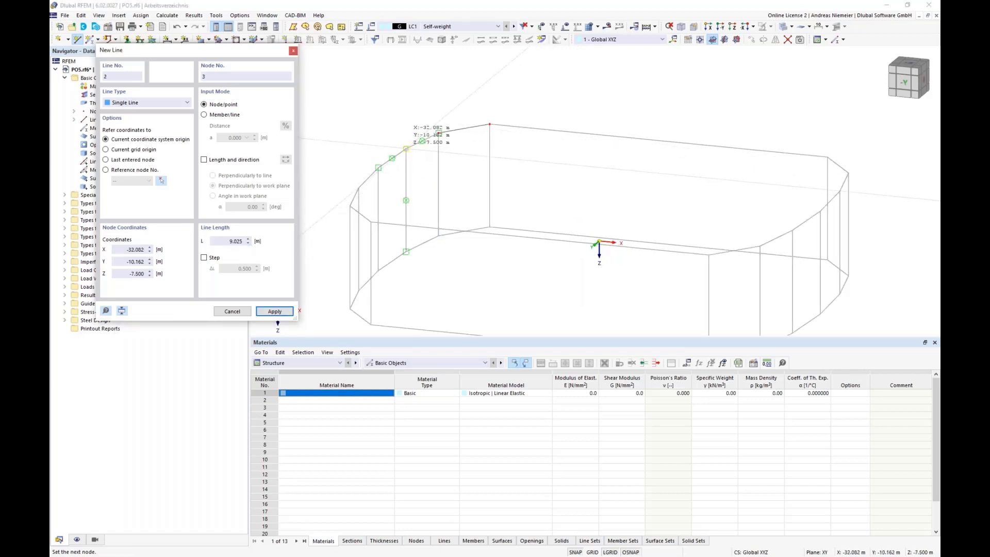
left_click(378, 167)
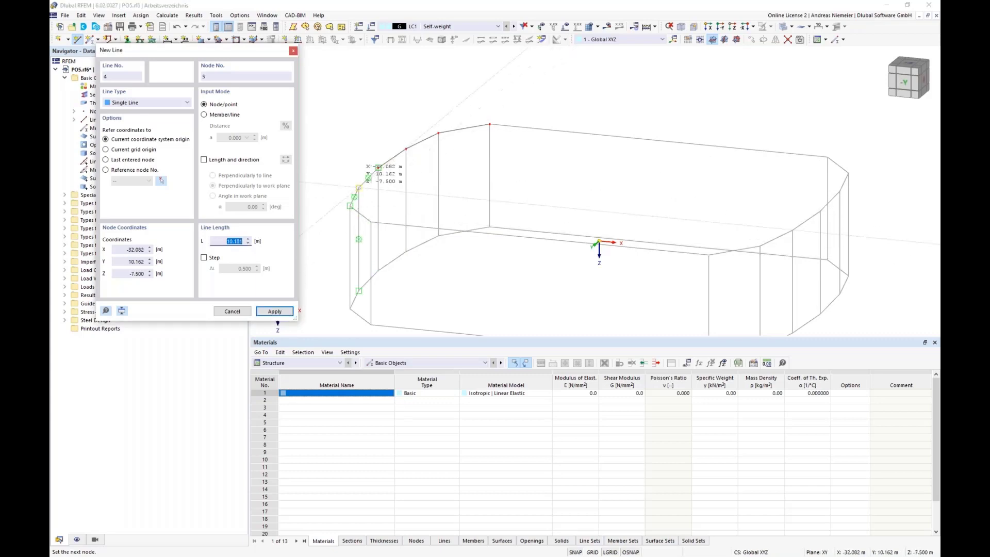
left_click(358, 188)
left_click(350, 205)
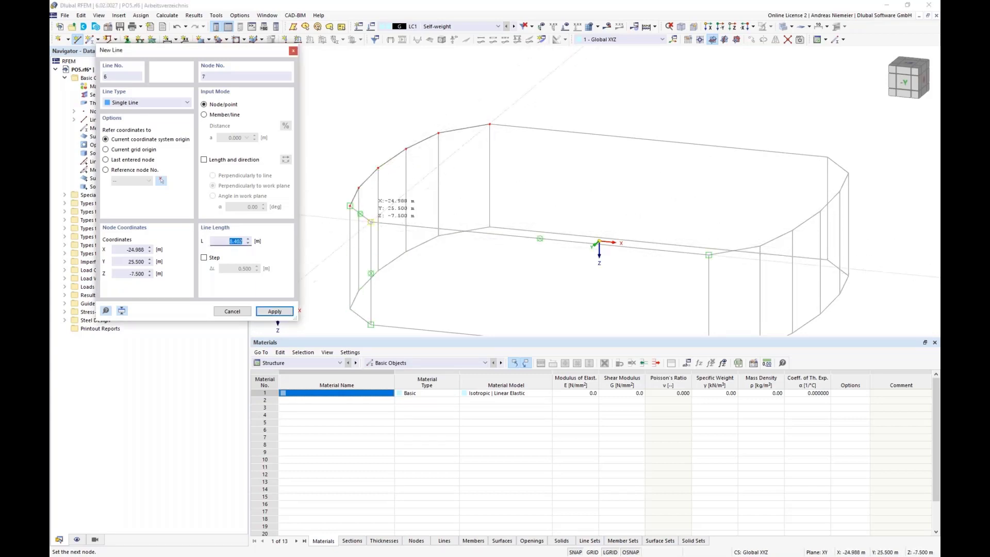
left_click(371, 221)
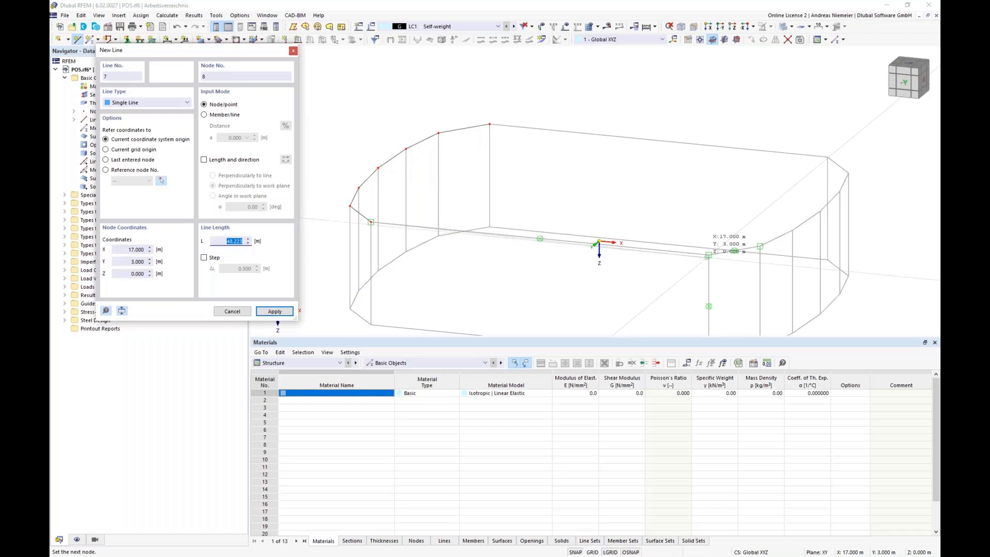
Continue the single lines along the front upper edge, around the positive-X end and along the rear edge, closing the outline at the first node
left_click(709, 255)
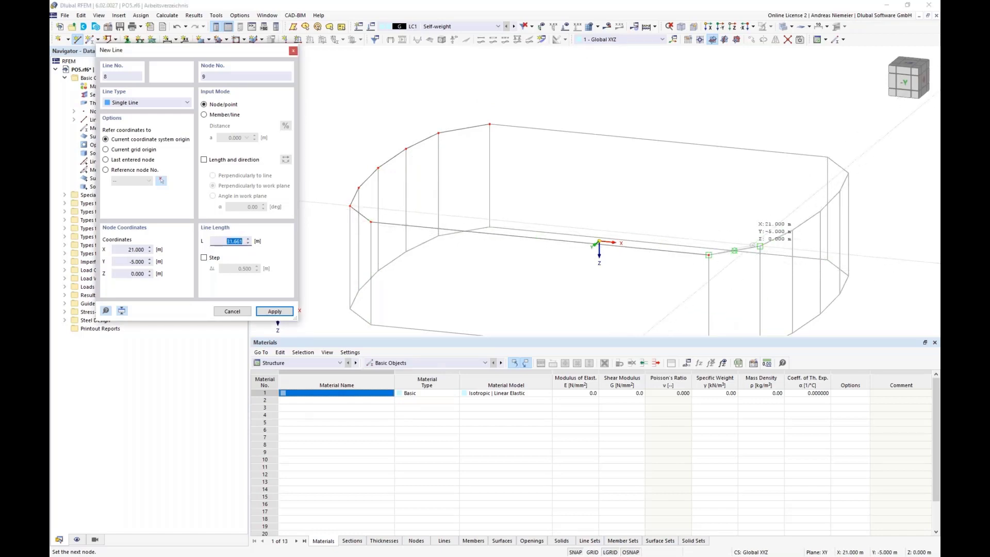
left_click(760, 246)
left_click(793, 230)
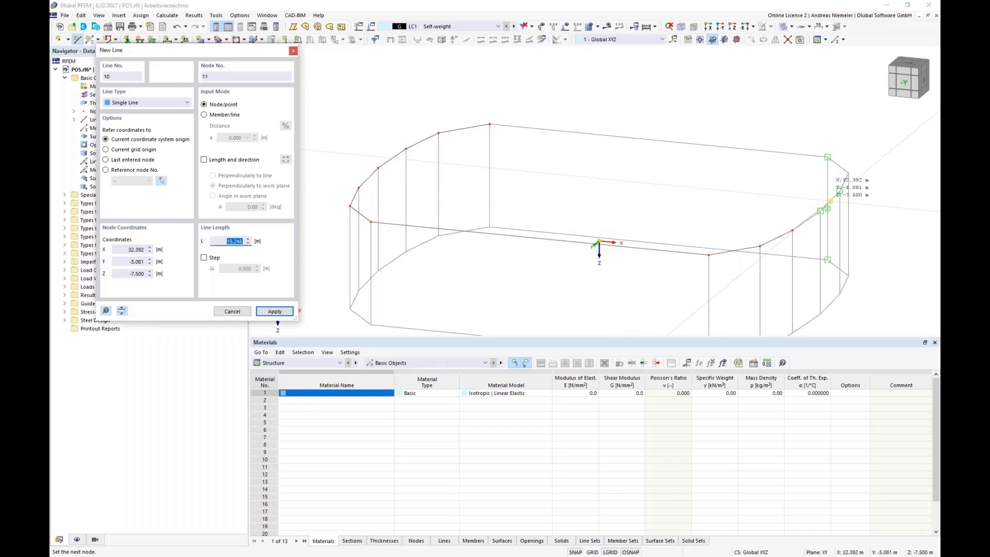
left_click(832, 200)
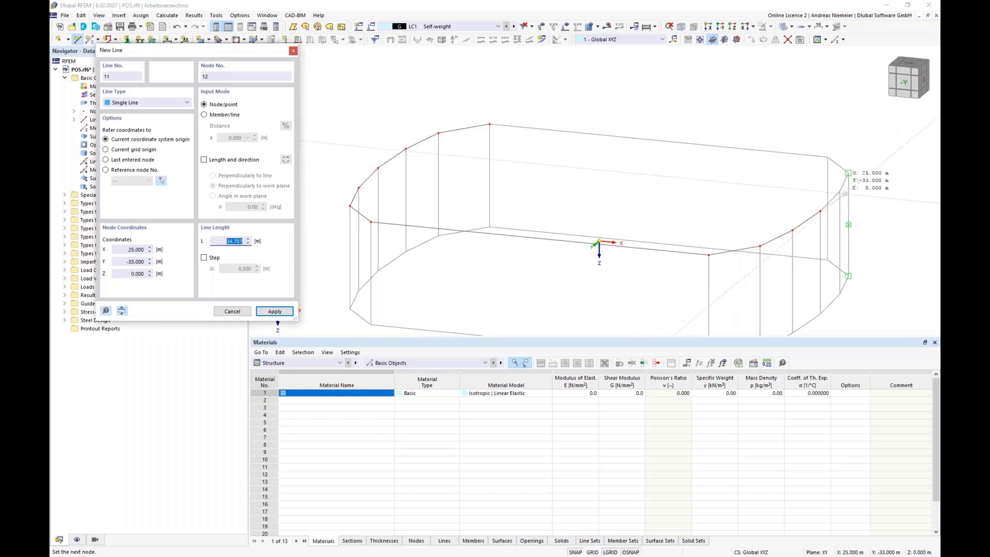
left_click(840, 191)
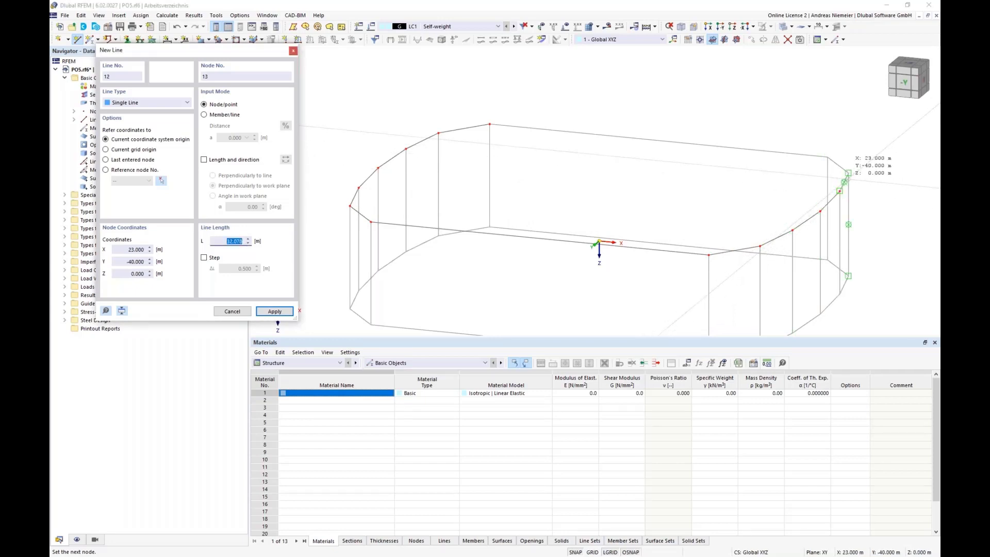
left_click(848, 174)
left_click(828, 157)
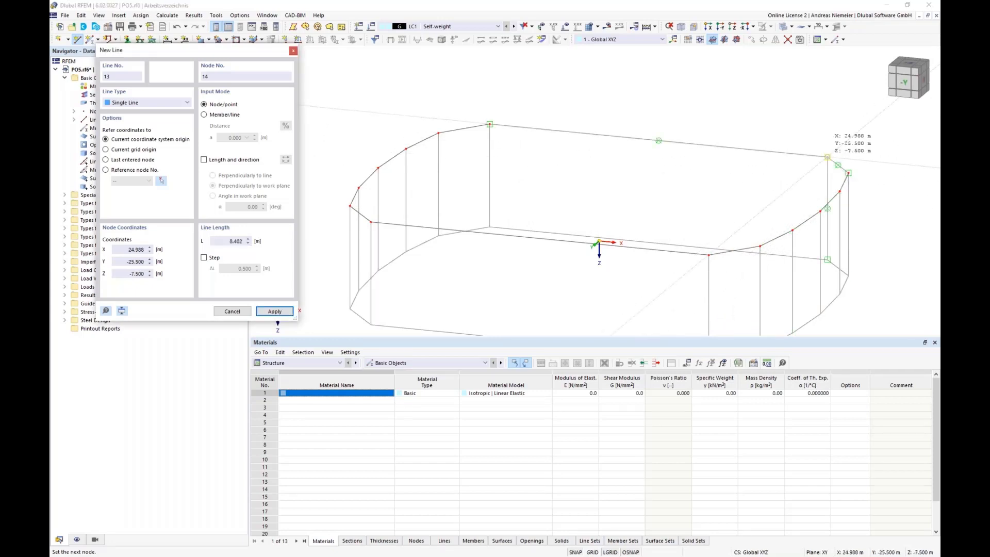
left_click(490, 124)
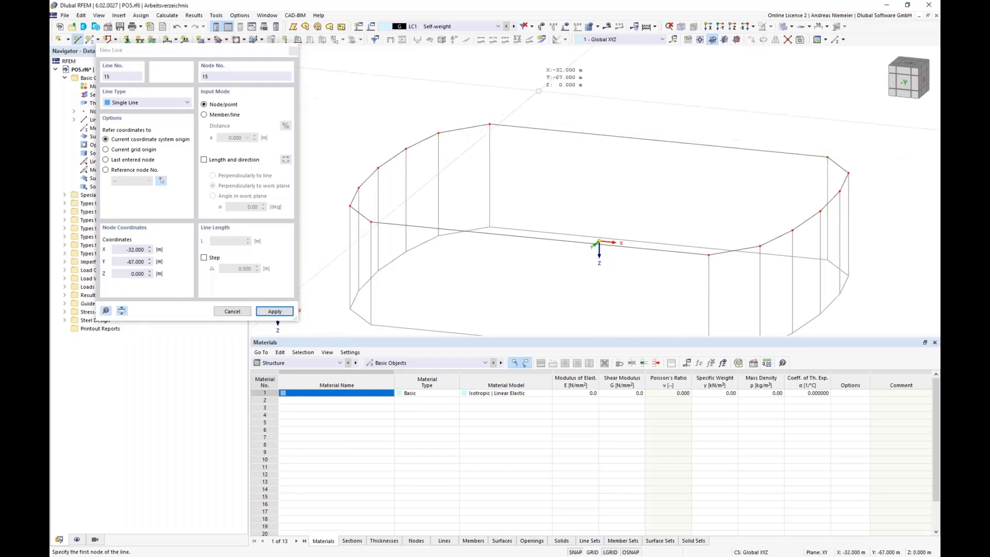
key("Escape")
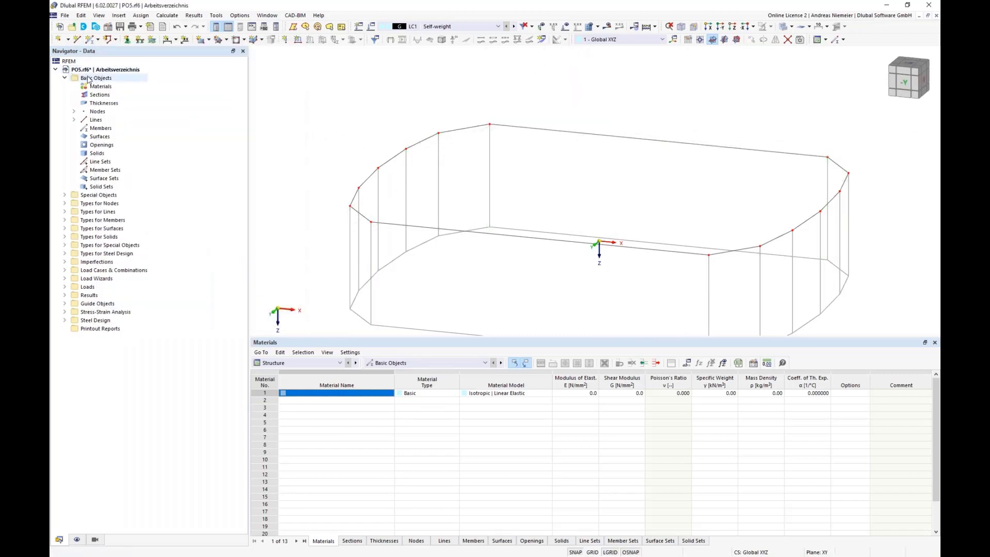
left_click(74, 120)
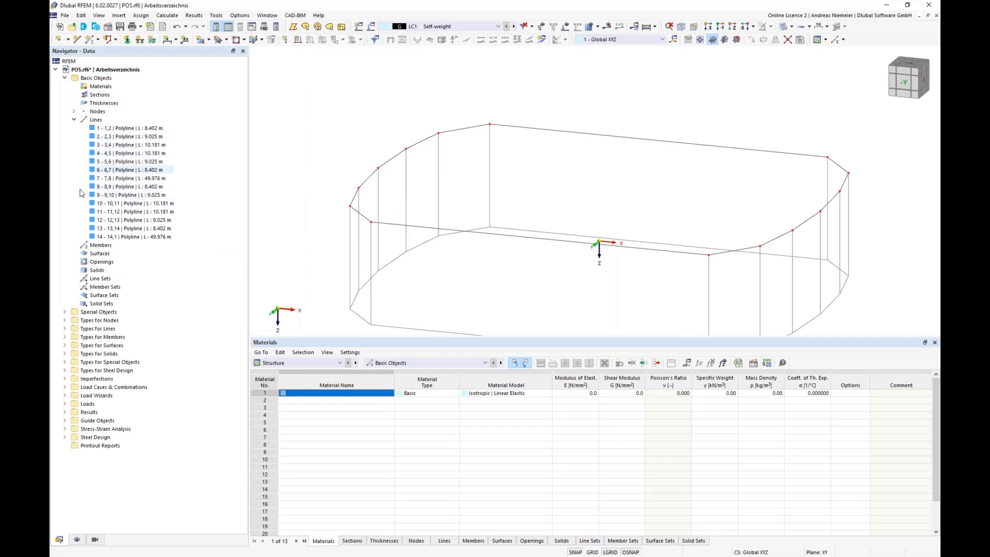
left_click(74, 119)
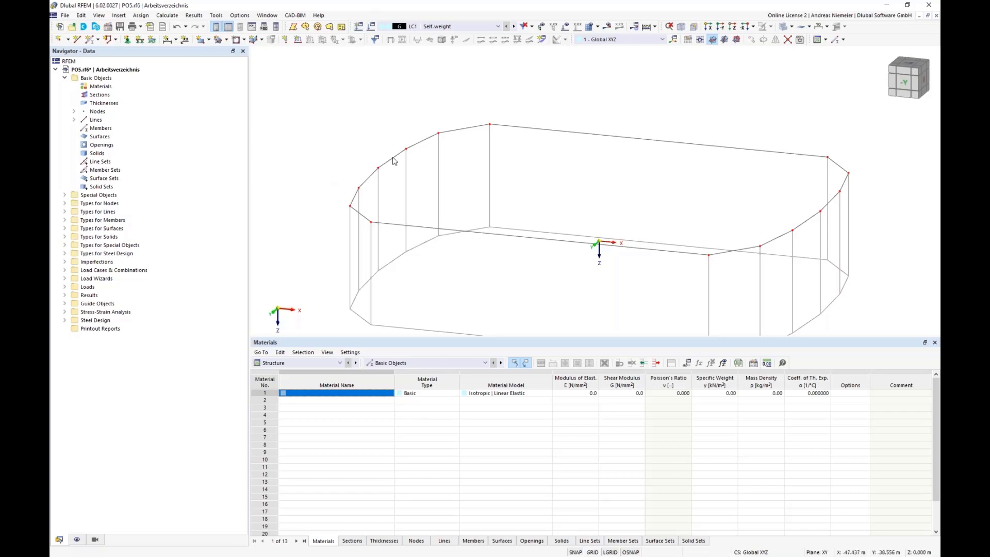
Copy the middle node of the upper outline's negative-X end once, displacing it outward along X to about X -34.2 m
scroll(439, 196, "down", 2)
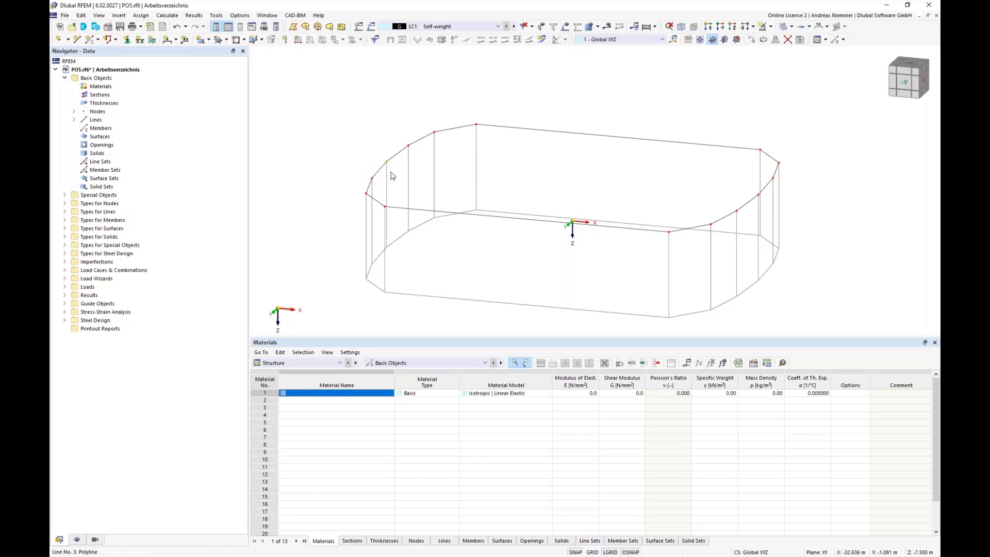
left_click(752, 39)
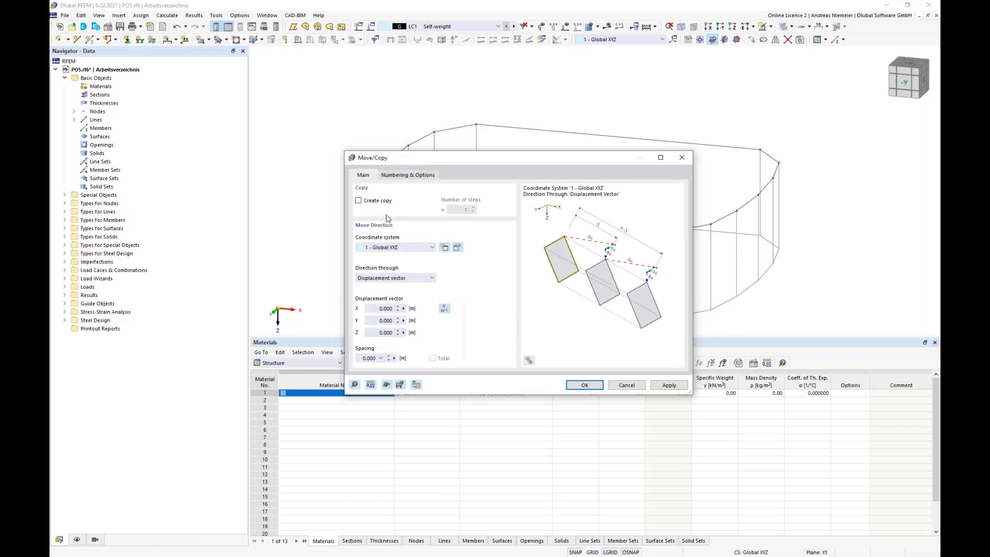
left_click(359, 201)
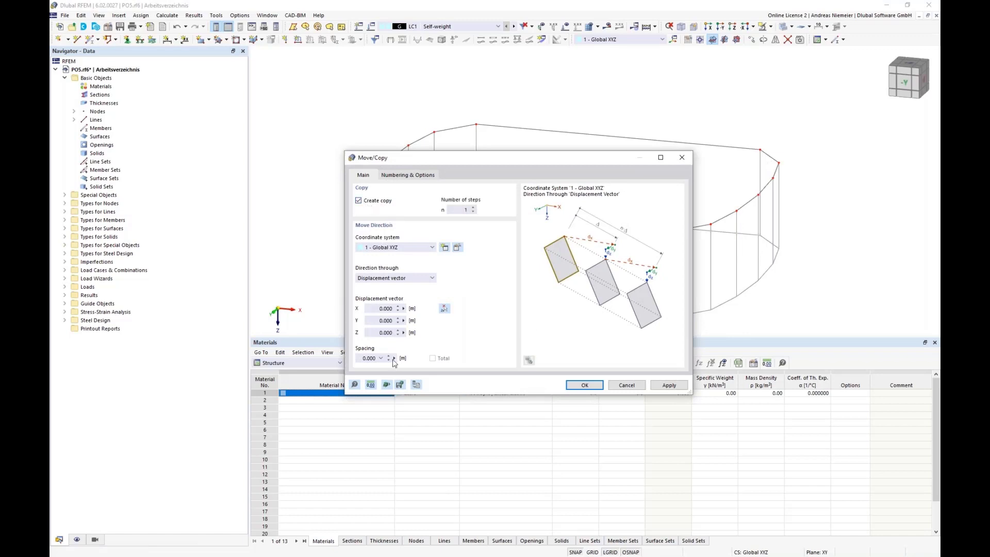
left_click(370, 310)
left_click(585, 385)
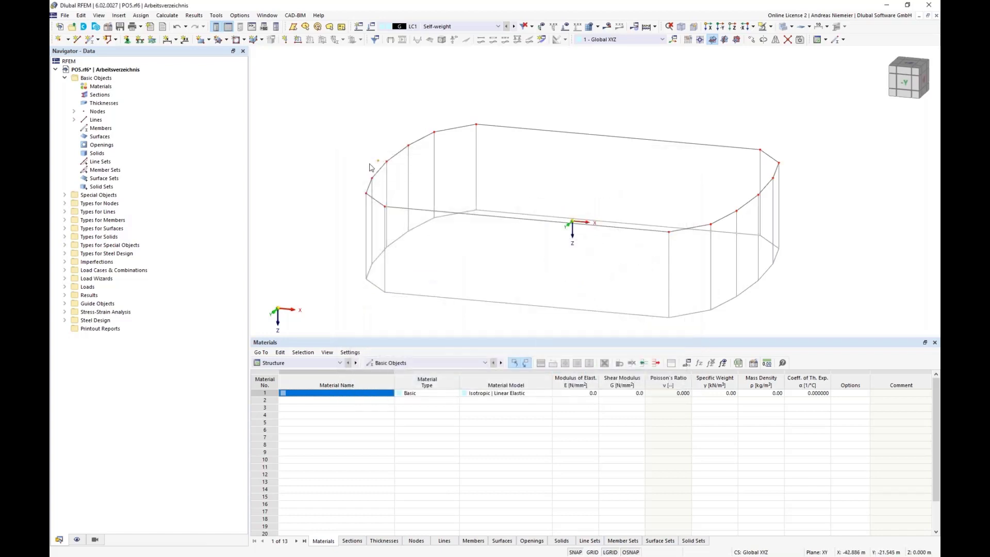
Create a node at 50% between the rear negative-X corner and the diagonally opposite front corner of the upper outline
scroll(382, 171, "up", 3)
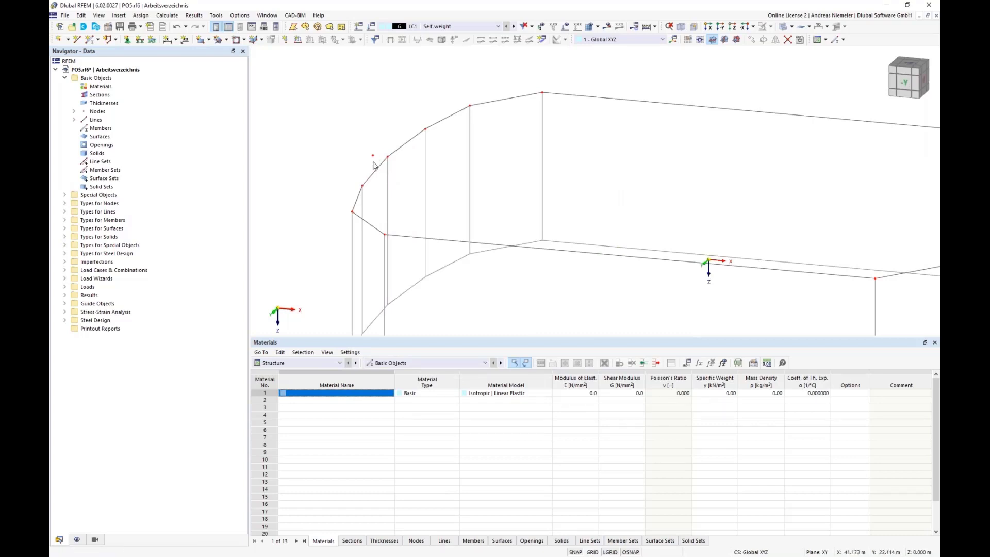
scroll(403, 181, "down", 3)
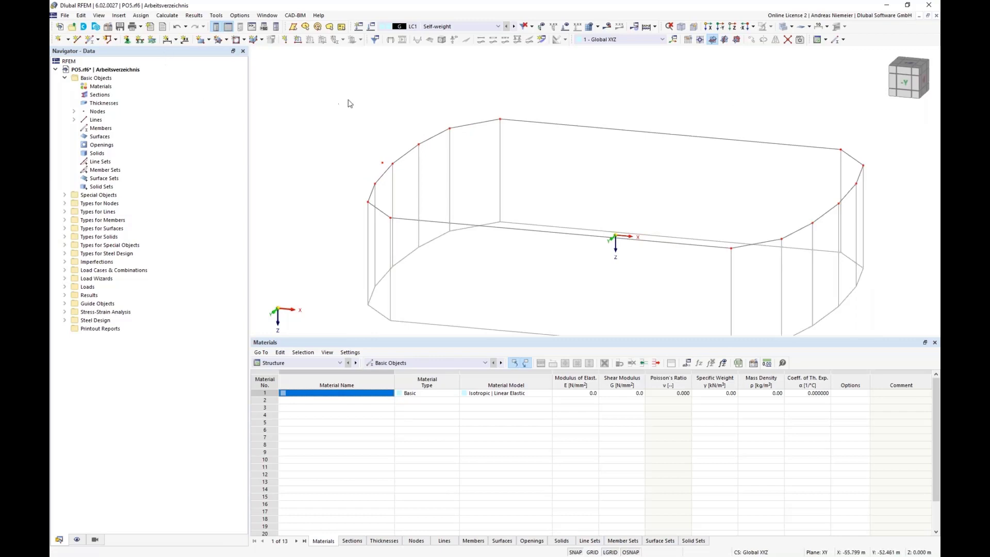
left_click(68, 39)
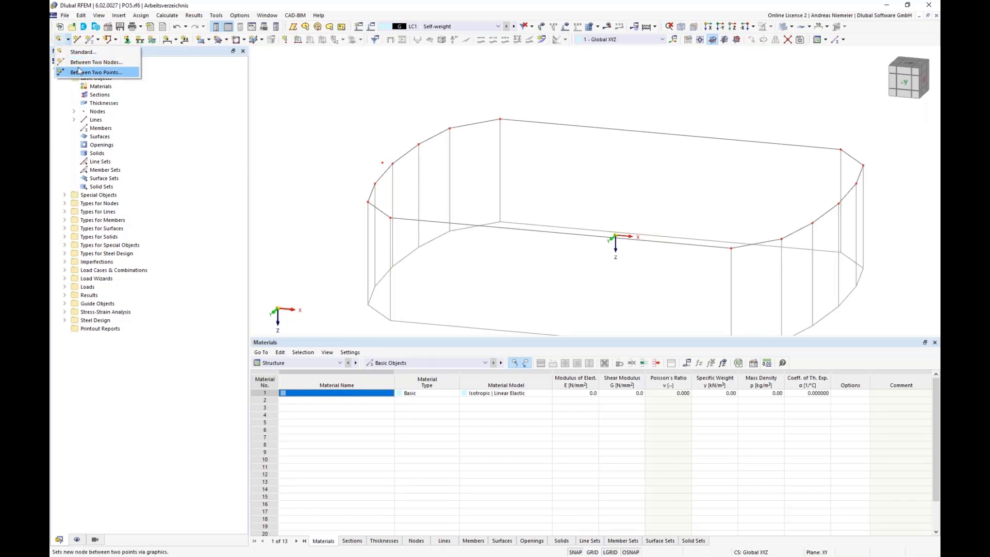
left_click(83, 62)
left_click(499, 119)
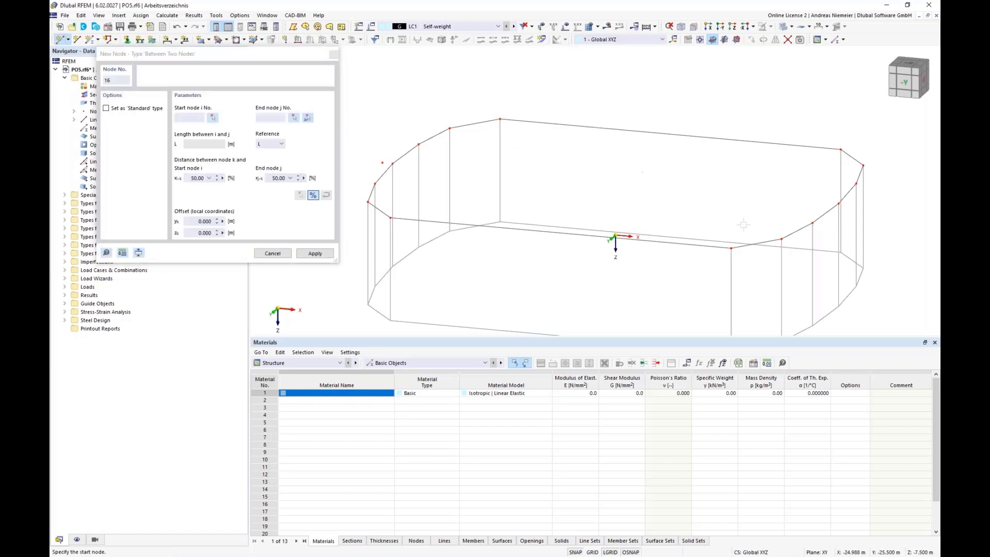
left_click(731, 248)
left_click(315, 254)
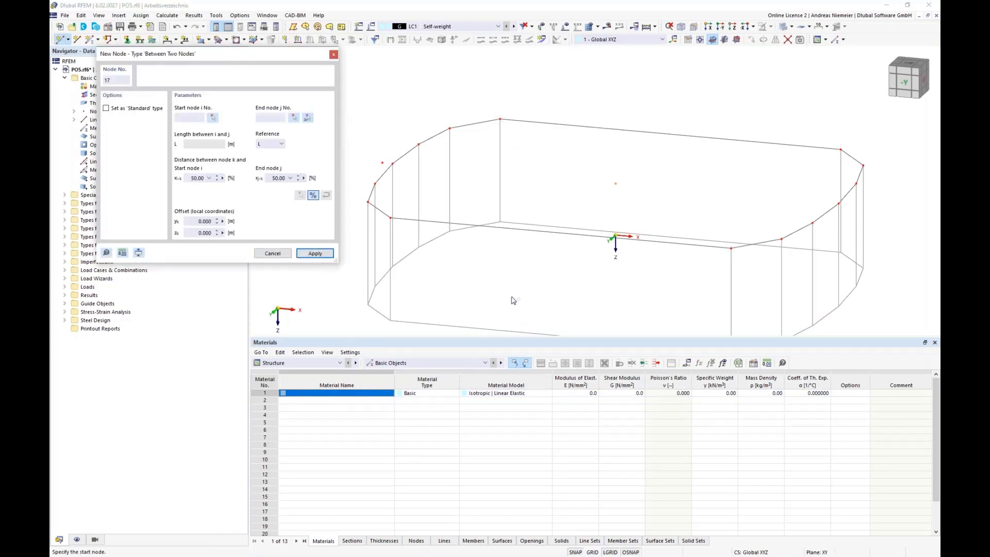
Create one scaled copy of the upper outline about its centre node, picking the scaling factor from the original end node and the offset node
middle_click_drag(524, 289, 577, 248, "ctrl")
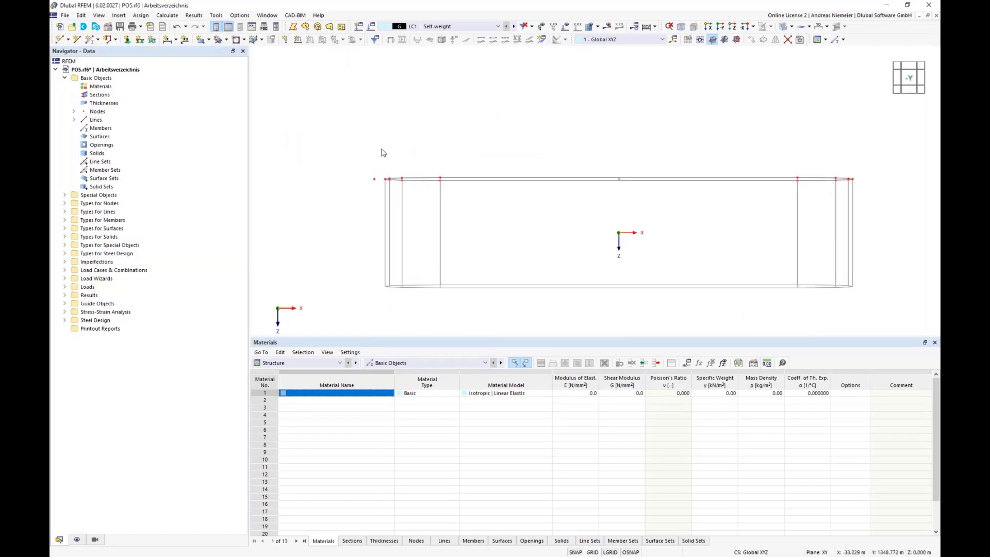
left_click_drag(381, 148, 858, 208)
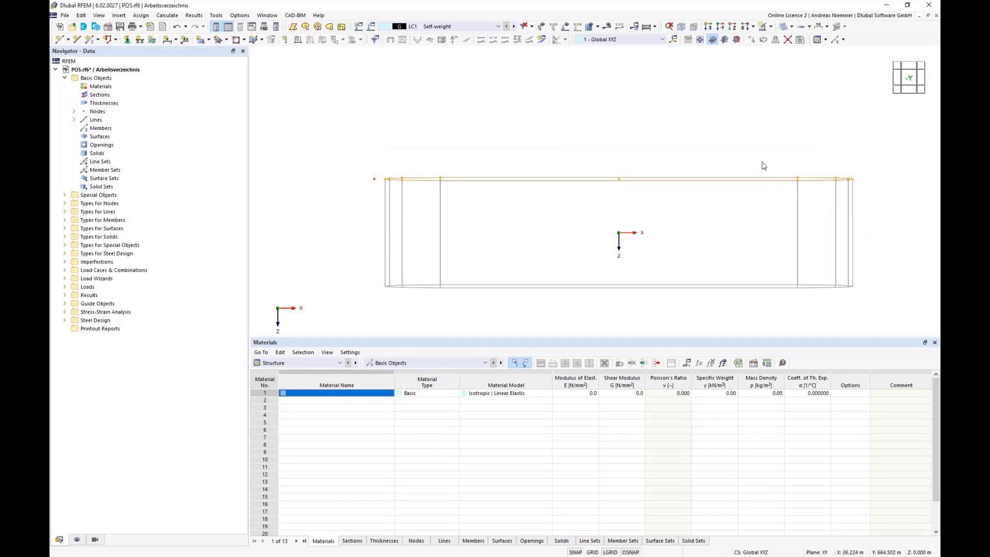
middle_click_drag(748, 152, 692, 187, "ctrl")
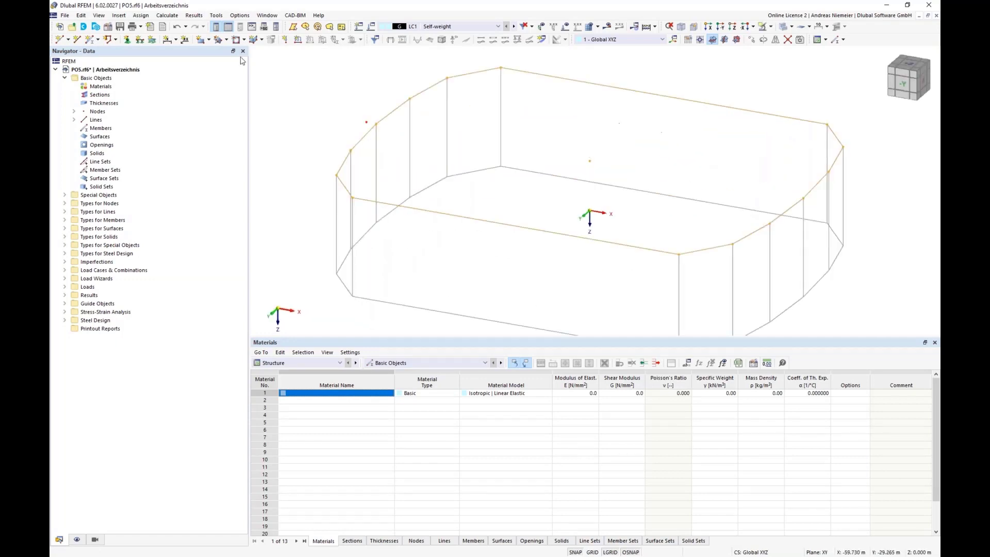
left_click(81, 15)
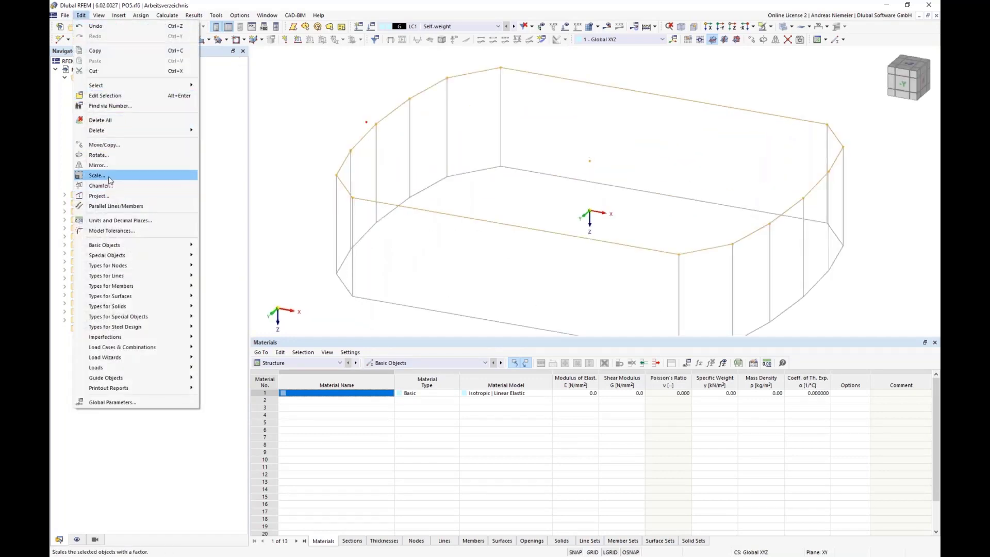
left_click(98, 177)
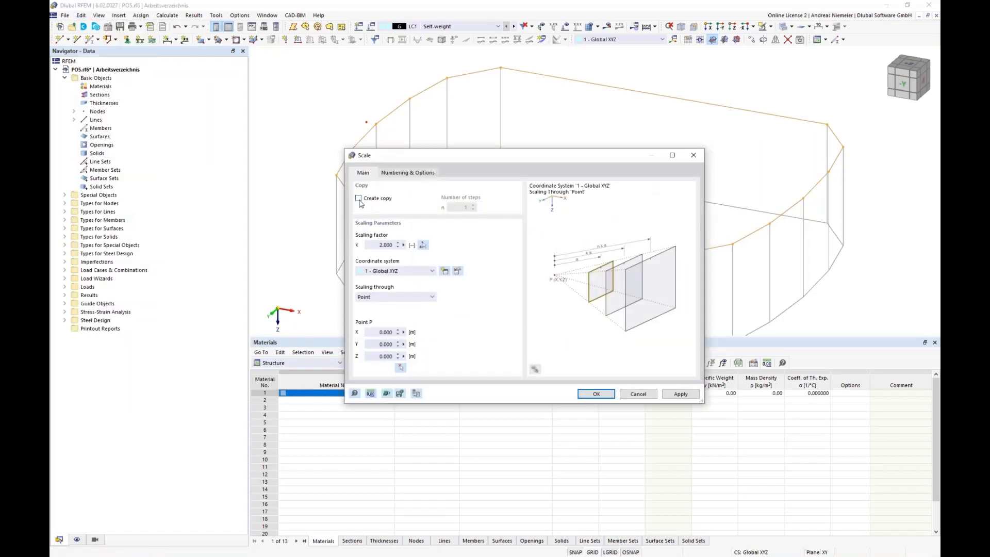
left_click(359, 198)
left_click(401, 369)
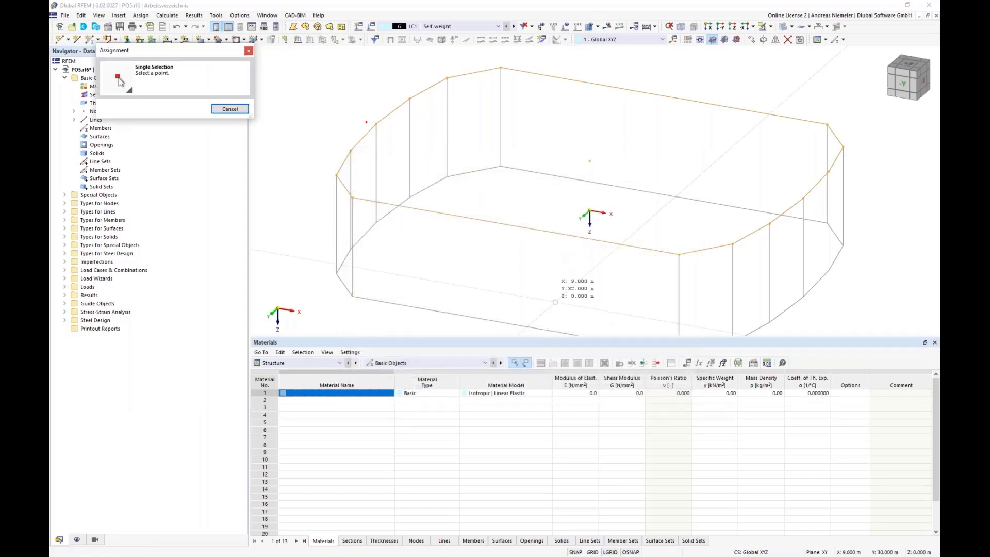
left_click(589, 161)
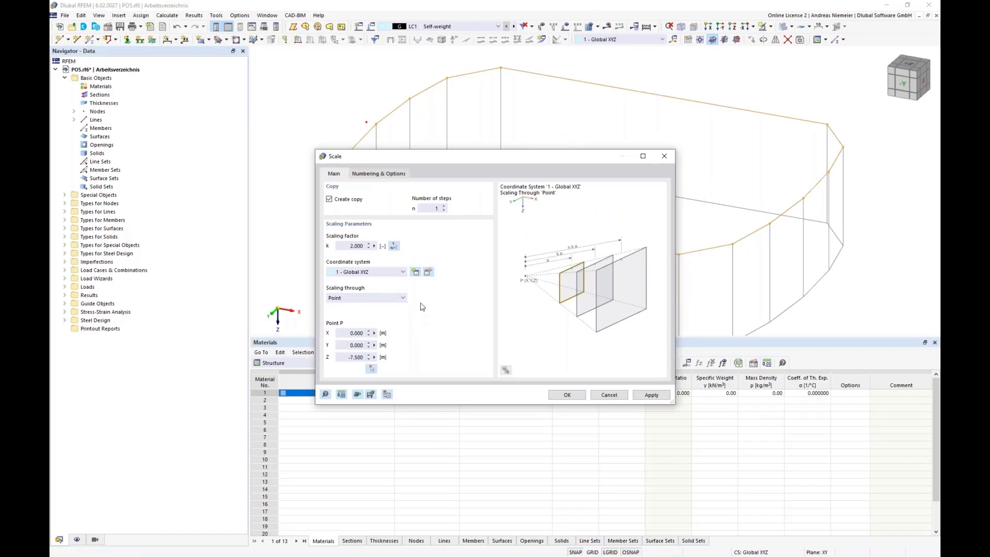
left_click(394, 246)
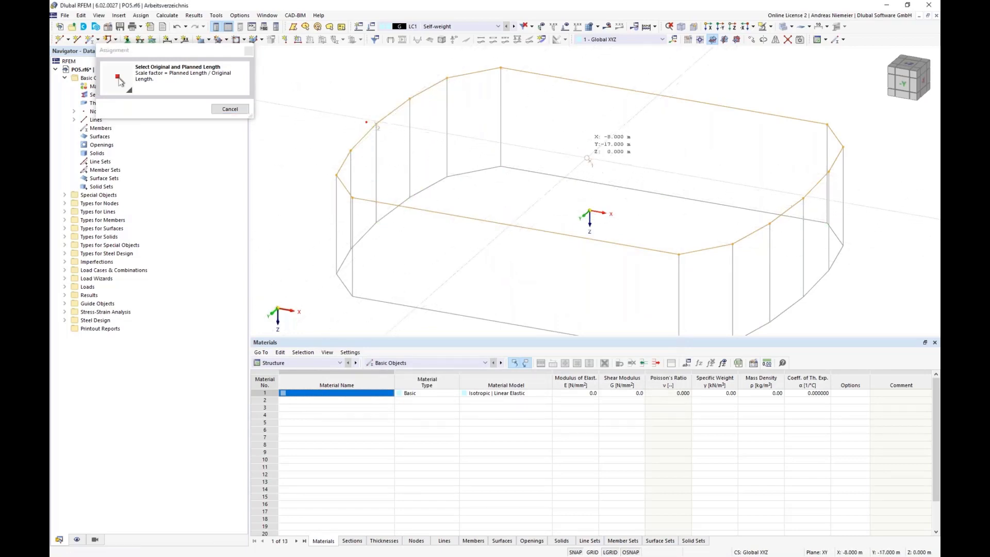
left_click(377, 125)
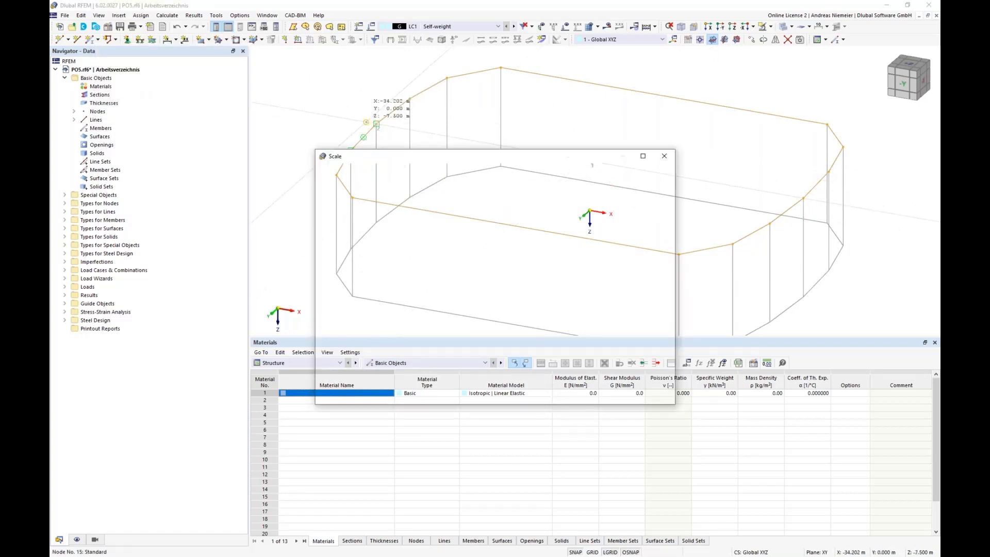
left_click(567, 395)
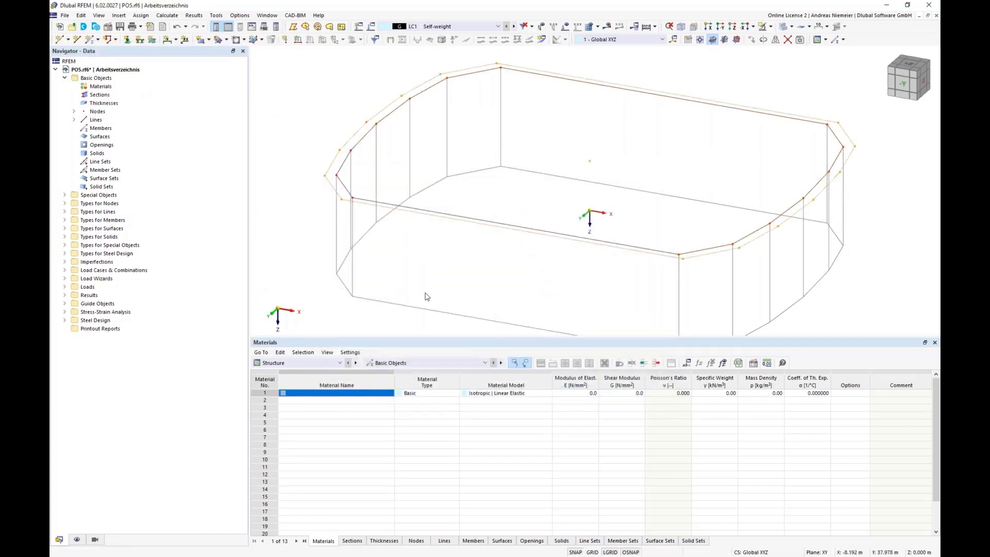
Draw a single line along the building's front lower edge, from its negative-X corner to its positive-X corner
middle_click_drag(438, 282, 458, 271, "ctrl")
scroll(458, 271, "down", 1)
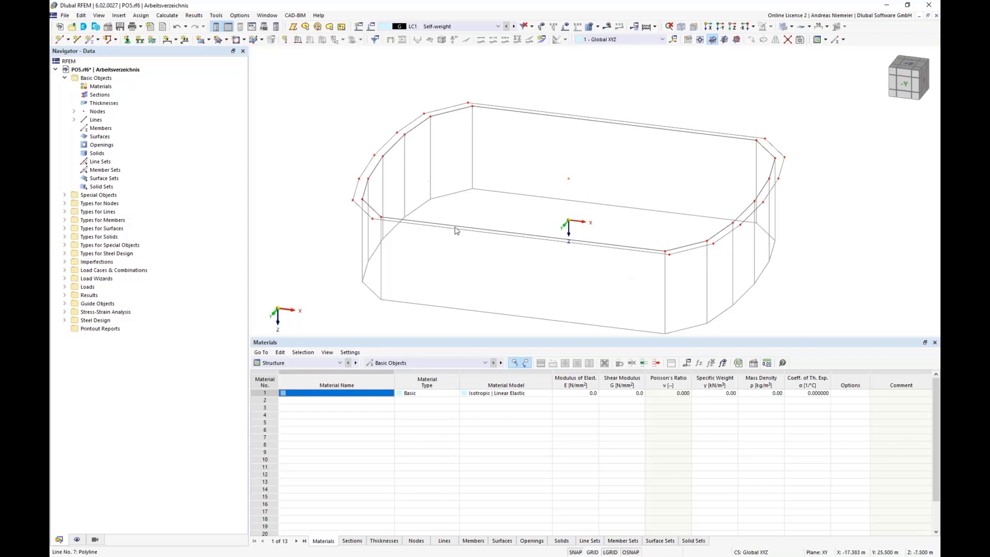
middle_click_drag(454, 227, 516, 131, "ctrl")
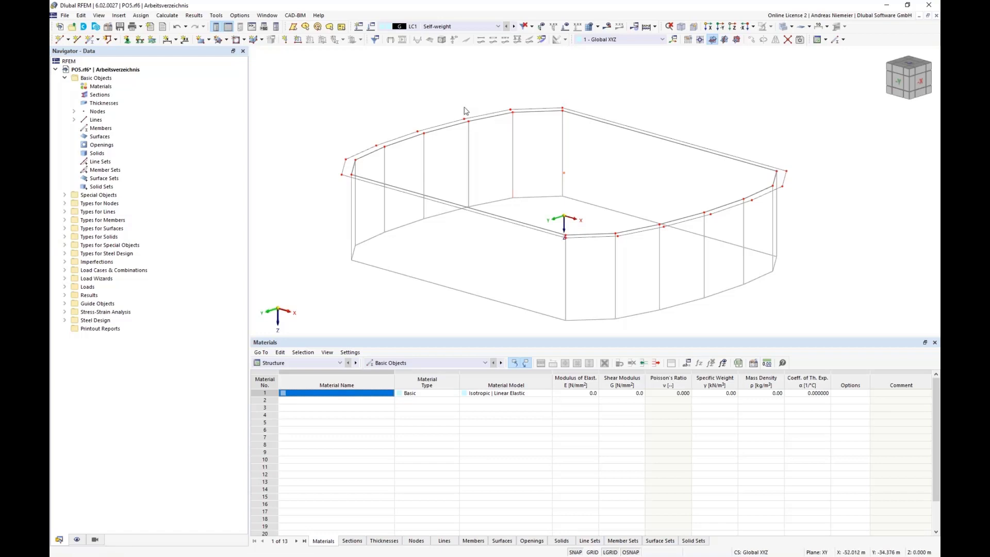
scroll(407, 102, "down", 2)
scroll(356, 220, "up", 1)
middle_click_drag(358, 221, 380, 238, "ctrl")
scroll(380, 238, "down", 1)
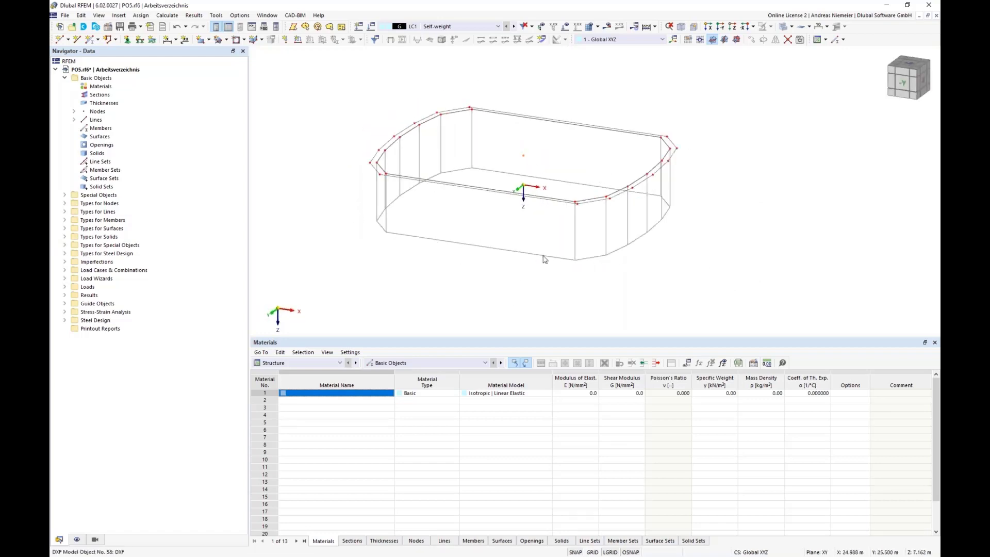
left_click(77, 41)
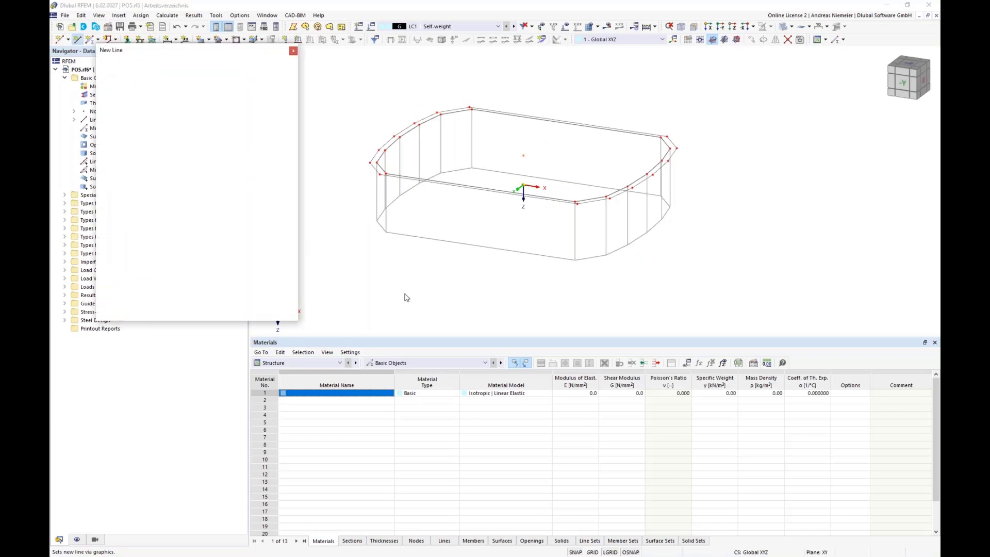
left_click(386, 232)
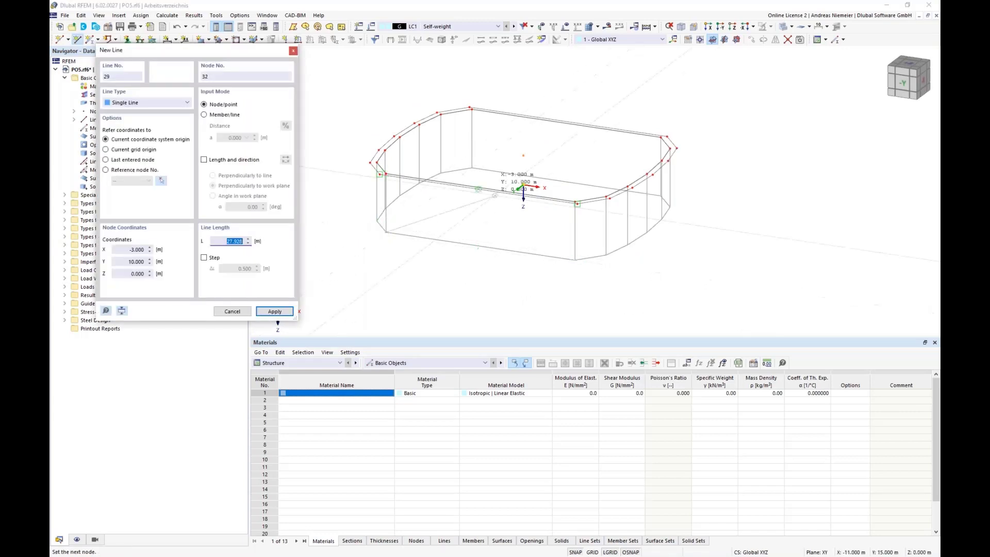
left_click(575, 260)
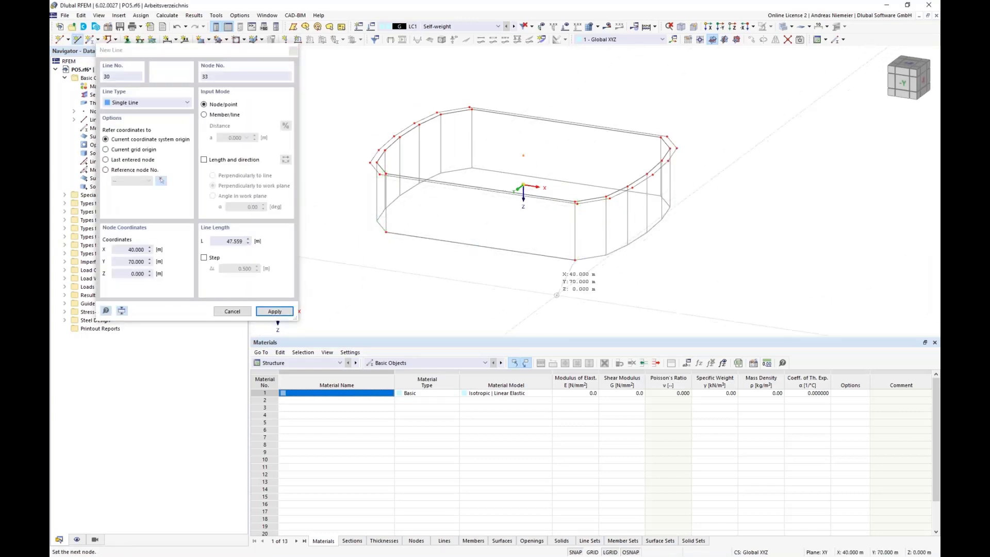
right_click(512, 290)
right_click(512, 288)
middle_click_drag(500, 288, 514, 285, "ctrl")
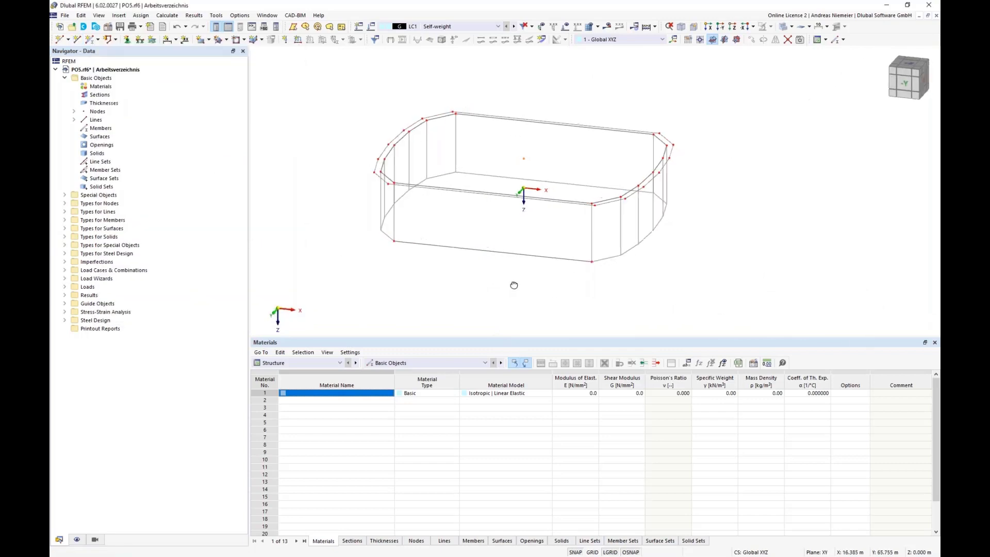
Close the Materials table to enlarge the model view
left_click(935, 342)
mouse_move(517, 370)
middle_mouse_down()
mouse_move(538, 353)
mouse_move(517, 356)
middle_mouse_up()
scroll(538, 352, "up", 2)
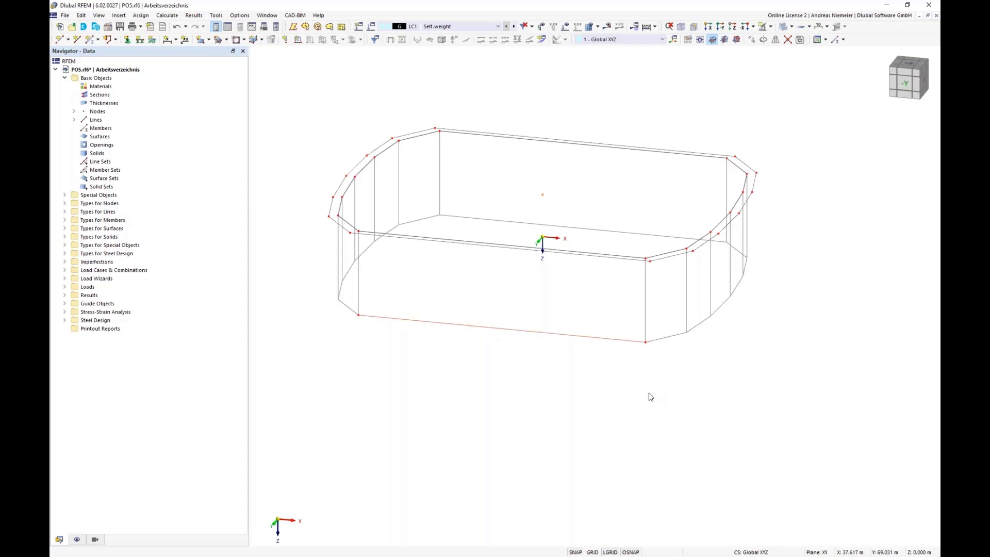
Move the front lower line outward without copying it, using a displacement vector of X 0 and Y 6 m
middle_click_drag(649, 397, 632, 387, "ctrl")
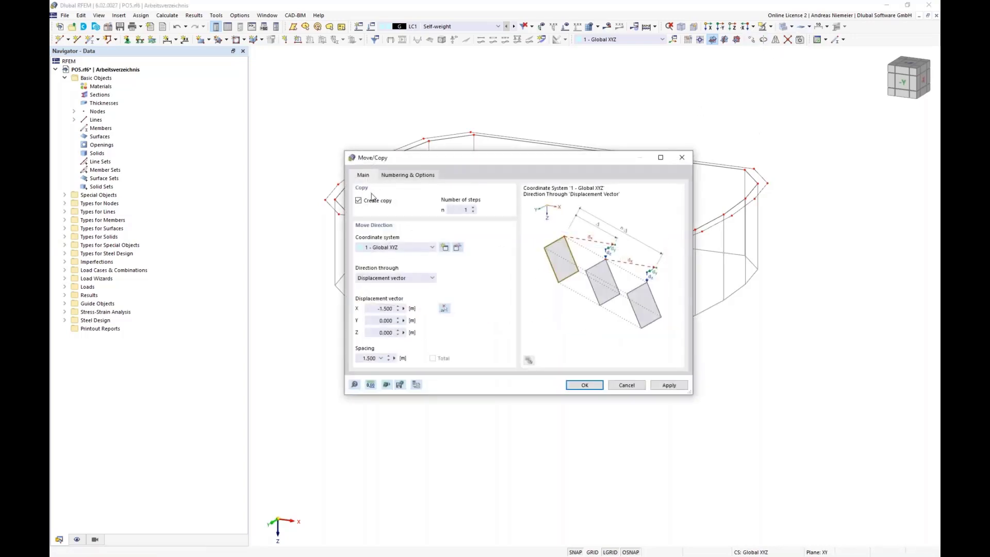
left_click(359, 201)
left_click_drag(508, 157, 718, 156)
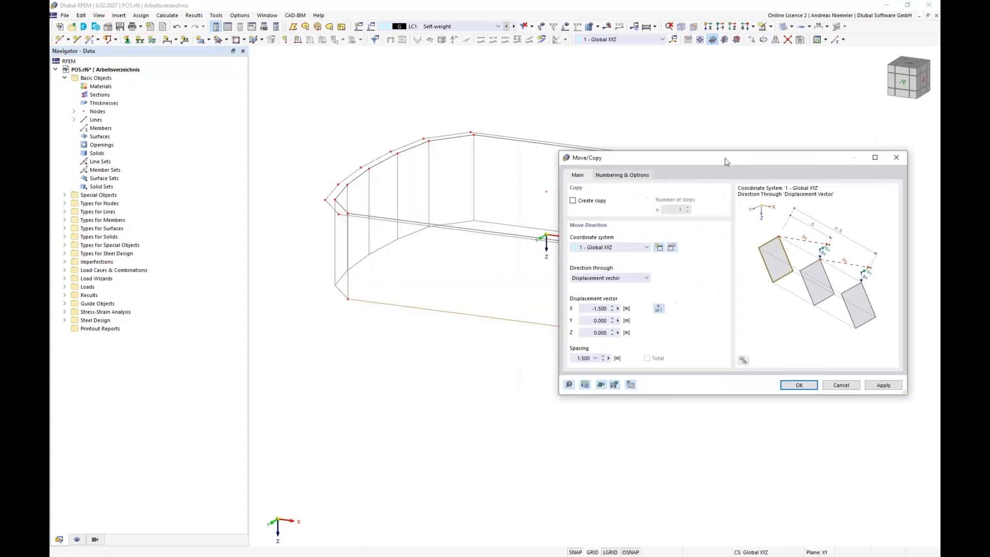
double_click(592, 307)
type("0")
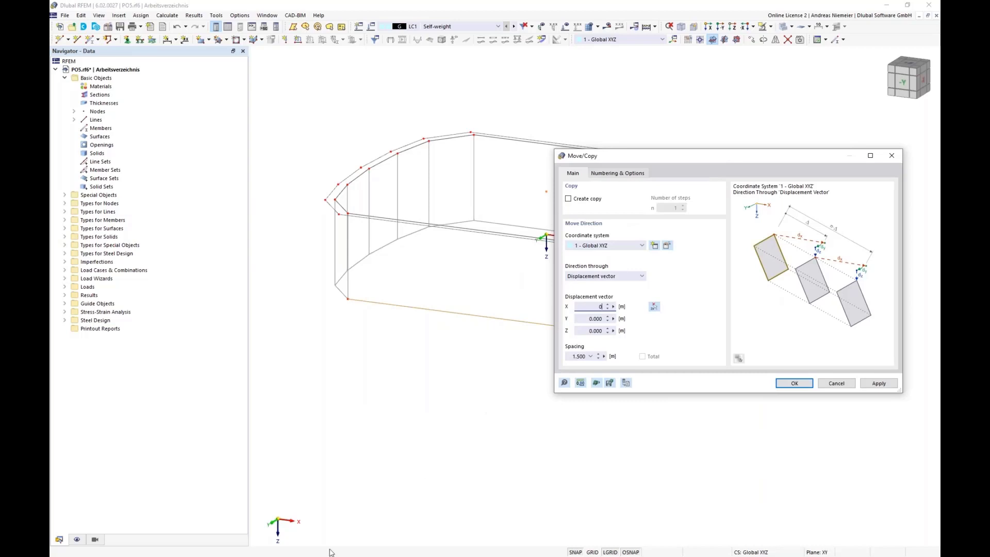
key("Tab")
type("6")
left_click(793, 383)
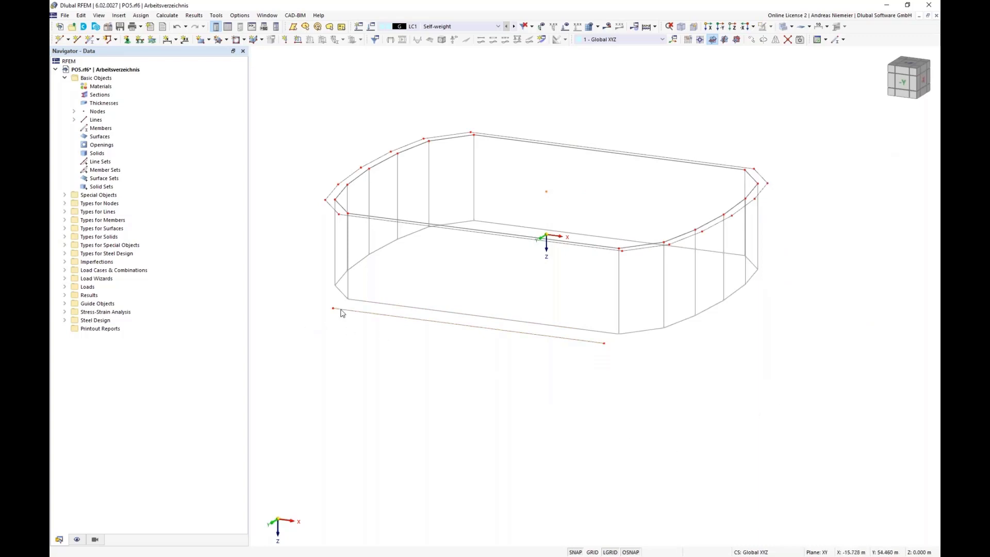
Set the offset front line's length to 41 m with Extend Line, adjusting it on both sides
middle_click_drag(630, 393, 503, 373, "ctrl")
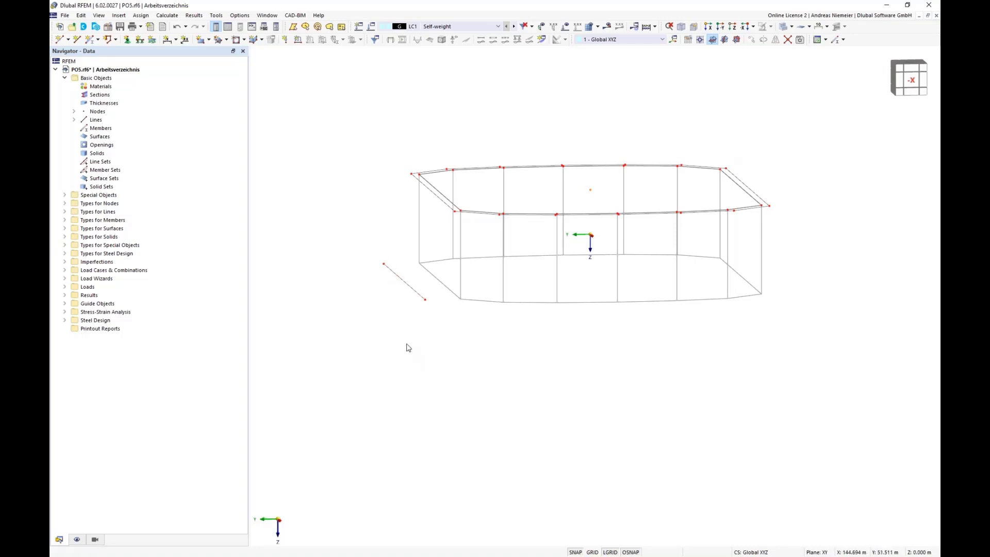
middle_click_drag(407, 347, 642, 376, "ctrl")
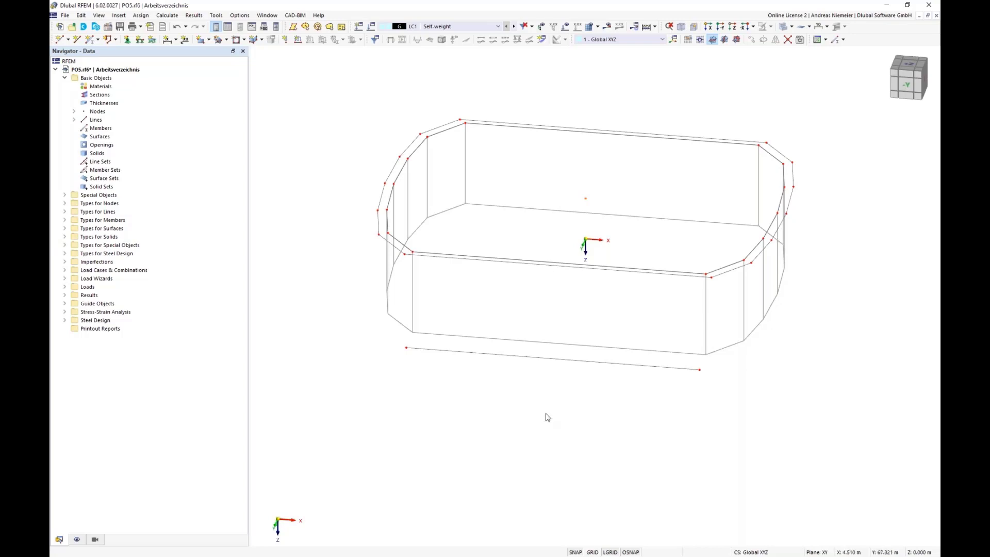
right_click(566, 364)
mouse_move(643, 108)
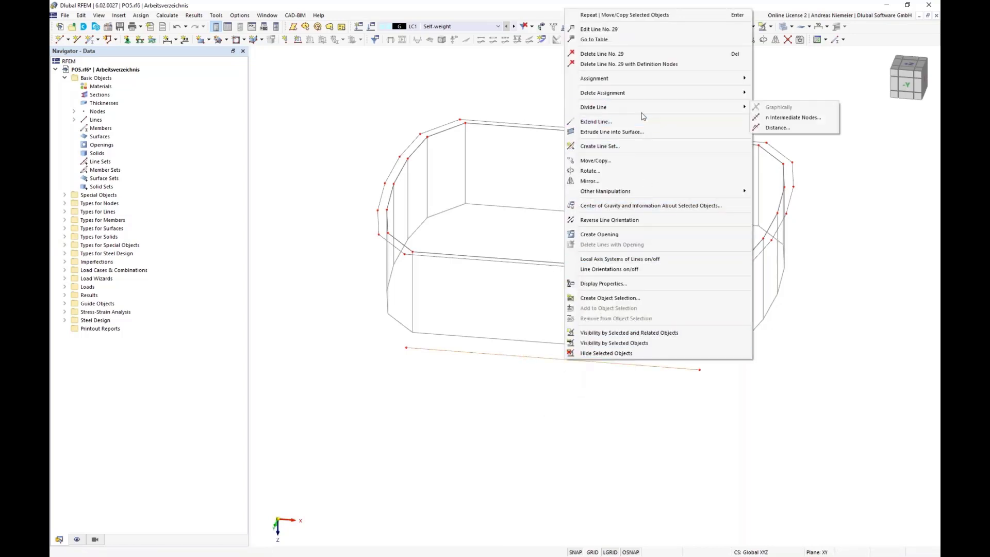
left_click(594, 122)
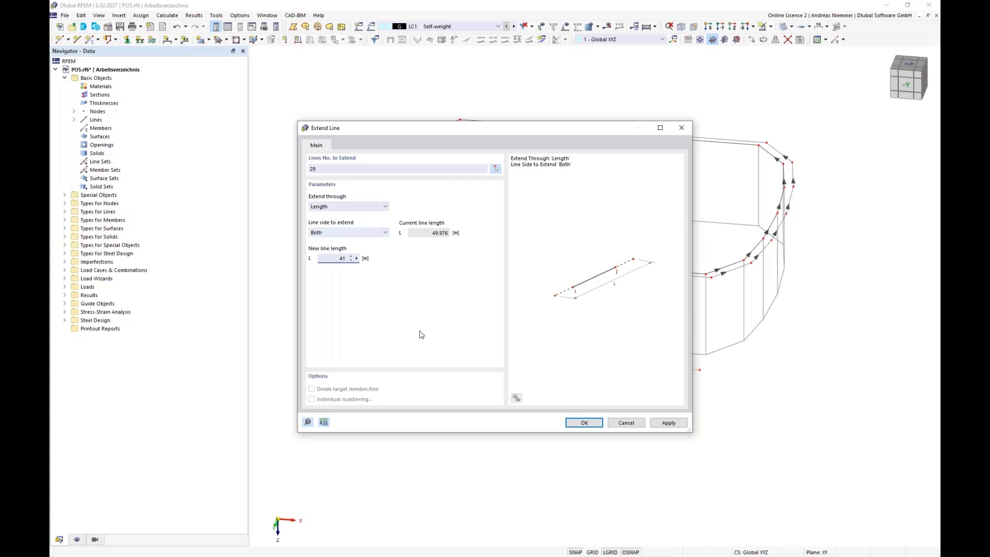
left_click(584, 424)
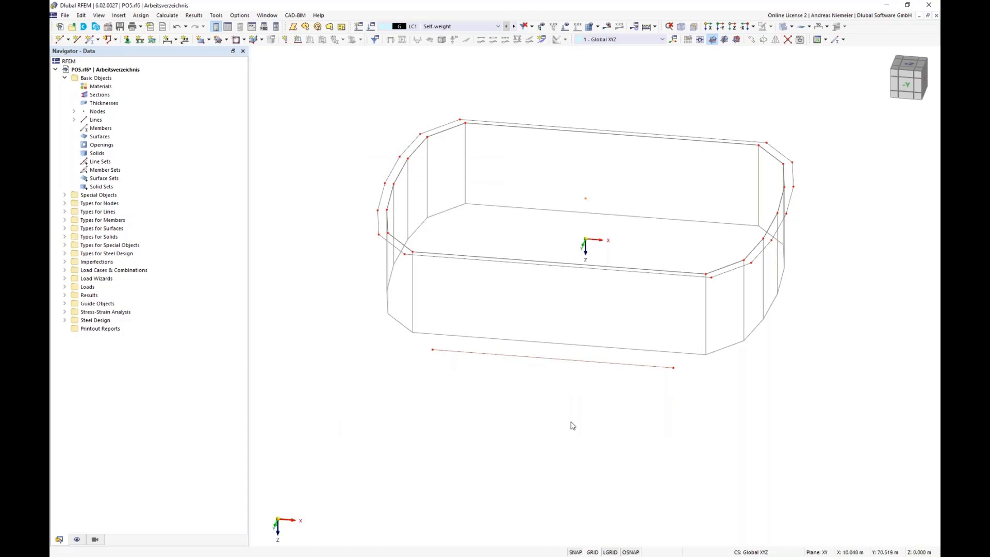
Divide the 41 m line by distance, placing the new node 15 m from the line start
middle_click_drag(571, 425, 453, 305)
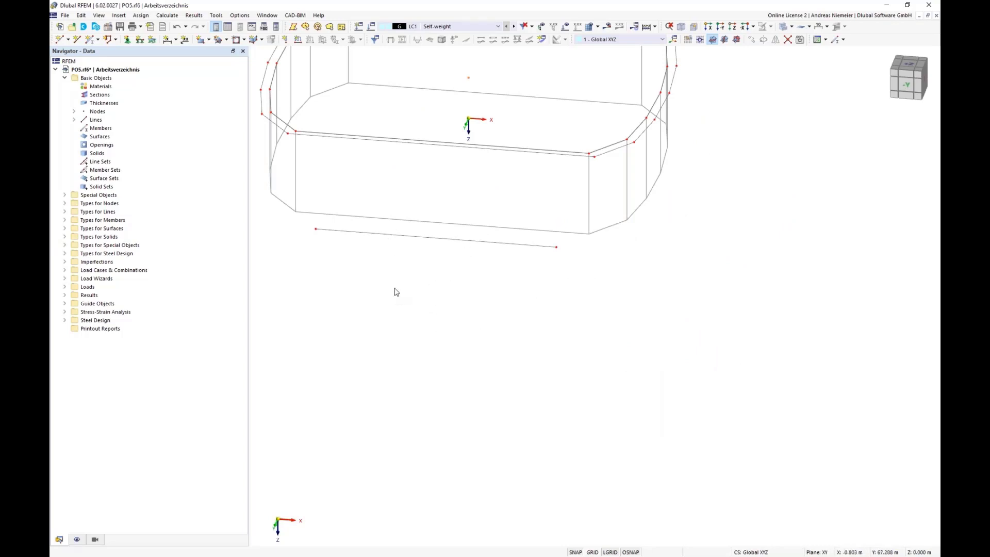
right_click(385, 234)
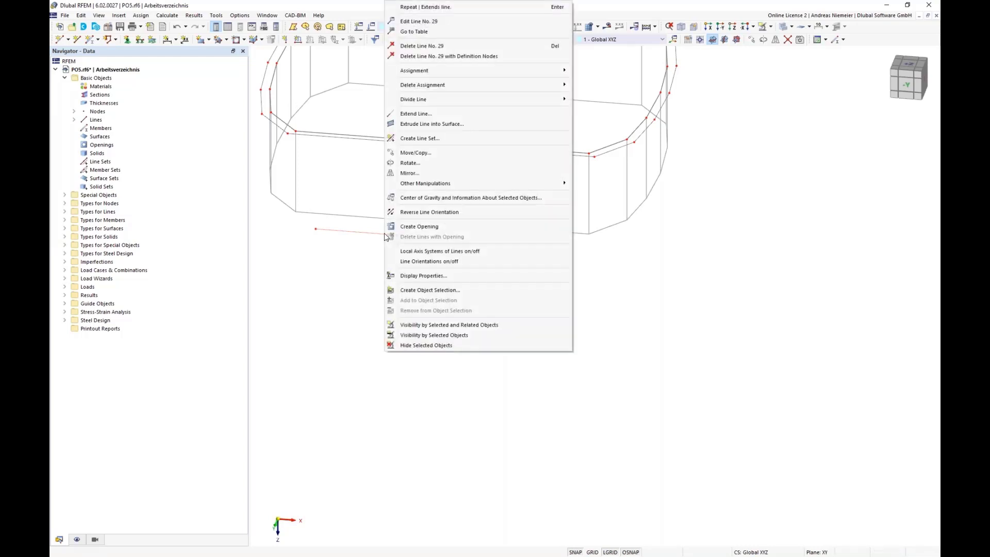
mouse_move(542, 99)
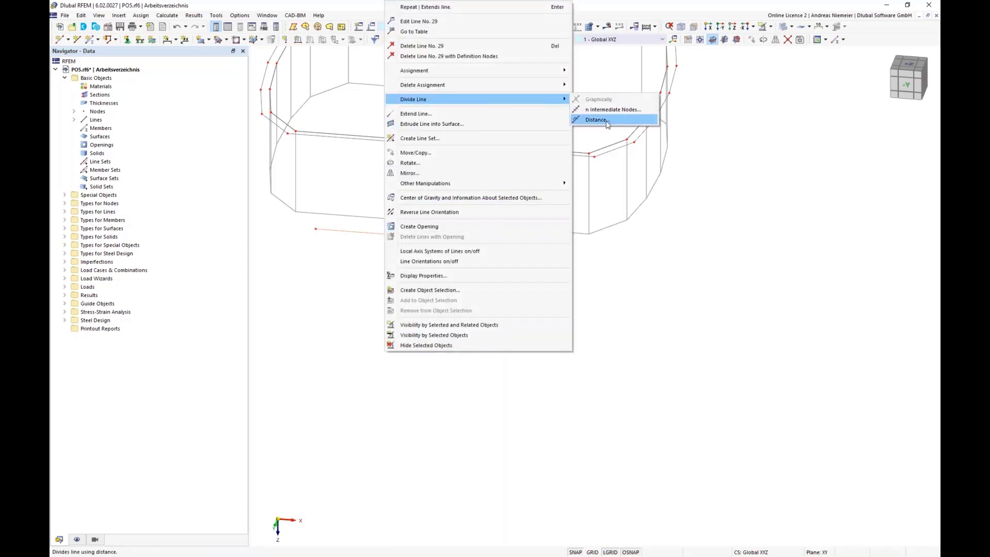
left_click(598, 120)
left_click_drag(499, 129, 719, 171)
left_click(588, 234)
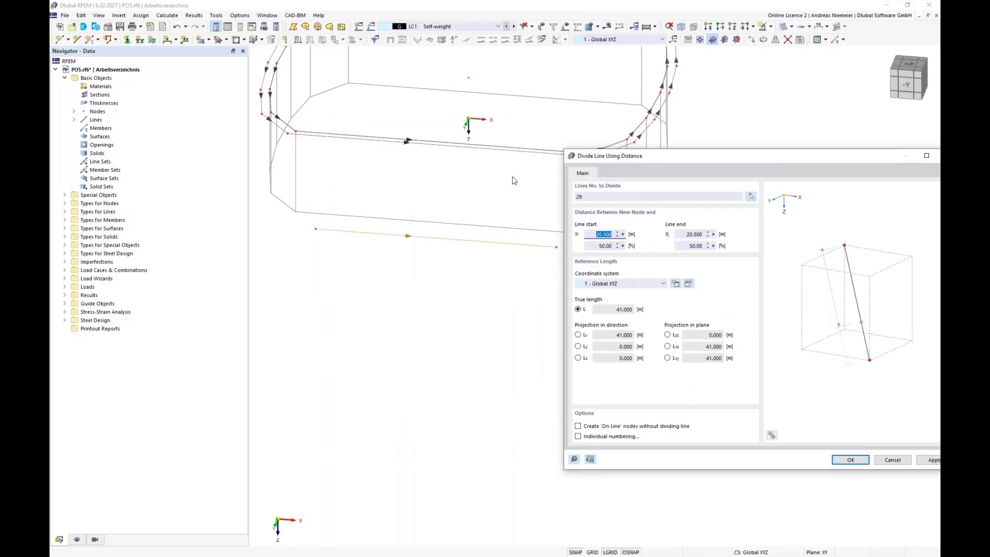
type("15")
left_click(926, 460)
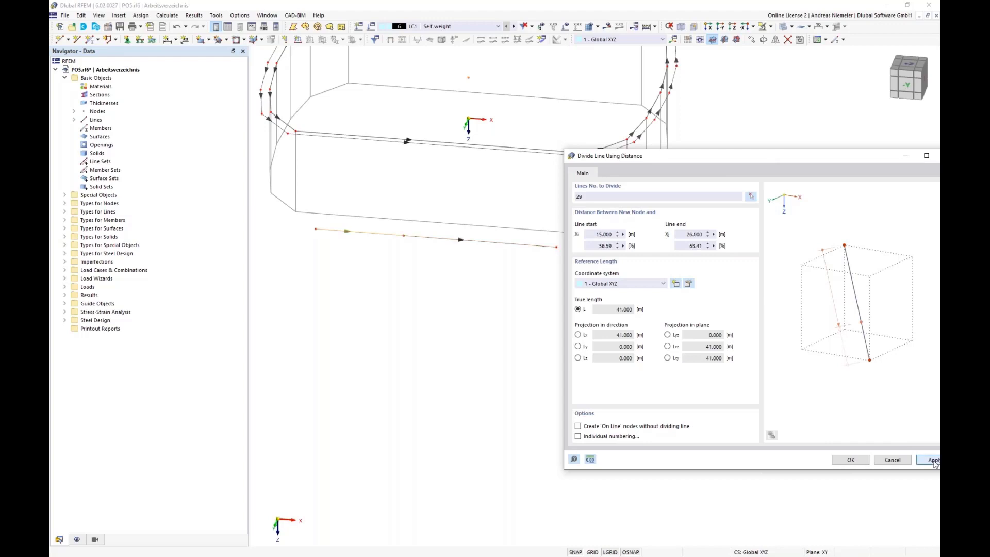
Divide the longer remaining segment by distance, placing the new node 15 m from the line end
left_click(751, 196)
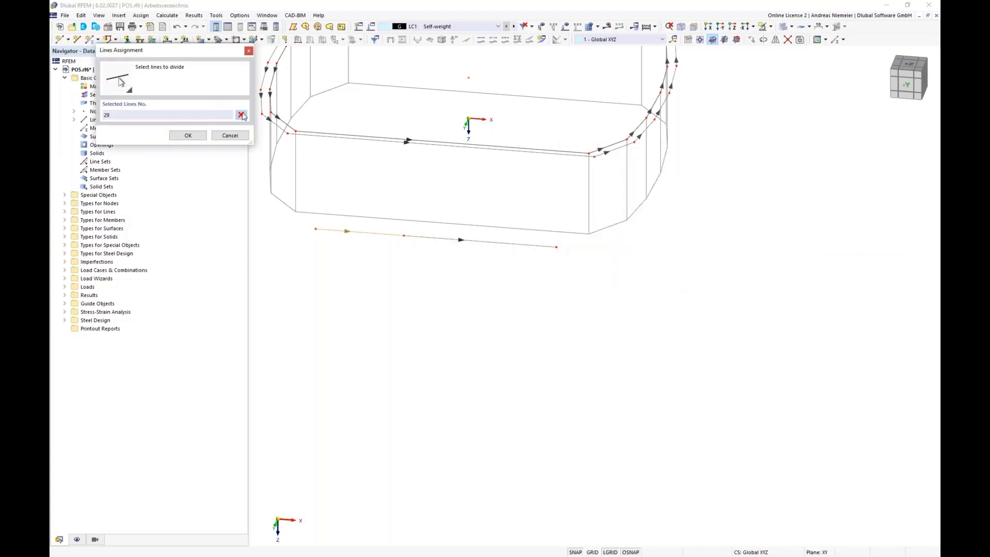
left_click(241, 115)
left_click(504, 244)
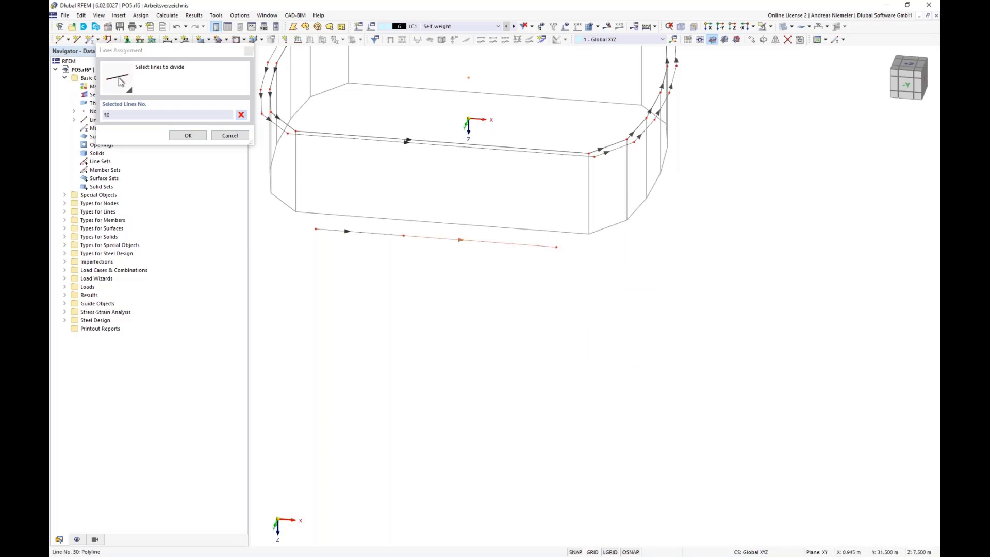
left_click(188, 136)
left_click(424, 201)
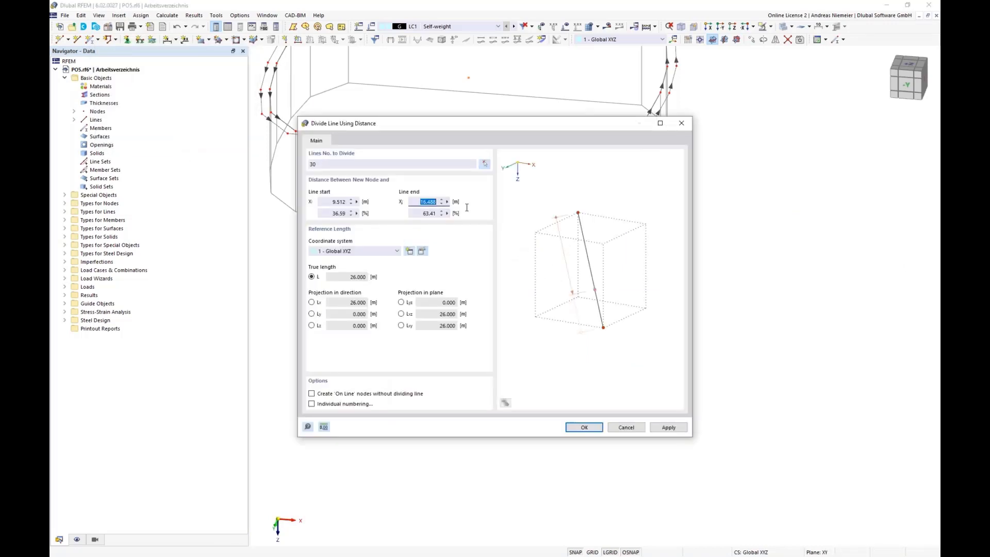
type("15")
left_click(584, 427)
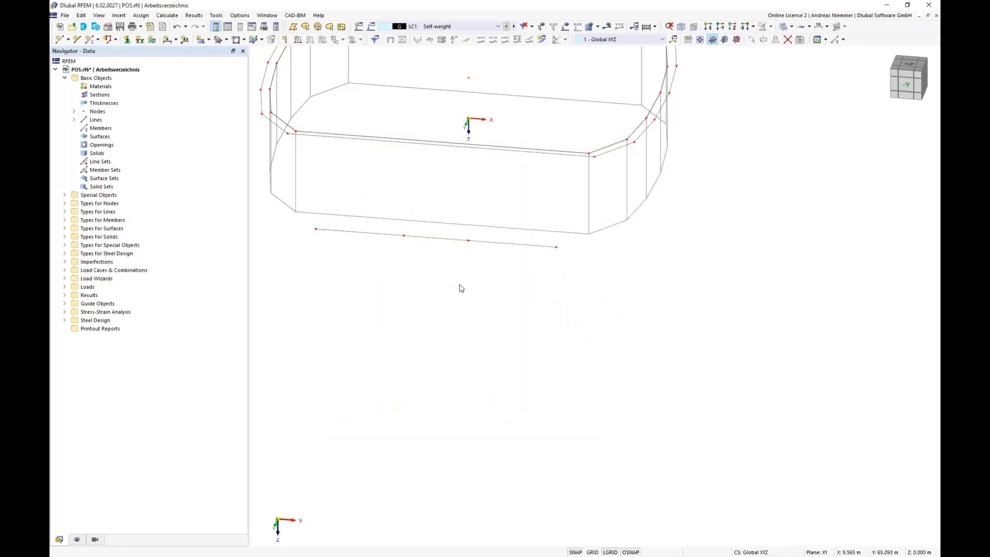
Delete the three segments of the divided front line, keeping their four nodes
middle_click_drag(391, 261, 376, 264, "ctrl")
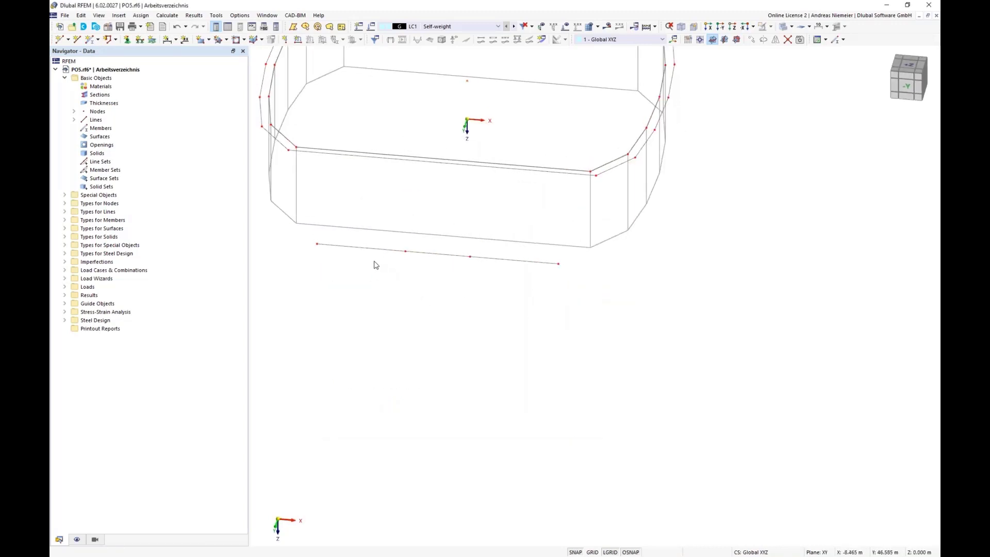
key("Delete")
key("Delete")
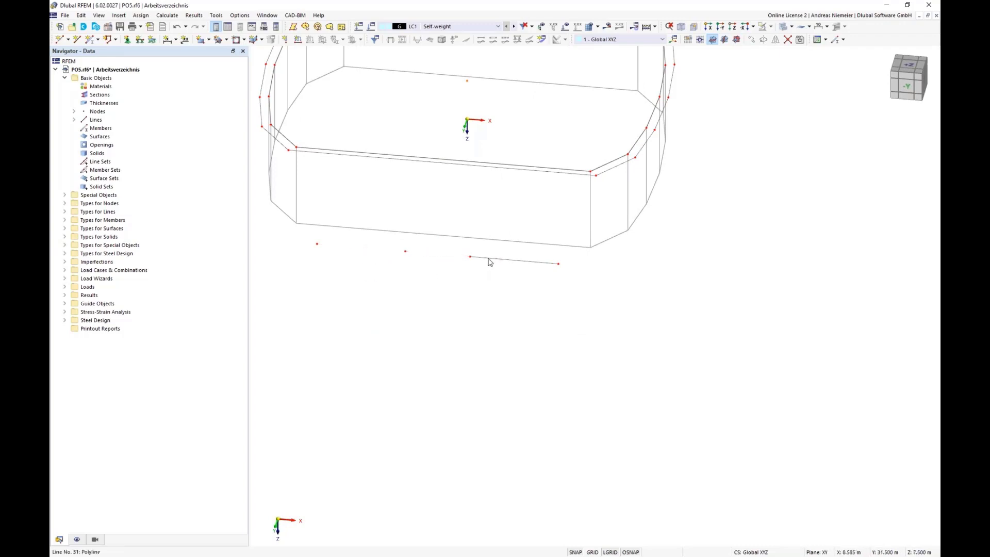
left_click(490, 262)
key("Delete")
Mirror the four front nodes as a copy about the XZ plane through the point 0, 0, 0
middle_click_drag(499, 311, 469, 294)
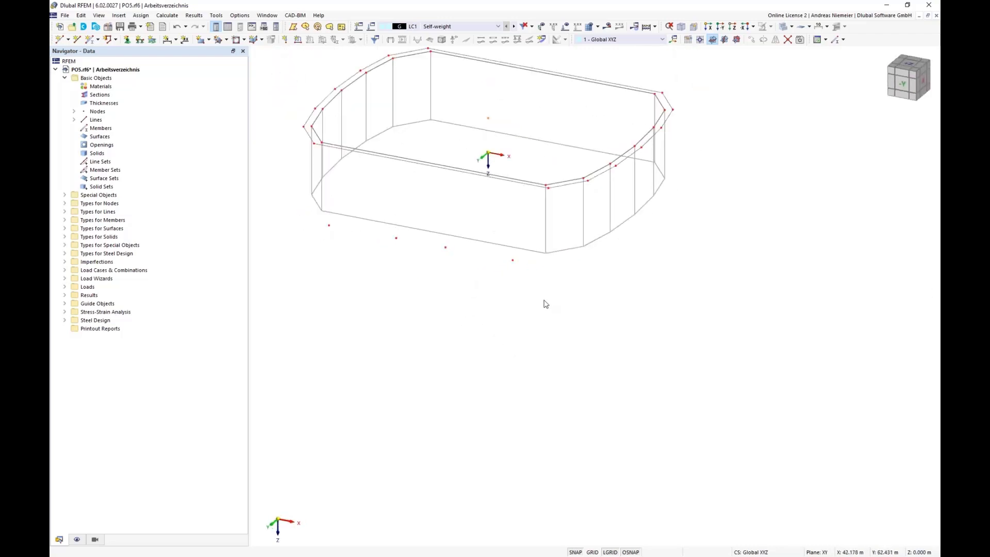
middle_click_drag(557, 287, 459, 305)
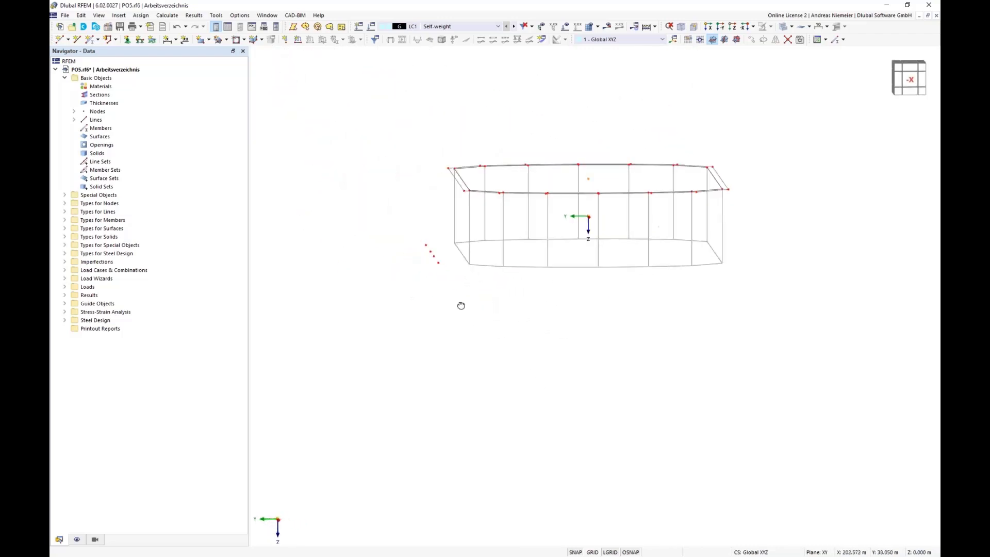
scroll(460, 304, "down", 1)
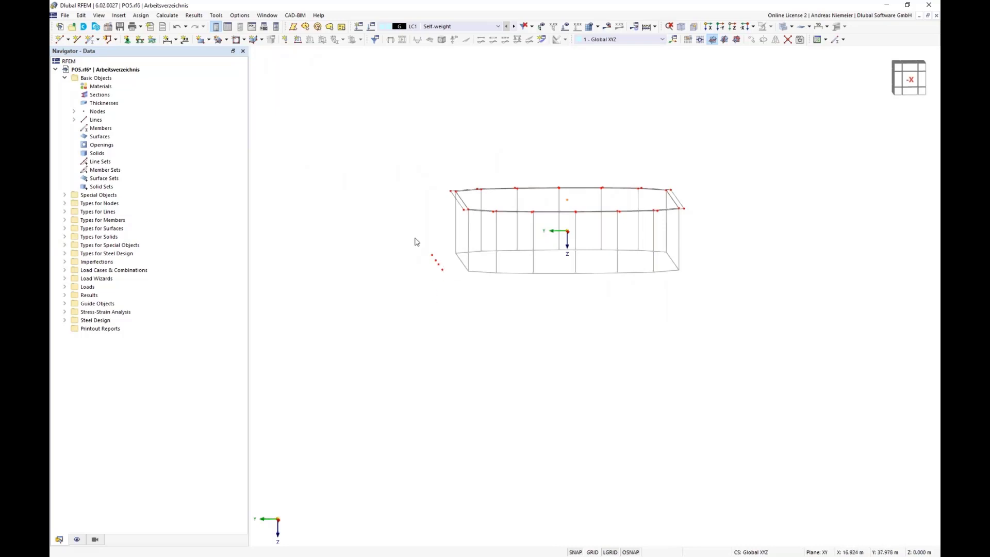
left_click_drag(417, 242, 454, 298)
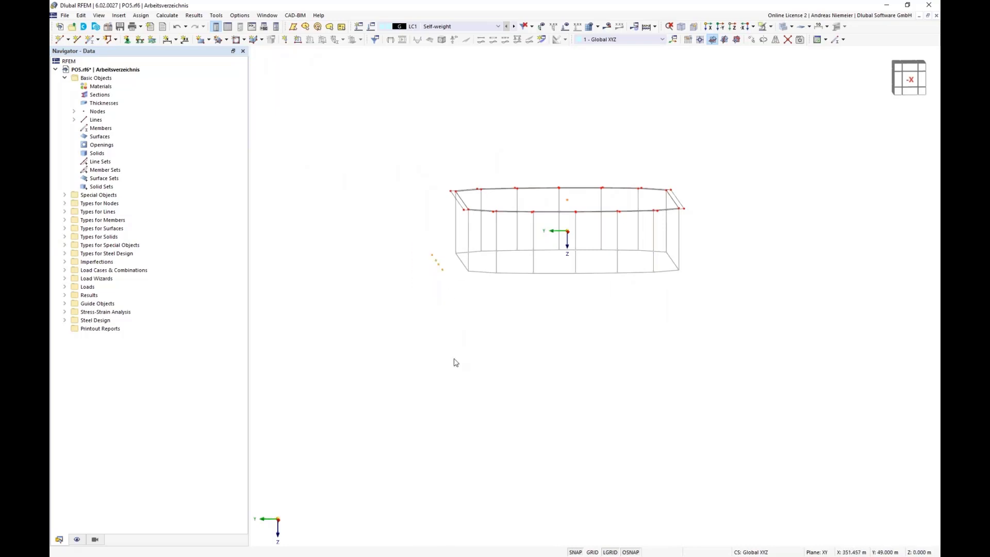
left_click(775, 39)
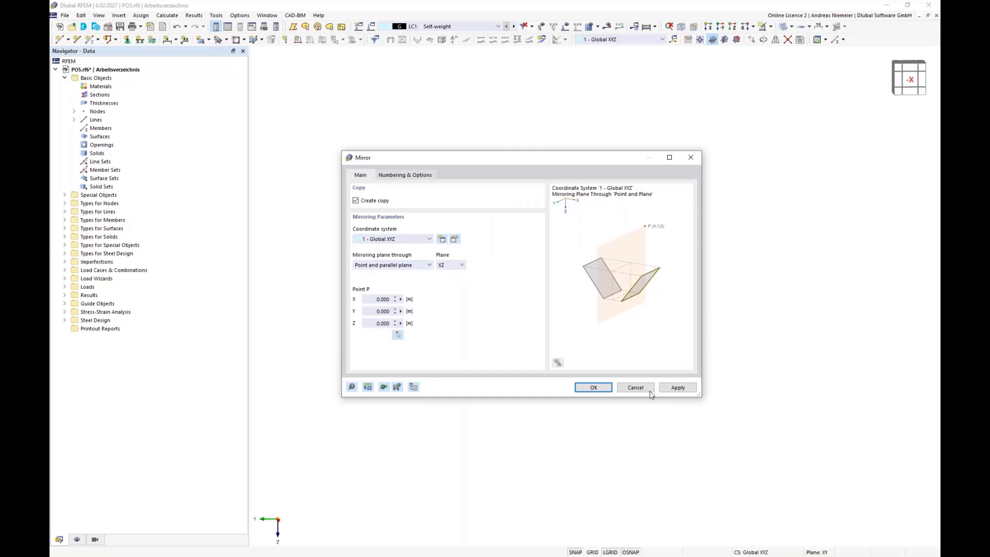
left_click(442, 266)
left_click(445, 282)
left_click(593, 388)
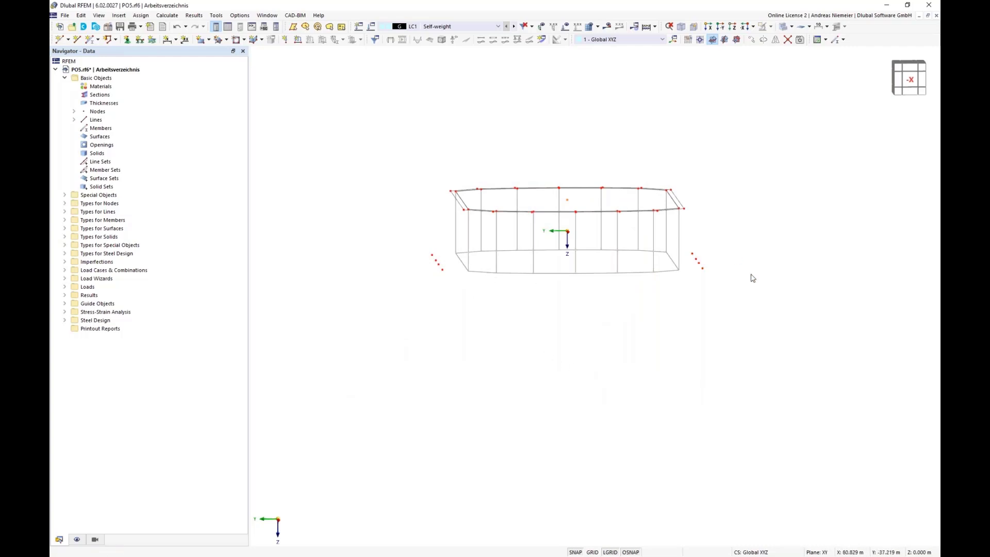
middle_click_drag(454, 336, 625, 424, "ctrl")
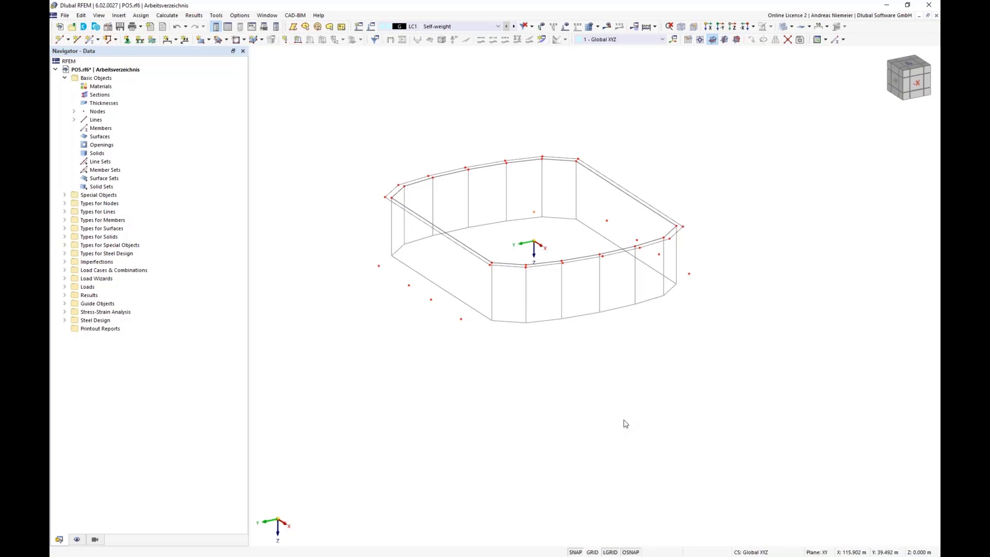
Set the work plane origin to the ground node at X 5.5, Y 31.5, Z 7.5 m and orient the work plane to YZ
left_click(921, 86)
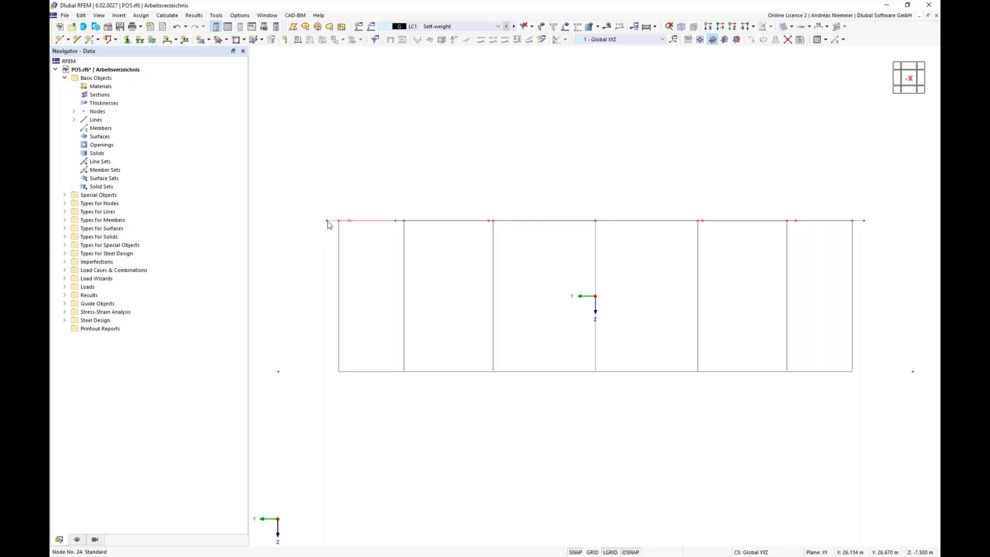
mouse_move(328, 223)
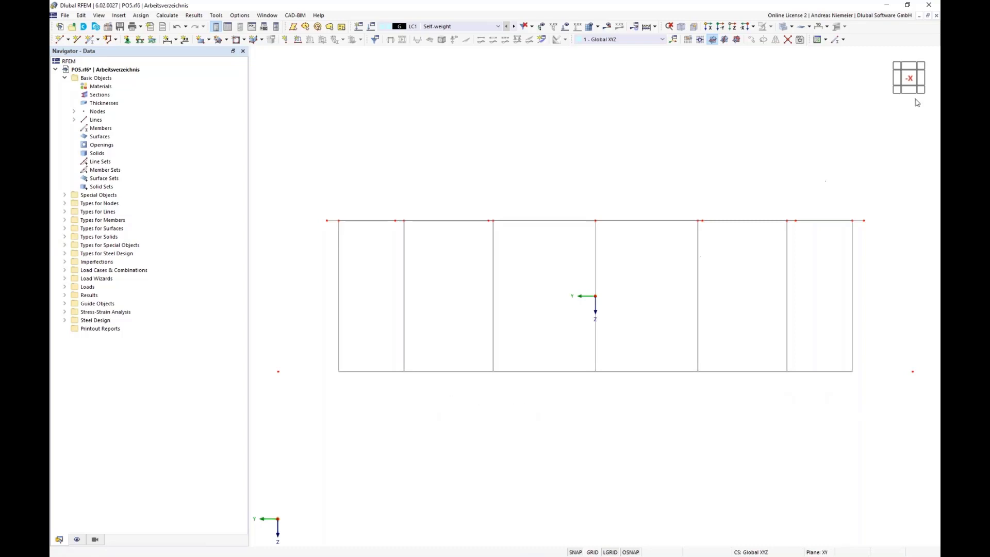
left_click(895, 80)
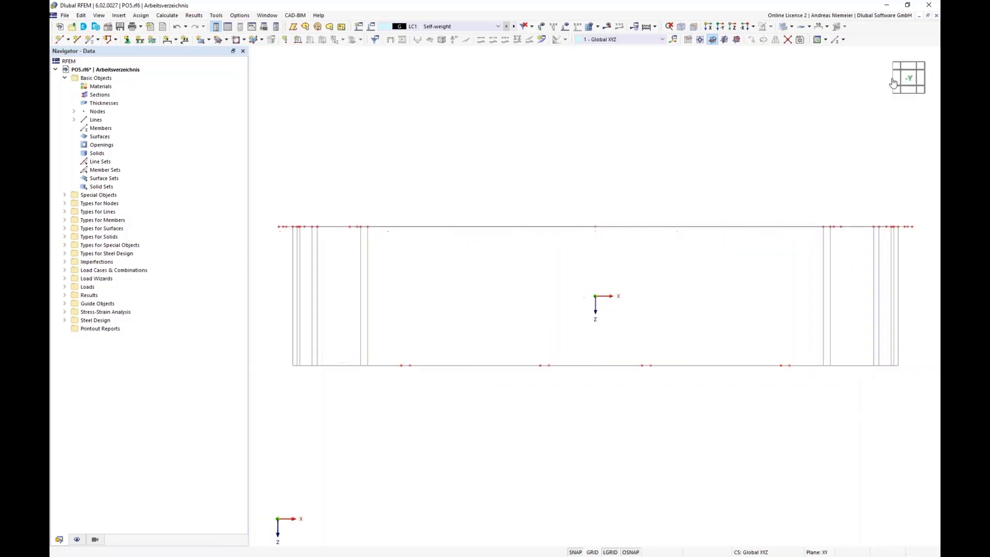
scroll(516, 208, "down", 1)
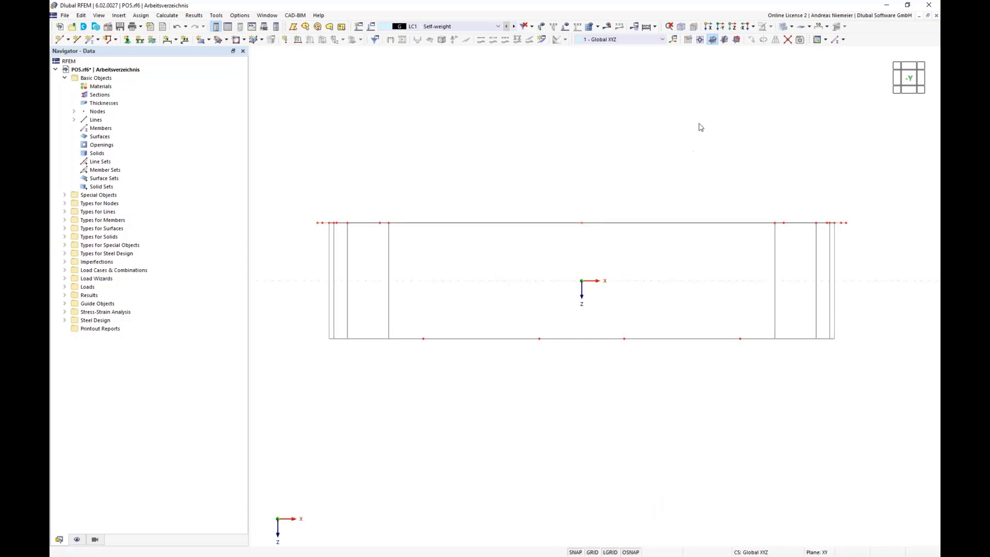
left_click(700, 40)
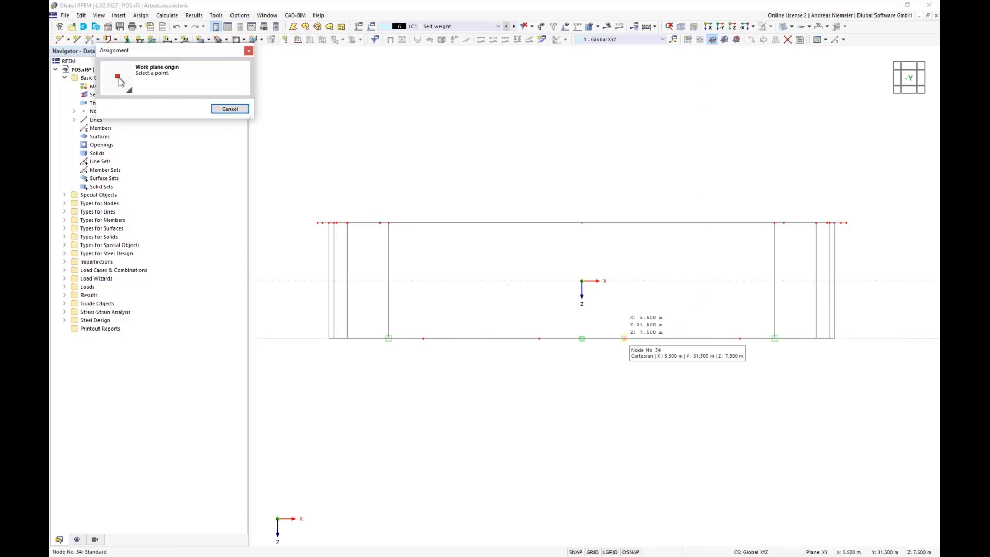
left_click(624, 339)
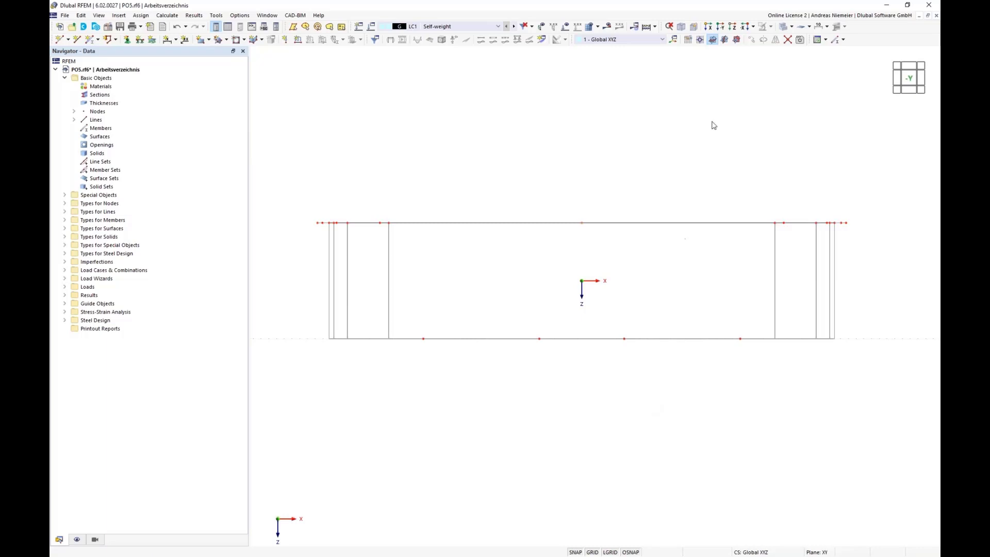
left_click(725, 42)
Draw a rectangular auxiliary surface with stiffness type Without Thickness in the work plane, large enough to enclose the whole model cross-section
middle_click_drag(687, 264, 599, 271, "ctrl")
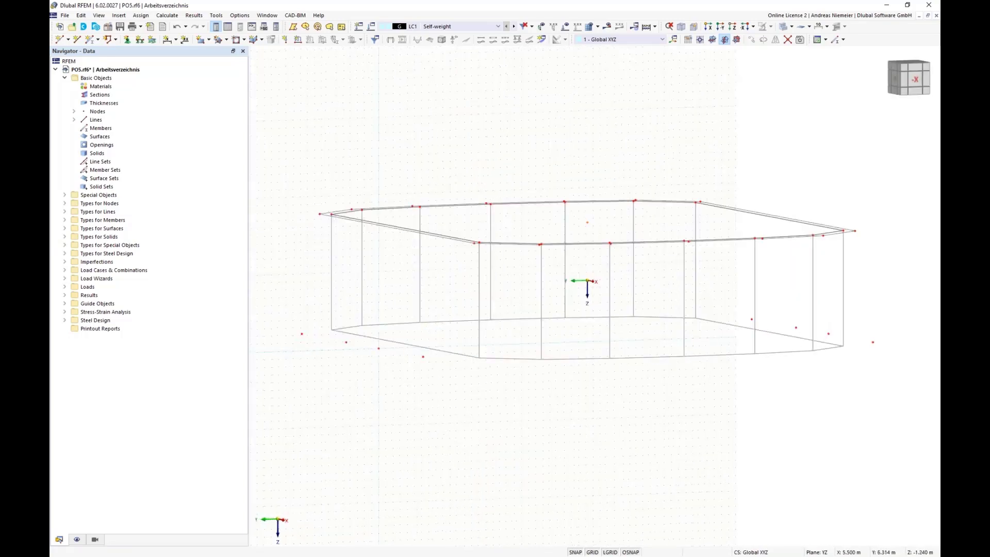
scroll(565, 272, "down", 5)
middle_click_drag(601, 308, 573, 301, "ctrl")
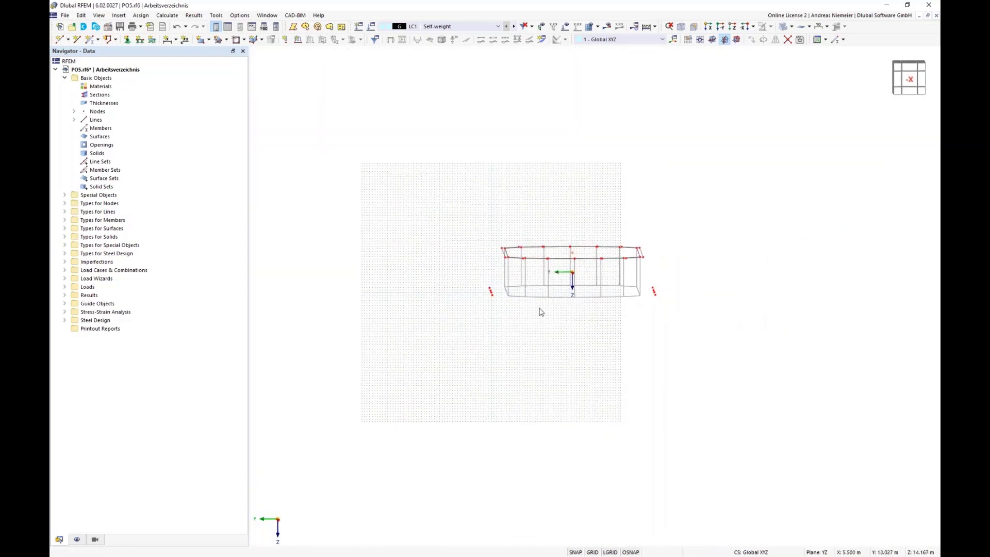
left_click(209, 40)
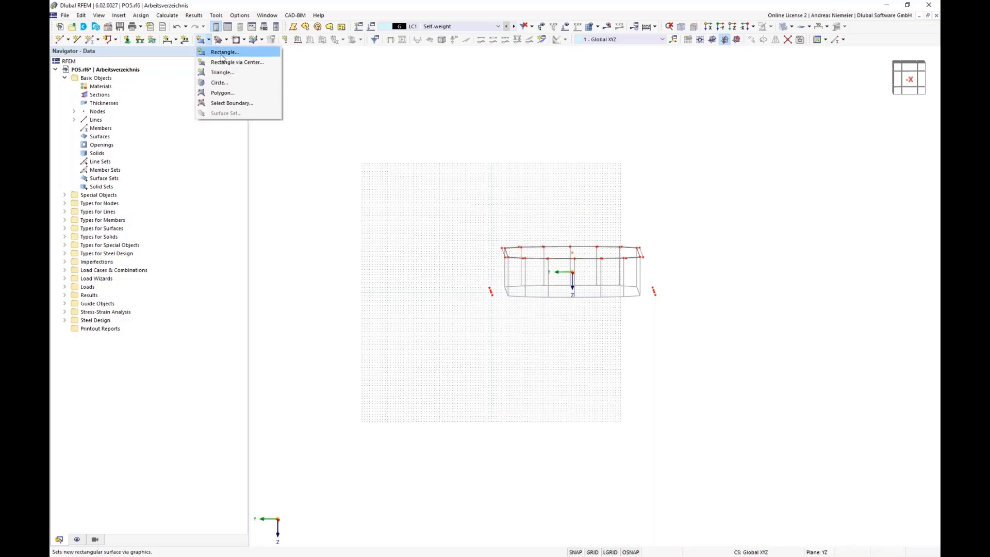
left_click(222, 53)
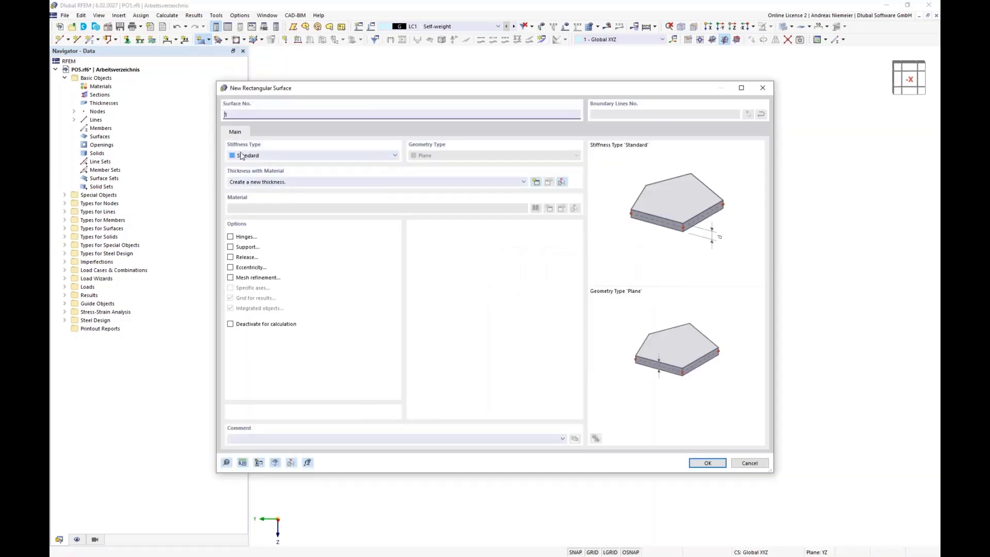
left_click(289, 158)
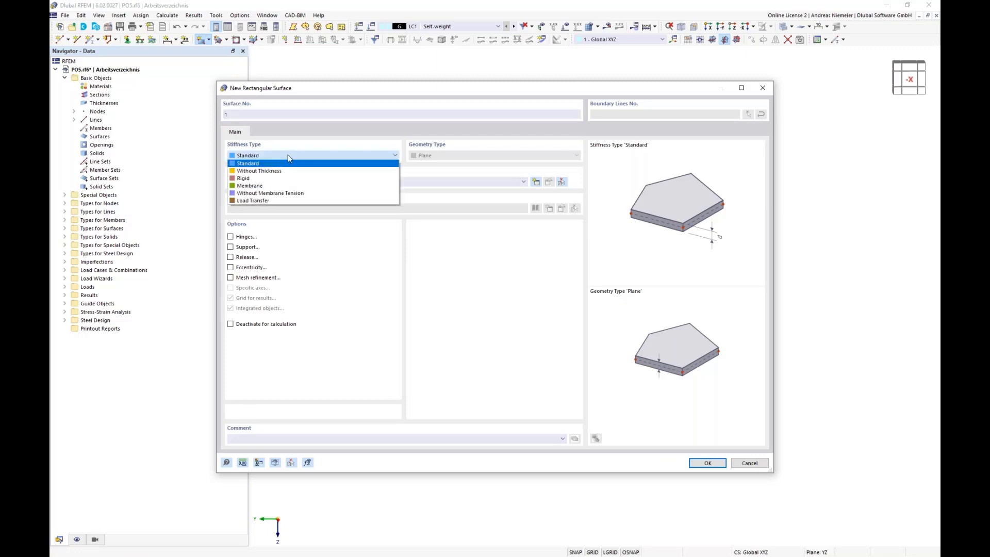
left_click(285, 171)
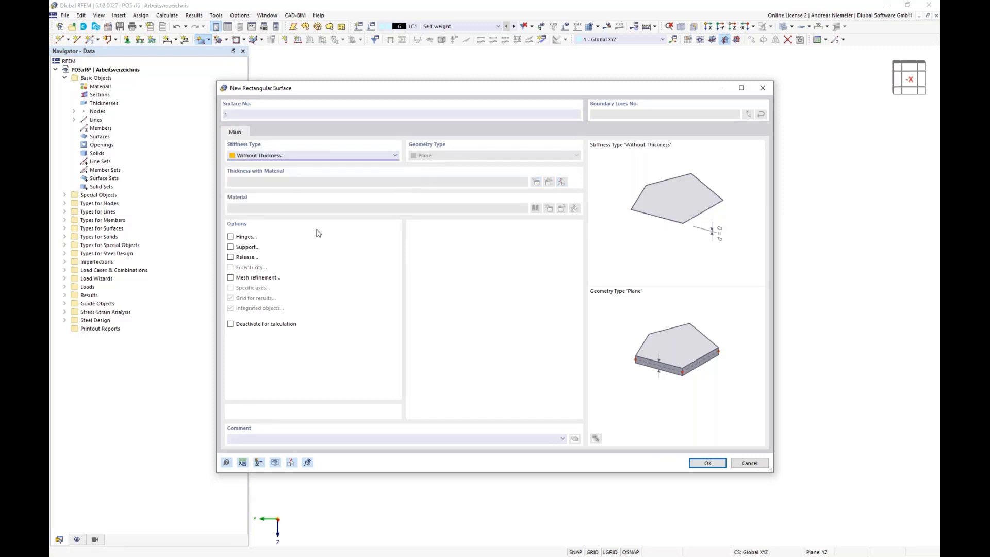
left_click(706, 463)
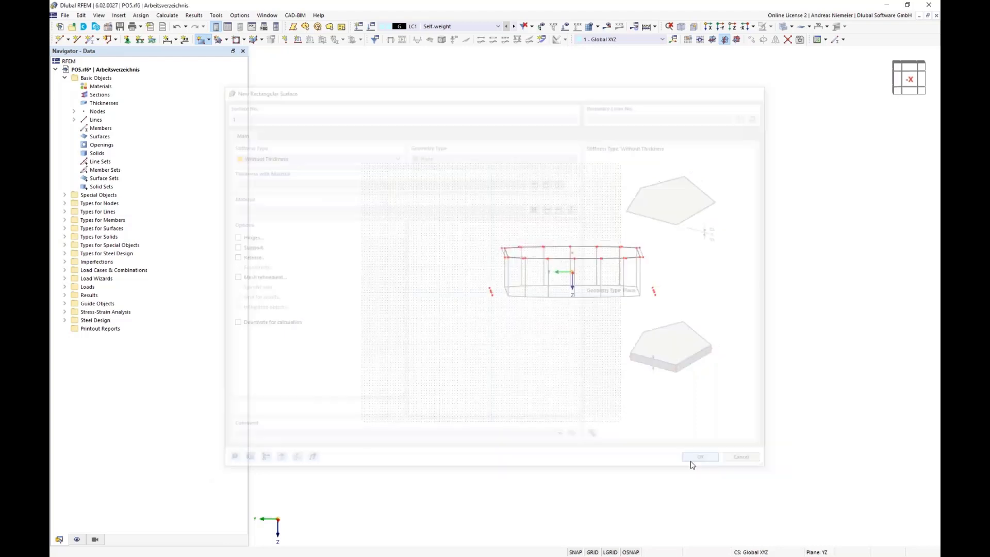
left_click(473, 238)
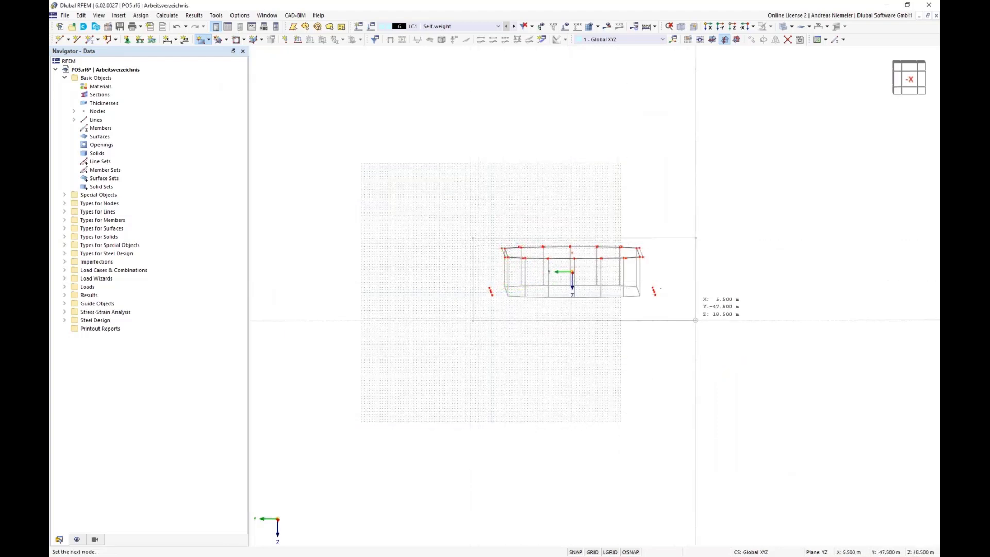
left_click(688, 310)
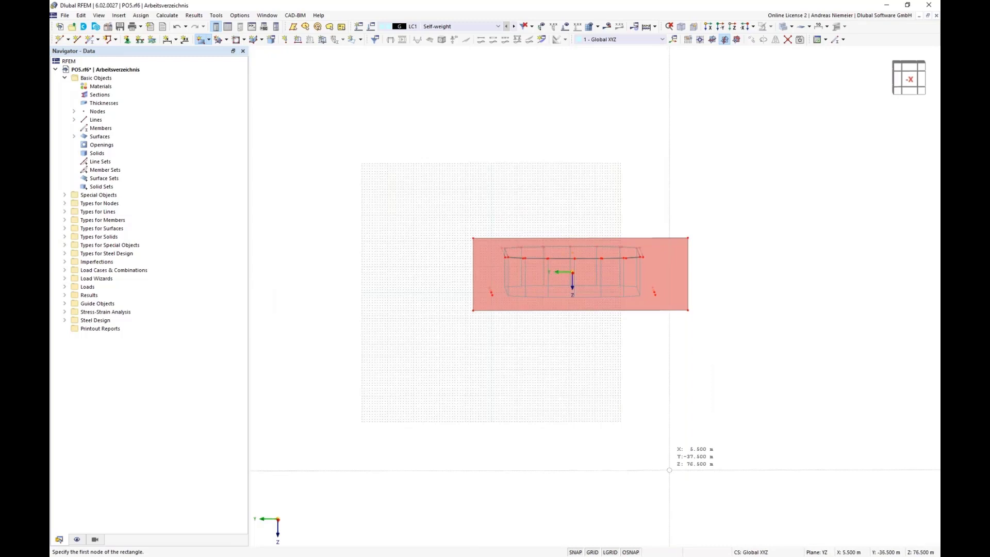
Connect the outer outline's two long sides with the auxiliary surface to create intersection nodes, and delete the surface with its boundary
middle_click_drag(663, 340, 623, 350)
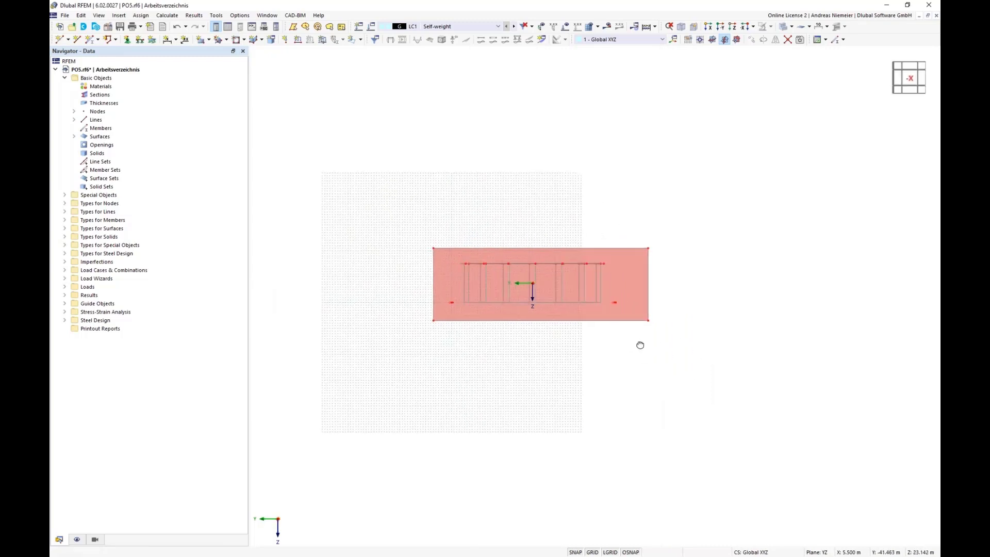
scroll(617, 281, "up", 3)
scroll(603, 264, "up", 4)
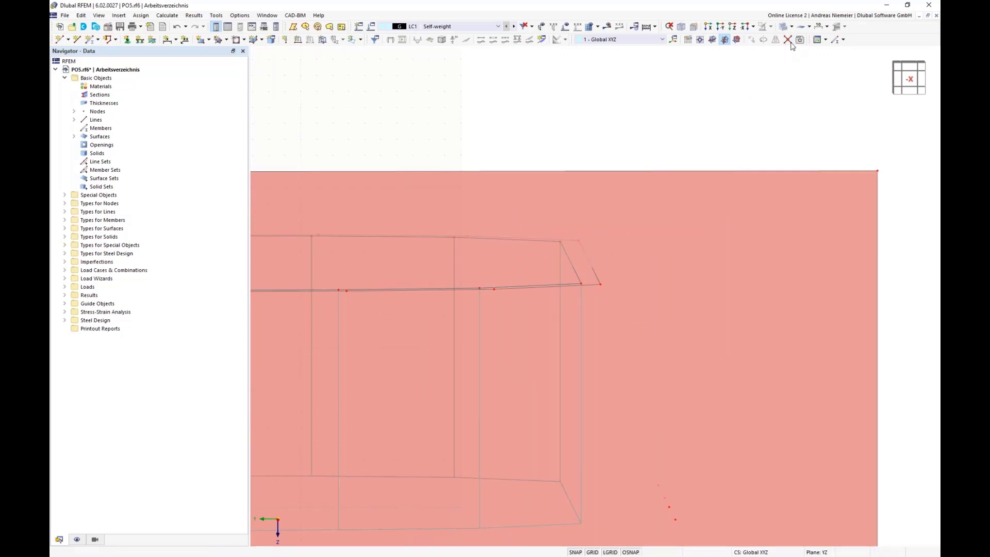
left_click_drag(654, 125, 585, 298)
scroll(743, 316, "down", 5)
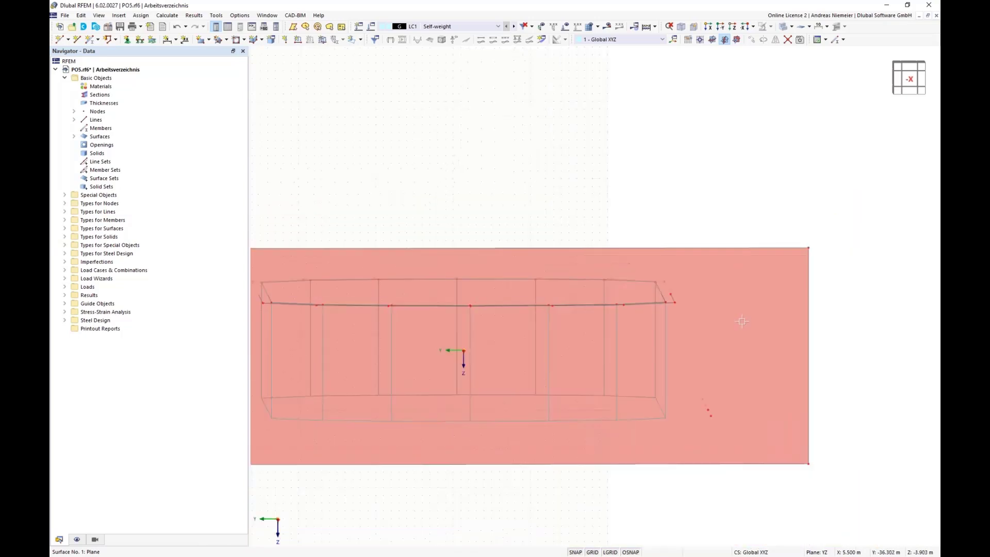
scroll(328, 296, "up", 1)
scroll(328, 296, "up", 3)
left_click_drag(359, 181, 340, 324)
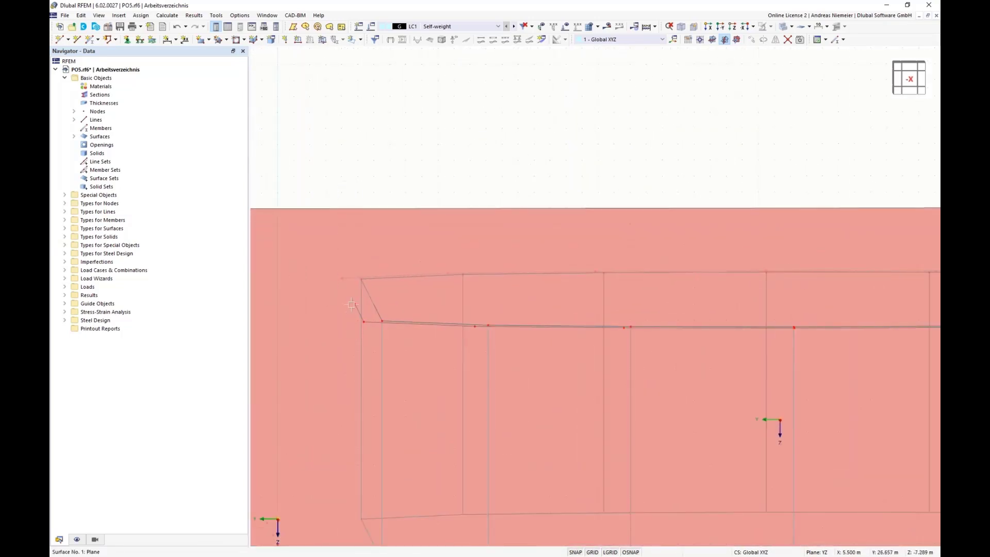
scroll(352, 305, "down", 4)
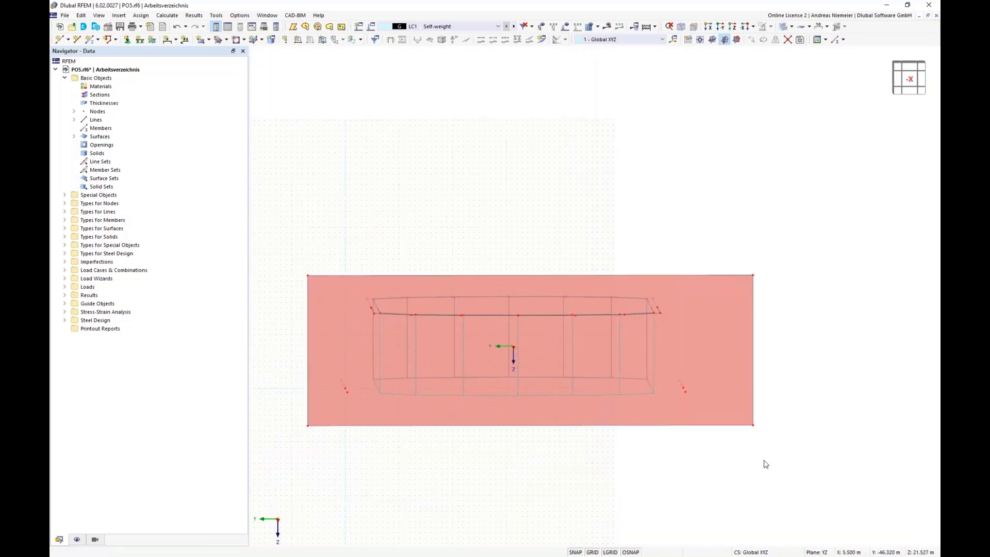
left_click_drag(769, 454, 742, 268)
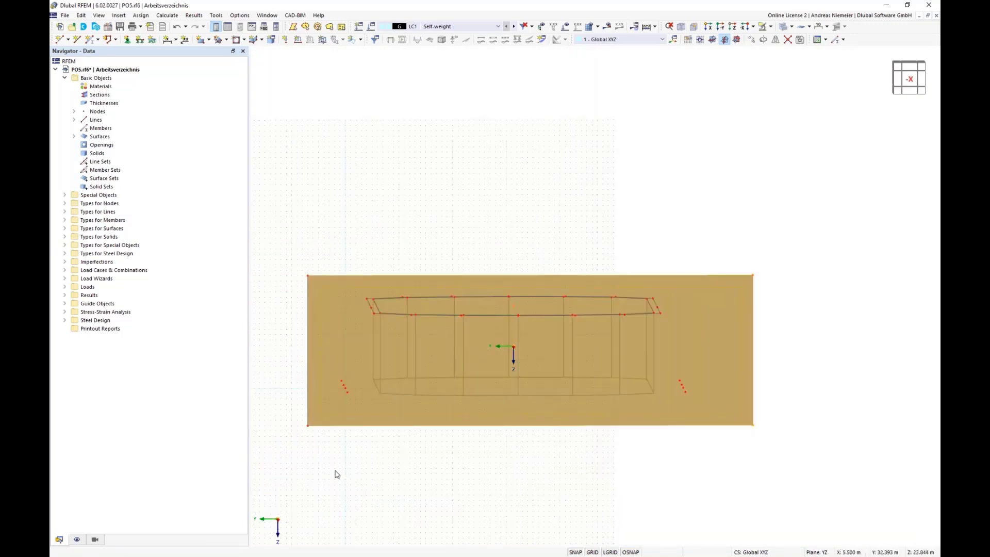
left_click_drag(315, 443, 270, 267)
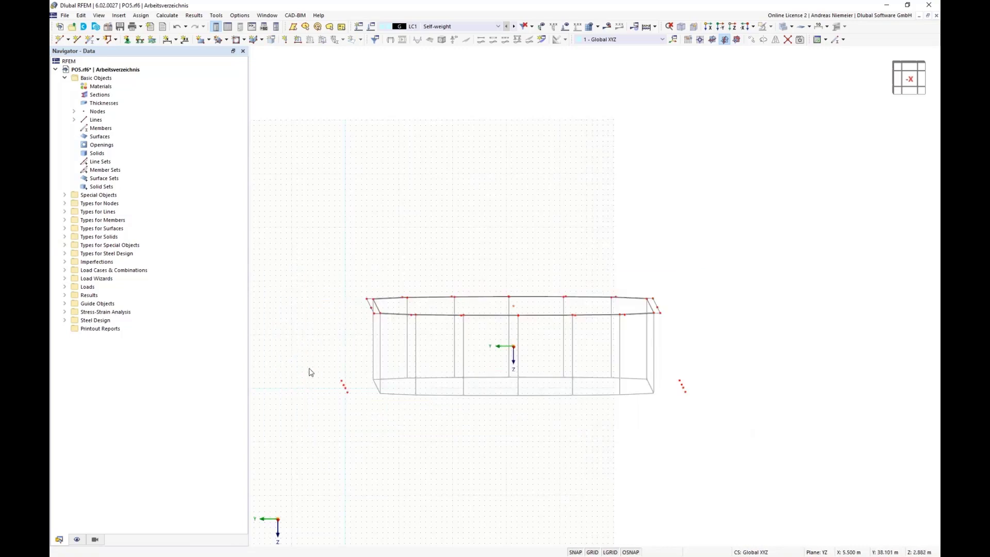
Draw an arc from the ground node at Y 31.5 m through the outline's intersection node to the opposite ground node at Y -31.5 m
middle_click_drag(316, 397, 352, 355, "ctrl")
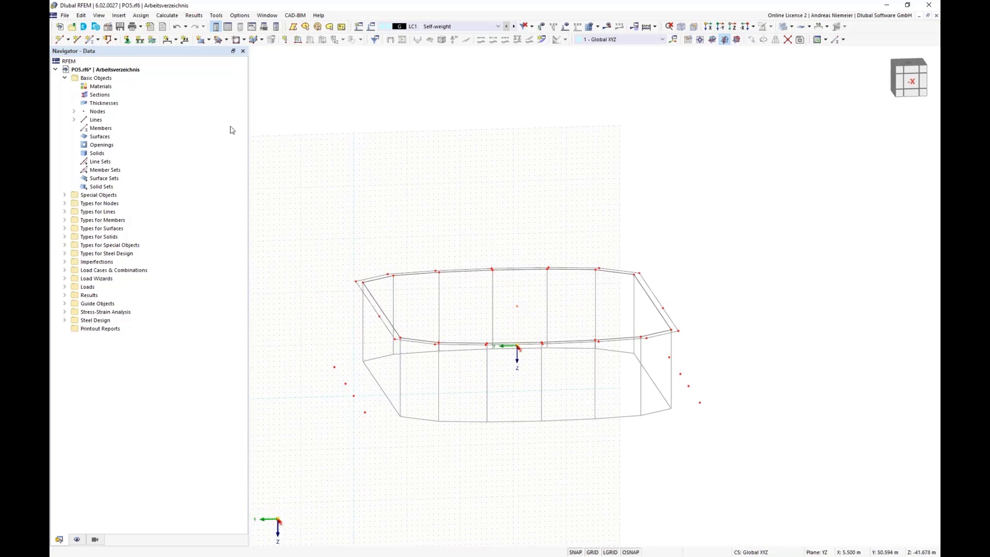
left_click(116, 41)
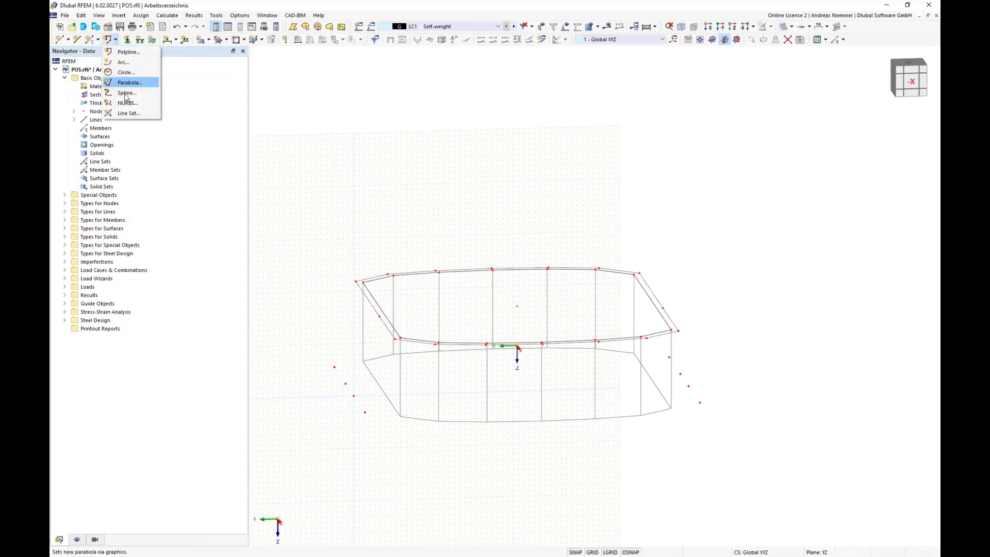
left_click(125, 64)
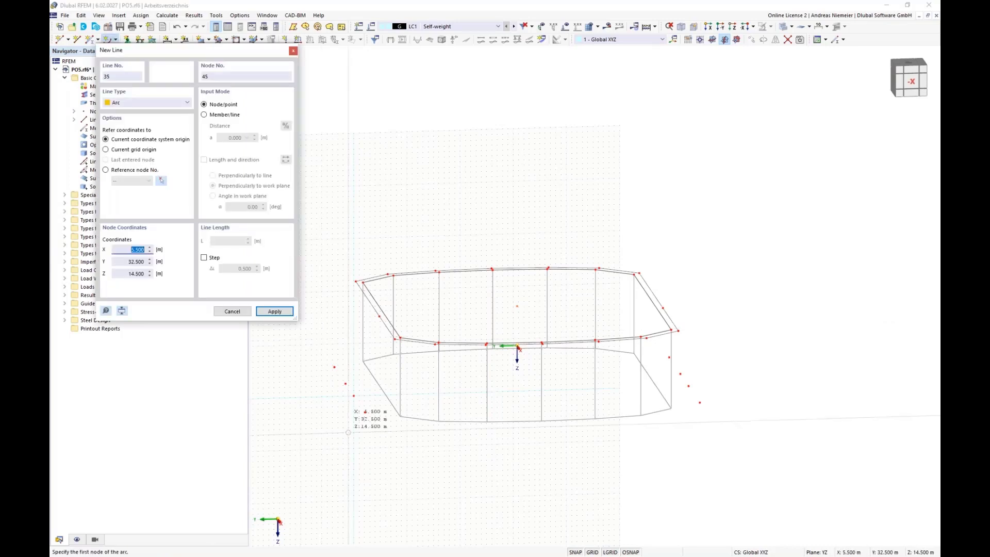
left_click(354, 396)
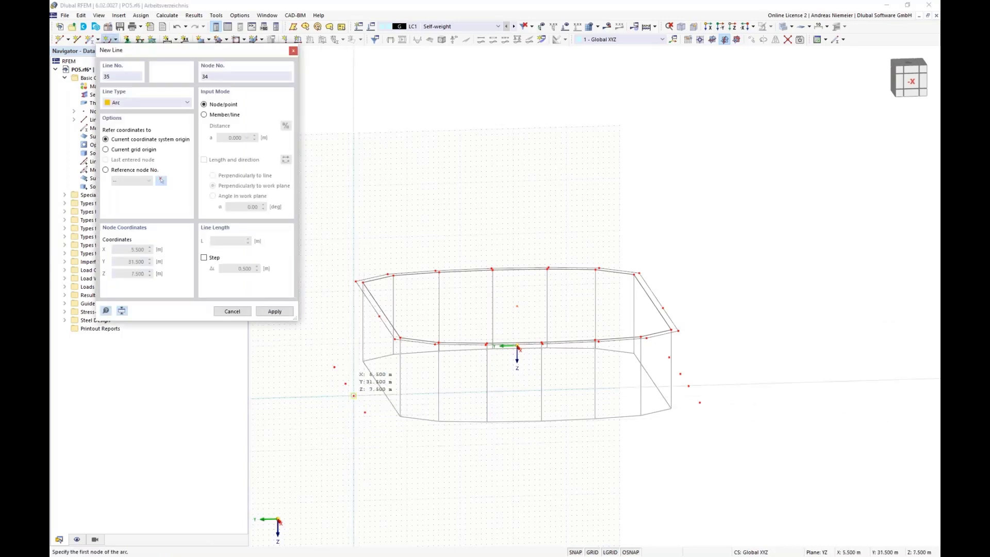
left_click(379, 316)
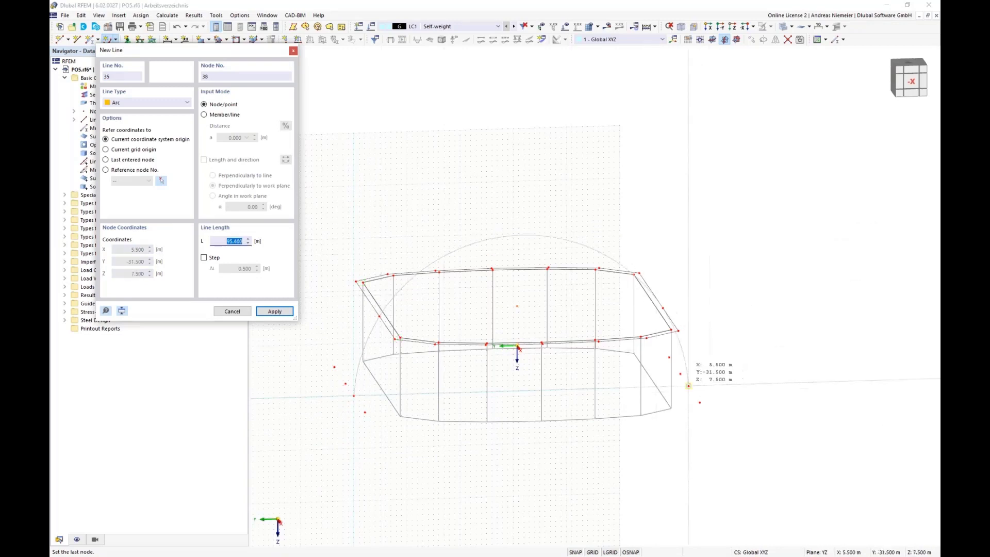
left_click(689, 386)
right_click(672, 464)
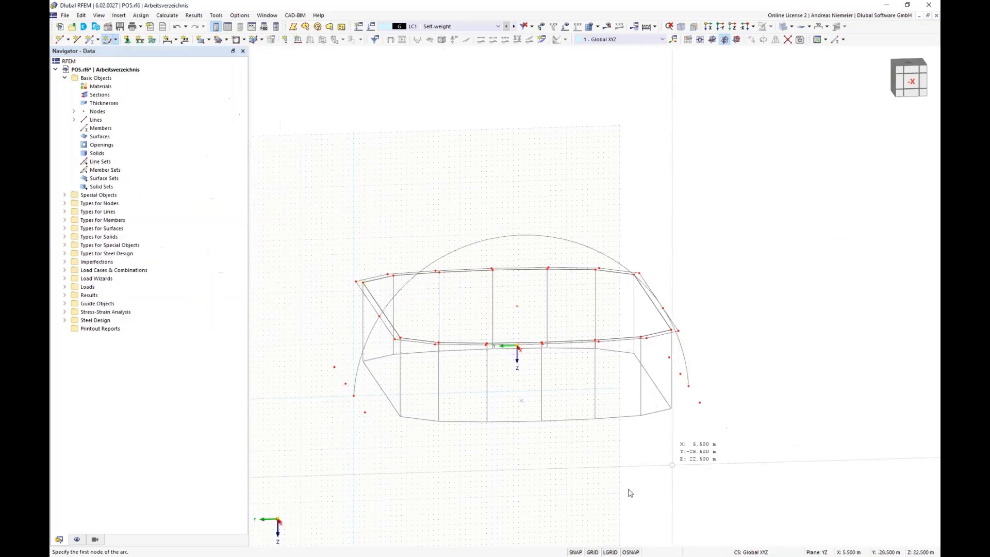
Divide the arc segment above the outer outline using 5 intermediate nodes
left_click(910, 81)
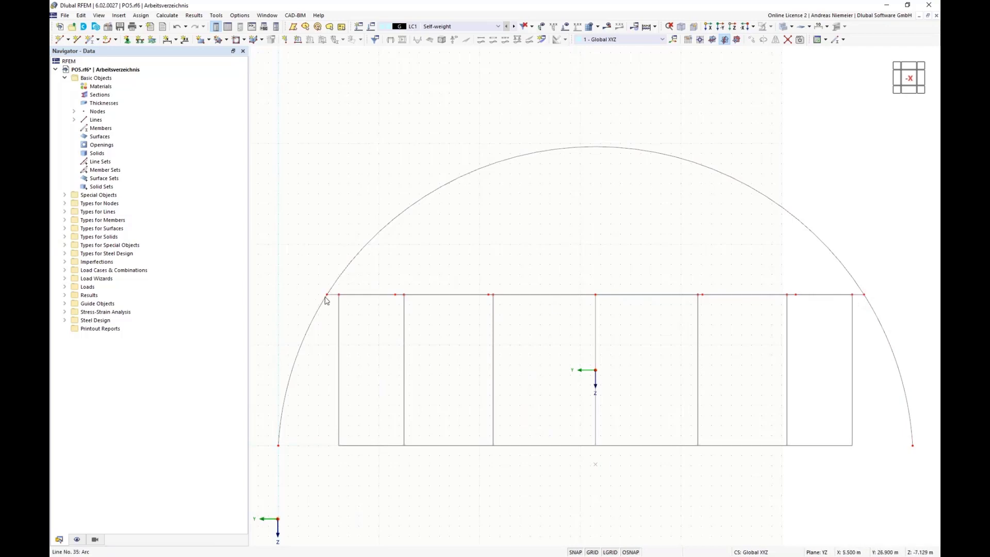
scroll(385, 469, "down", 2)
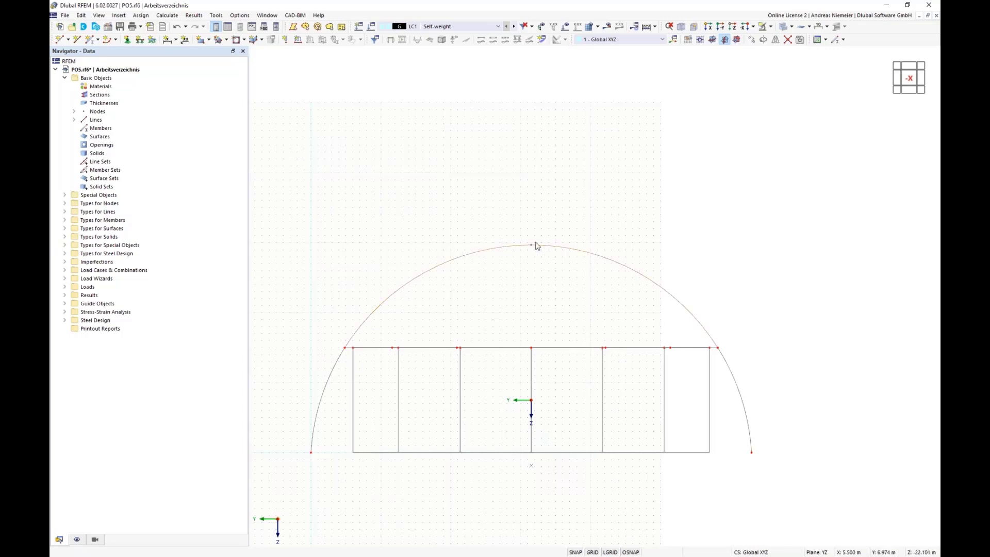
right_click(413, 282)
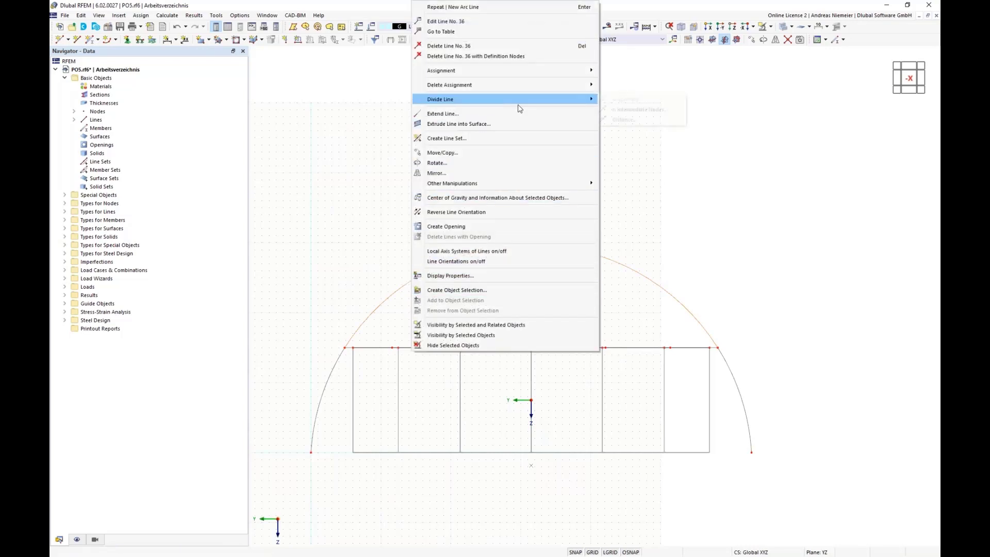
mouse_move(518, 99)
left_click(645, 107)
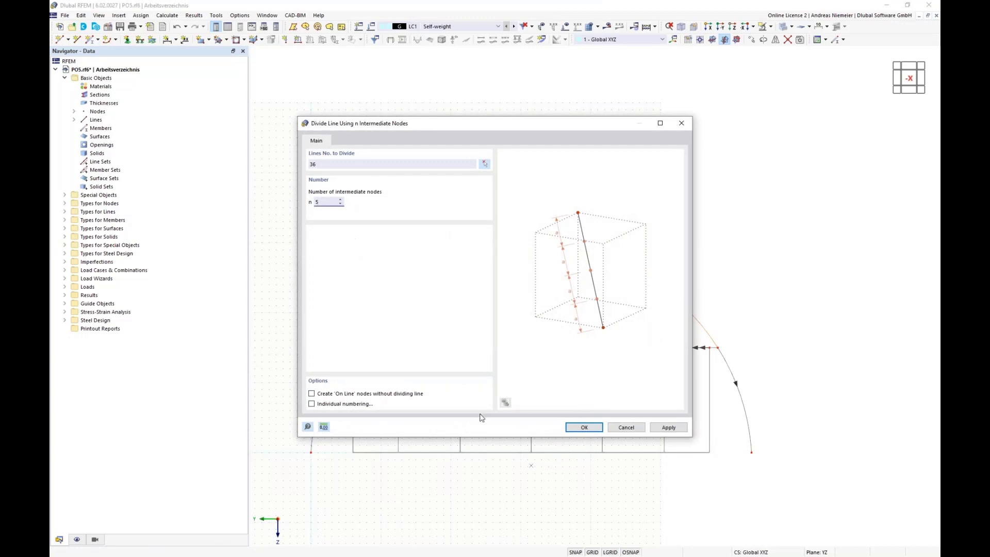
left_click(583, 427)
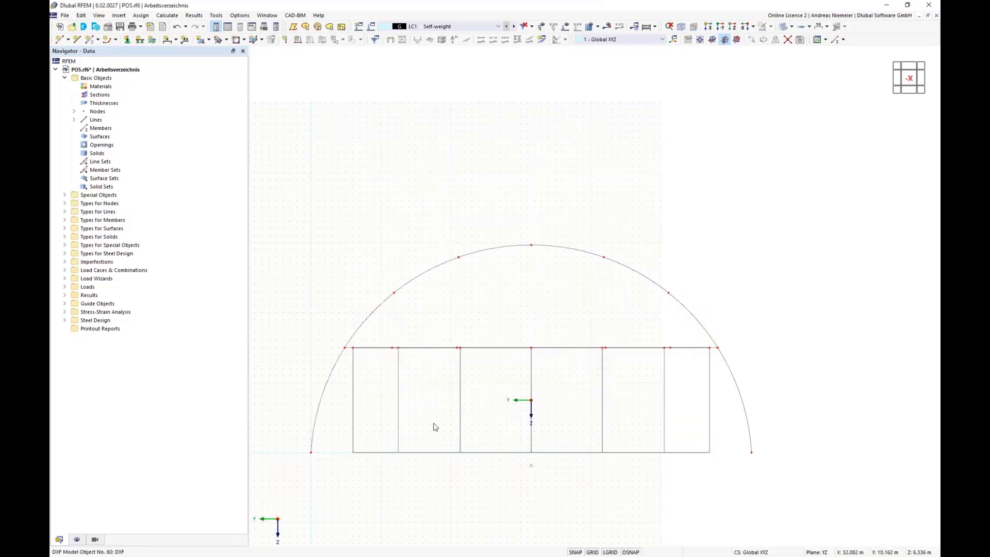
Delete the arch's arc line segments while keeping their nodes, and switch off the work plane grid
mouse_move(387, 453)
middle_mouse_down("ctrl")
mouse_move(559, 460)
mouse_move(546, 450)
middle_mouse_up("ctrl")
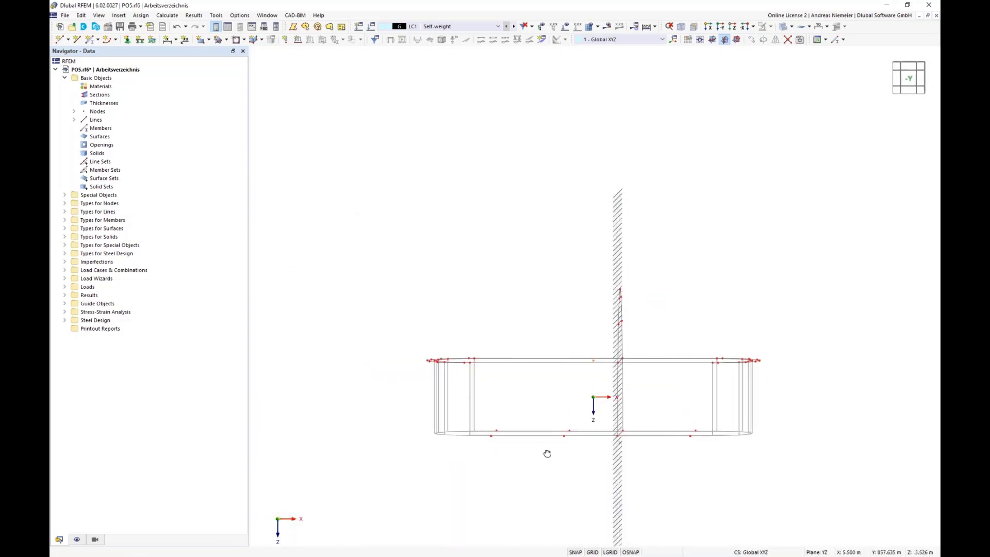
left_click_drag(611, 269, 640, 464)
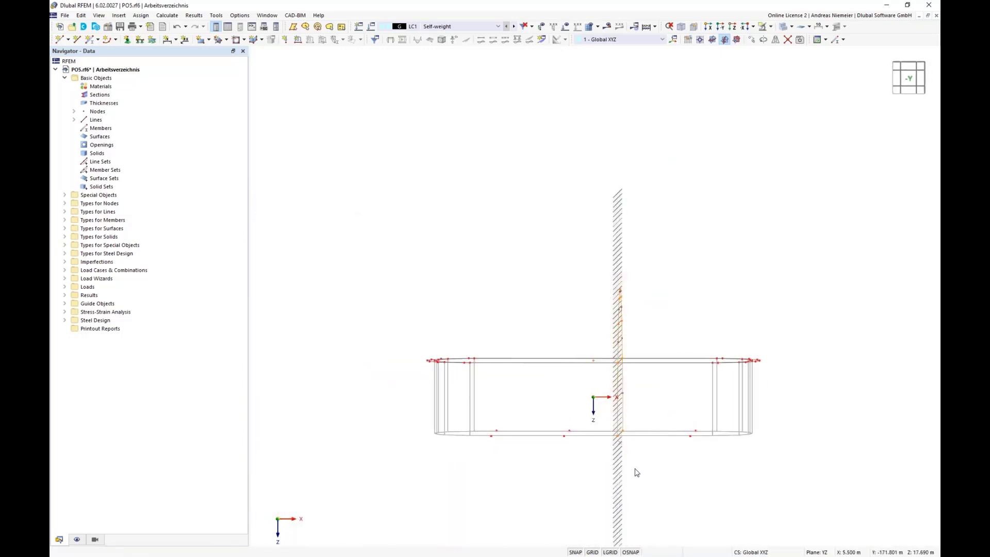
right_click(624, 414)
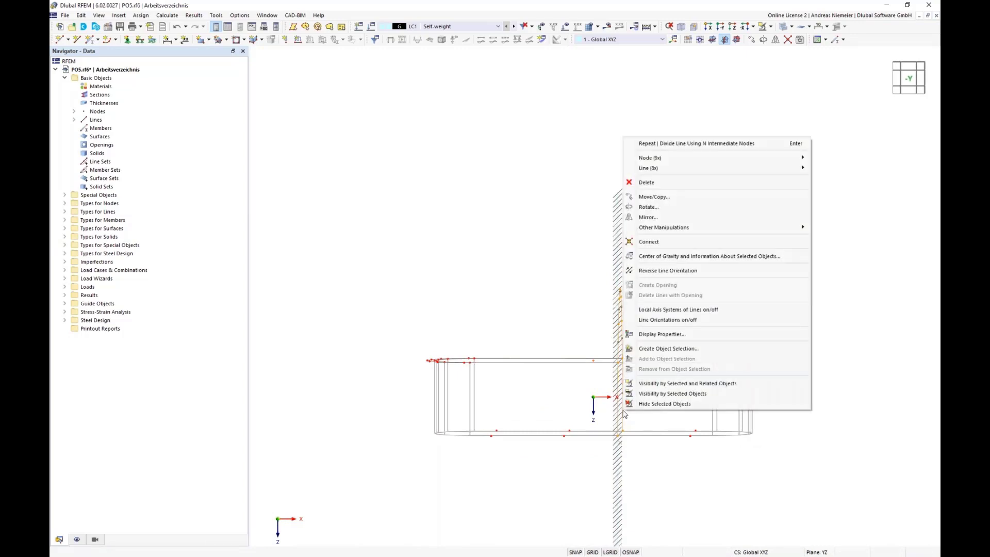
mouse_move(678, 172)
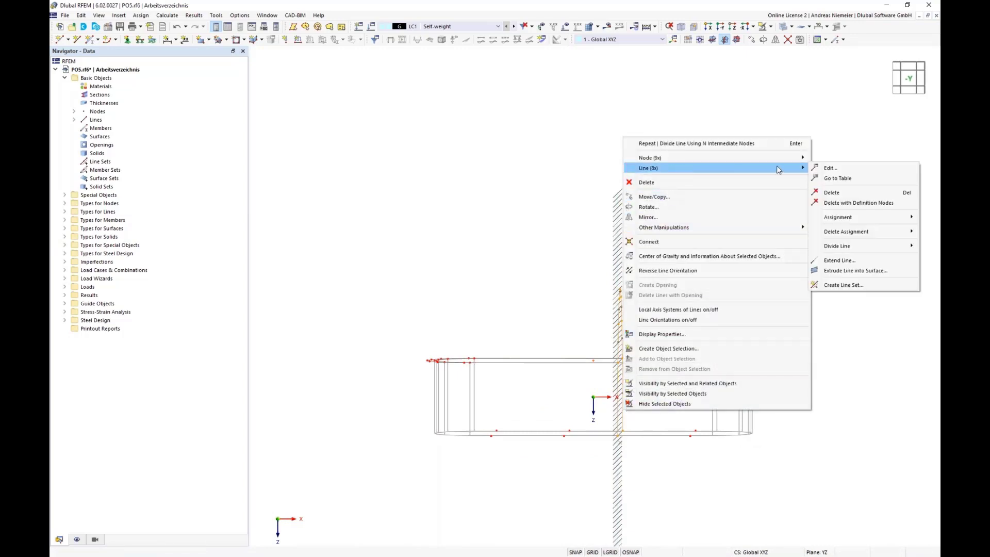
left_click(854, 193)
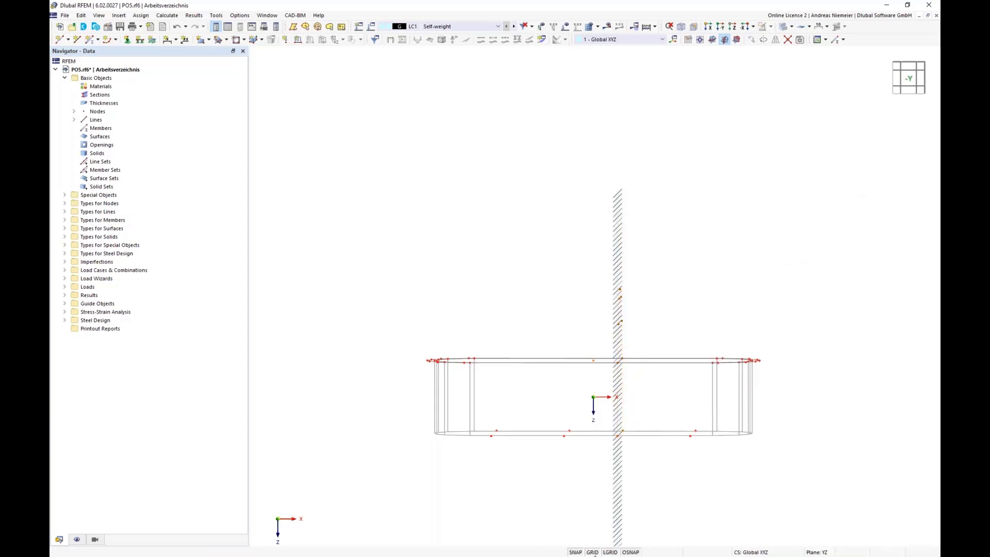
left_click(593, 553)
Copy the arch nodes at X 5.5 m along the long sides to the ground node at X -5.5 m
middle_click_drag(665, 503, 675, 490, "ctrl")
scroll(675, 489, "down", 1)
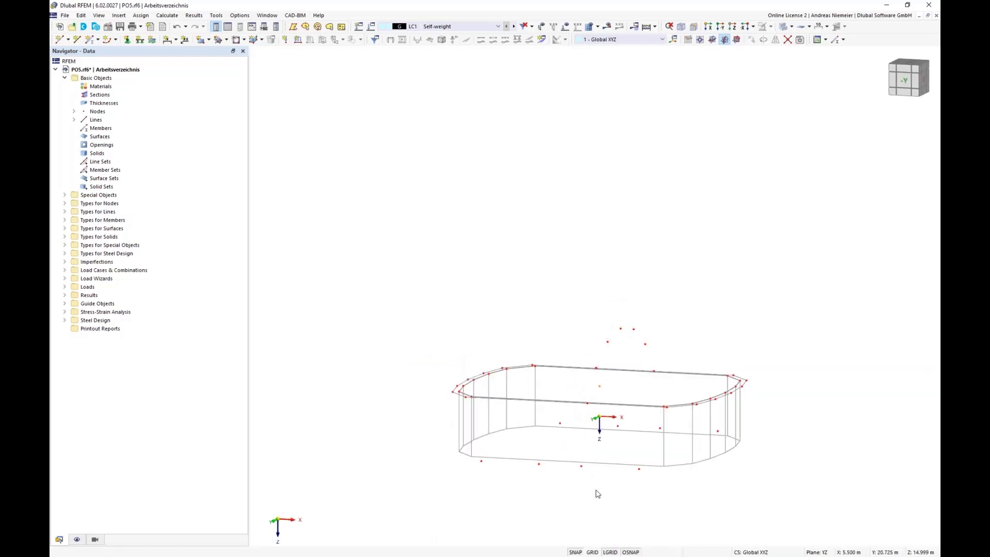
middle_click_drag(599, 493, 629, 474, "ctrl")
left_click_drag(622, 328, 642, 464)
middle_click_drag(648, 470, 623, 495, "ctrl")
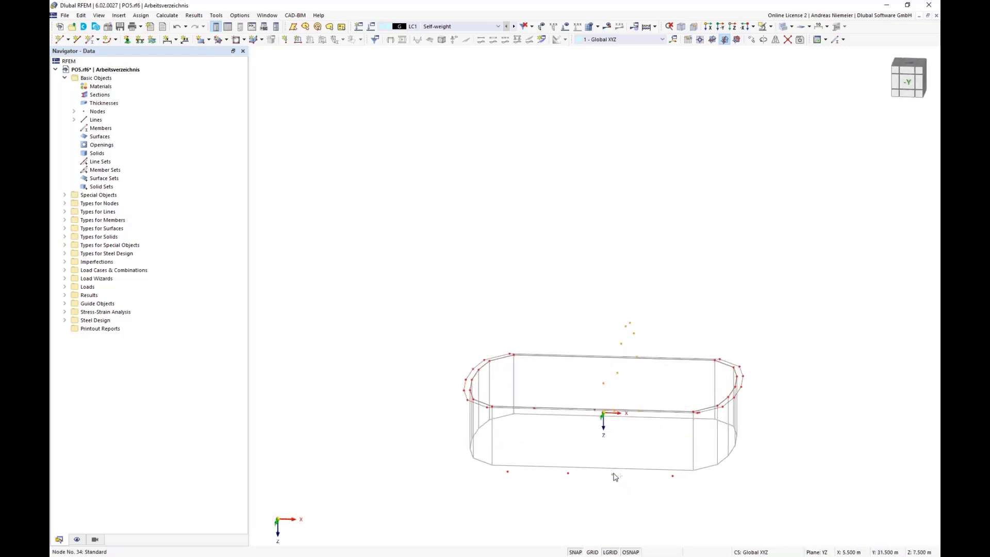
left_click_drag(613, 473, 570, 482, "ctrl")
middle_click_drag(590, 385, 578, 403)
scroll(575, 405, "down", 1)
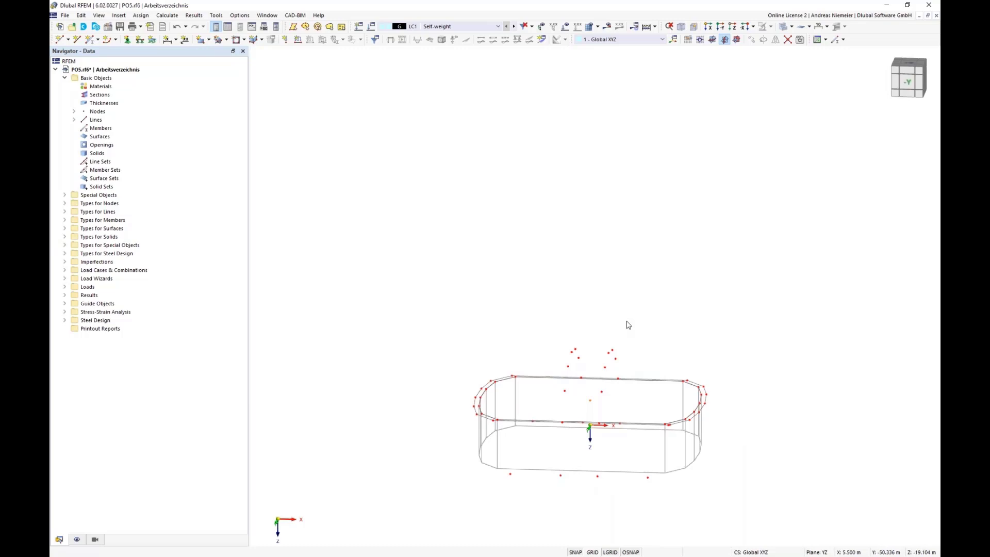
Create a node at 50 % between the two opposite outer outline nodes at X -5.5 m
scroll(600, 442, "up", 5)
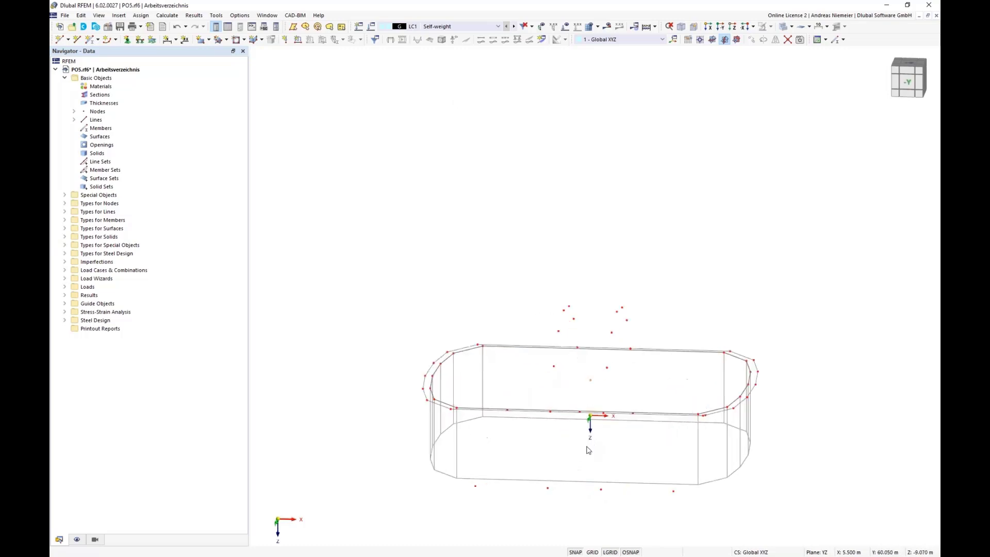
left_click(62, 39)
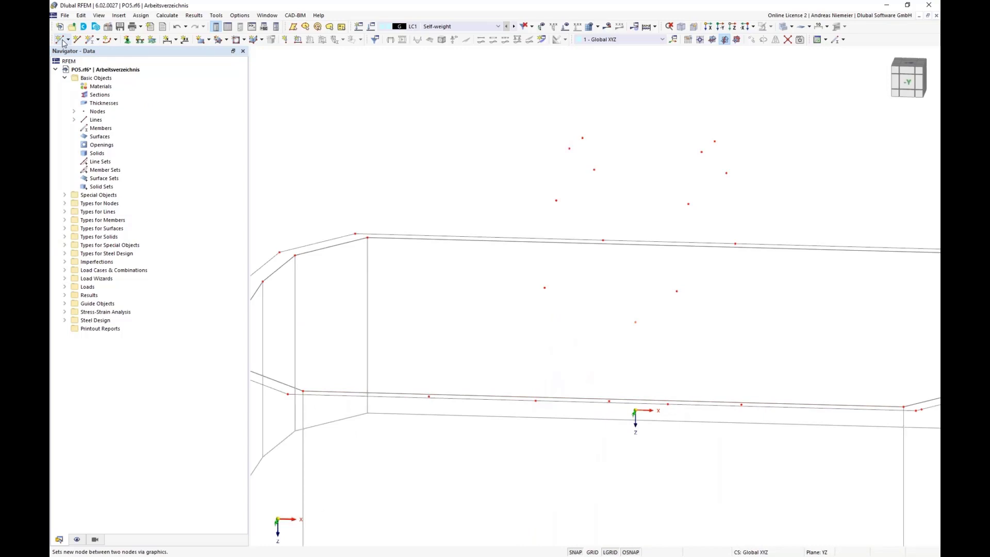
left_click(536, 401)
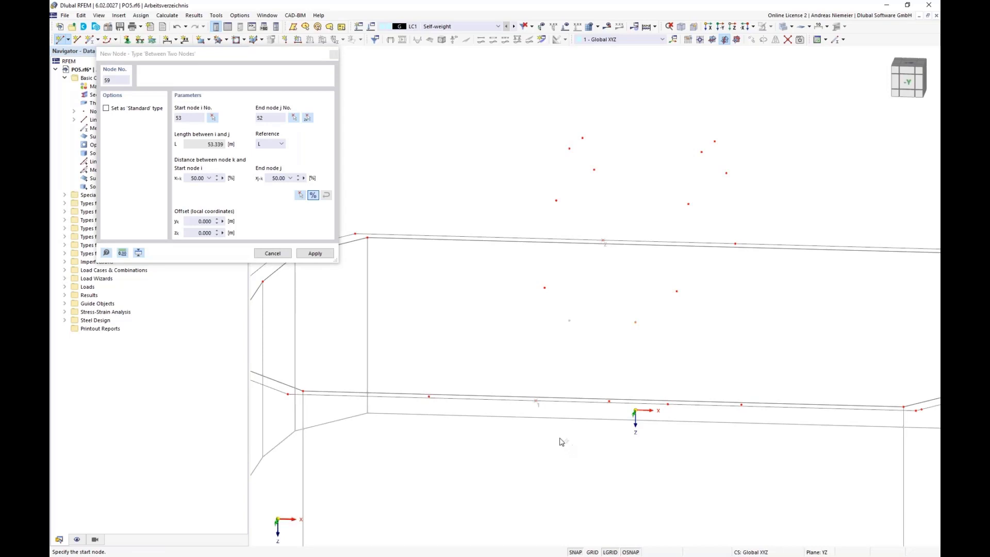
left_click(320, 254)
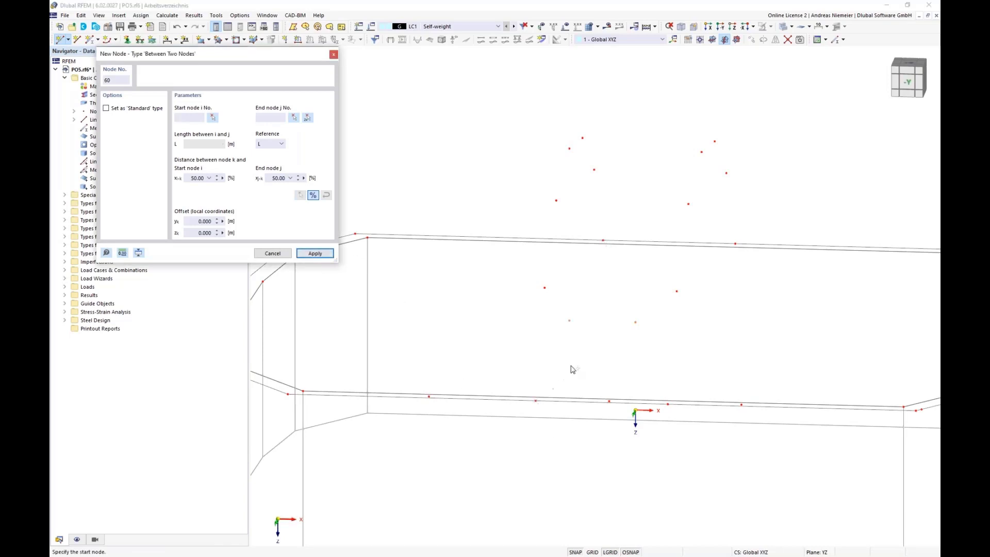
middle_click_drag(583, 380, 592, 356)
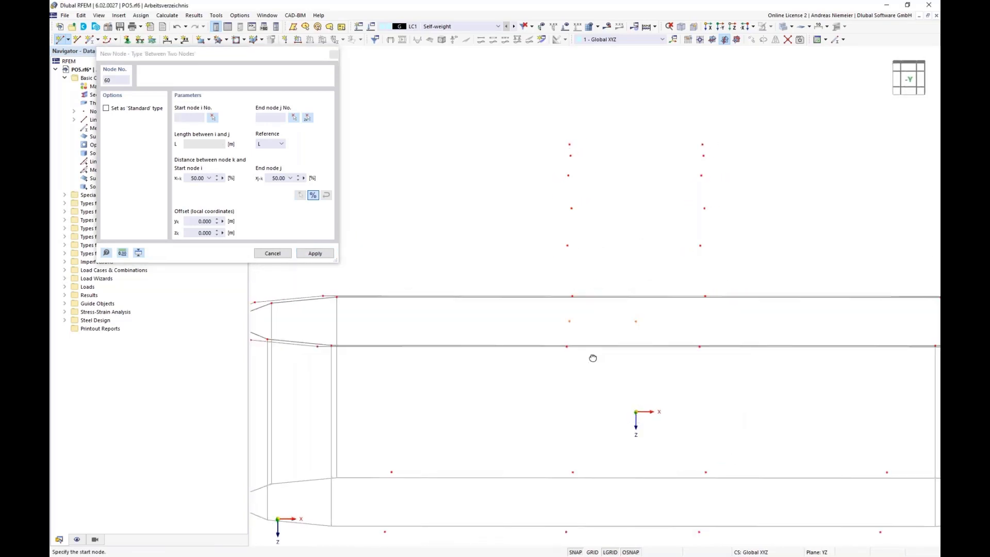
middle_click_drag(604, 162, 572, 158)
key("Escape")
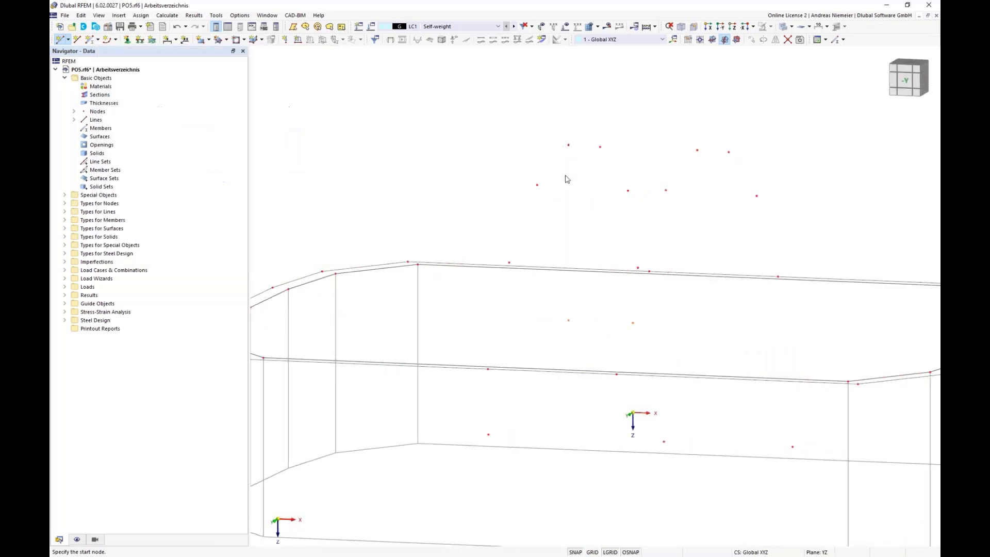
Copy the apex node of the X -5.5 m arch vertically upward to Z -27.189 m, with a Y displacement of 0
right_click(569, 146)
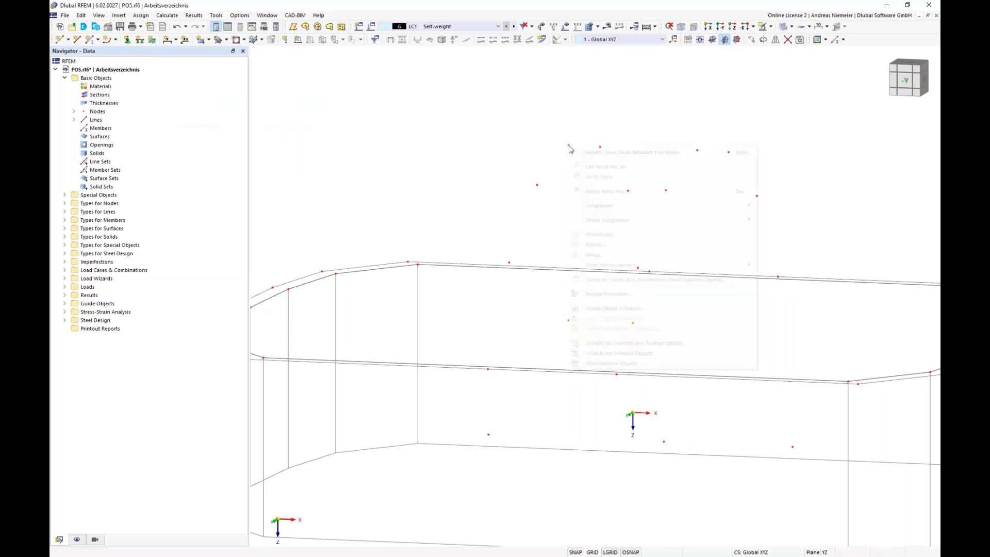
left_click(615, 235)
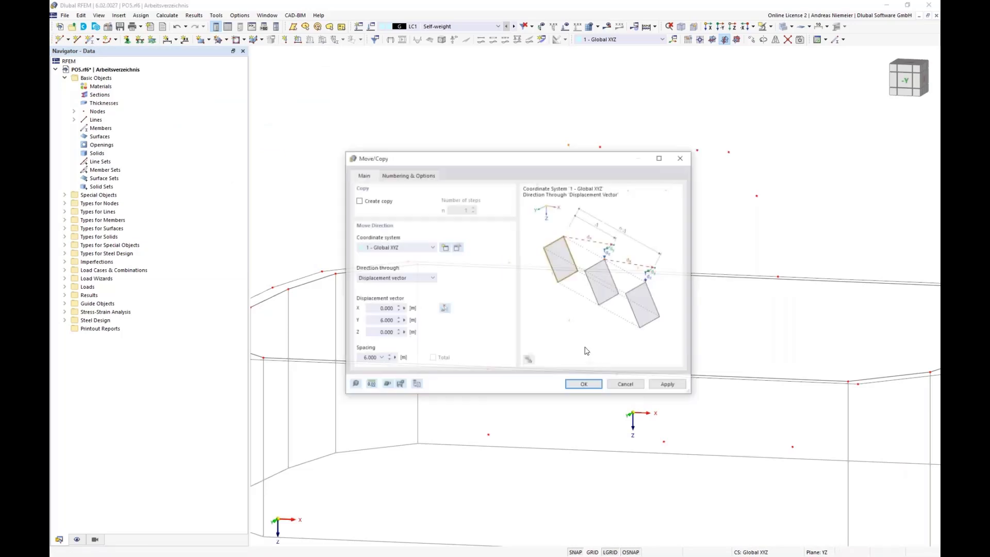
left_click(358, 201)
double_click(373, 321)
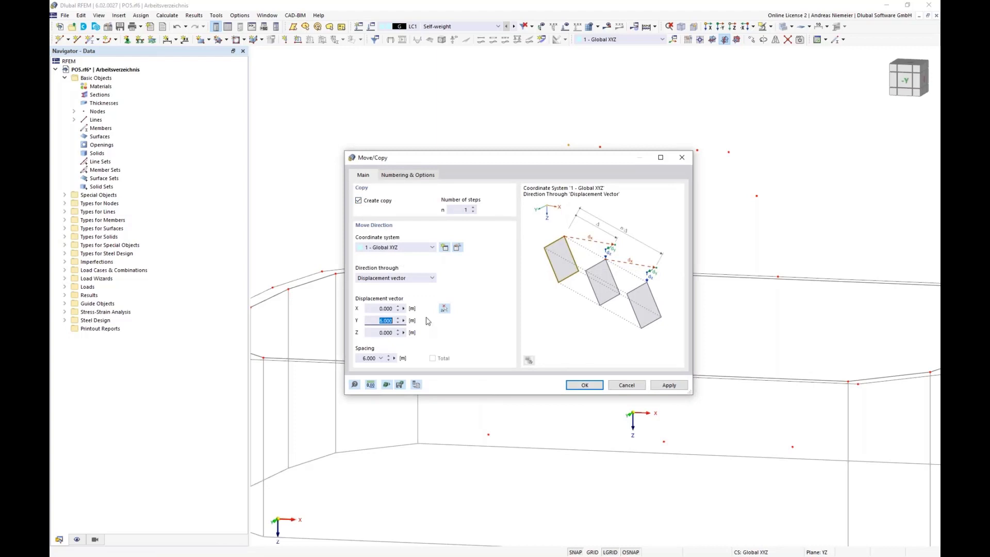
type("0")
key("Tab")
left_click(584, 385)
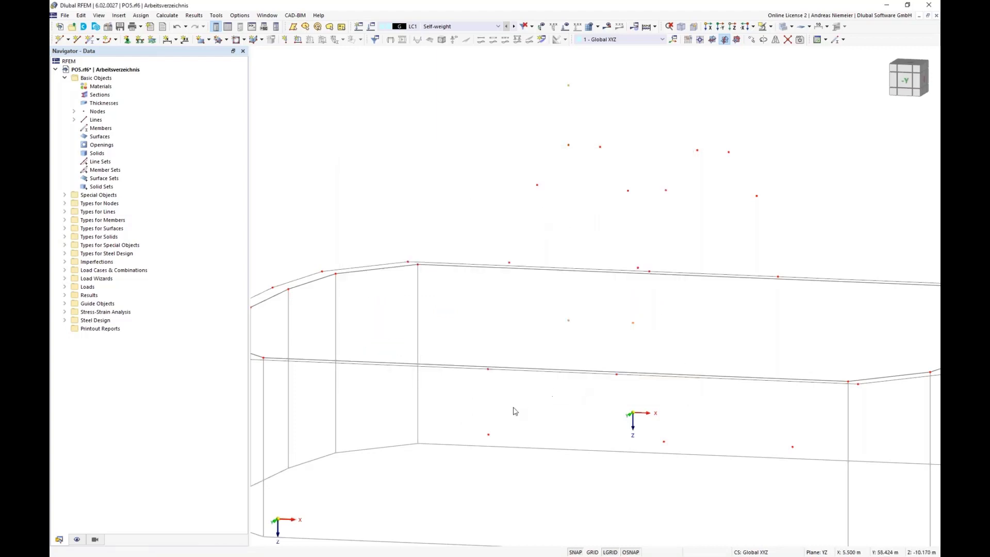
Set up scaling of the X -5.5 m arch nodes above the outline without copying, through 2 points from the mid-node to the raised apex node
left_click(927, 84)
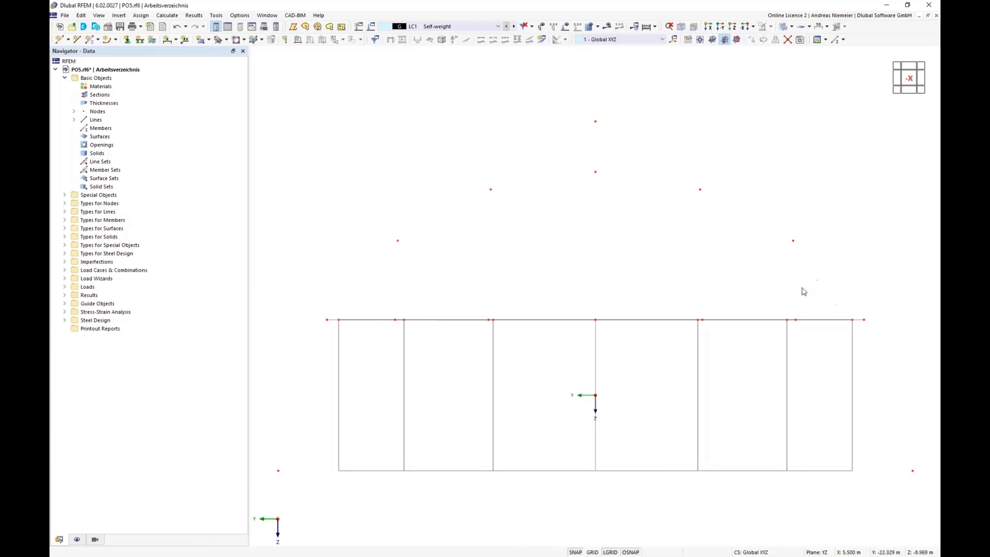
left_click(595, 121)
middle_click_drag(457, 255, 621, 258, "ctrl")
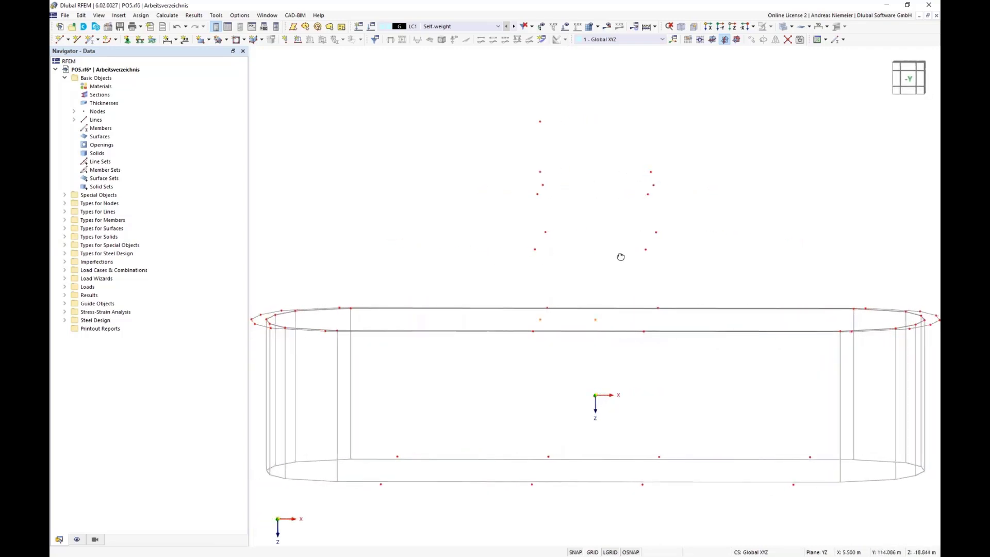
left_click_drag(491, 150, 576, 260)
left_click(81, 16)
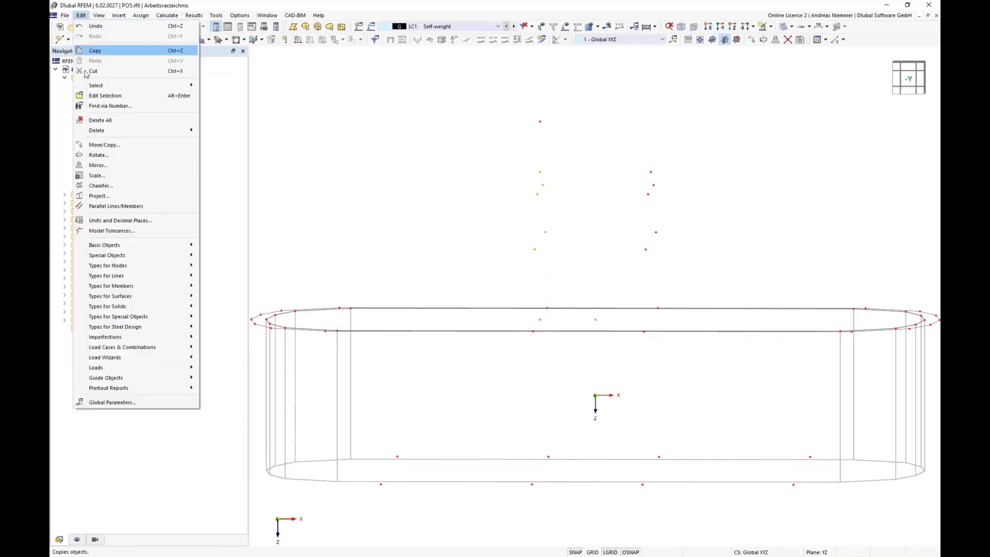
left_click(107, 180)
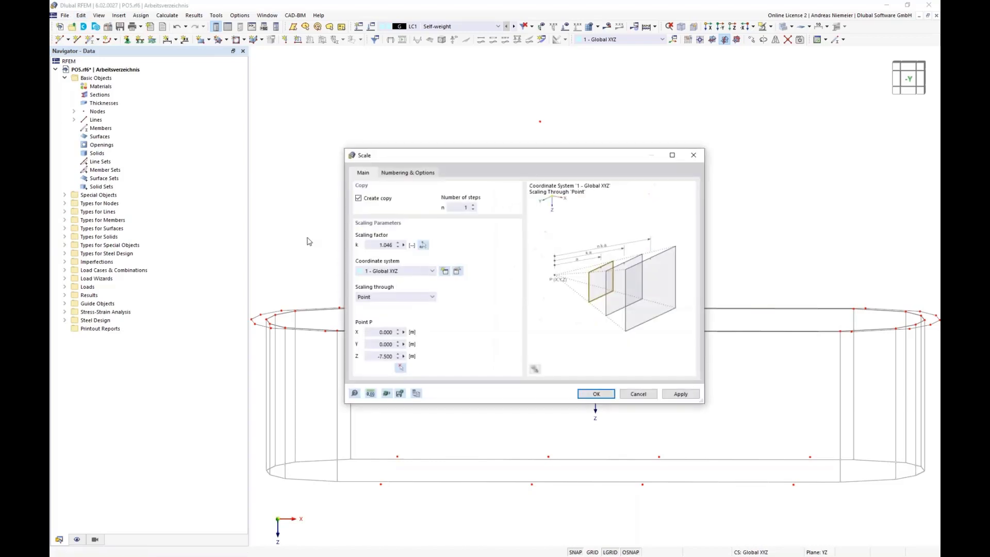
left_click(376, 201)
left_click(396, 298)
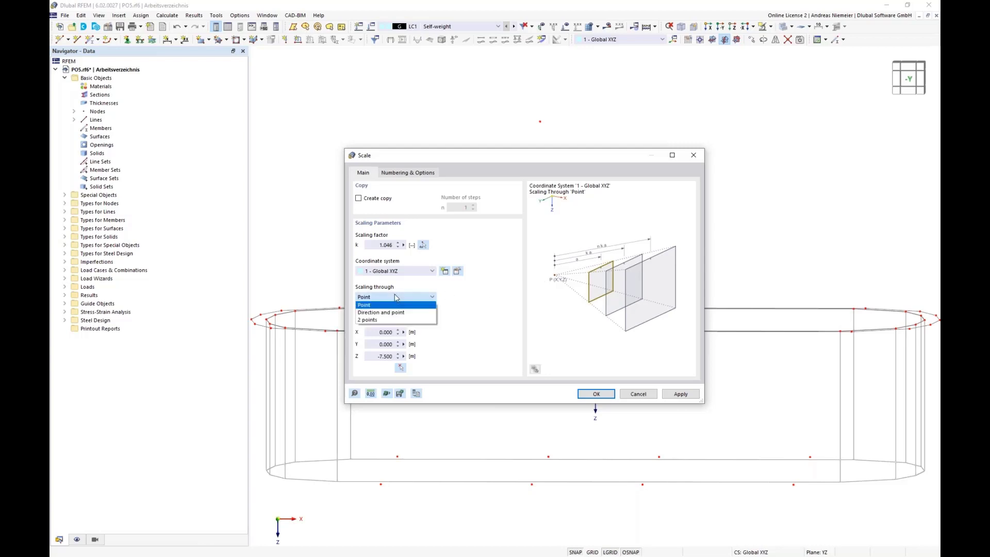
left_click(370, 321)
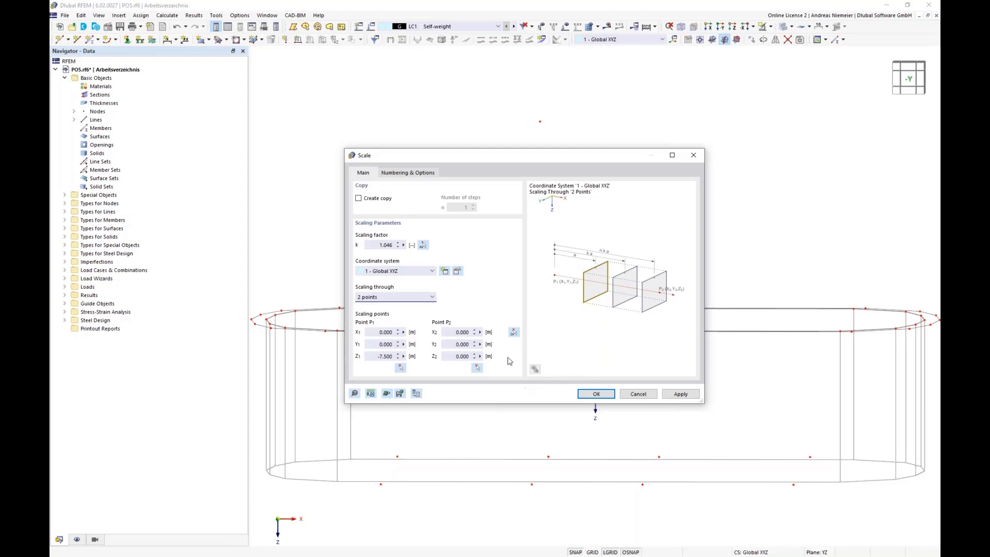
left_click(514, 332)
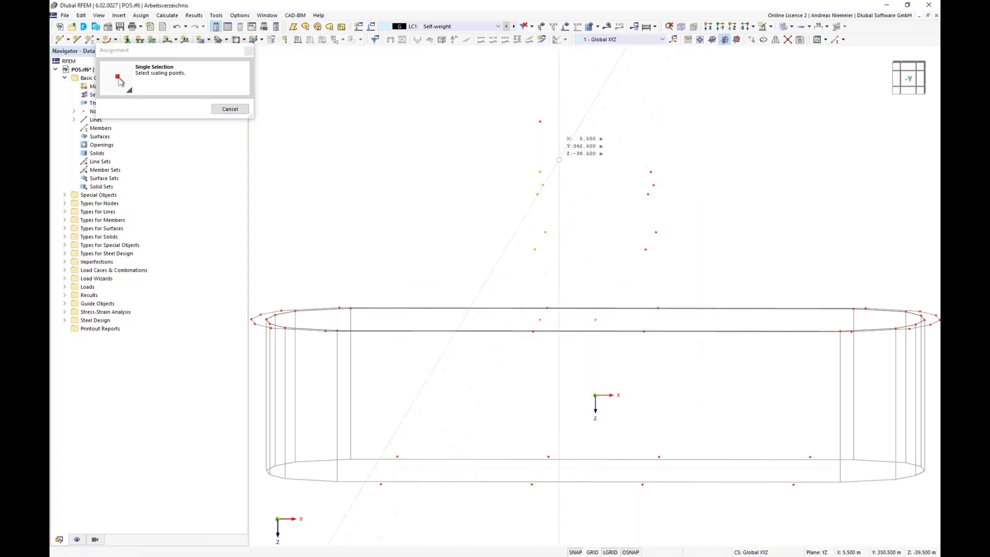
left_click(540, 121)
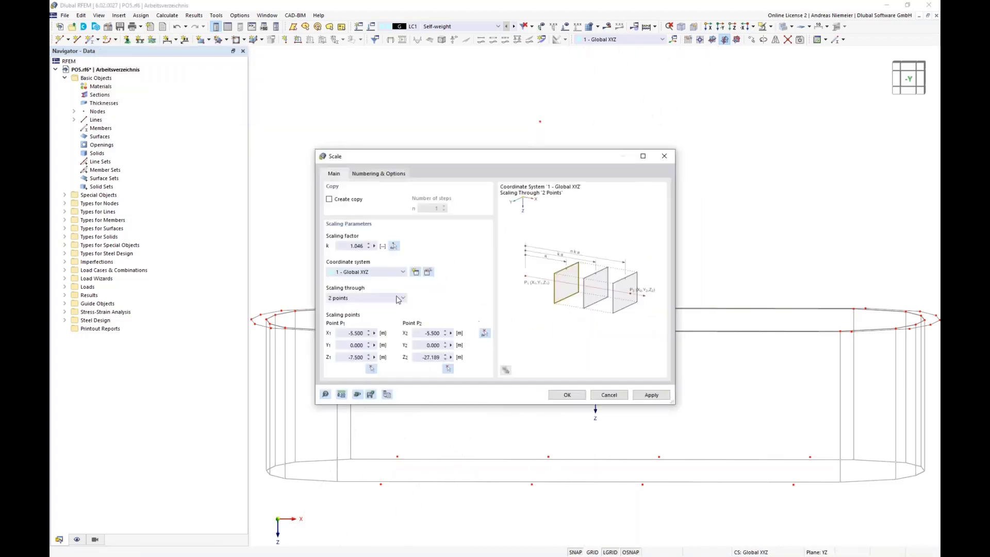
Scale the arch nodes by a factor of 1.340, picked from the mid-node's distances to the original and raised apex nodes
left_click(394, 245)
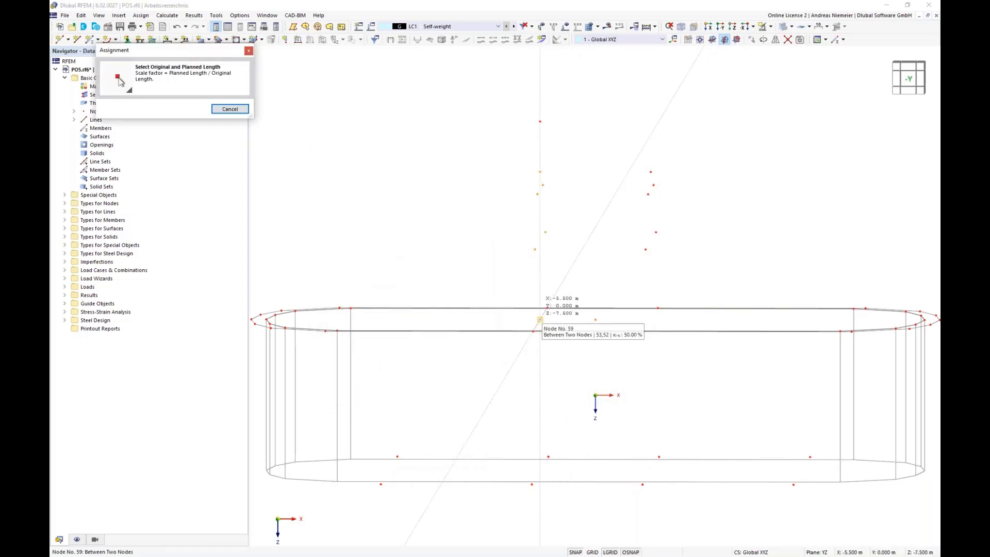
left_click(540, 320)
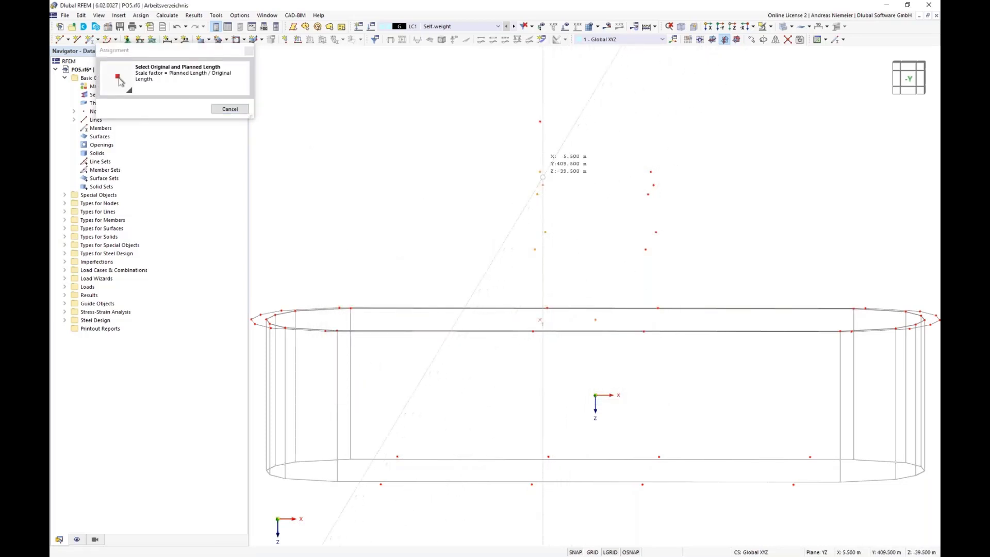
left_click(540, 172)
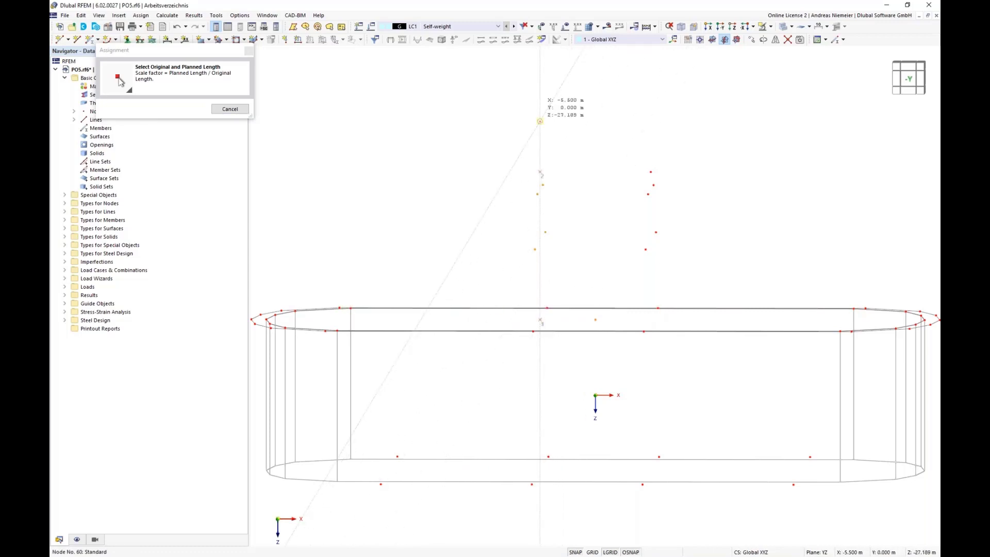
left_click(540, 121)
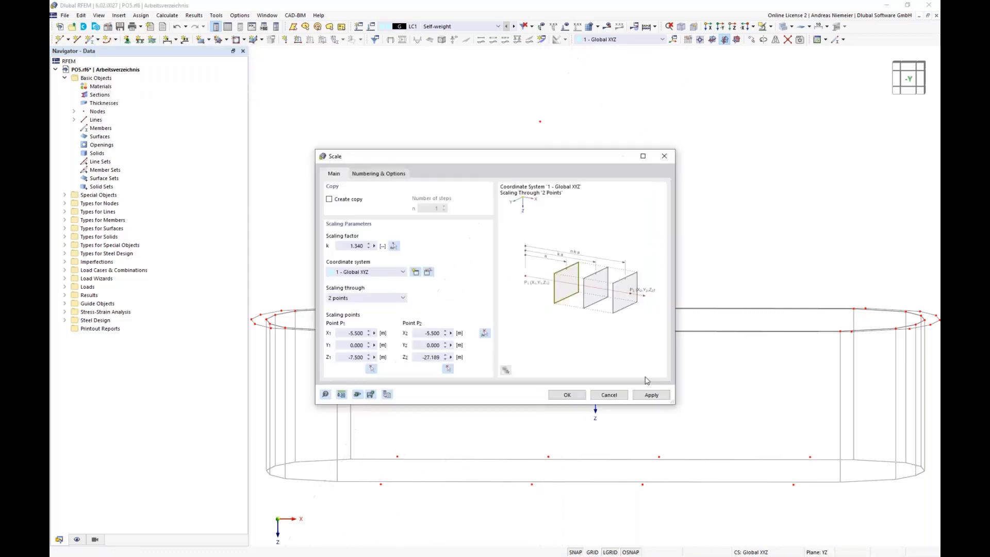
left_click(569, 395)
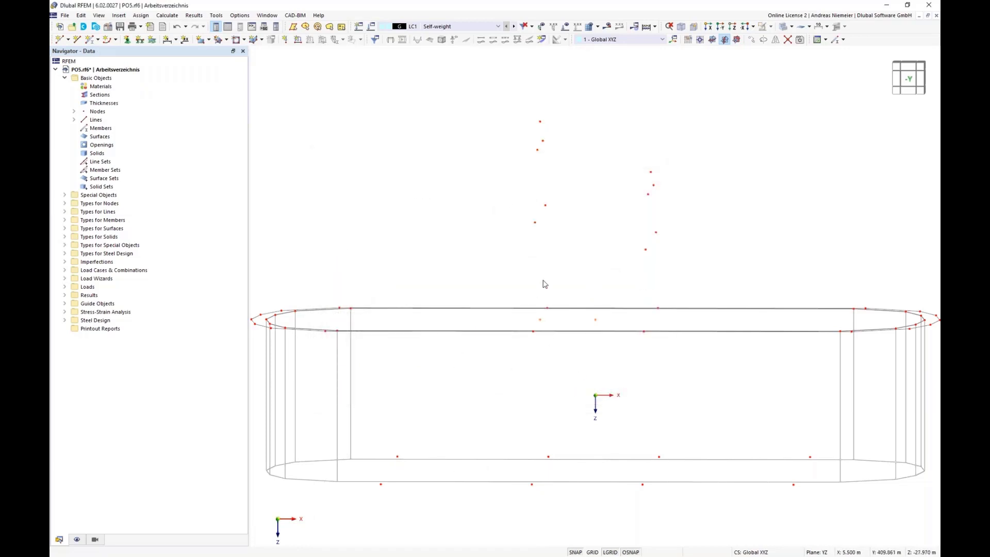
Draw a spline arch at X 5.5 m from one ground node through the outline and arch nodes to the opposite ground node
left_click(912, 83)
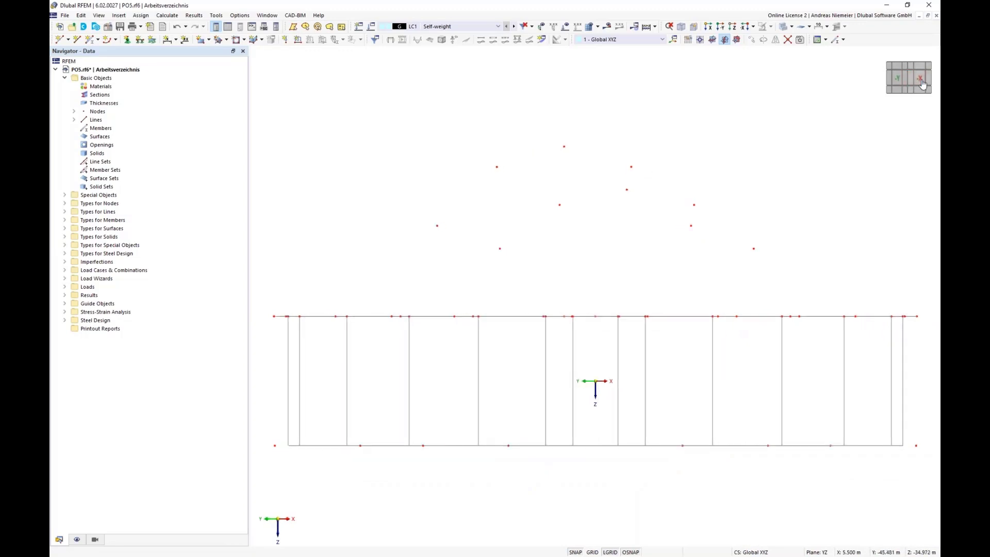
scroll(585, 292, "down", 1)
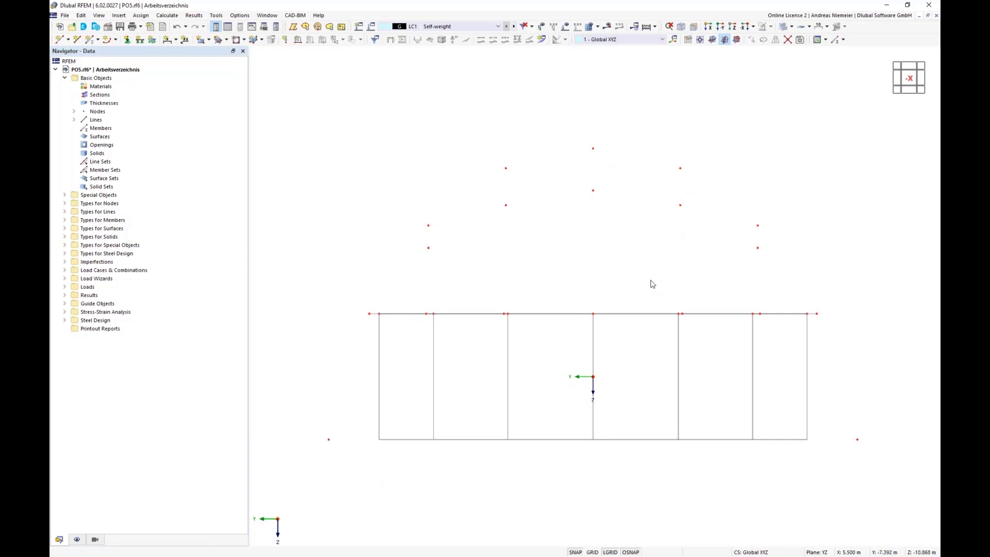
middle_click_drag(451, 292, 609, 303, "ctrl")
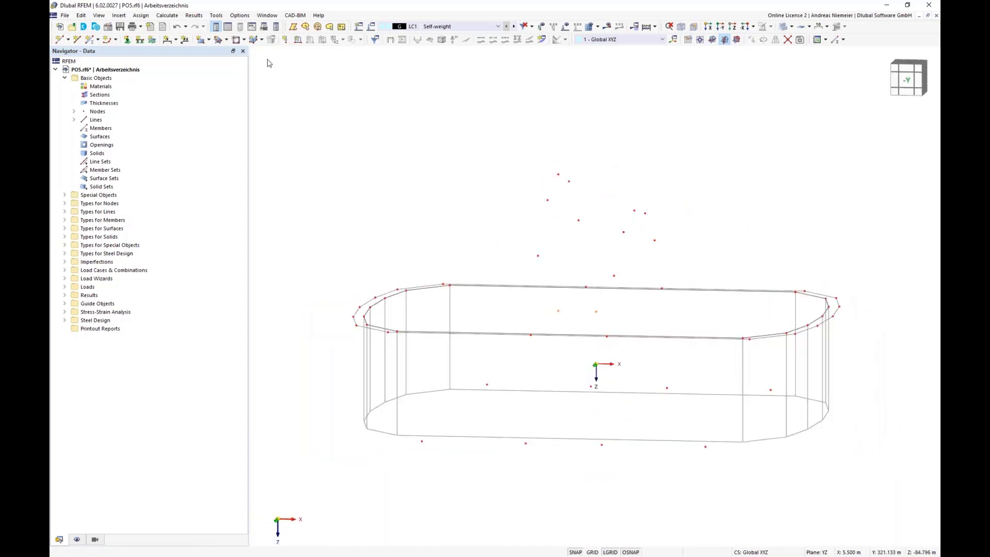
left_click(116, 39)
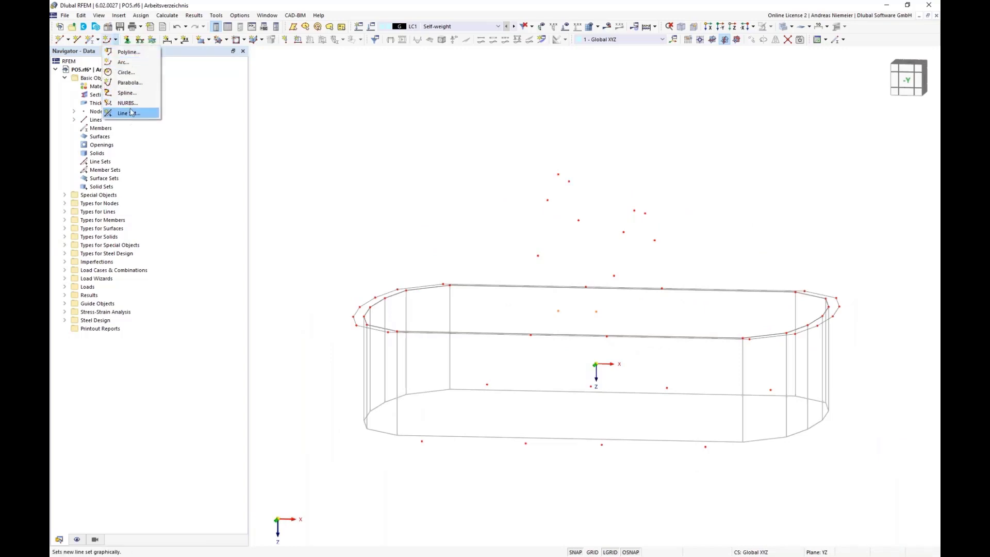
left_click(126, 93)
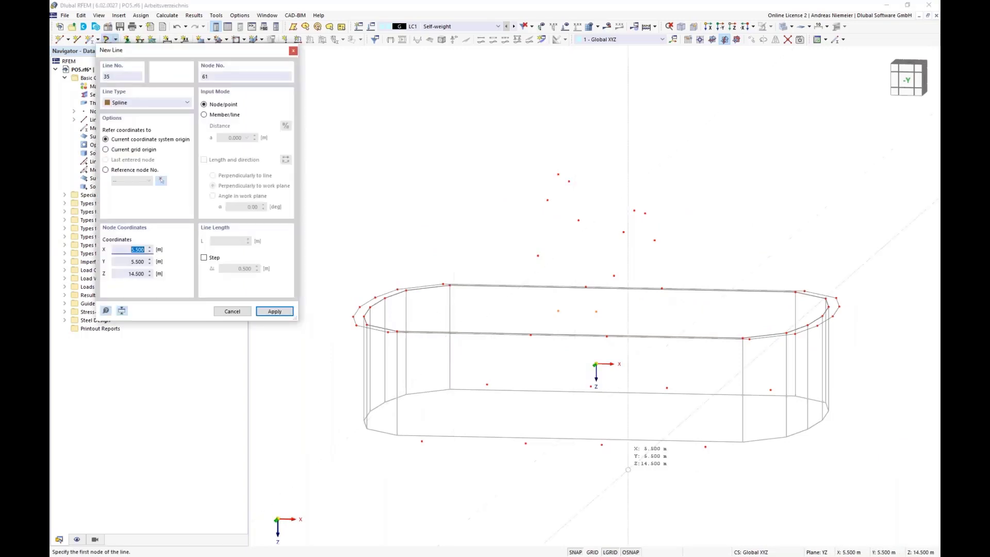
scroll(674, 496, "down", 1)
scroll(645, 487, "up", 1)
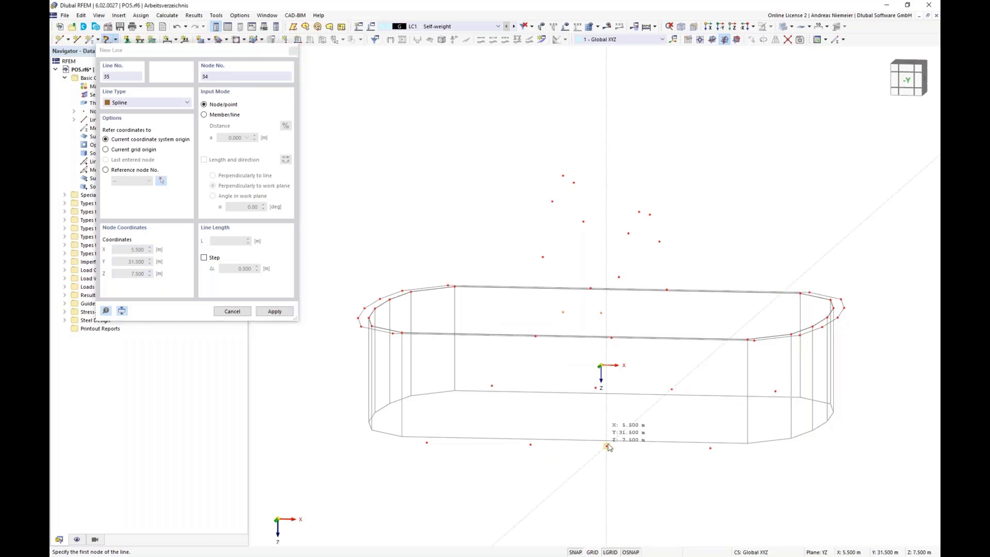
left_click(607, 448)
left_click(611, 337)
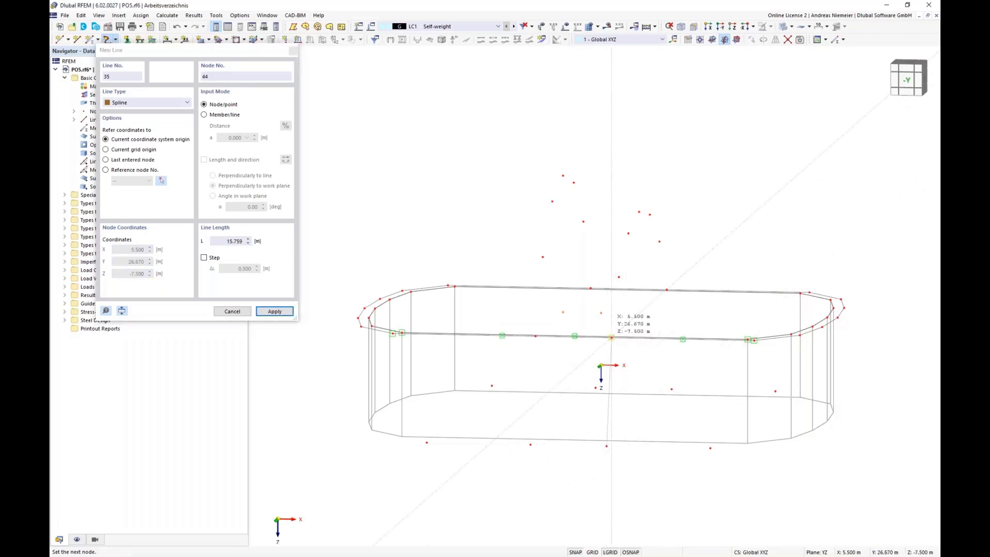
left_click(621, 273)
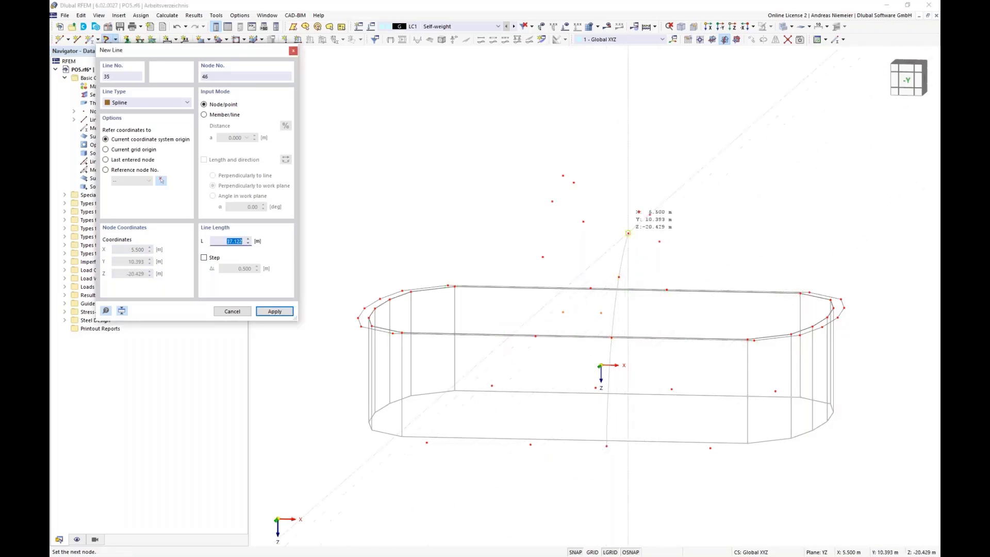
left_click(639, 212)
left_click(650, 214)
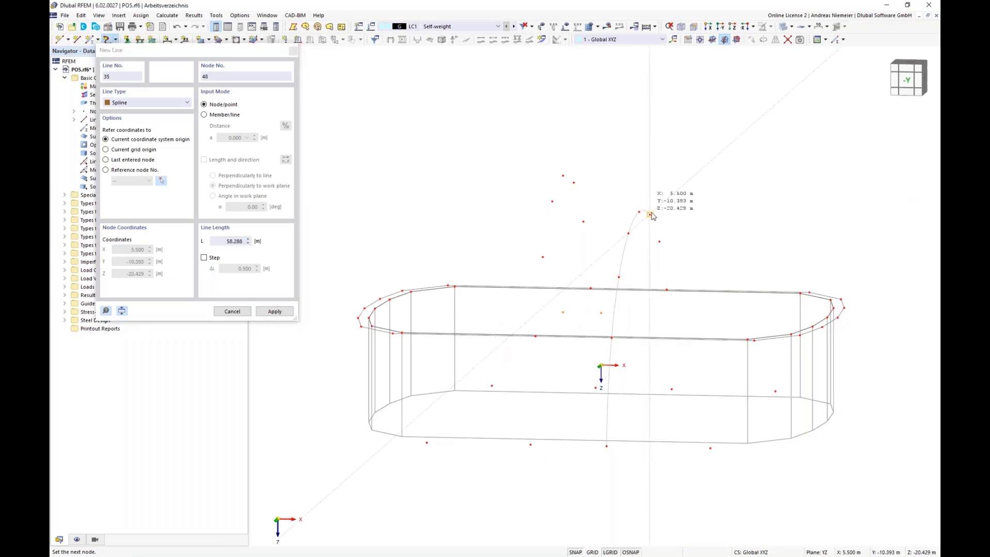
left_click(659, 241)
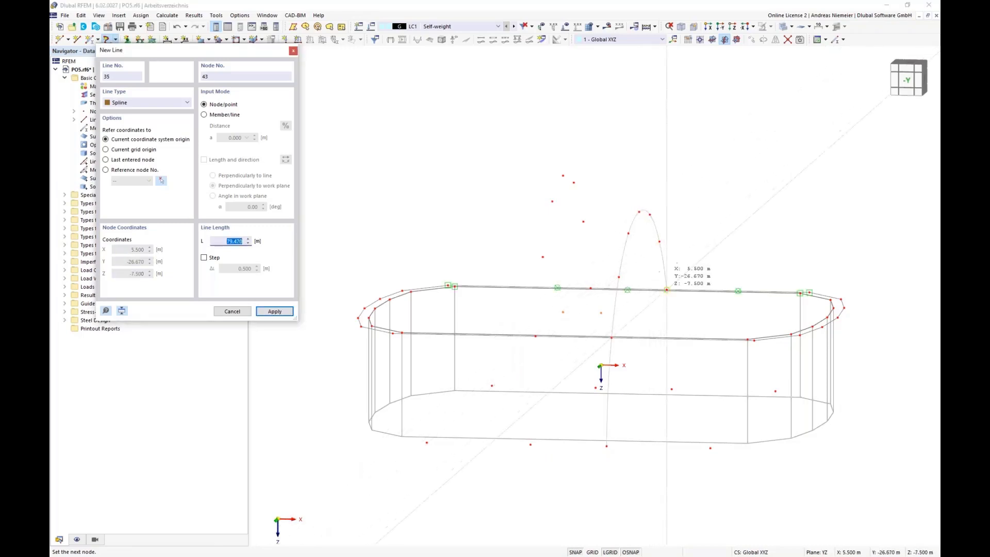
left_click(667, 289)
left_click(672, 389)
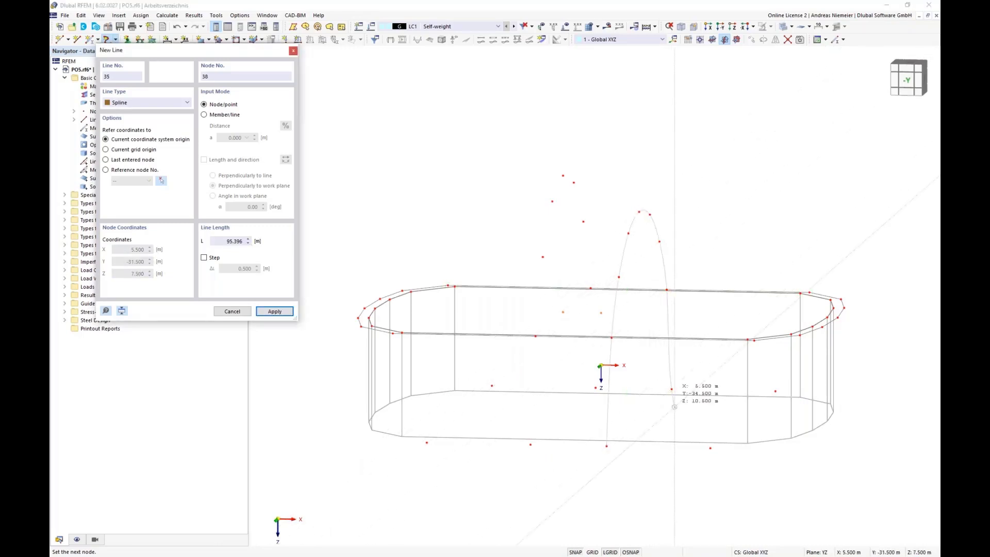
right_click(685, 431)
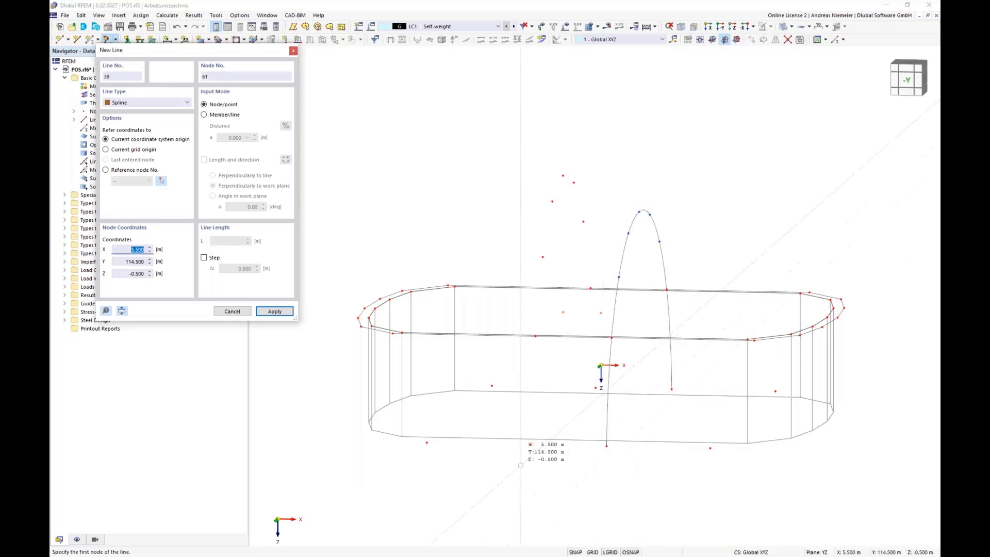
Draw a second spline arch at X -5.5 m between its ground nodes through the outline and arch nodes, and finish line input
left_click(531, 444)
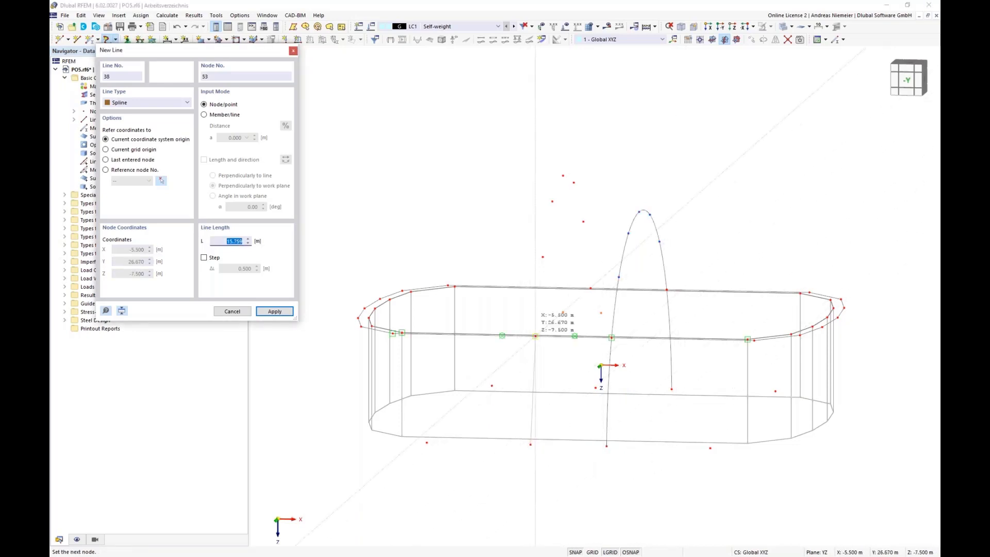
left_click(543, 241)
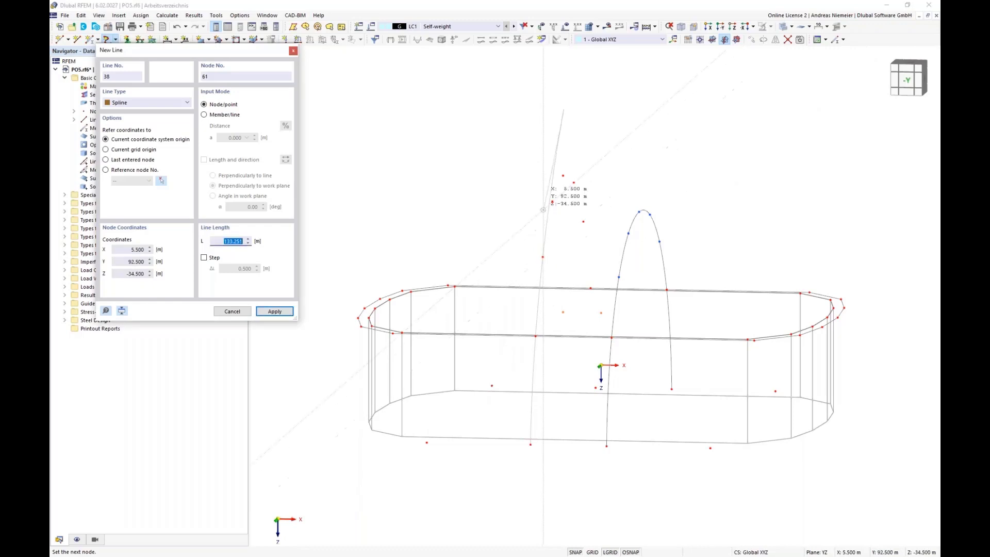
left_click(563, 176)
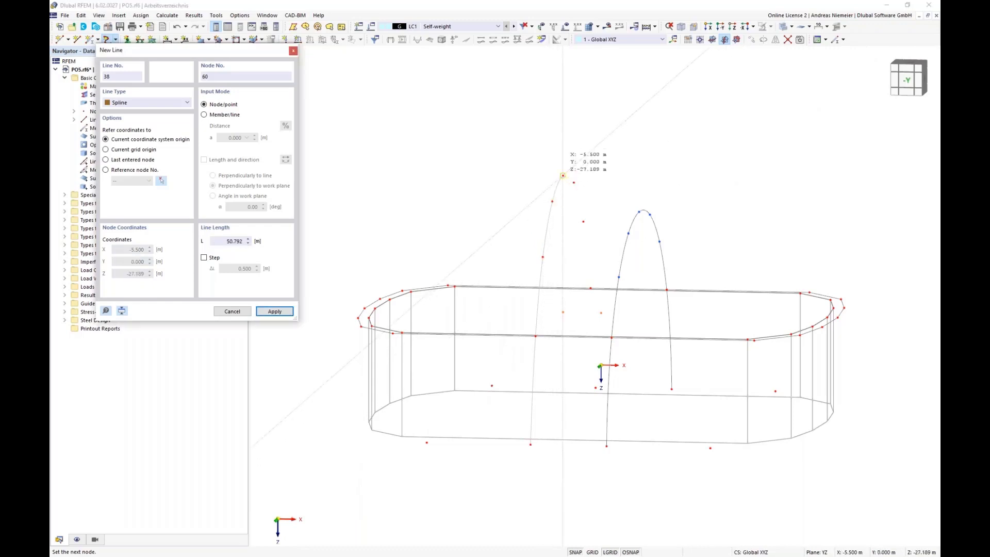
left_click(574, 182)
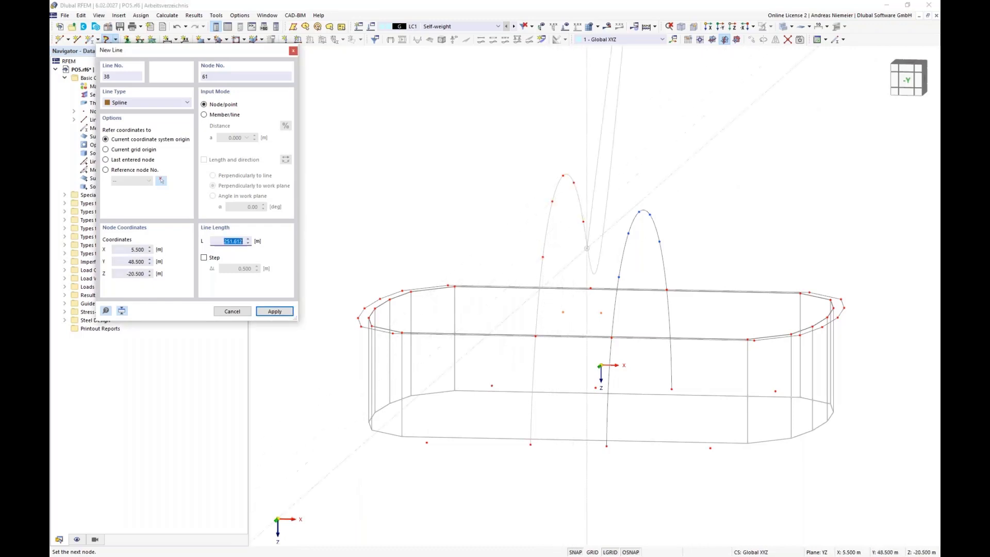
left_click(591, 289)
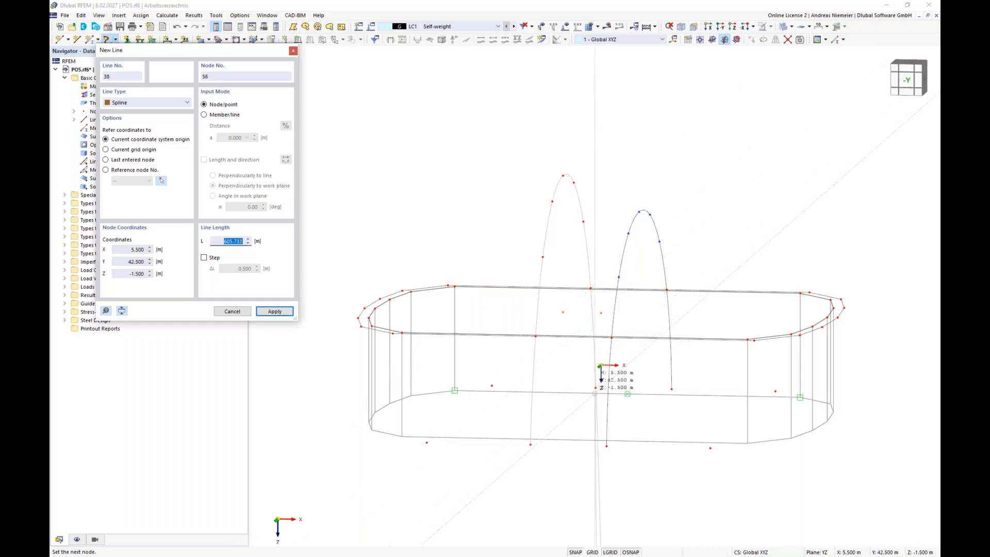
left_click(595, 388)
right_click(606, 454)
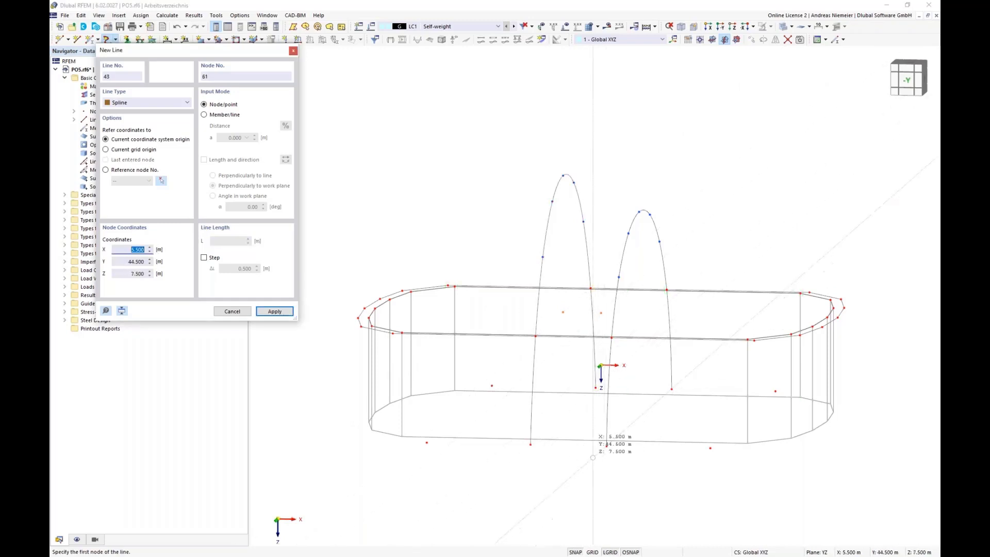
right_click(583, 459)
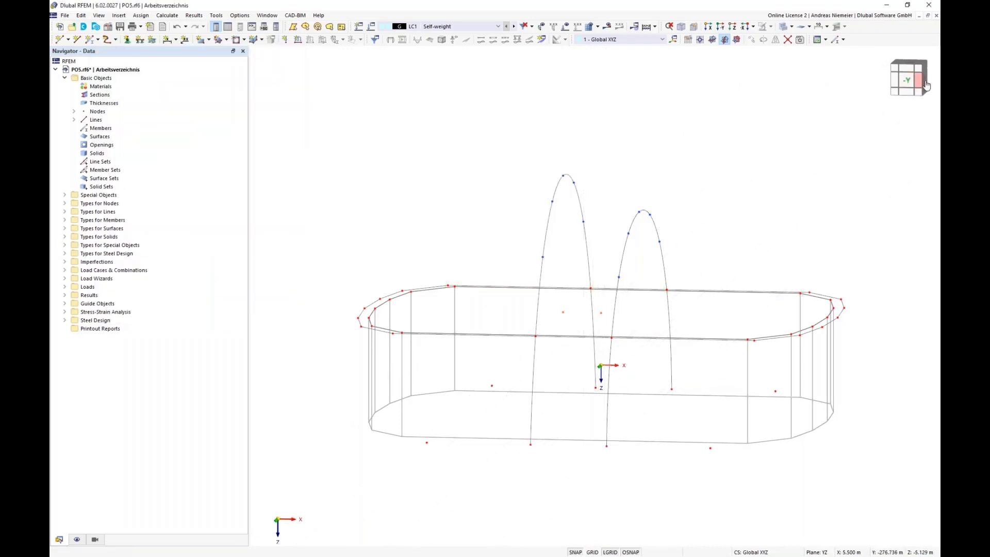
Set up a chamfer of the whole X 5.5 m arch without copying, rotating -20° about the Y axis in direction X
left_click(908, 78)
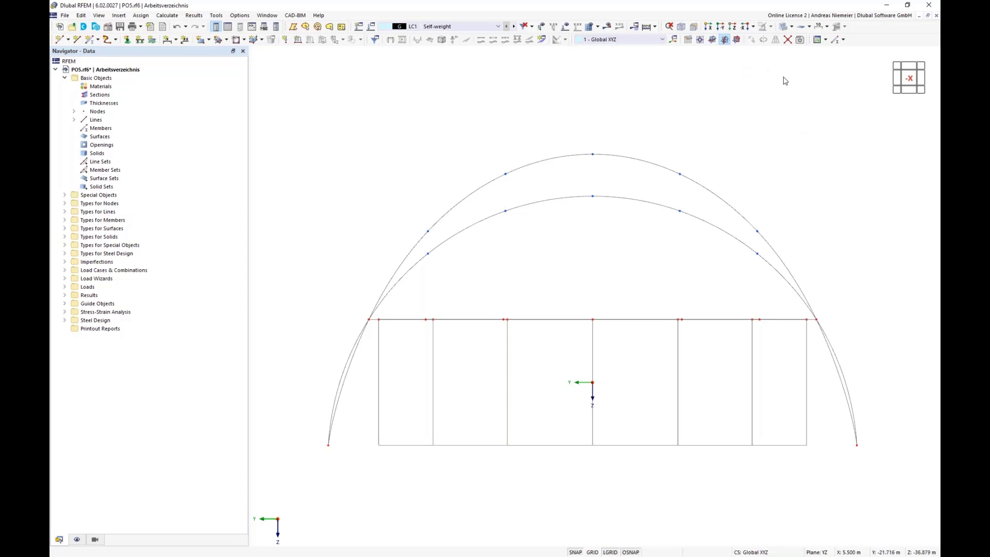
middle_click_drag(619, 110, 683, 115, "ctrl")
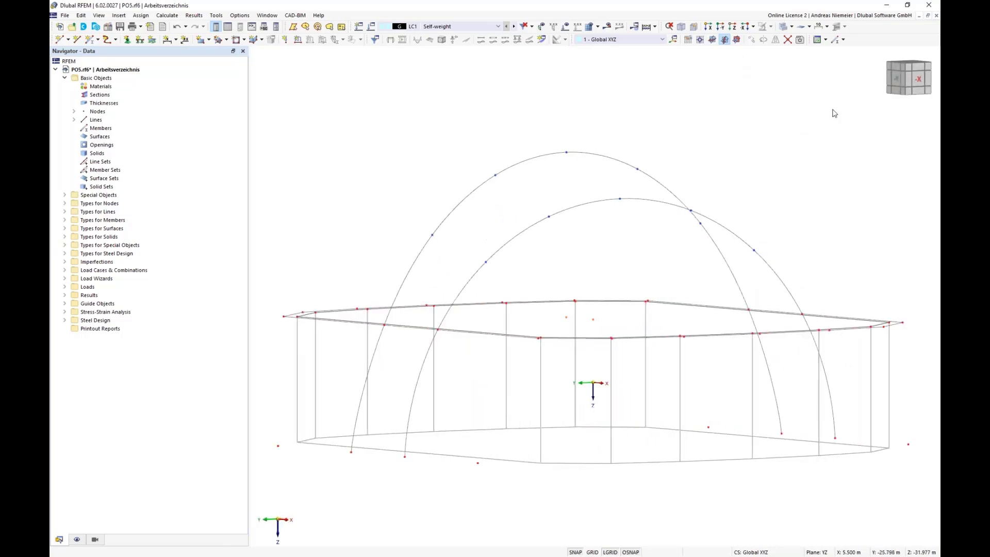
left_click(902, 87)
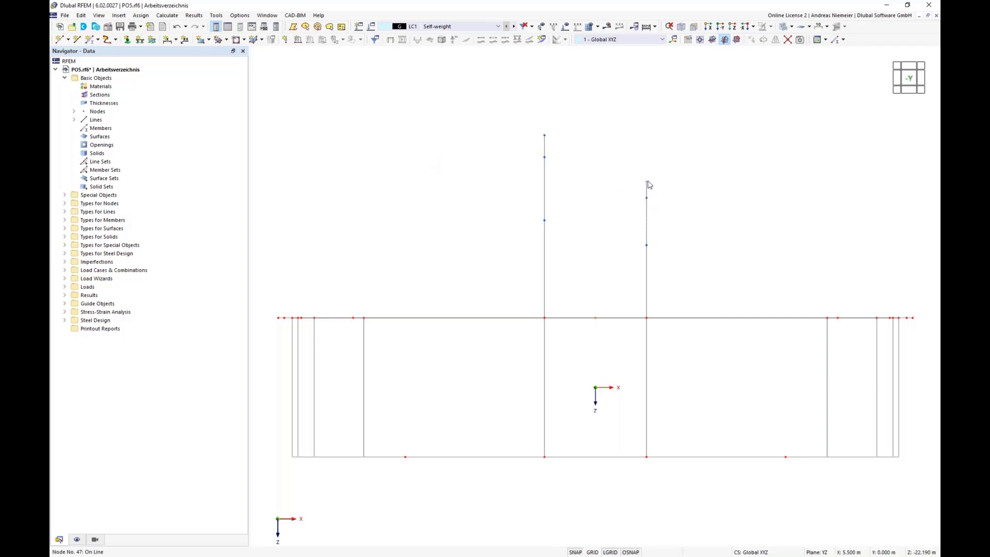
left_click_drag(645, 182, 639, 181)
scroll(389, 240, "down", 1)
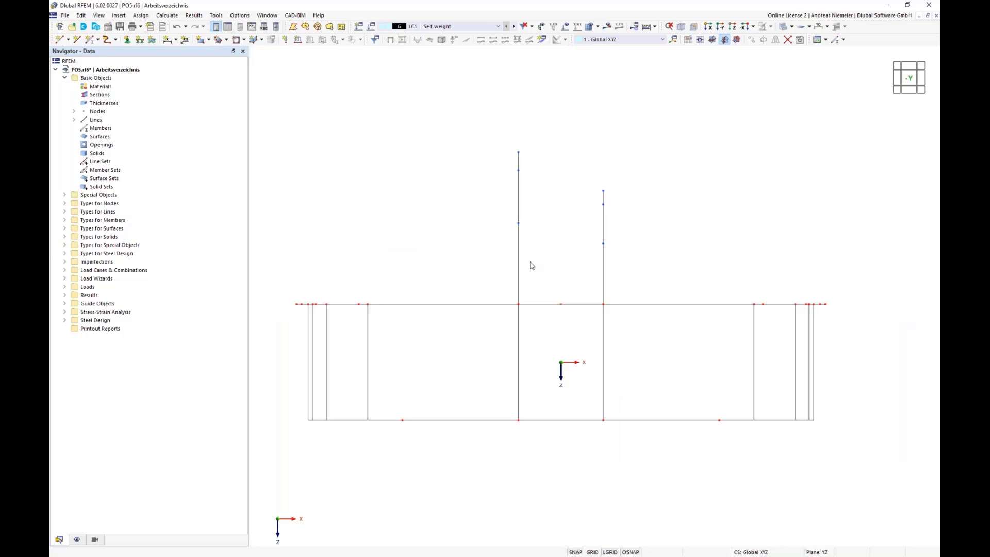
left_click_drag(597, 163, 615, 442)
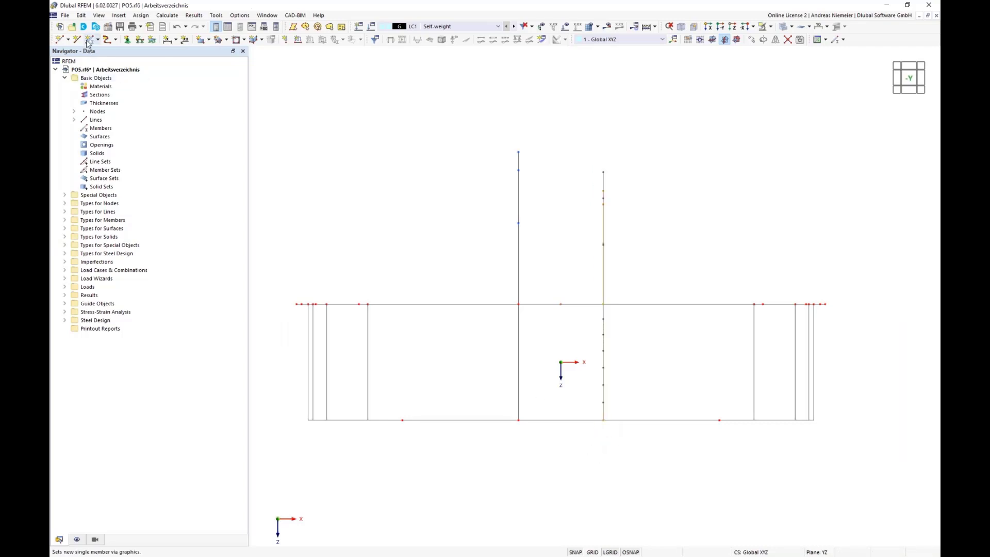
left_click(81, 15)
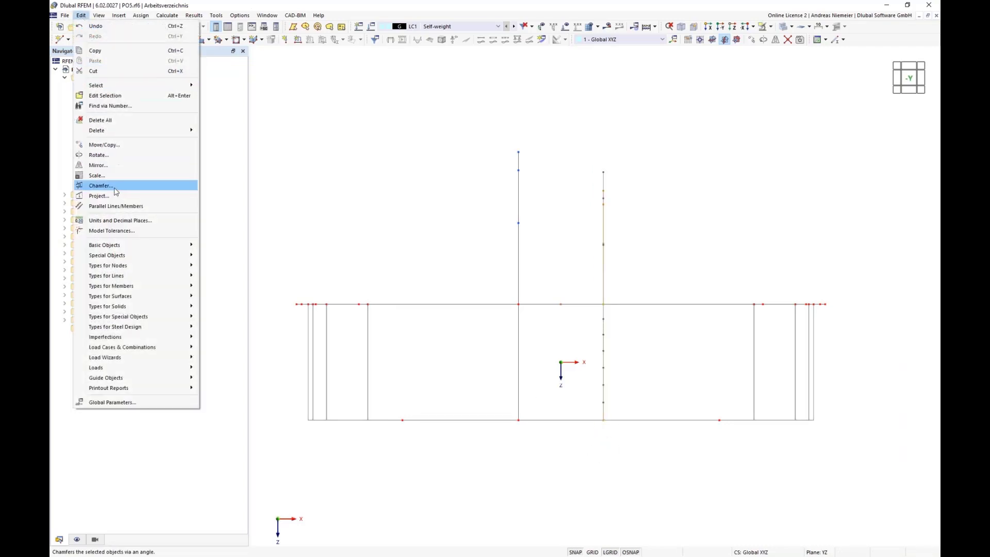
left_click(102, 188)
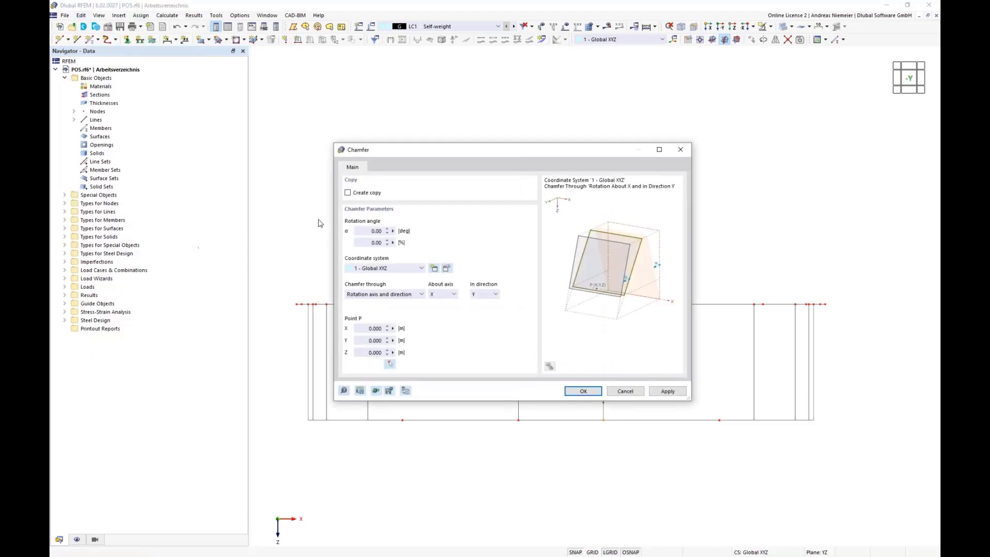
left_click(370, 233)
left_click(442, 294)
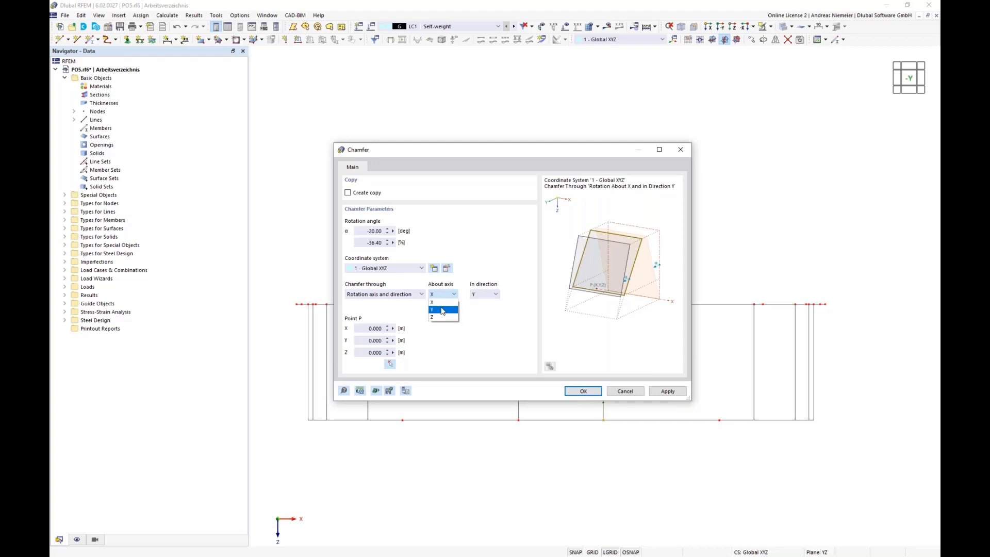
left_click(442, 310)
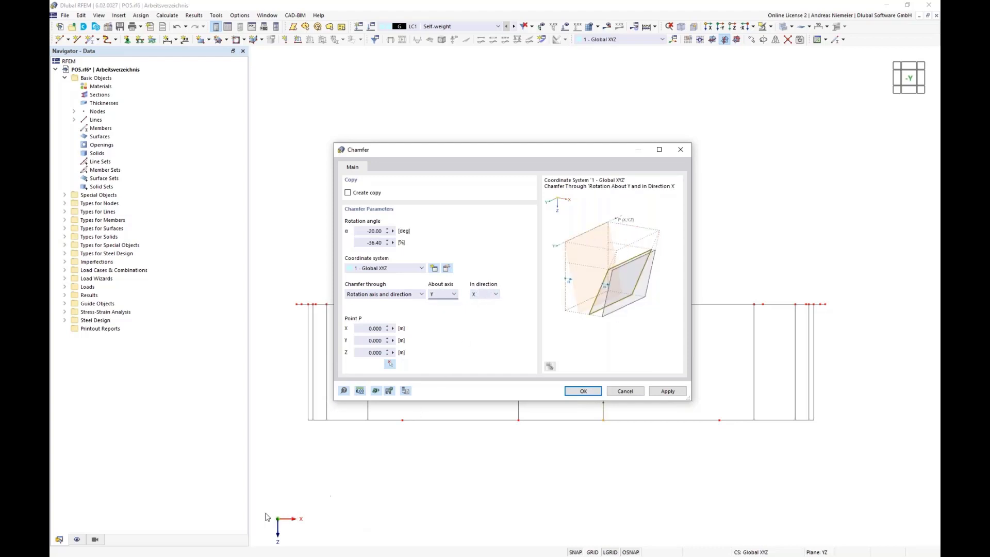
Pick the arch's ground node at X 5.5, Y 31.5, Z 7.5 m as chamfer point P and apply the chamfer
left_click(391, 364)
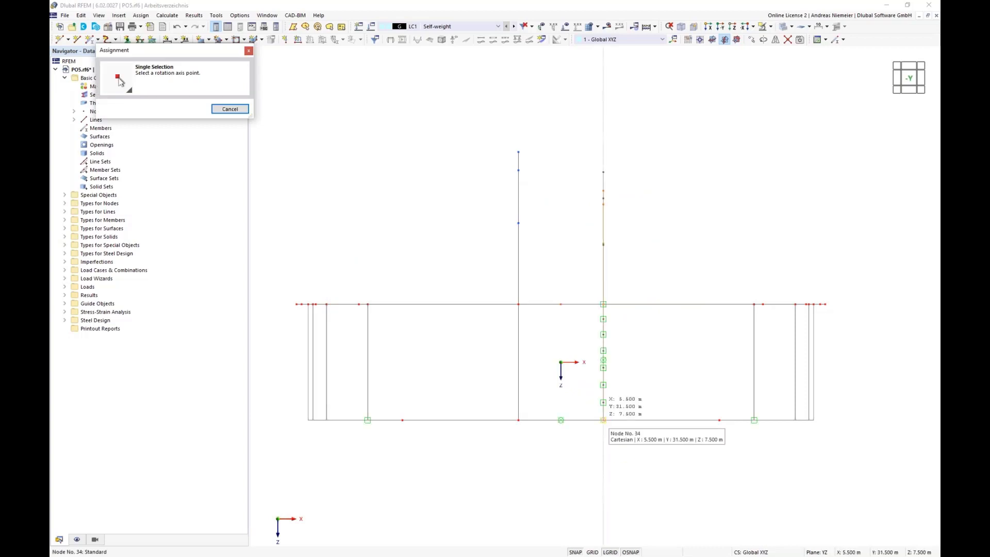
left_click(604, 421)
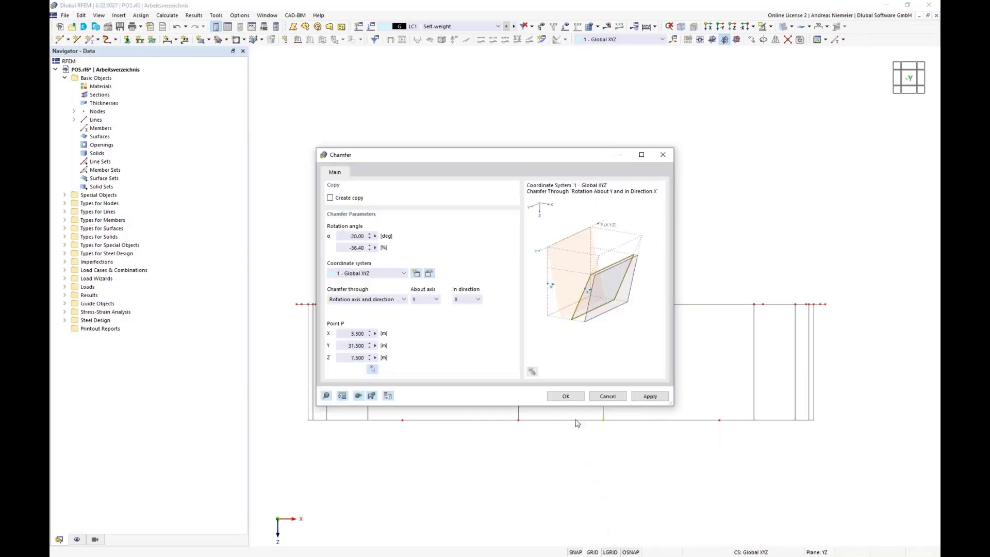
left_click(566, 396)
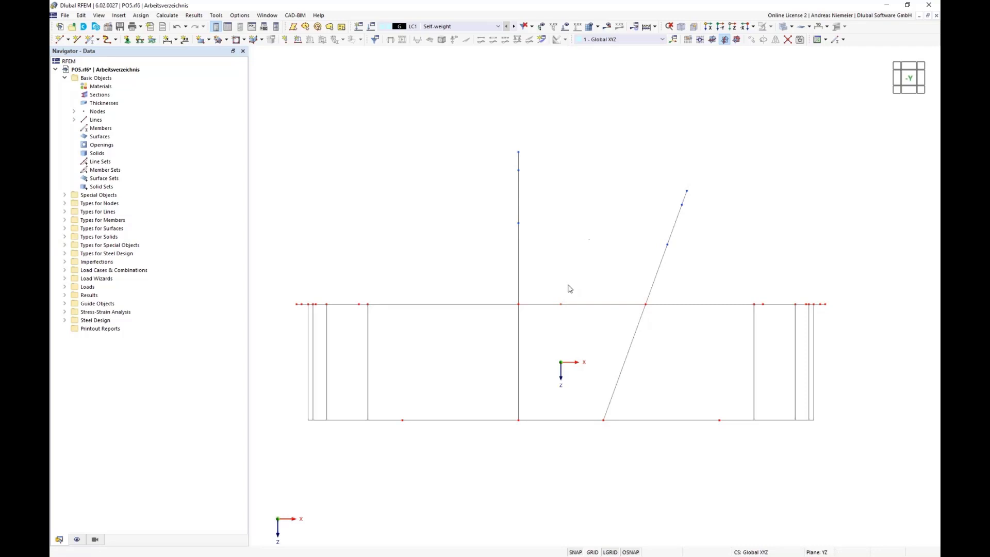
Chamfer the whole X -5.5 m arch by 20° about Y in direction X, with its ground node (-5.5, 31.5, 7.5 m) as point P
left_click_drag(484, 118, 532, 458)
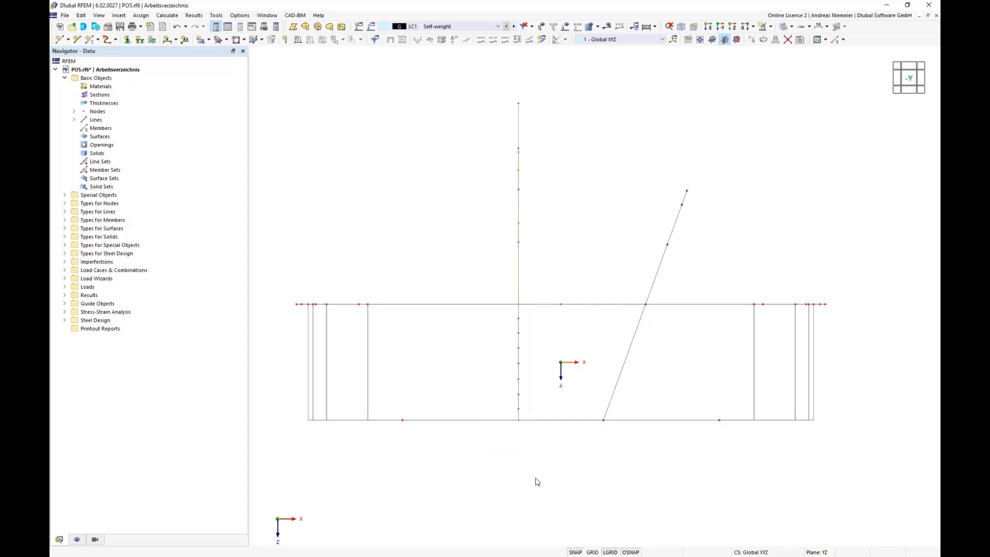
left_click(81, 15)
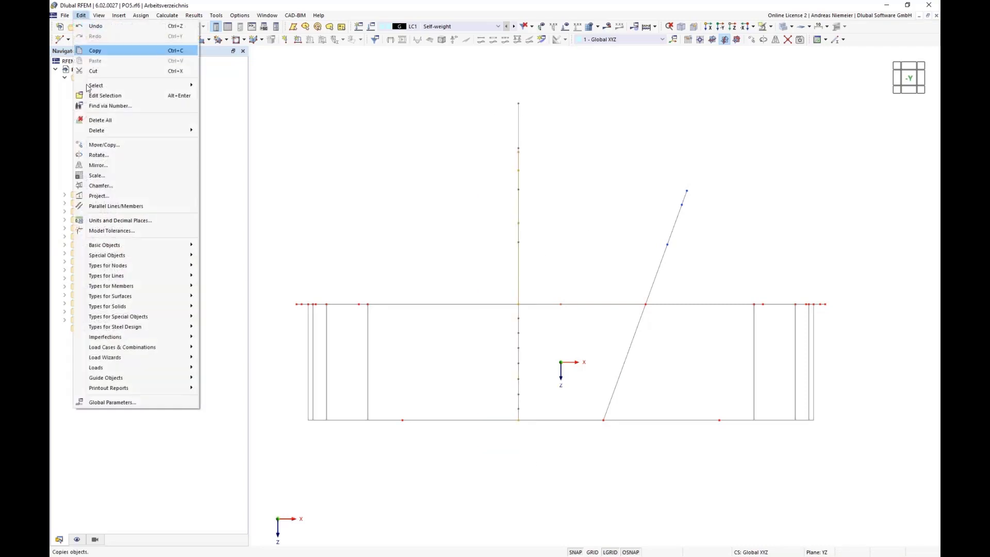
left_click(109, 184)
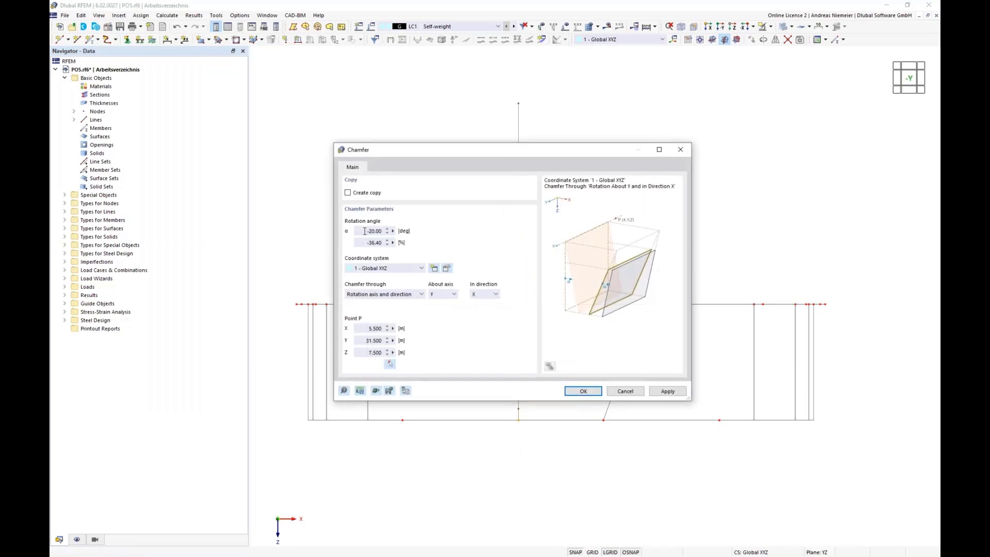
left_click(365, 231)
key("Delete")
left_click(390, 365)
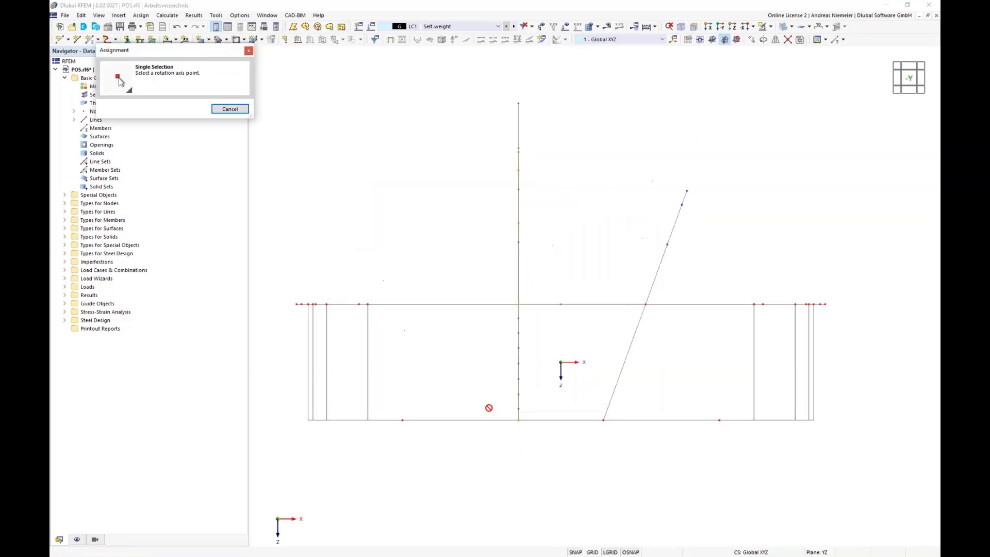
left_click(518, 420)
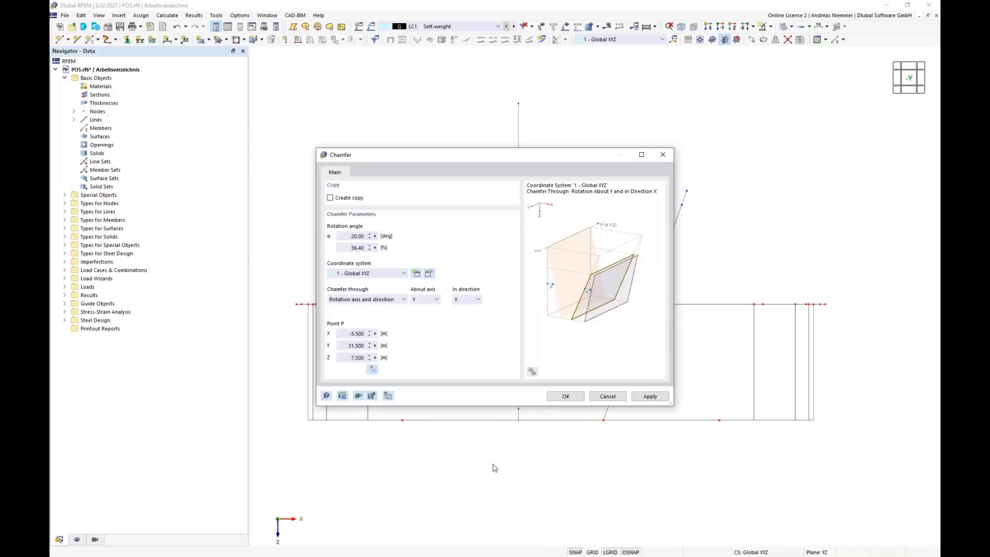
left_click(566, 397)
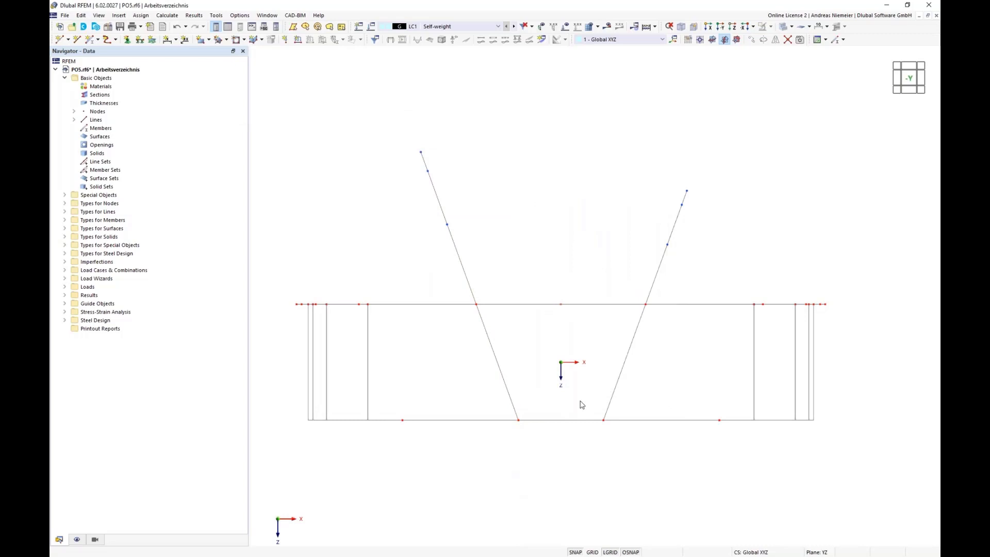
Copy the lower inclined arch from its ground node at X 5.5 m to the neighbouring outer ground node in the +X direction
middle_click_drag(759, 242, 722, 261, "ctrl")
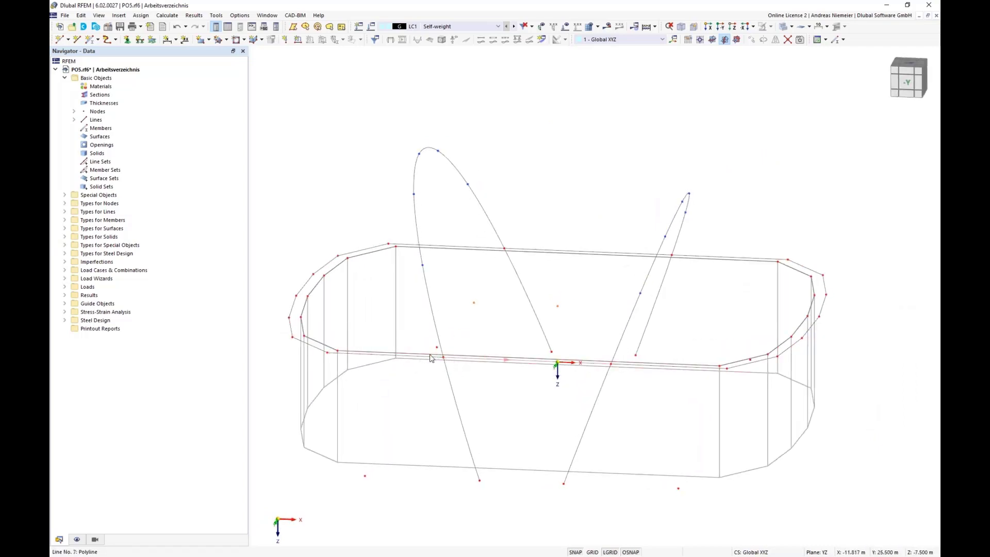
scroll(546, 251, "down", 1)
middle_click_drag(613, 462, 628, 430, "ctrl")
left_click_drag(583, 174, 670, 437)
middle_click_drag(695, 444, 537, 436, "ctrl")
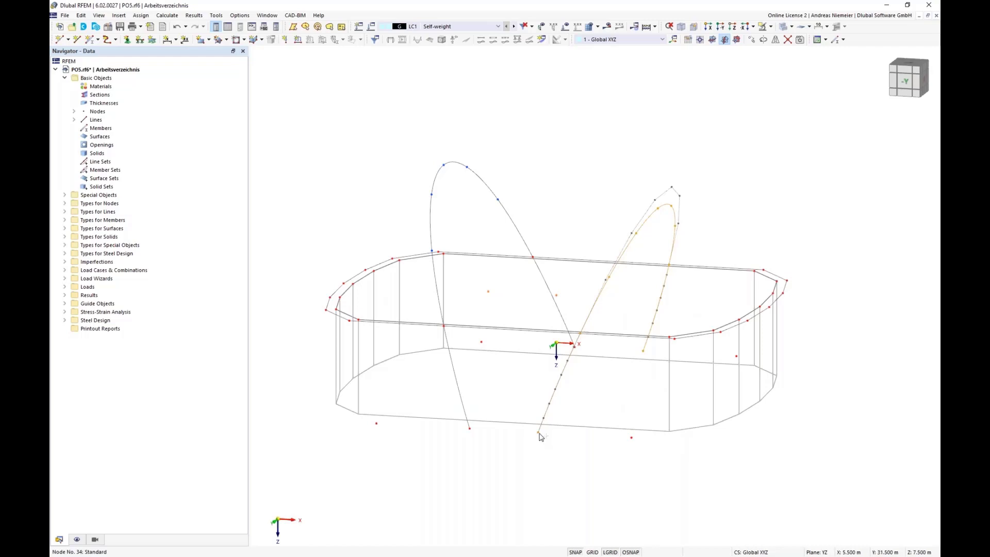
left_click_drag(539, 433, 634, 450, "ctrl")
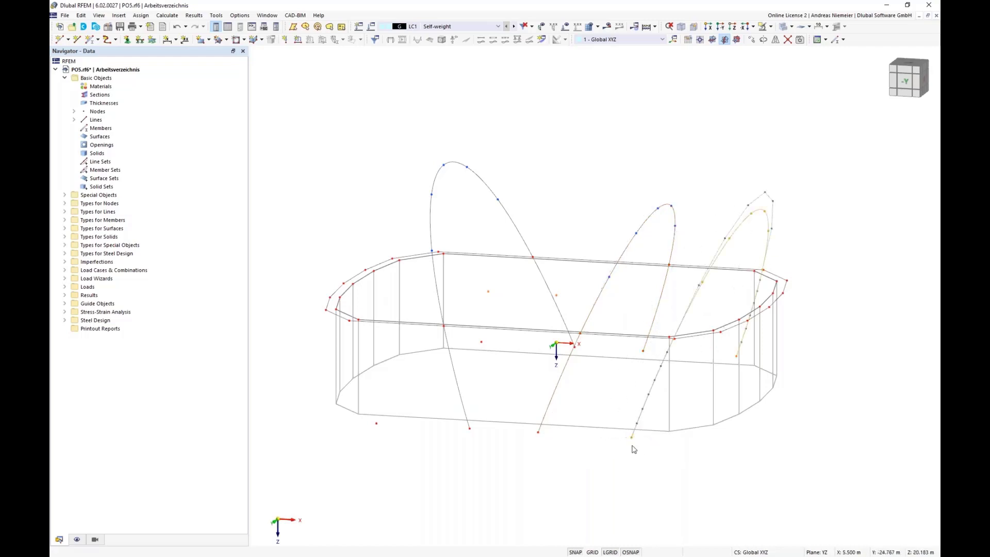
left_click(598, 480)
Copy the higher inclined arch from its ground node at X -5.5 m to the outer ground node in the -X direction
middle_click_drag(516, 461, 546, 453, "ctrl")
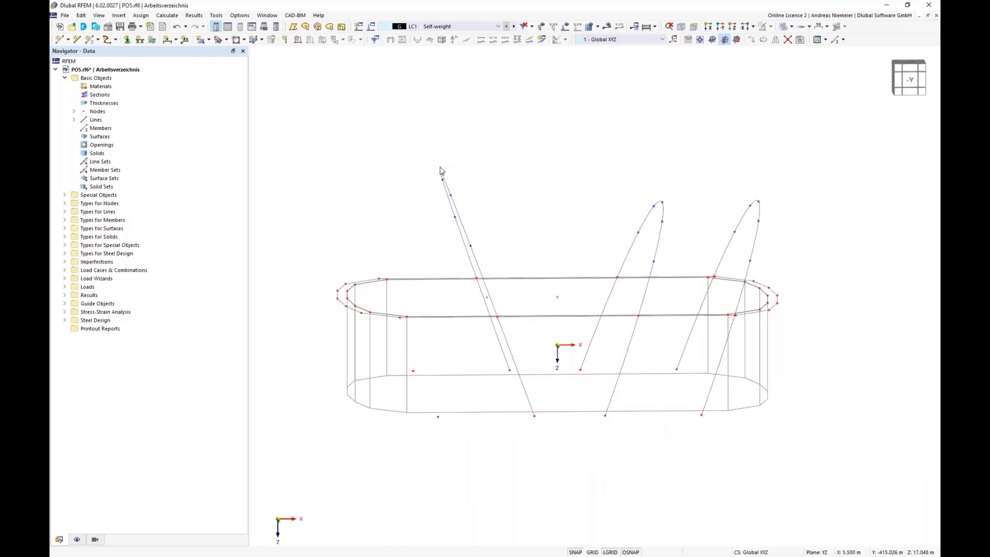
left_click_drag(428, 152, 414, 173)
middle_click_drag(511, 192, 504, 181, "ctrl")
left_click_drag(439, 155, 547, 447)
middle_click_drag(546, 448, 542, 465, "ctrl")
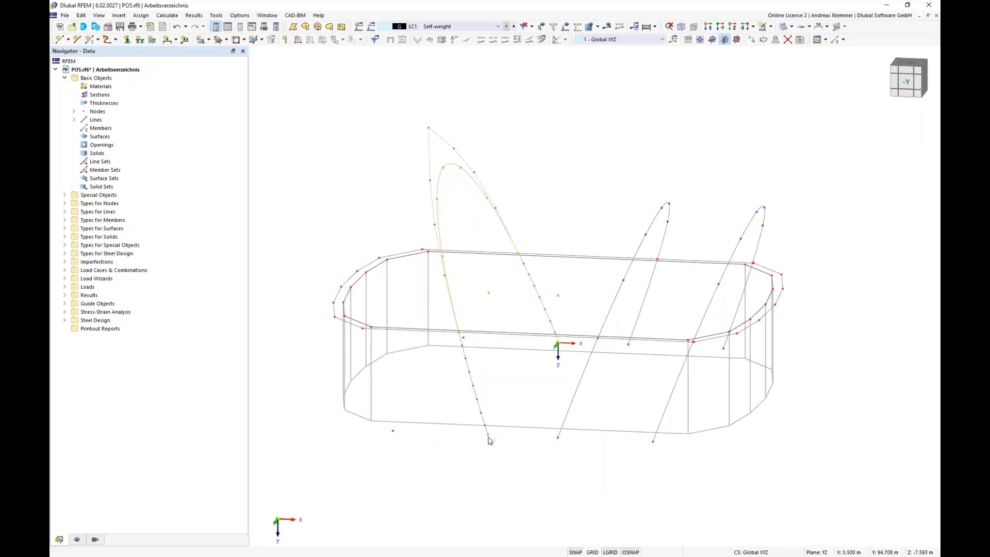
left_click_drag(488, 435, 394, 434, "ctrl")
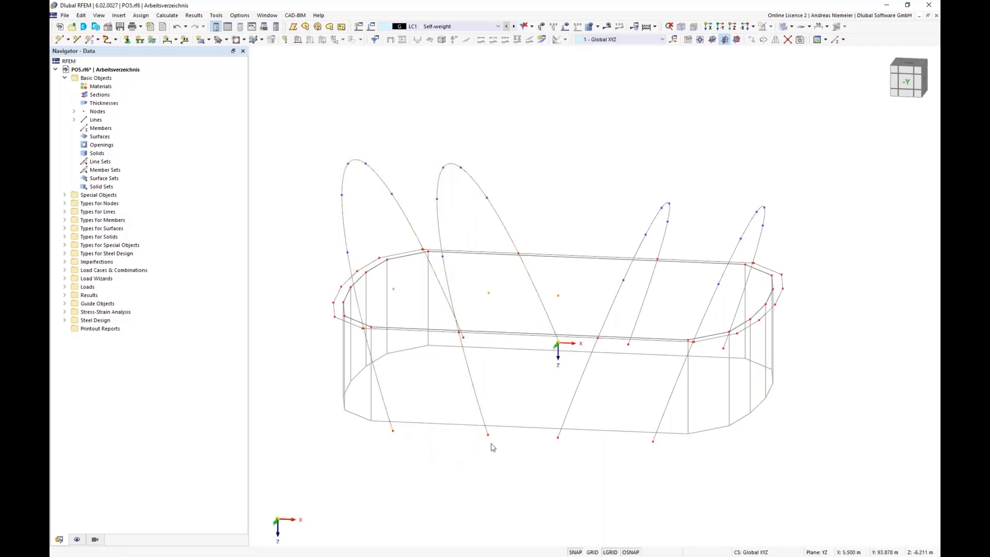
Move the upper outline's two corner nodes at X -26.134 m, Y ±26.67 m onto the adjacent nodes of the outer high arch
middle_click_drag(494, 447, 493, 420, "ctrl")
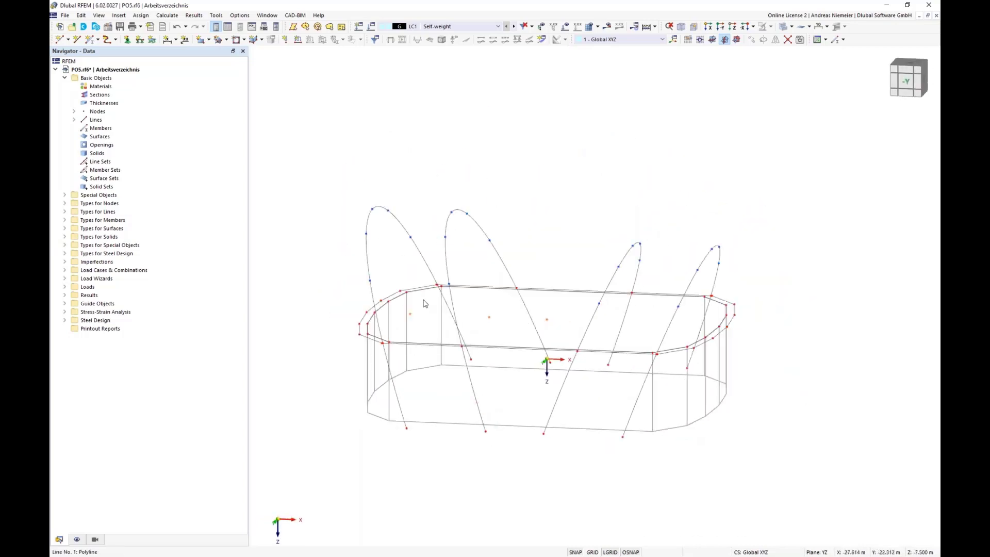
scroll(437, 298, "up", 5)
scroll(437, 298, "up", 4)
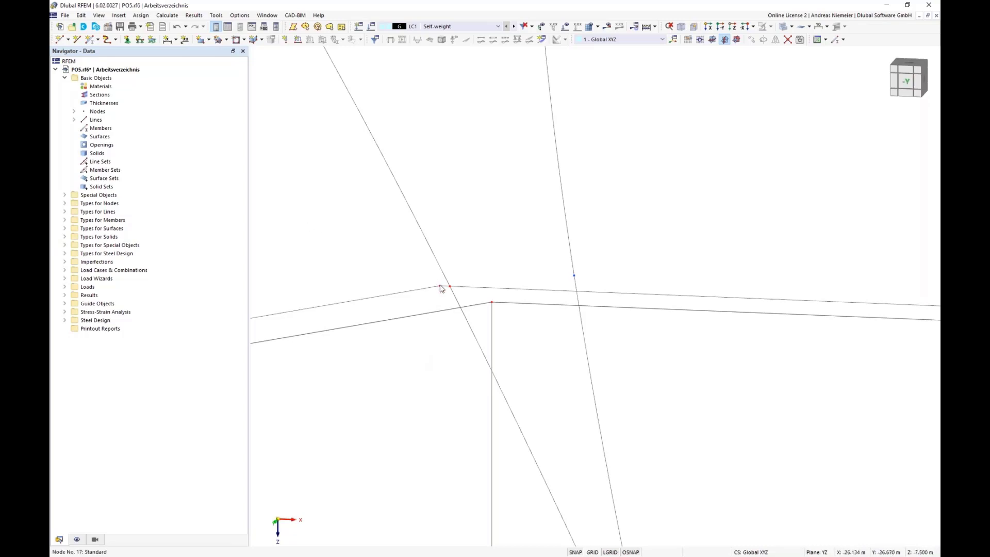
scroll(477, 230, "down", 5)
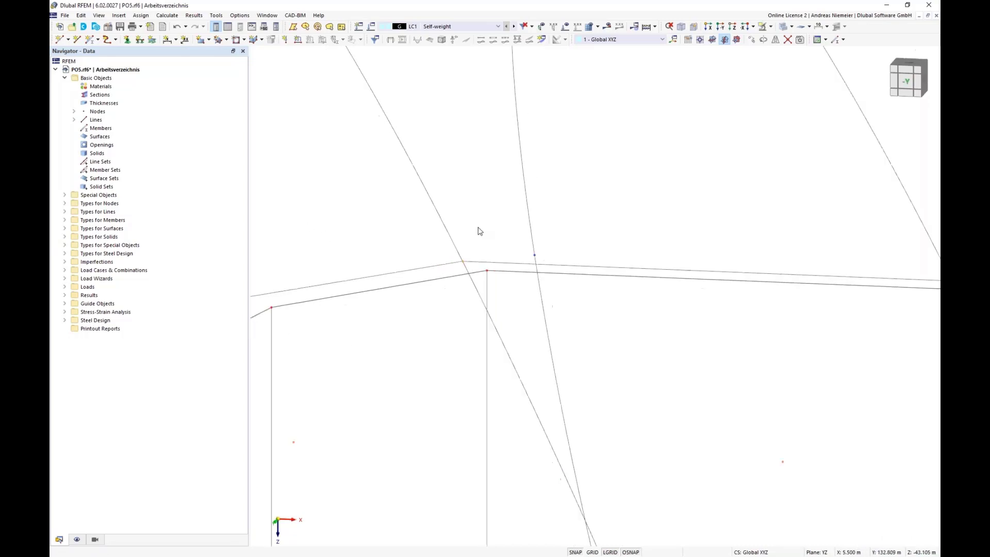
scroll(370, 316, "up", 5)
scroll(370, 316, "up", 1)
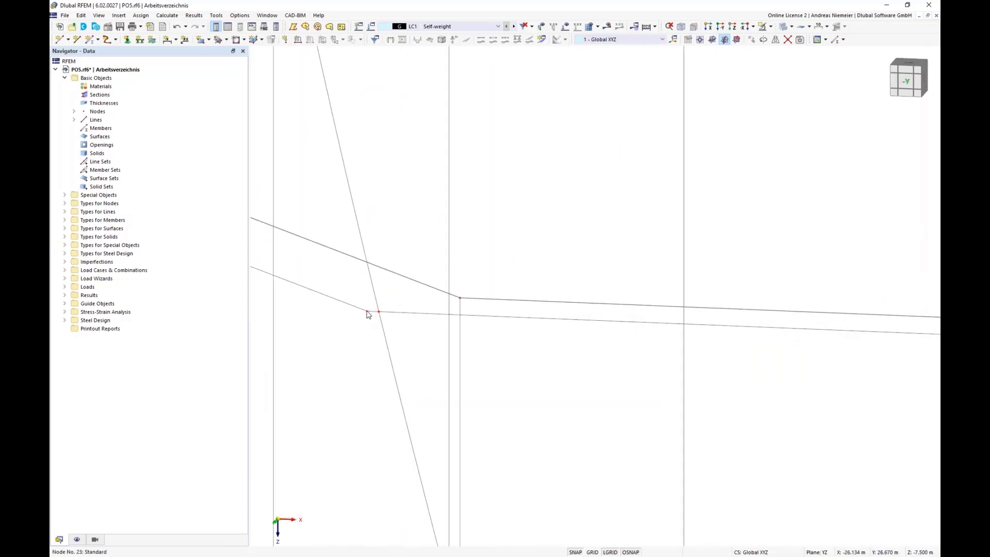
scroll(379, 324, "down", 7)
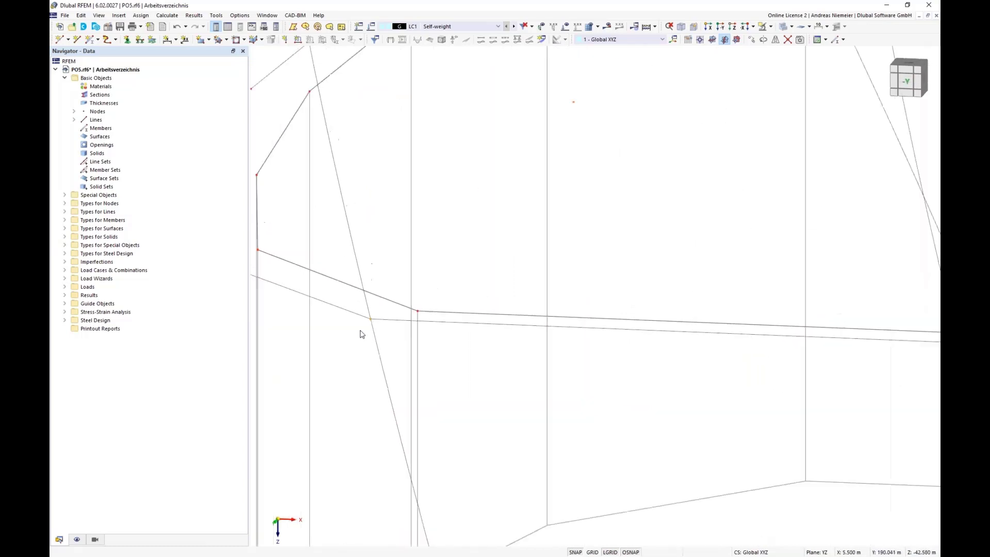
Move the upper outline's two corner nodes at X 26.134 m onto the adjacent nodes of the outer low arch and save the model
scroll(717, 340, "up", 5)
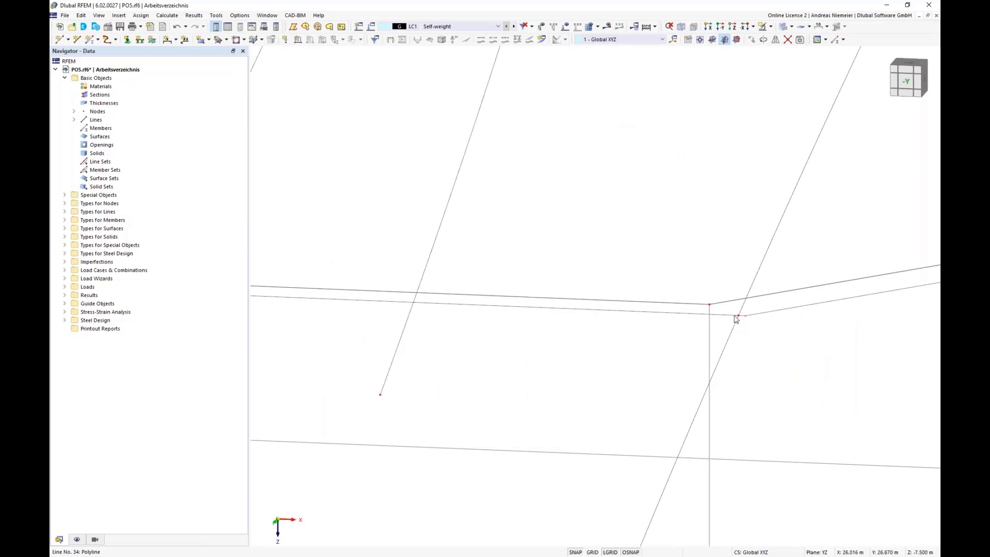
left_click_drag(746, 317, 741, 320)
scroll(579, 382, "down", 5)
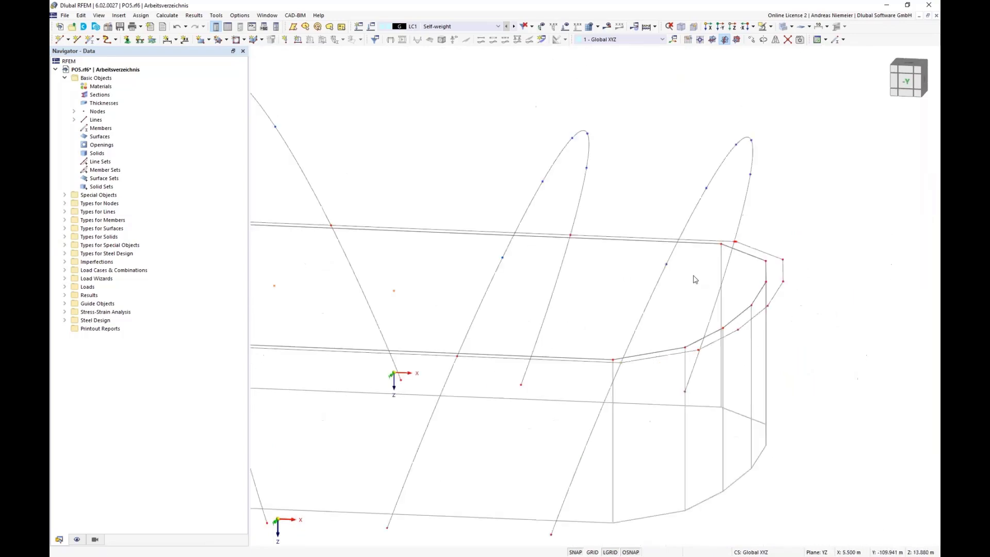
scroll(742, 249, "up", 6)
scroll(747, 233, "up", 1)
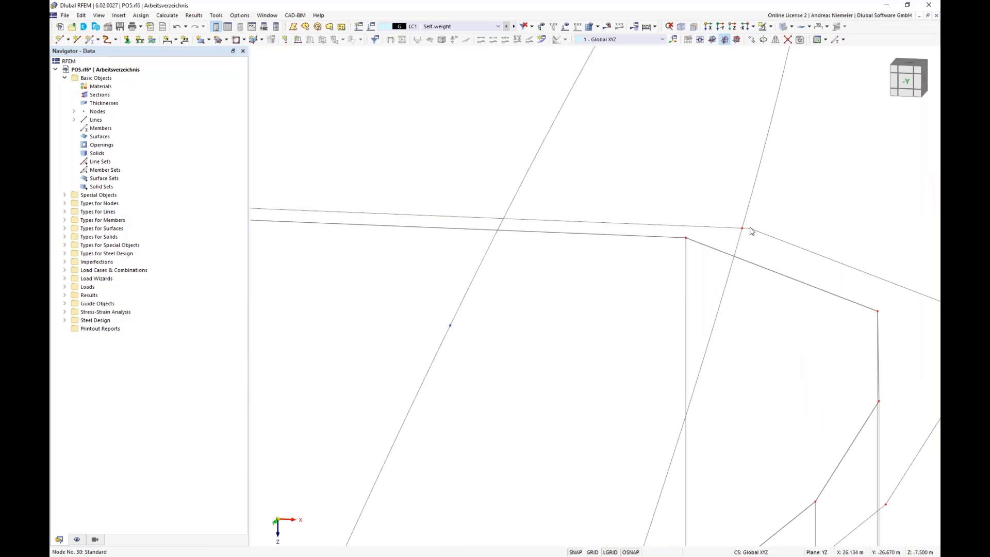
left_click_drag(747, 229, 742, 230)
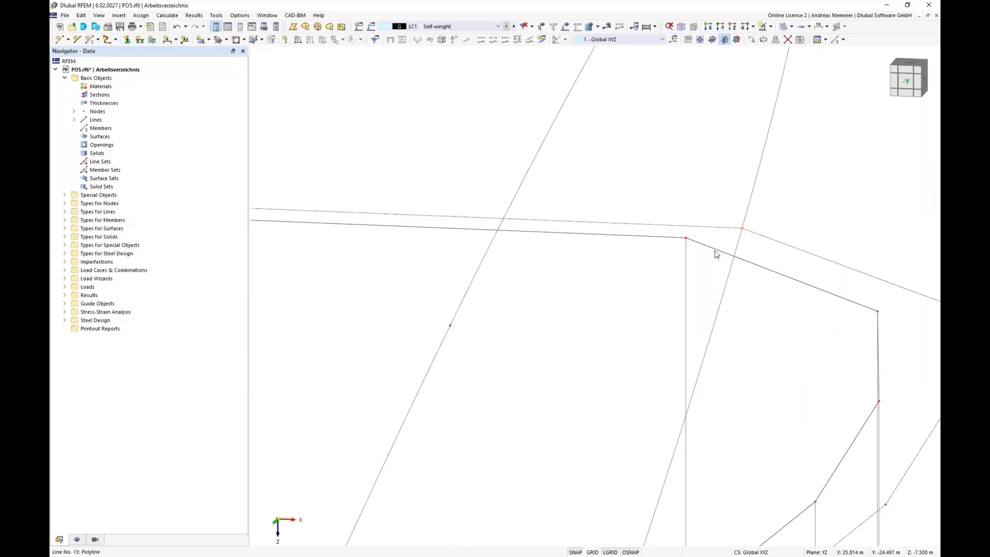
scroll(713, 251, "down", 5)
scroll(714, 254, "down", 3)
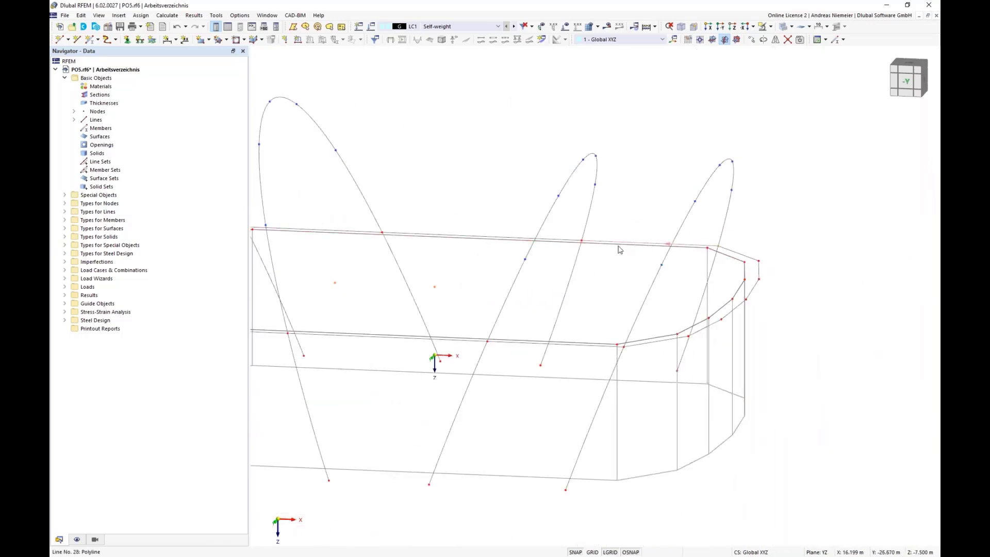
scroll(432, 346, "down", 2)
middle_click_drag(401, 367, 423, 365, "ctrl")
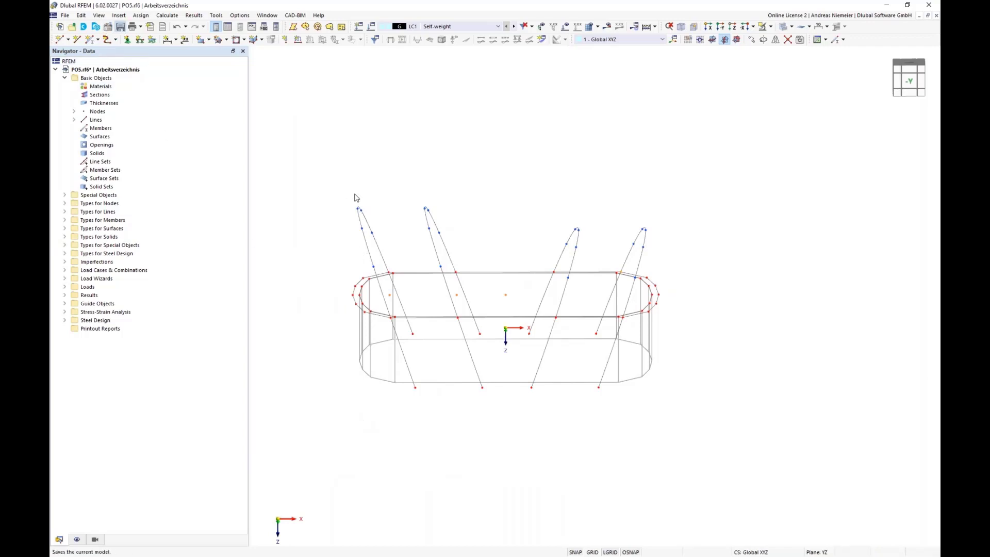
key("ctrl+s")
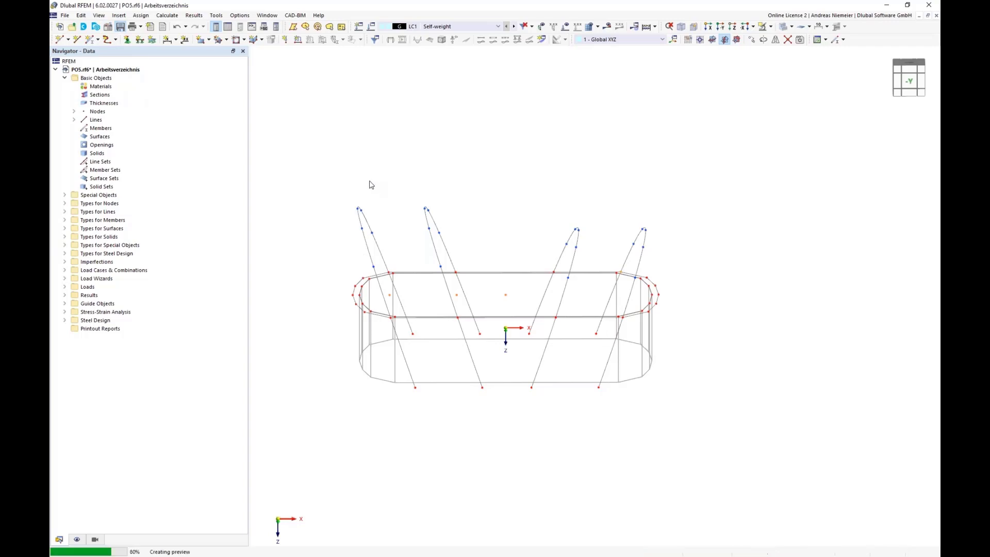
Start a new quadrangle surface and set its stiffness type to Membrane
left_click(227, 40)
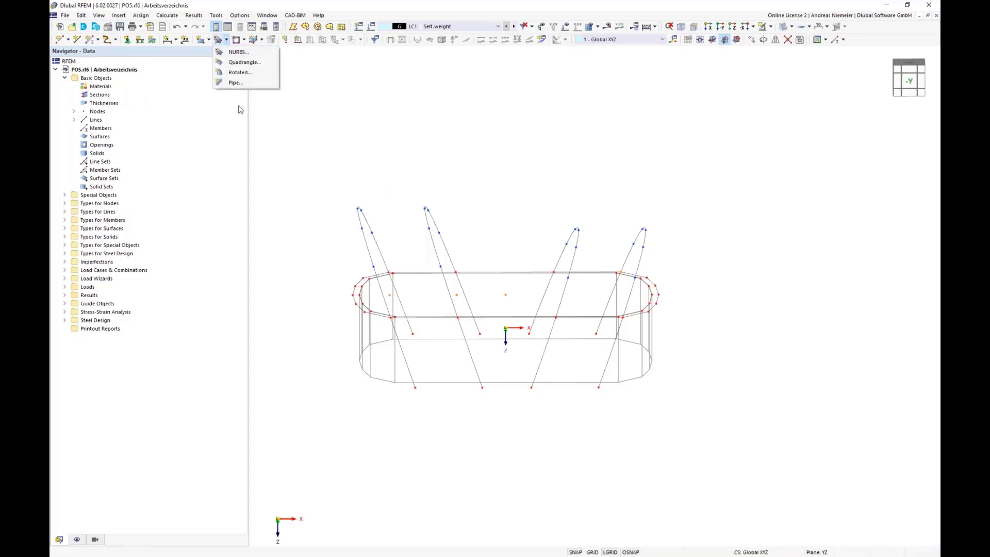
left_click(210, 40)
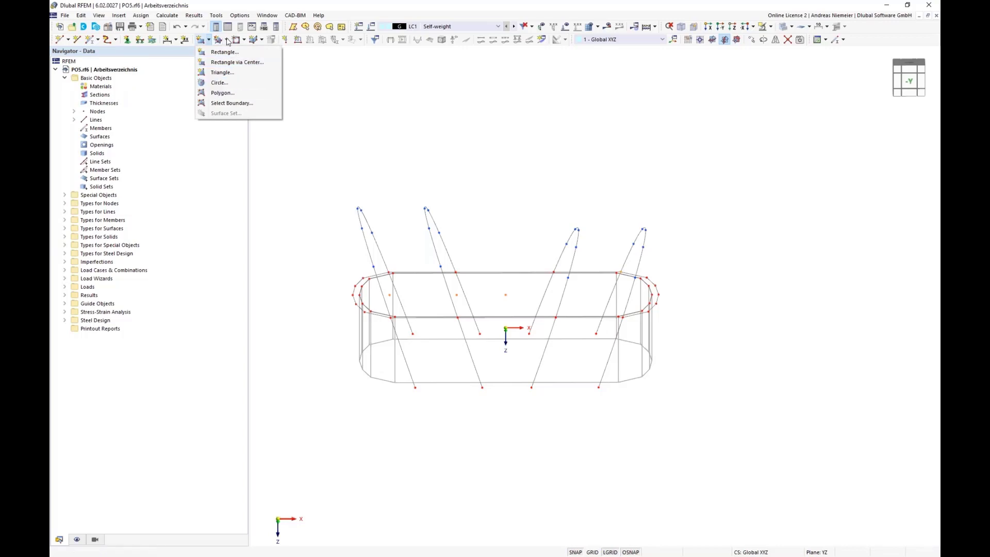
left_click(229, 38)
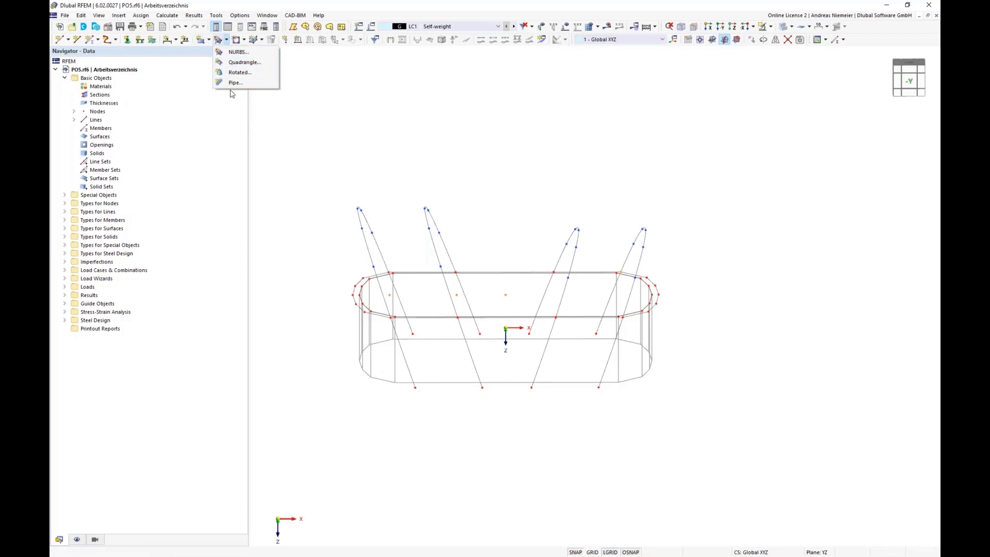
left_click(238, 63)
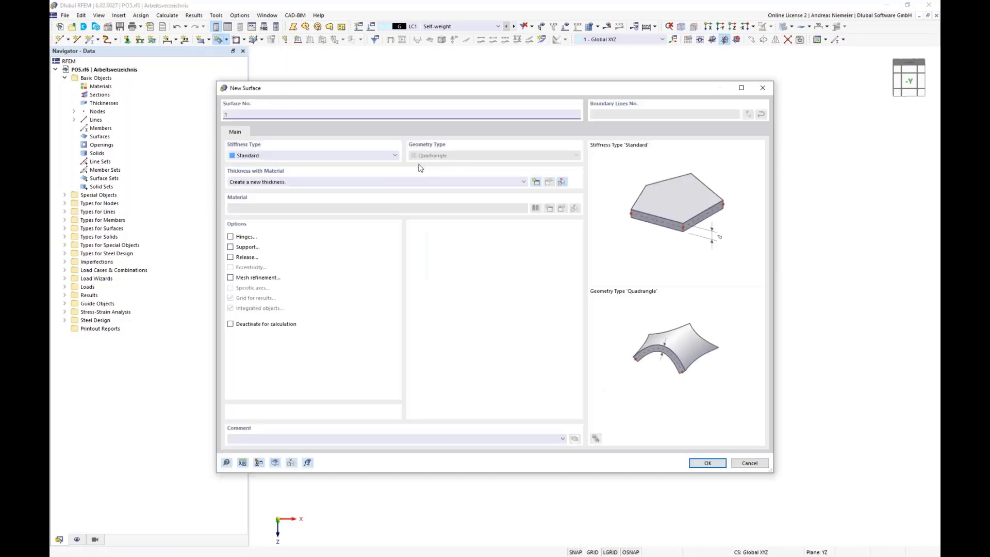
left_click(292, 156)
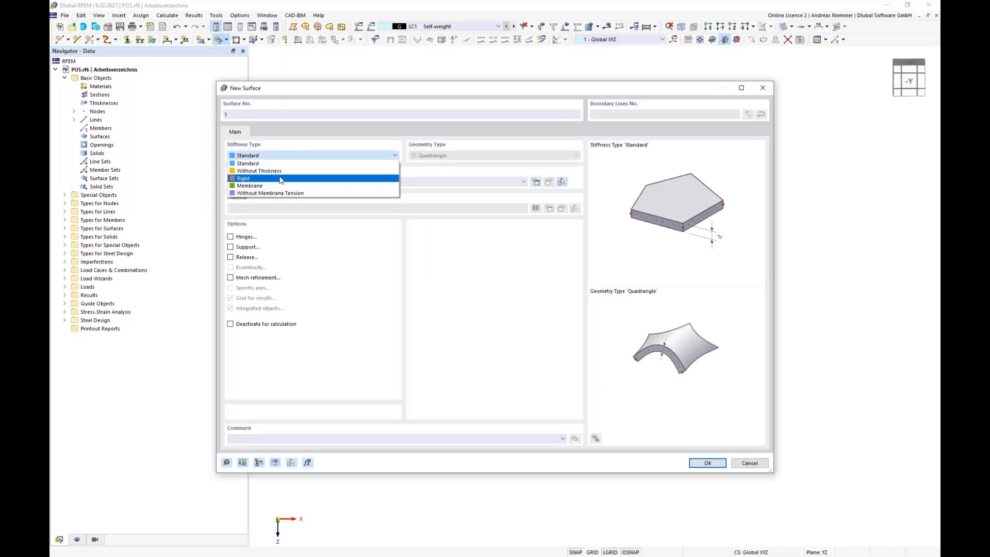
left_click(253, 185)
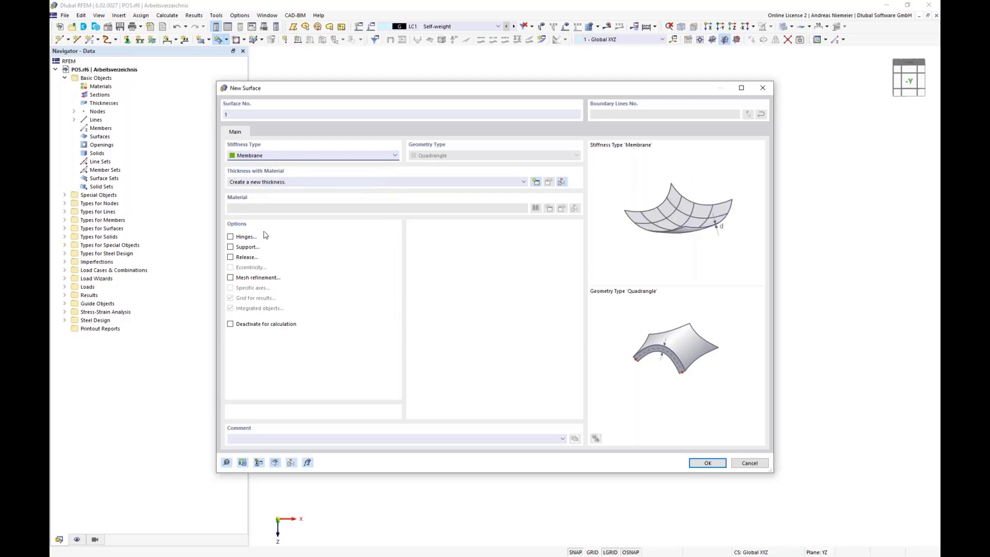
Give the membrane surface a new uniform thickness with the fabric material PES-PVC Typ IV from the library and accept the surface settings
left_click(537, 184)
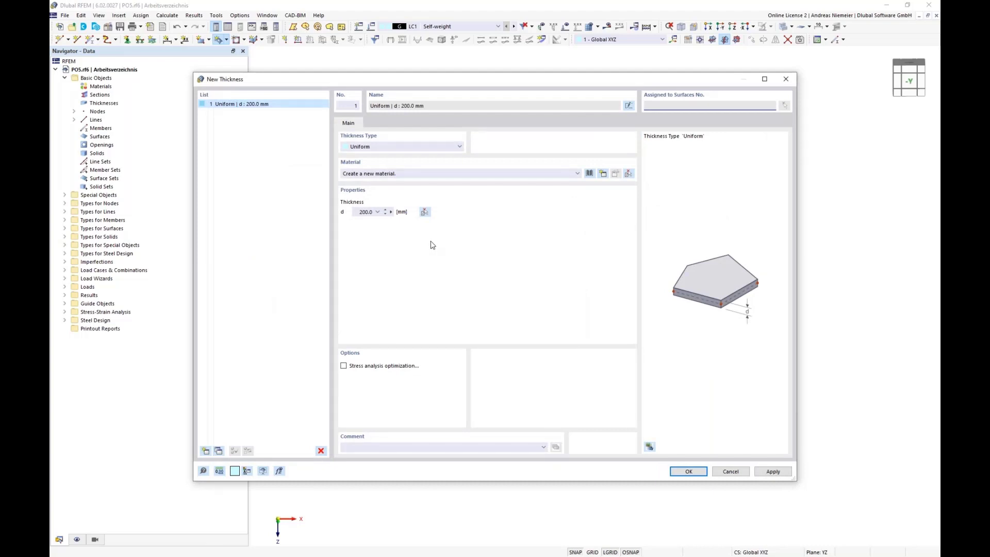
left_click(590, 174)
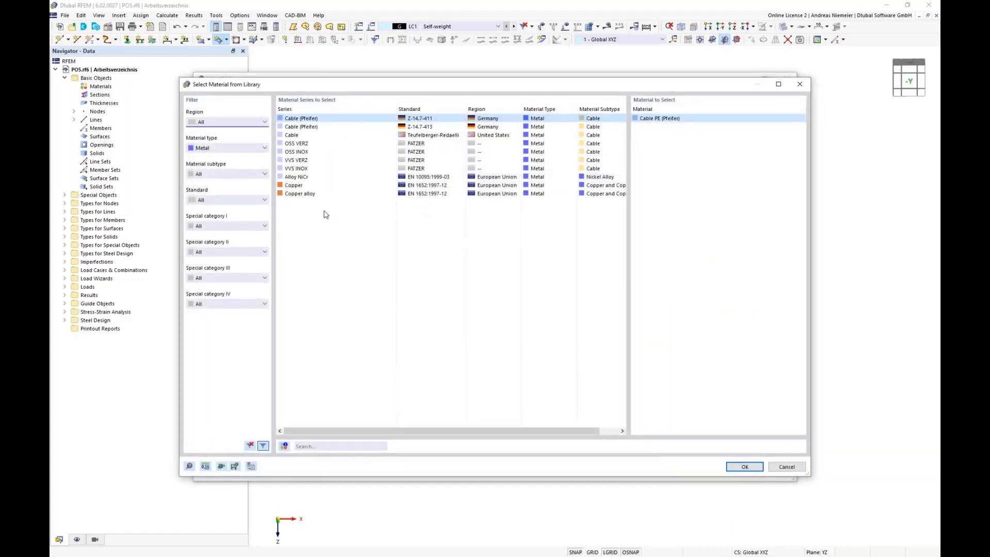
left_click(209, 149)
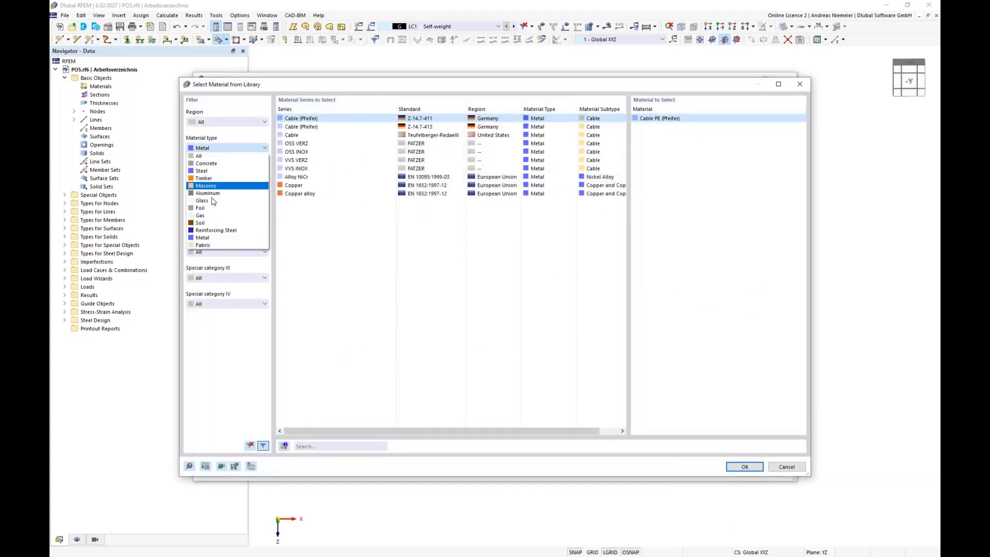
left_click(200, 245)
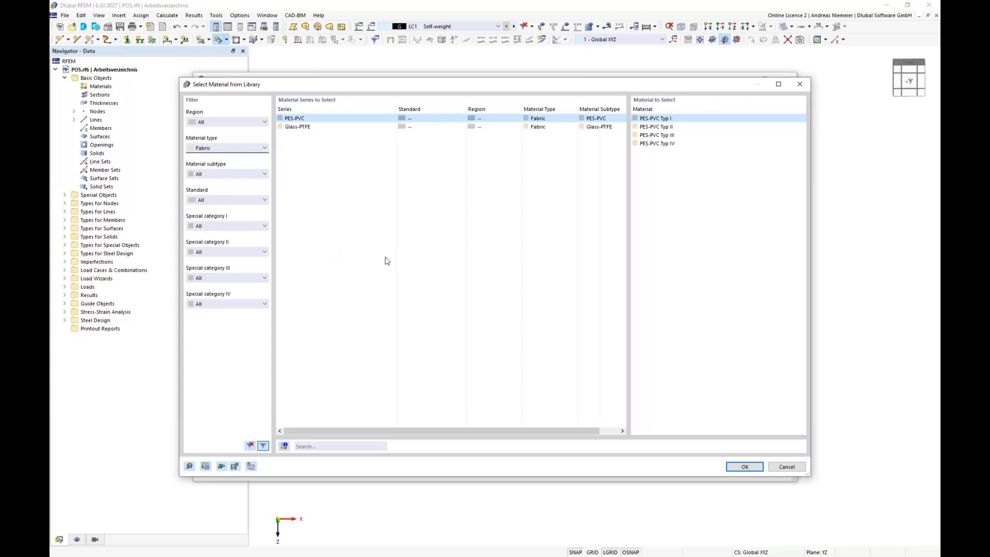
left_click(664, 143)
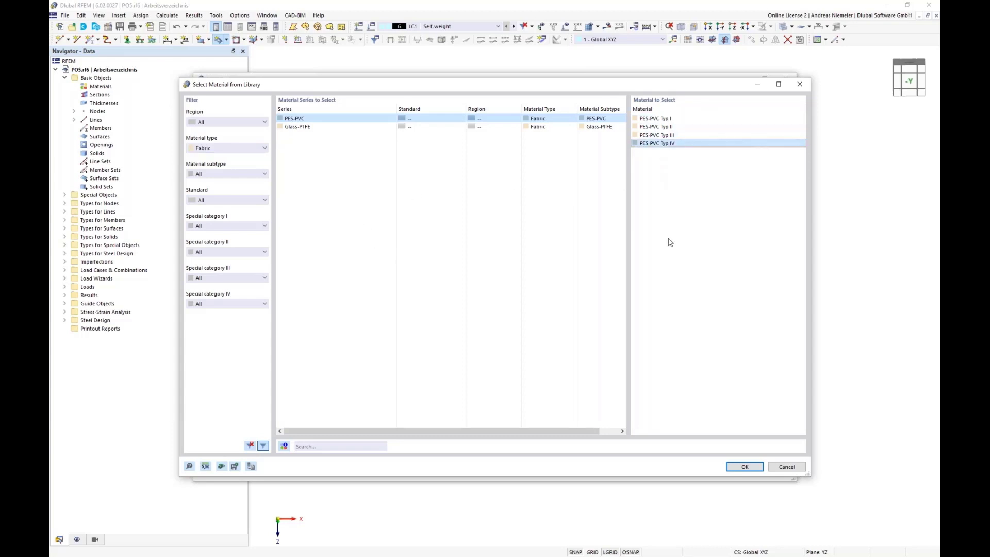
left_click(735, 466)
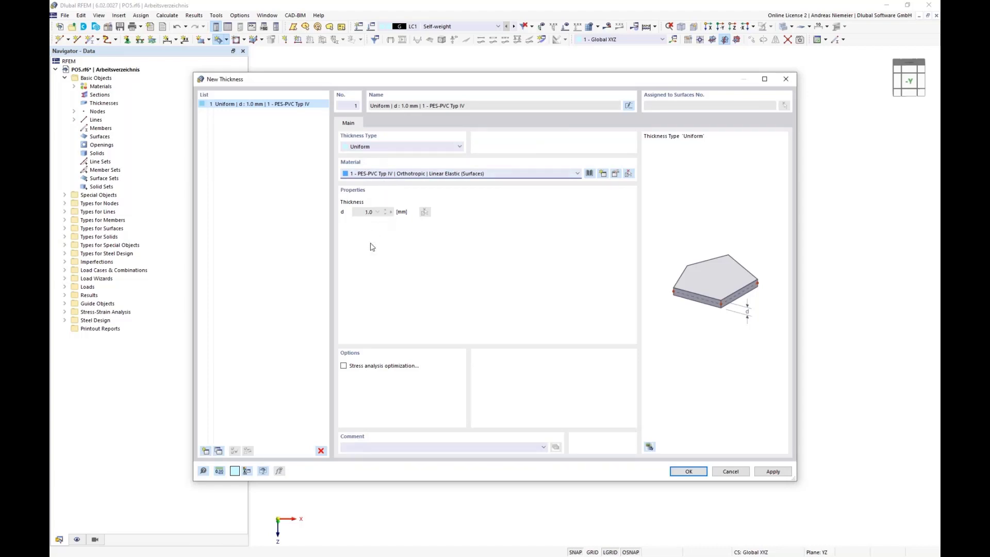
left_click(690, 472)
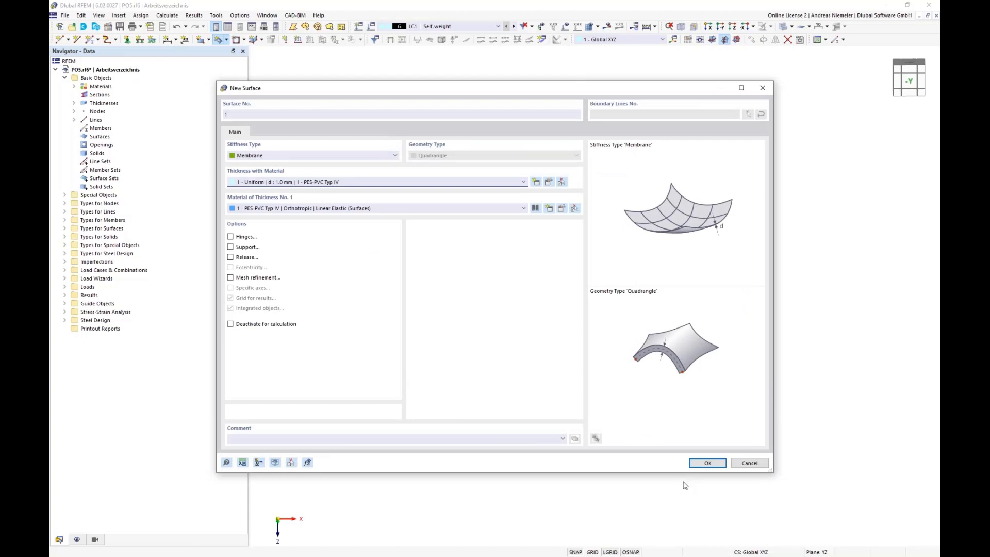
left_click(704, 463)
Create quadrangle membranes between the upper outline's -X end and the outer high arch, and between the two high arches
scroll(328, 308, "up", 2)
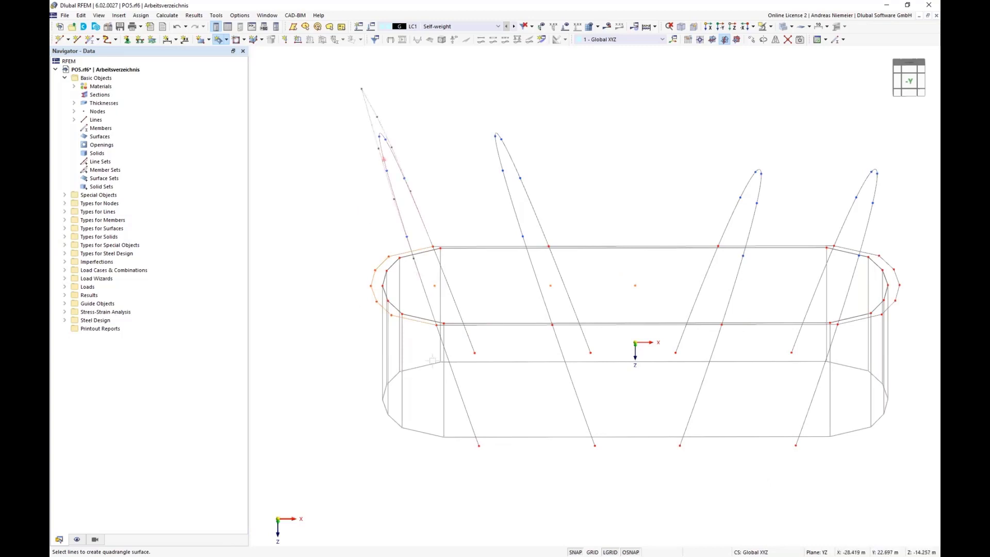
left_click(457, 338)
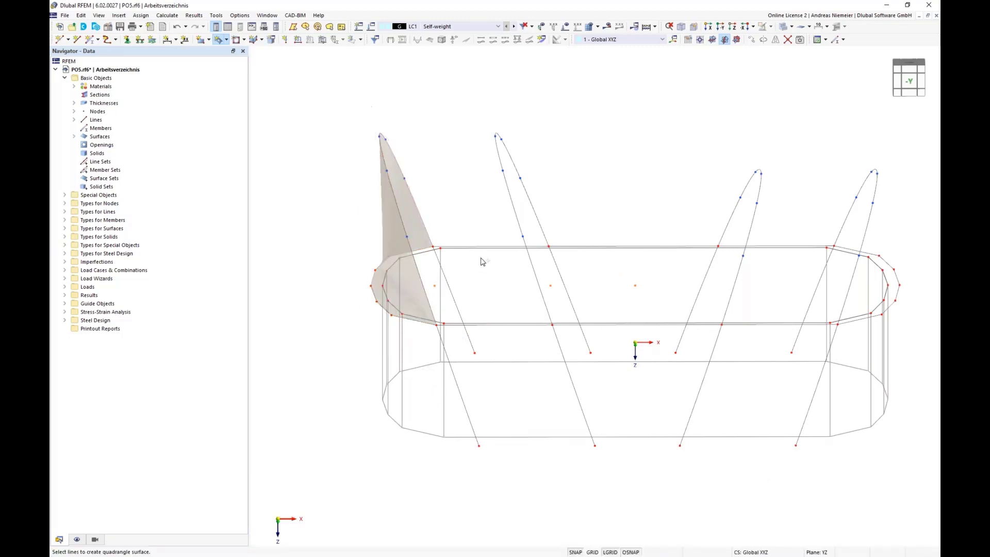
left_click(454, 325)
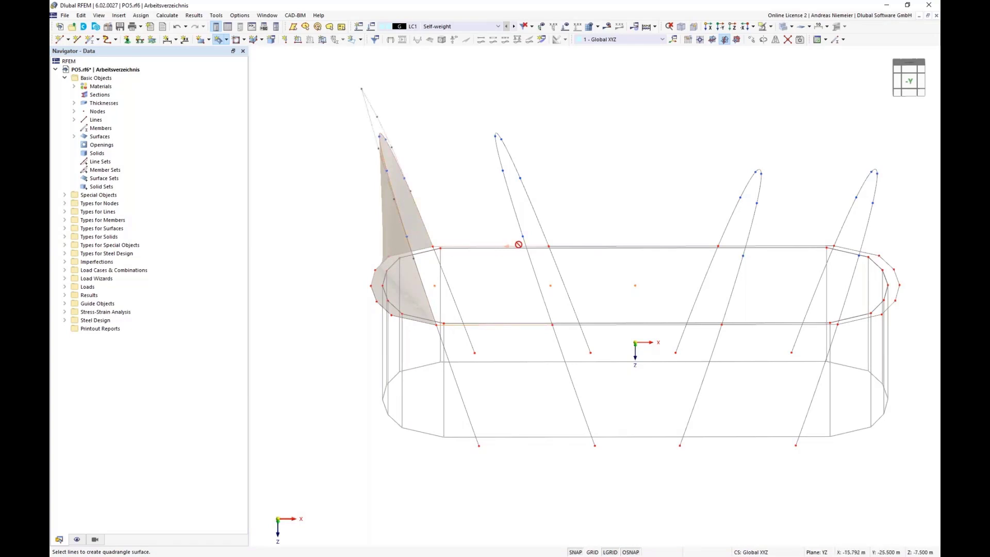
left_click(536, 315)
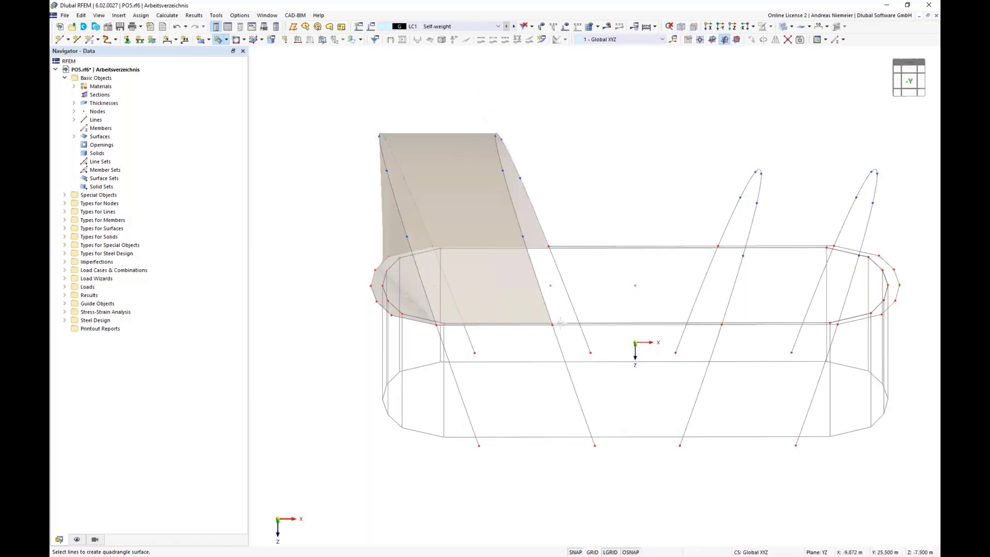
Create quadrangle membranes between the inner high and inner low arches, and between the two low arches
left_click(560, 325)
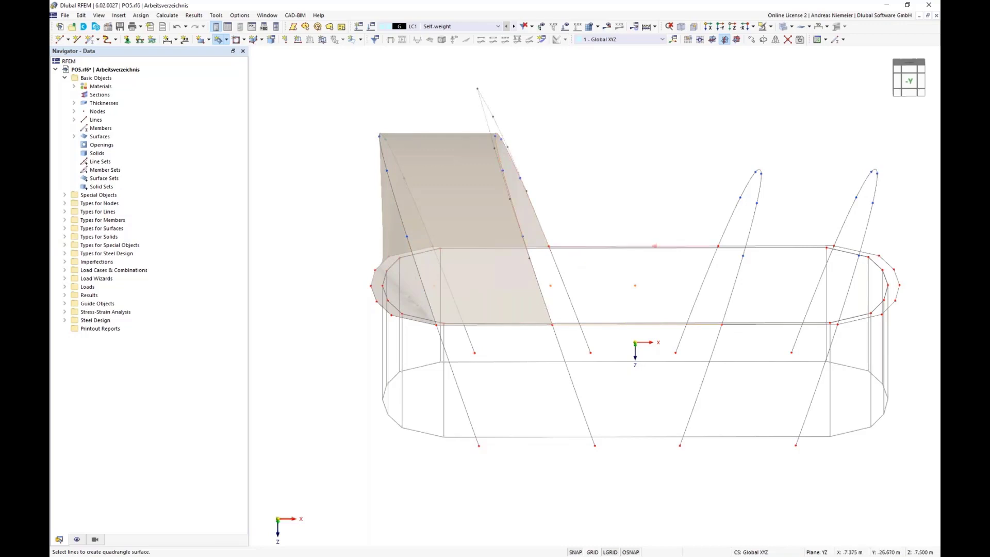
left_click(757, 203)
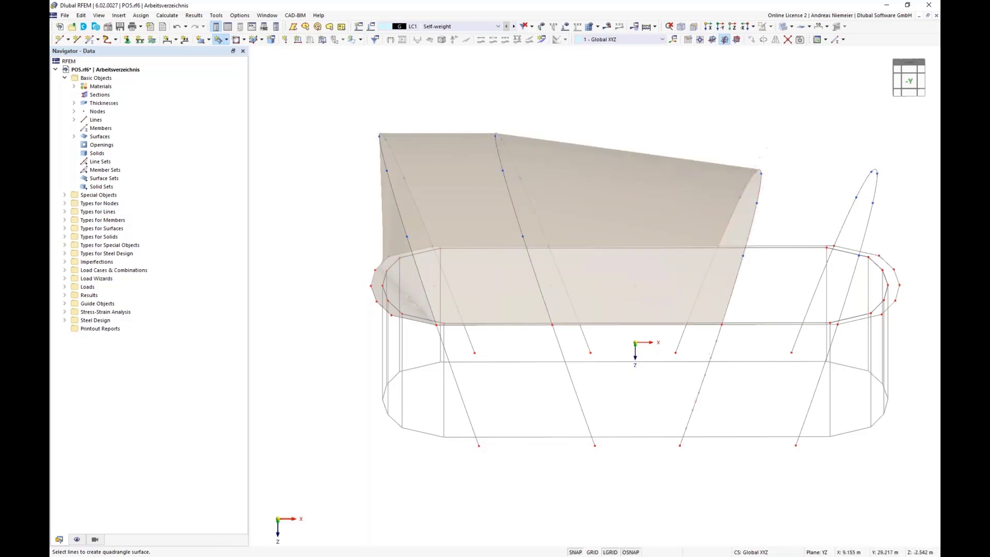
left_click(748, 322)
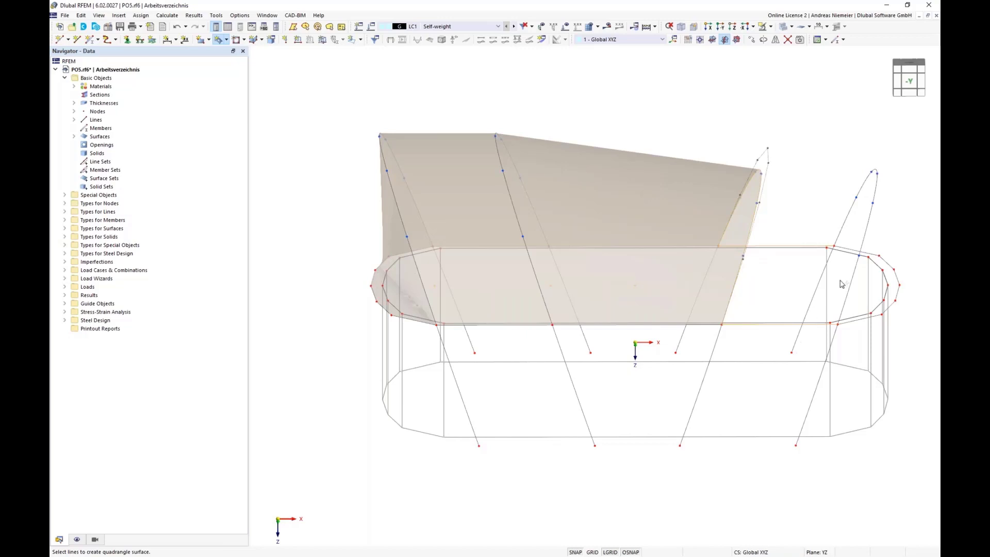
left_click(852, 221)
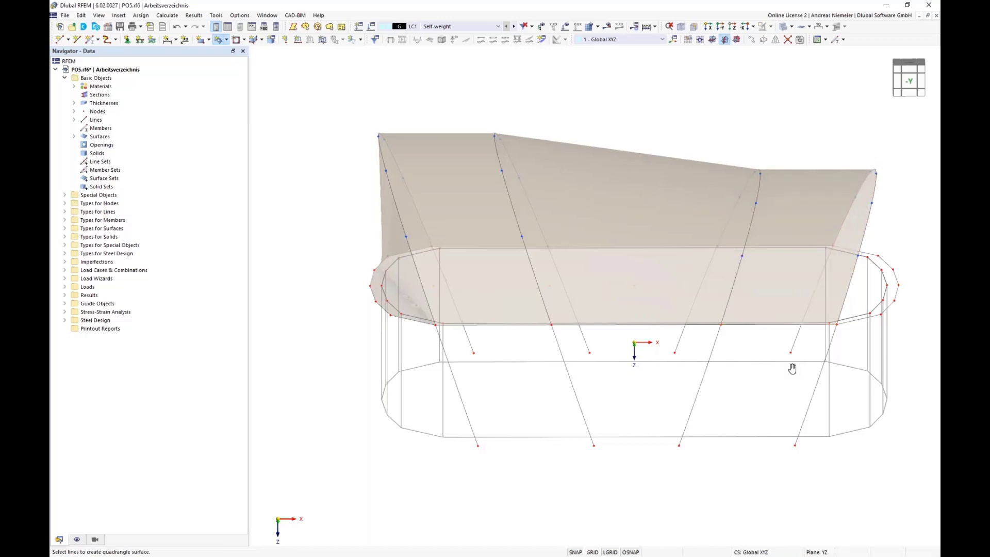
Create the quadrangle membrane between the outer low arch and the upper outline's +X end, and finish placing surfaces
middle_click_drag(791, 364, 643, 364)
scroll(696, 291, "up", 2)
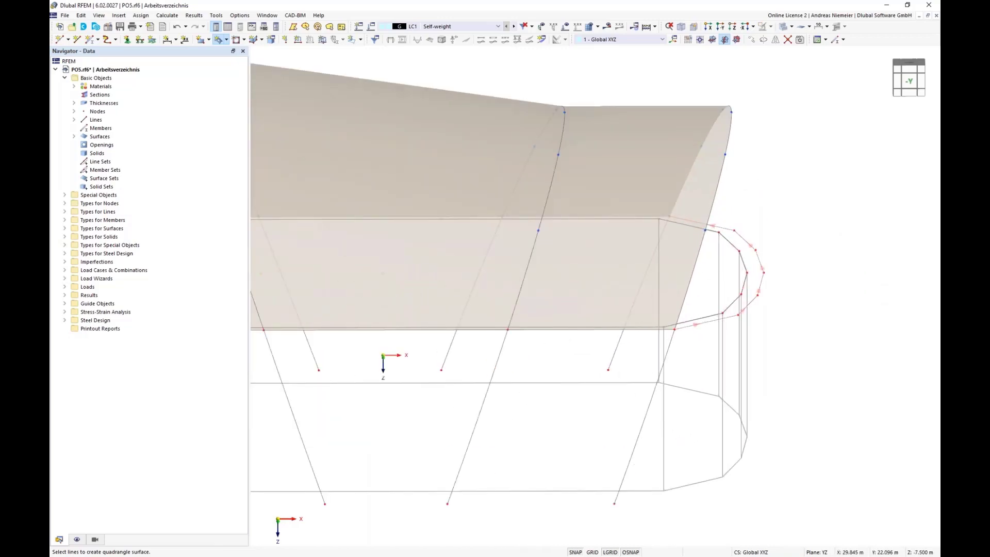
left_click(695, 283)
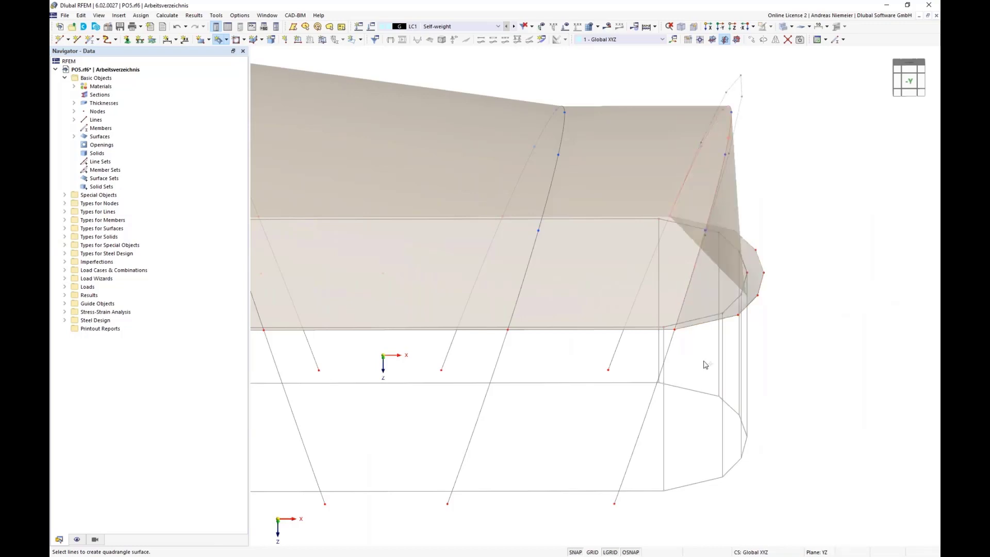
scroll(708, 320, "down", 3)
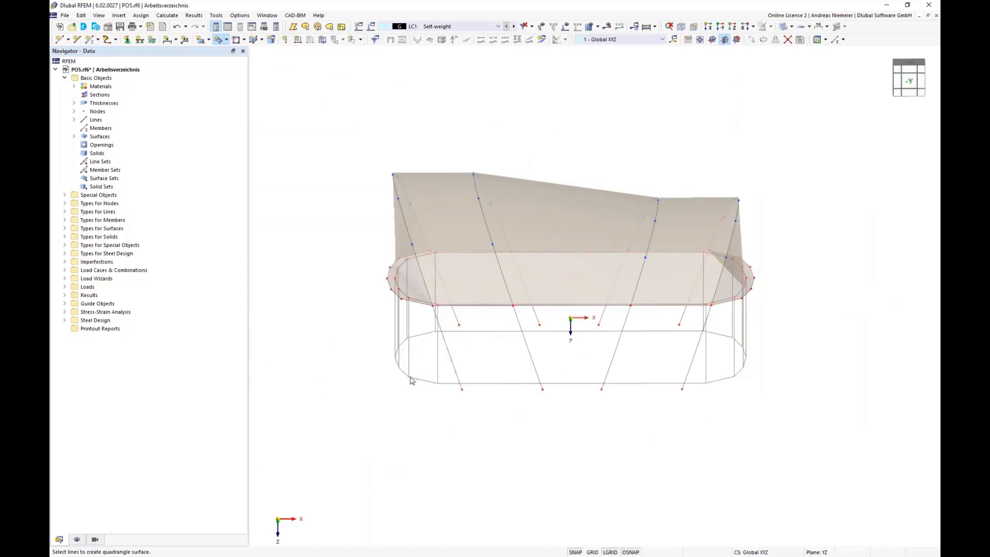
middle_click_drag(453, 424, 413, 396, "ctrl")
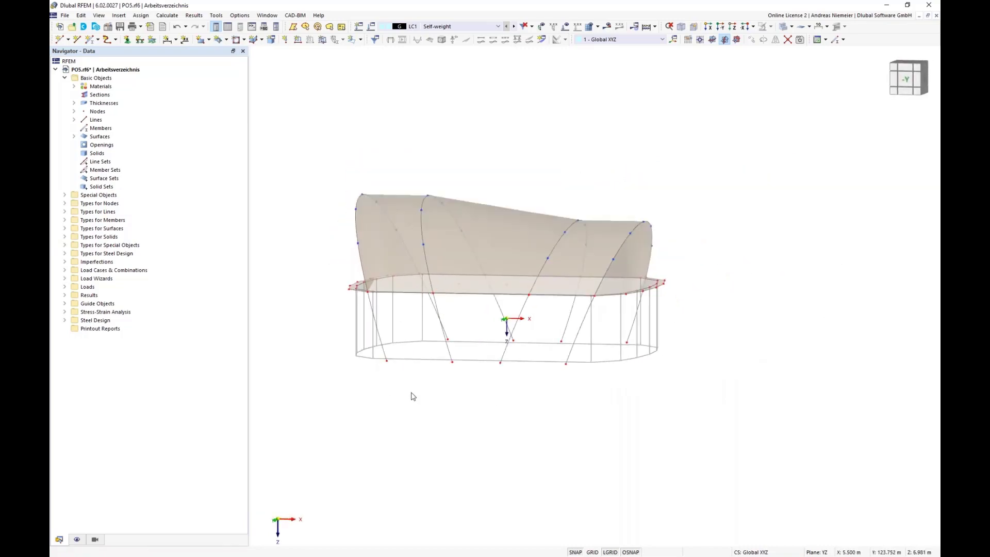
right_click(519, 394)
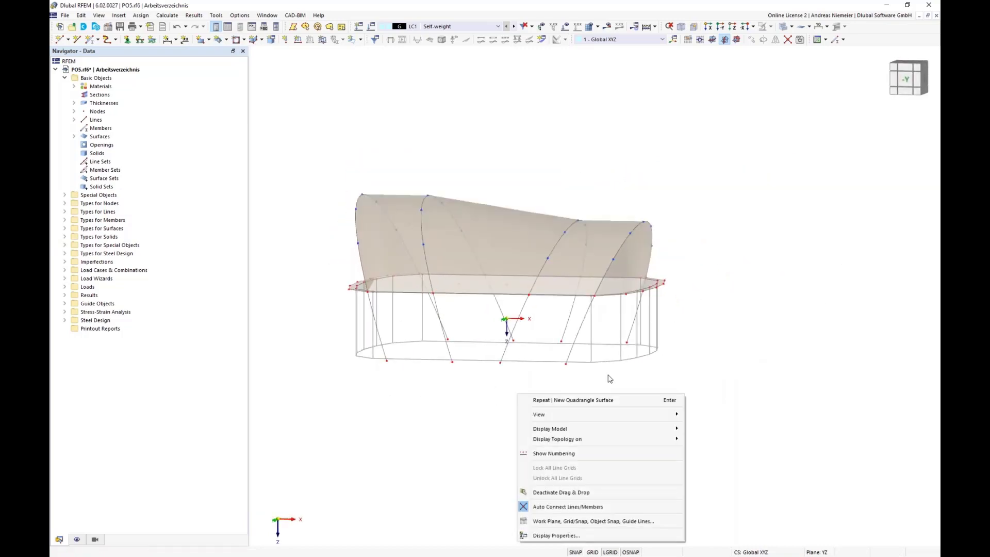
left_click(665, 220)
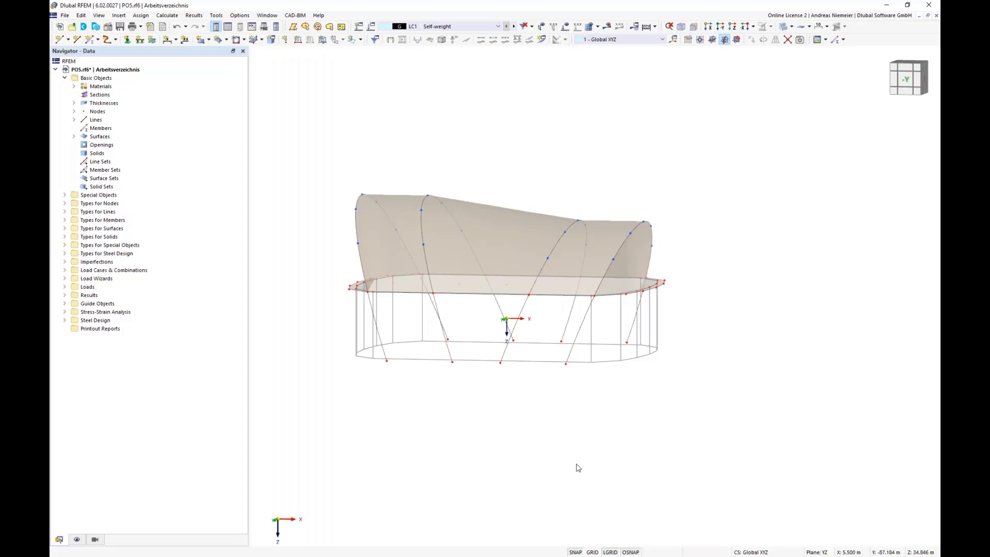
Set the mesh's target length of finite elements to 2 m and apply the settings to generate the mesh
middle_click_drag(518, 447, 538, 446, "ctrl")
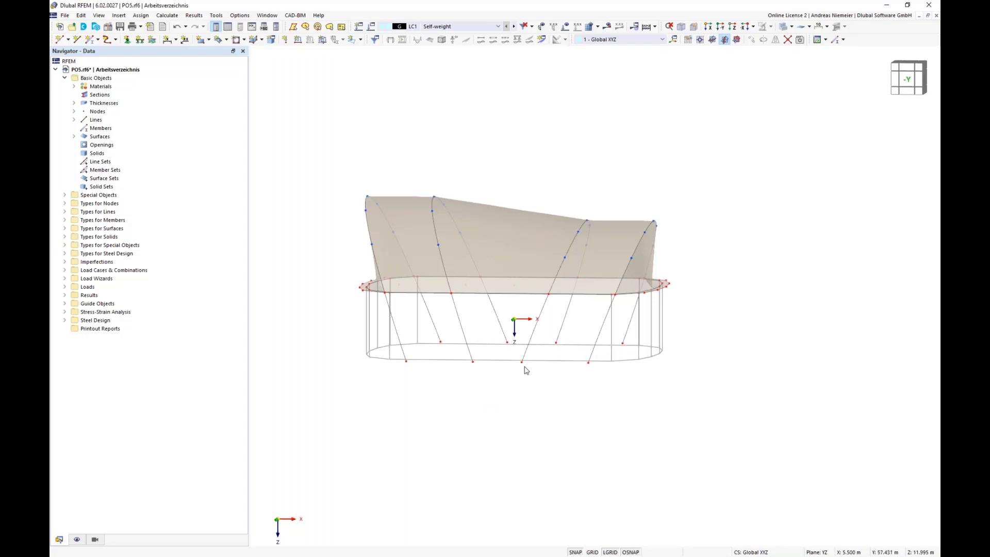
scroll(464, 253, "up", 3)
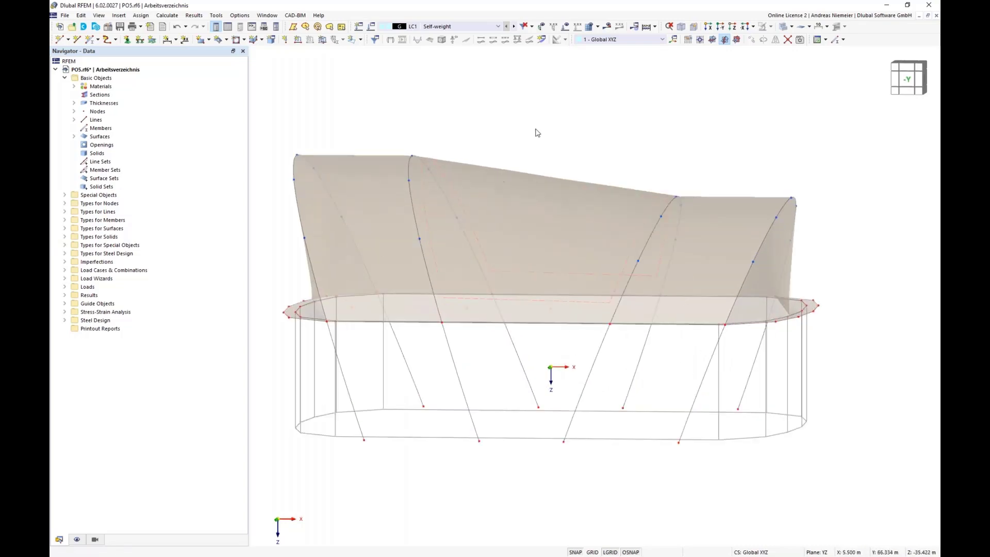
left_click(598, 27)
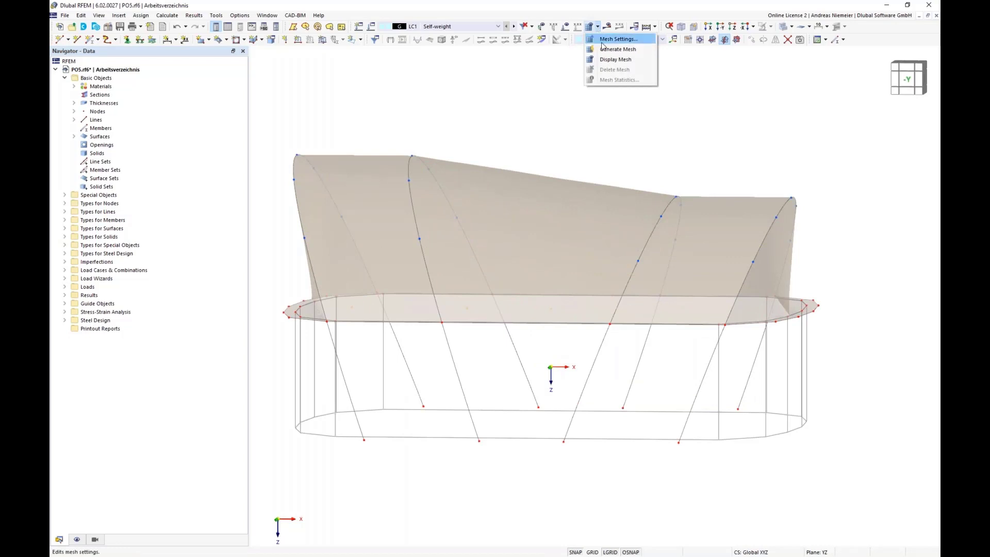
left_click(618, 39)
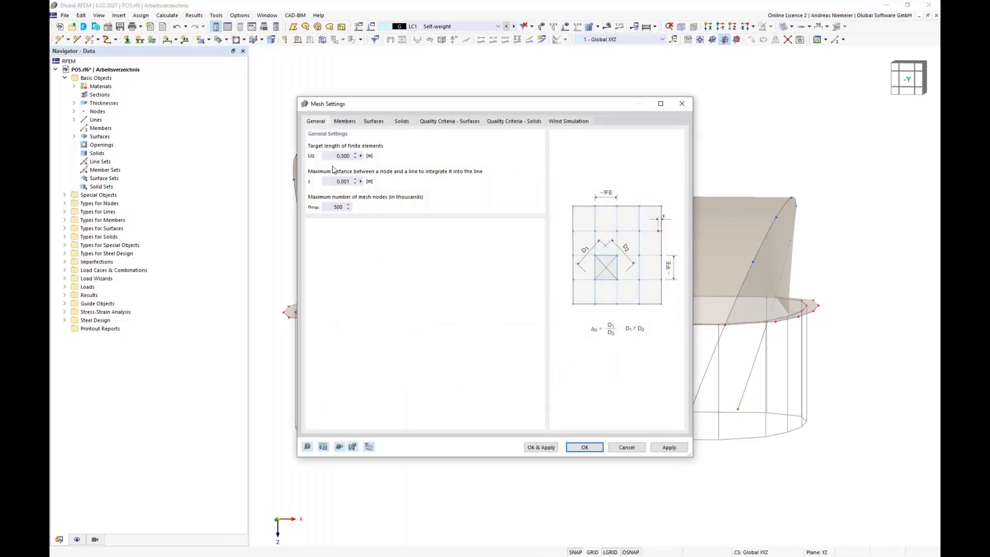
double_click(335, 156)
type("2")
left_click(544, 448)
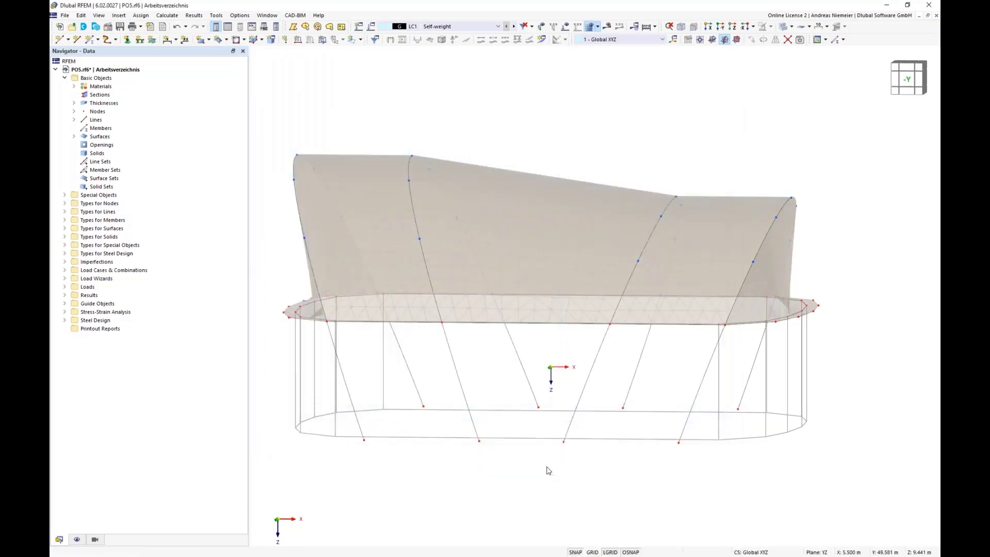
Display the model as wireframe and examine the membrane mesh at the dome's +X end
left_click(790, 26)
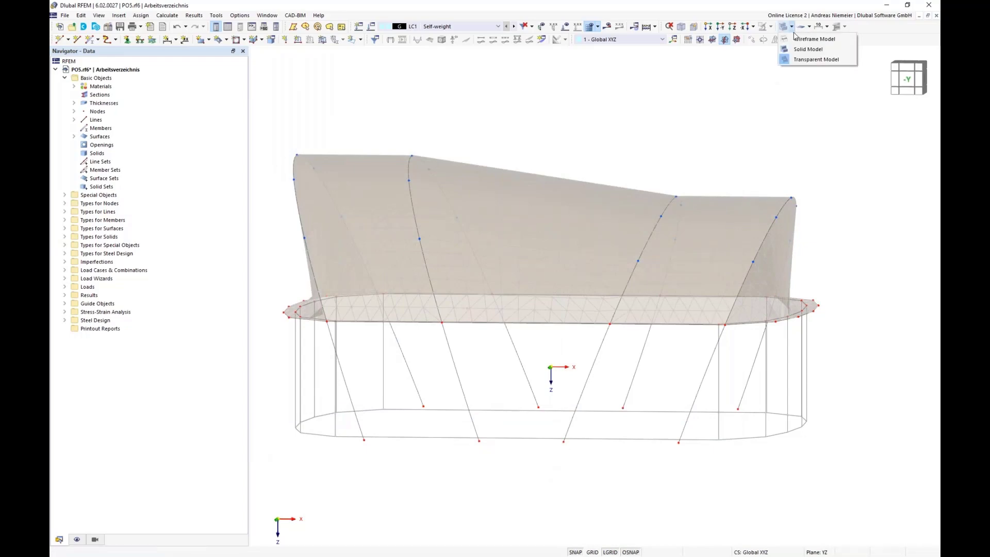
left_click(810, 39)
middle_click_drag(753, 123, 467, 390)
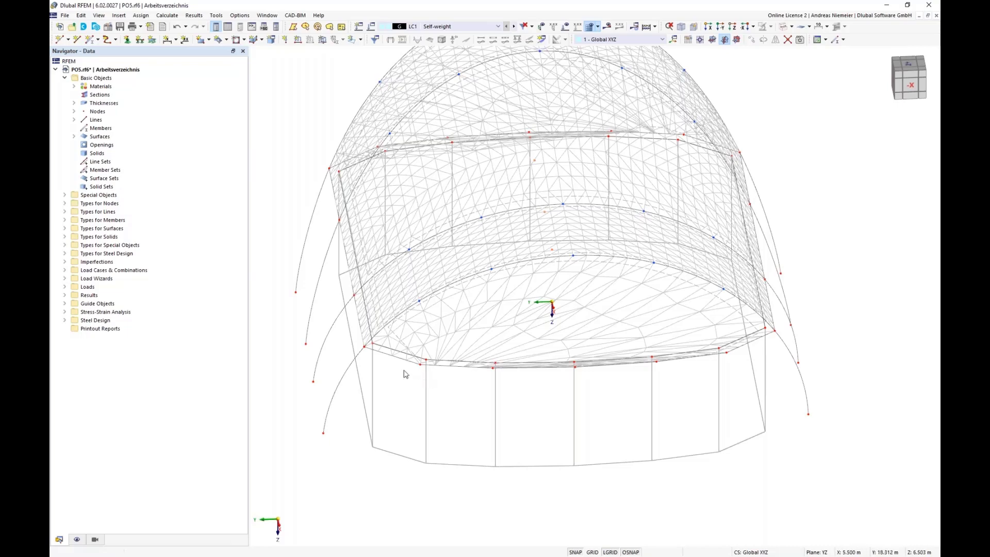
scroll(388, 355, "up", 5)
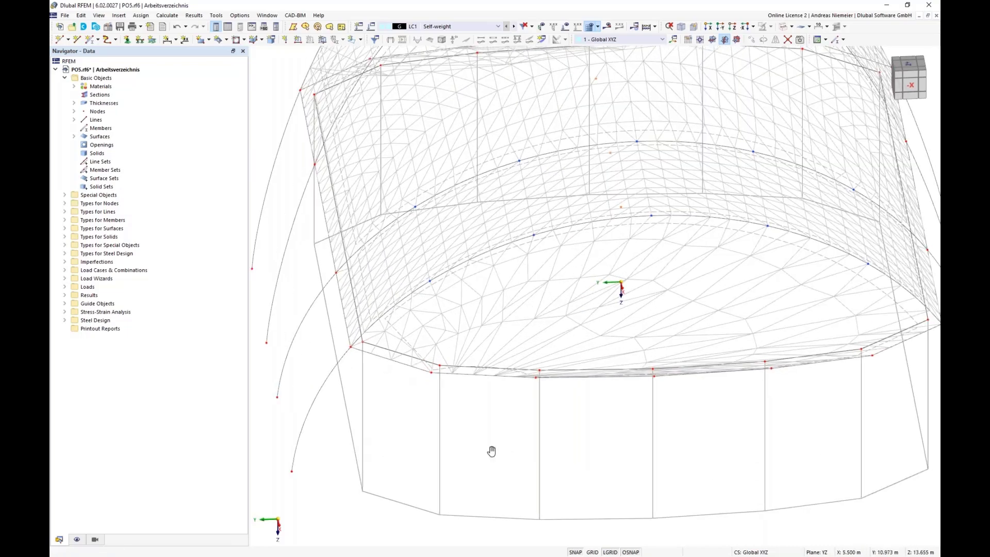
scroll(454, 452, "down", 1)
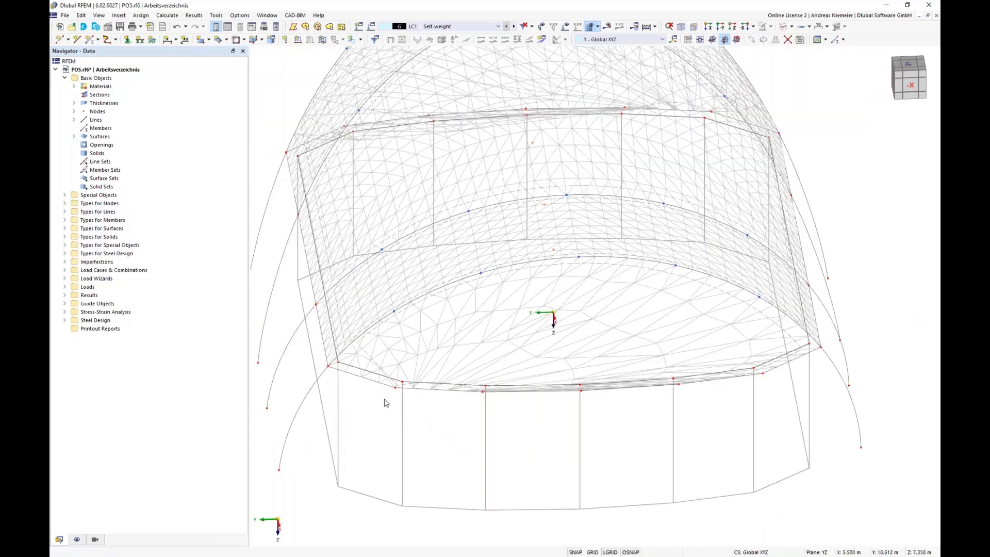
Redefine the corner nodes of the quadrangle membrane at the dome's +X end as 64, 26, 28 and 63, accepting the mesh deletion
double_click(368, 368)
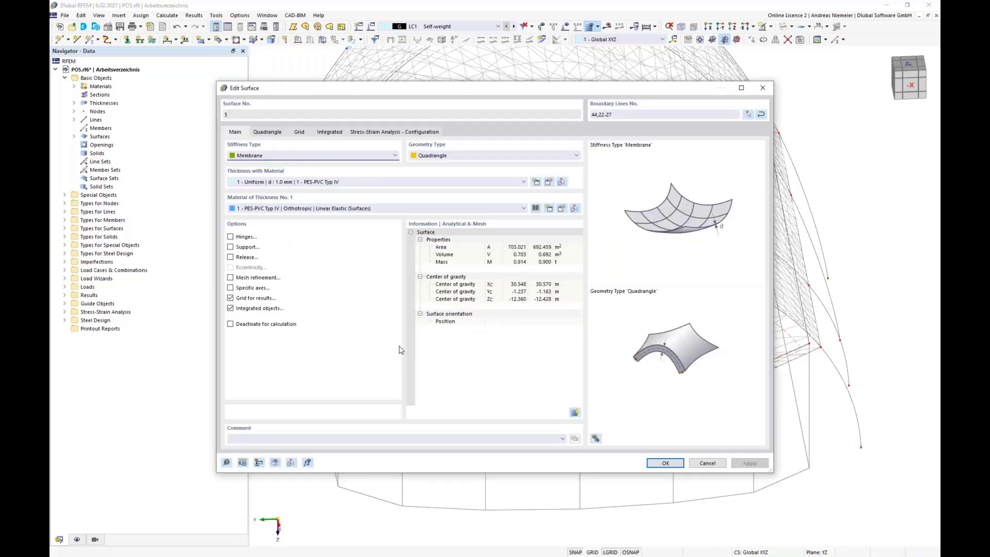
left_click(268, 133)
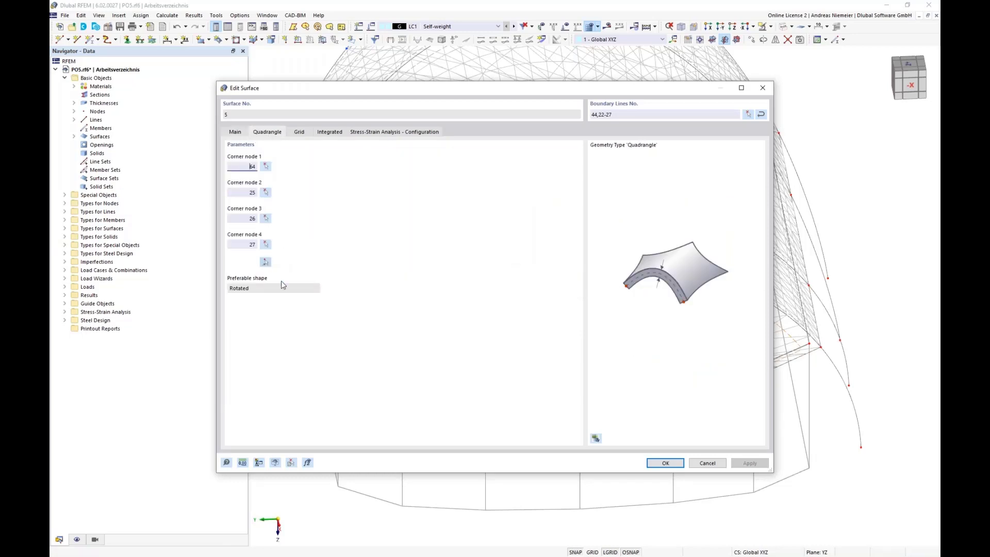
left_click(265, 262)
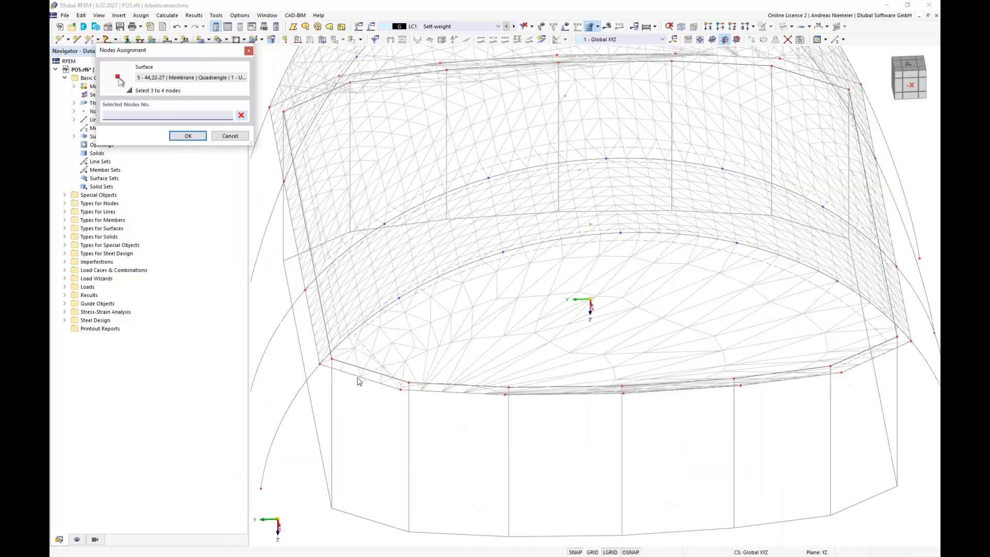
scroll(338, 372, "up", 1)
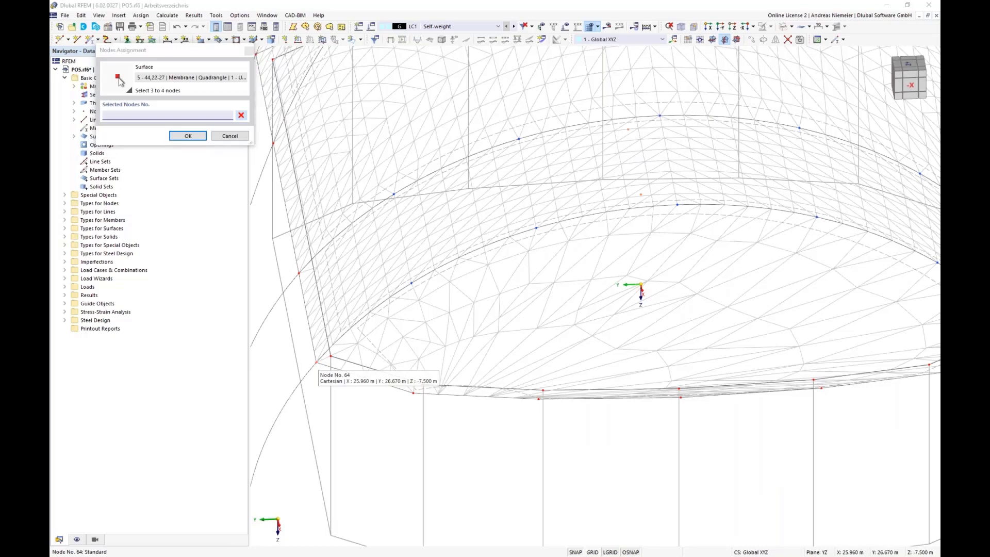
left_click(316, 362)
left_click(539, 398)
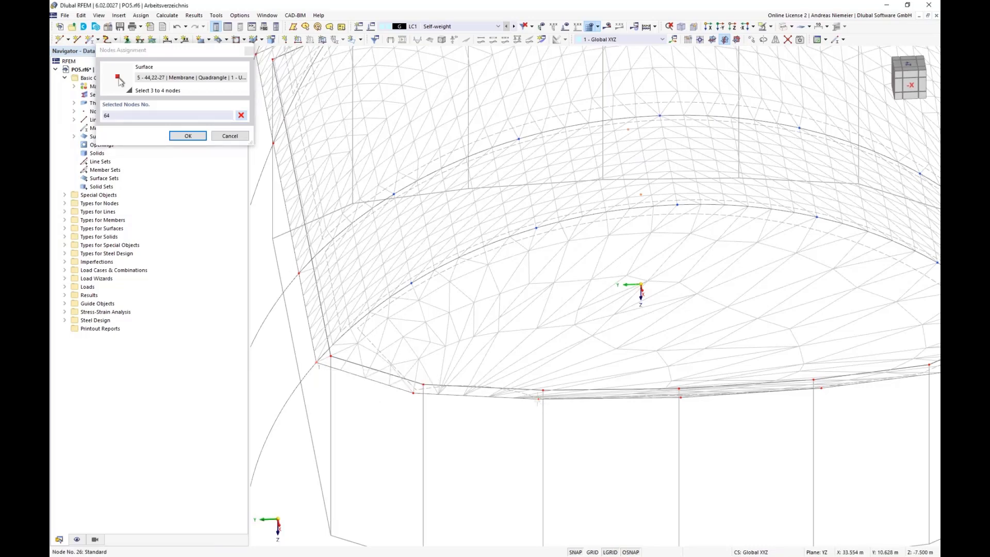
scroll(437, 409, "down", 2)
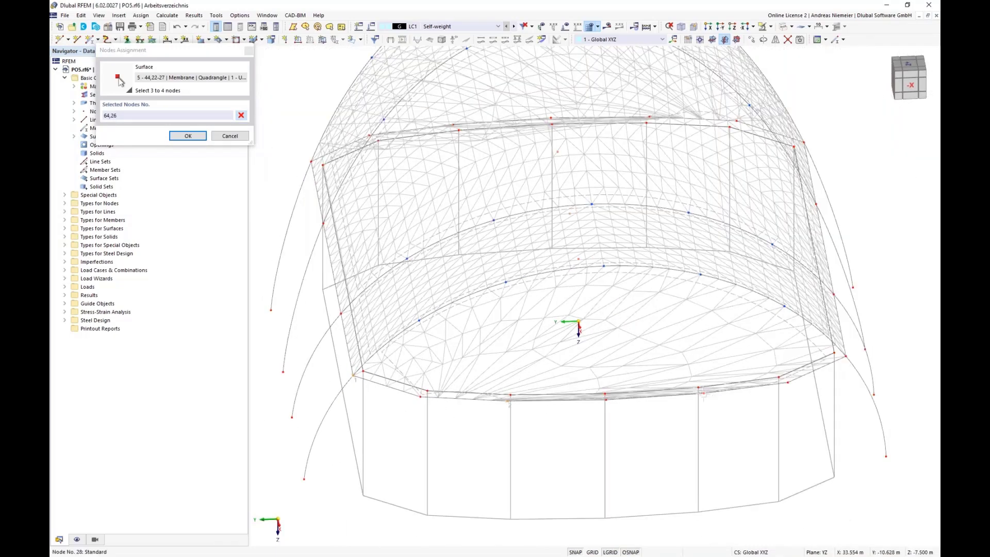
left_click(707, 395)
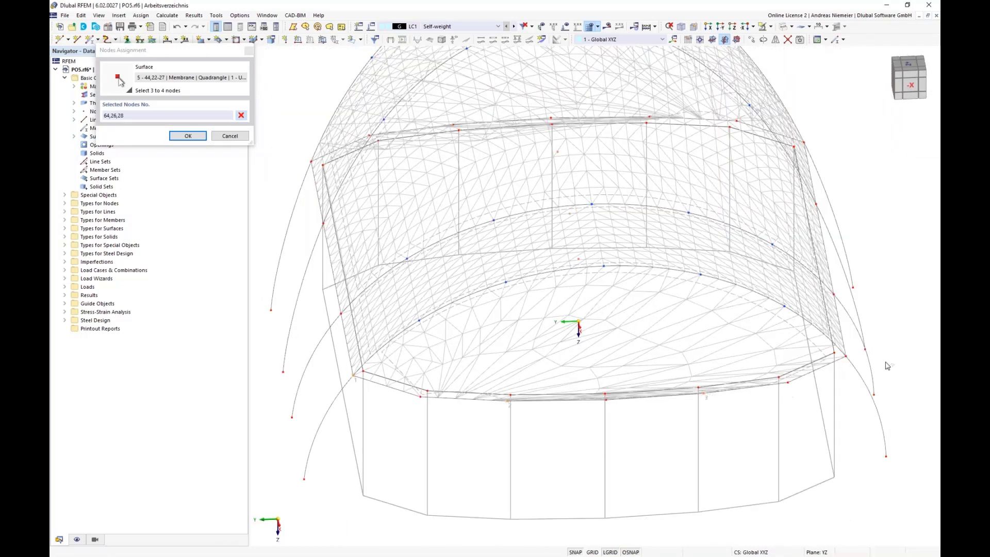
left_click(809, 425)
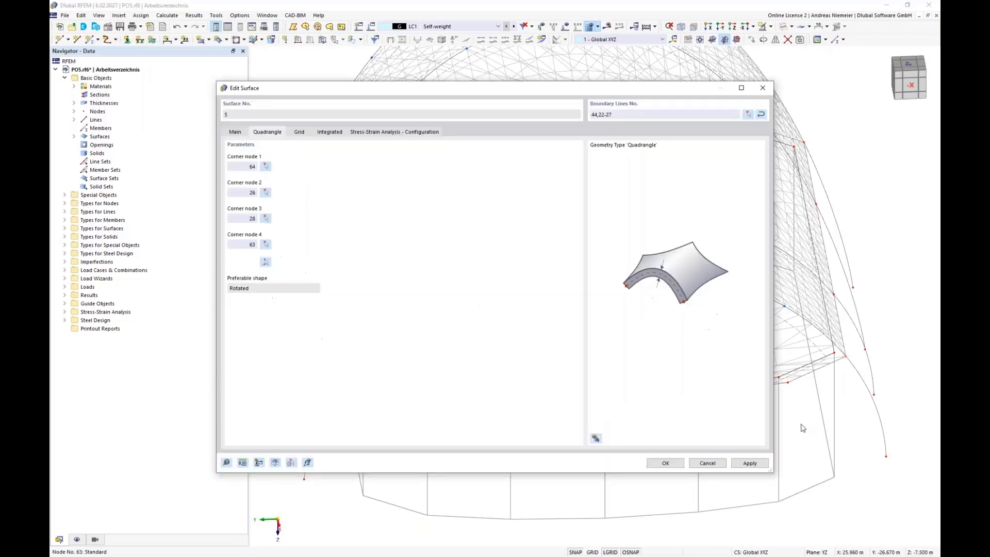
left_click(669, 467)
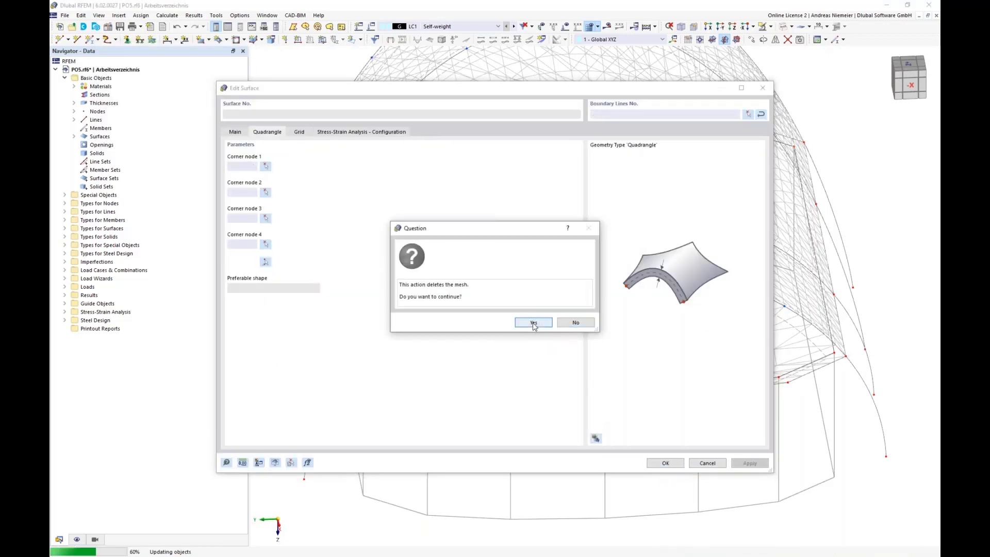
left_click(533, 323)
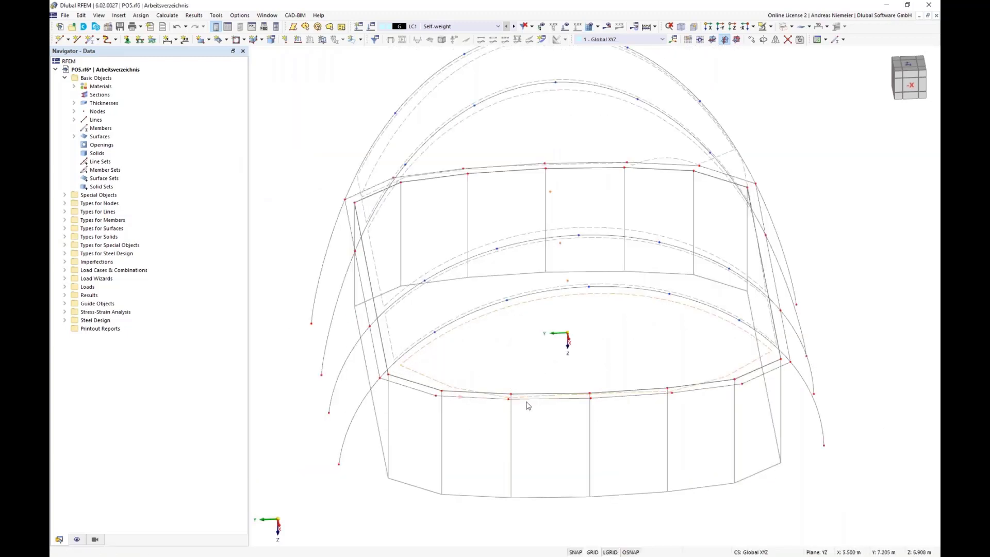
Redefine the corner nodes of the quadrangle membrane at the dome's -X end as 72, 19, 21 and 73
scroll(513, 356, "down", 3)
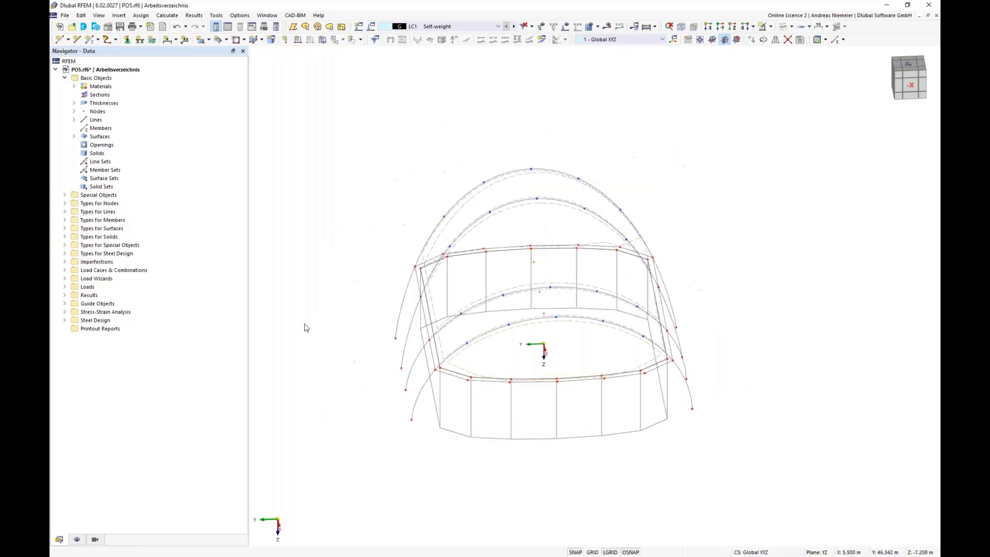
middle_click_drag(305, 327, 444, 381, "ctrl")
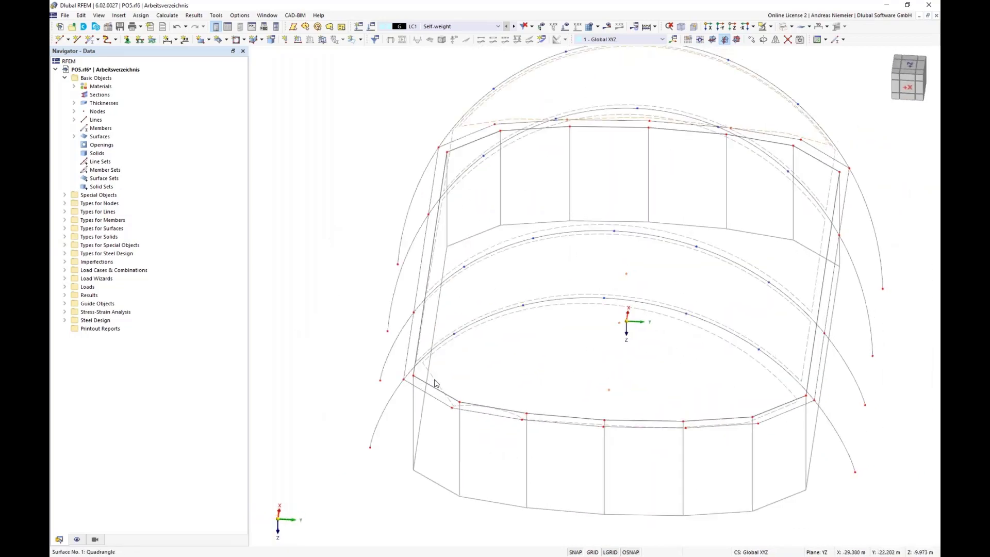
double_click(404, 336)
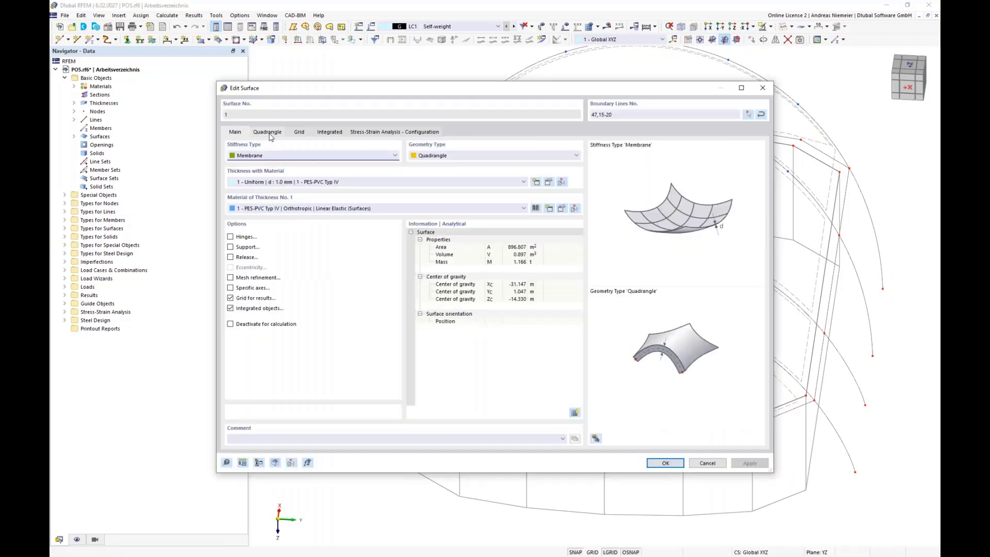
left_click(267, 132)
left_click(269, 262)
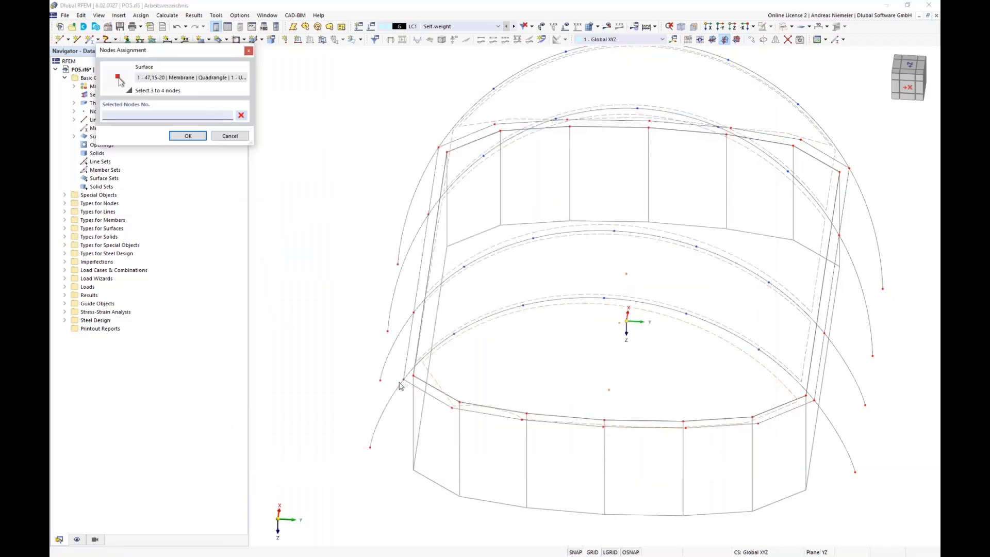
left_click(404, 380)
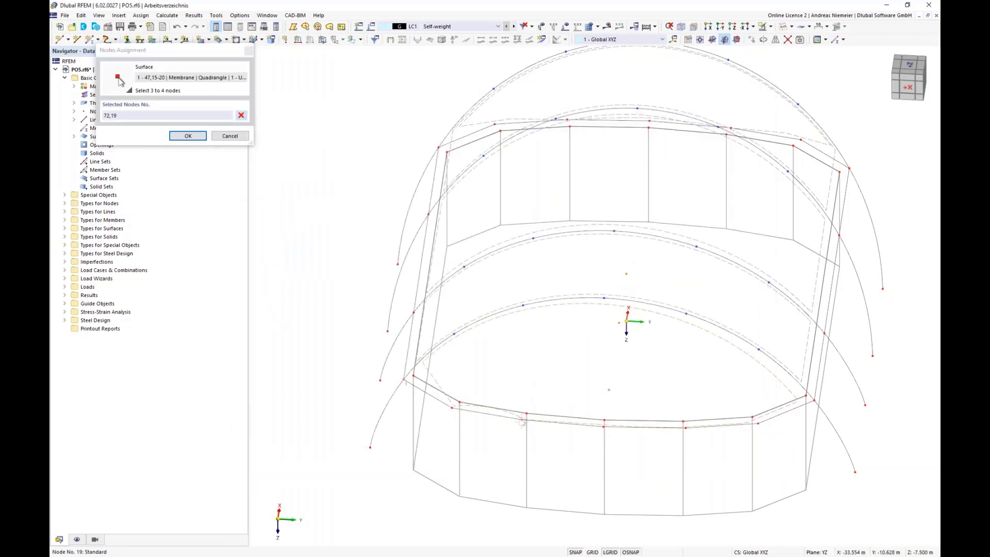
left_click(685, 427)
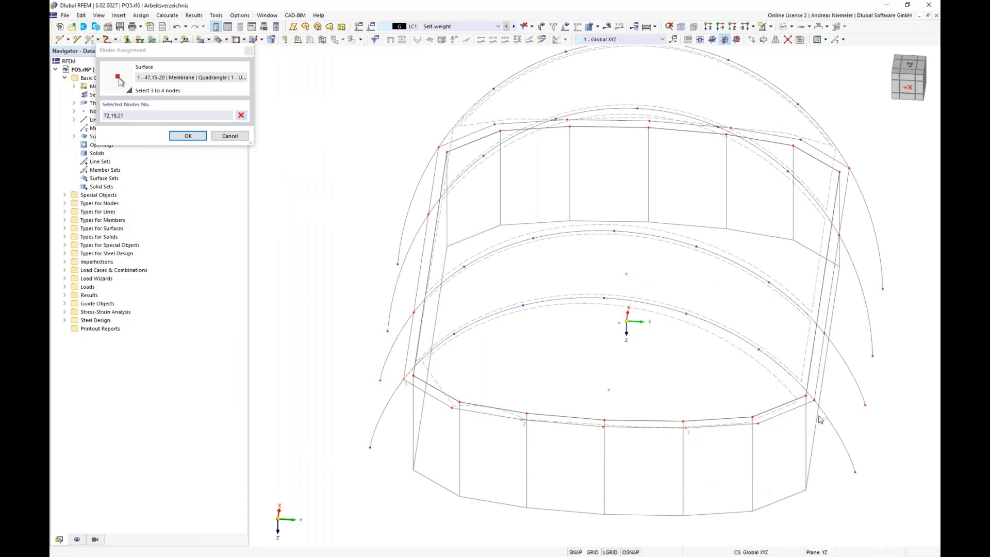
left_click(716, 493)
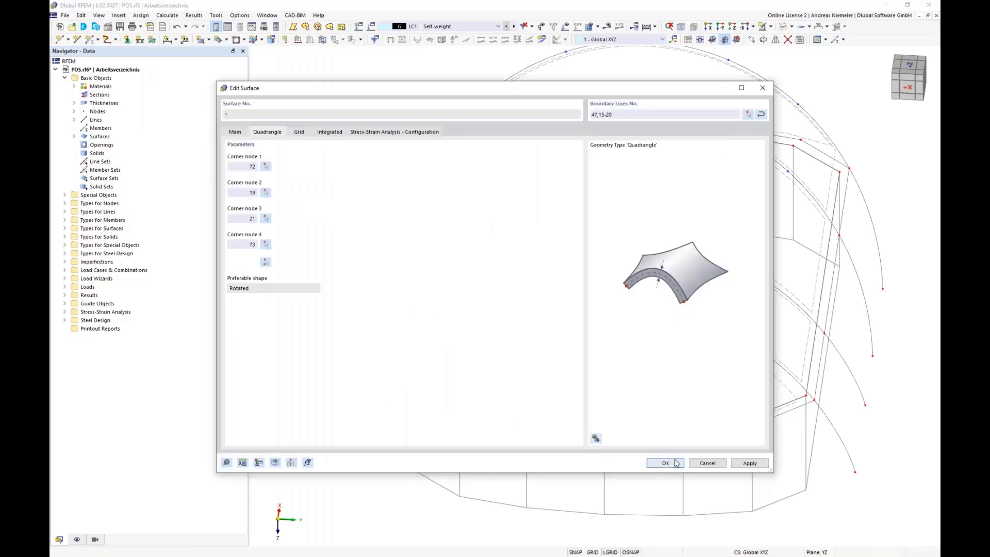
left_click(666, 463)
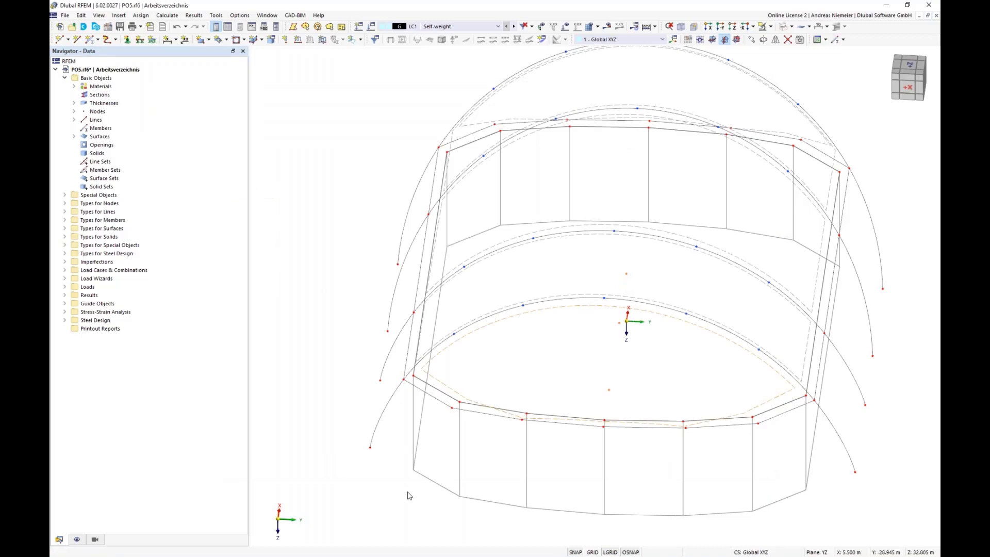
Regenerate the mesh with the redefined end membranes and examine it over the whole dome
right_click(338, 370)
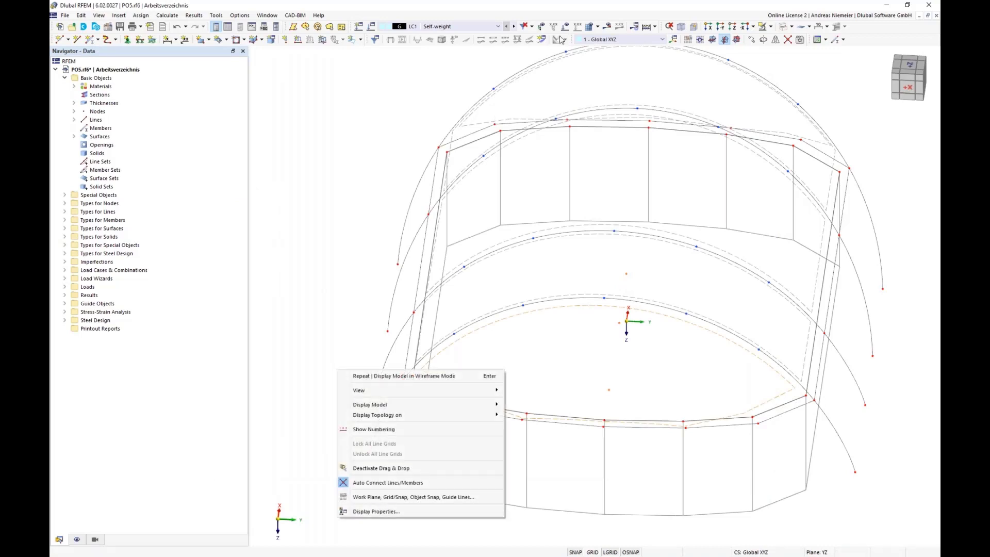
left_click(590, 32)
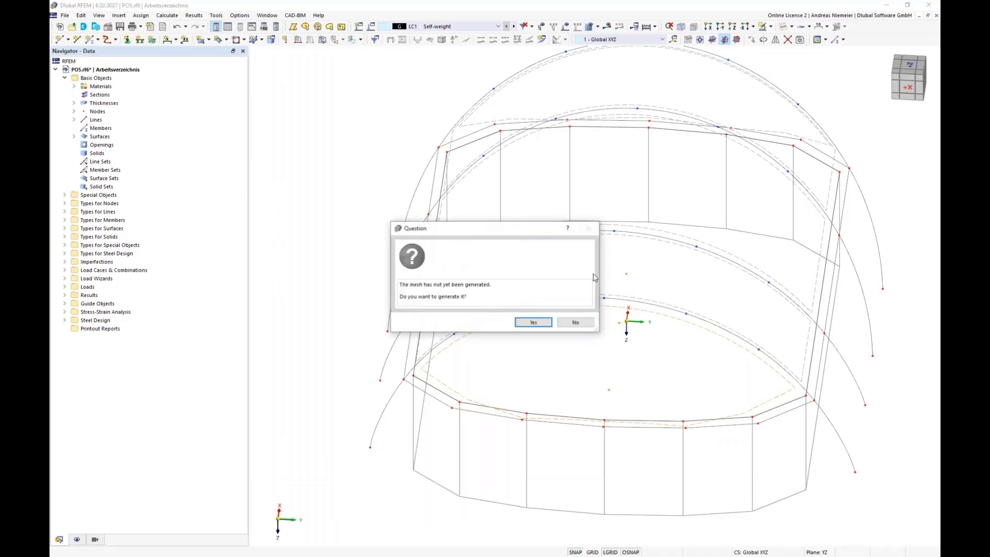
left_click(533, 322)
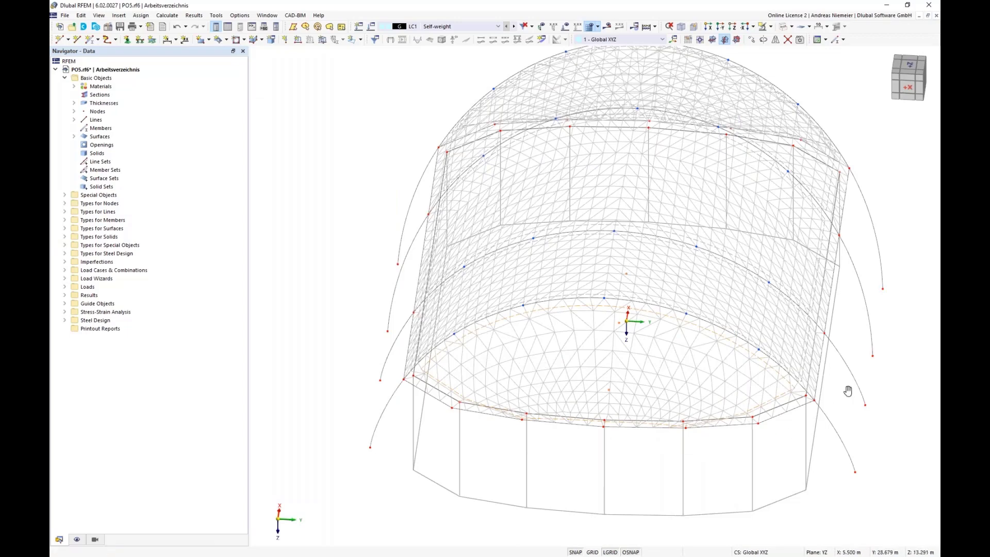
middle_click_drag(846, 393, 577, 351)
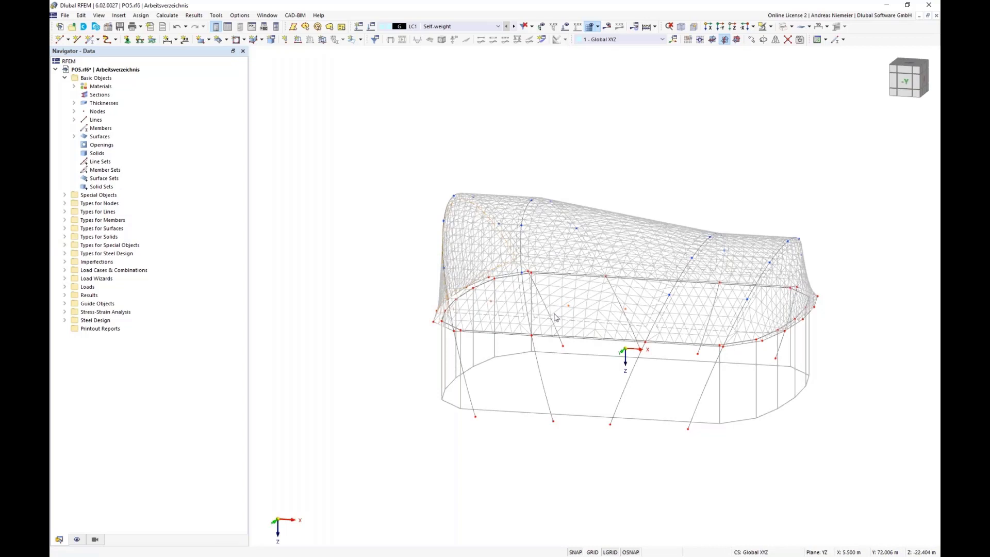
Restrict the active visibility to surfaces of material PES-PVC Typ IV, including their associated lines and nodes
left_click(95, 540)
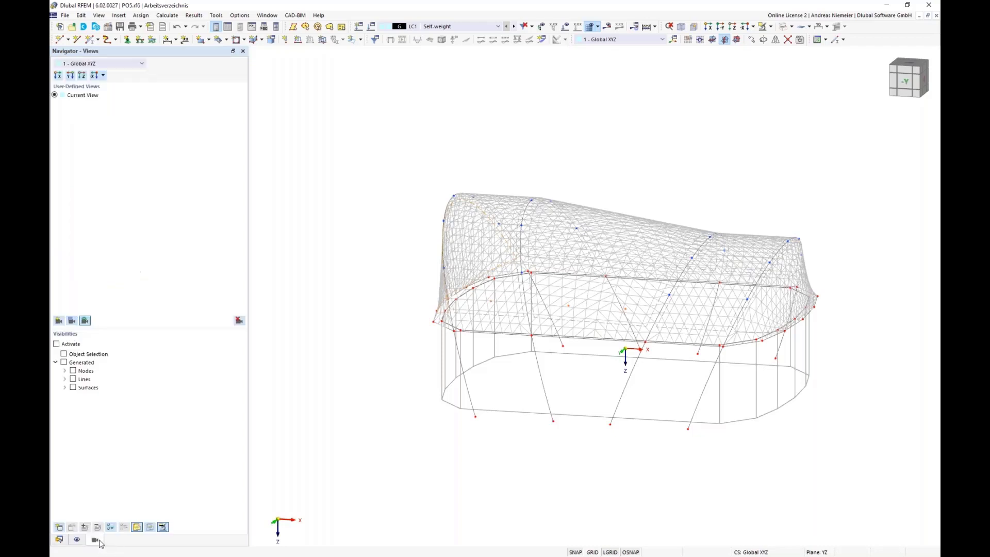
left_click(64, 388)
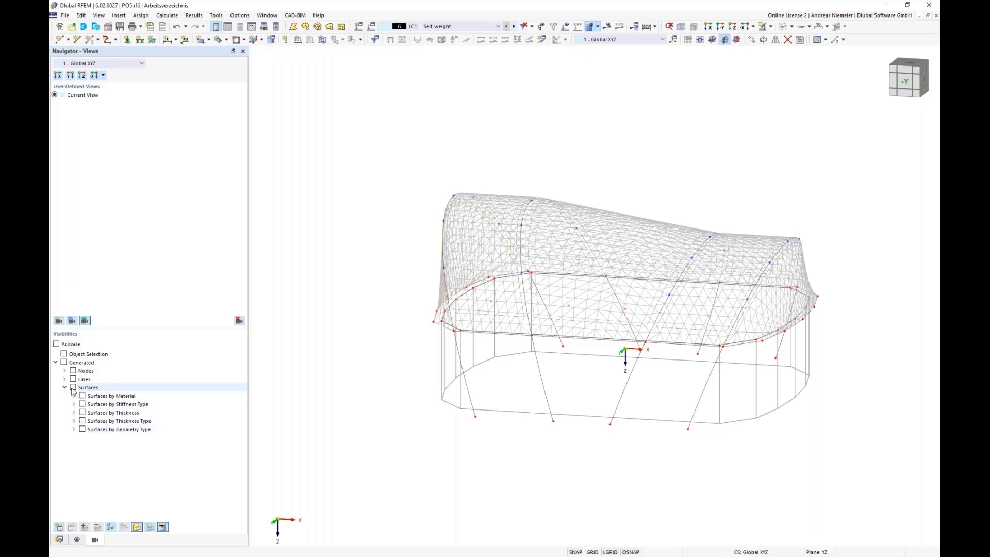
left_click(72, 388)
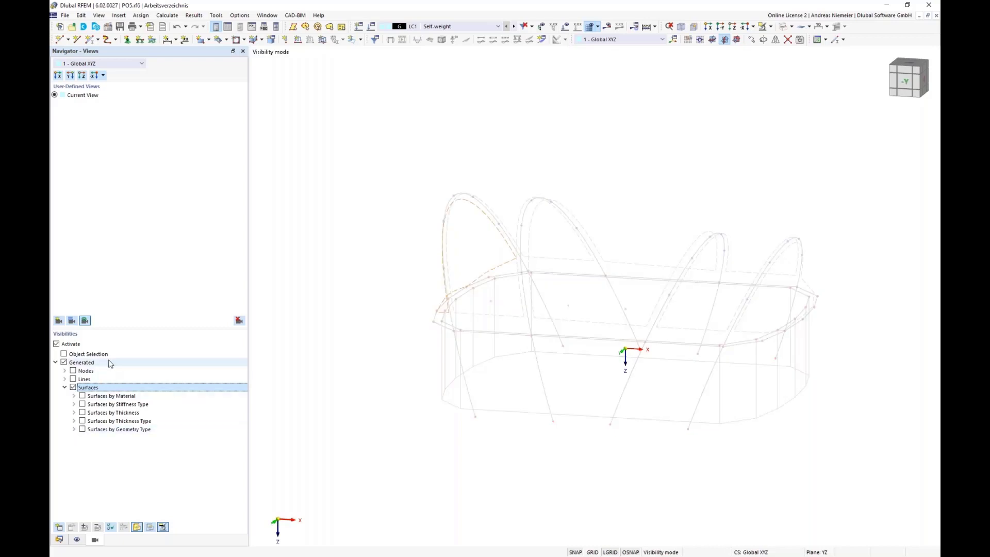
left_click(75, 396)
left_click(91, 405)
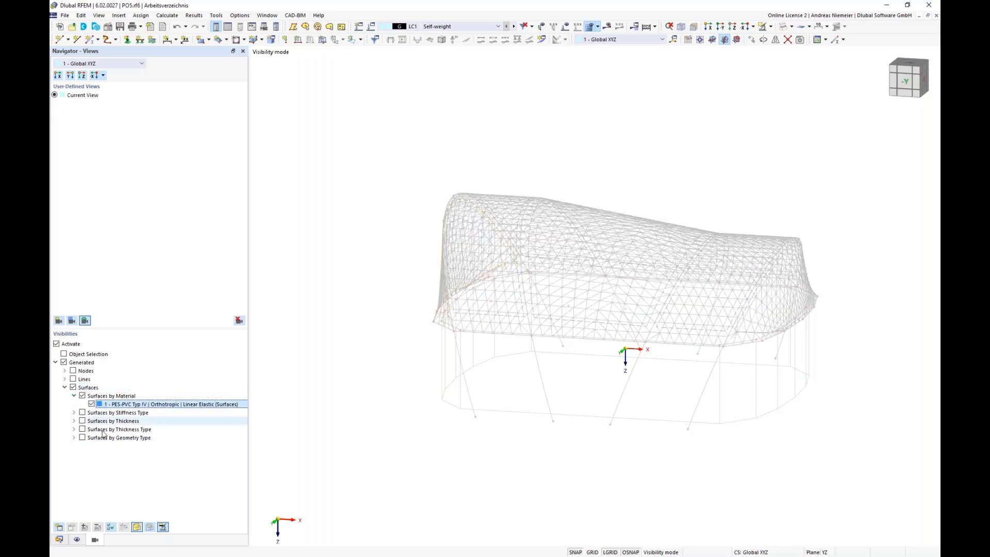
left_click(164, 527)
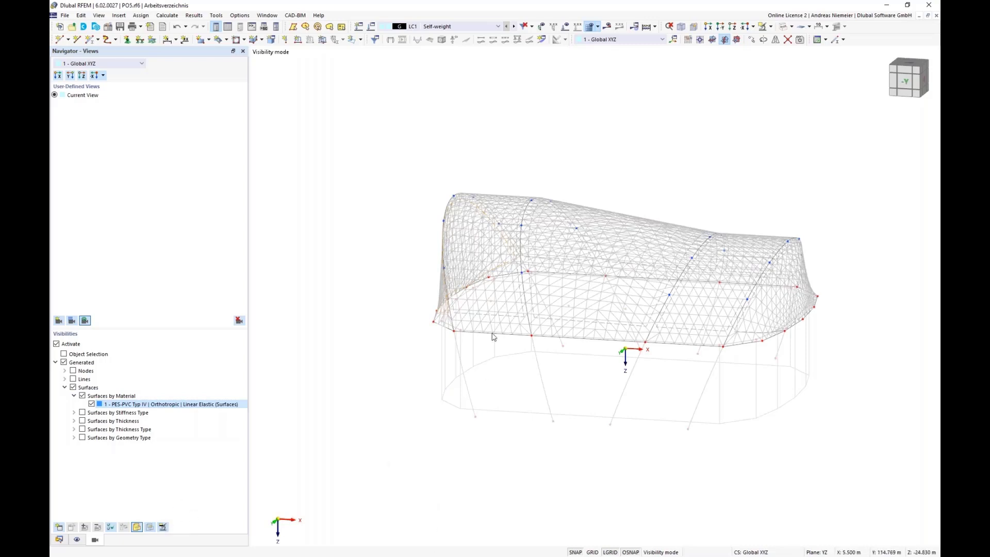
Assign the Hinged line support to all lines of the visible membranes, accepting the mesh deletion
middle_click_drag(590, 450, 489, 451)
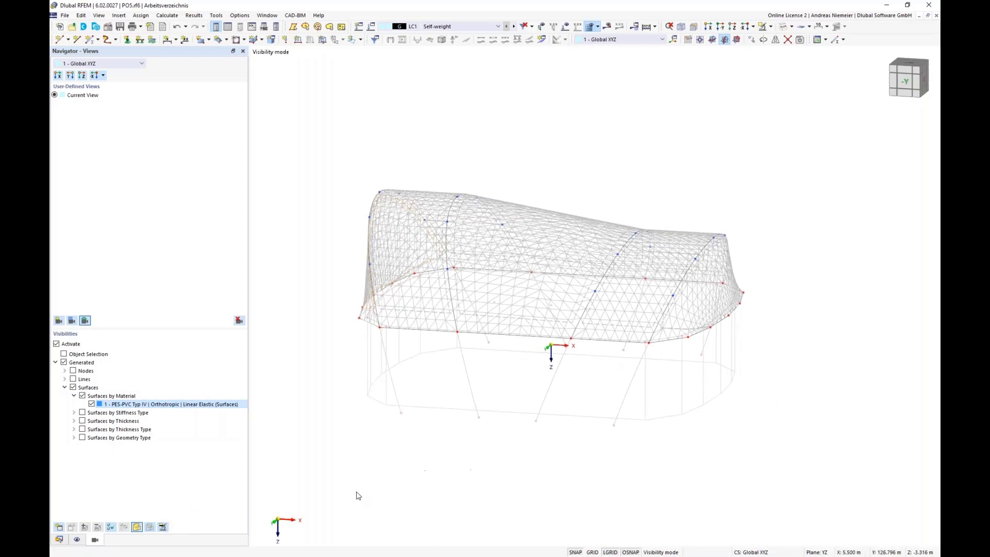
left_click(59, 540)
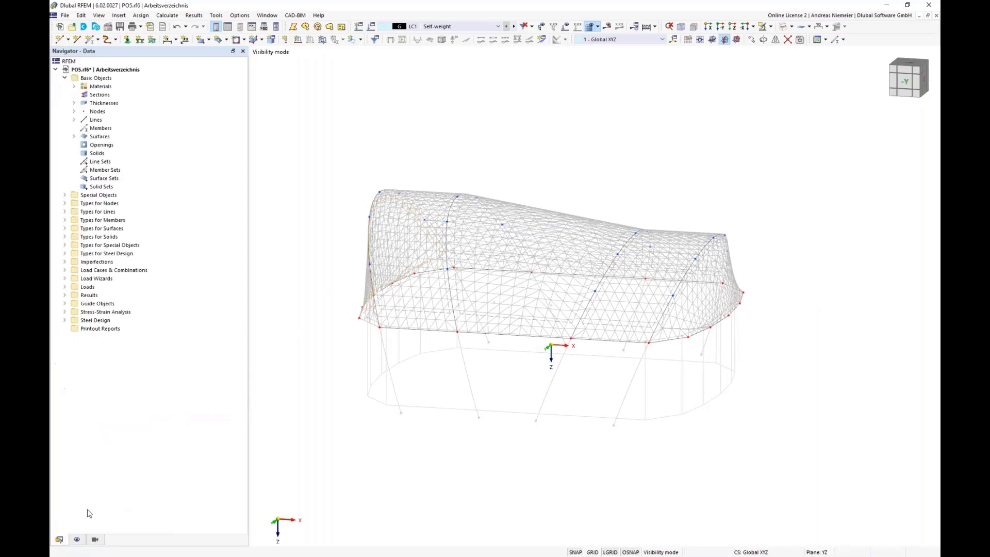
left_click(139, 39)
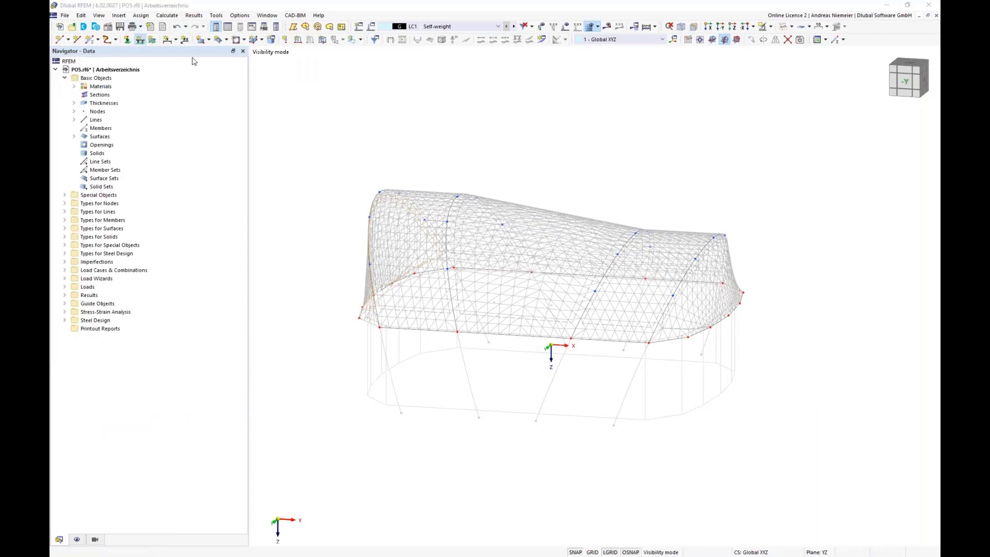
left_click(533, 365)
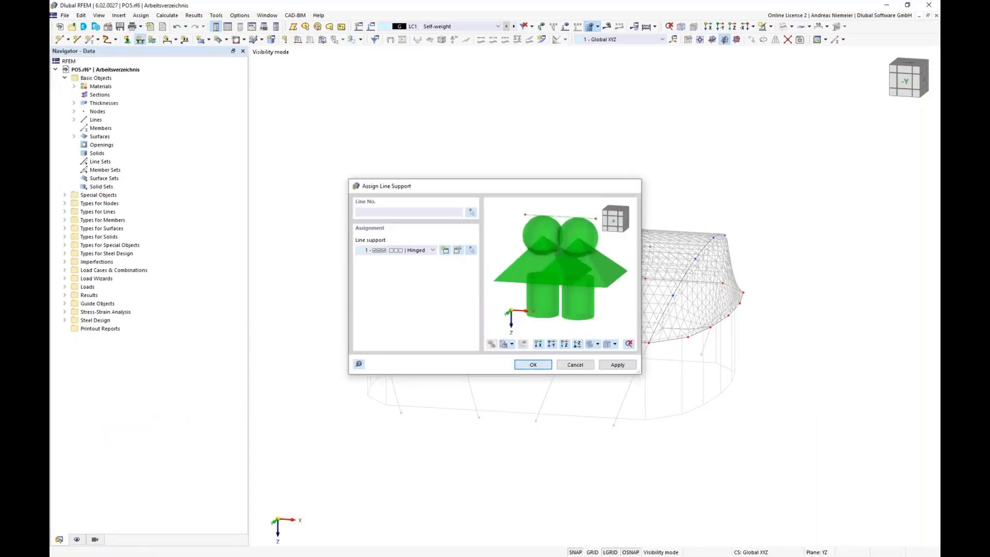
left_click_drag(379, 199, 797, 368)
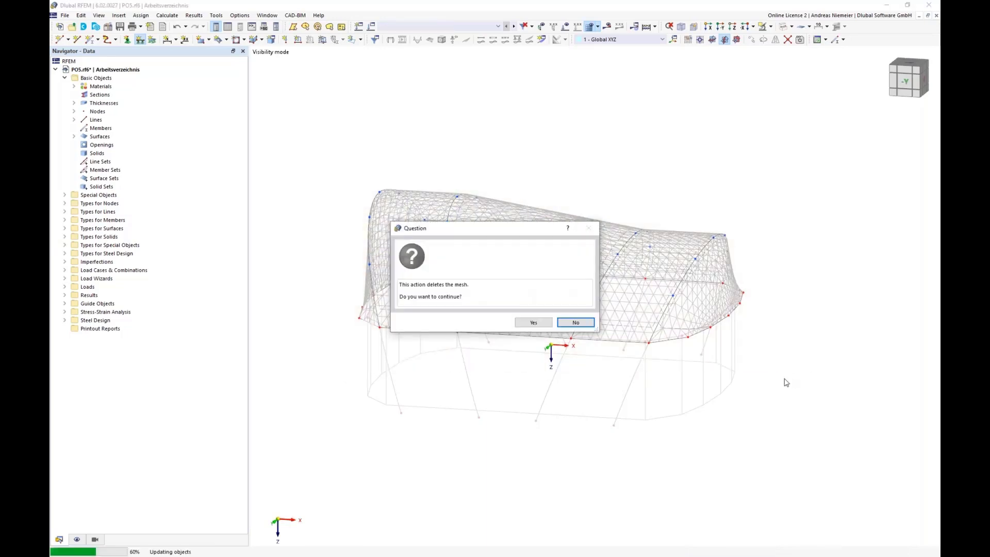
left_click(536, 323)
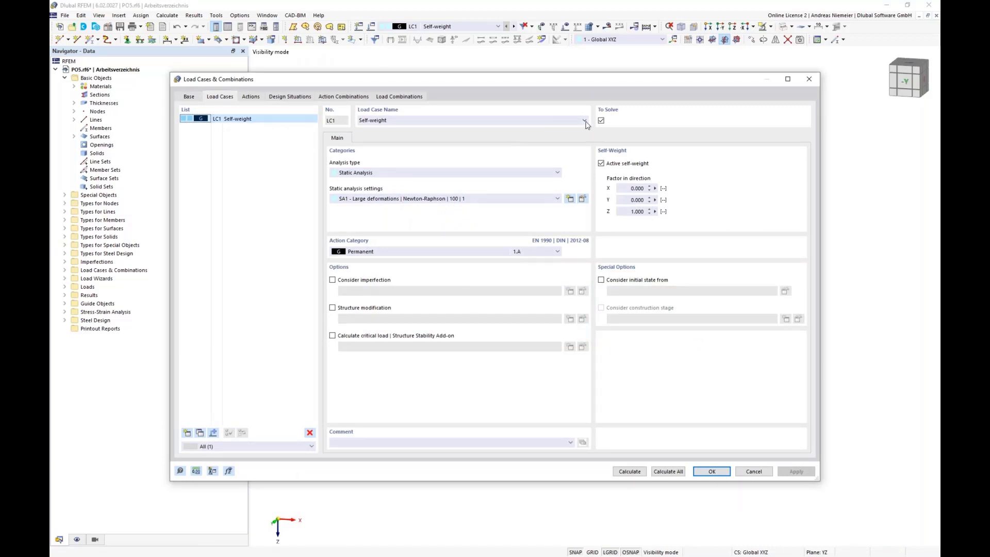
Rename load case LC1 to Prestress, set its action category to Prestress and deactivate the self-weight
left_click(547, 119)
double_click(355, 118)
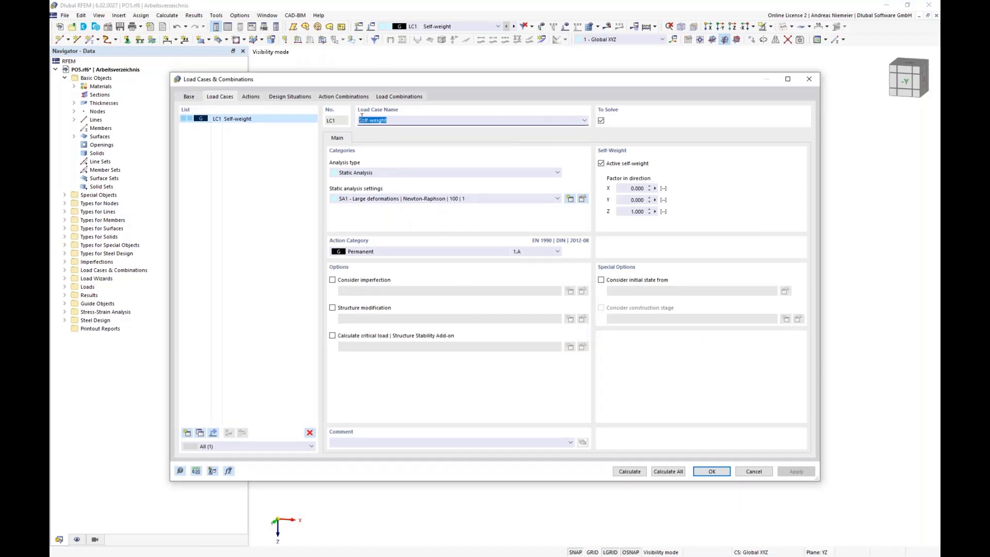
type("Prestress")
left_click(361, 251)
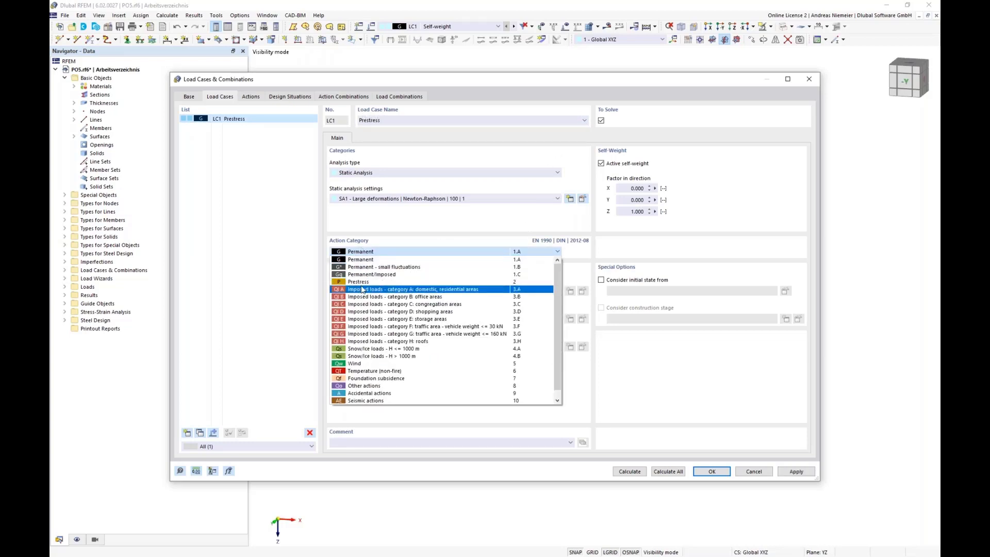
left_click(364, 283)
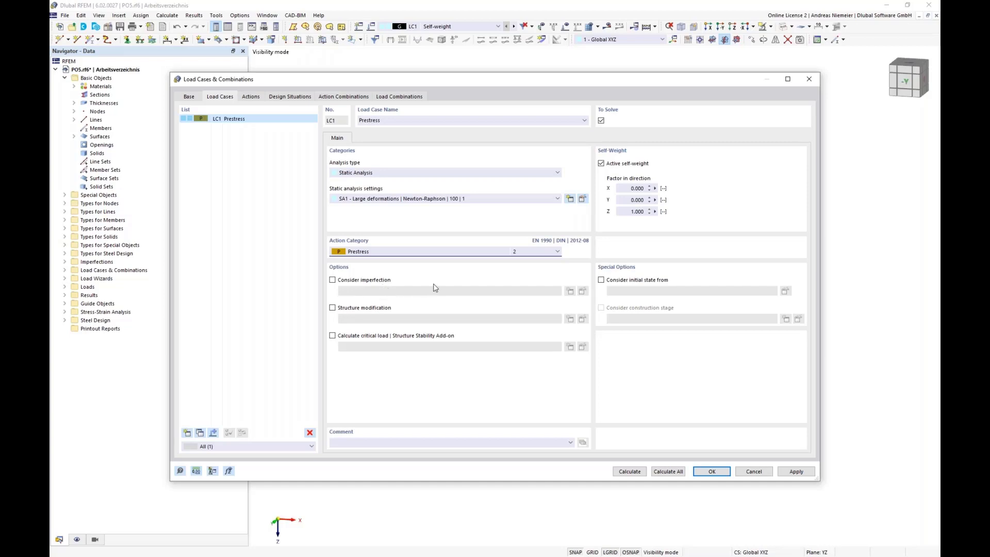
left_click(601, 164)
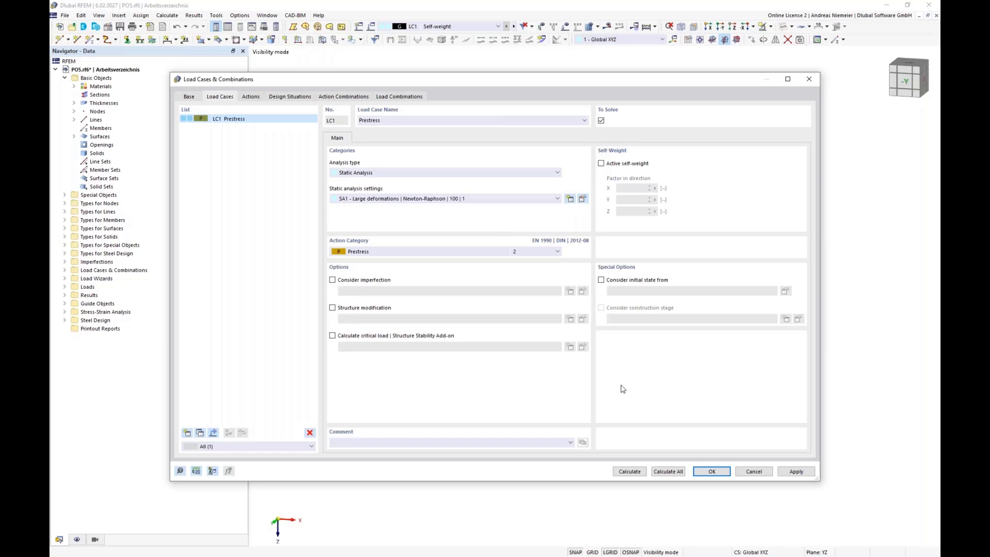
left_click(712, 472)
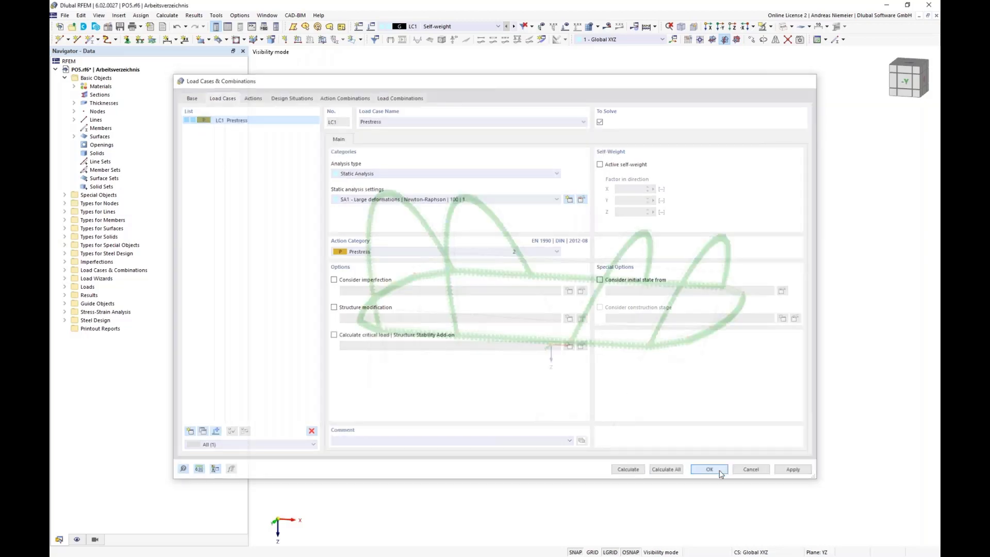
Start a new uniform surface load of type Form-Finding in LC1 with the Standard calculation method and Force definition
left_click(323, 41)
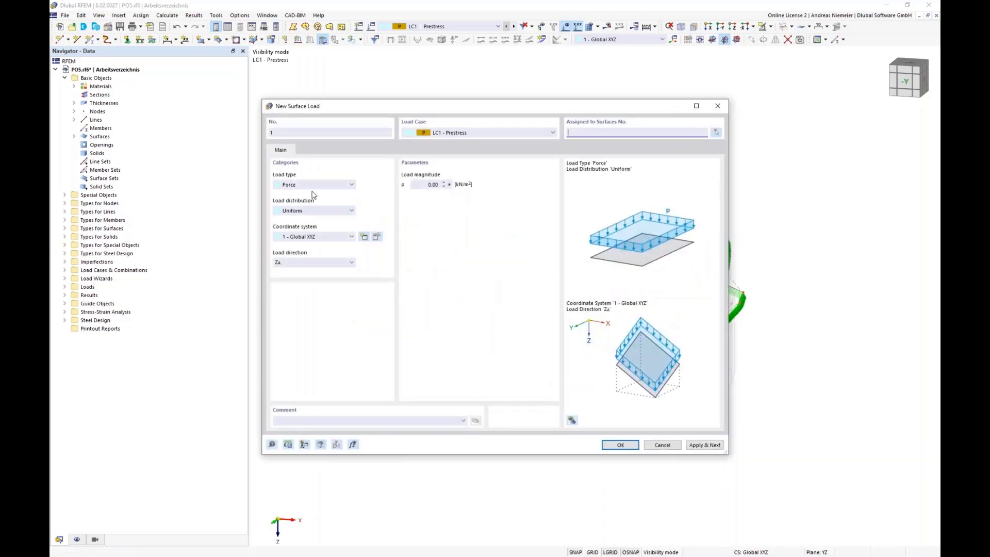
left_click(314, 185)
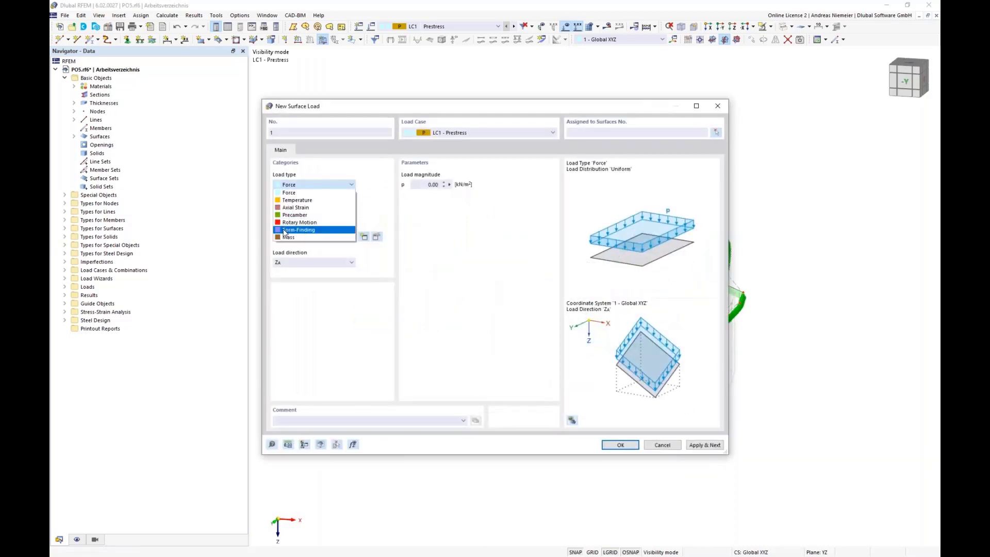
left_click(298, 230)
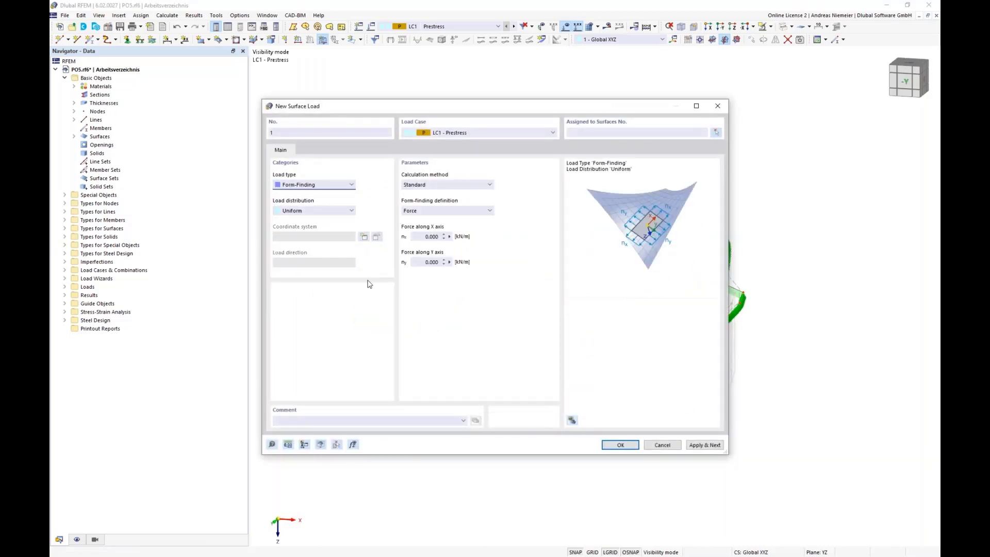
left_click(446, 185)
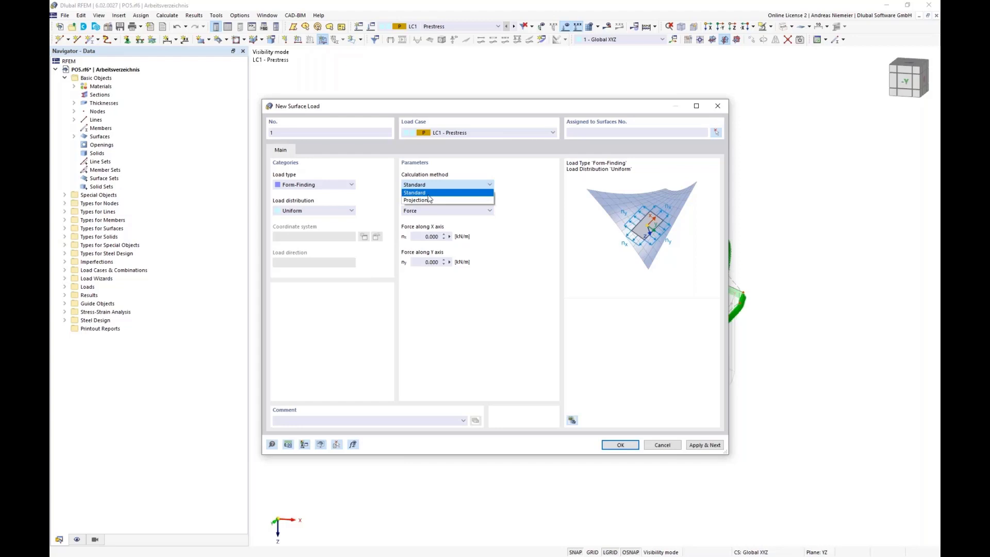
left_click(428, 195)
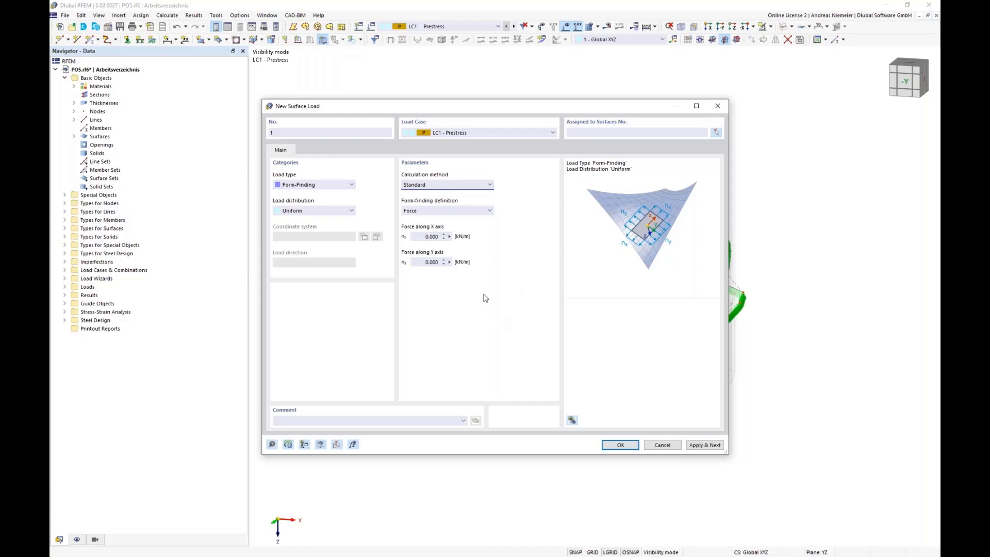
left_click(421, 211)
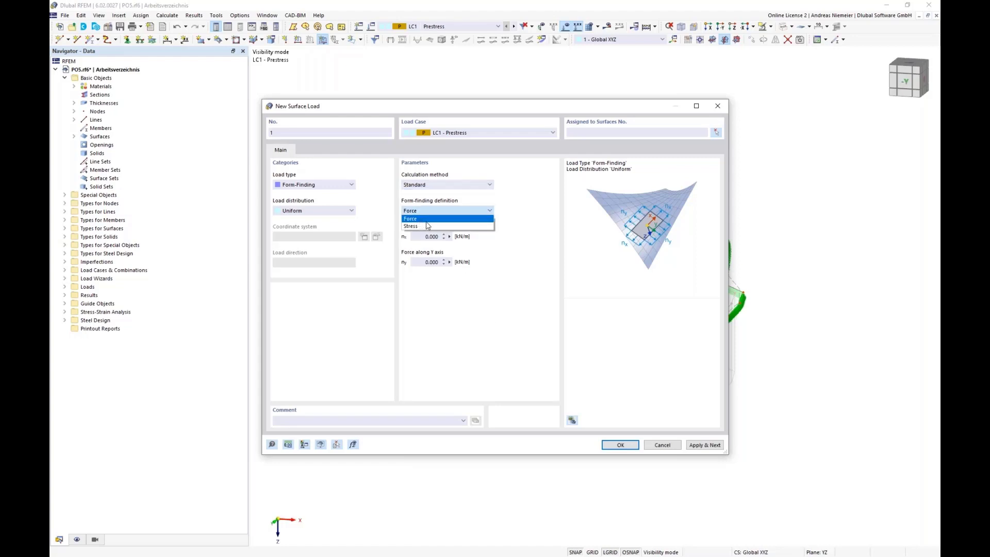
left_click(426, 222)
Set the form-finding forces along X and Y to 1 kN/m each and assign the load to membrane surfaces 1-5
left_click(422, 236)
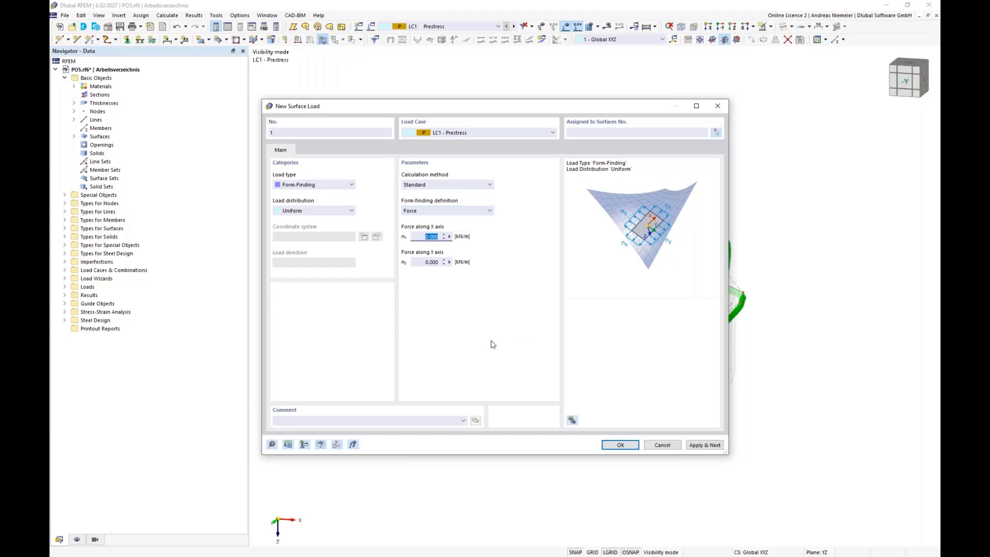
type("1")
key("Tab")
type("1")
left_click(621, 445)
left_click_drag(746, 324, 354, 130)
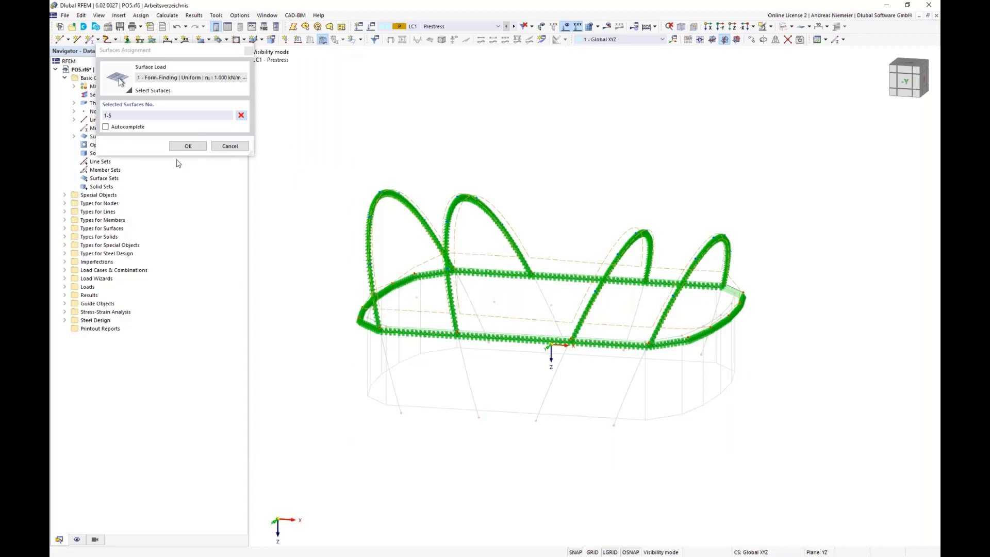
left_click(188, 146)
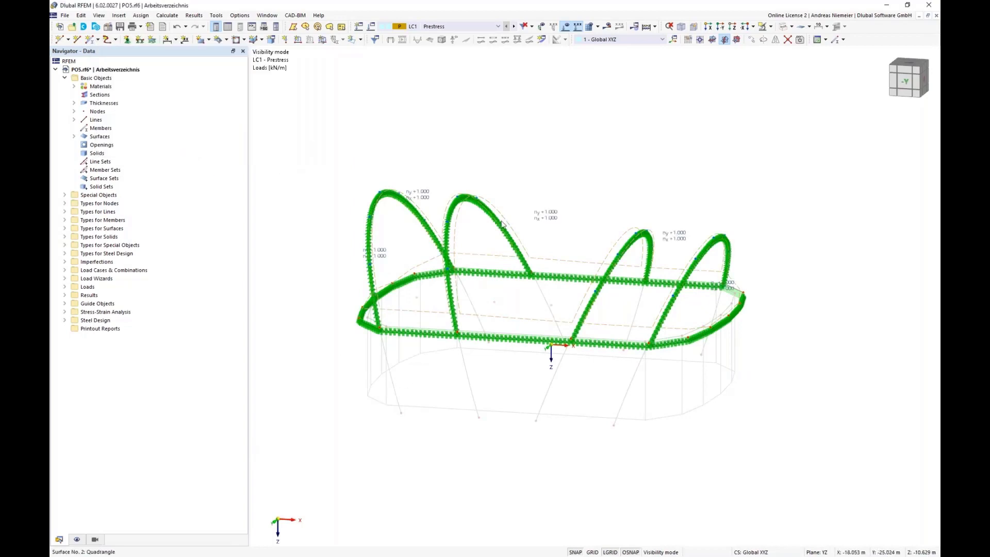
Calculate load case LC1, ignoring all assertion failures, and examine the global displacements |u| over the whole dome
middle_click_drag(573, 172, 531, 164)
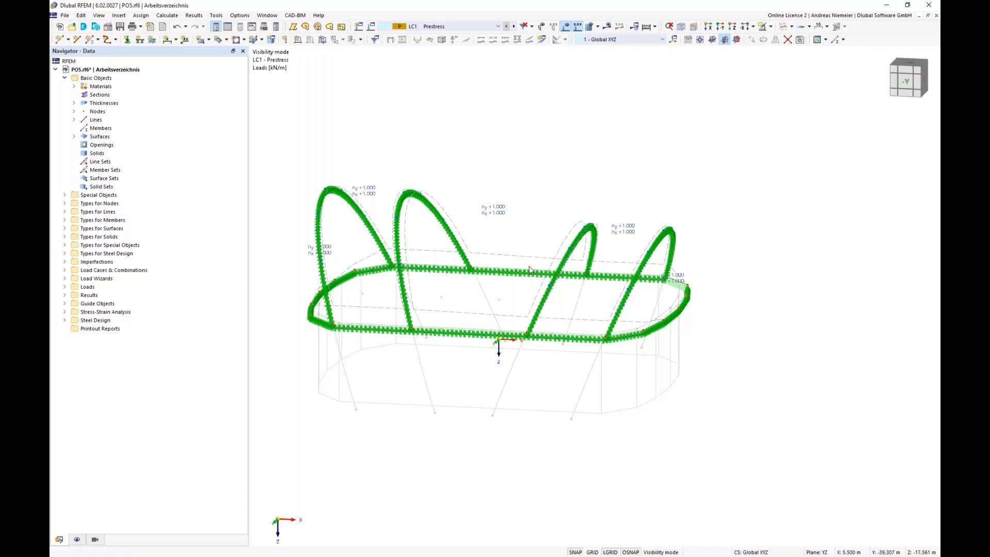
left_click(608, 27)
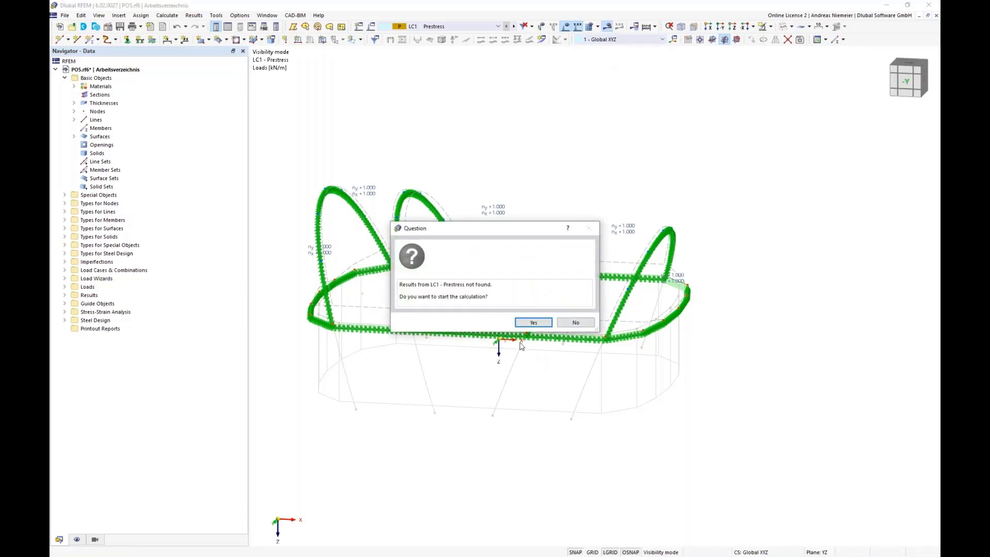
left_click(532, 324)
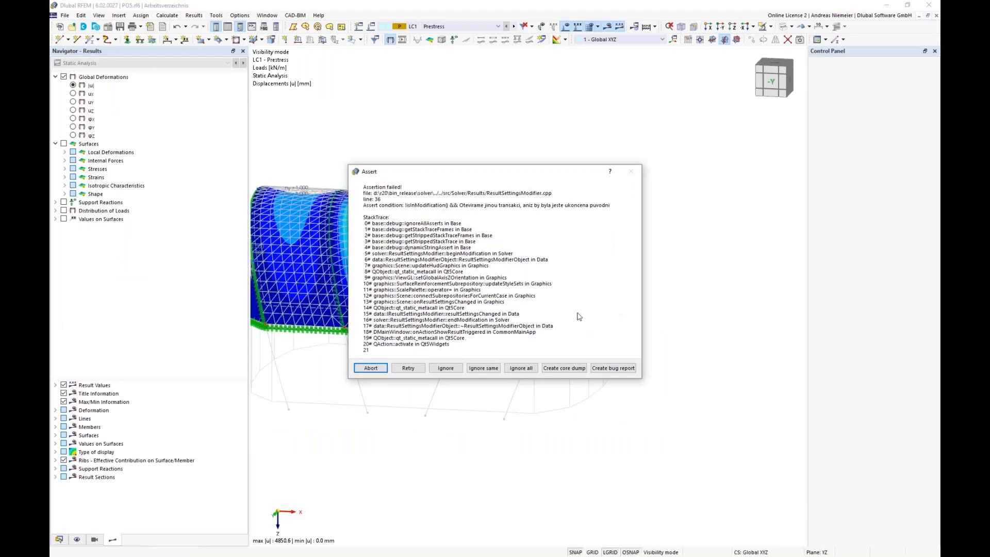
left_click(531, 369)
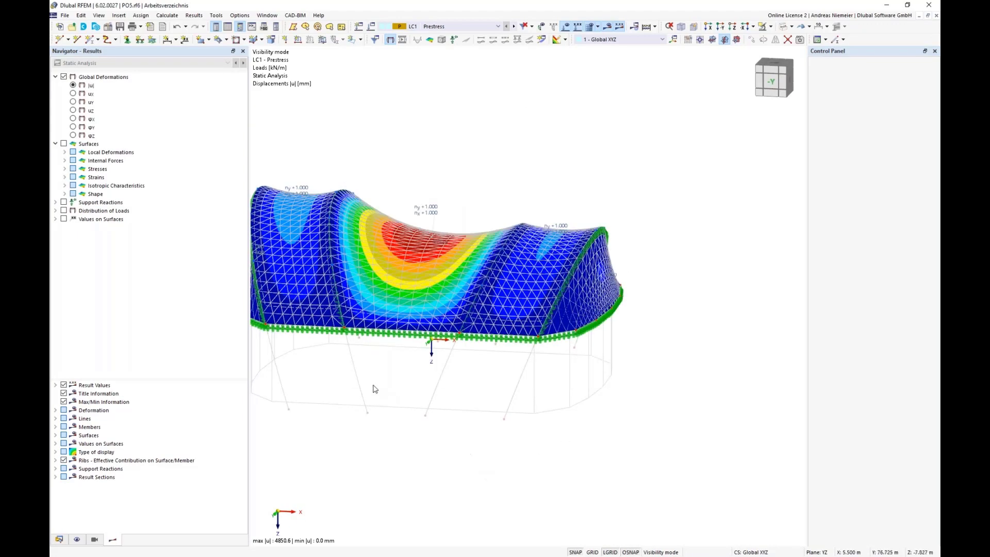
middle_click_drag(373, 389, 447, 361)
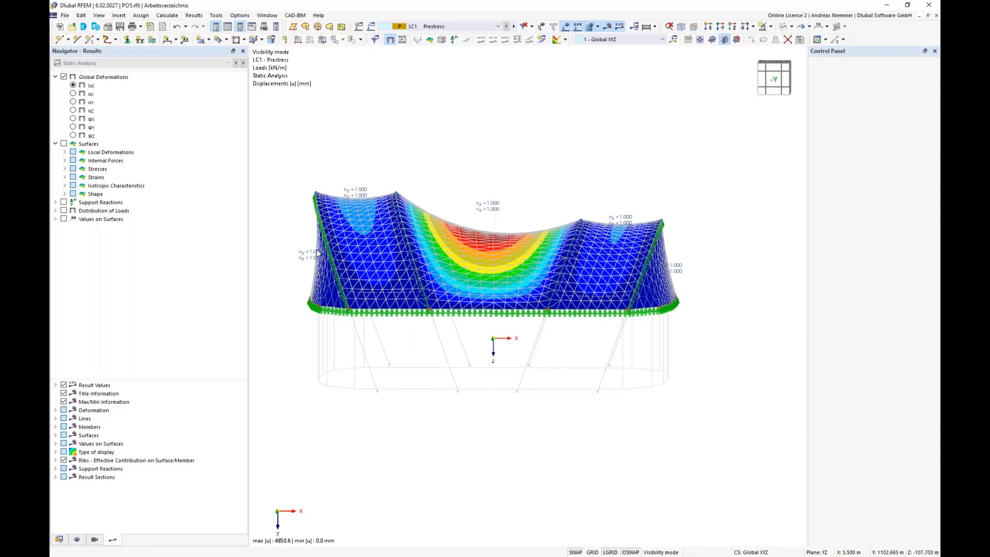
mouse_move(681, 345)
middle_mouse_down("ctrl")
mouse_move(606, 355)
mouse_move(640, 351)
mouse_move(580, 347)
mouse_move(670, 356)
middle_mouse_up("ctrl")
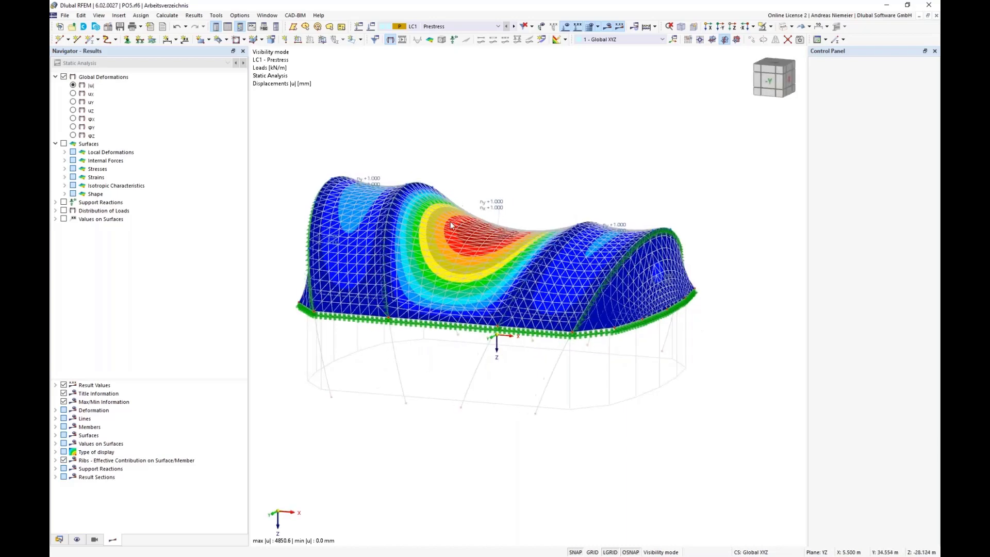
scroll(451, 225, "up", 3)
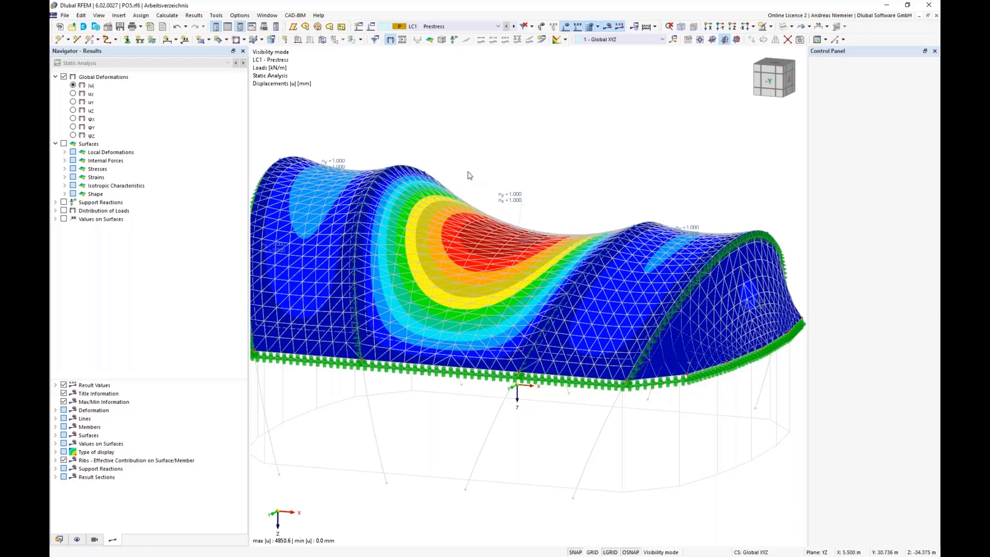
scroll(469, 236, "down", 1)
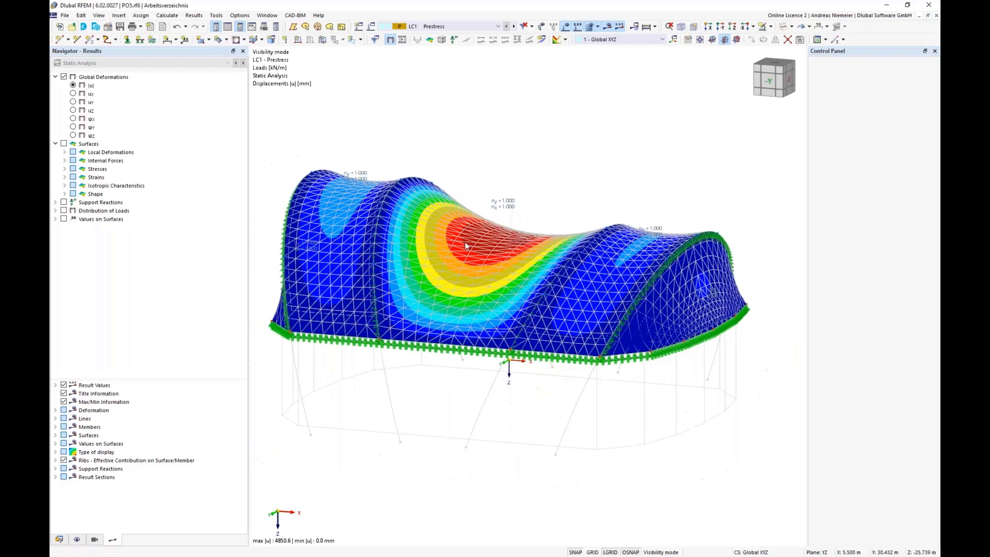
middle_click_drag(385, 394, 416, 380)
scroll(435, 358, "down", 1)
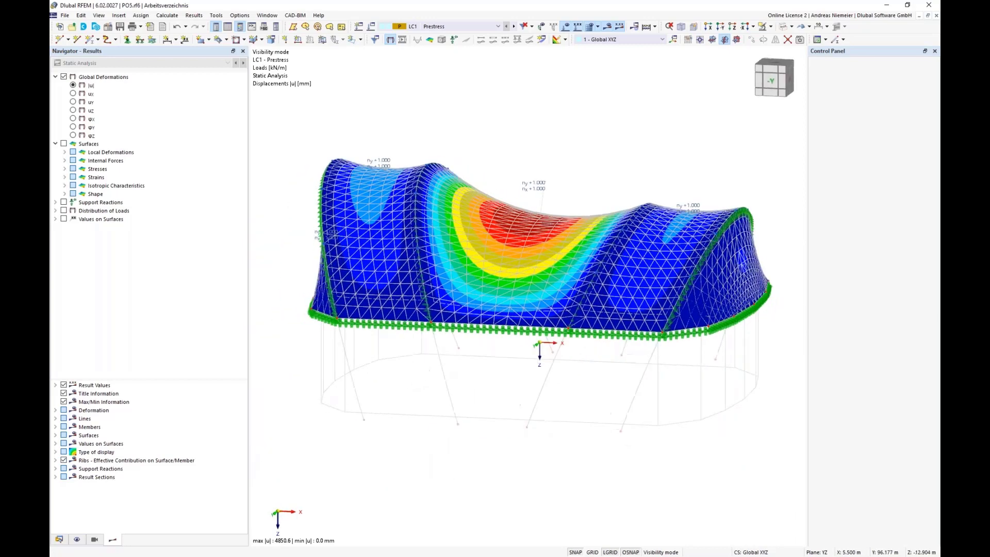
Expand the surface internal forces among the static analysis results
left_click(65, 161)
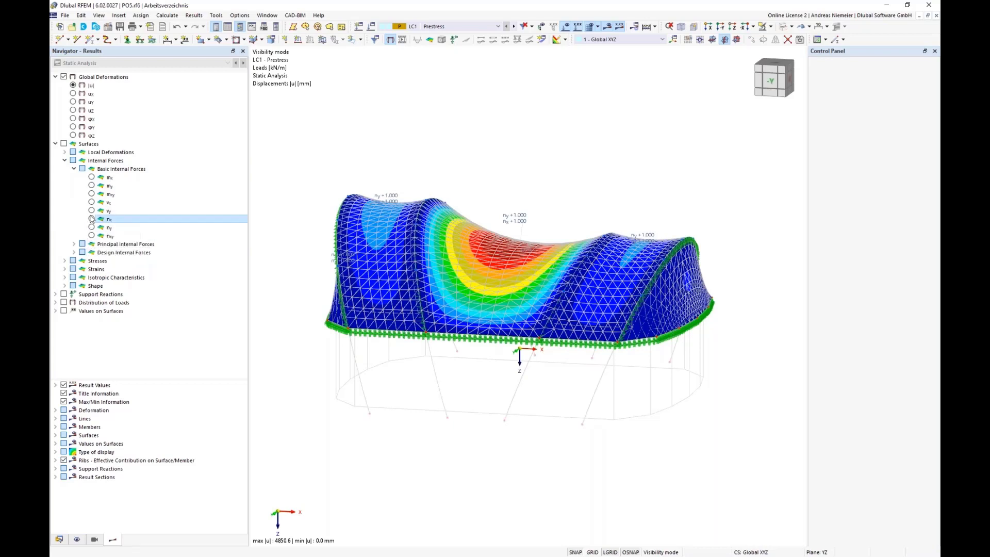
Examine the surface axial forces nx and ny, followed by the global deformations of the membrane roof in the Prestress load case
left_click(91, 219)
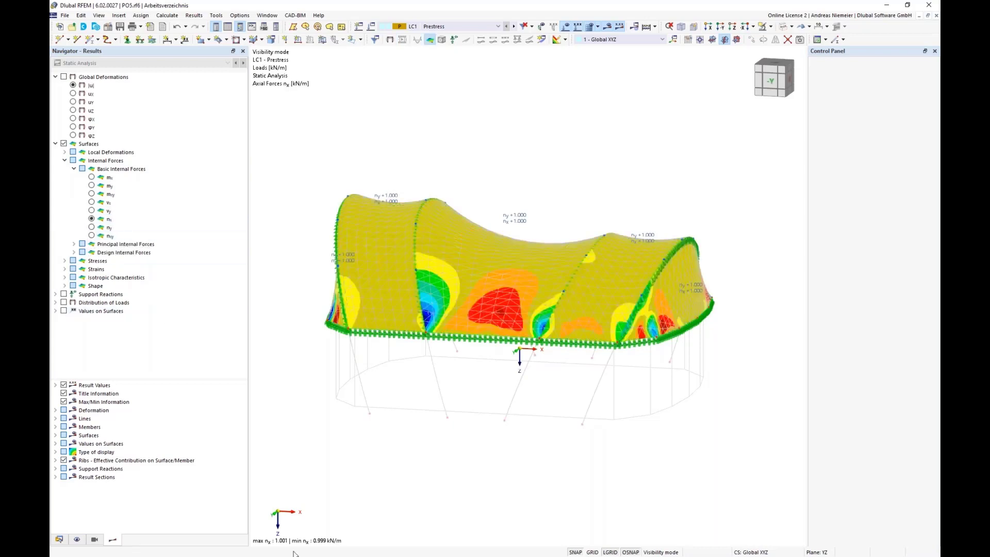
left_click(91, 227)
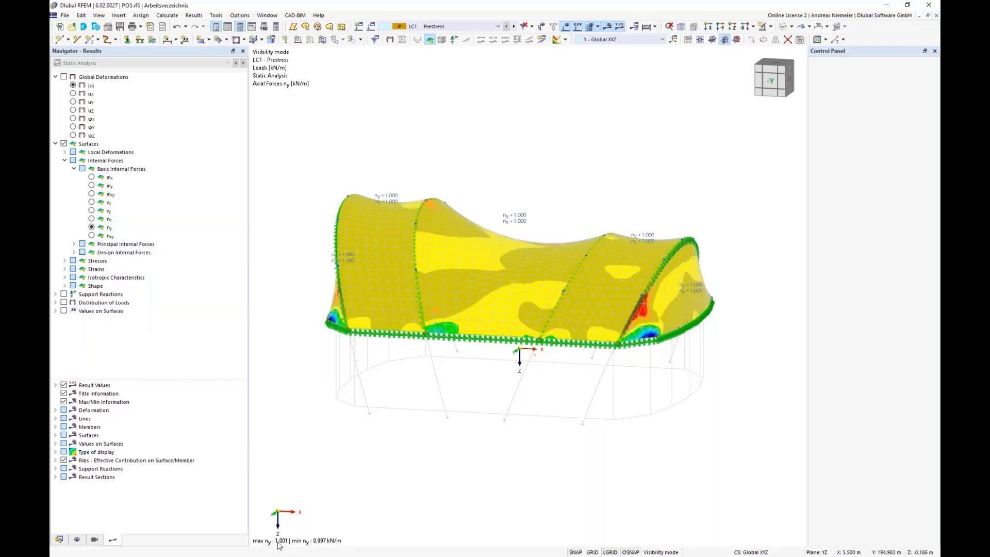
left_click(64, 77)
middle_click_drag(357, 409, 405, 383)
scroll(521, 244, "up", 1)
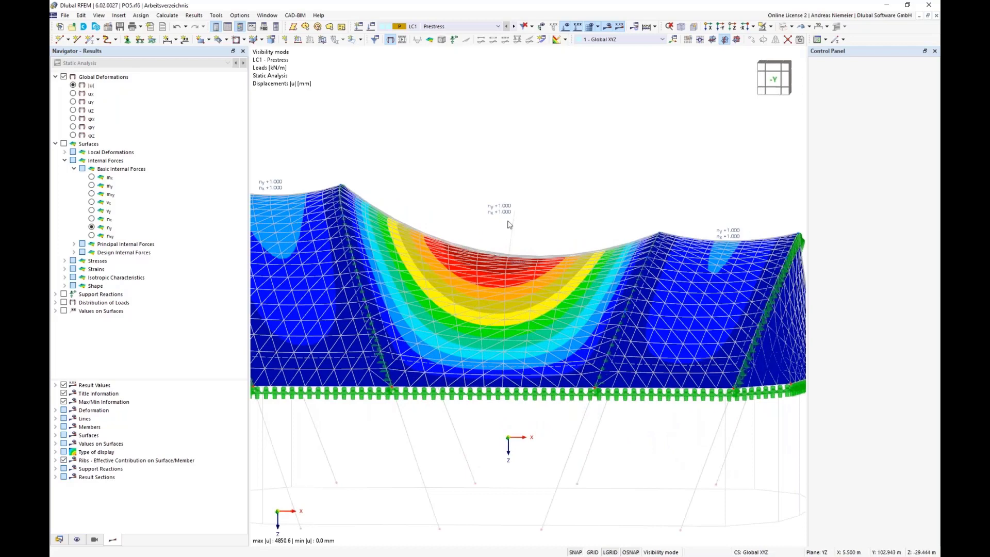
scroll(503, 250, "down", 1)
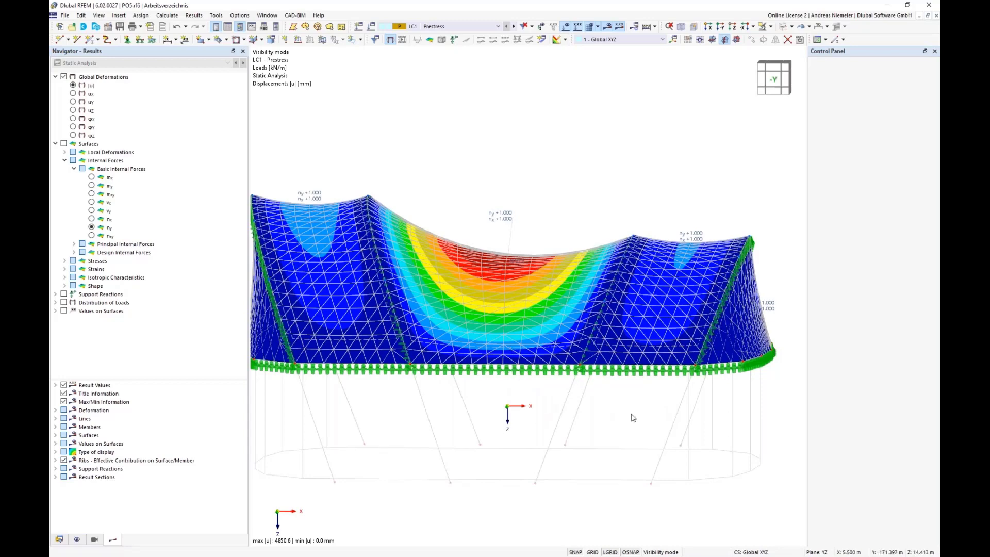
middle_click_drag(634, 418, 451, 400, "ctrl")
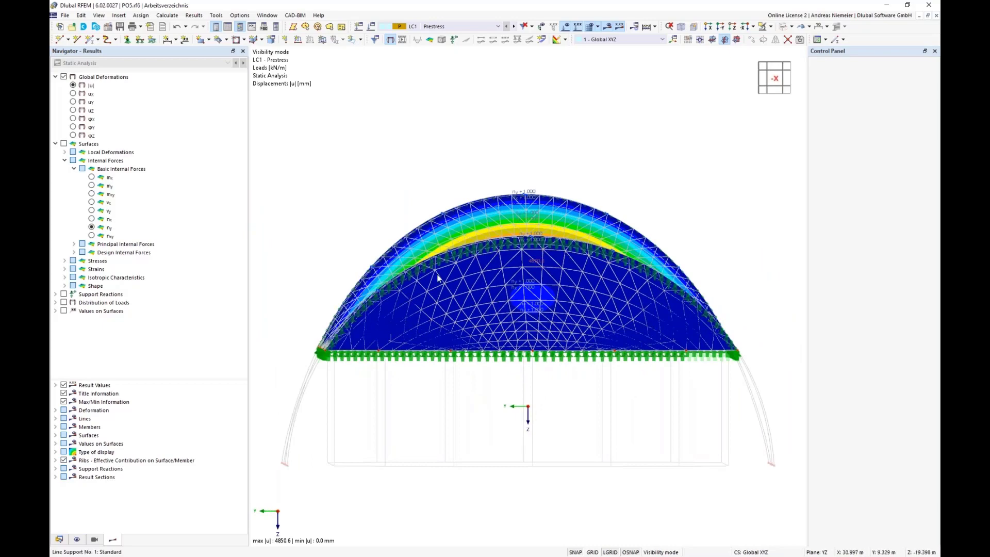
scroll(377, 431, "down", 1)
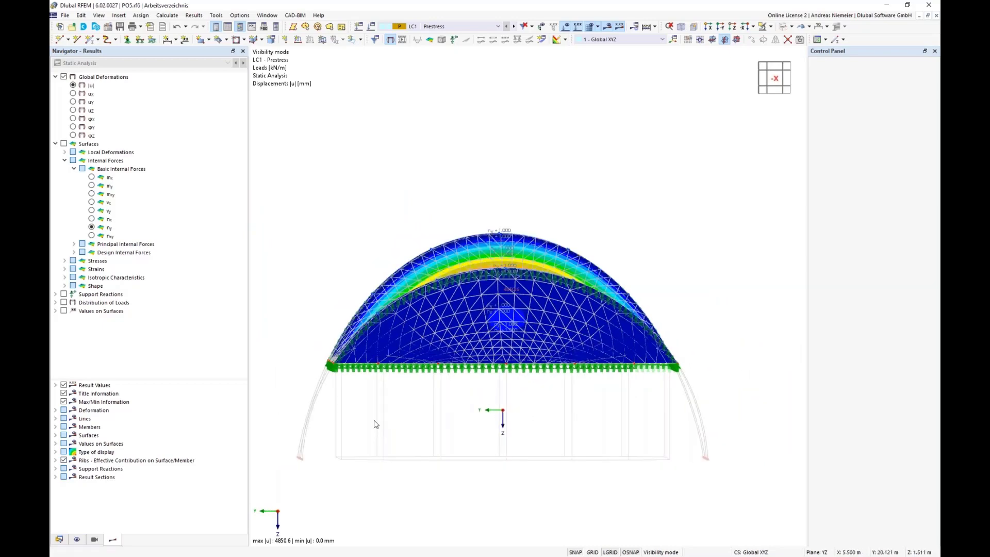
middle_click_drag(376, 424, 513, 299, "ctrl")
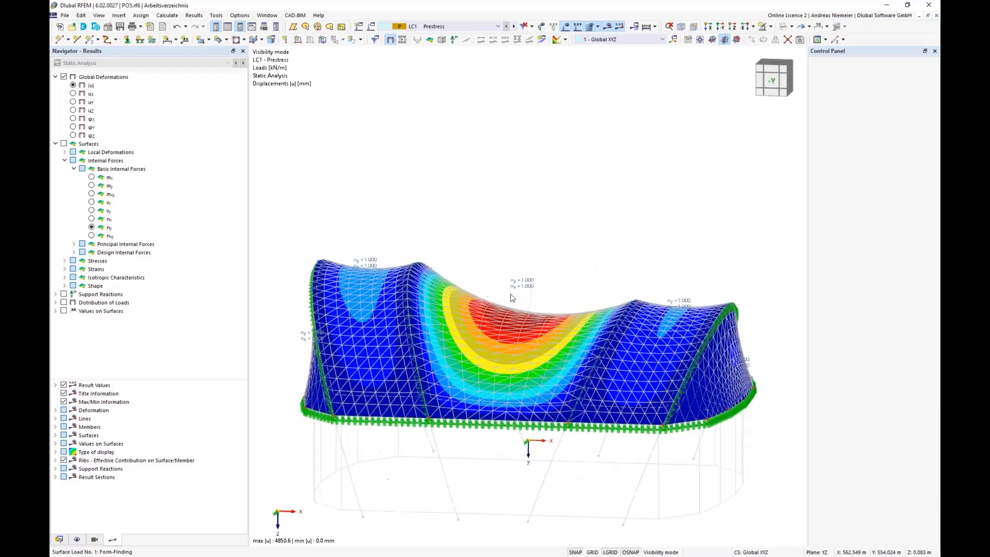
scroll(512, 298, "up", 2)
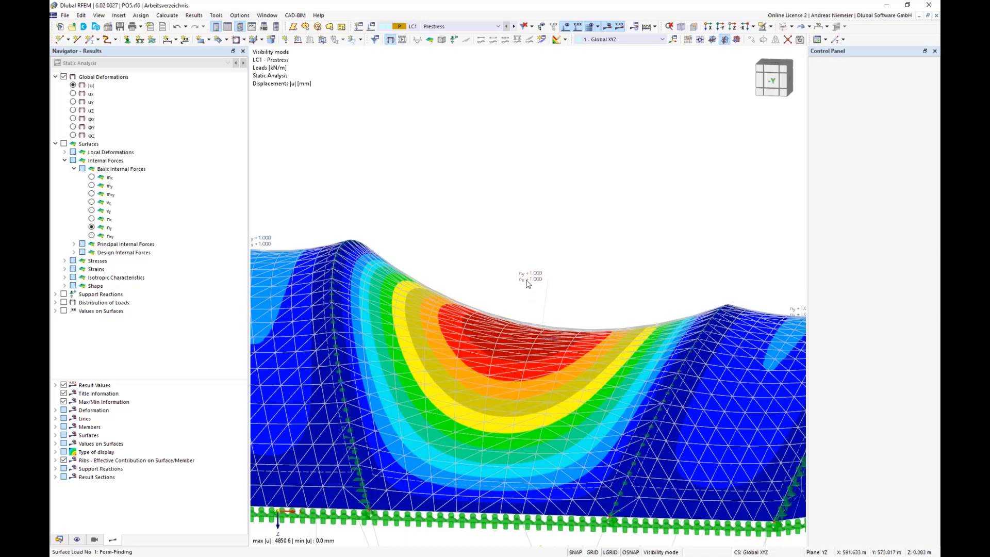
scroll(531, 289, "down", 2)
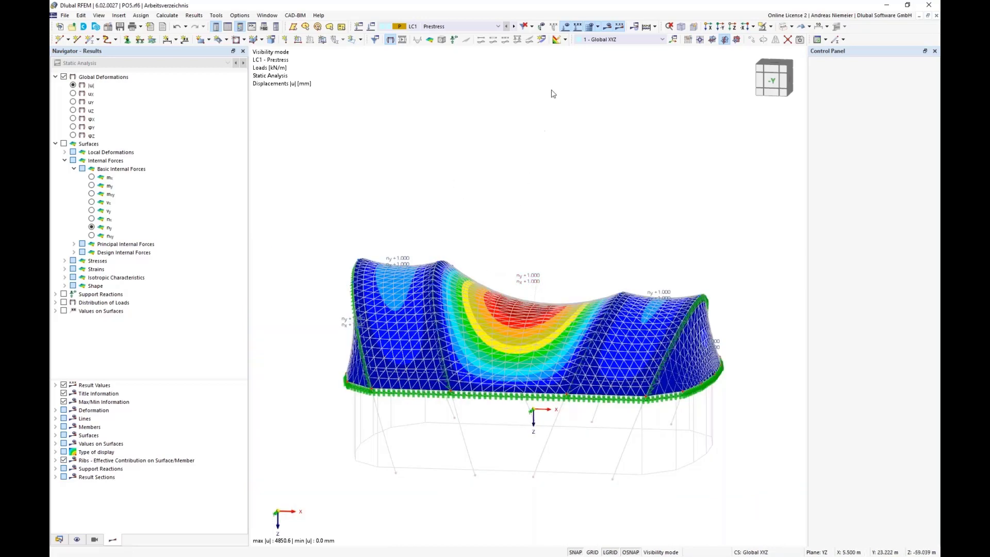
Delete the finite element mesh together with the calculated results
left_click(602, 29)
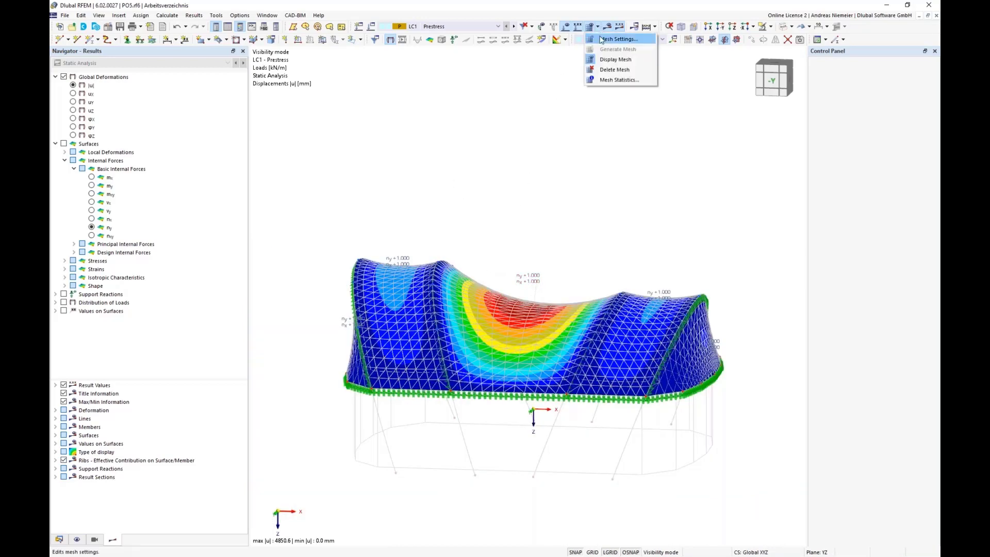
left_click(613, 65)
left_click(532, 322)
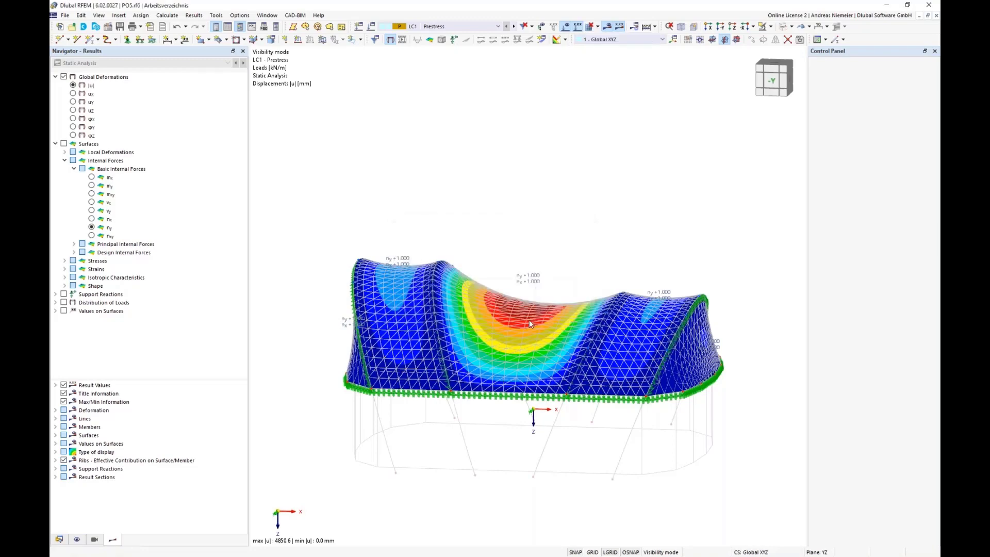
scroll(558, 220, "down", 1)
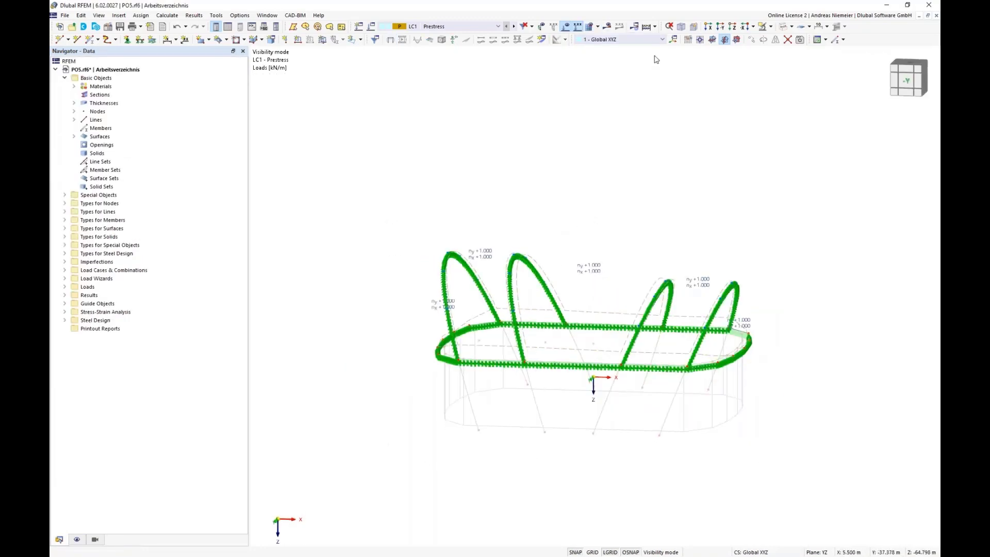
Cancel visibility mode and set the work plane to XY with its origin at the central node at 0, 0, -7.5 m
left_click(701, 39)
scroll(603, 392, "up", 1)
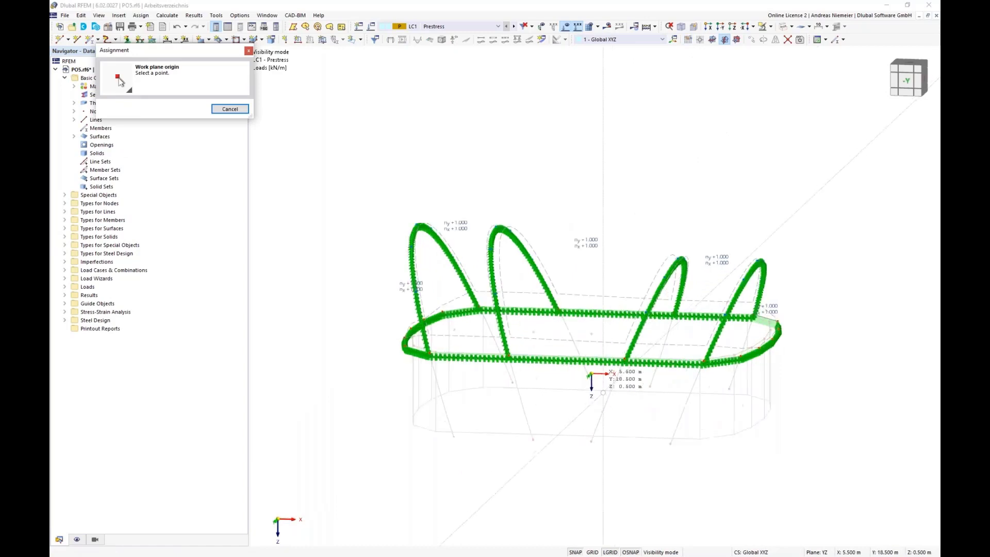
left_click(771, 27)
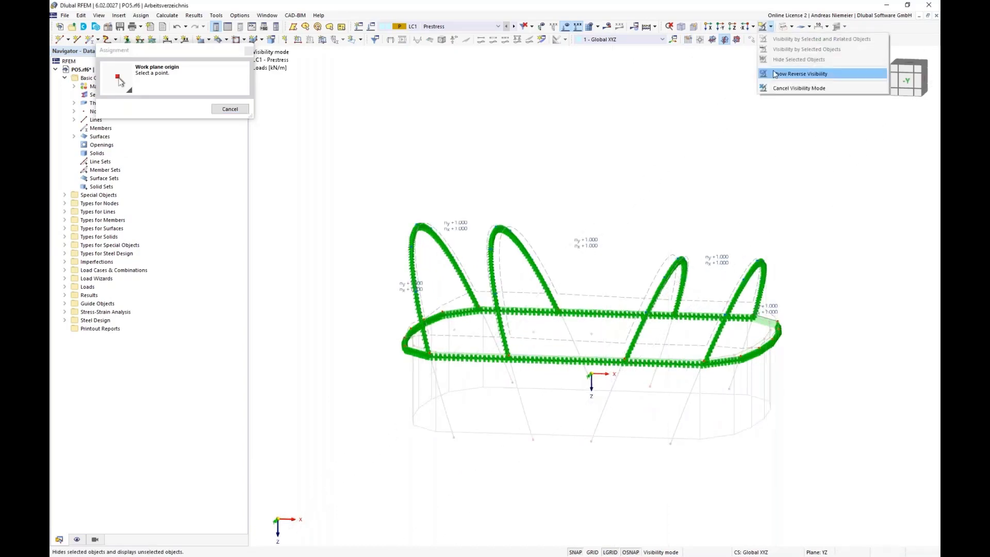
left_click(777, 88)
scroll(588, 367, "up", 1)
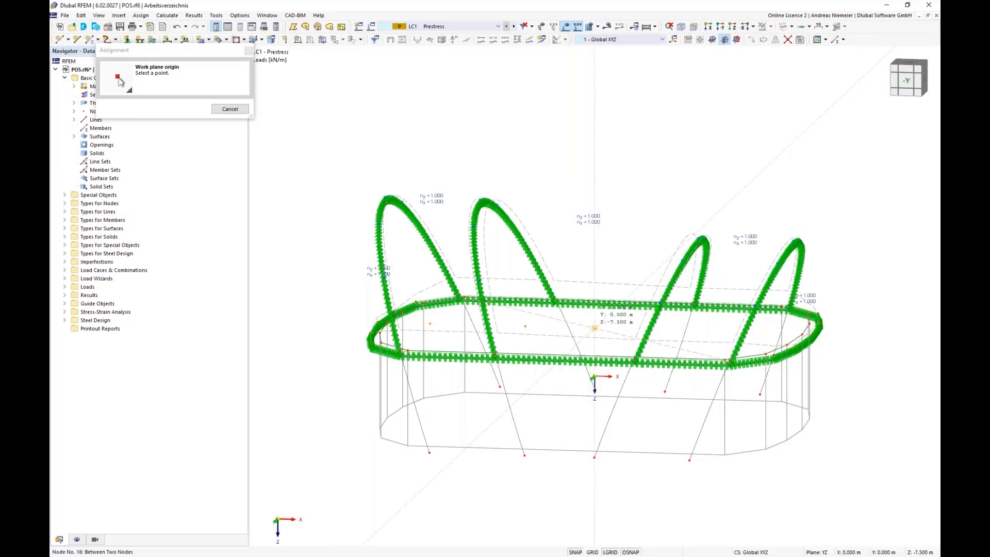
left_click(595, 328)
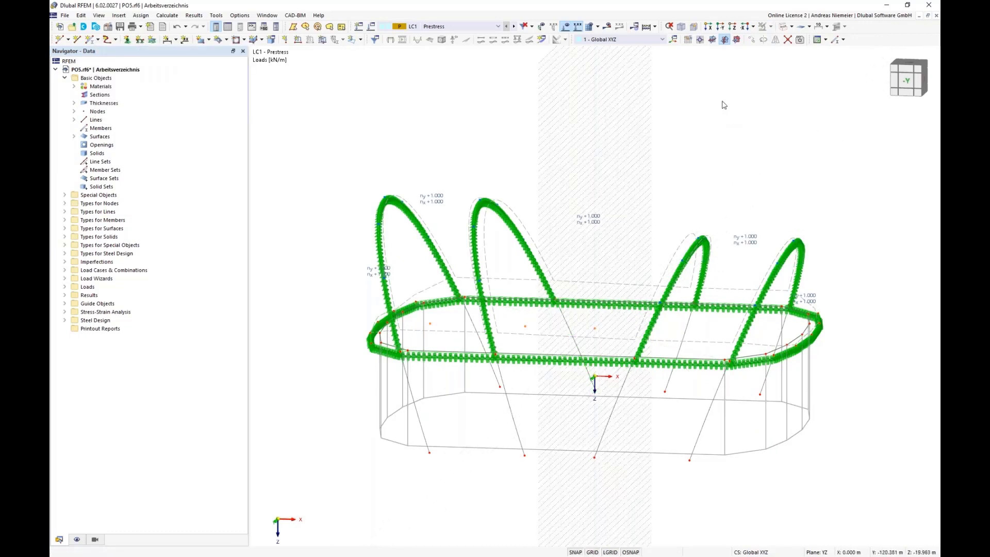
left_click(713, 39)
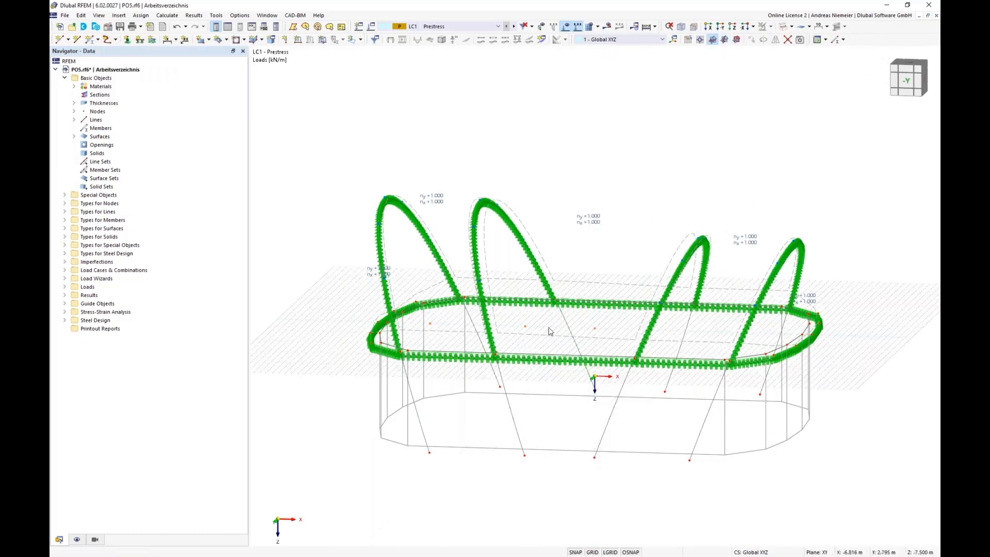
Draw a single 2 m line along X through the central node, from X -1 m to 1 m at Z -7.5 m
mouse_move(577, 328)
middle_mouse_down()
mouse_move(588, 338)
mouse_move(568, 356)
middle_mouse_up()
scroll(592, 328, "up", 3)
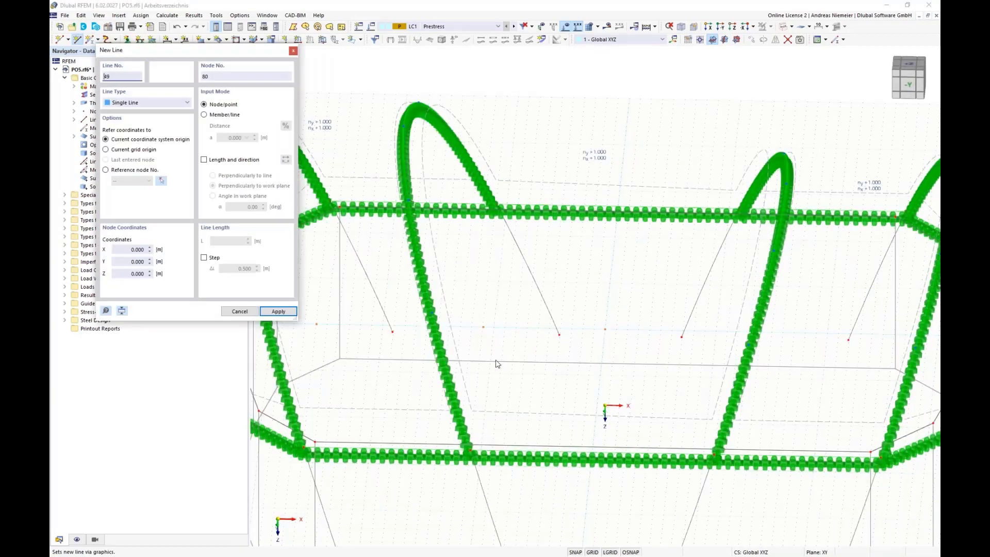
scroll(587, 320, "up", 3)
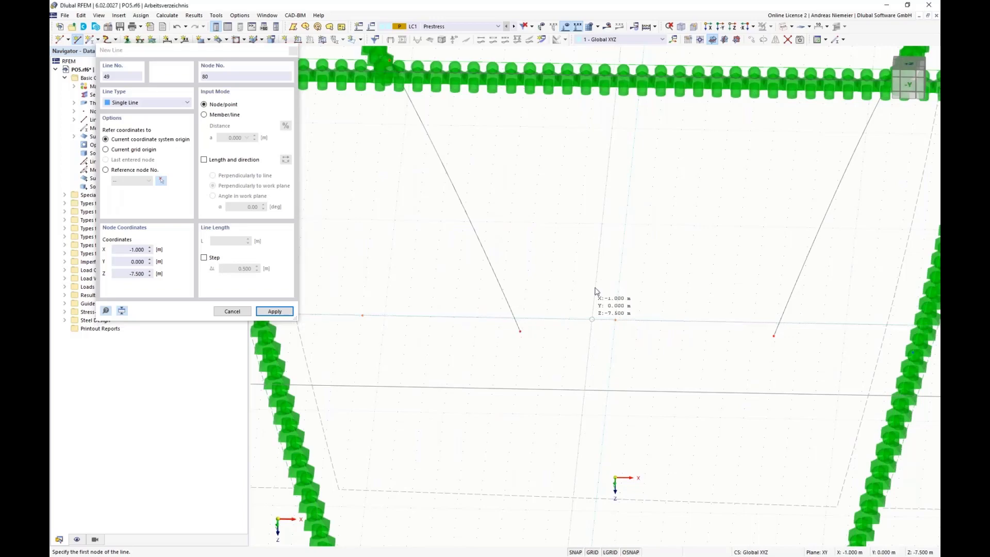
left_click(592, 319)
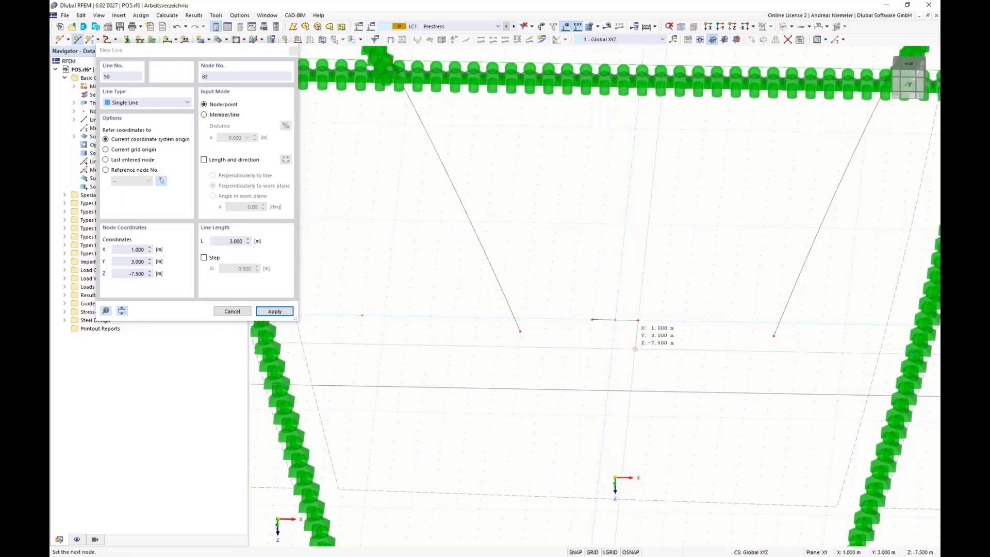
left_click(640, 347)
key("Escape")
Select the five membrane surfaces together, open them for editing and enable specific axes
scroll(620, 338, "down", 2)
scroll(620, 338, "down", 4)
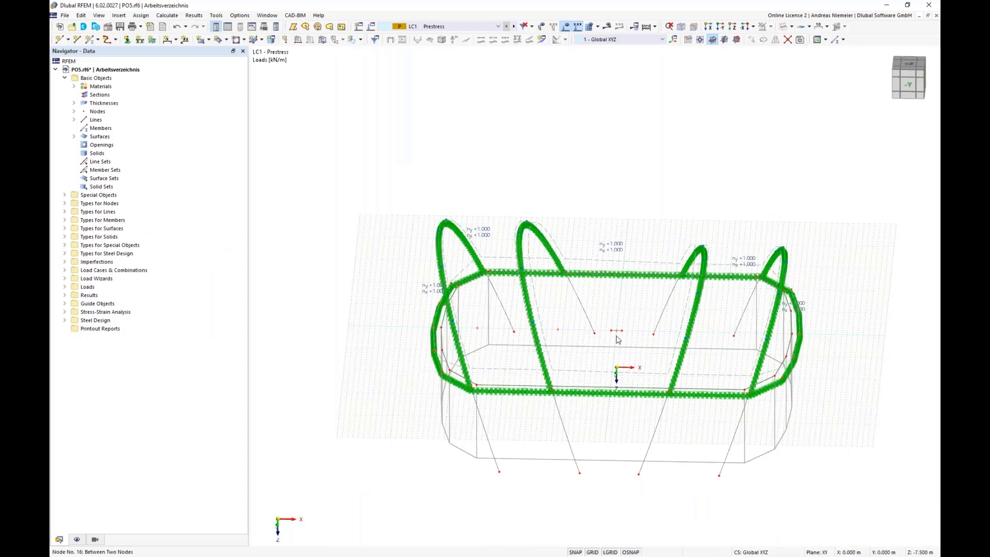
scroll(615, 376, "up", 1)
middle_click_drag(636, 353, 629, 317)
left_click_drag(862, 270, 359, 110)
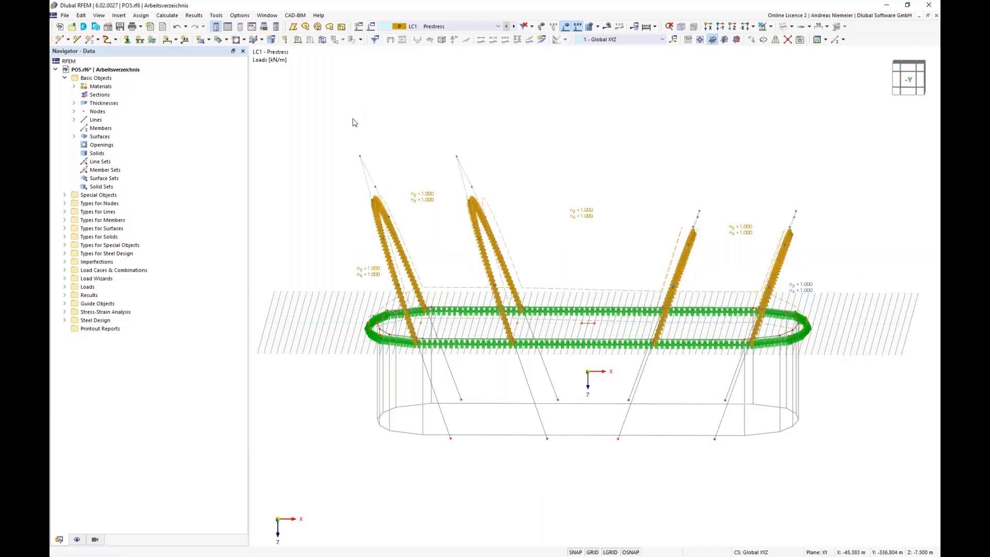
right_click(385, 209)
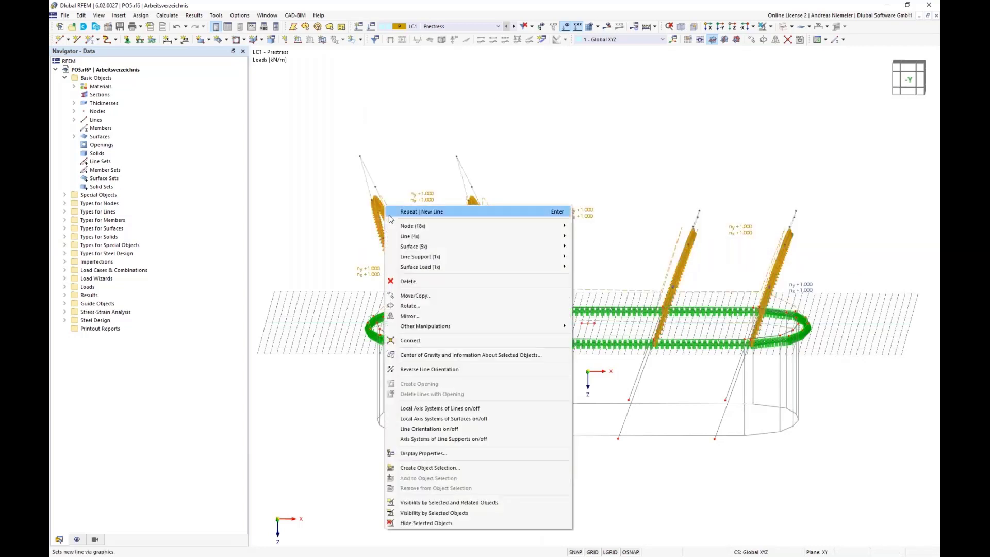
mouse_move(408, 250)
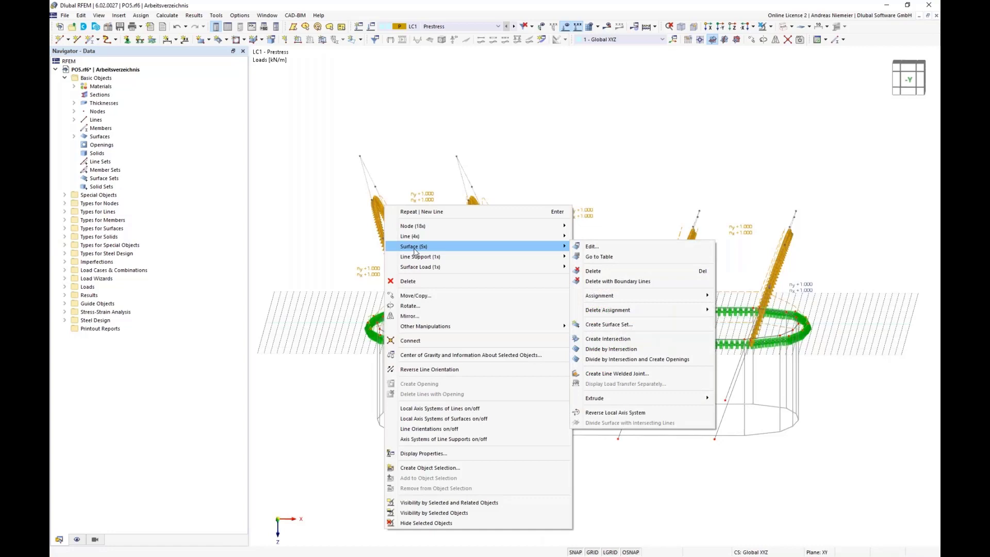
left_click(618, 248)
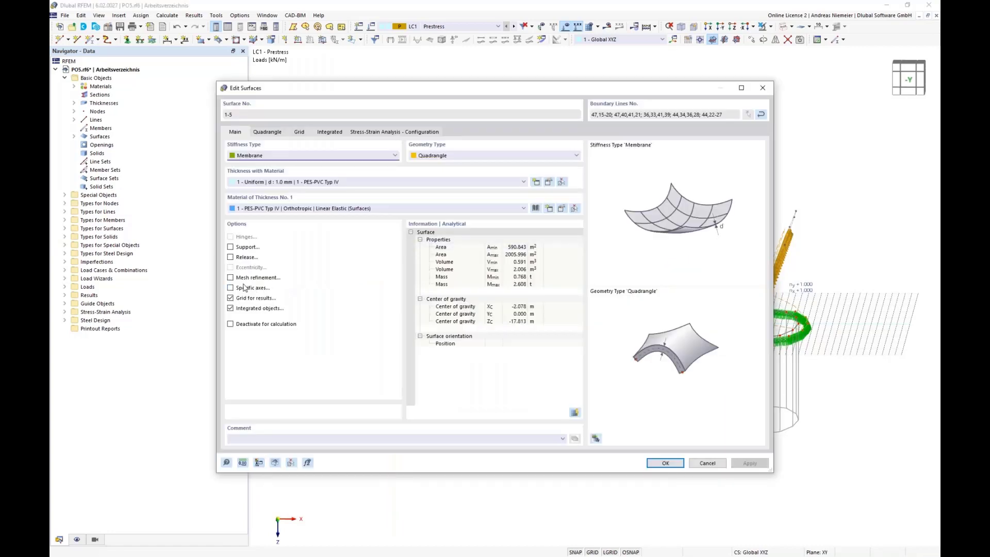
left_click(230, 288)
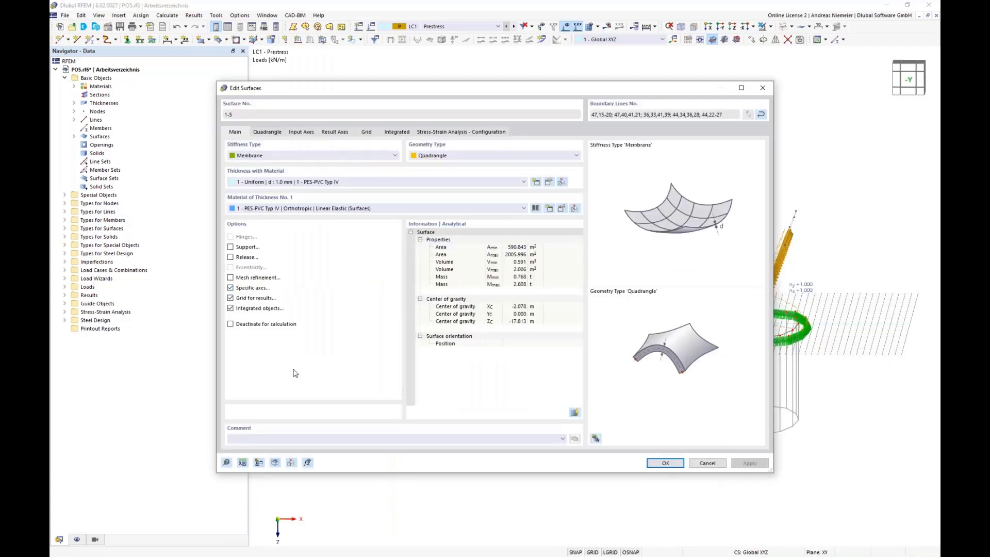
Set the input axes of surfaces 1-5 to Axis parallel to lines, aligning the x axis with the short central 2 m line
left_click(301, 133)
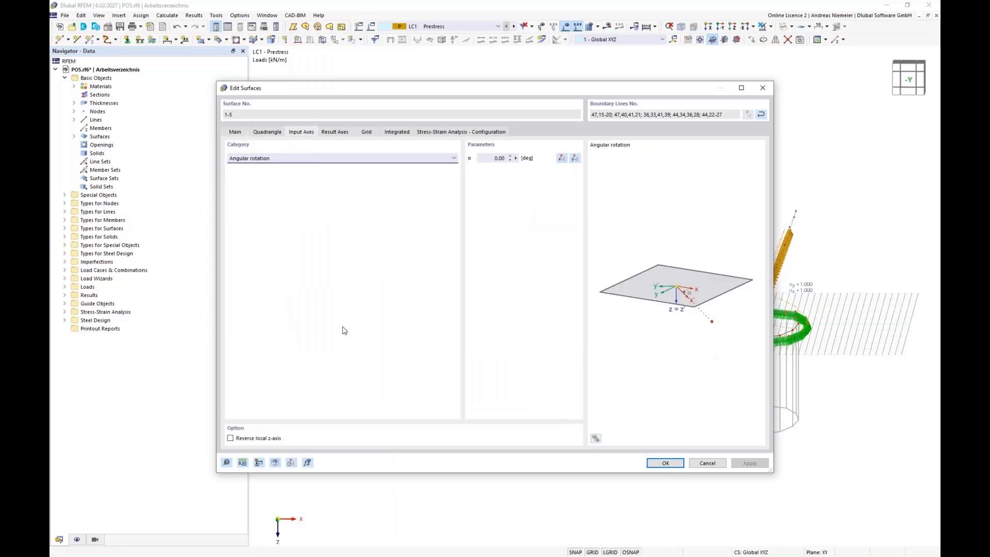
left_click(334, 161)
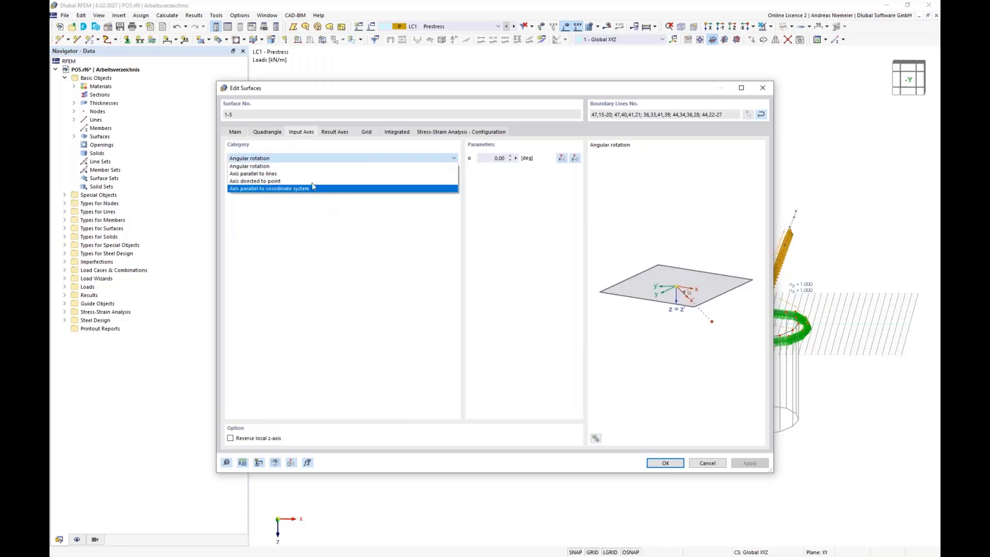
left_click(278, 241)
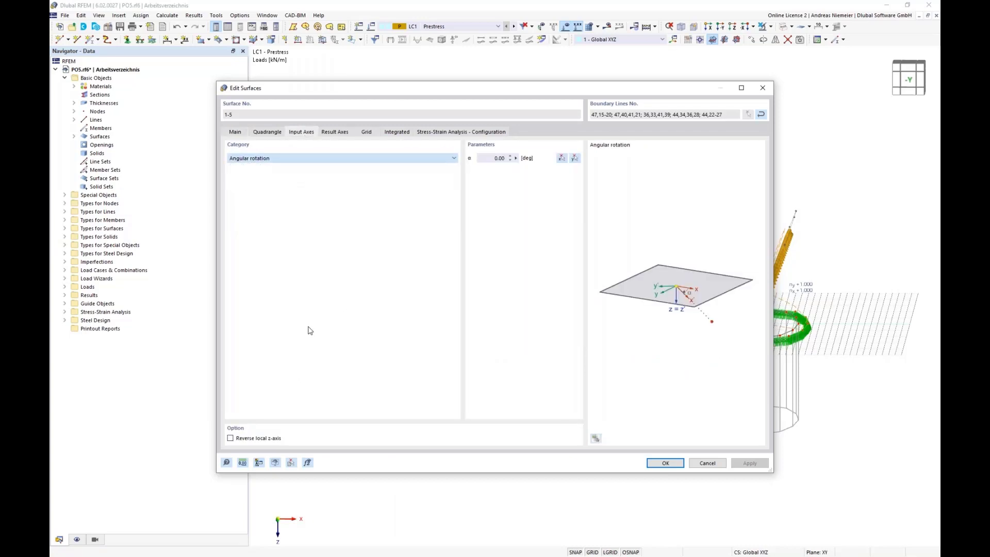
key("Down")
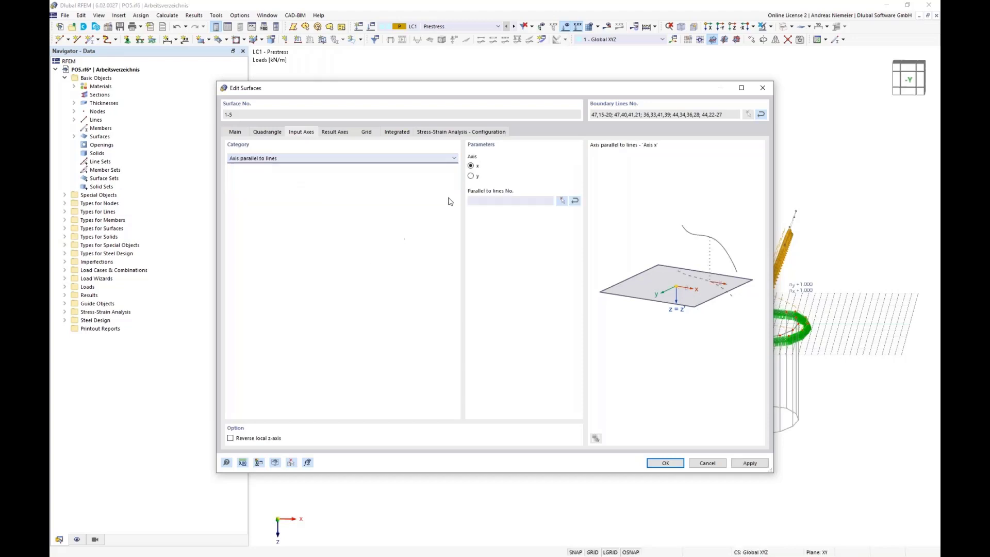
left_click(563, 201)
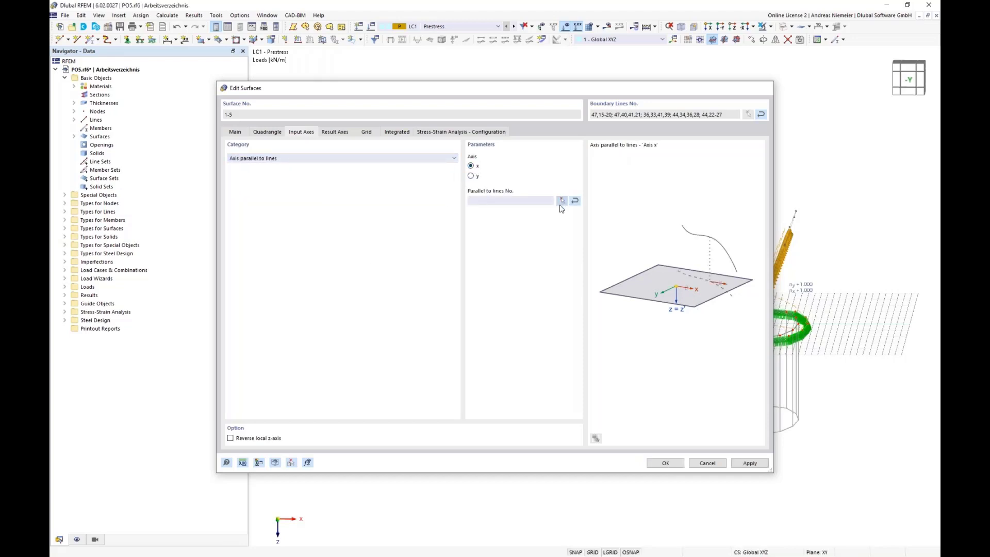
scroll(592, 319, "up", 5)
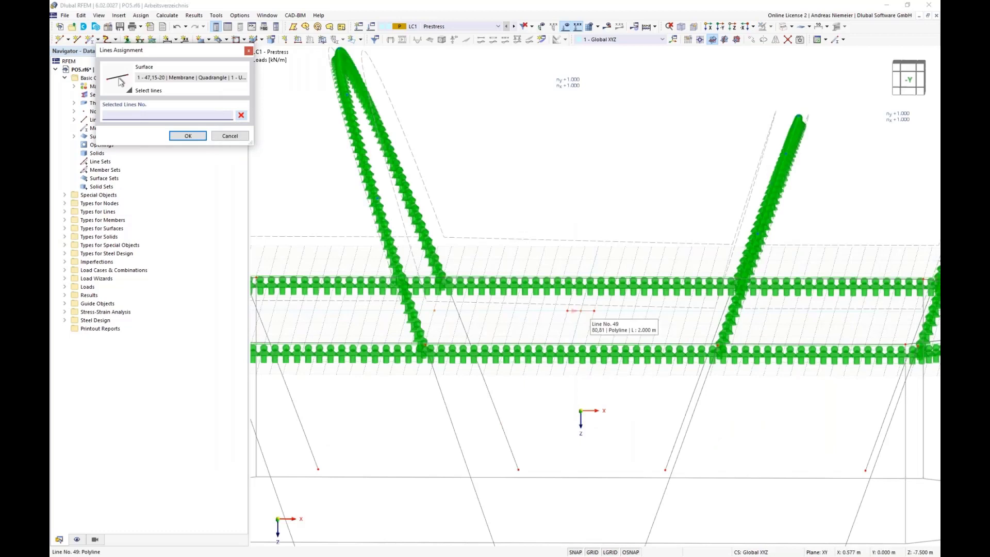
left_click(583, 311)
left_click(188, 136)
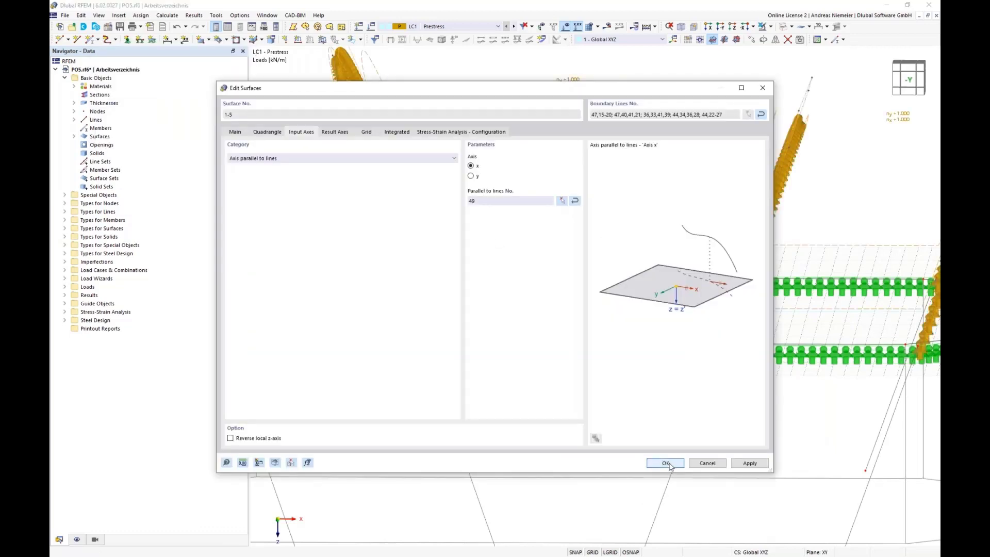
left_click(666, 463)
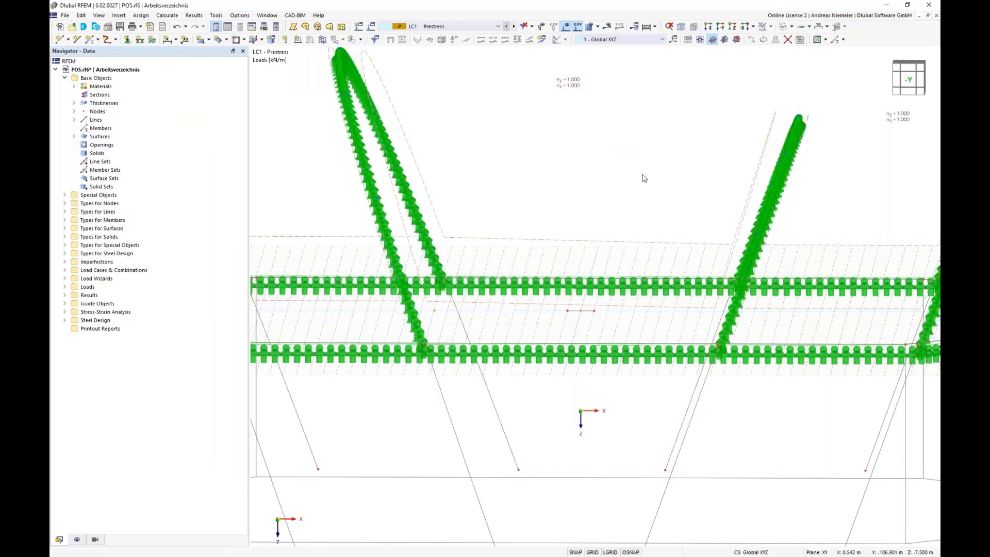
Set the form-finding force along the Y axis to 0.5 kN/m in the surface load on the central membrane surface
double_click(571, 83)
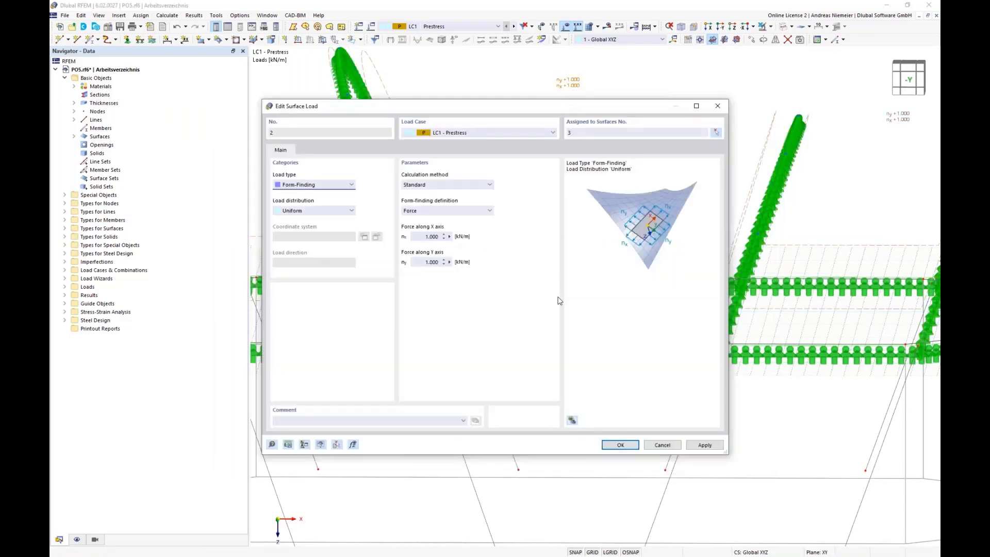
left_click(416, 263)
left_click(619, 445)
Recalculate load case LC1 Prestress and display the resulting global deformations on the meshed membrane roof
scroll(571, 186, "down", 5)
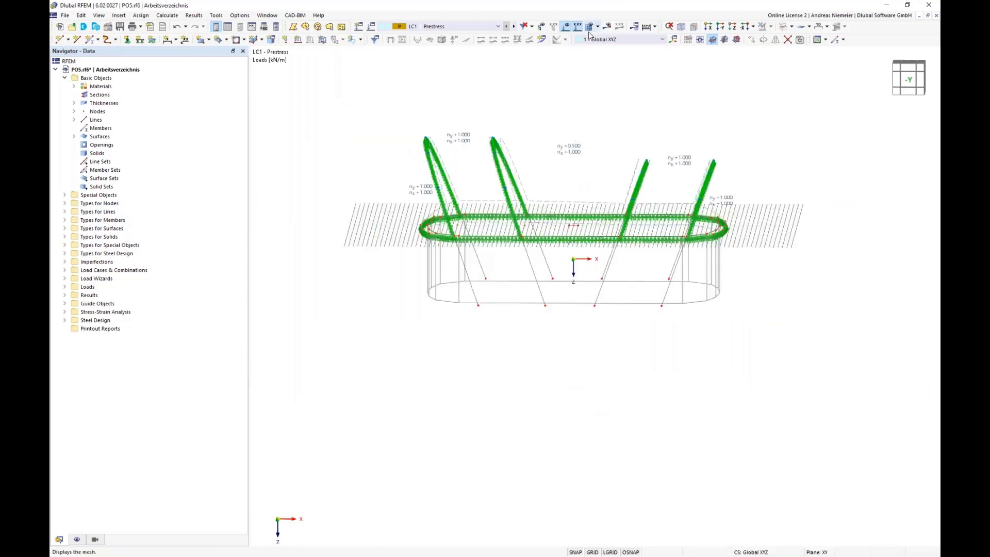
left_click(607, 26)
left_click(533, 322)
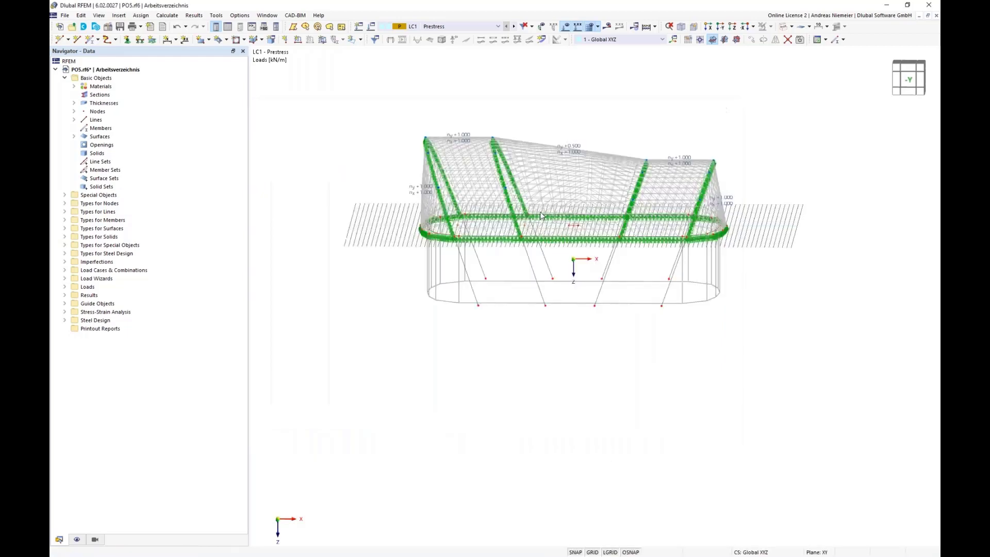
scroll(483, 150, "up", 3)
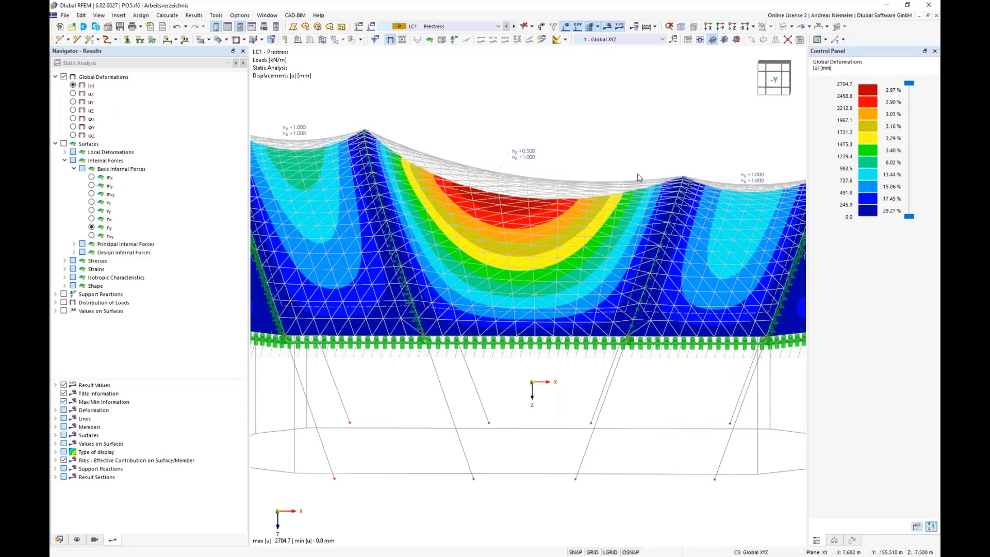
scroll(628, 184, "down", 2)
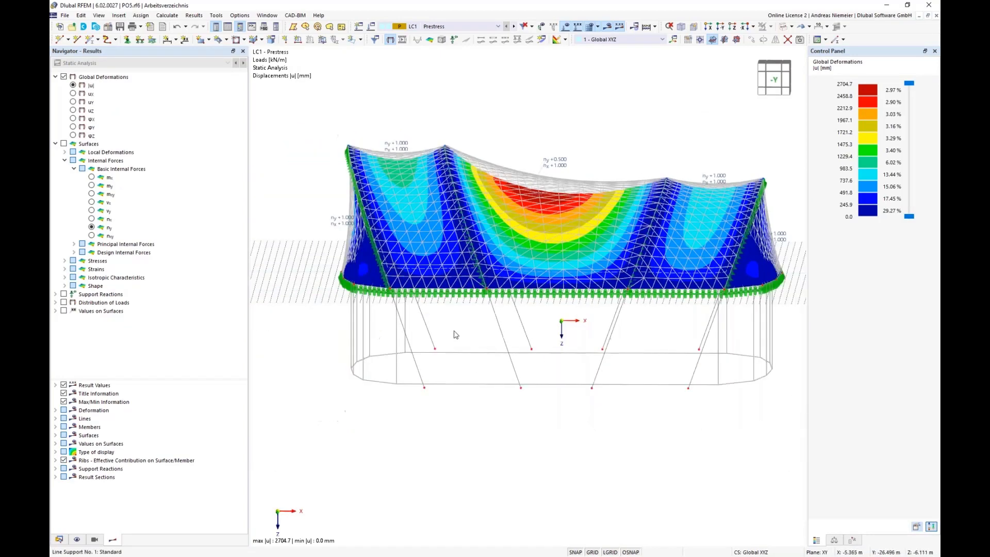
Examine the surface axial forces nx and ny across the membrane roof from several viewing angles
left_click(92, 219)
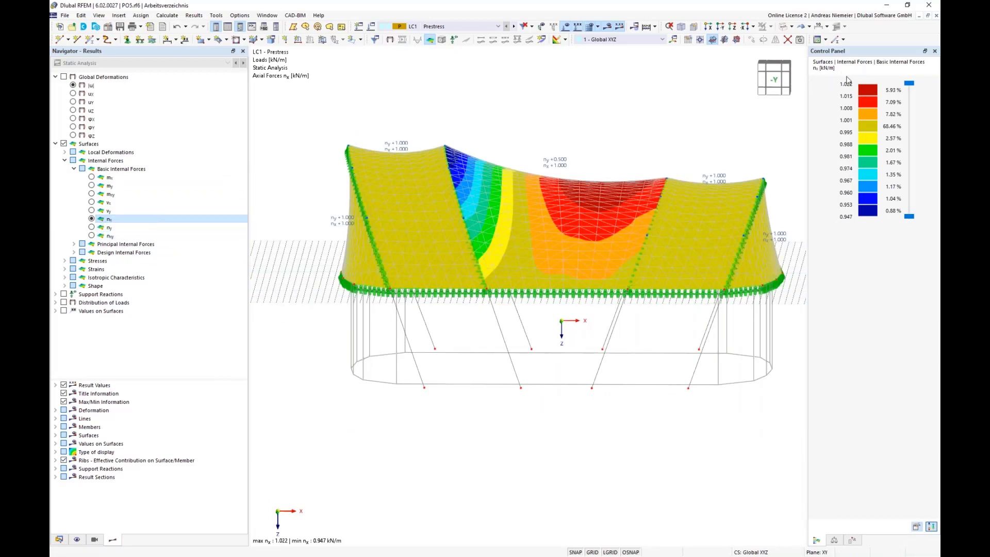
left_click(92, 227)
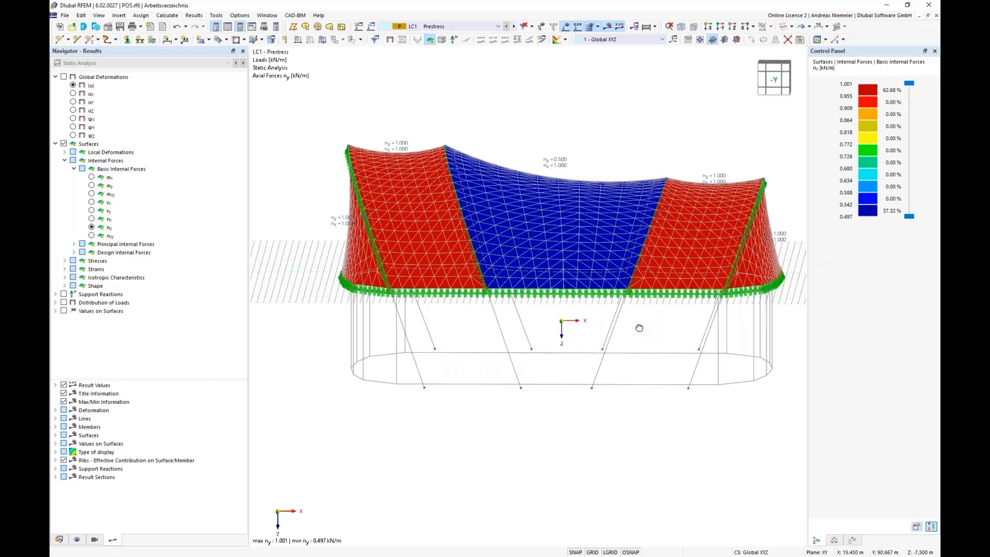
middle_click_drag(640, 329, 639, 304, "ctrl")
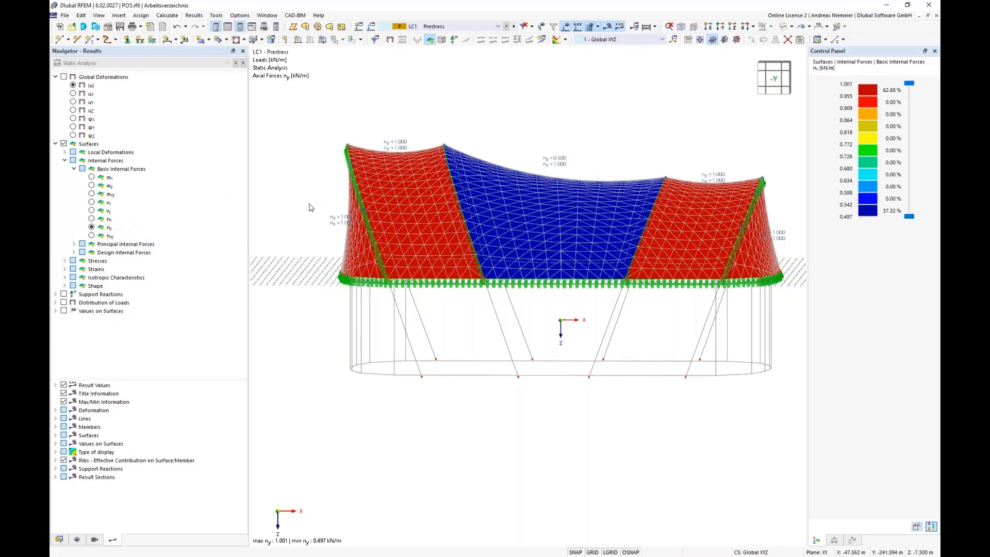
mouse_move(310, 208)
middle_mouse_down("ctrl")
mouse_move(305, 194)
mouse_move(307, 223)
middle_mouse_up("ctrl")
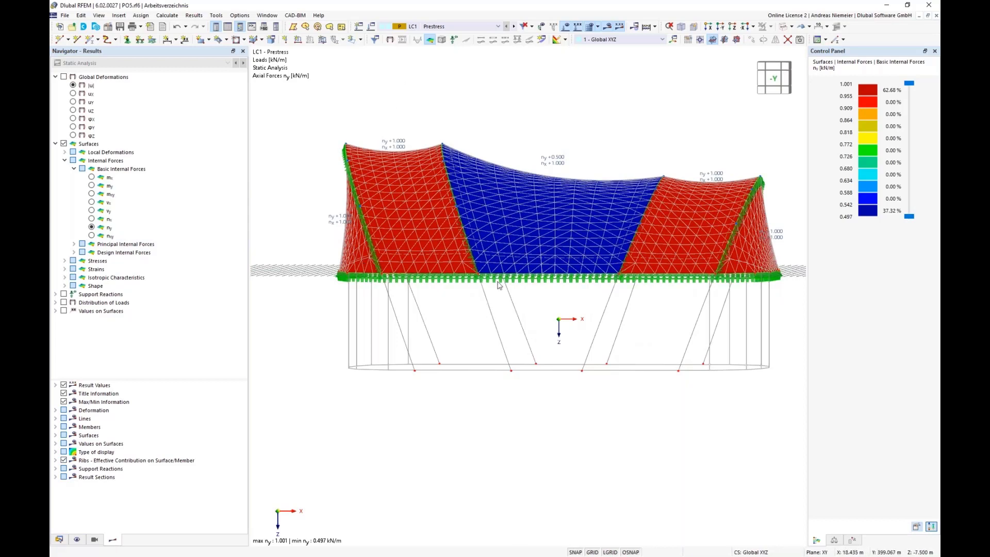
middle_click_drag(516, 415, 496, 417, "ctrl")
scroll(506, 413, "down", 1)
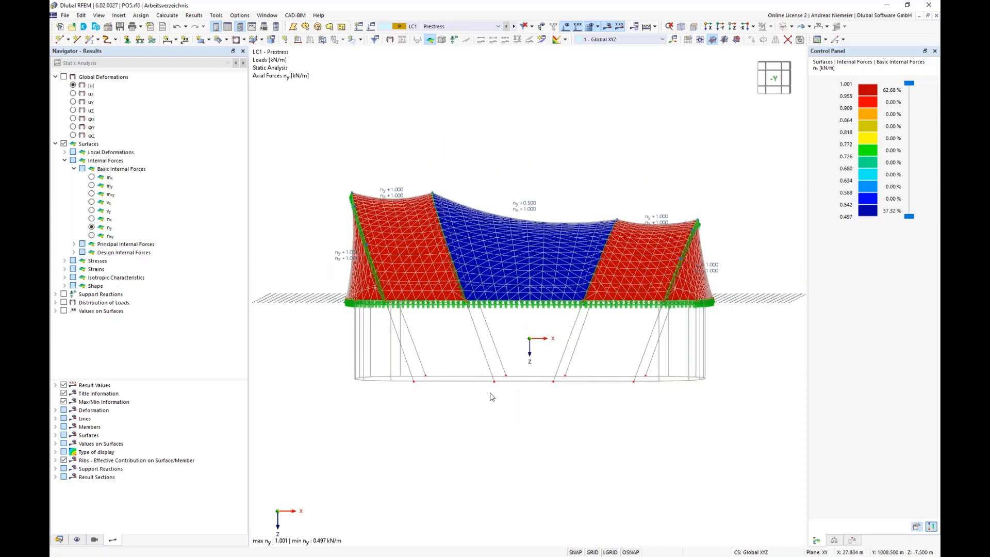
scroll(492, 397, "up", 1)
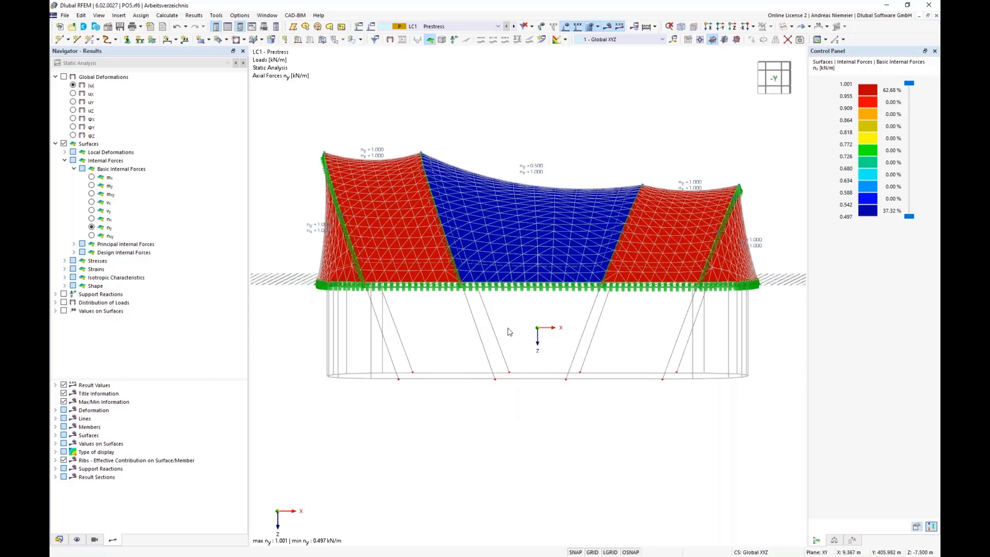
scroll(479, 334, "up", 1)
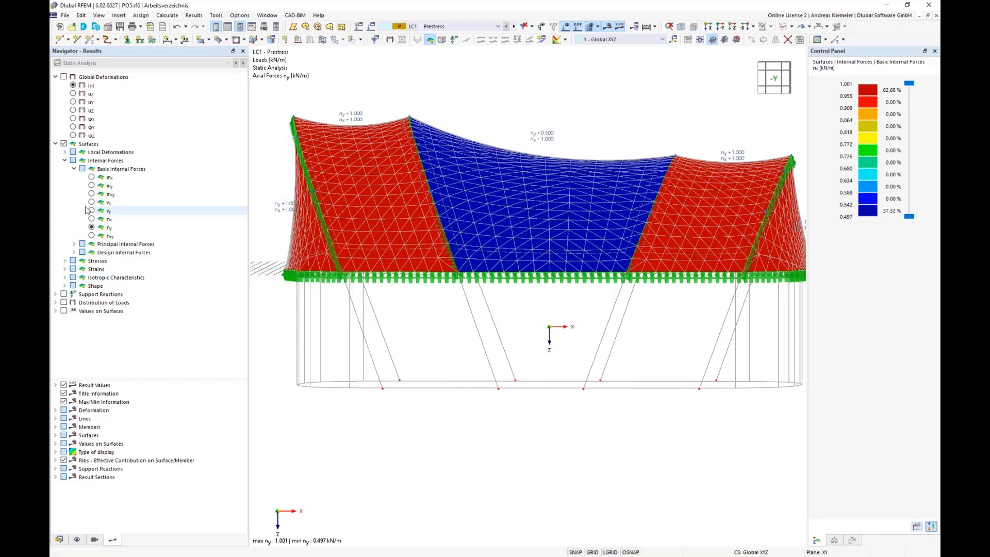
Switch off the surface results and display the line support reactions on the arches and base ring
left_click(64, 143)
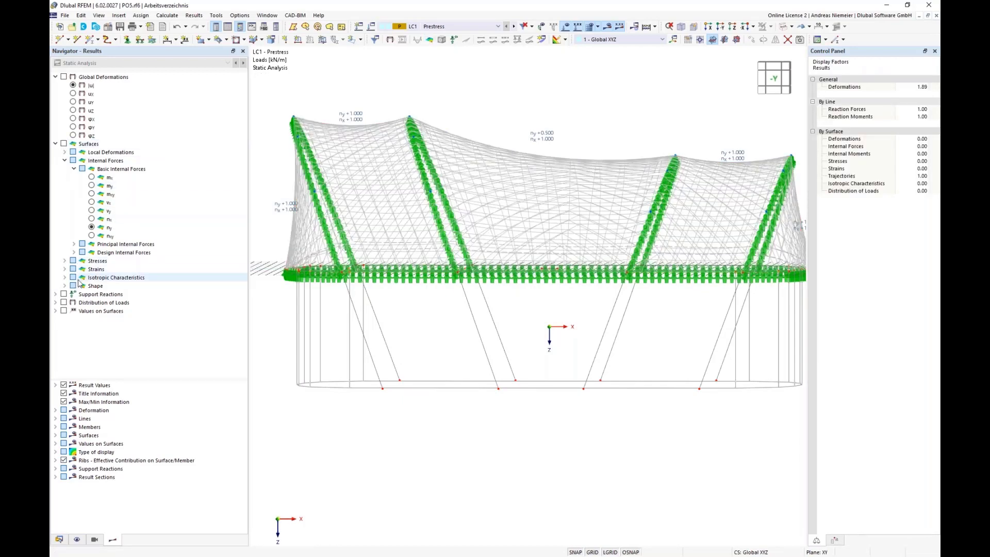
left_click(64, 294)
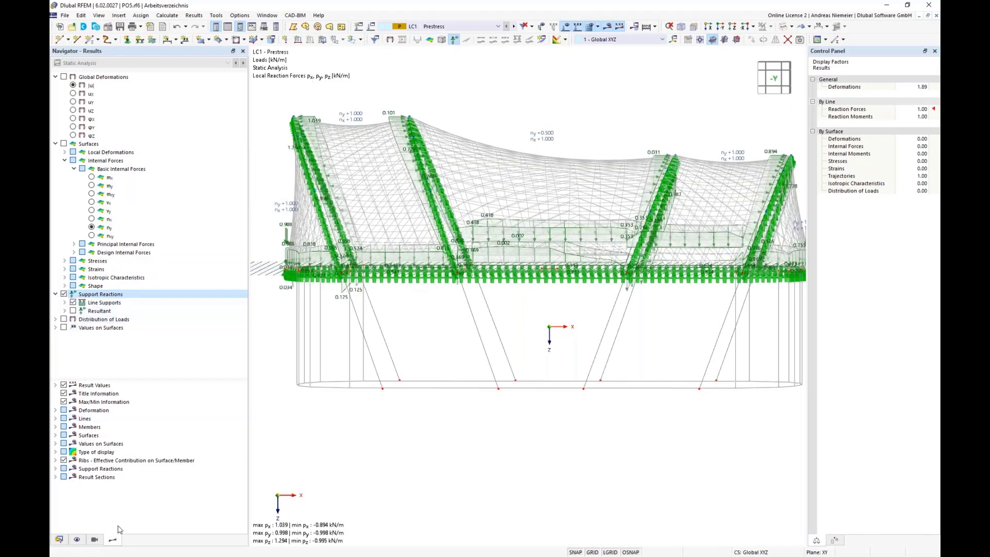
middle_click_drag(468, 344, 441, 364)
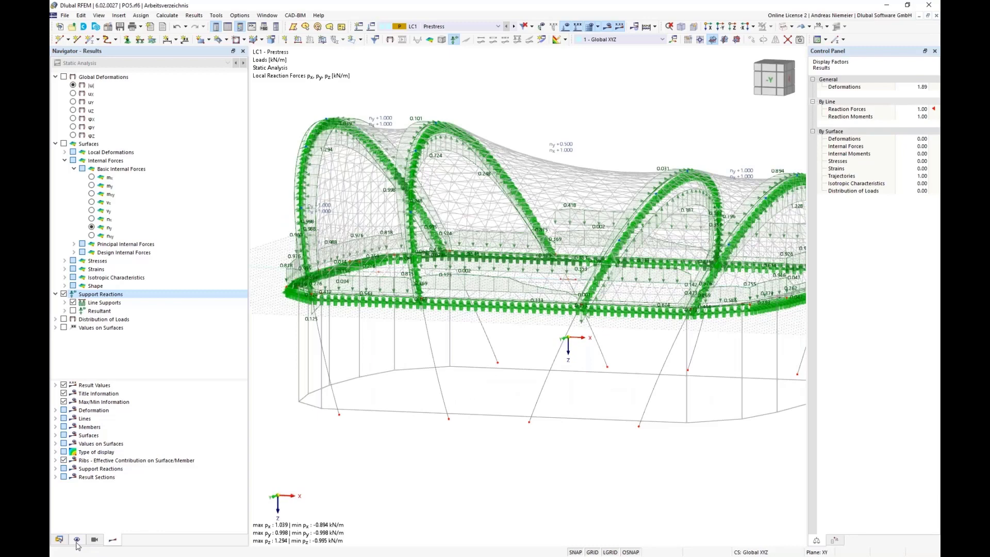
Hide the FE mesh and the Types for Lines symbols, which include the line supports
left_click(589, 27)
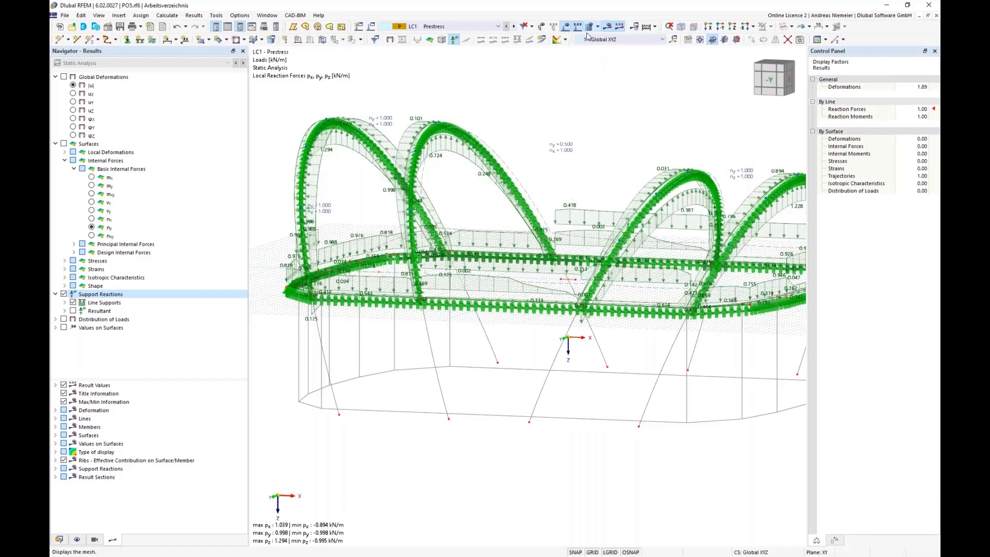
left_click(95, 540)
left_click(77, 540)
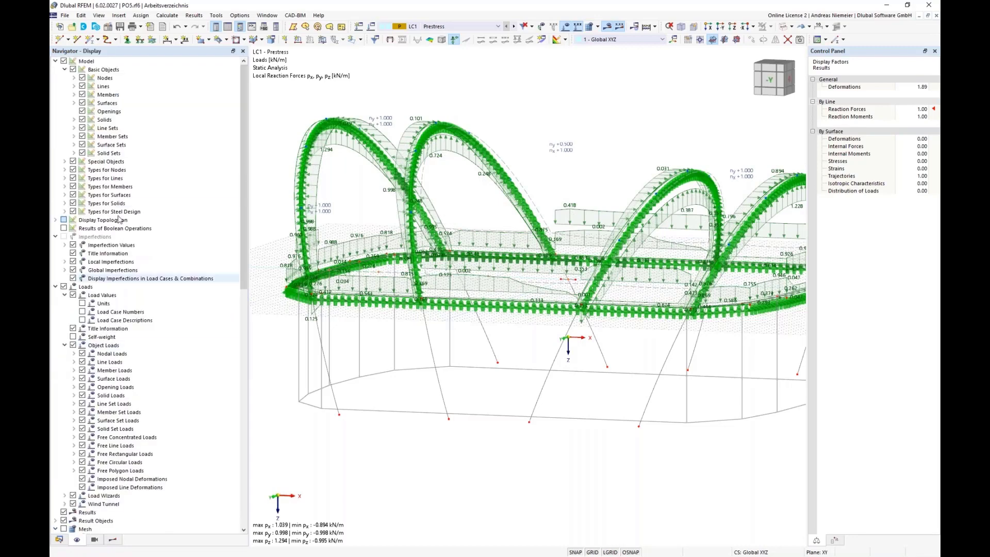
left_click(73, 178)
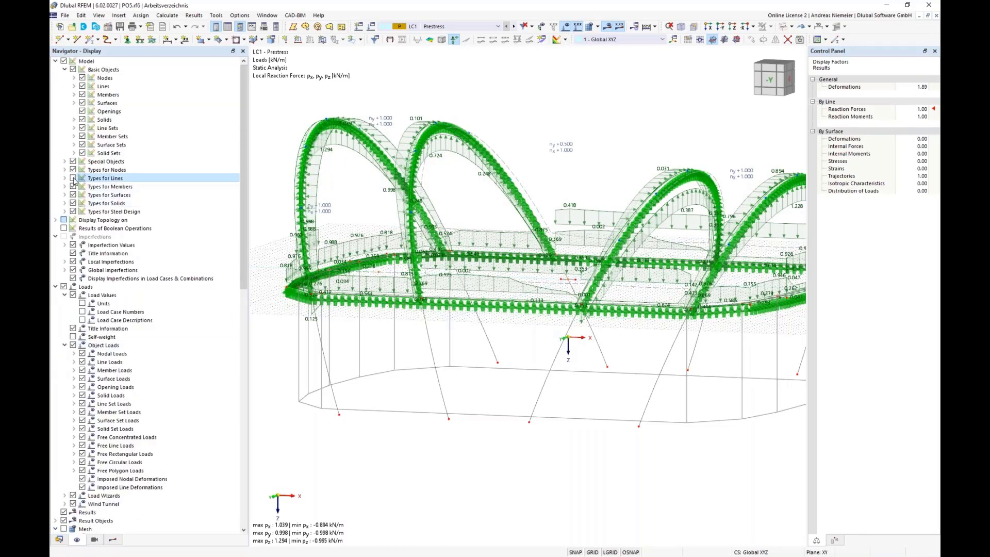
Limit the line support results to the local reaction force pz and inspect it along the arches and base ring
left_click(113, 540)
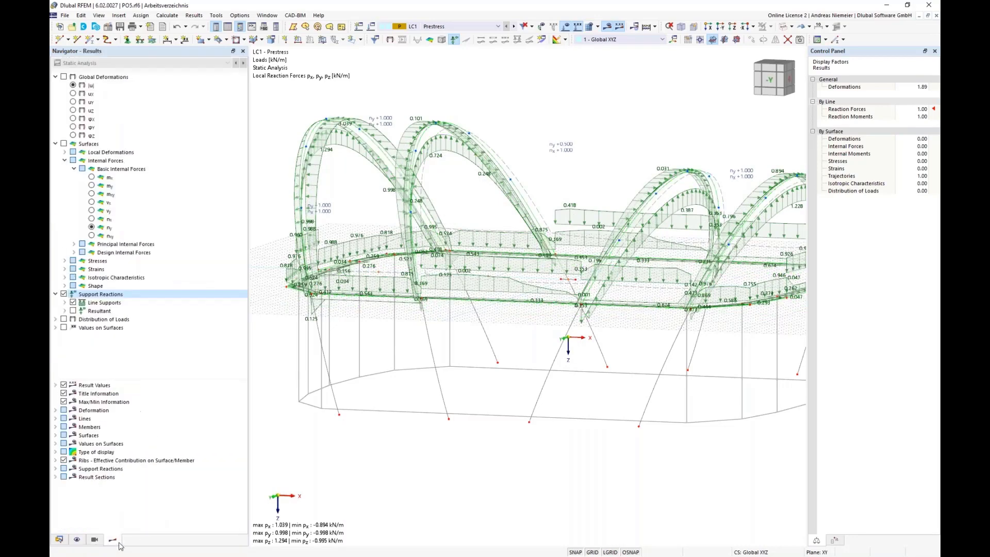
left_click(65, 303)
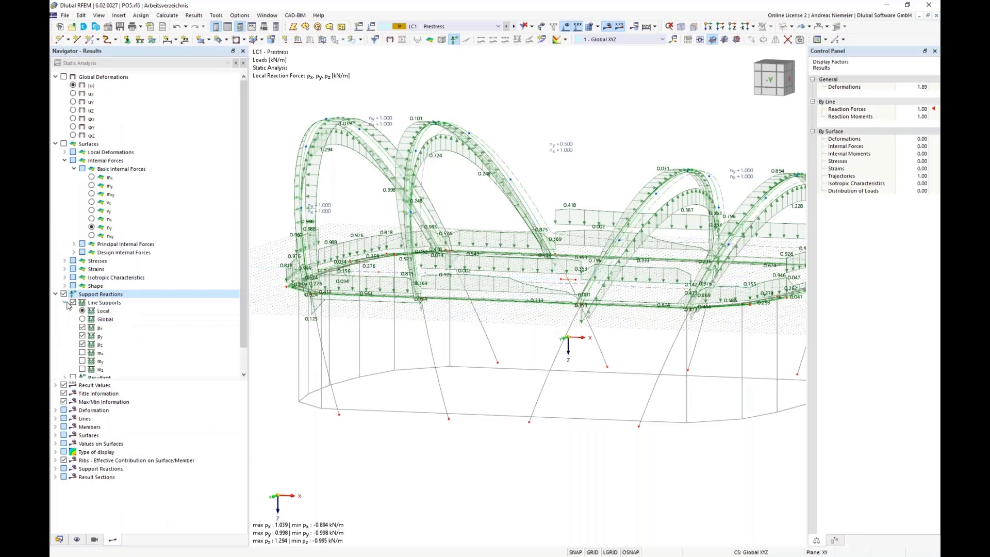
left_click(82, 337)
left_click(82, 328)
middle_click_drag(389, 336, 409, 345, "ctrl")
scroll(490, 154, "up", 2)
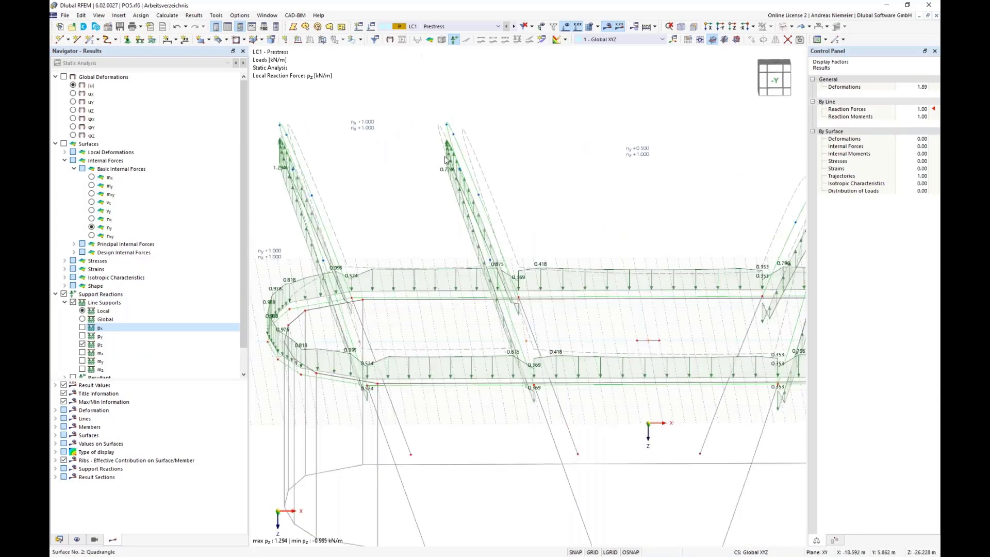
scroll(441, 218, "down", 3)
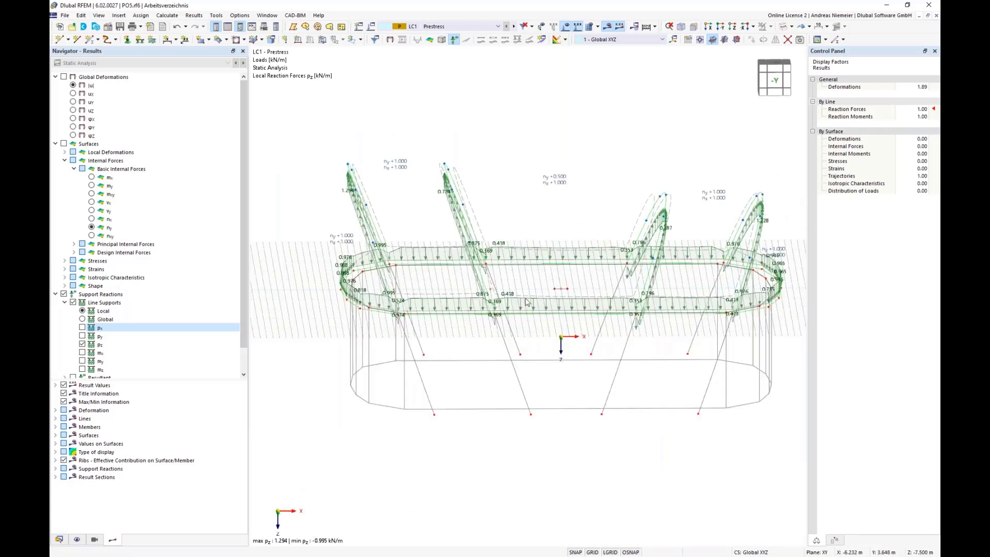
Switch the line support results to only the local reaction force px and examine it on the arches
left_click(82, 328)
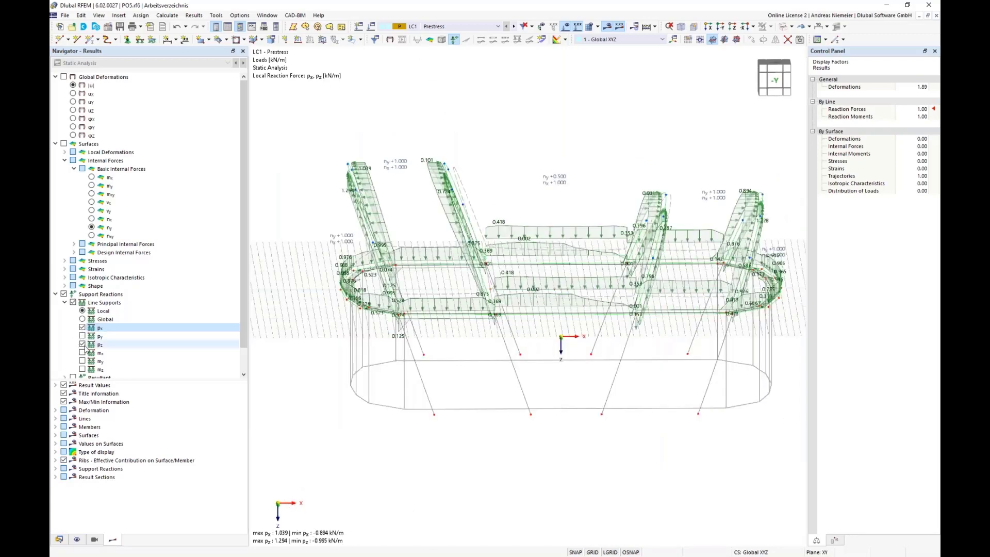
left_click(83, 345)
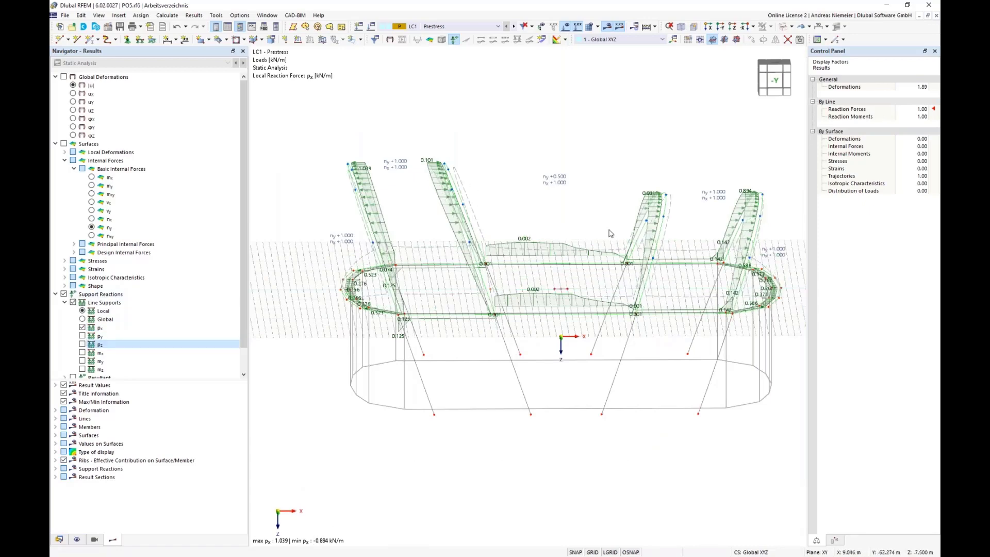
middle_click_drag(611, 233, 557, 233, "ctrl")
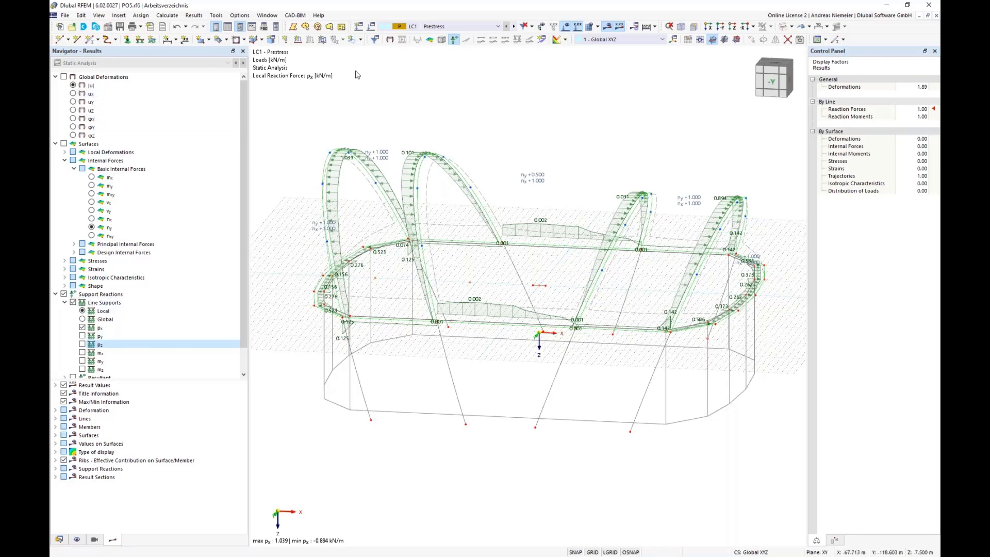
middle_click_drag(564, 139, 588, 155, "ctrl")
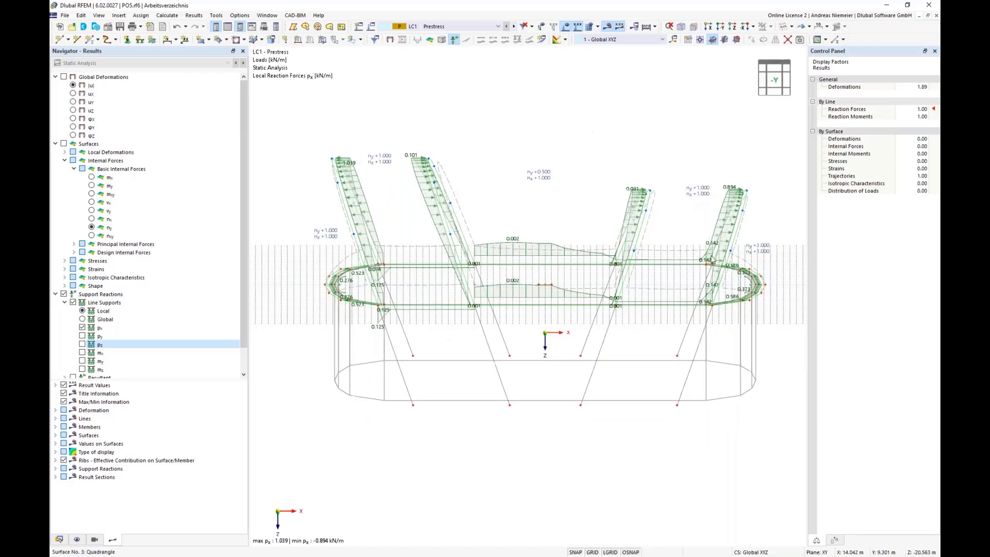
Remove the line support from the four arch lines 36, 41, 44 and 47, accepting deletion of the results and mesh
left_click_drag(778, 224, 315, 118)
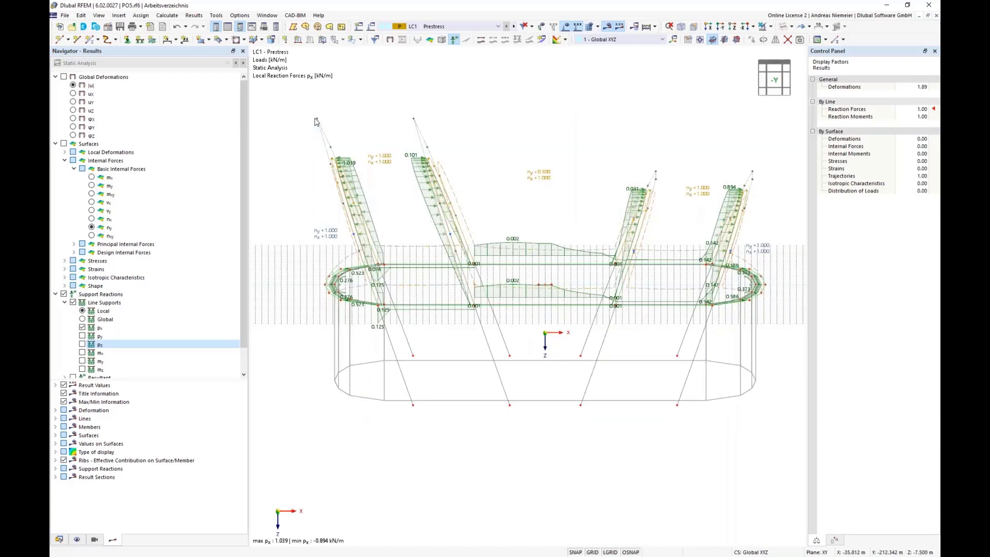
right_click(344, 173)
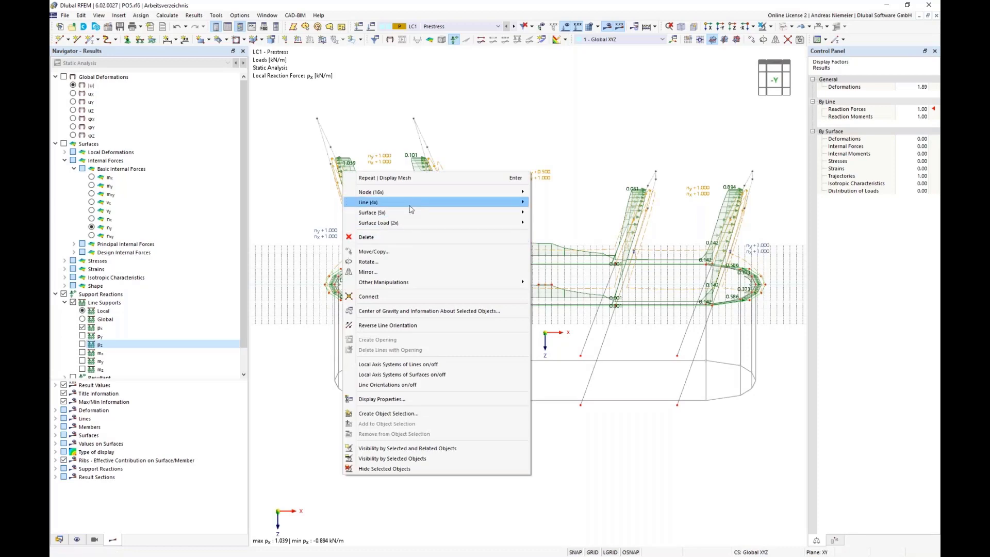
mouse_move(514, 202)
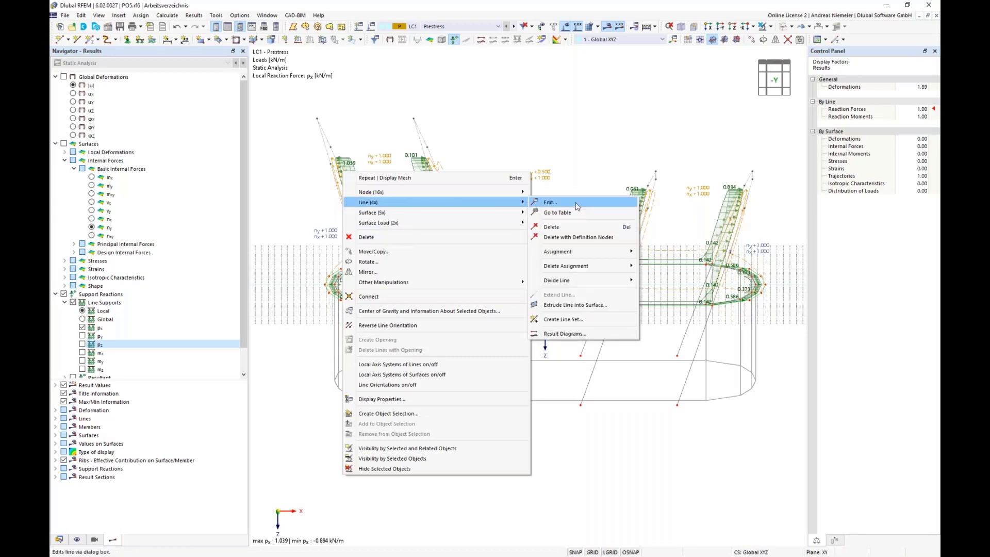
left_click(551, 202)
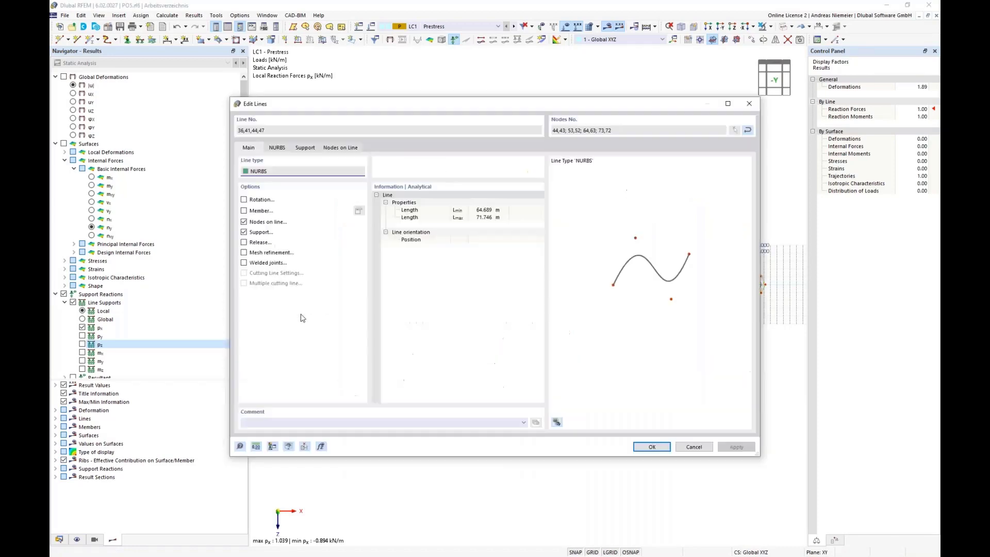
left_click(245, 232)
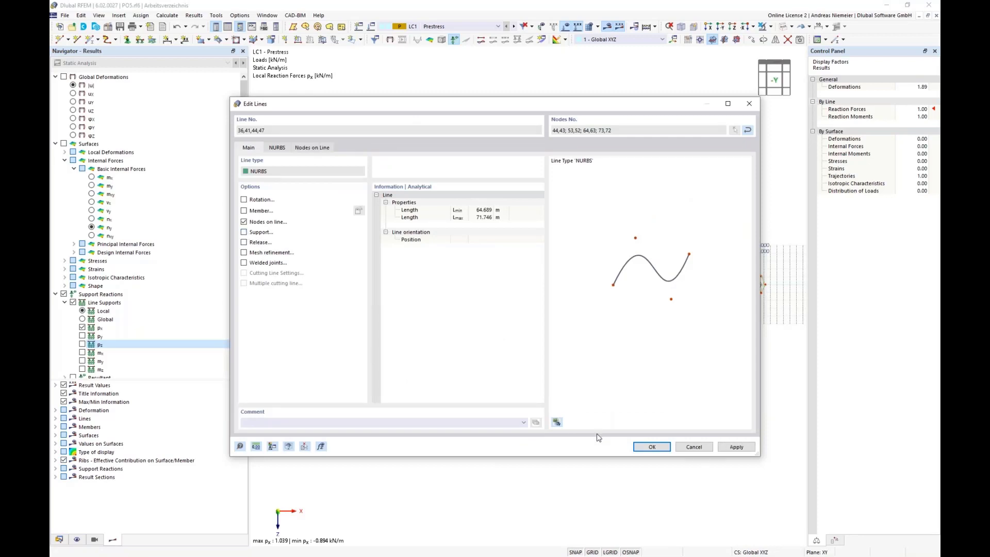
left_click(643, 444)
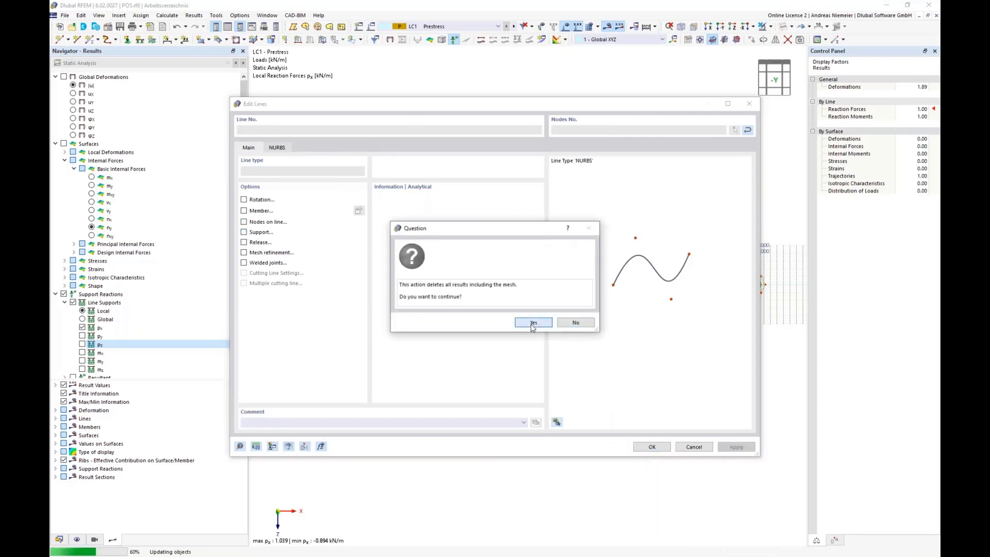
left_click(533, 323)
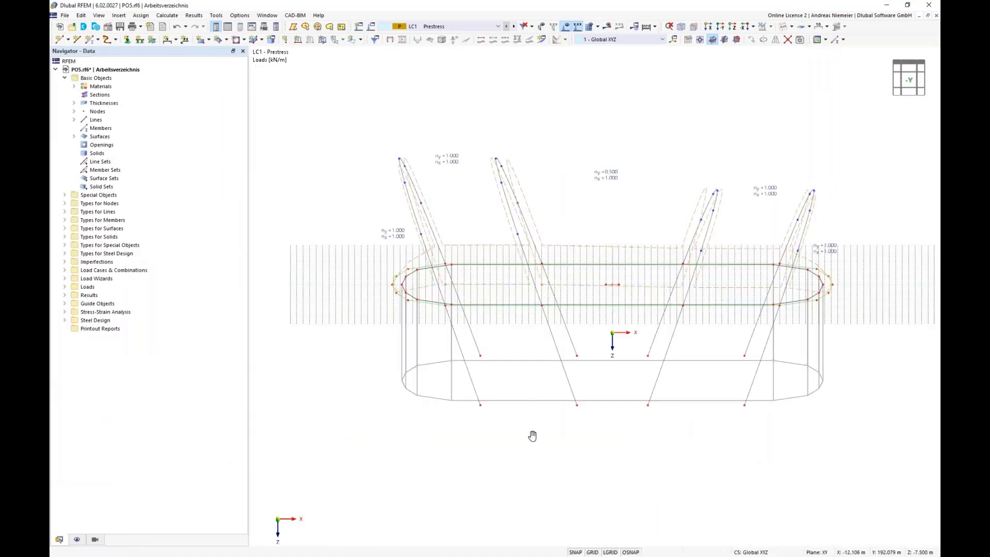
Hide the work grid and isolate the arch lines by showing only lines of type NURBS
mouse_move(531, 435)
middle_mouse_down()
mouse_move(510, 426)
mouse_move(440, 457)
middle_mouse_up()
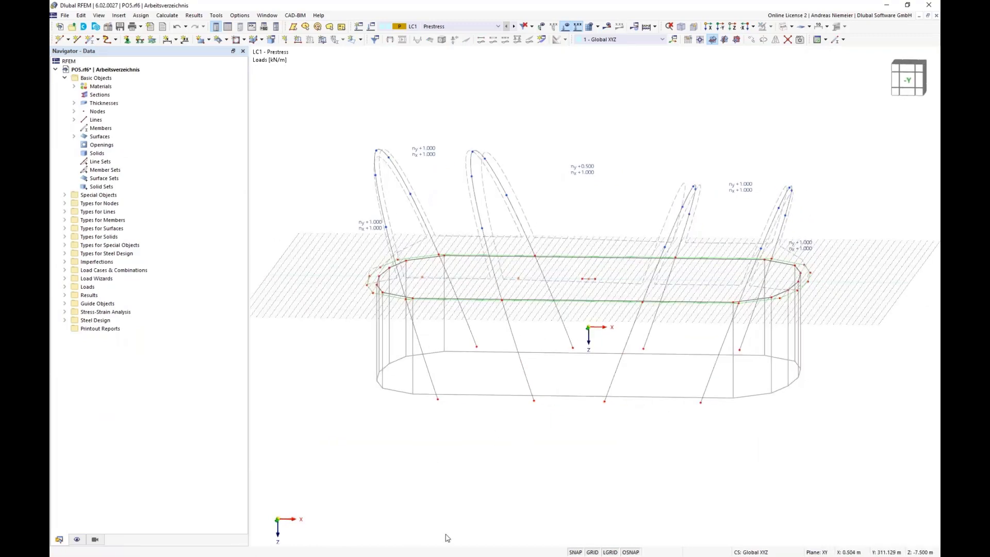
left_click(604, 552)
left_click(95, 540)
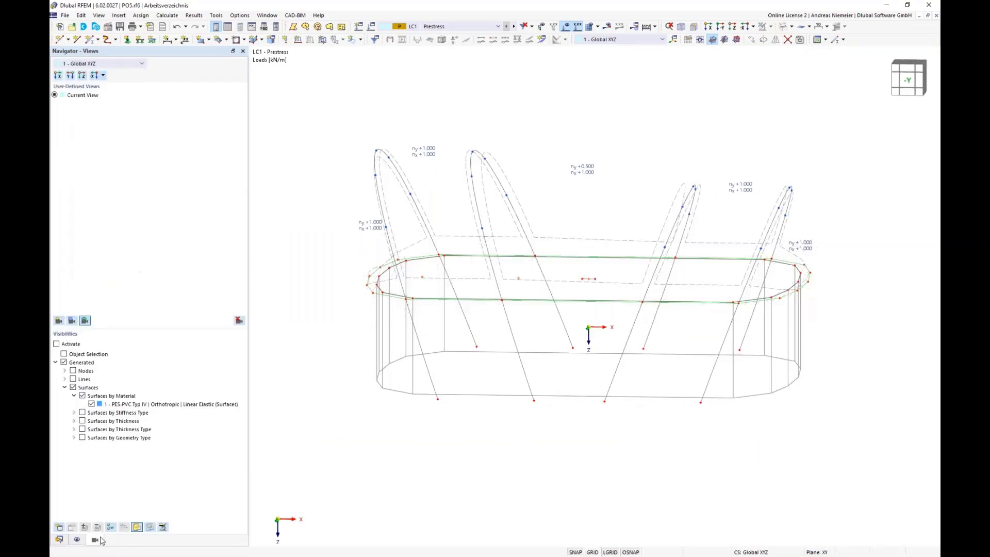
left_click(74, 389)
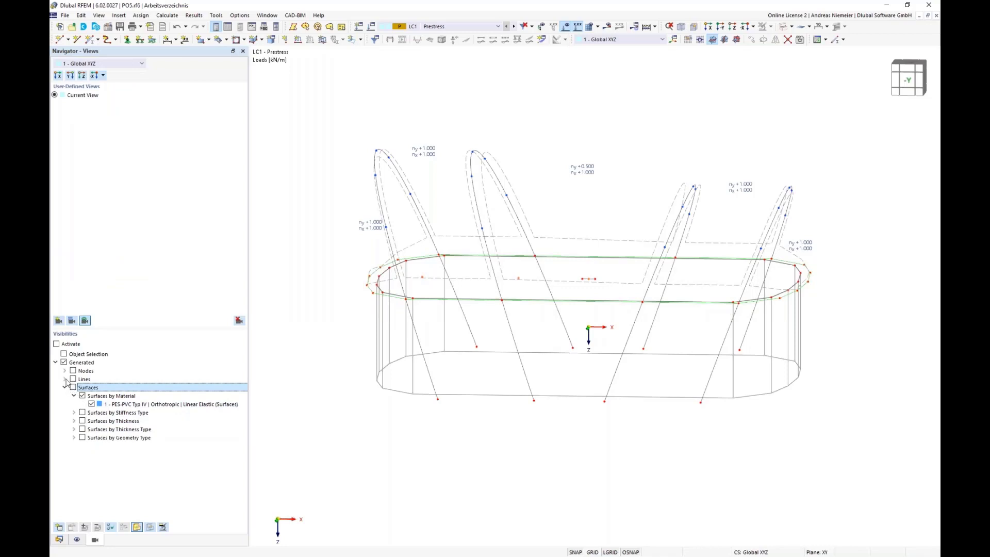
left_click(65, 380)
left_click(74, 388)
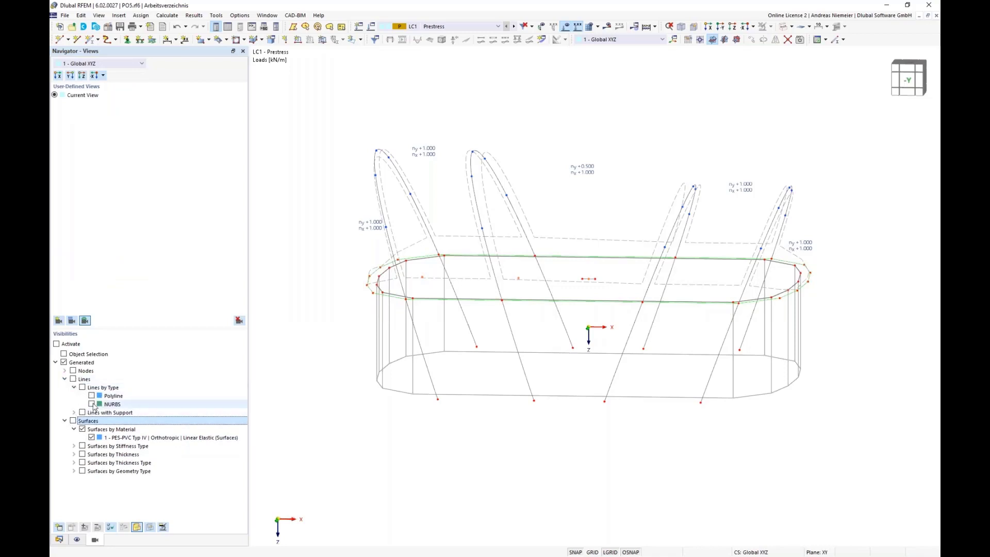
left_click(92, 404)
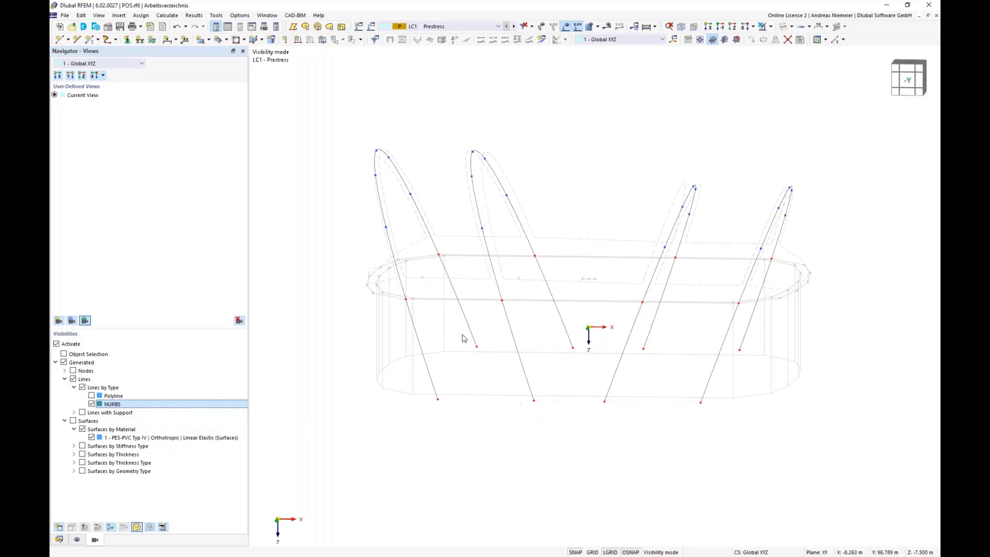
scroll(614, 457, "down", 1)
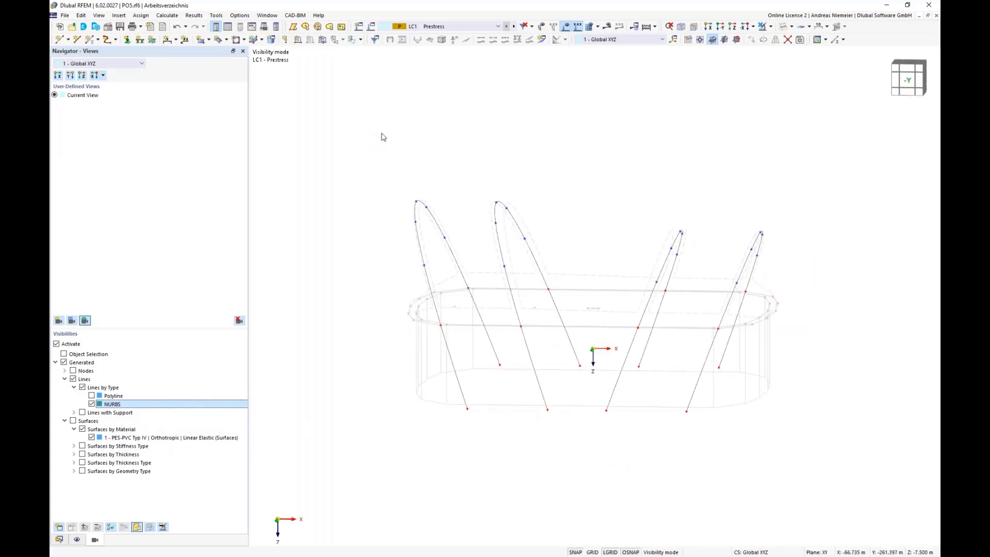
Assign a new beam member to all arch lines and choose a thin-walled circular hollow section for it from the library
left_click_drag(376, 128, 827, 444)
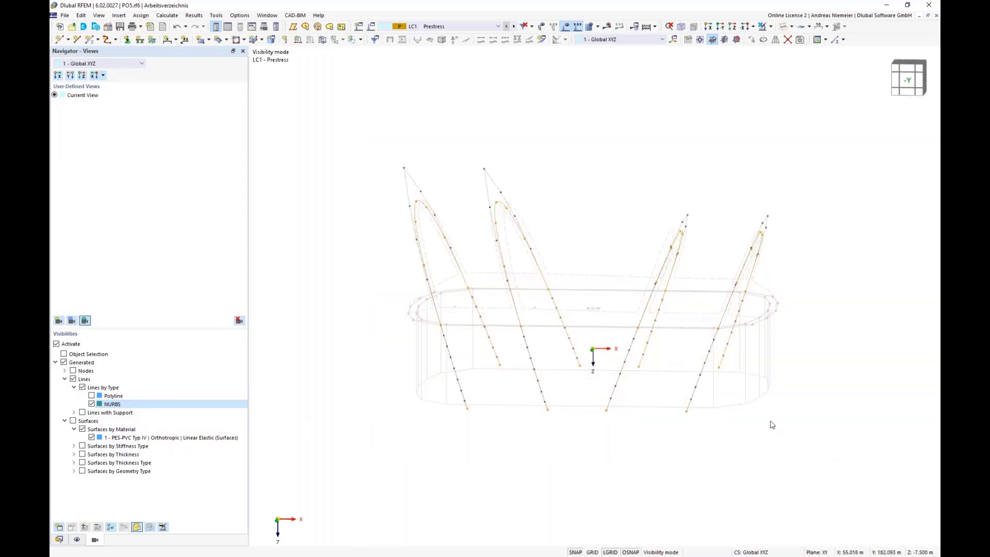
right_click(665, 268)
mouse_move(686, 297)
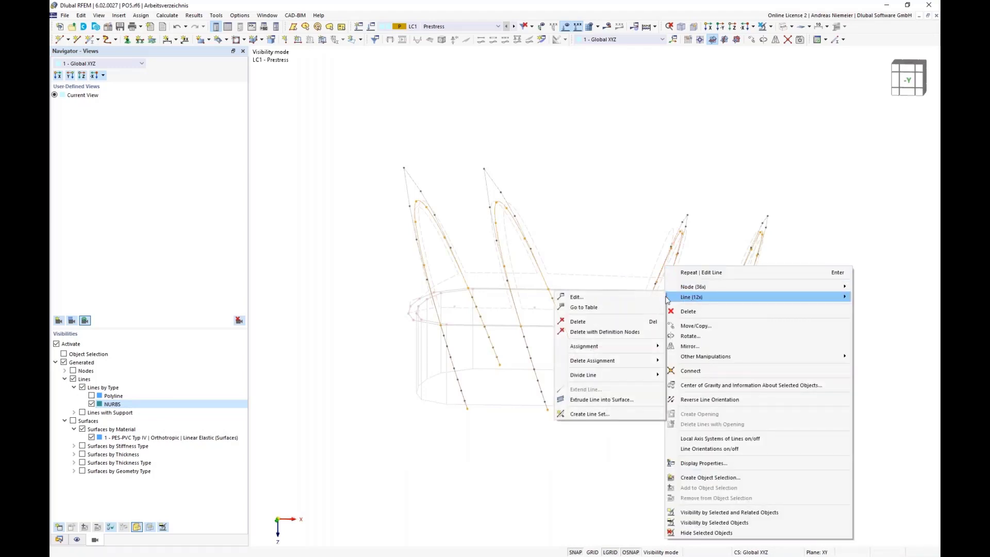
left_click(639, 298)
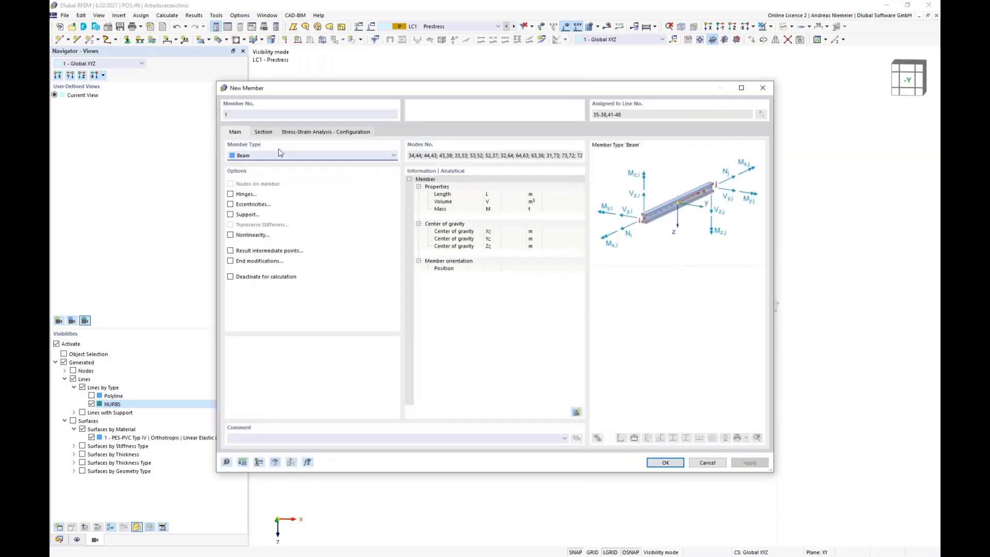
left_click(264, 132)
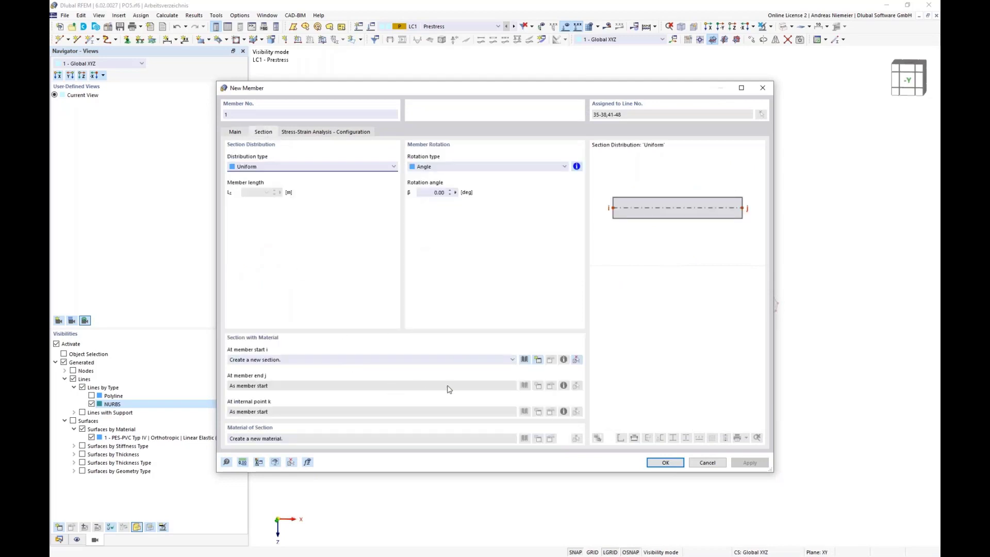
left_click(525, 359)
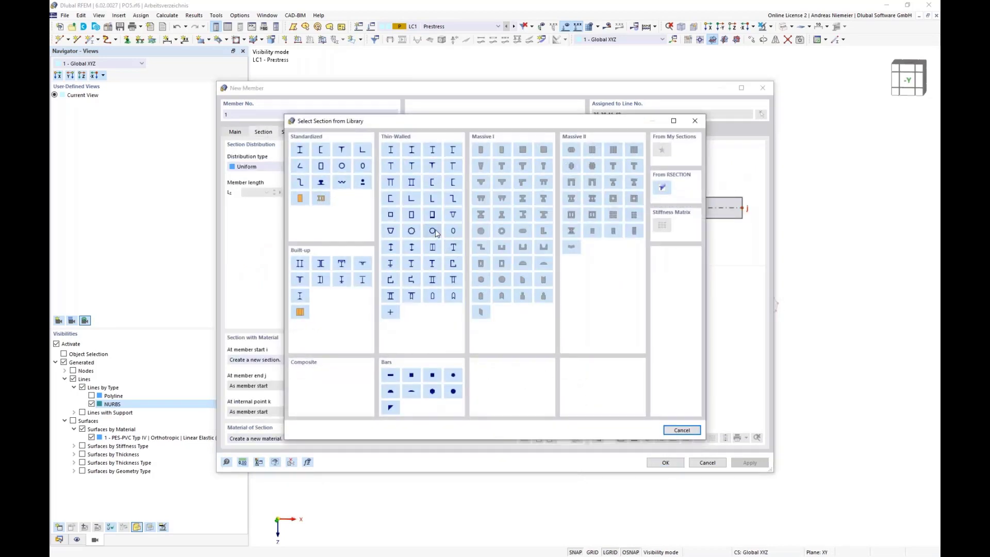
key("Escape")
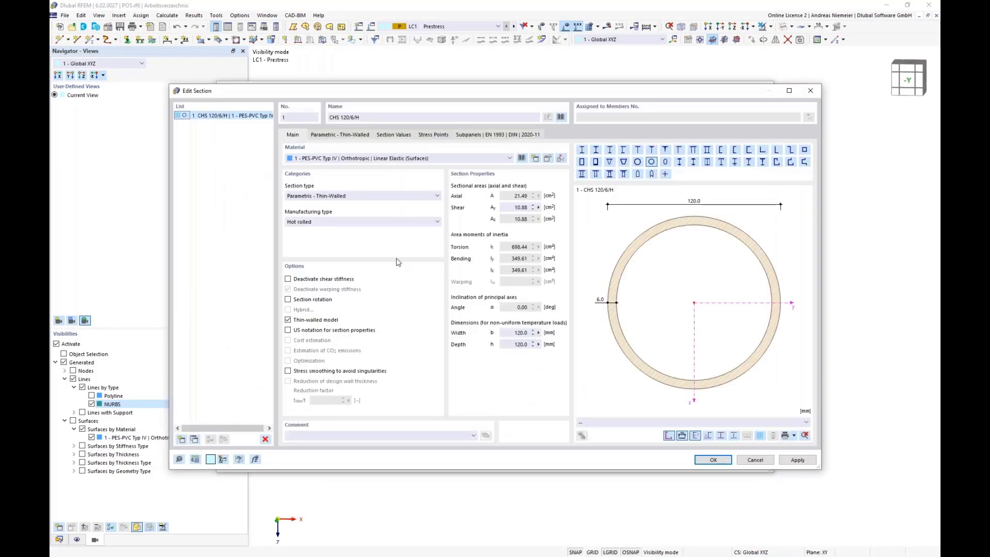
Assign steel S355 according to EN 1993-1-1:2005-05 as the material of the circular hollow section
left_click(523, 158)
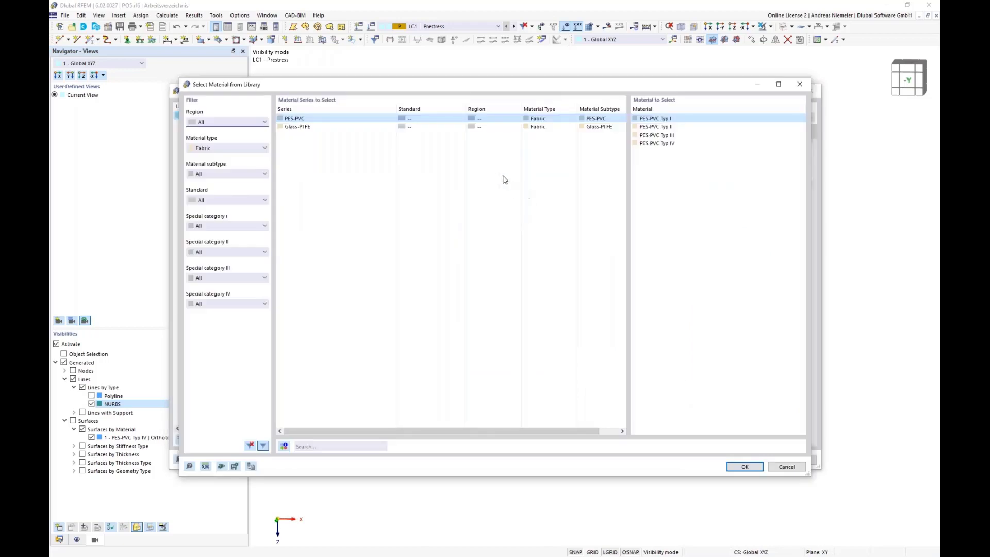
left_click(211, 148)
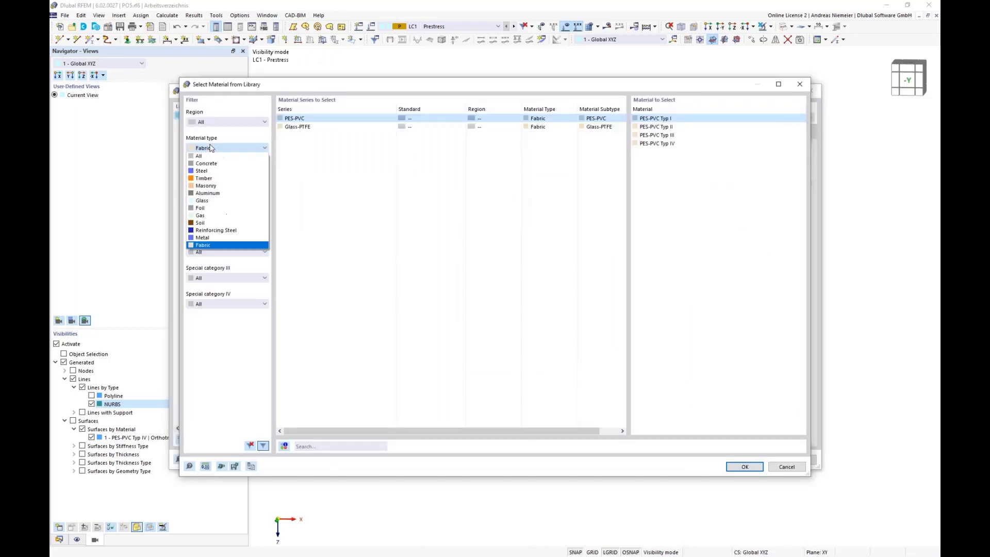
left_click(212, 171)
left_click(318, 444)
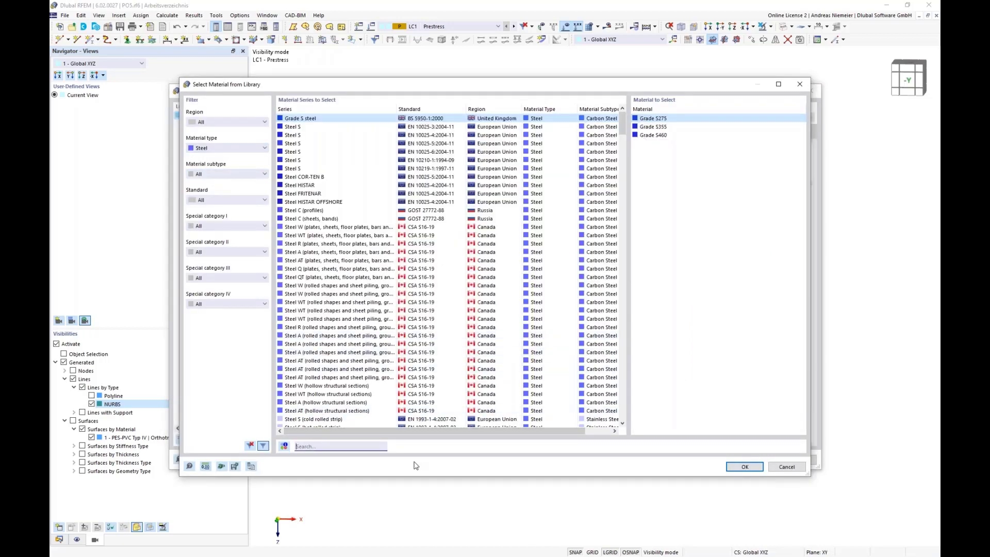
type("s355")
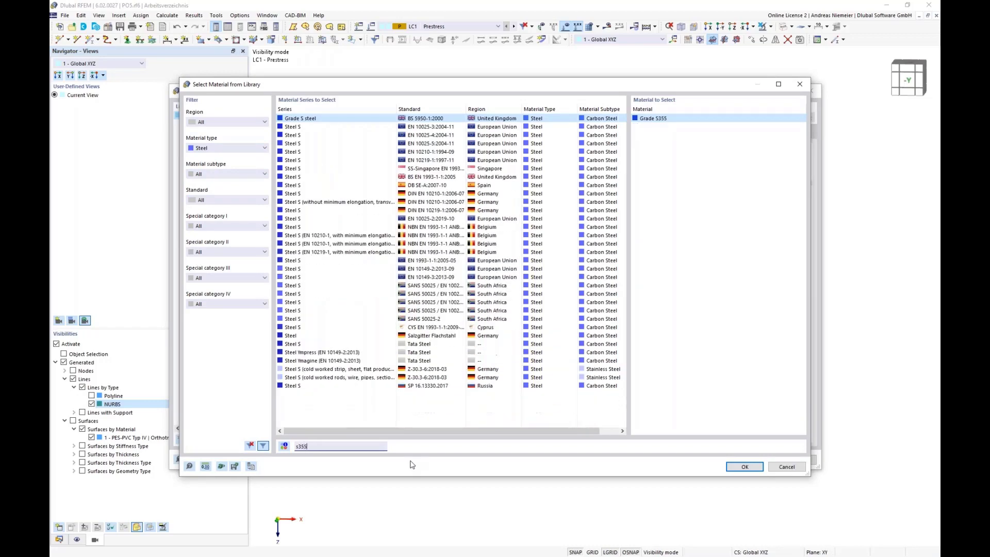
left_click(423, 260)
left_click(744, 467)
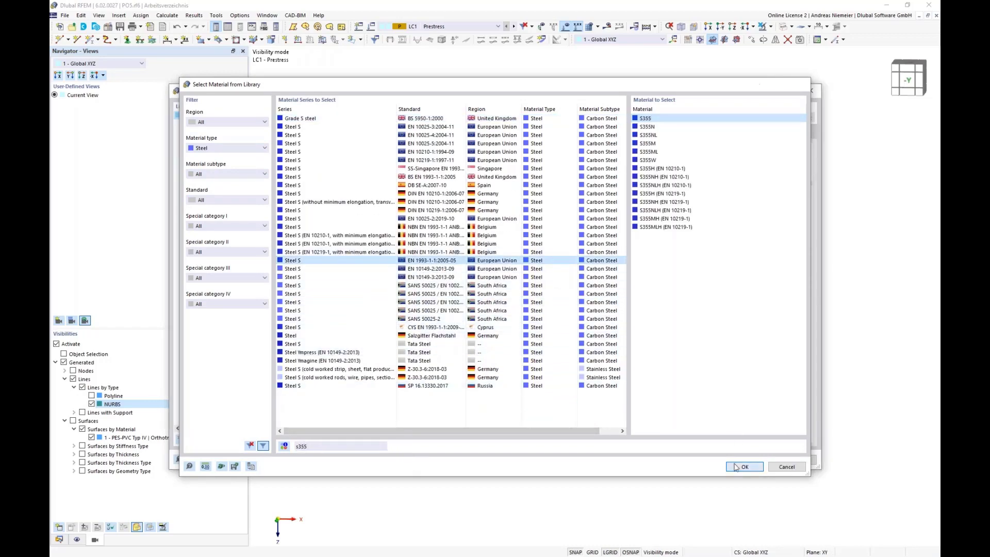
Set the section's diameter to 1000 mm and wall thickness to 25 mm, and create the arch members with it
left_click(353, 136)
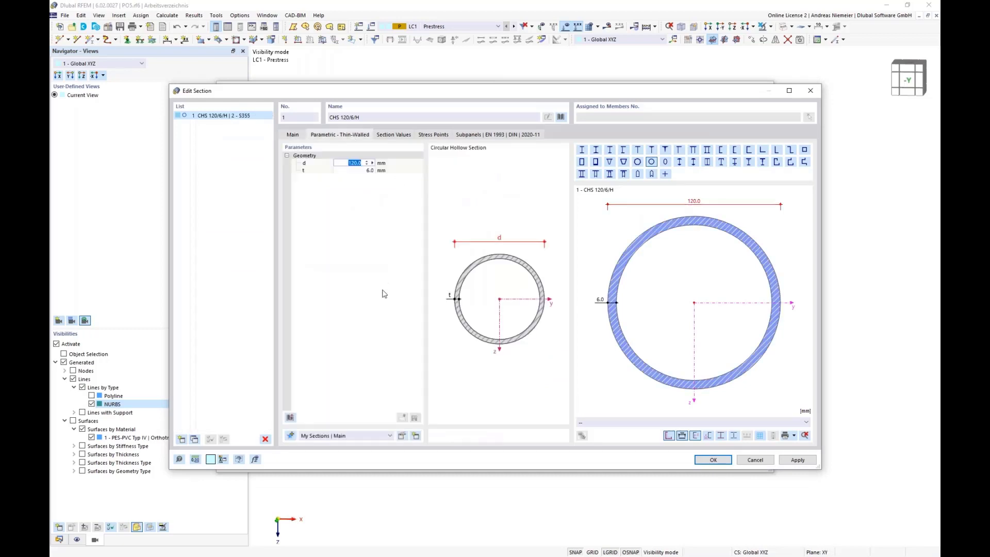
type("1000")
key("Tab")
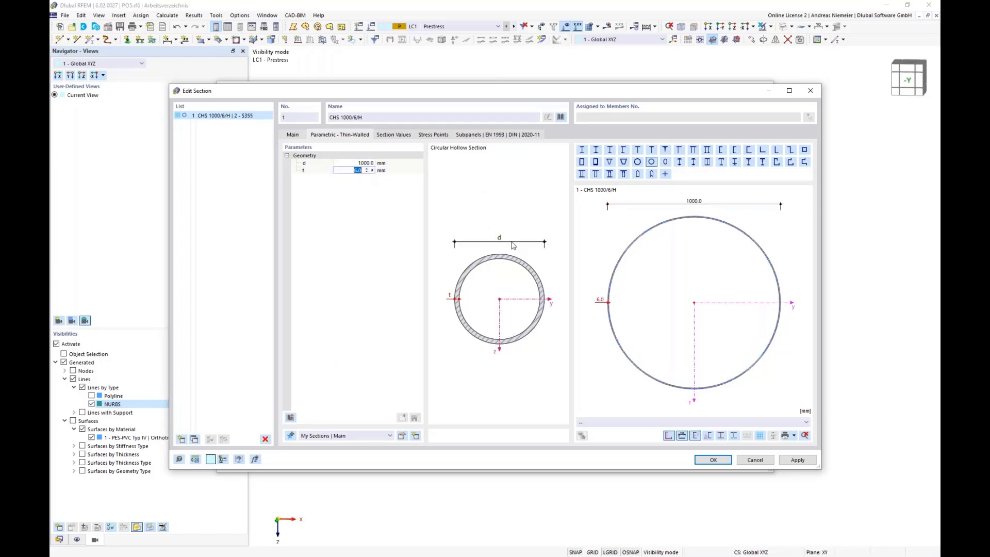
type("25")
key("Return")
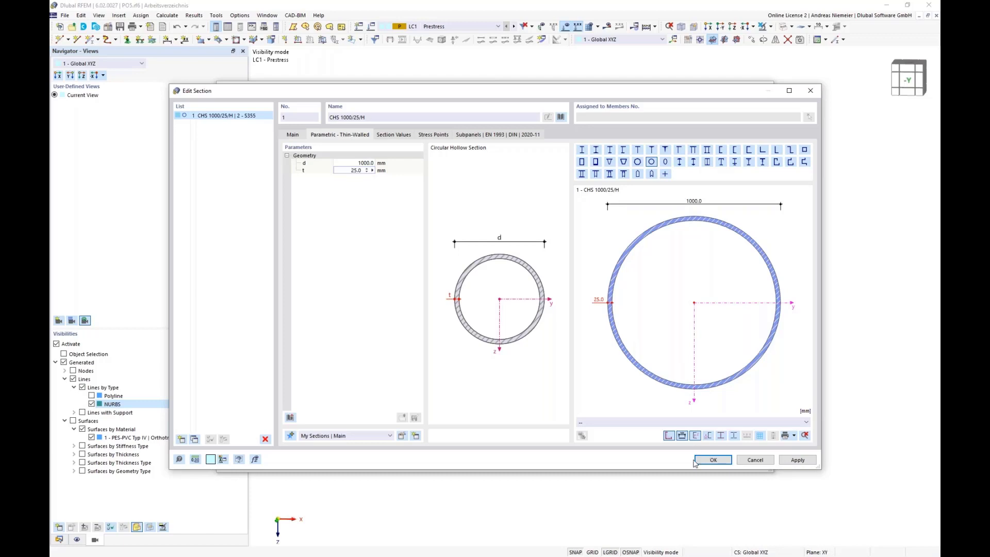
left_click(713, 460)
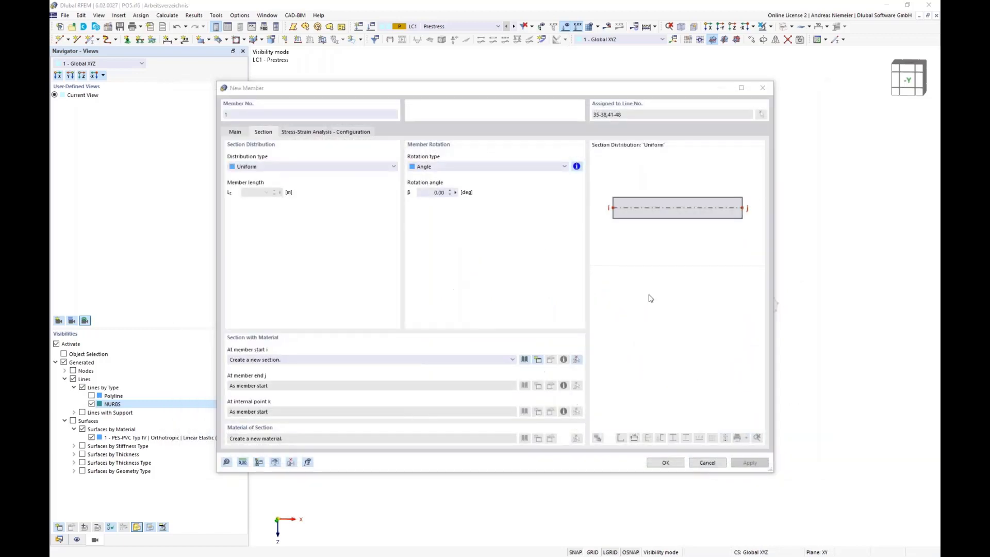
left_click(666, 463)
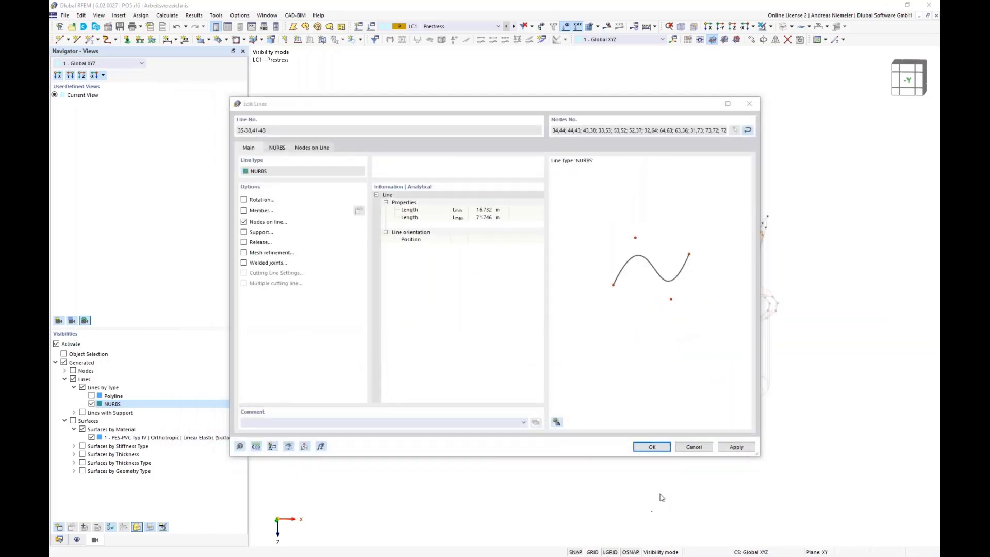
left_click(657, 451)
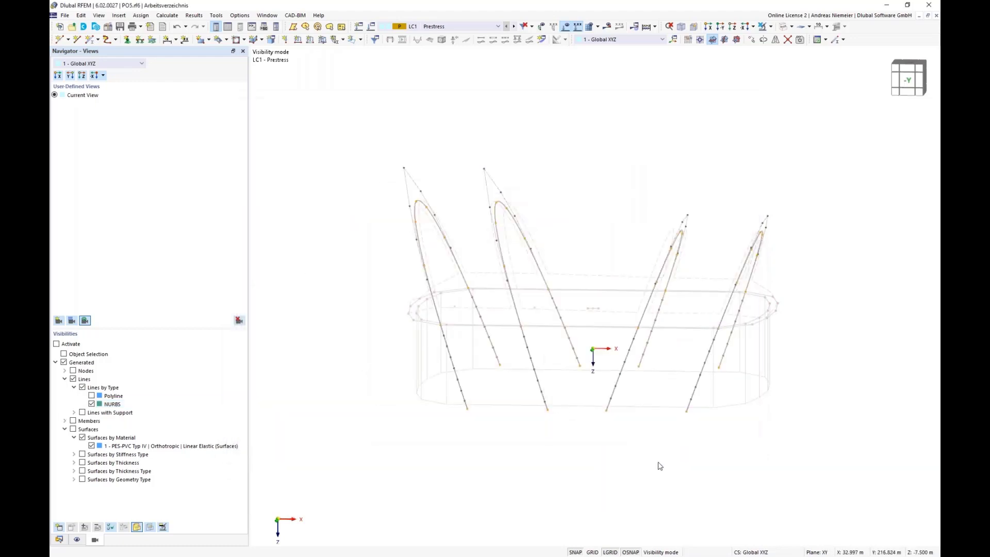
Switch the model display to solid rendering and inspect the tubular arches
left_click(784, 26)
middle_click_drag(672, 167, 625, 187, "ctrl")
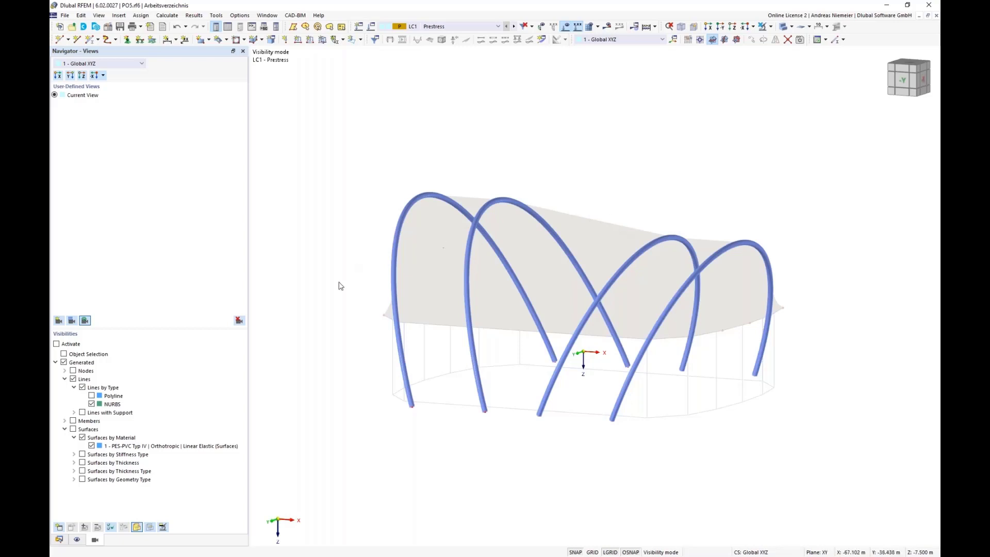
middle_click_drag(366, 417, 416, 409, "ctrl")
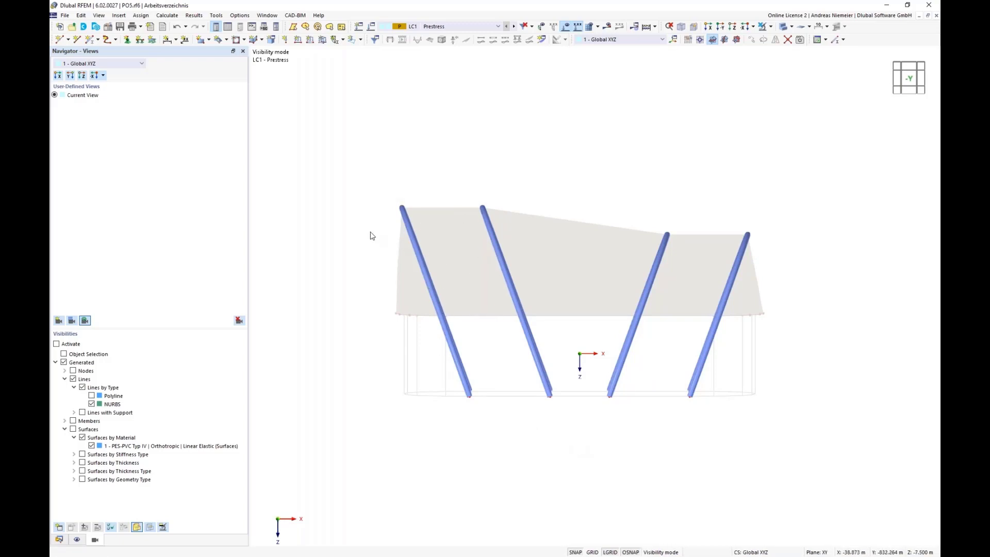
Restore the full model without the load display and view the structure in the Z-direction
left_click(763, 27)
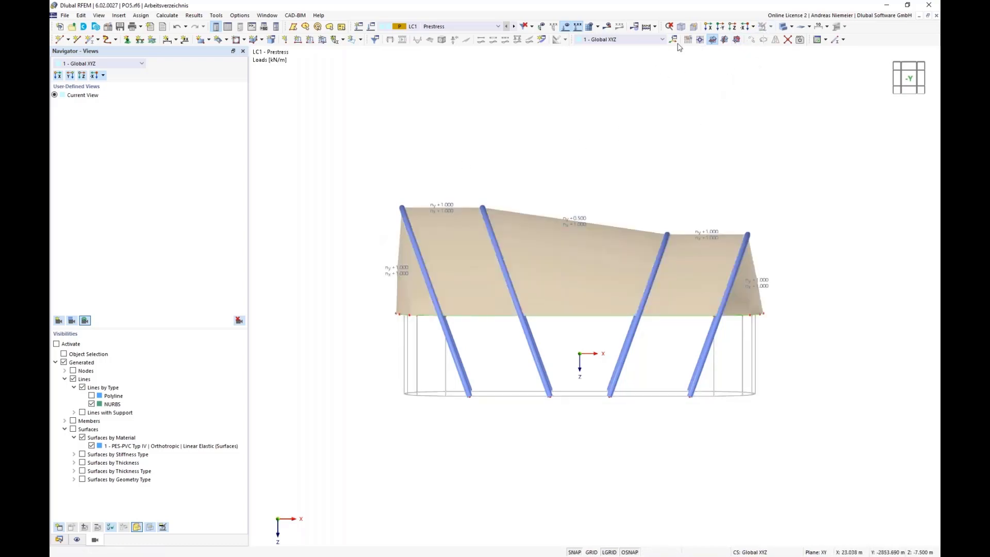
left_click(566, 26)
left_click(731, 28)
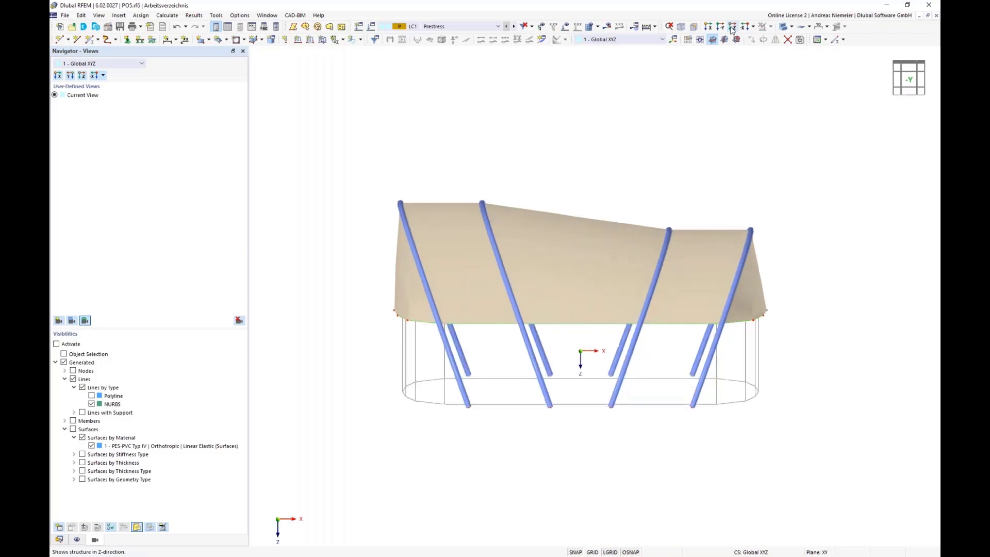
scroll(400, 101, "up", 4)
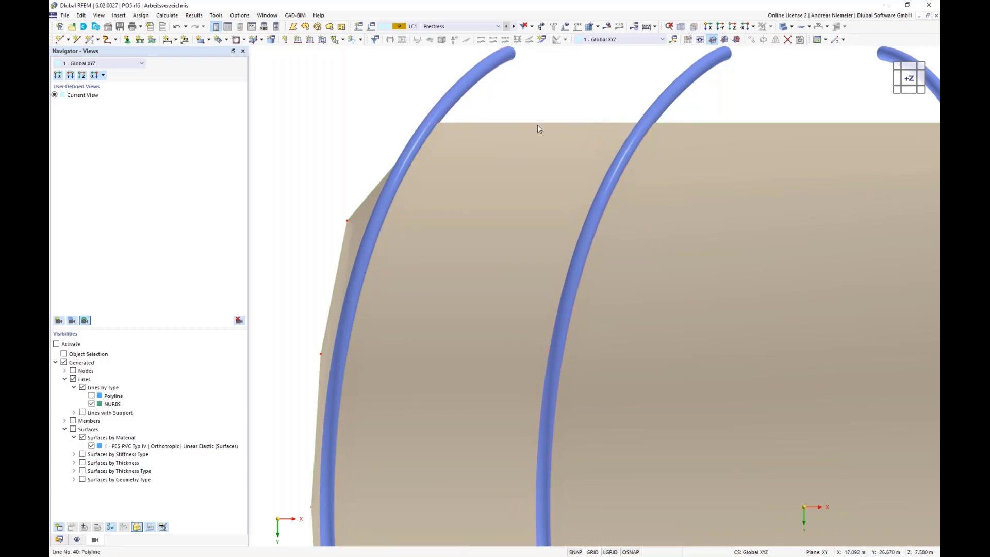
scroll(475, 128, "down", 5)
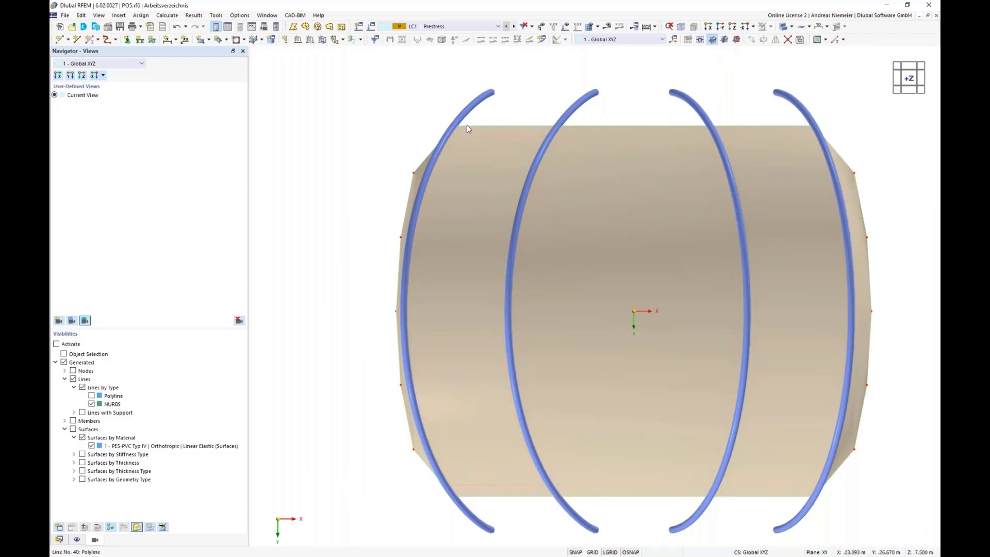
Convert membrane edge line 21 to an arc, picking its midpoint as control point and shifting it inward in Y
mouse_move(530, 182)
double_click(506, 497)
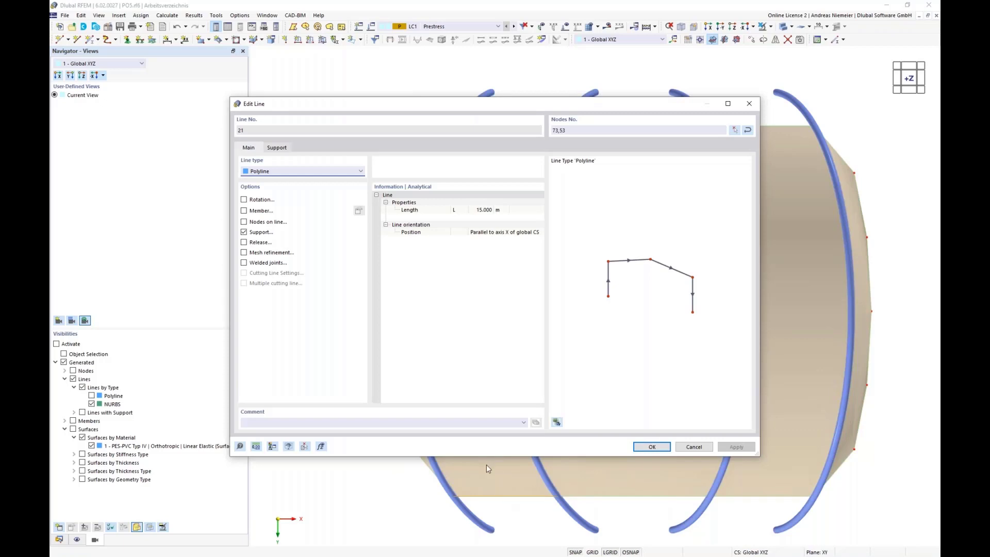
left_click(298, 173)
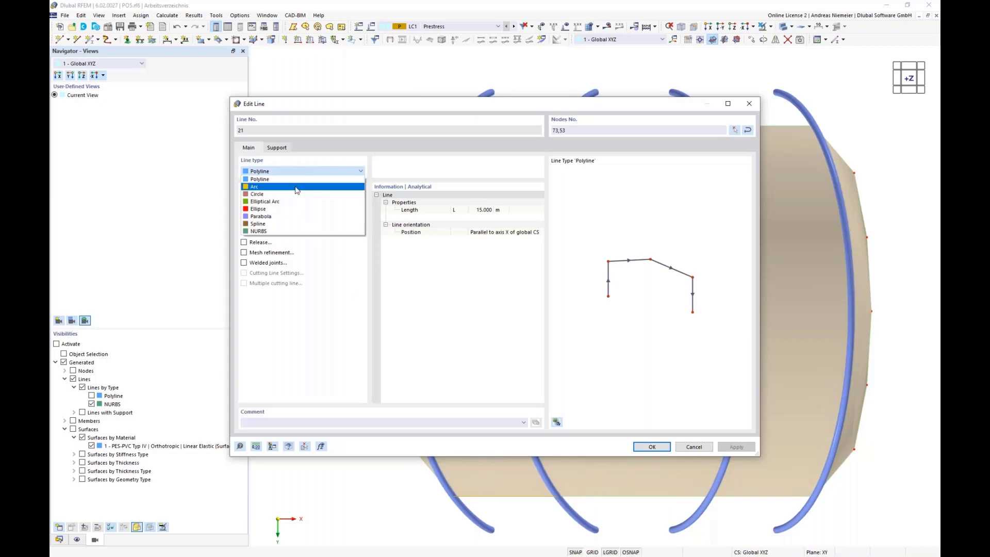
left_click(296, 187)
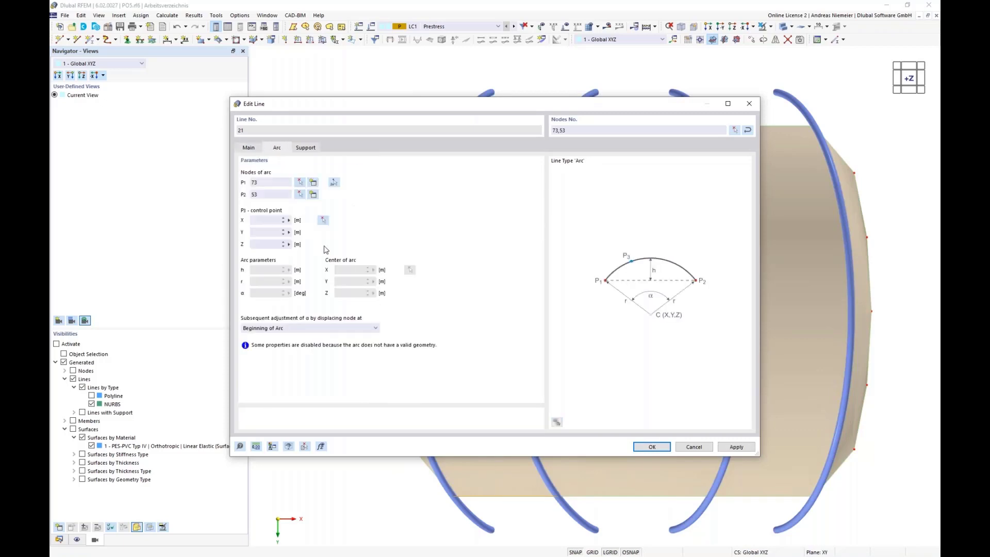
left_click(323, 220)
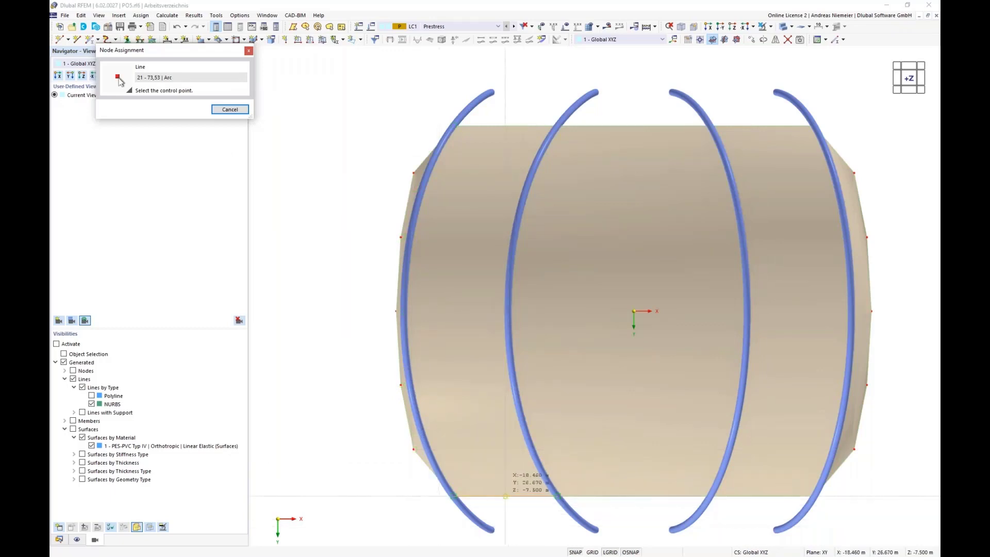
left_click(505, 497)
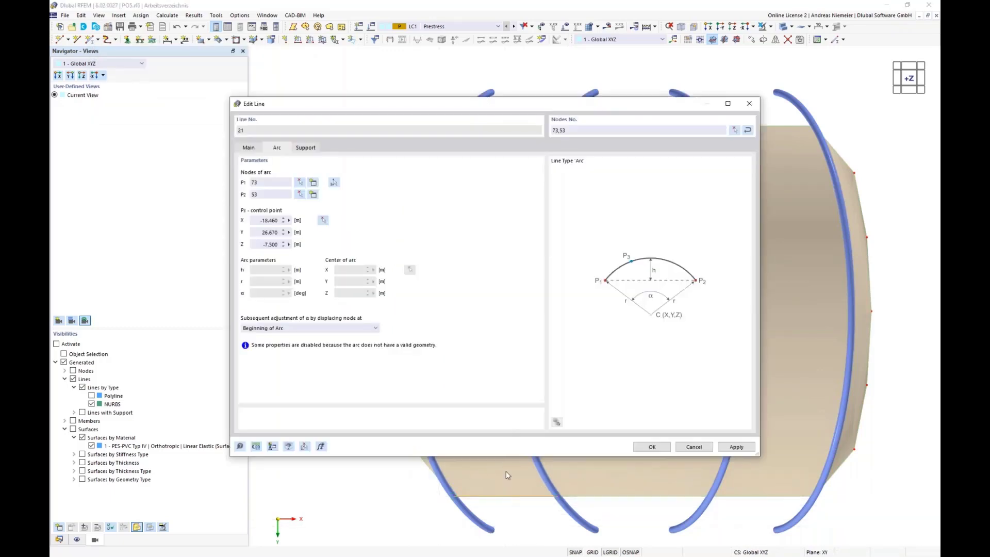
left_click(264, 231)
left_click(649, 451)
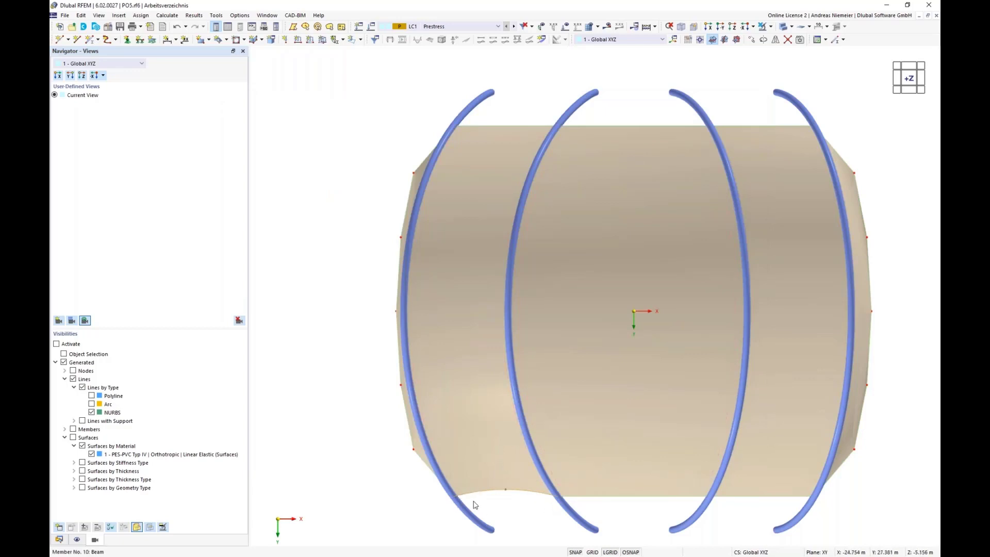
Convert membrane edge line 34 on the positive X and Y side to an arc, with its midpoint as control point shifted inward in Y
double_click(749, 499)
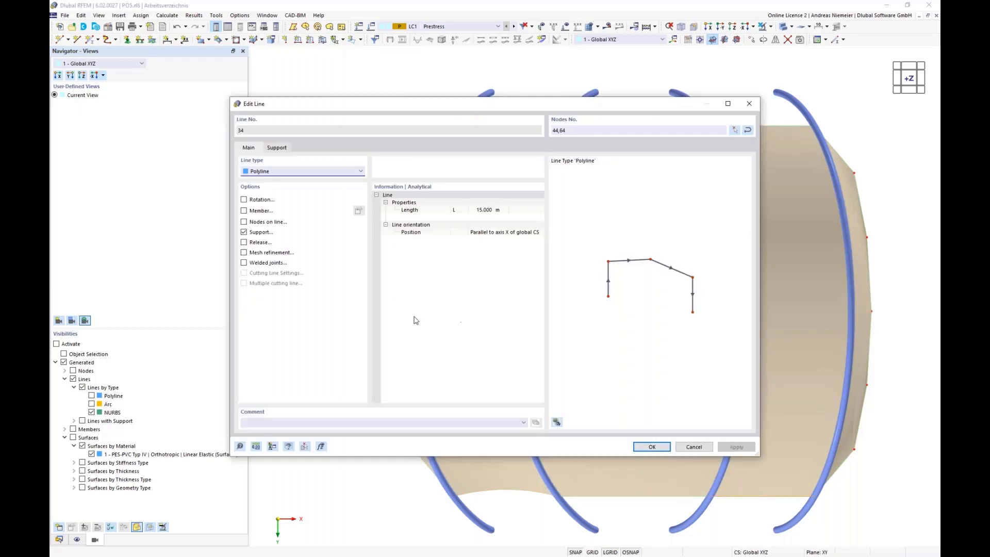
left_click(292, 172)
left_click(285, 197)
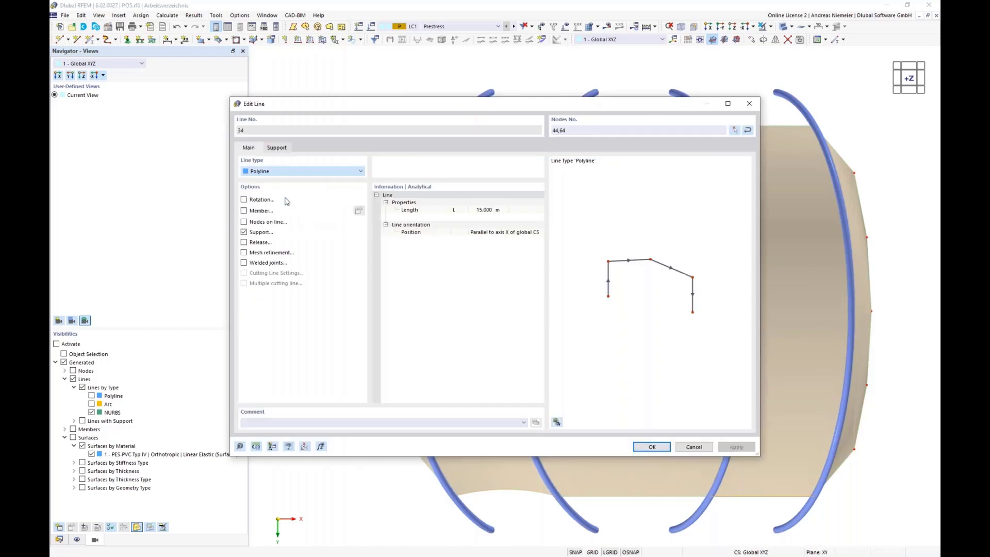
left_click(322, 221)
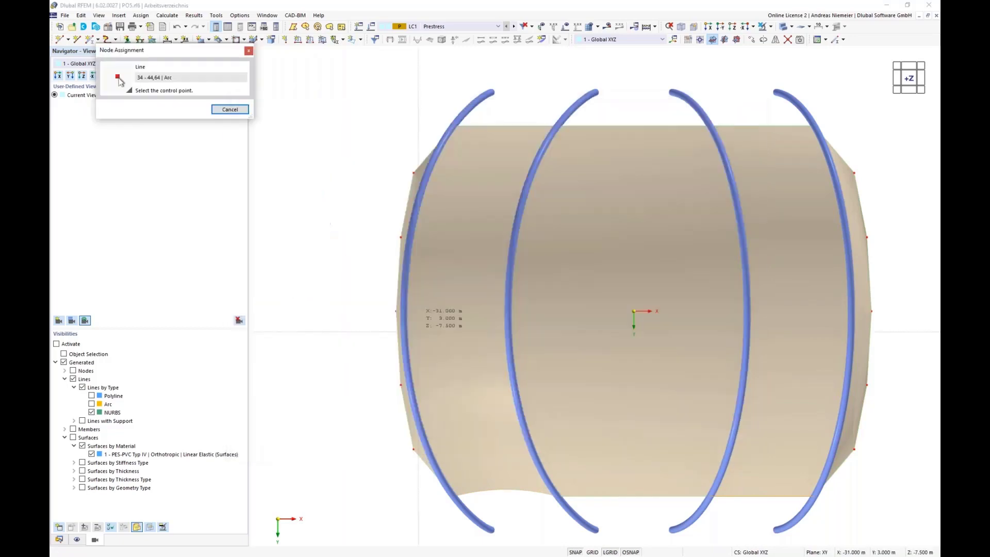
left_click(762, 496)
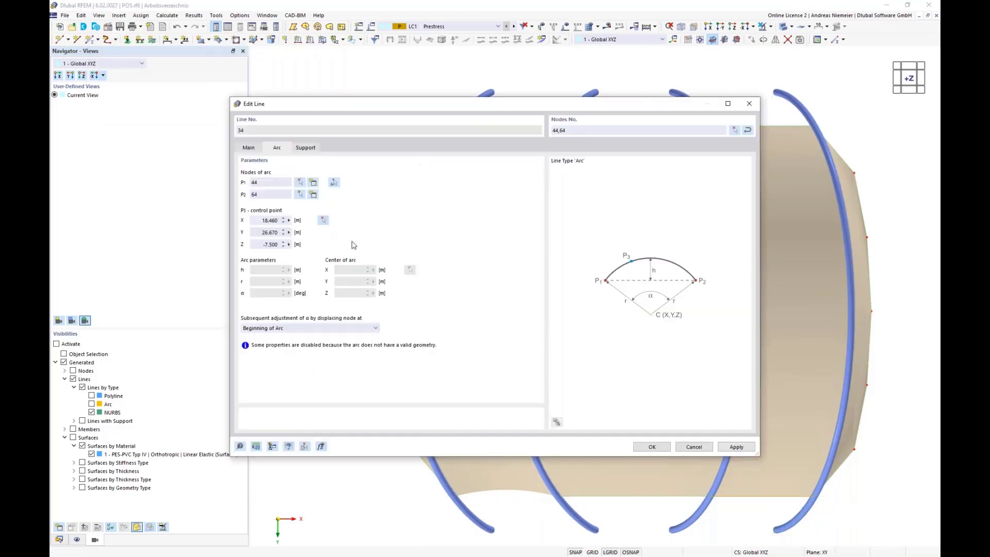
left_click(270, 233)
left_click(652, 447)
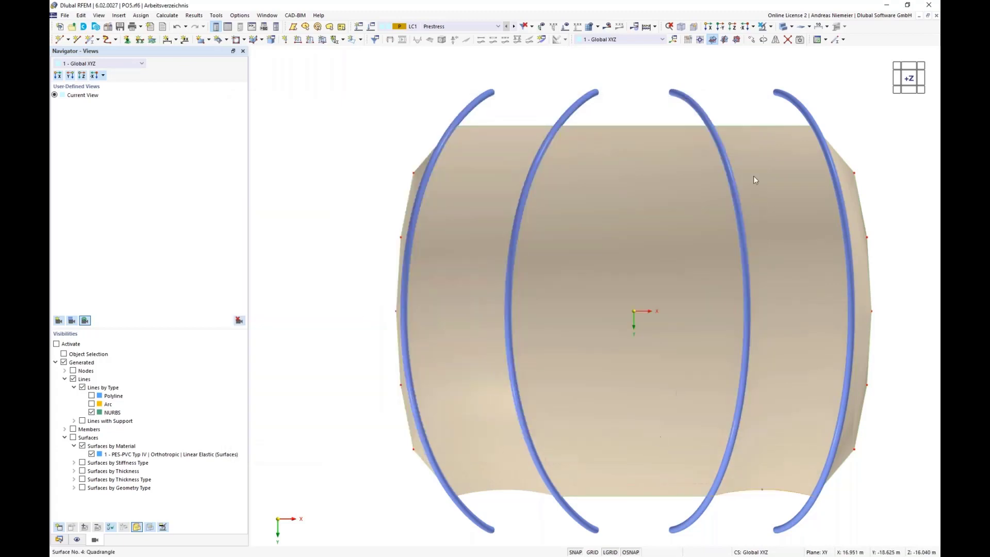
Convert the opposite membrane edge line 28 to an arc, picking its midpoint as control point and shifting it inward in Y
double_click(752, 125)
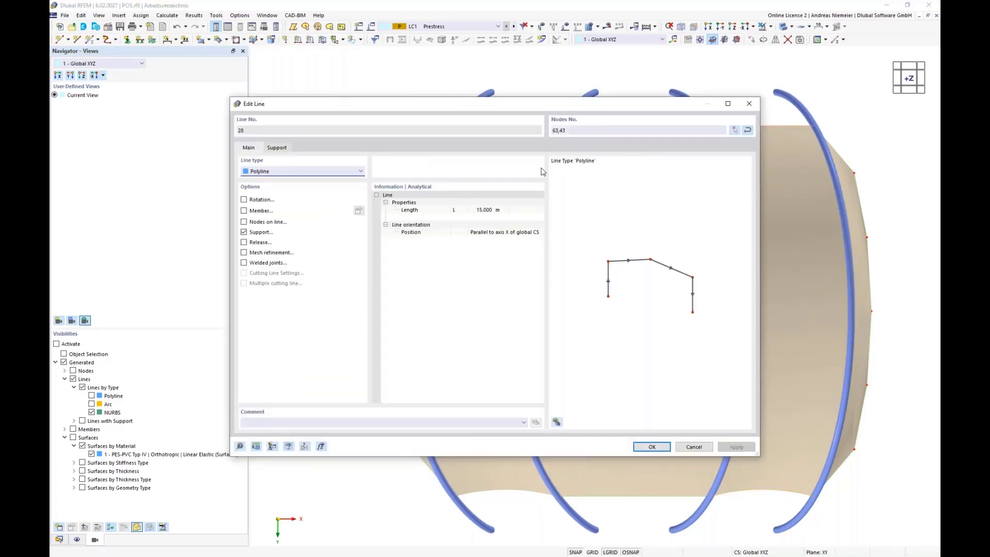
left_click(272, 171)
left_click(265, 189)
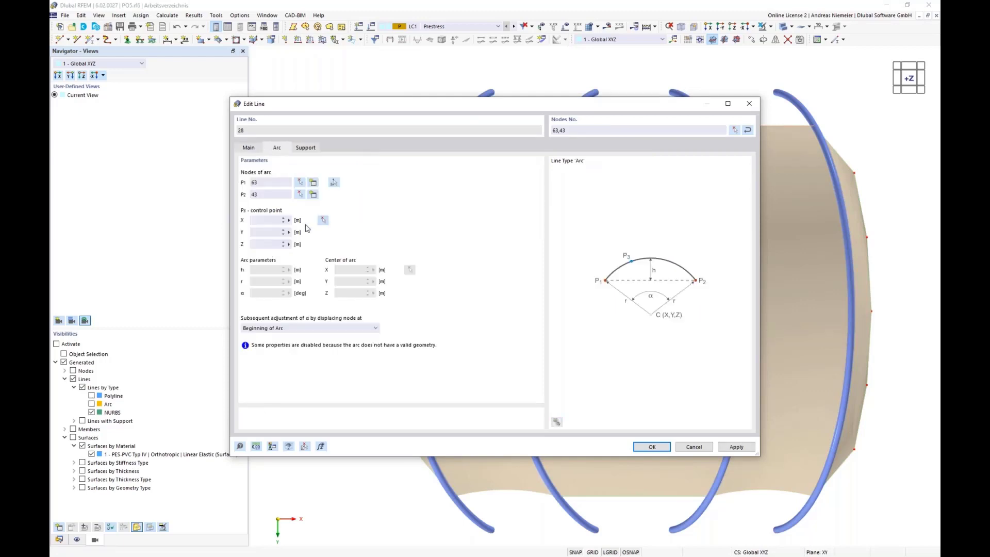
left_click(323, 220)
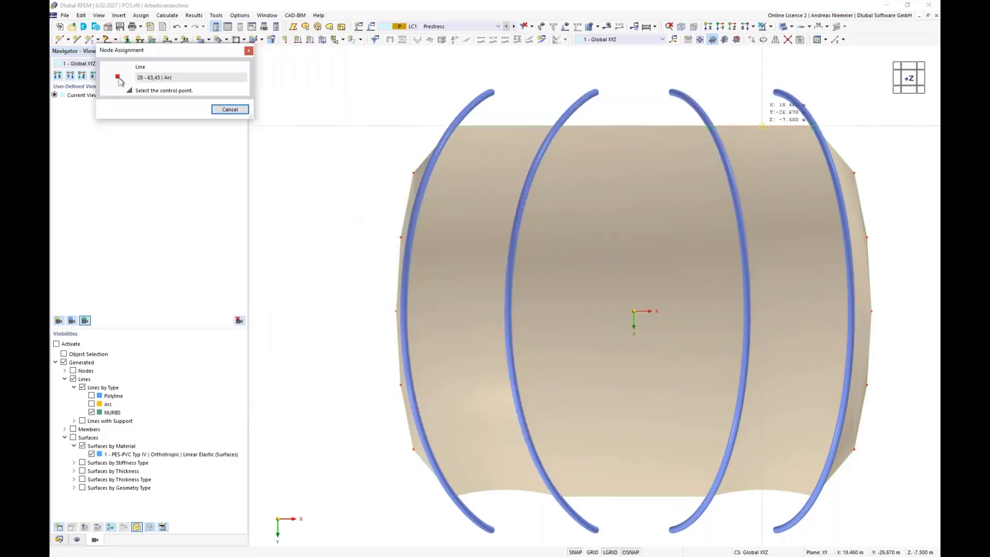
left_click(762, 126)
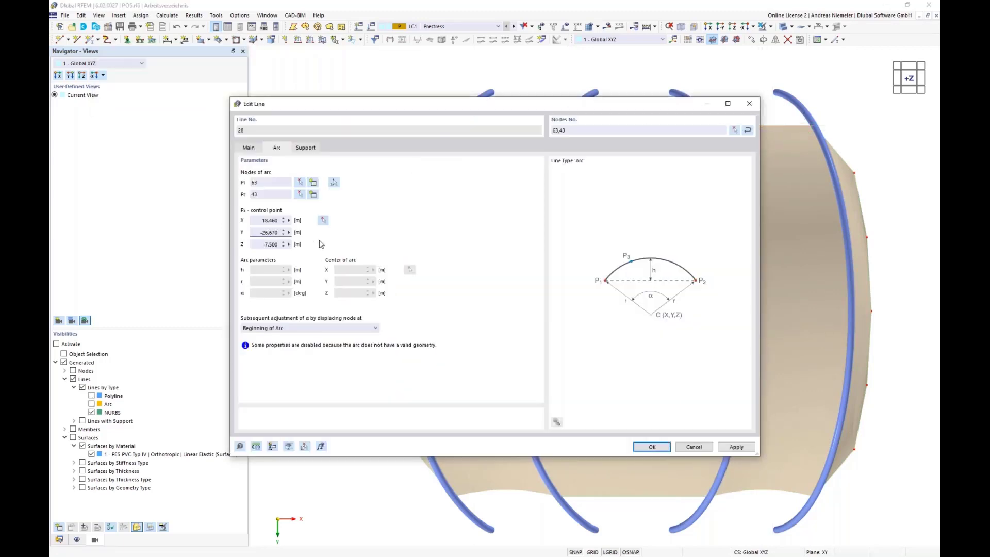
left_click(652, 447)
Convert membrane edge line 40 on the negative X and Y side to an arc, with its midpoint as control point shifted inward in Y
double_click(520, 125)
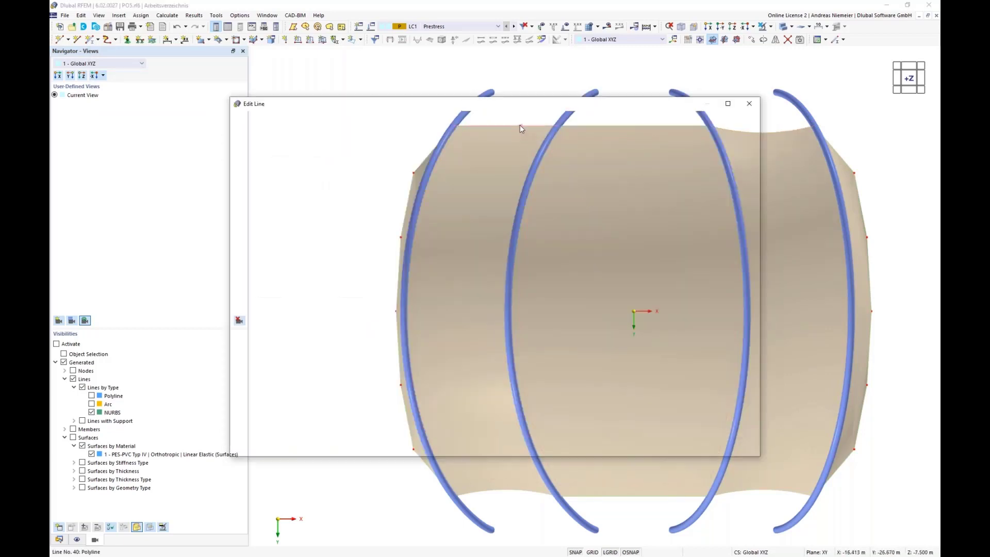
left_click(292, 171)
left_click(291, 187)
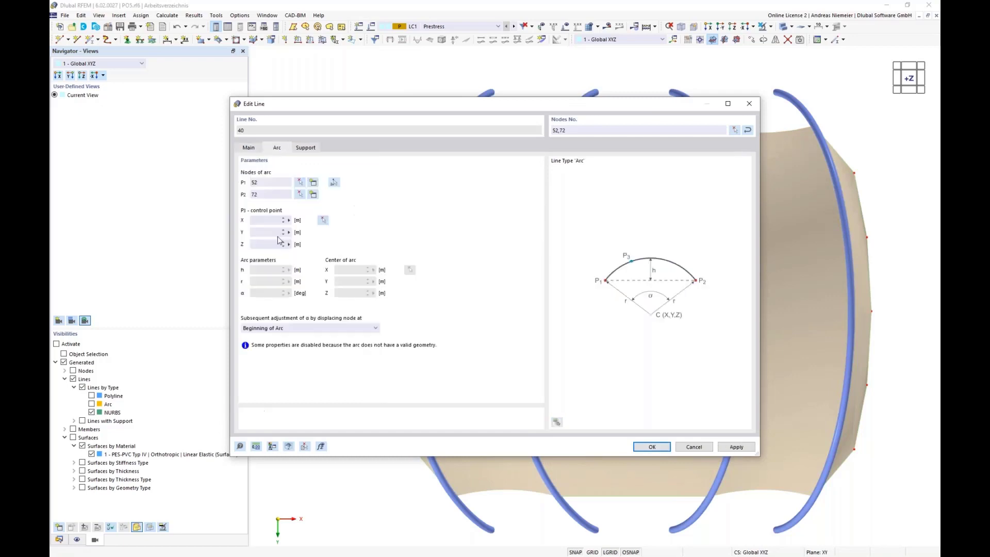
left_click(323, 221)
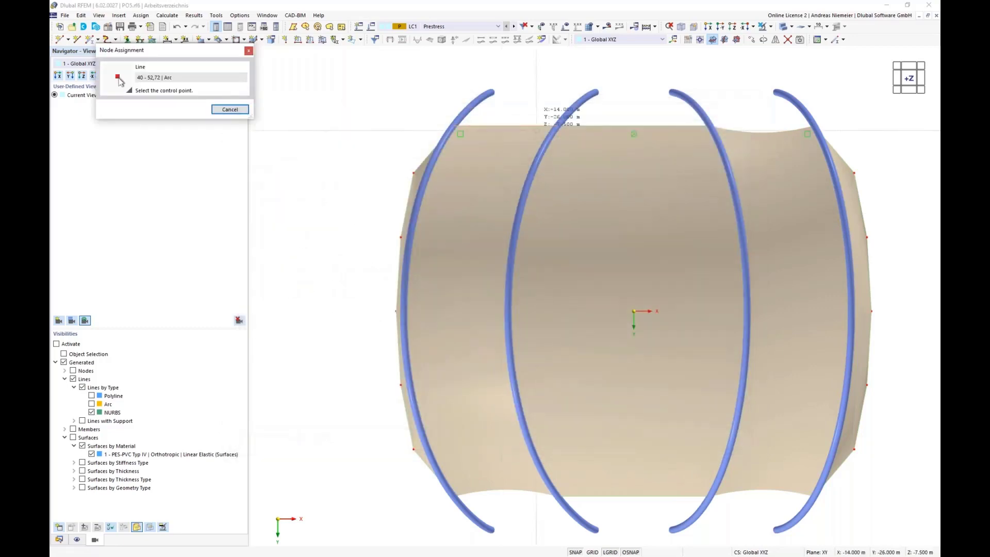
left_click(505, 125)
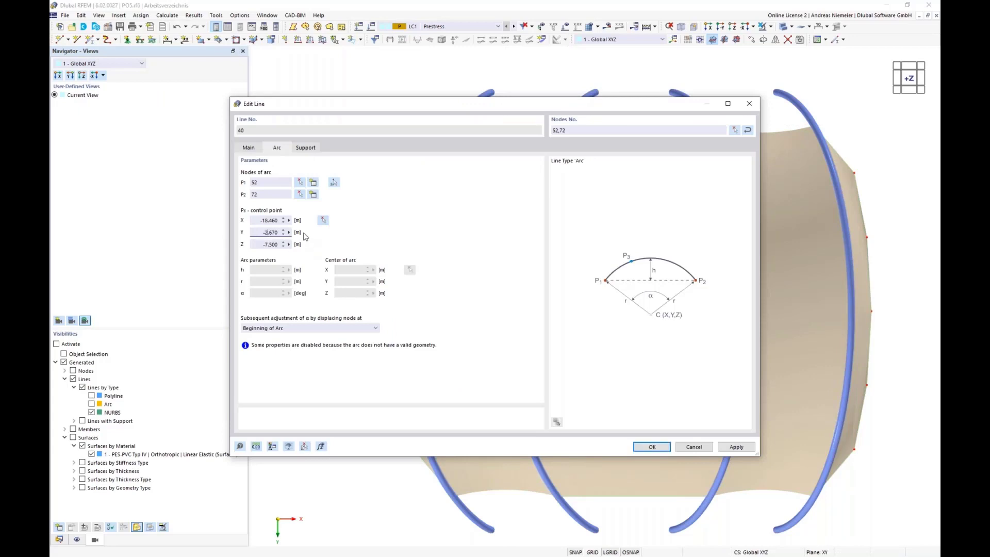
left_click(646, 449)
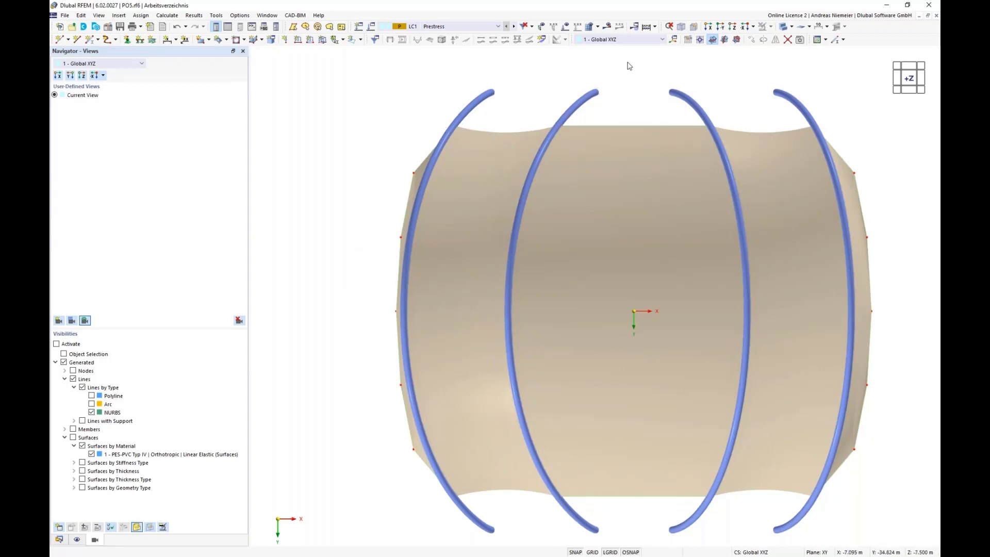
Switch the model display to wireframe and start a new single member of type Truss
left_click(792, 28)
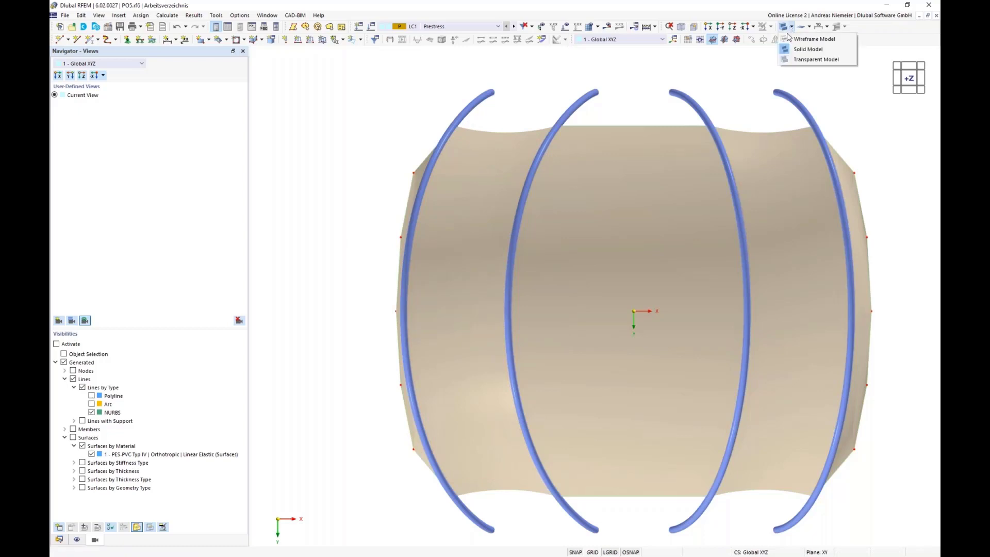
left_click(781, 45)
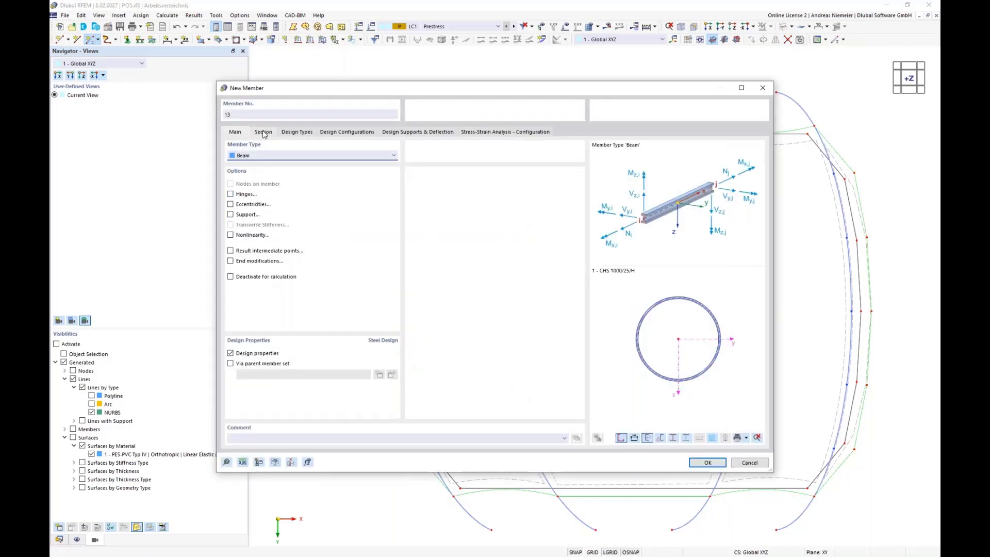
left_click(256, 156)
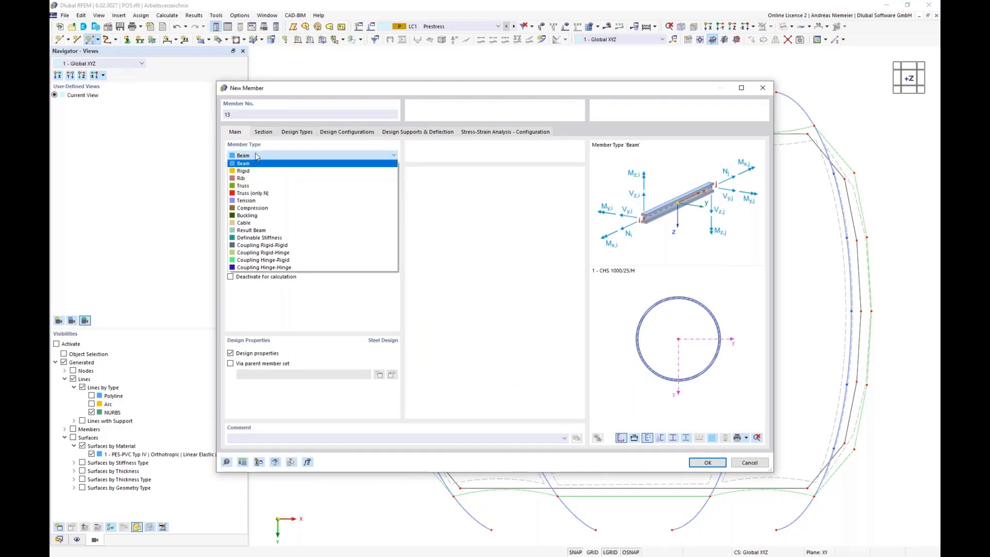
left_click(250, 187)
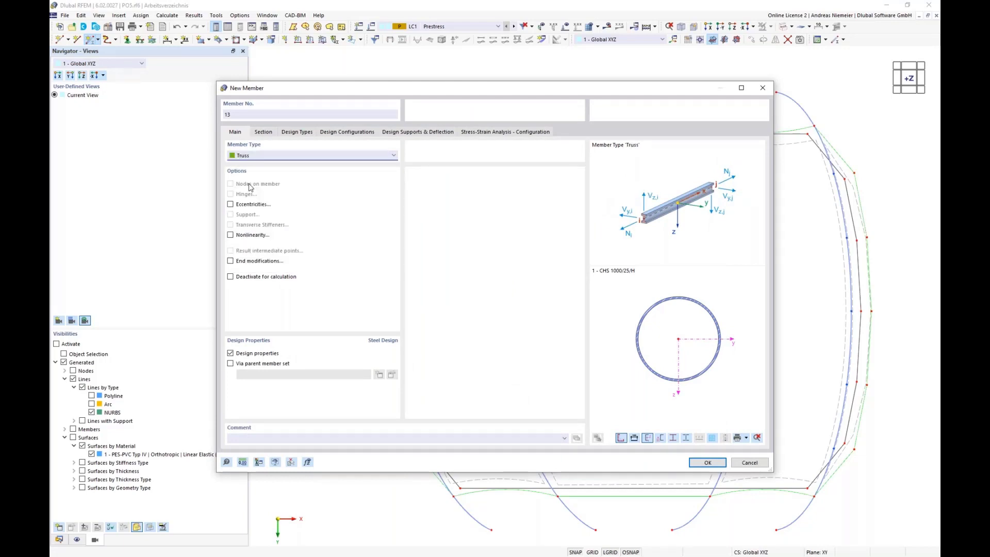
Create a circular hollow section in S355 for the truss member, with 250 mm diameter and 8 mm wall thickness
left_click(263, 132)
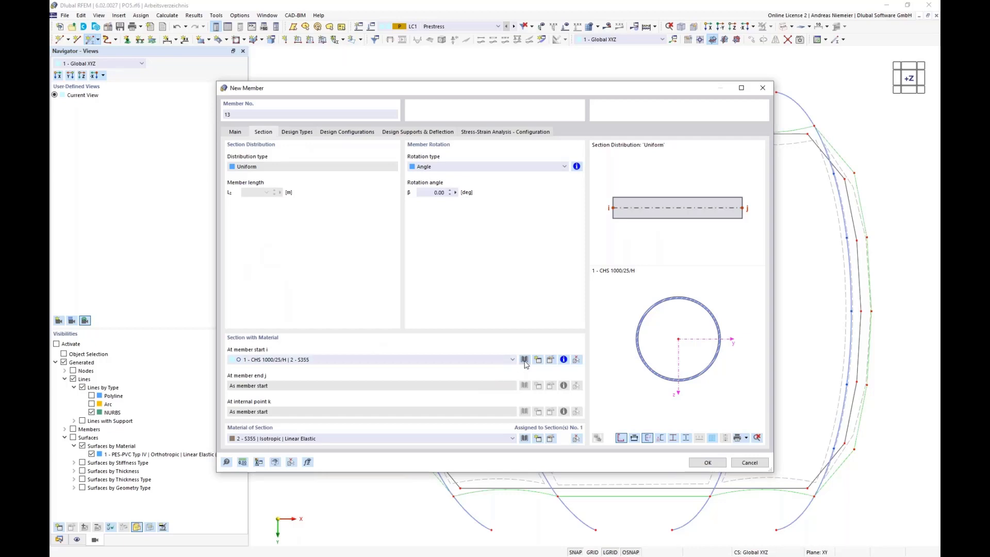
left_click(433, 232)
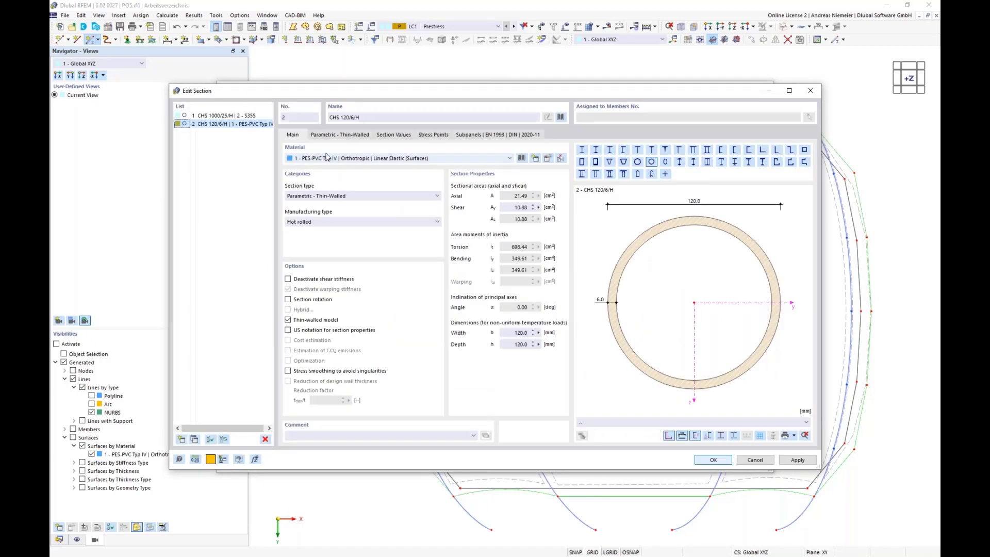
left_click(321, 157)
left_click(317, 176)
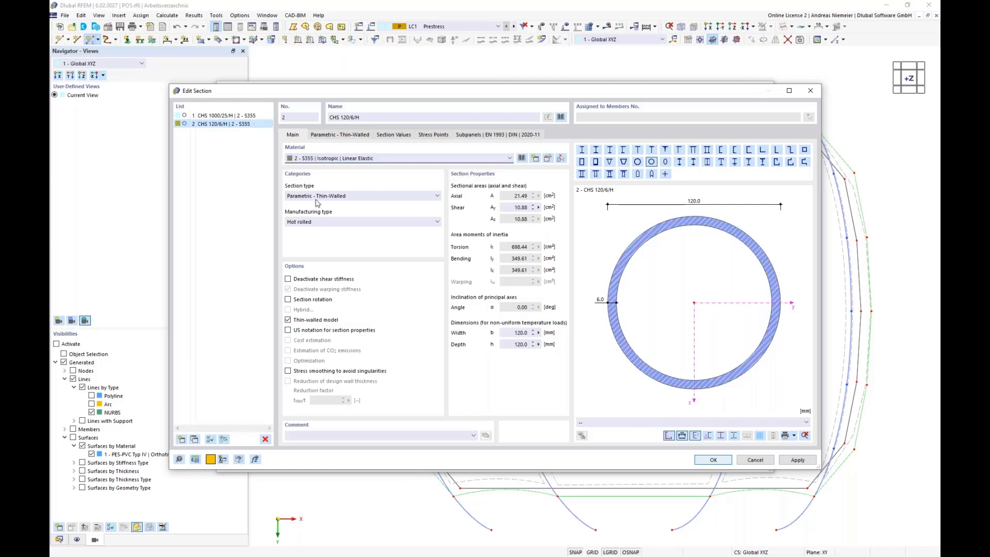
left_click(335, 135)
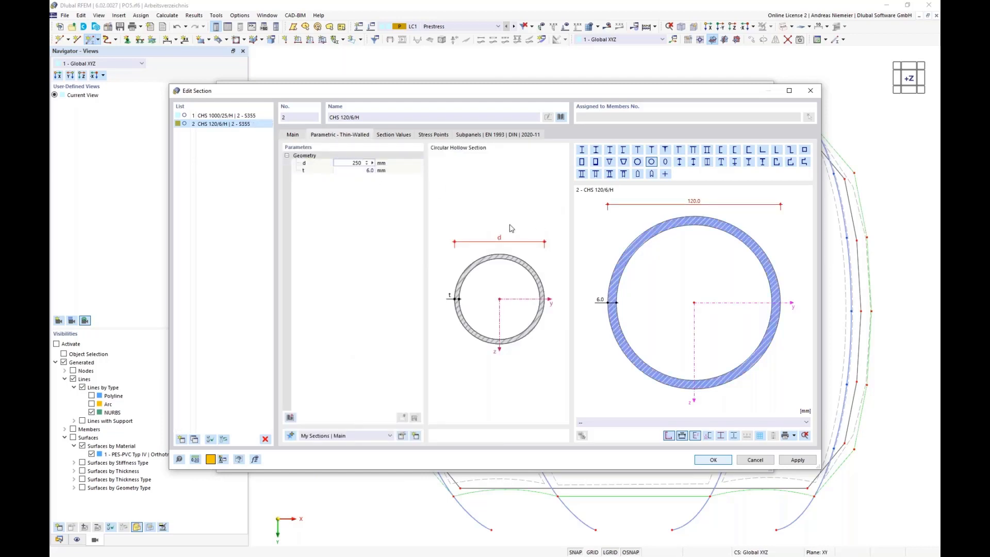
key("Tab")
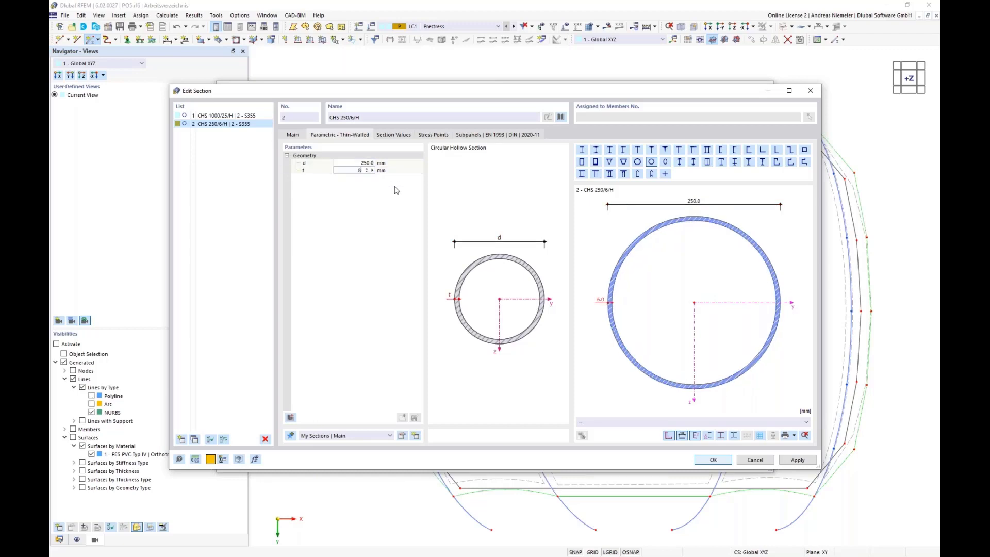
key("Tab")
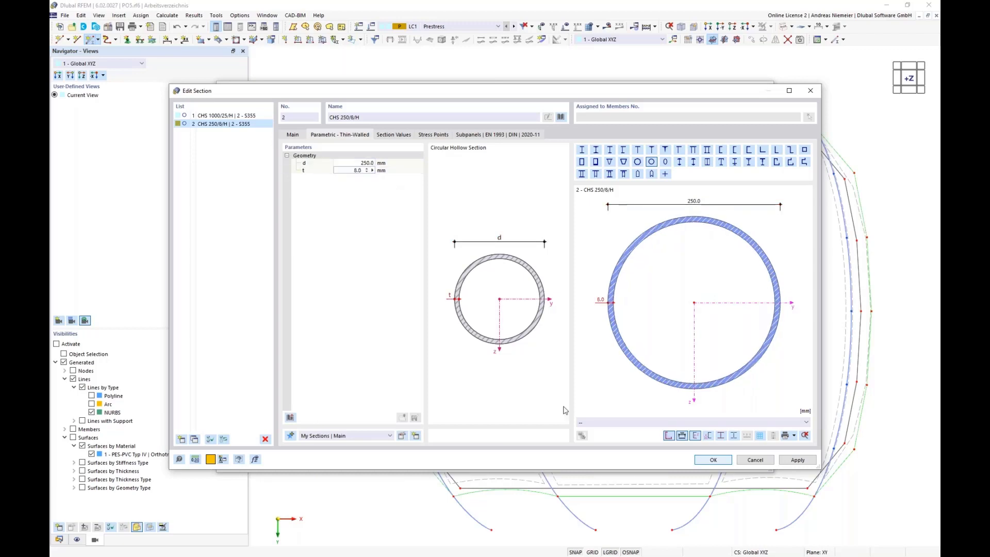
left_click(717, 464)
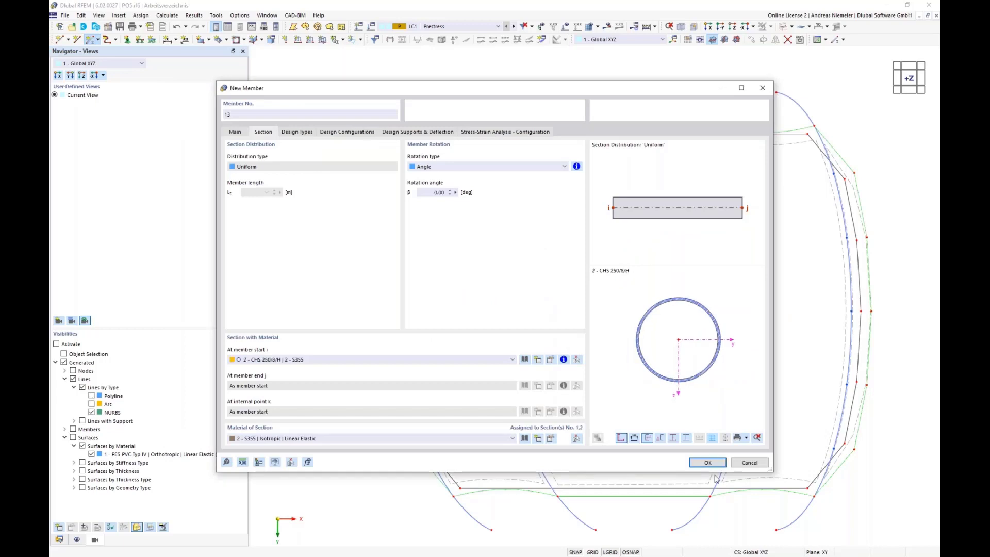
Place four truss members between corresponding nodes of the two negative-X arches, from the membrane's negative-Y edge up to the crown
left_click(708, 462)
scroll(468, 93, "up", 3)
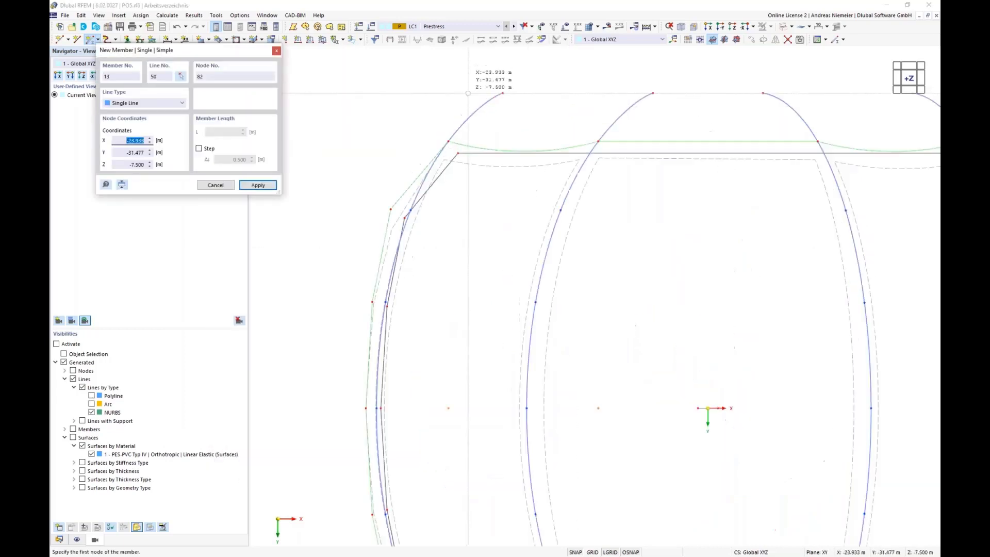
scroll(471, 100, "up", 1)
left_click(444, 149)
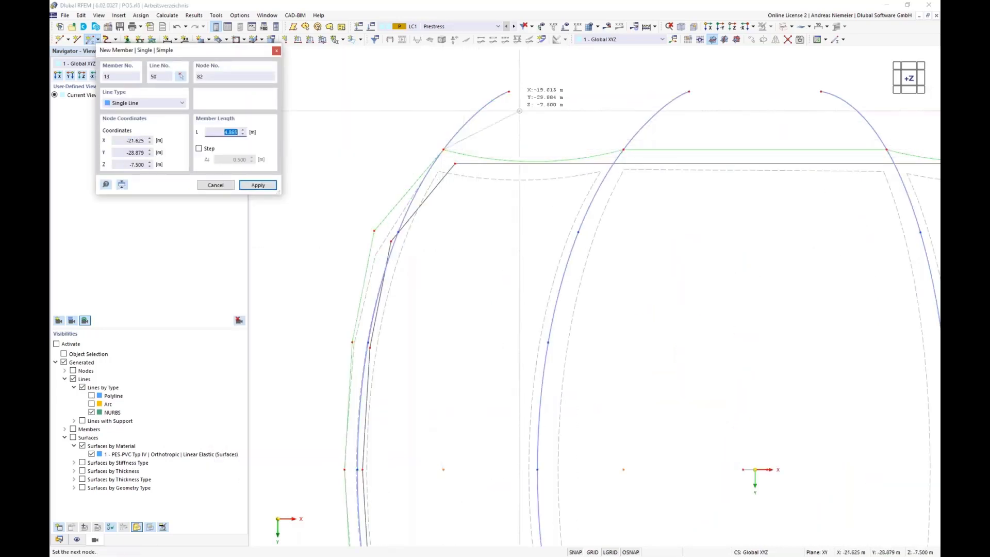
left_click(623, 150)
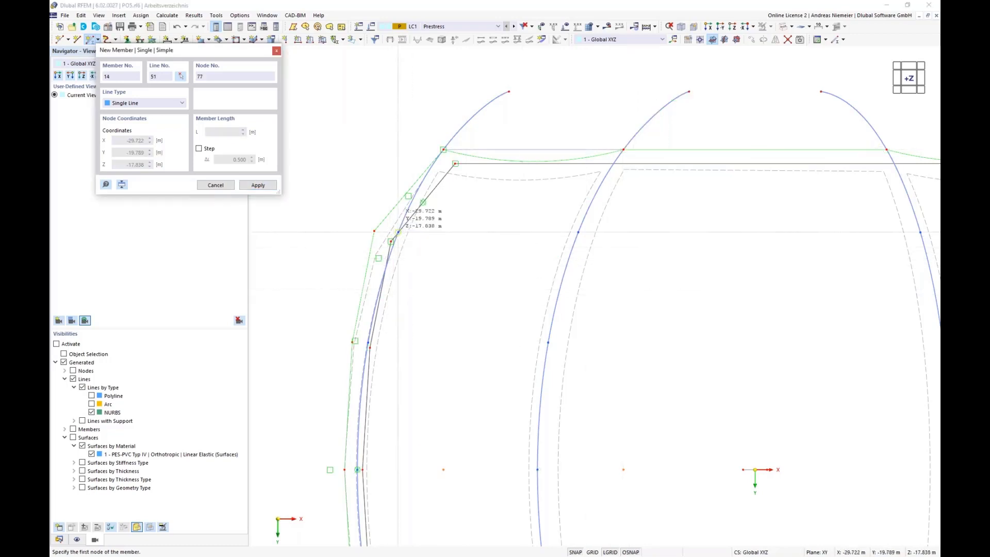
left_click(398, 232)
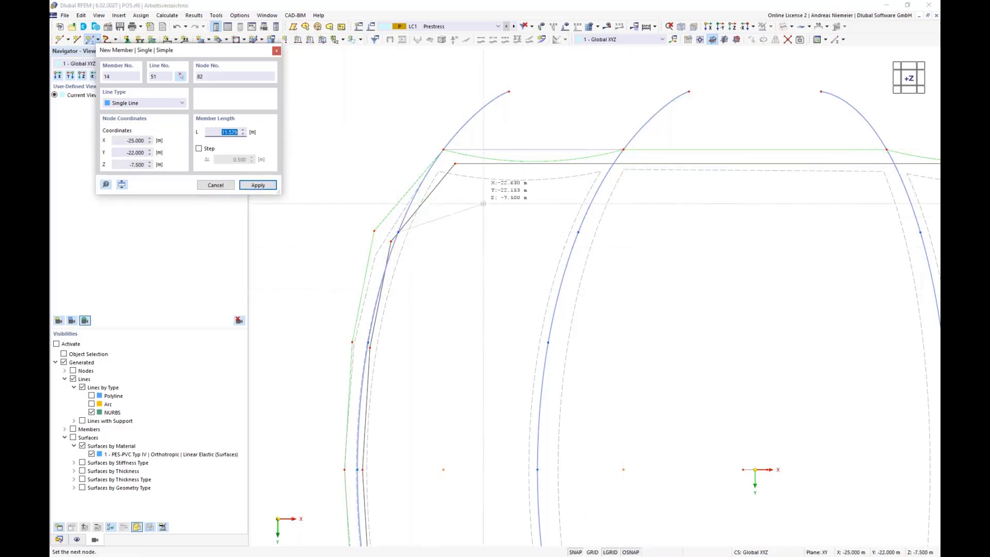
left_click(578, 232)
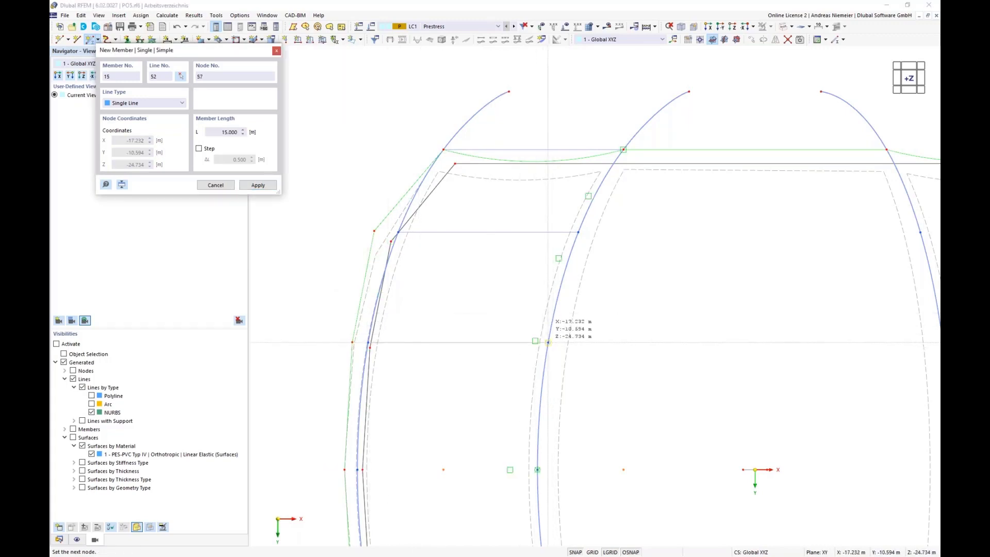
left_click(549, 342)
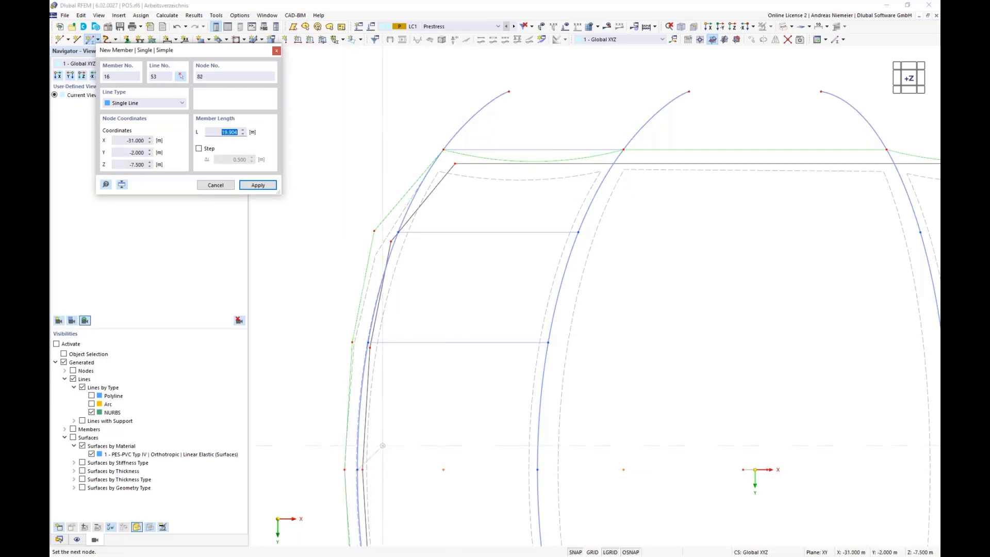
left_click(538, 470)
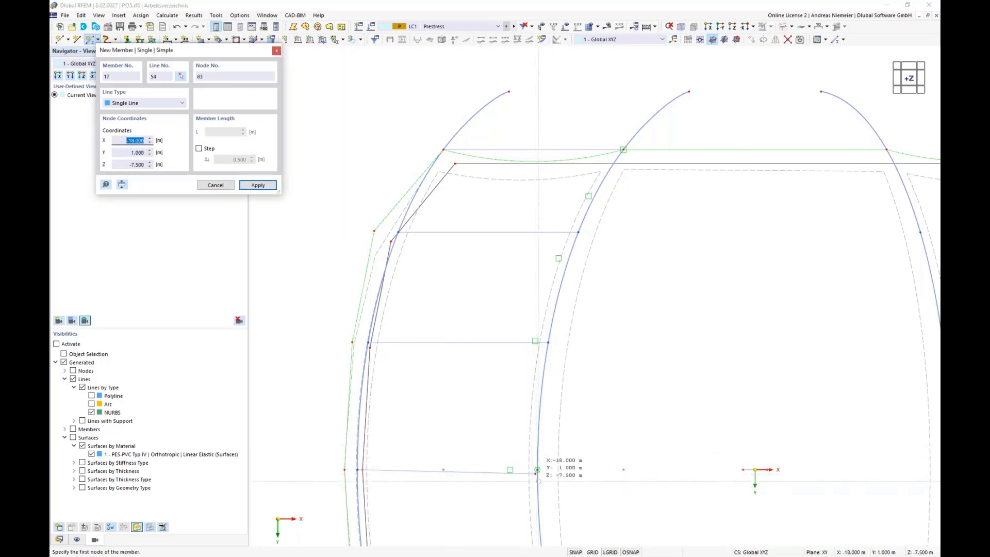
Place three truss members between corresponding nodes of the two negative-X arches, from the crown down to the membrane's positive-Y edge
scroll(537, 470, "up", 3)
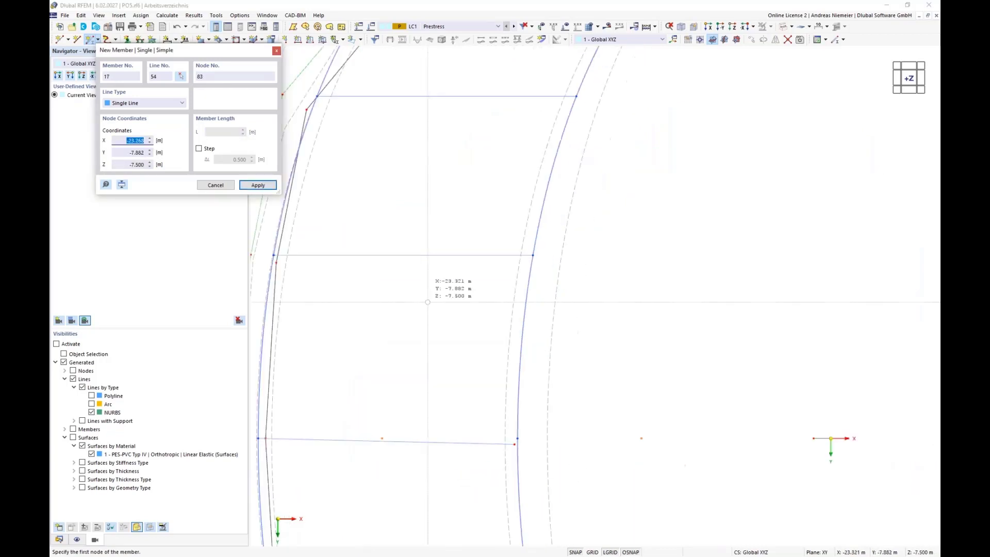
scroll(428, 302, "down", 4)
scroll(382, 436, "up", 4)
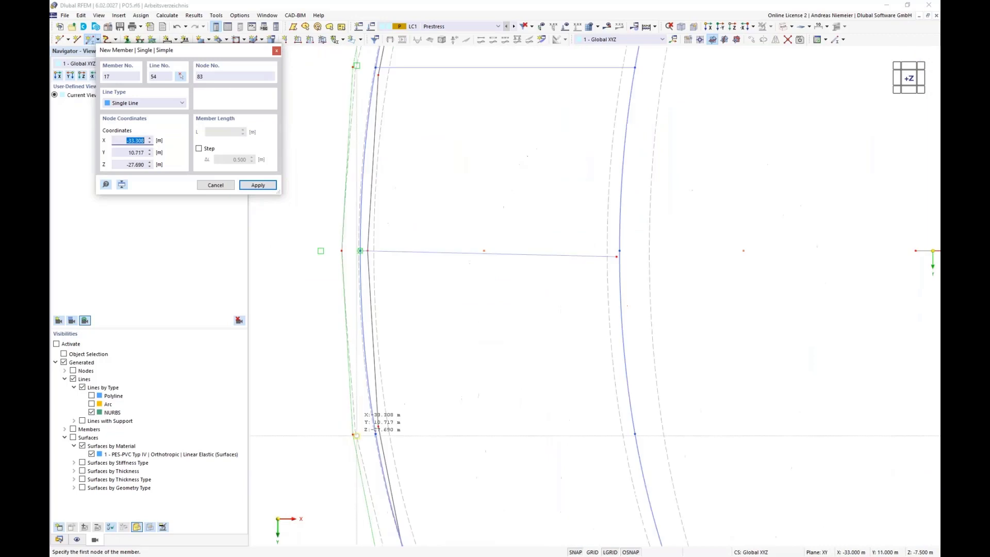
left_click(391, 437)
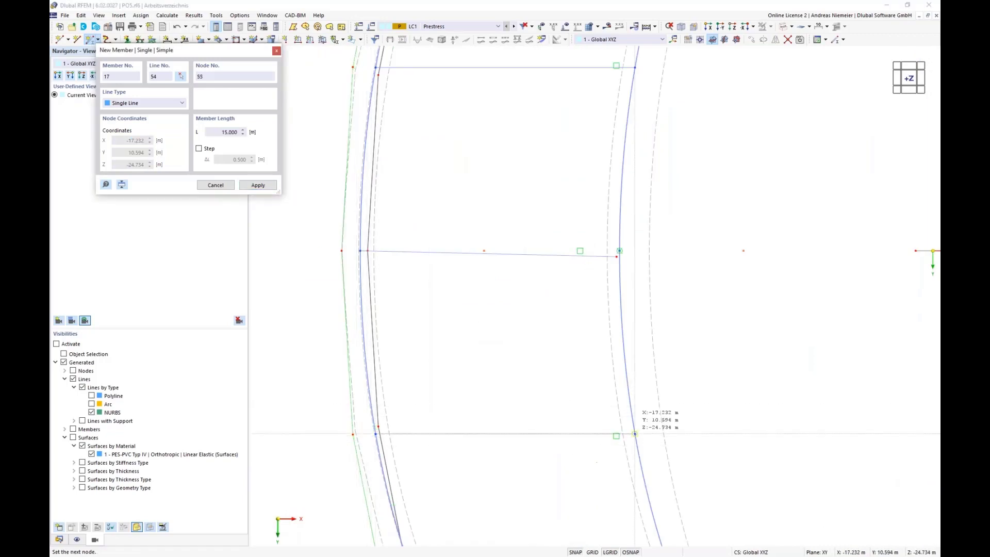
left_click(634, 435)
scroll(542, 252, "down", 3)
scroll(464, 407, "up", 3)
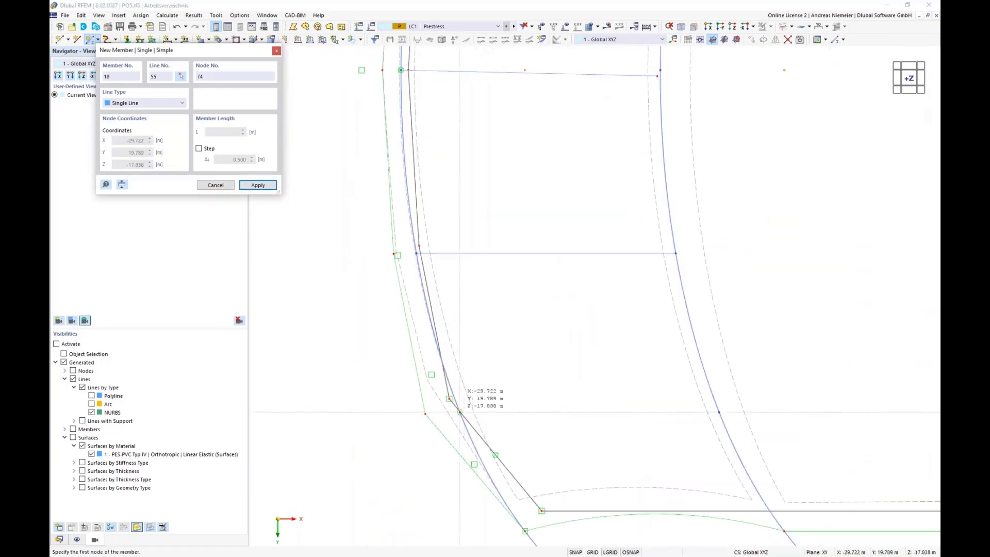
left_click(459, 413)
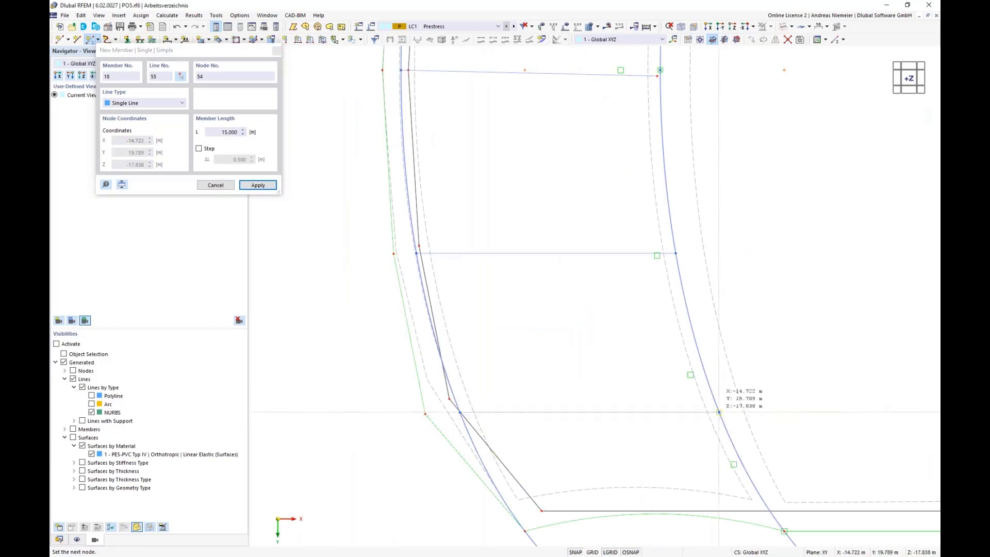
left_click(719, 413)
scroll(763, 170, "down", 3)
scroll(536, 413, "up", 3)
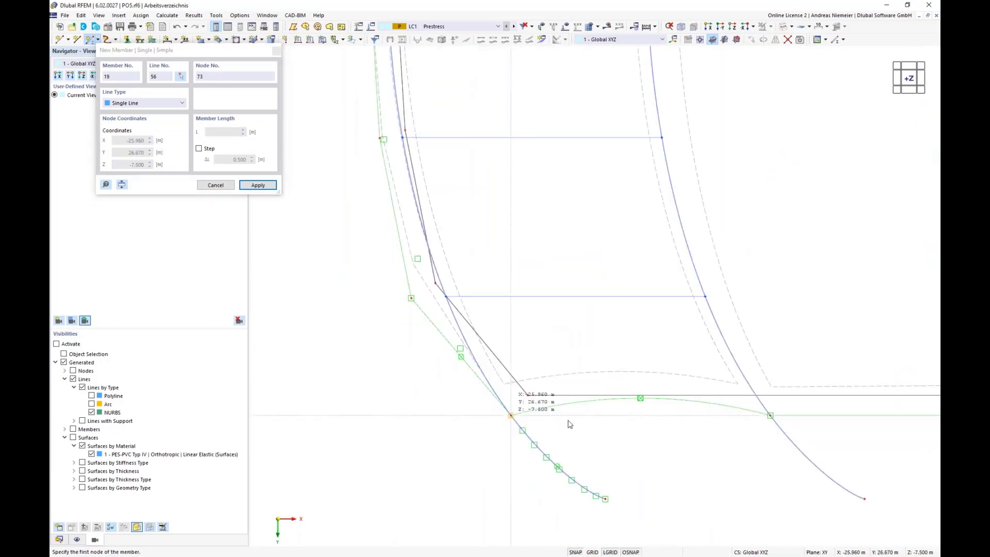
left_click(511, 415)
left_click(770, 415)
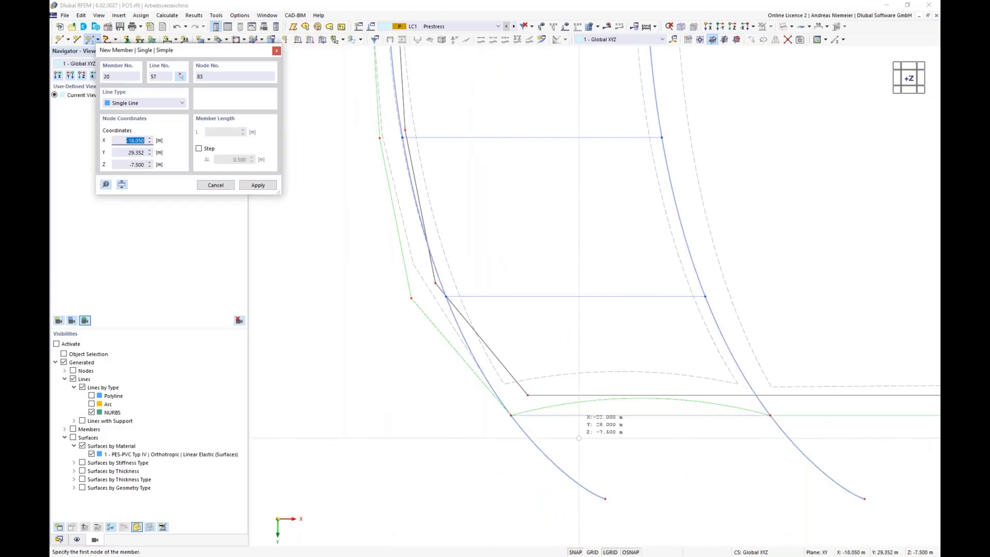
Place three truss members between corresponding nodes of the two positive-X arches, from the membrane's positive-Y edge up towards the crown
scroll(449, 421, "down", 4)
scroll(826, 417, "up", 4)
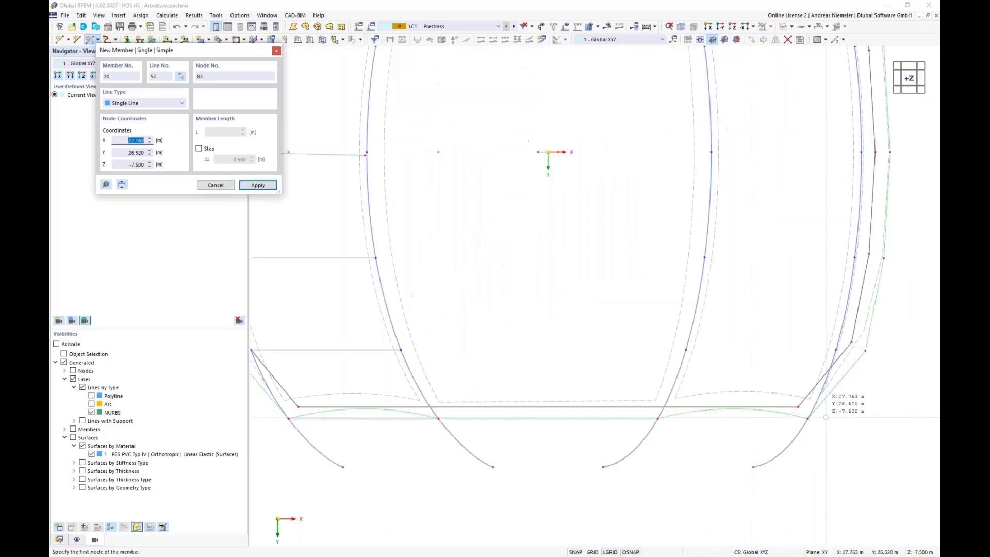
scroll(826, 417, "up", 2)
left_click(815, 423)
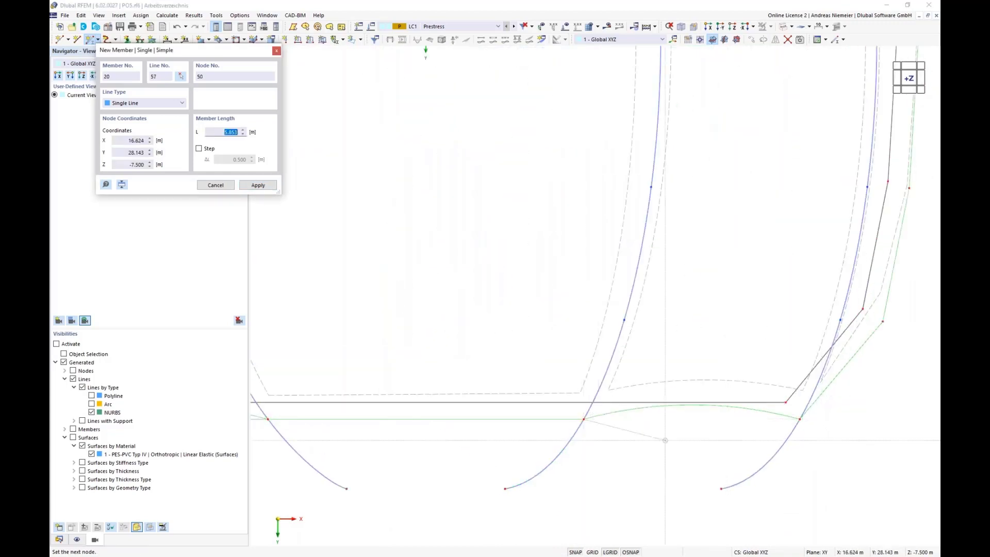
left_click(800, 419)
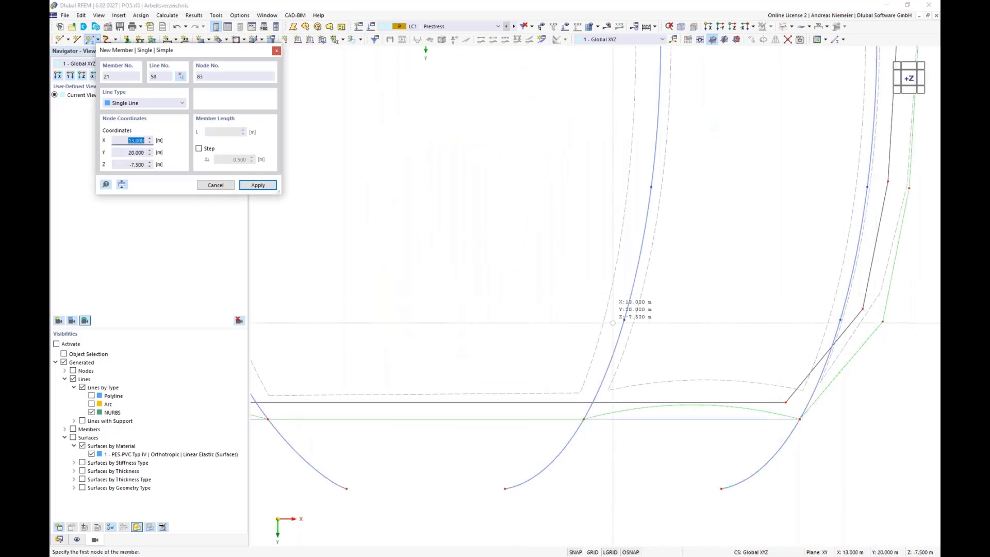
left_click(624, 320)
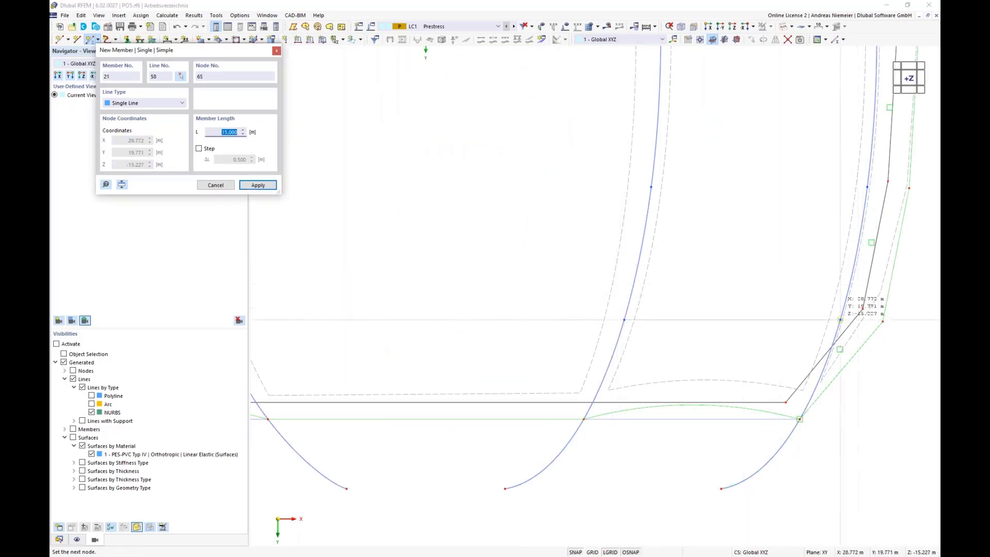
left_click(841, 320)
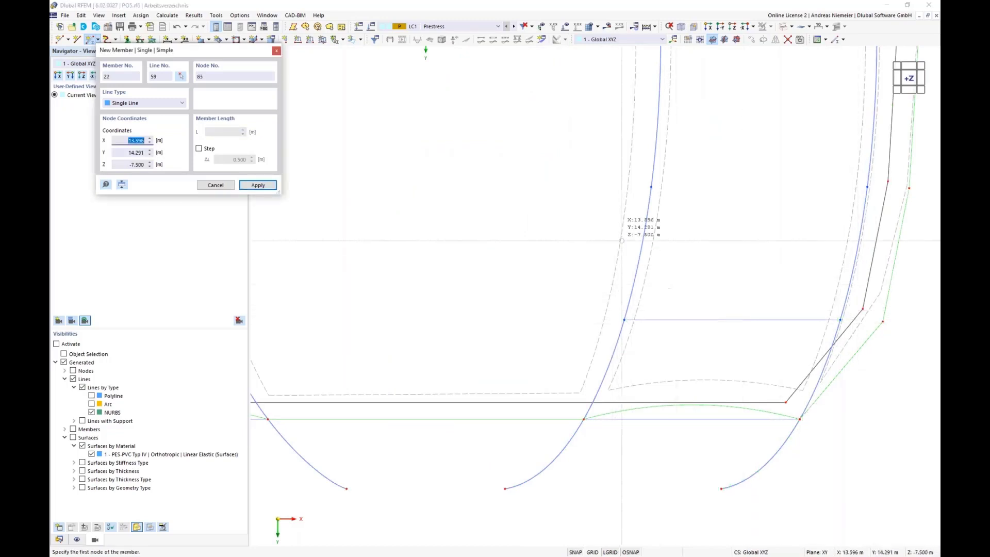
left_click(651, 187)
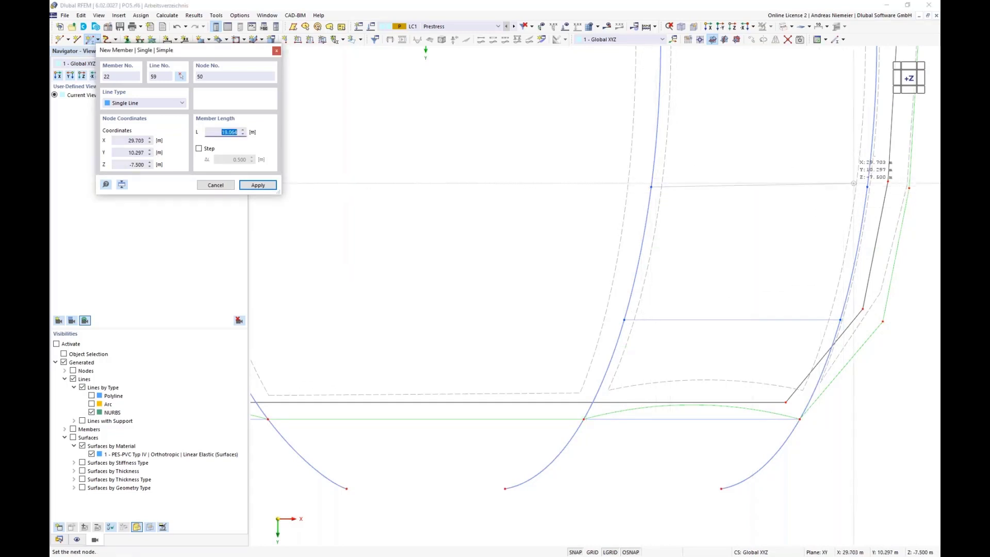
left_click(868, 187)
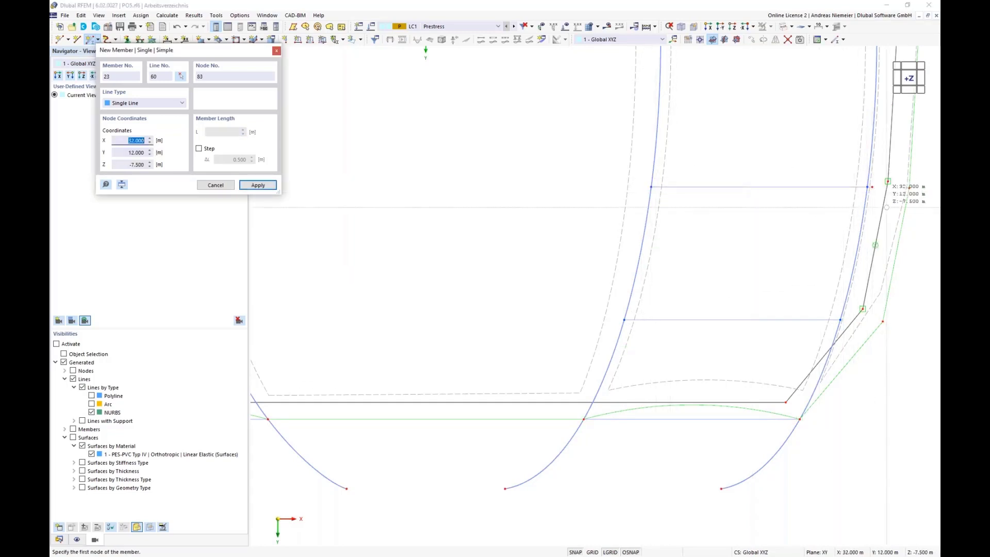
Connect the two positive-X arches with truss members at the crown and at the first node pair on its negative-Y side
scroll(885, 186, "up", 3)
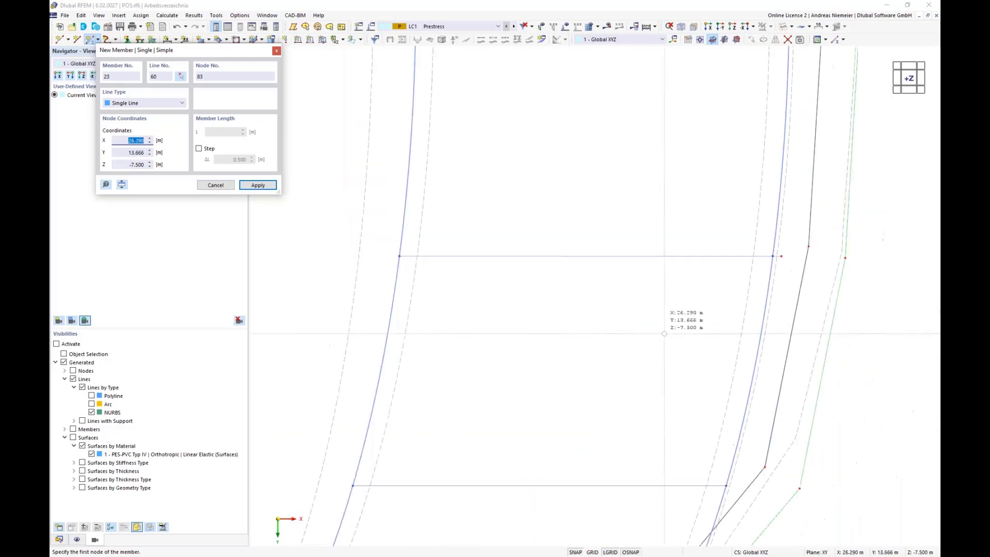
scroll(664, 334, "down", 3)
left_click(523, 129)
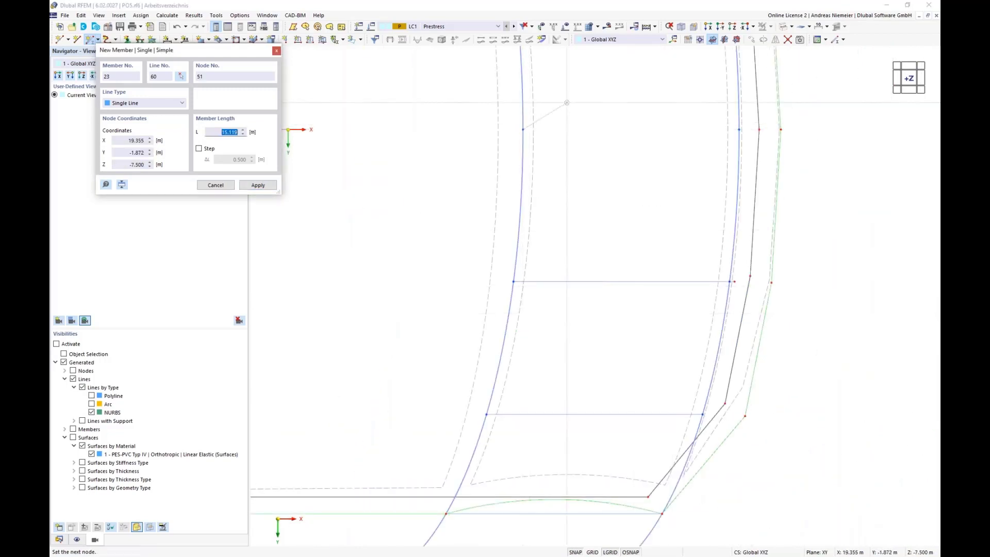
scroll(731, 141, "up", 3)
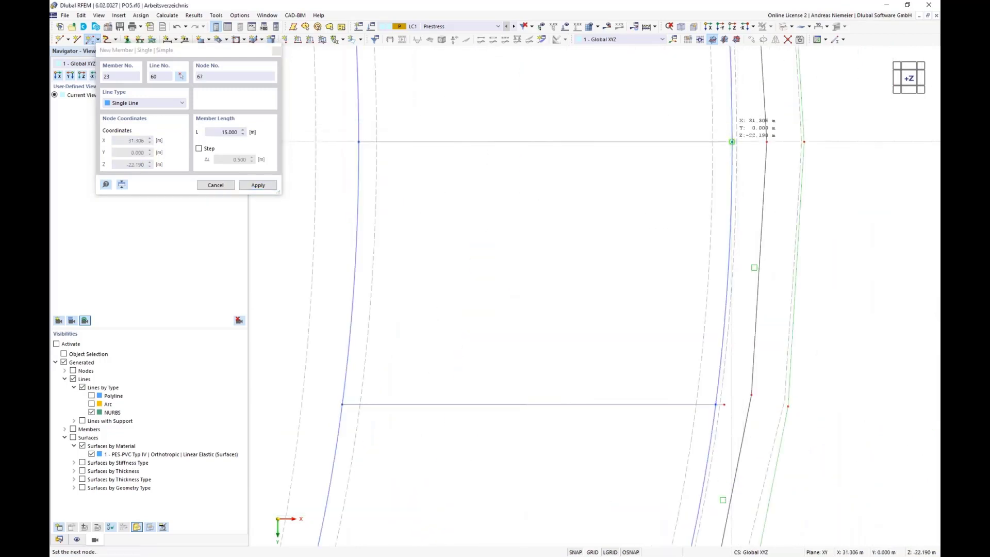
left_click(732, 141)
scroll(503, 289, "down", 3)
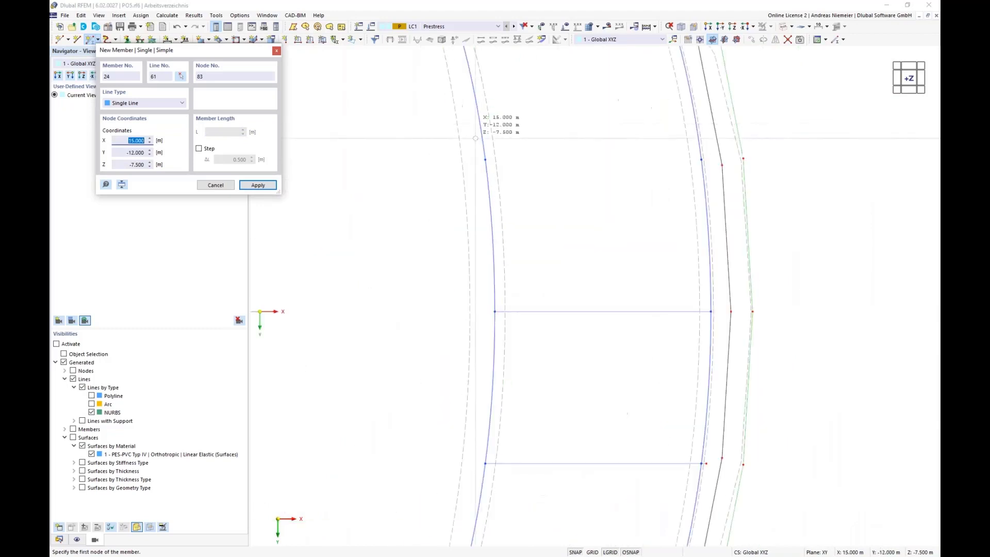
left_click(485, 160)
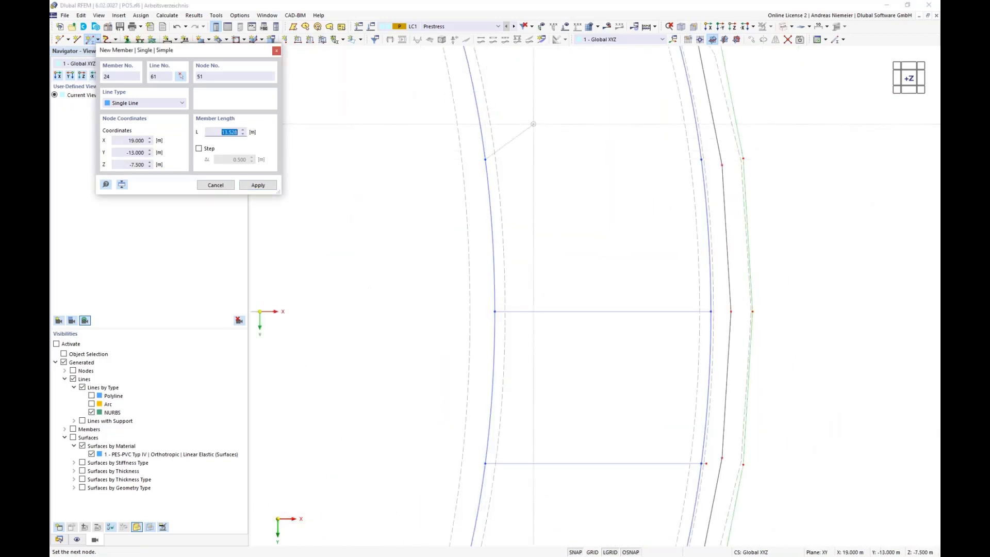
left_click(702, 160)
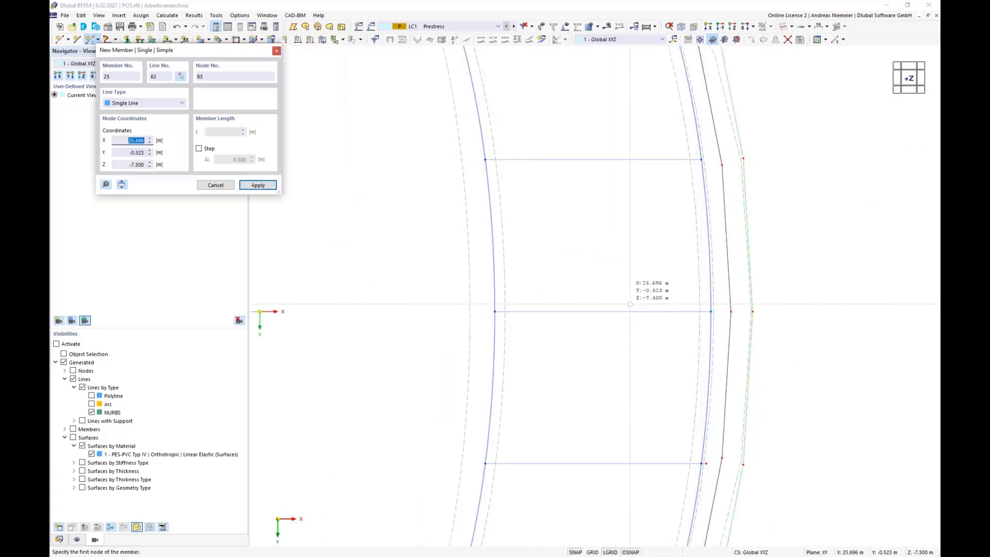
Place the last two truss members between the positive-X arches, down to the membrane's negative-Y edge, and finish member placement
scroll(631, 304, "down", 3)
scroll(586, 159, "up", 3)
left_click(510, 182)
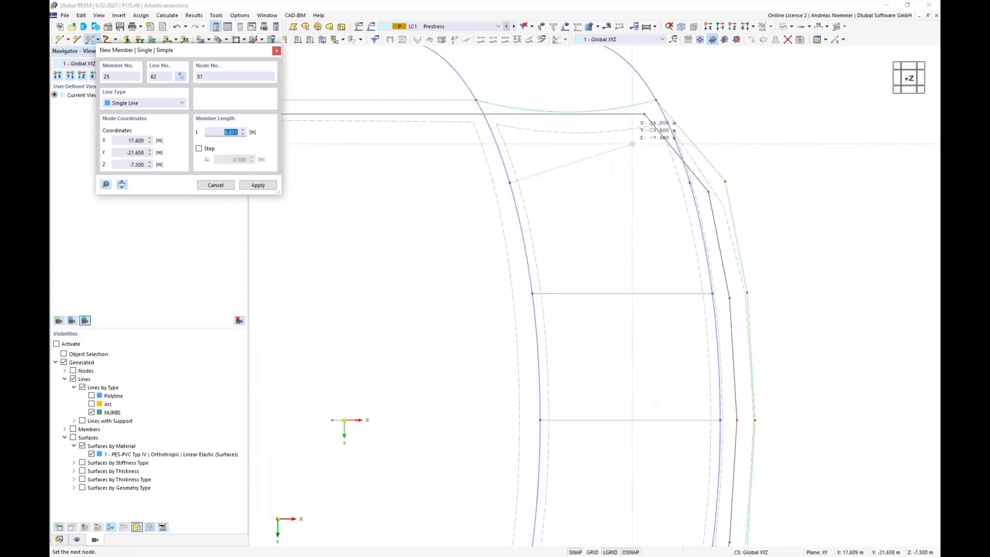
left_click(690, 183)
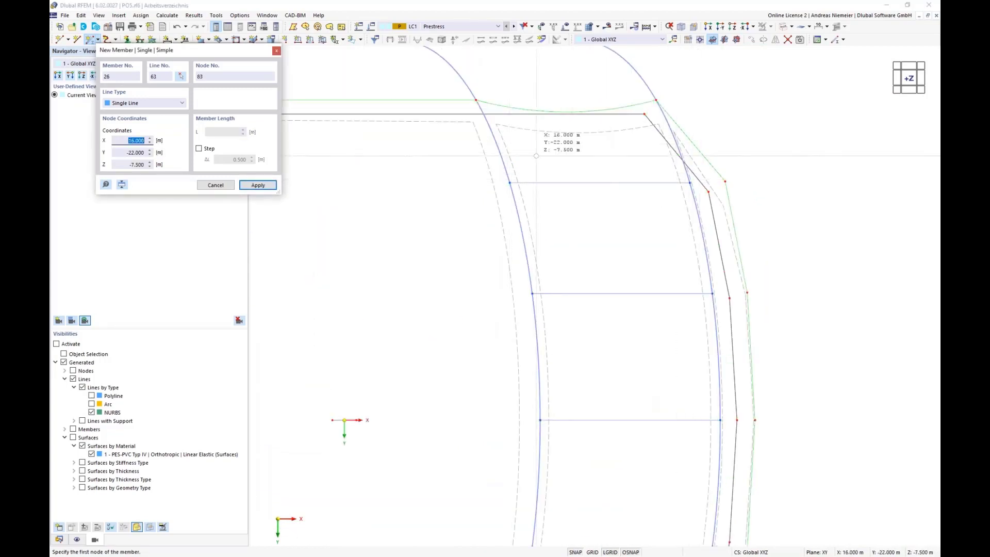
left_click(656, 99)
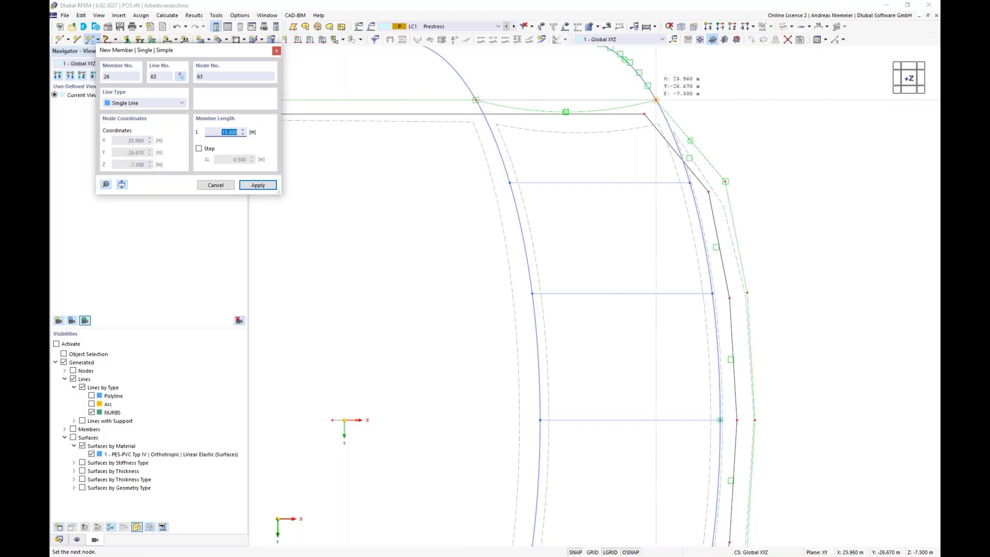
left_click(656, 100)
key("Escape")
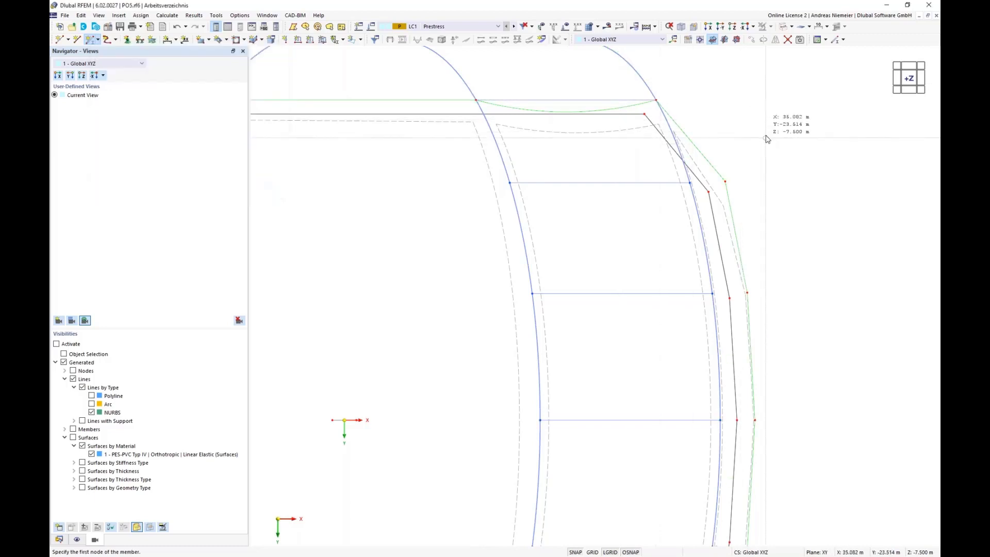
Move the overshooting end node of the truss next to the crown on the positive-Y side onto the outer positive-X arch's node
scroll(763, 150, "down", 3)
scroll(735, 412, "up", 5)
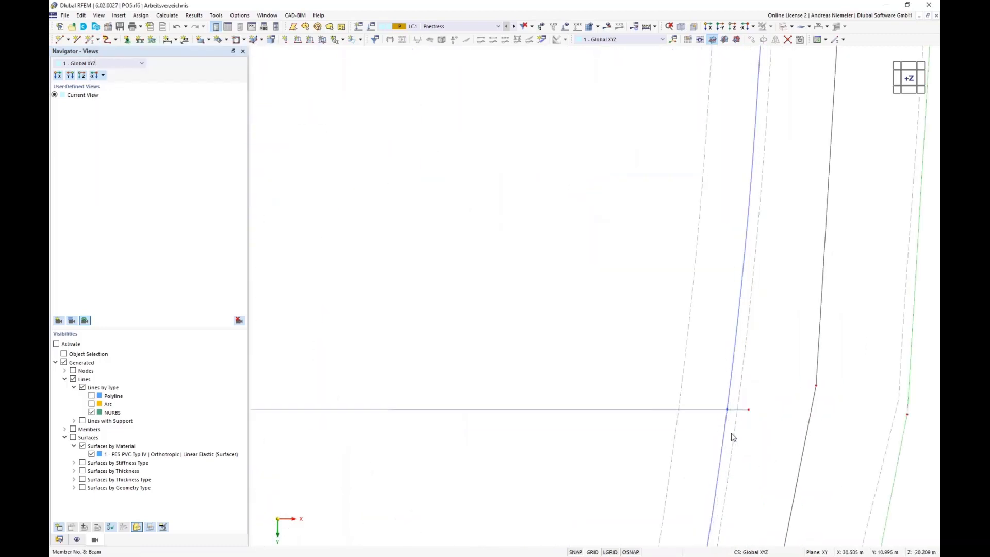
scroll(730, 417, "up", 3)
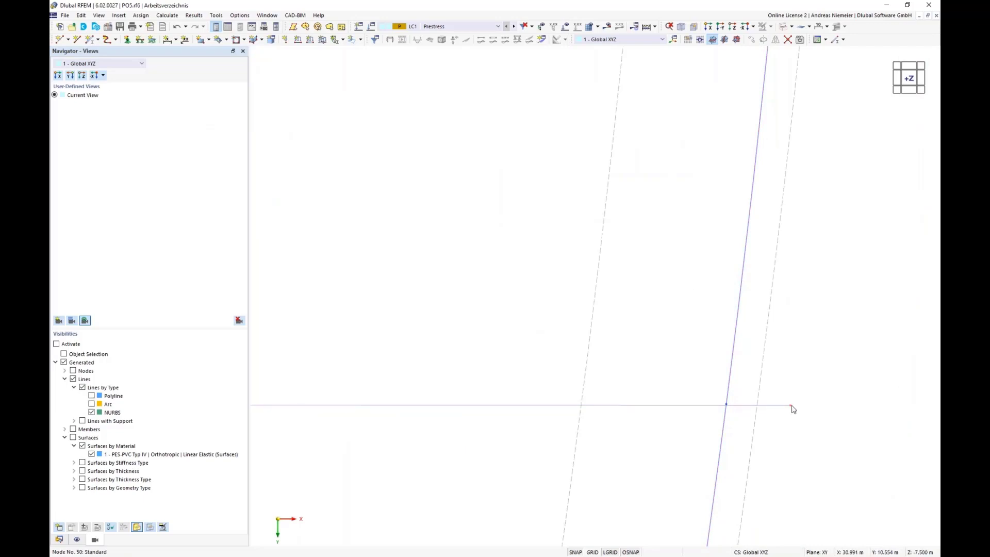
left_click_drag(792, 407, 728, 412)
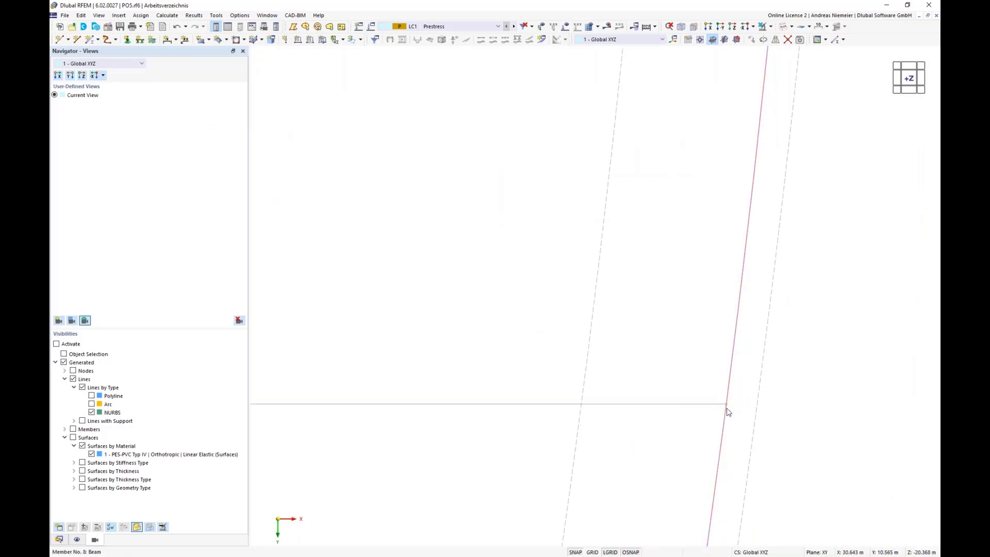
Move the misplaced end node of the negative-X crown truss onto the inner arch's crown node
scroll(743, 320, "down", 8)
scroll(743, 321, "down", 3)
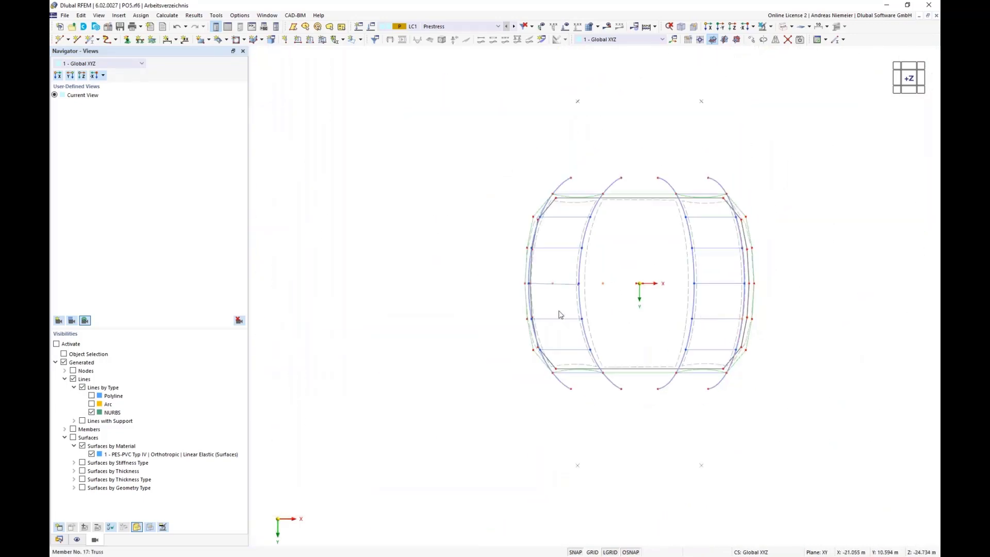
scroll(578, 295, "up", 6)
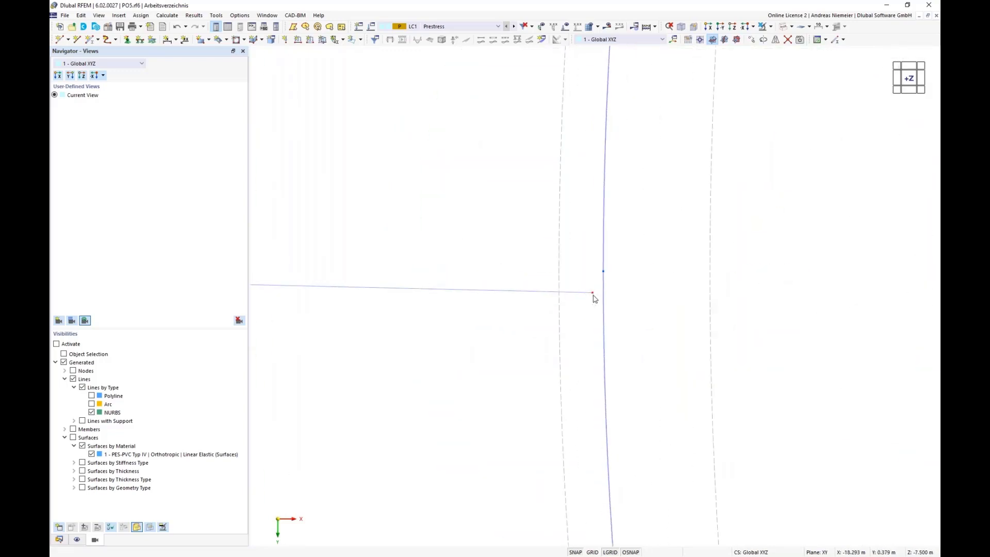
left_click_drag(604, 273, 605, 278)
scroll(574, 305, "down", 6)
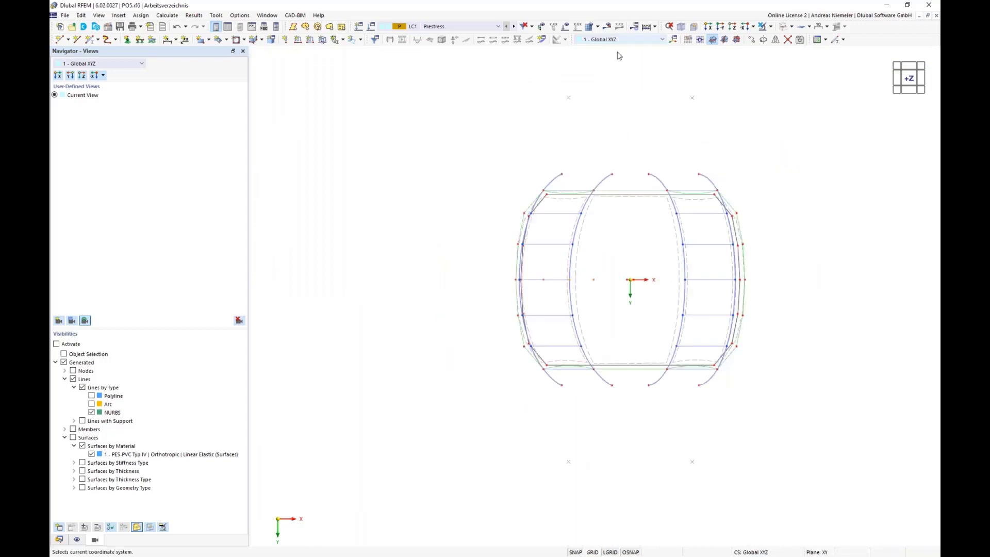
Examine the arches and connecting trusses in 3D as a solid model, and return the display to wireframe
left_click(682, 27)
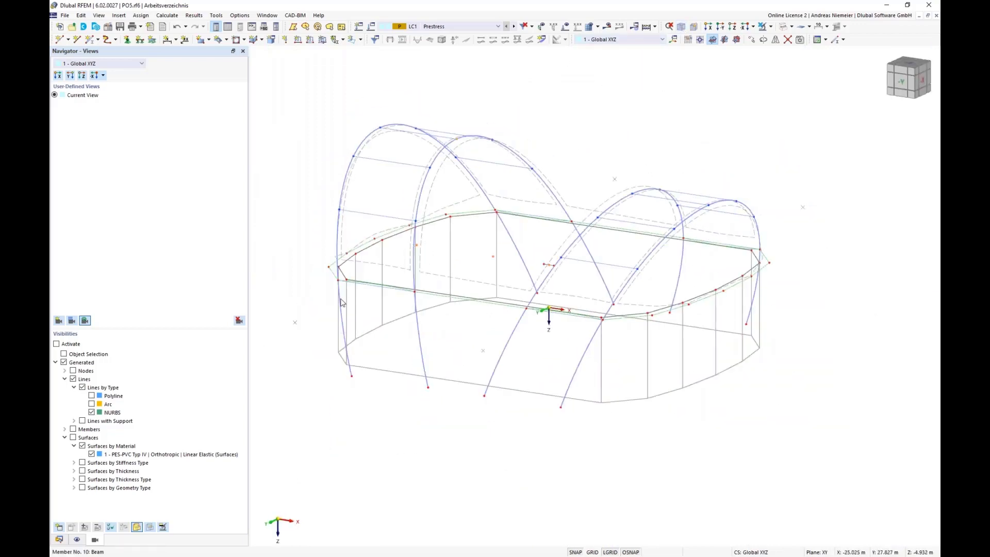
left_click(792, 26)
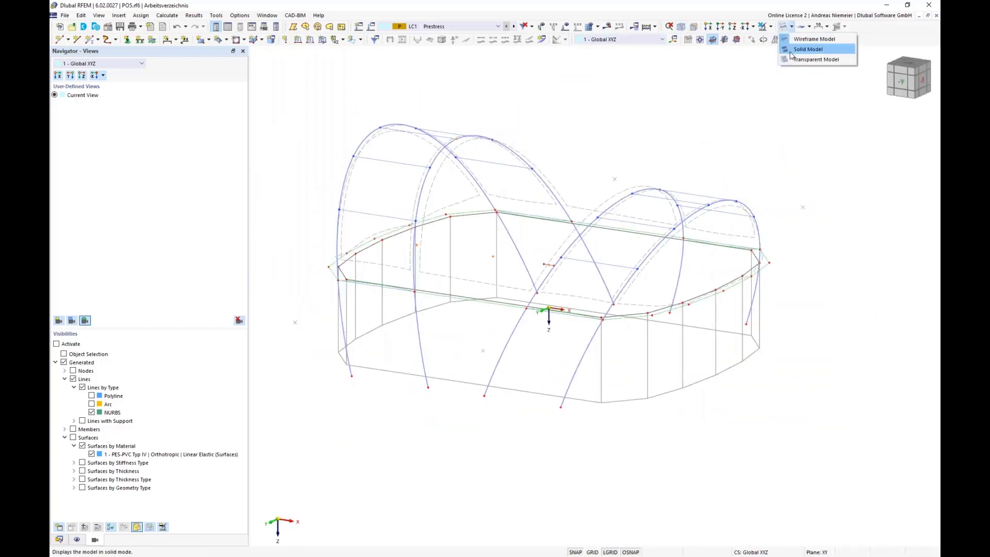
left_click(809, 48)
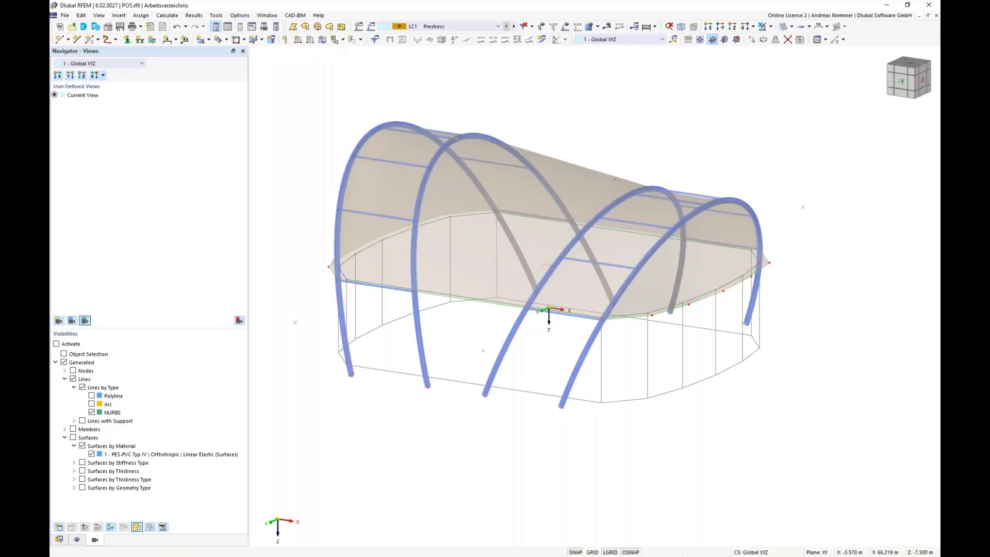
middle_click_drag(353, 360, 388, 365, "ctrl")
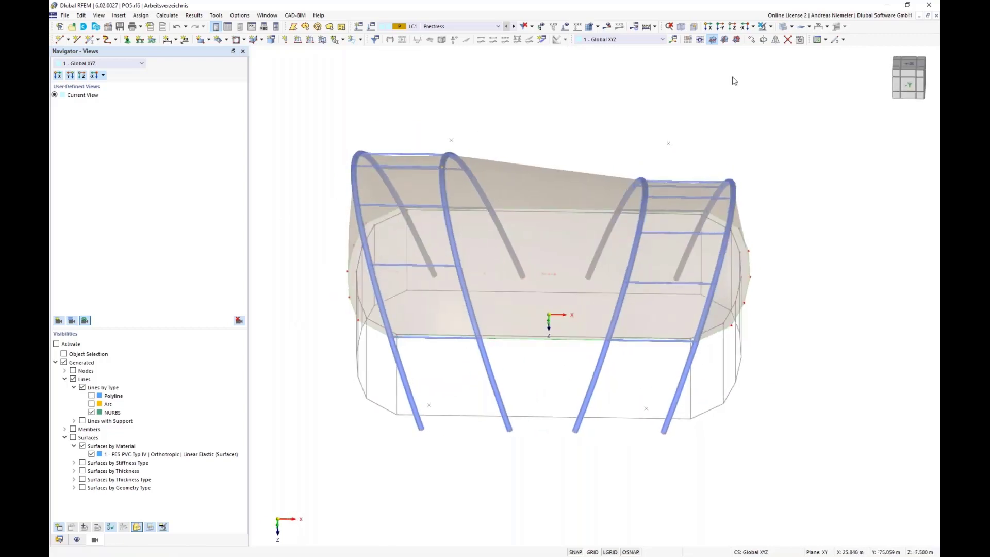
left_click(797, 29)
left_click(809, 37)
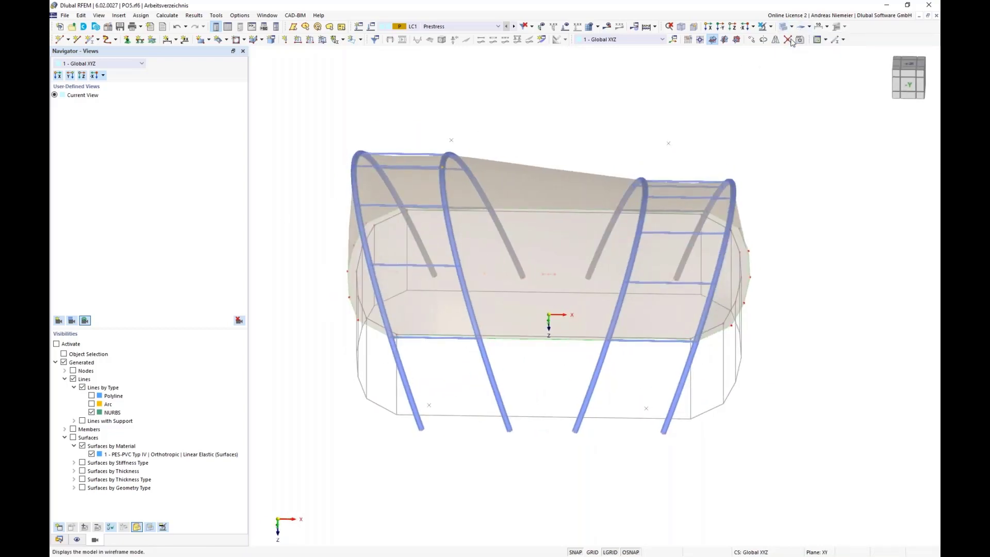
Start a new single member in plan view looking along Z, with the member type Tension
left_click(735, 29)
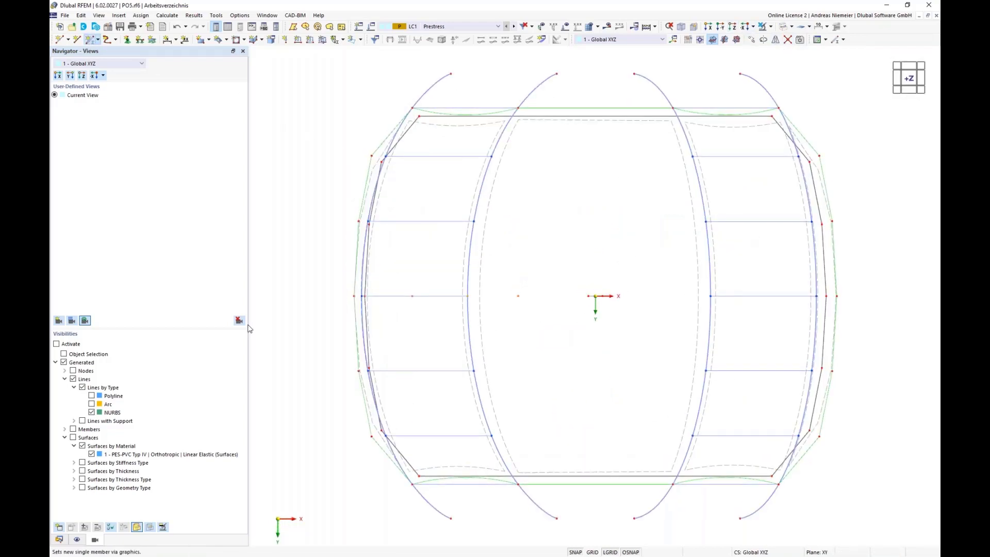
left_click(255, 156)
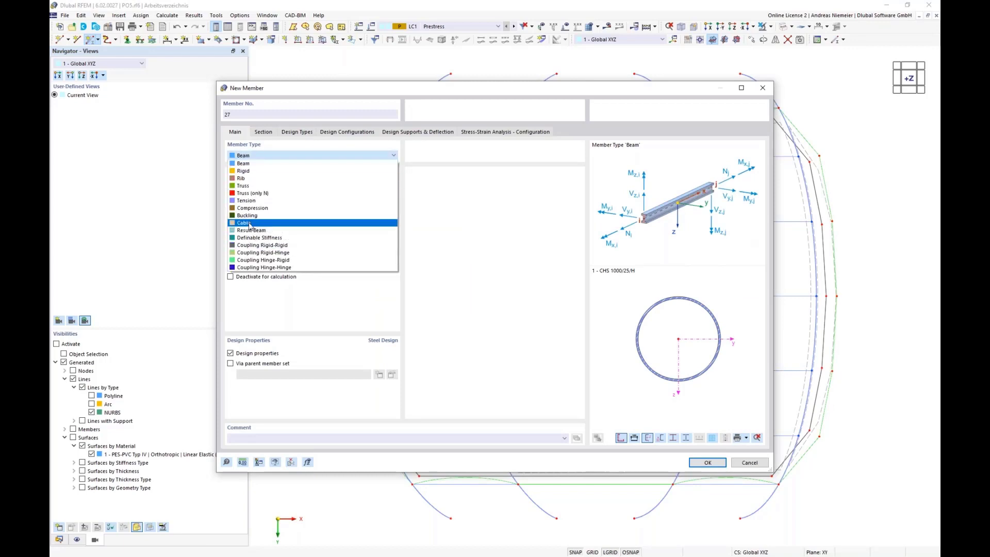
left_click(252, 201)
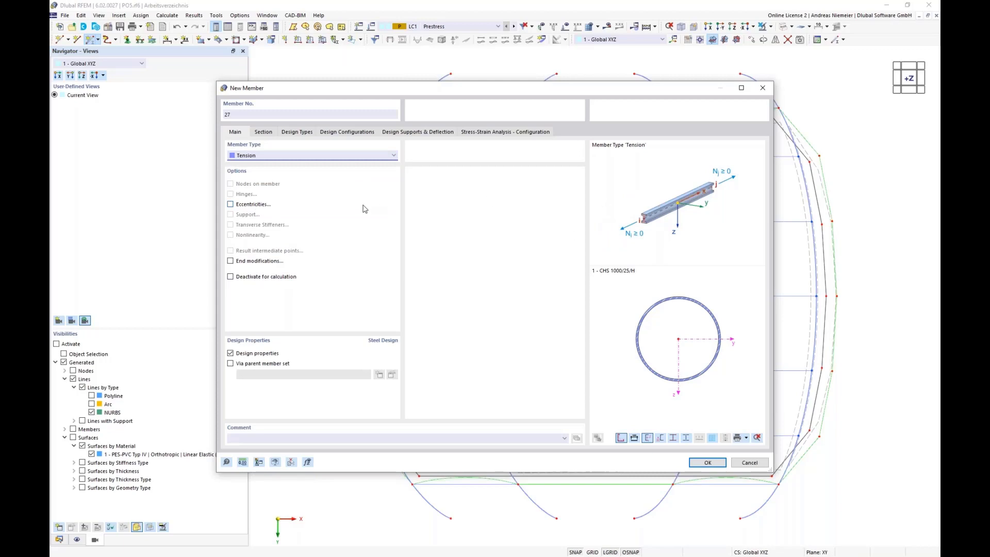
Open the standardized steel bar and cable sections for the tension member and set the shape filter to All
left_click(263, 132)
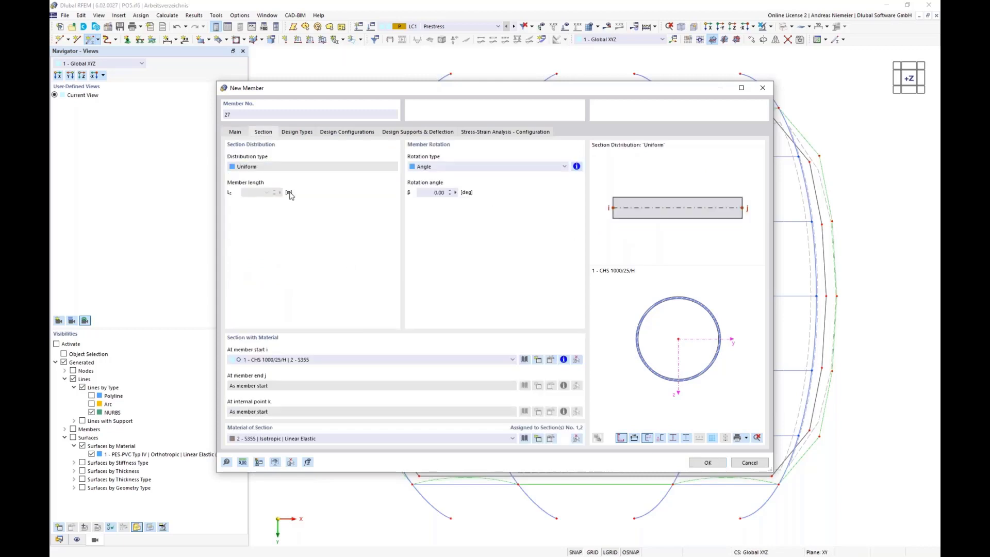
left_click(524, 360)
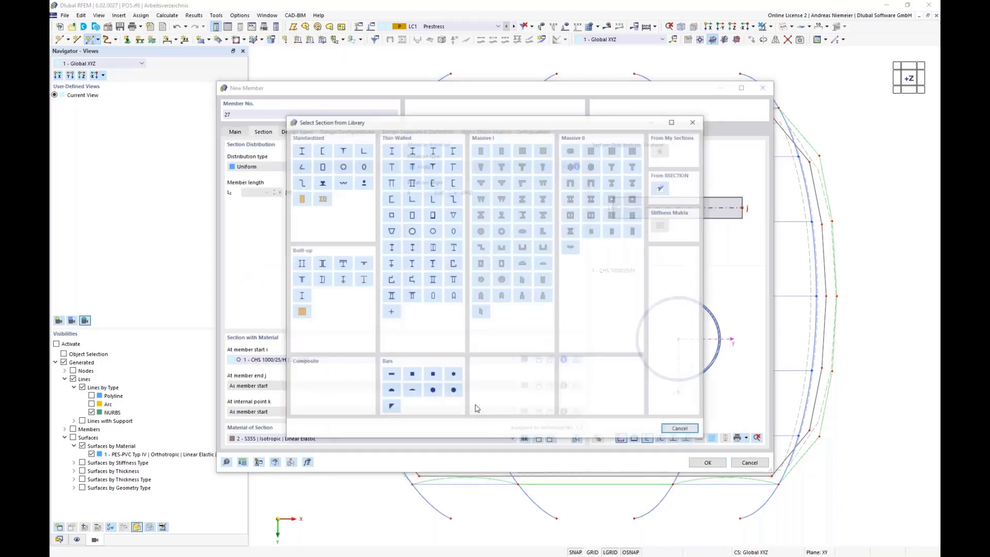
left_click(364, 183)
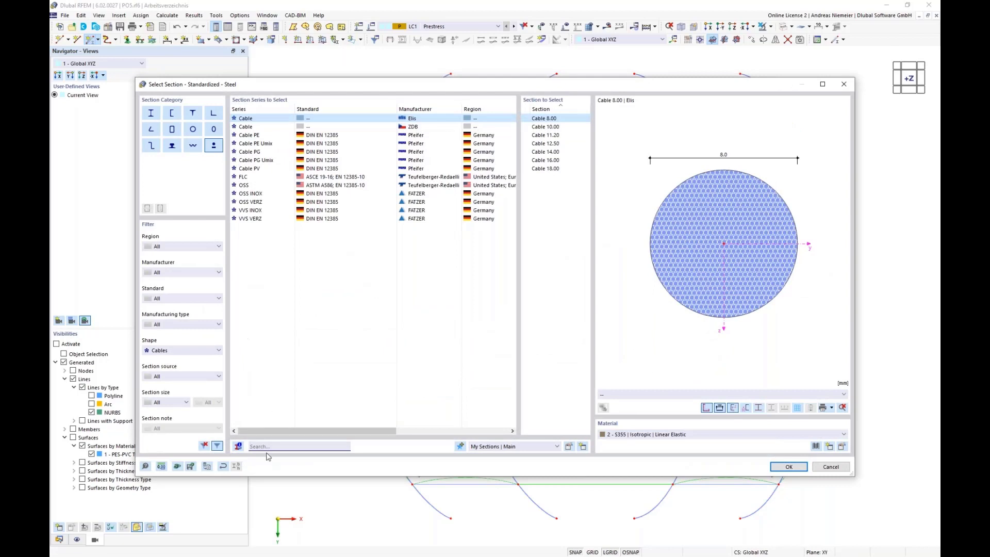
left_click(167, 352)
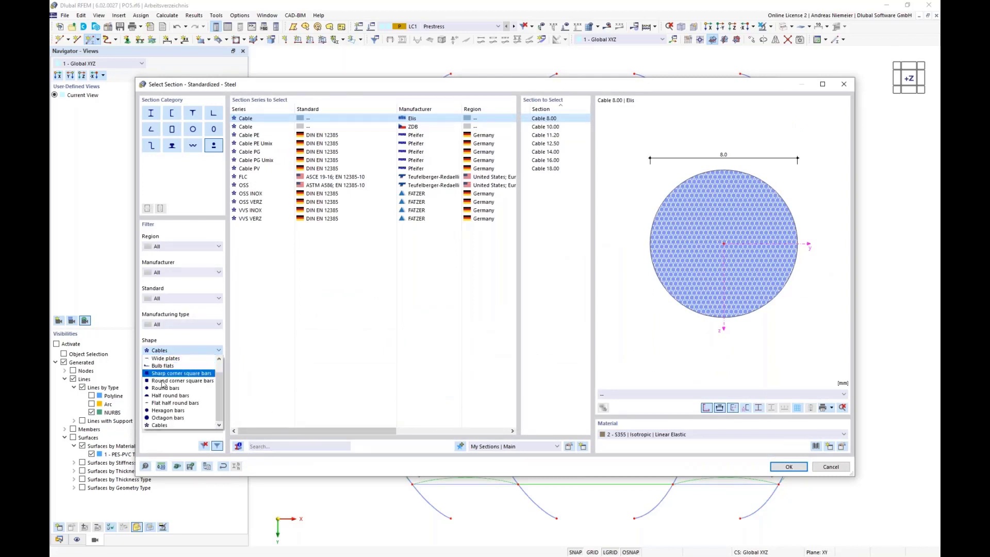
left_click(173, 361)
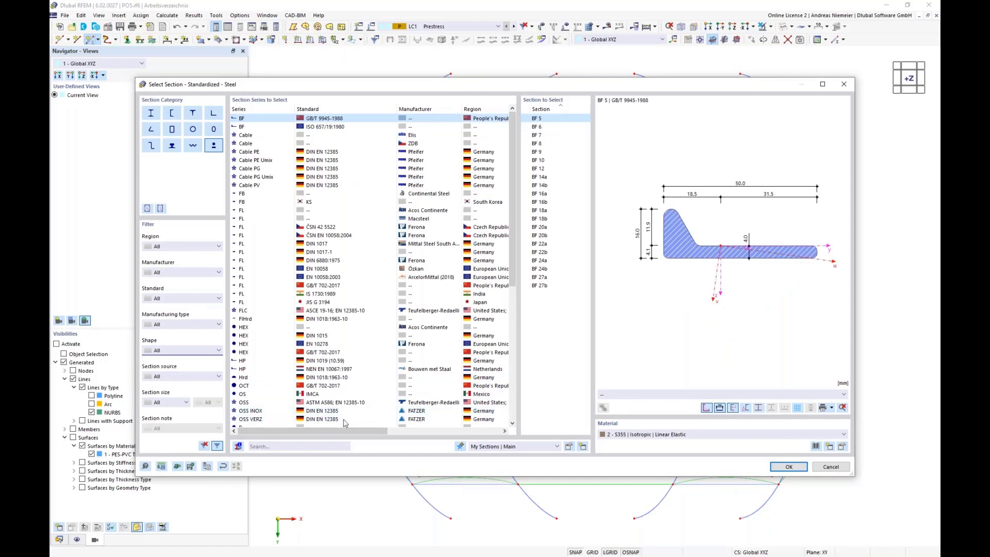
Filter the section series by "r", assign the round bar R 28 in S355, and accept the tension member definition
left_click(283, 446)
type("r")
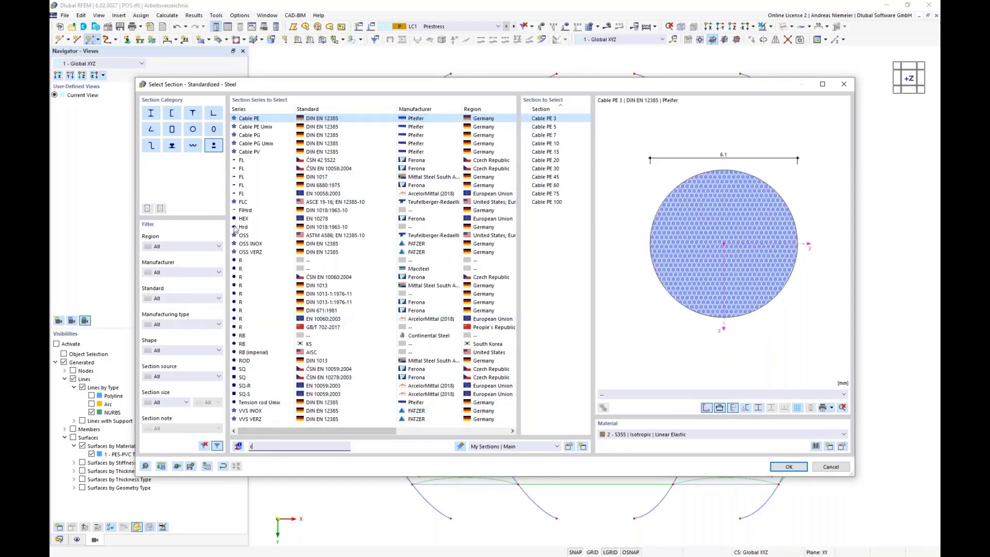
left_click(242, 260)
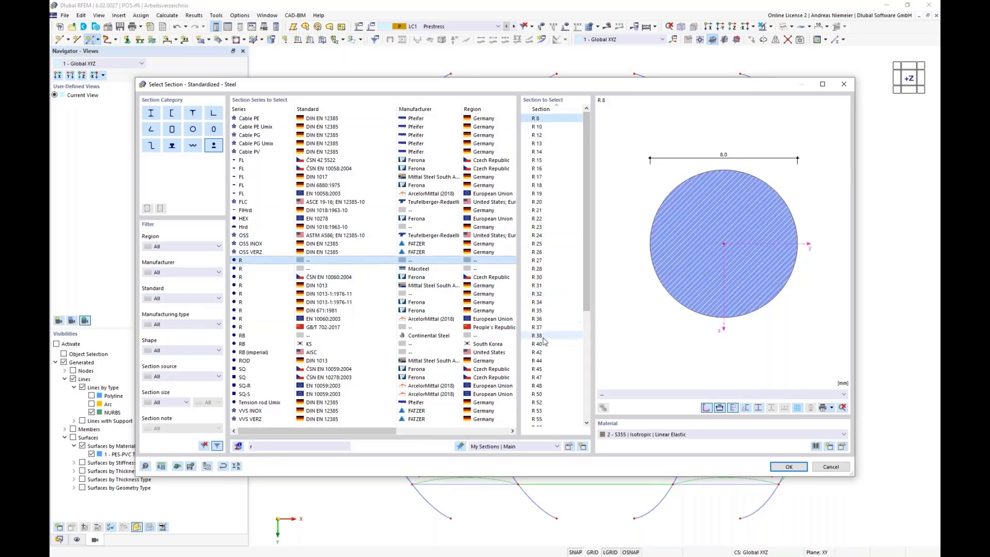
left_click(538, 269)
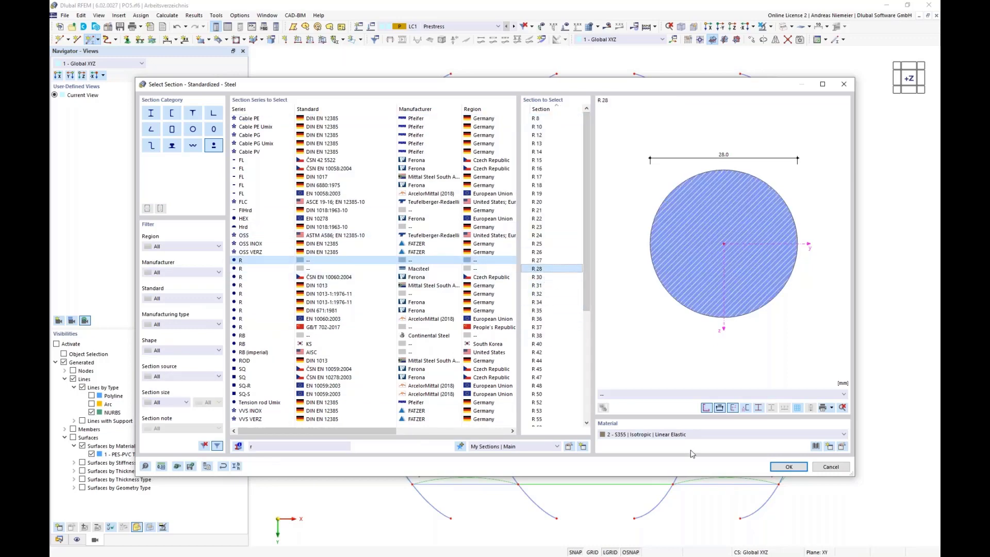
left_click(790, 467)
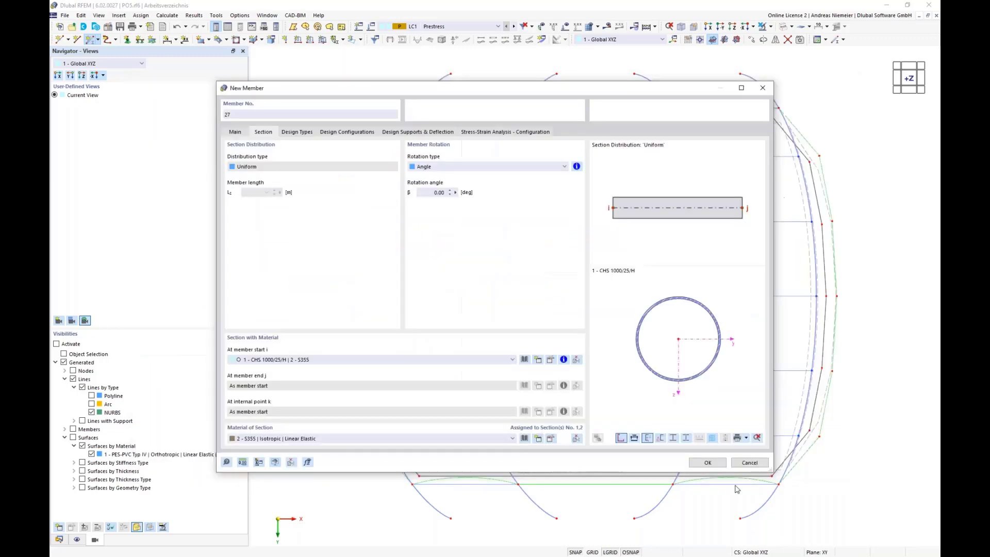
left_click(713, 462)
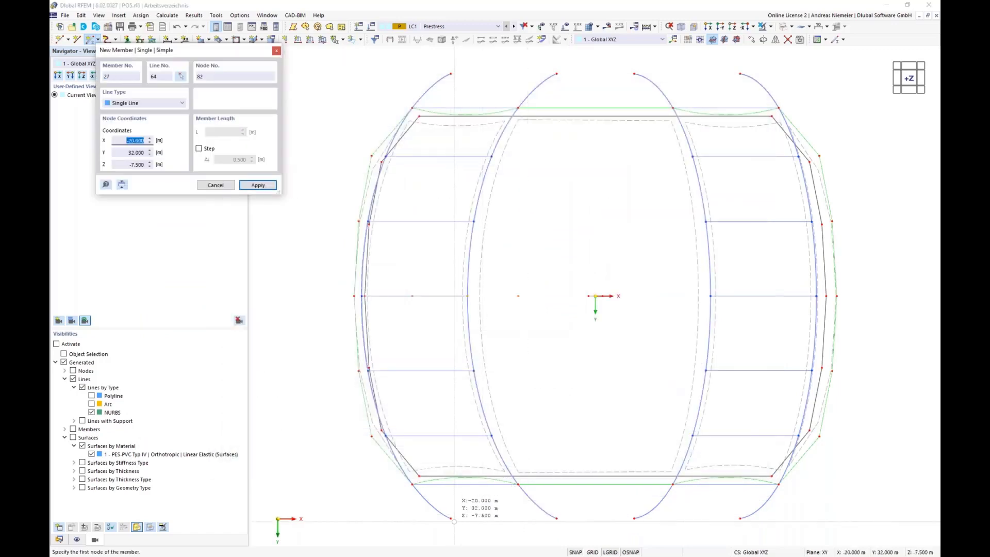
Place tension diagonals from the outer negative-X arch's positive-Y foot to the inner arch's membrane-edge node, and on to the outer arch's next truss node
left_click(450, 517)
scroll(508, 497, "up", 4)
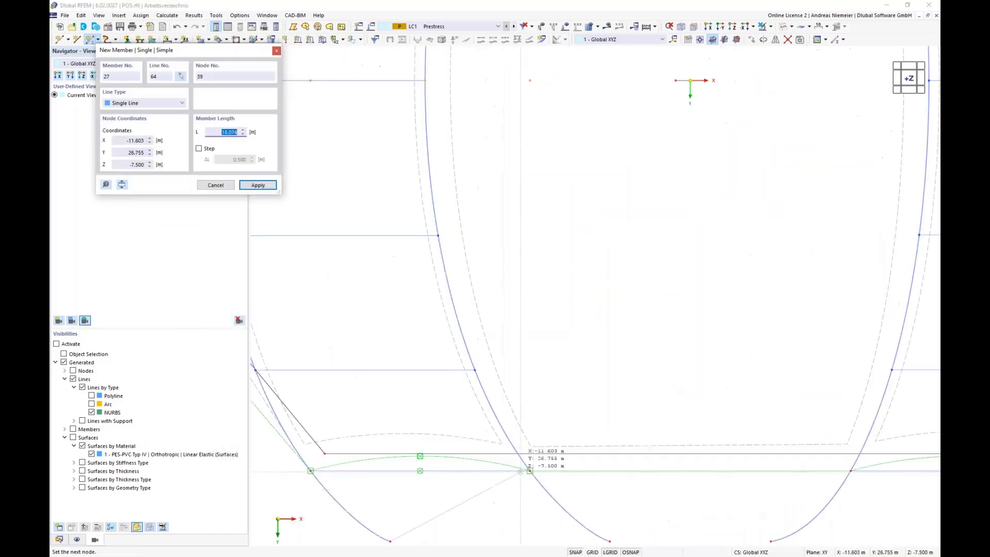
left_click(530, 470)
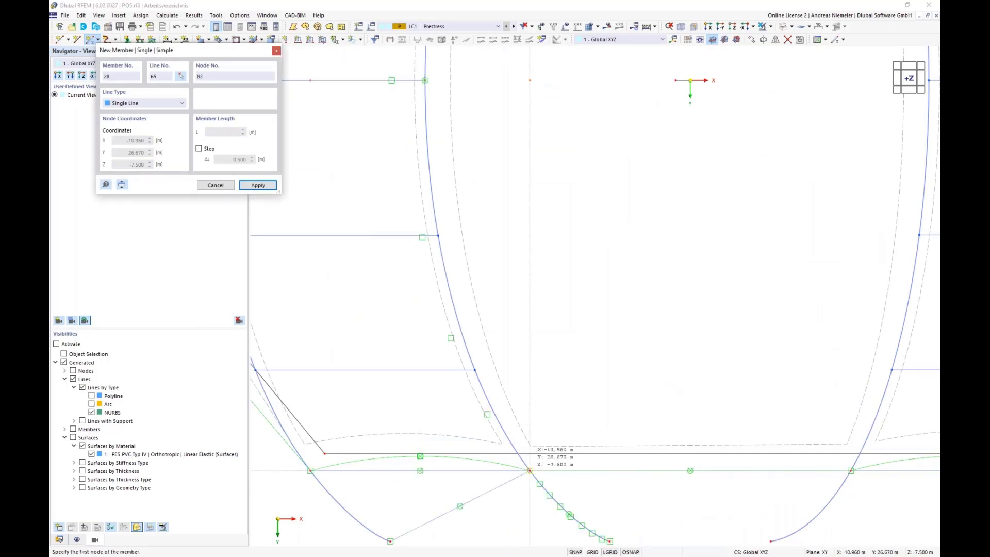
scroll(423, 425, "down", 2)
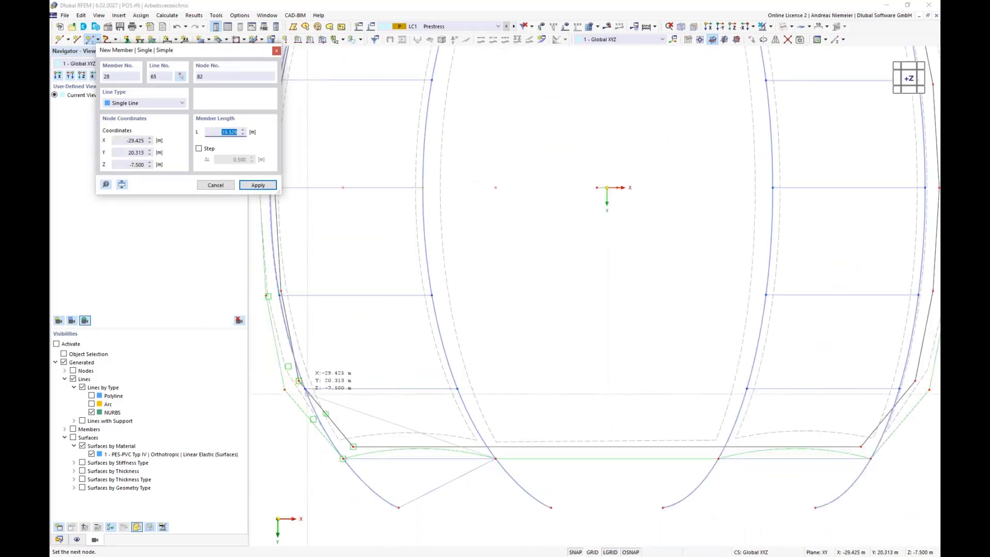
key("Return")
left_click(310, 391)
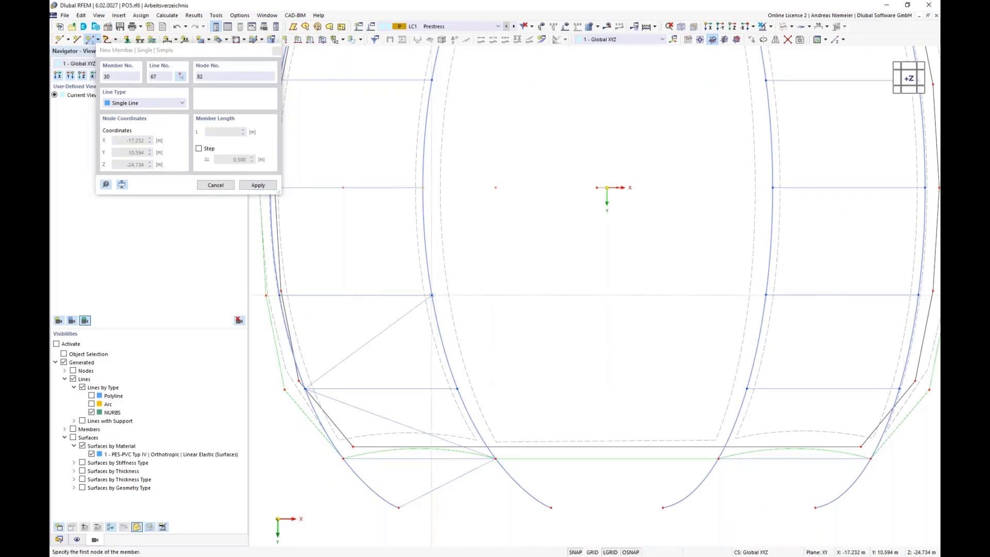
Continue the negative-X zigzag with tension diagonals to the inner arch node at Y 10.594 m and up to the outer arch's crown node
left_click(431, 295)
scroll(433, 295, "down", 1)
scroll(299, 205, "up", 2)
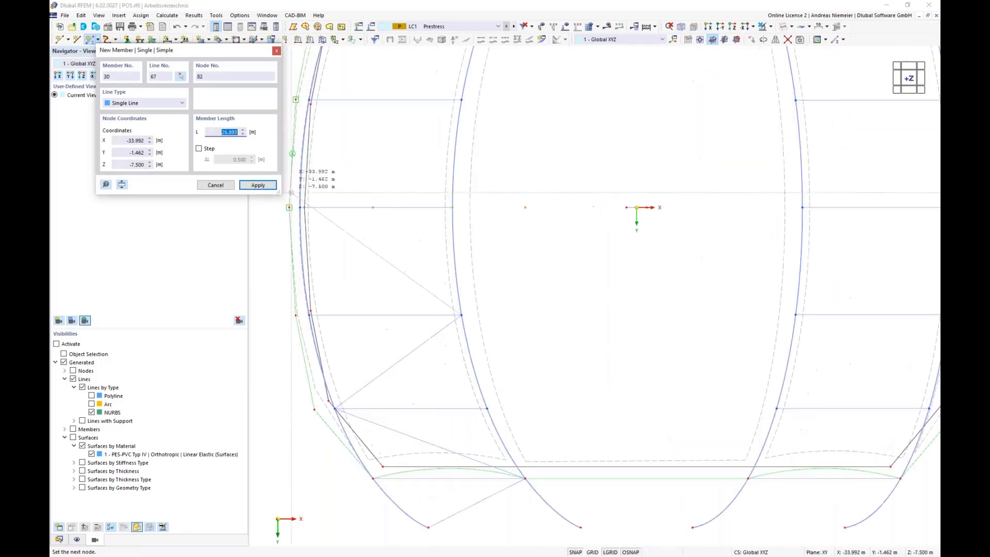
left_click(306, 219)
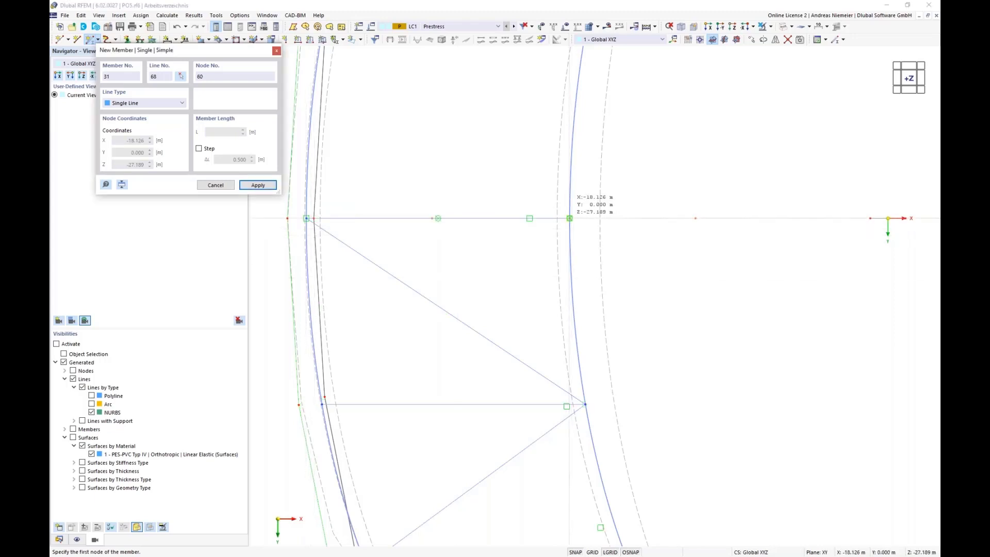
Place crossing tension diagonals from the inner negative-X arch's crown to the outer node at Y 10.594 m, and on to the inner node at Y 19.789 m
left_click(570, 218)
left_click(323, 403)
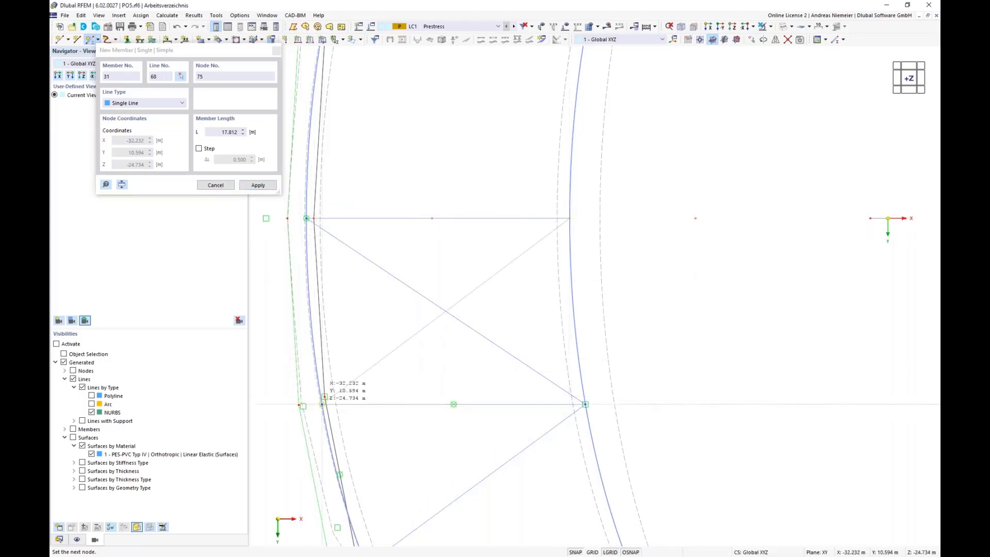
left_click(322, 403)
scroll(387, 251, "down", 2)
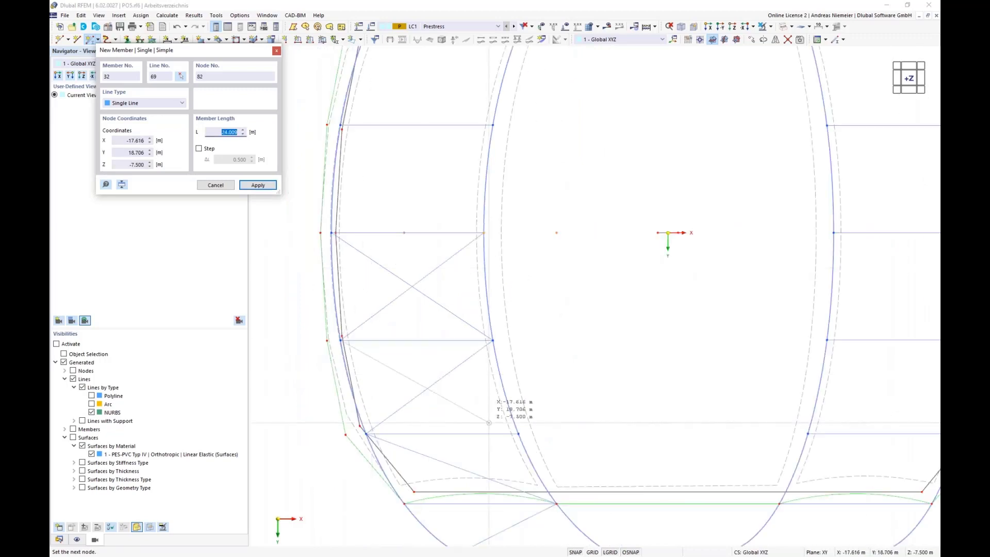
scroll(527, 431, "up", 2)
left_click(528, 431)
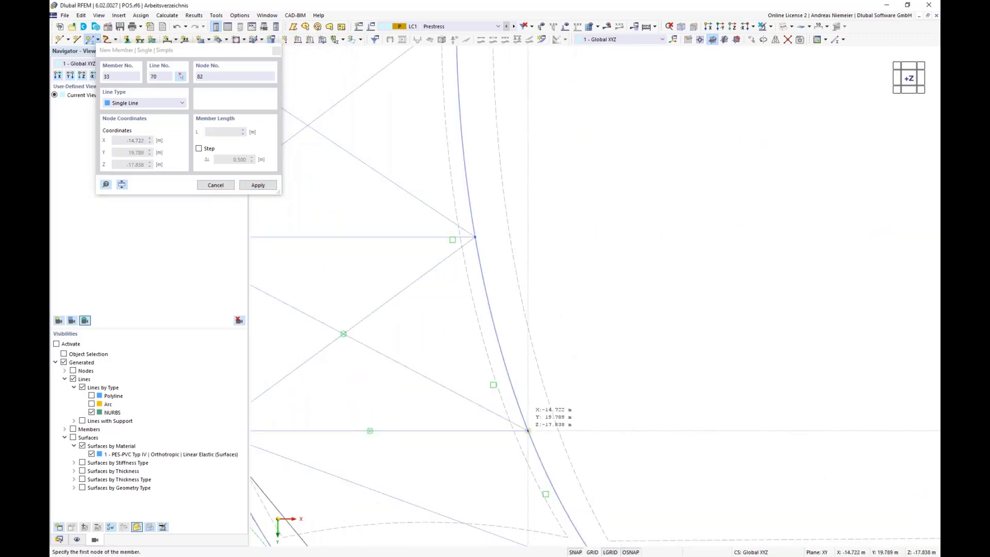
Complete the crossing negative-X diagonals through the outer arch's positive-Y membrane-edge node to the inner arch's foot
left_click(528, 425)
scroll(583, 280, "down", 4)
scroll(475, 426, "up", 3)
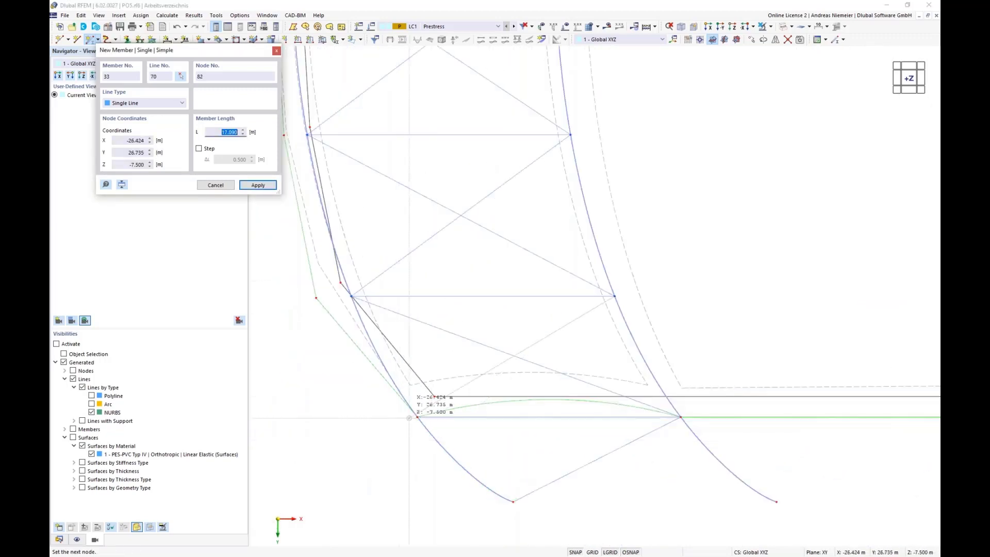
left_click(417, 417)
left_click(417, 417)
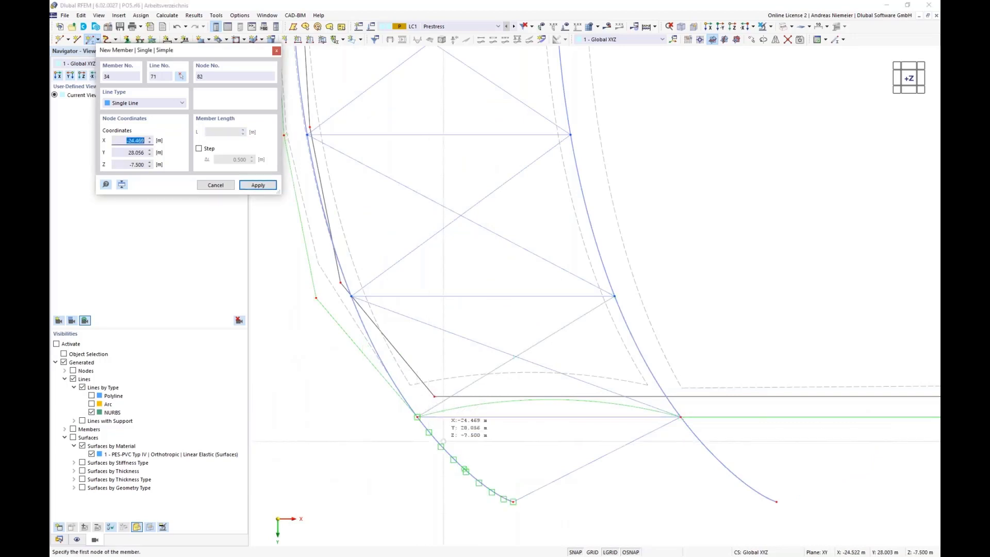
left_click(418, 416)
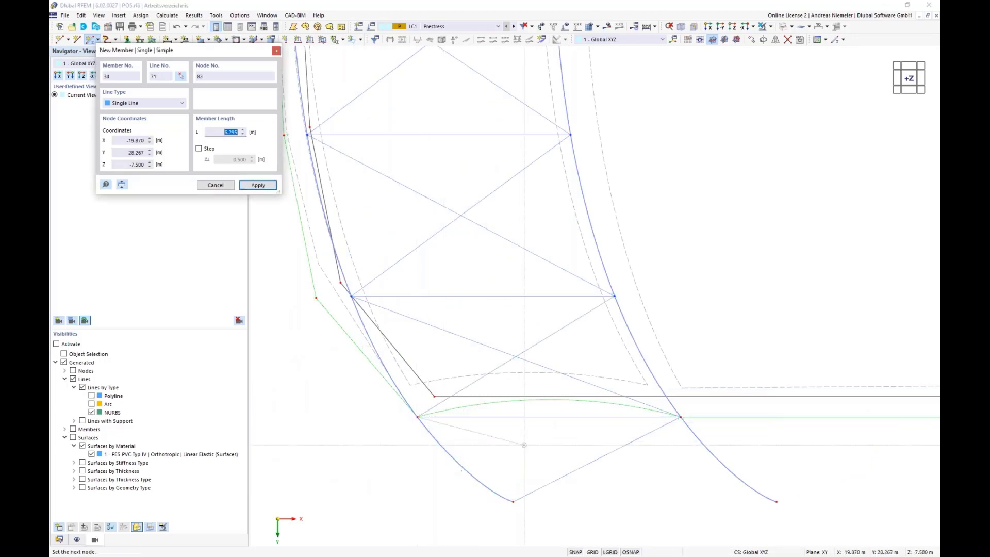
left_click(777, 501)
Place tension diagonals from the inner positive-X arch's positive-Y foot to the outer edge node, and on to the inner node at Y 19.771 m
scroll(330, 397, "down", 3)
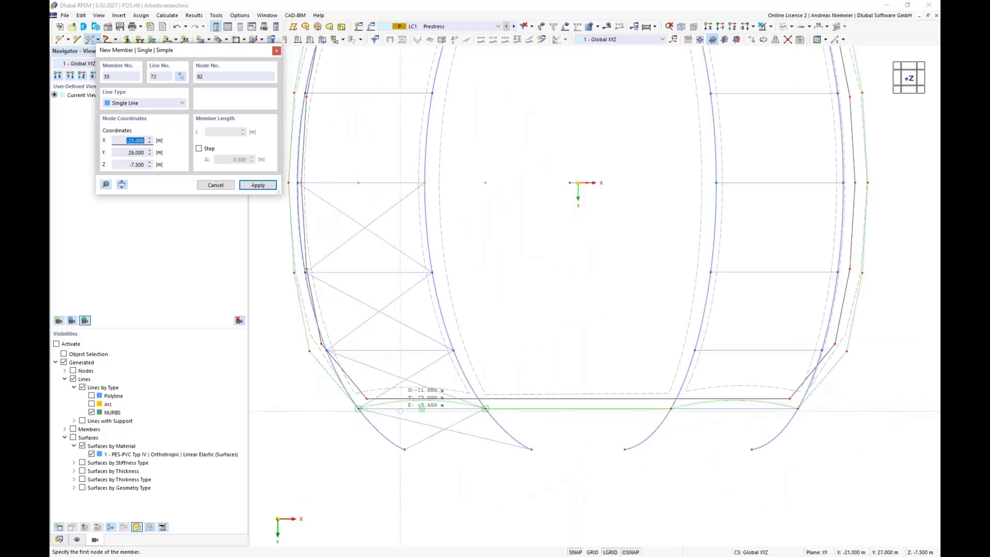
left_click(635, 448)
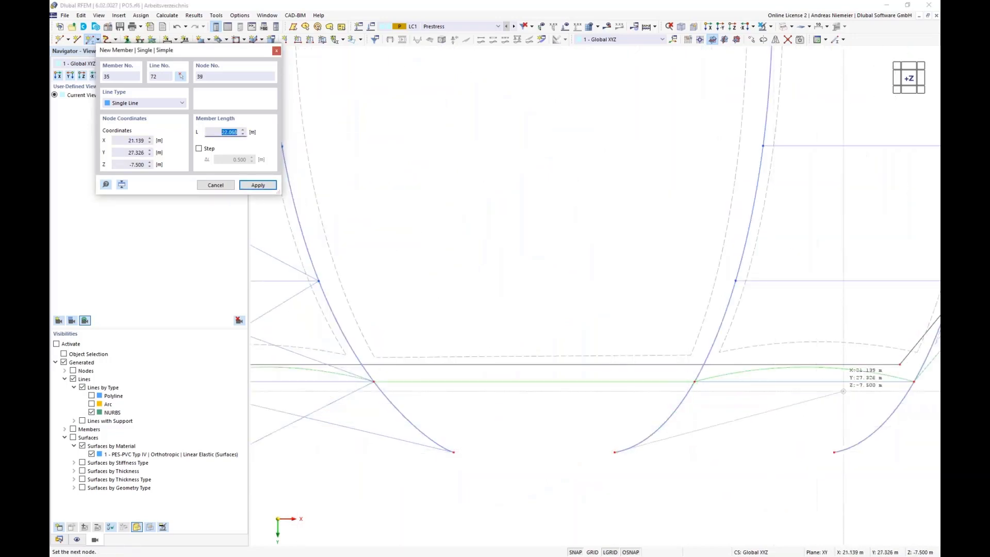
left_click(914, 382)
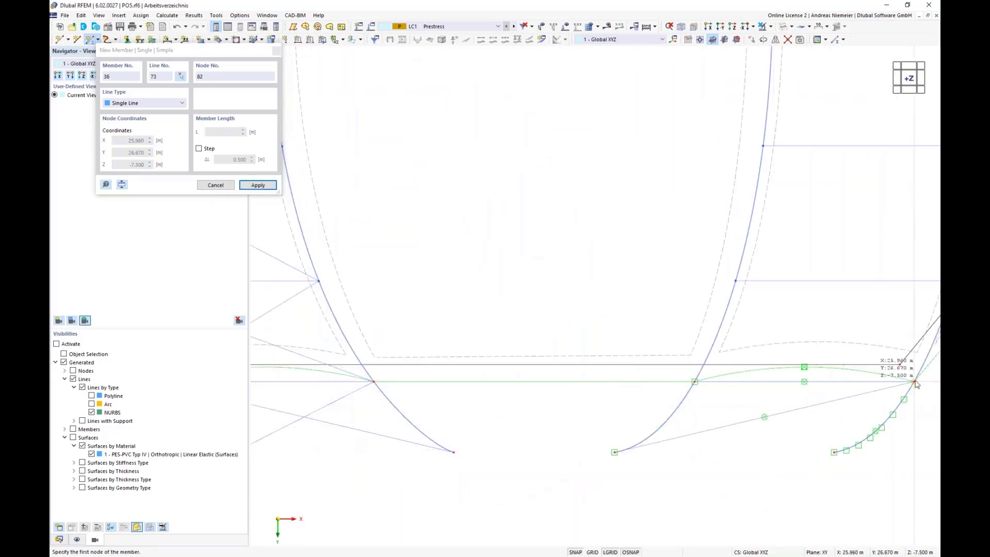
left_click(736, 280)
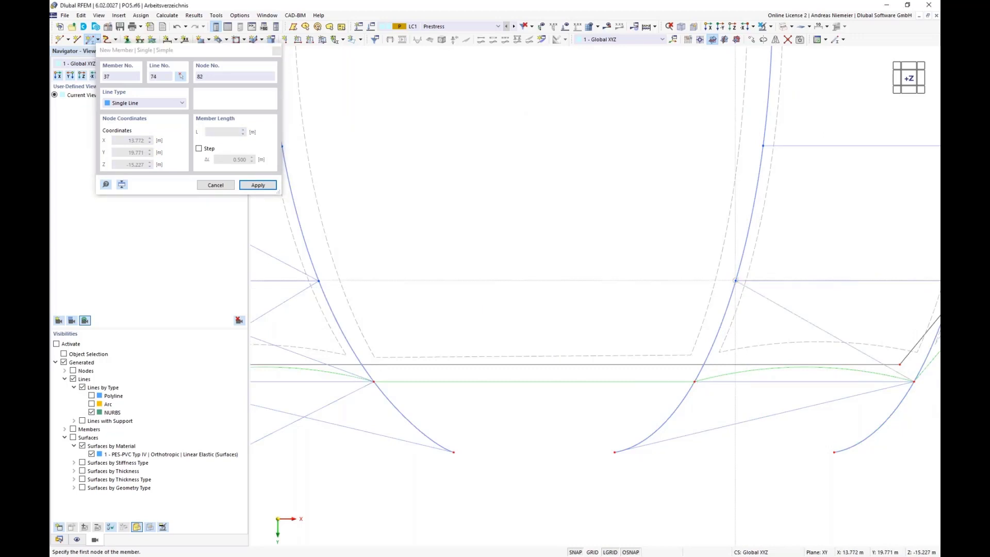
Continue the positive-X zigzag with tension diagonals to the outer arch's truss node nearest the crown and up to the inner arch's crown node
scroll(736, 281, "down", 3)
scroll(815, 209, "up", 3)
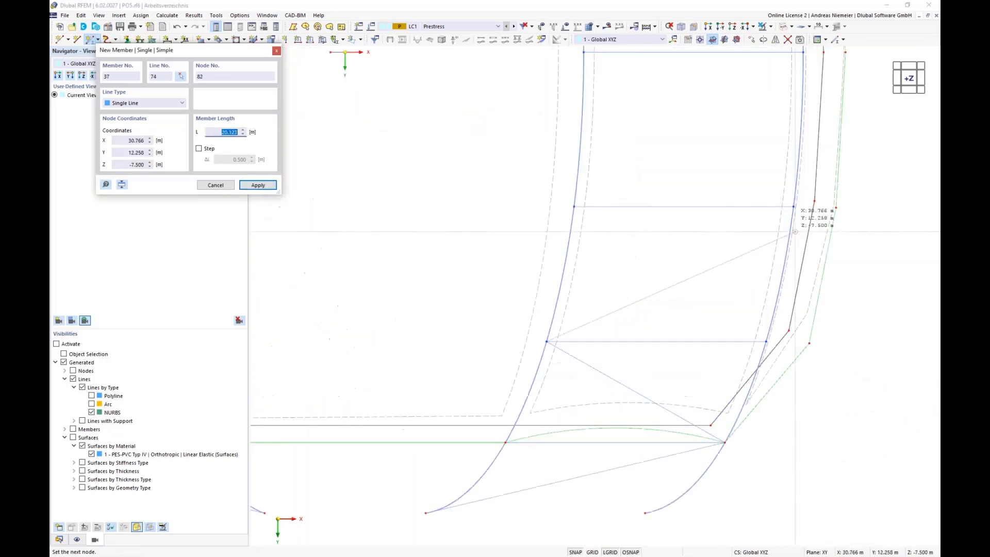
left_click(794, 206)
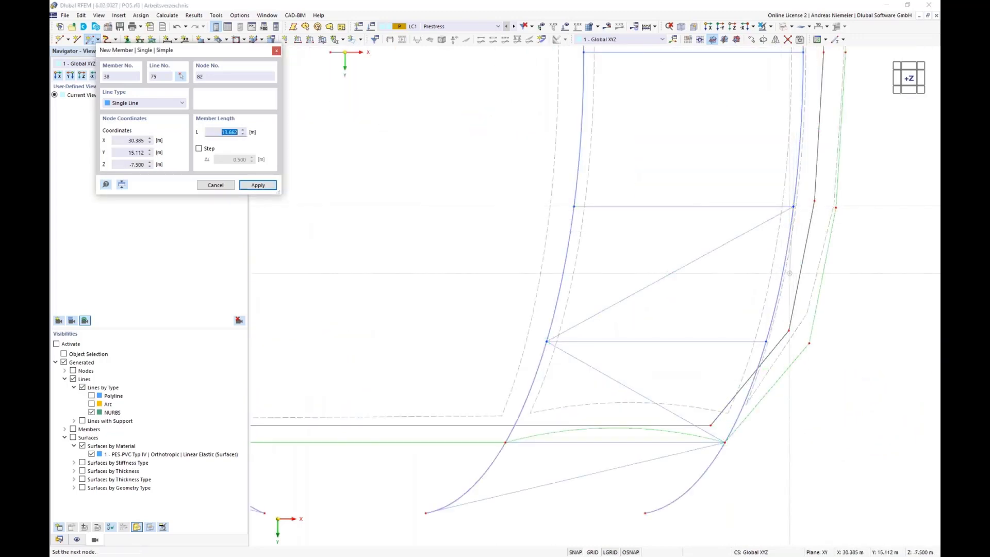
scroll(664, 161, "down", 3)
left_click(663, 161)
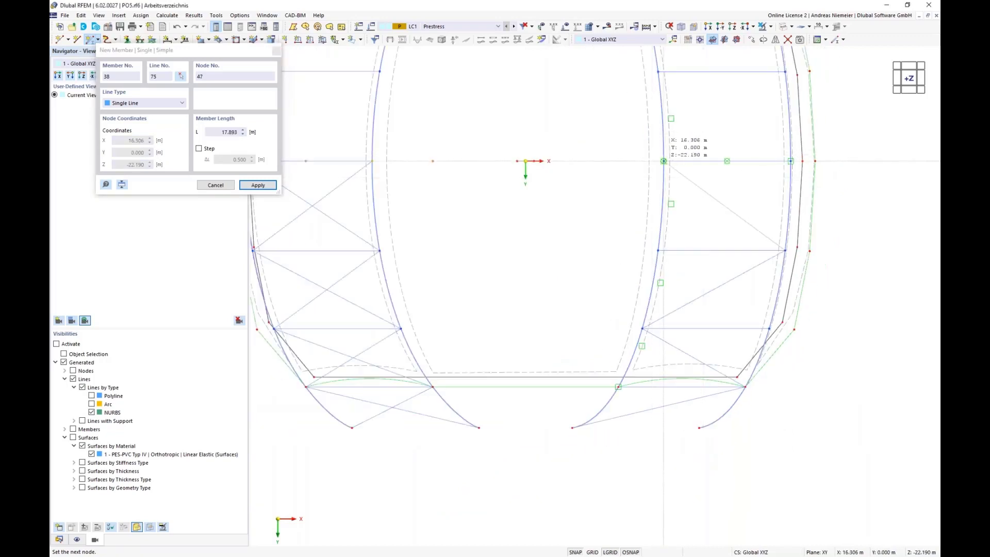
Place tension diagonals from the outer positive-X arch's crown to the inner truss node, and on to the outer node at Y 19.771 m
left_click(790, 161)
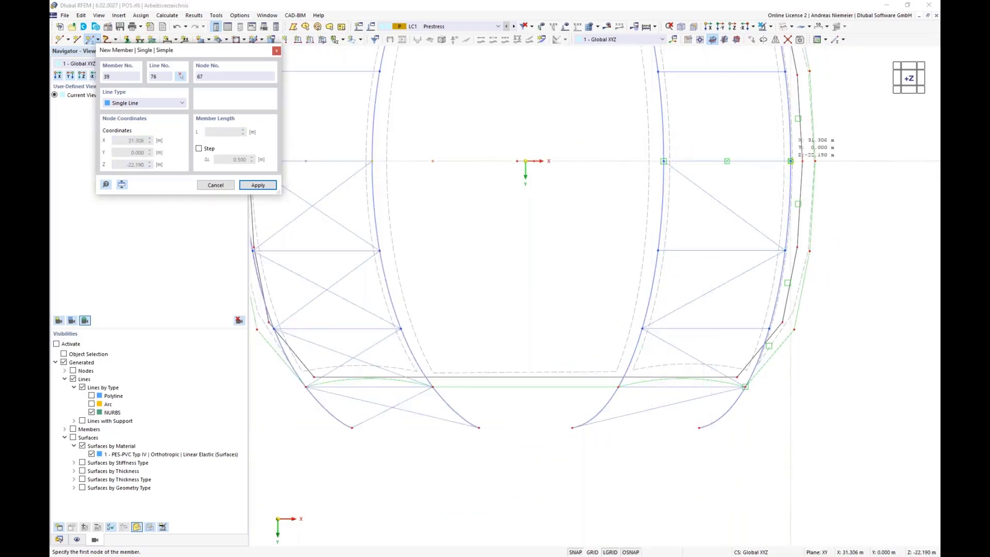
left_click(652, 254)
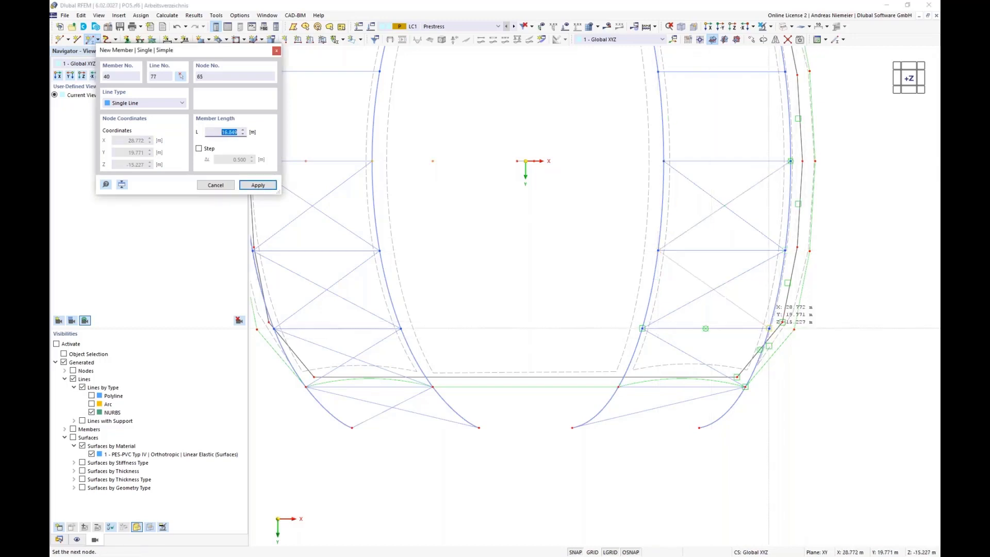
left_click(769, 328)
left_click(769, 328)
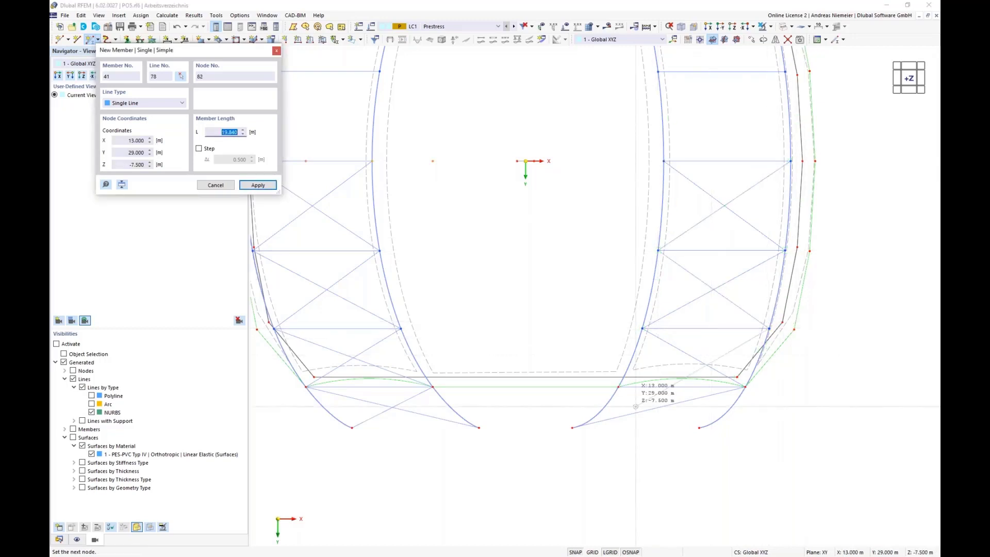
Complete the crossing positive-X diagonals through the inner arch's positive-Y membrane-edge node to the outer arch's foot
left_click(618, 387)
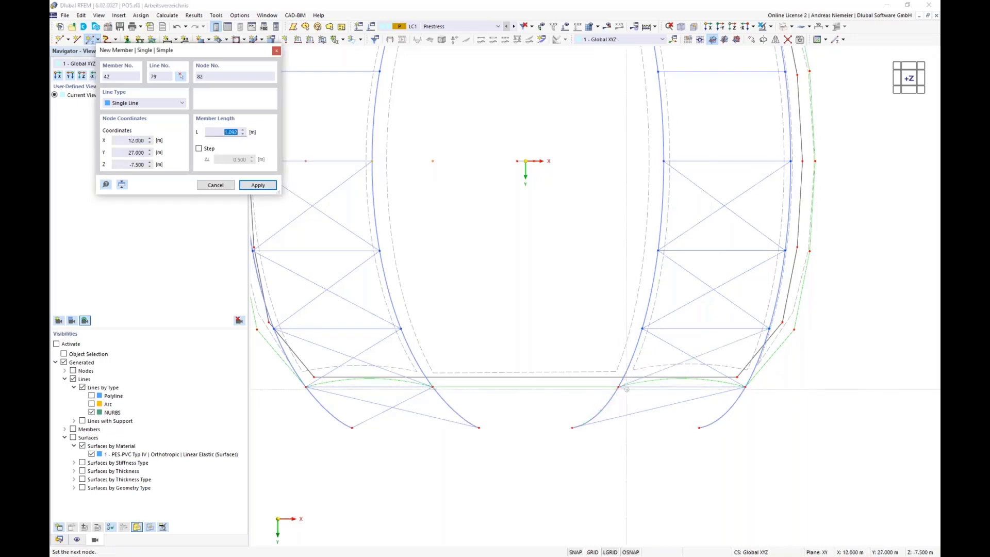
left_click(745, 387)
left_click(699, 428)
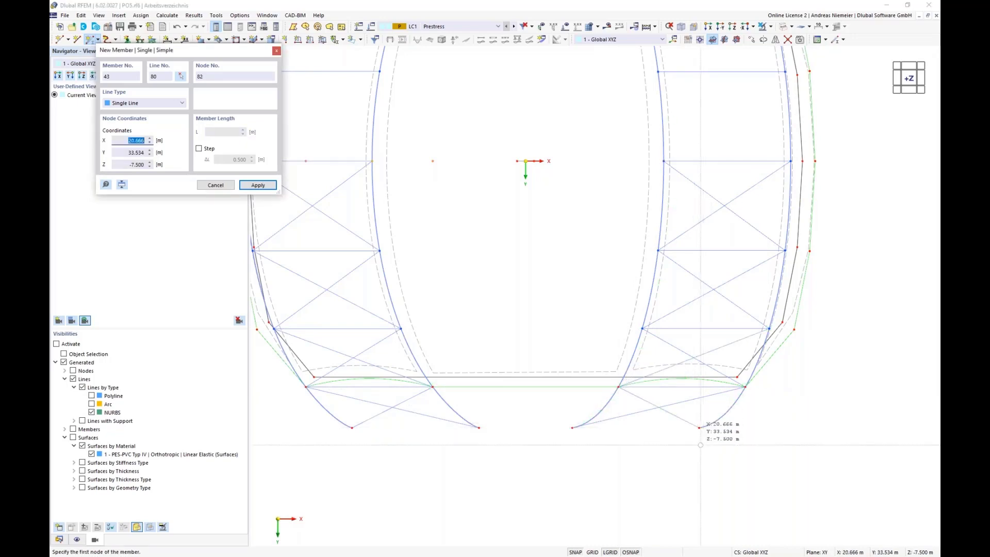
key("Escape")
Select all members with the R 28 section and mirror a copy of them about the global XZ plane through point 0, 0, 0
scroll(614, 444, "down", 2)
middle_click_drag(632, 473, 441, 350)
scroll(442, 352, "up", 1)
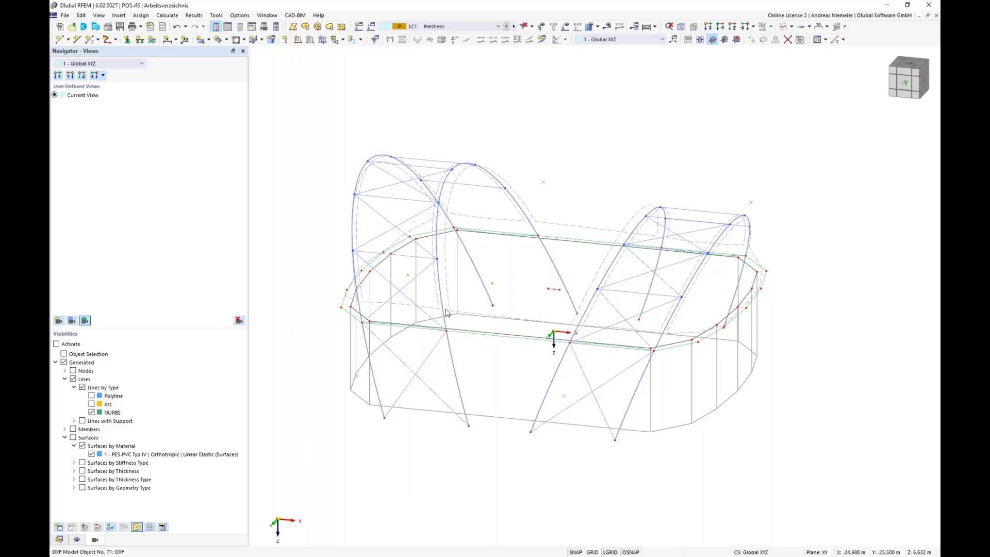
left_click(228, 27)
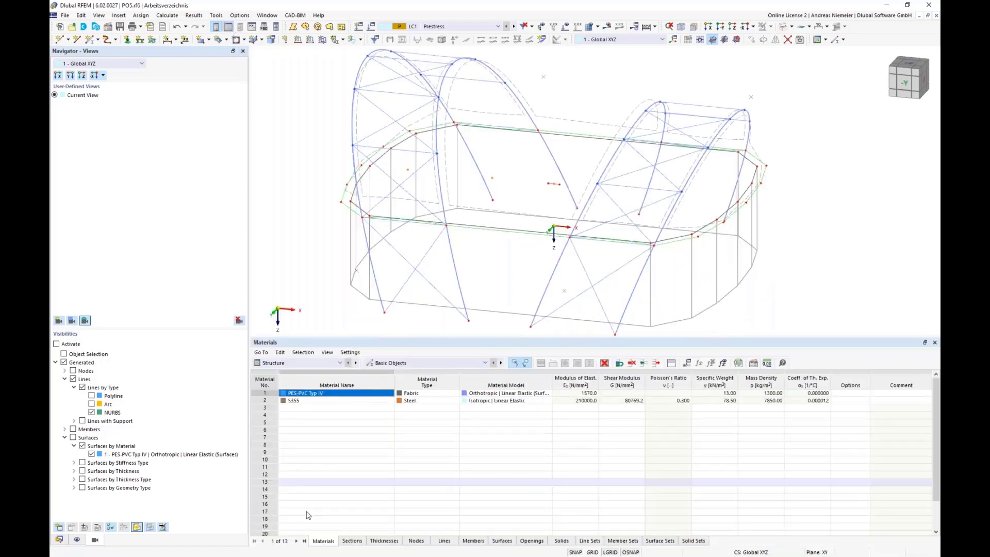
left_click(353, 540)
double_click(301, 408)
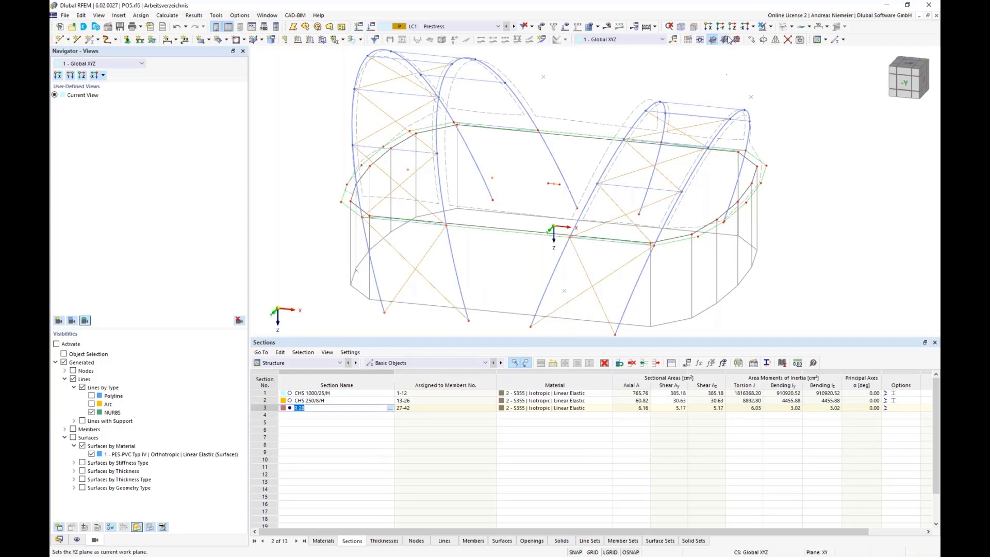
left_click(776, 40)
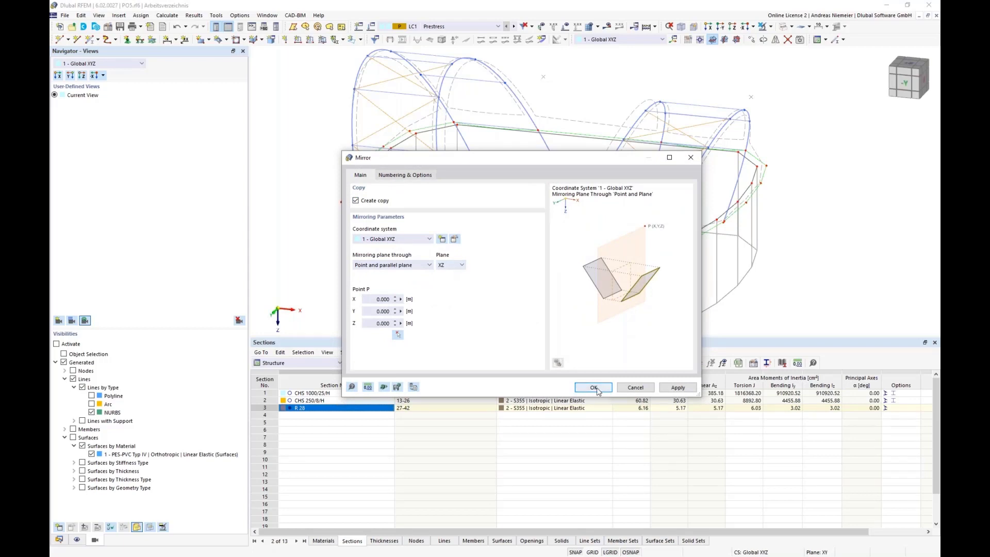
key("Return")
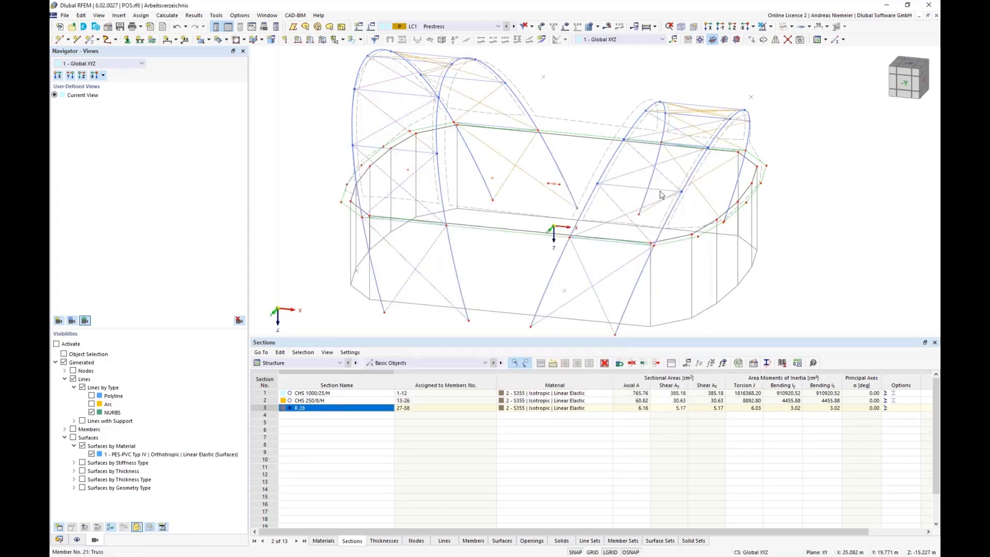
left_click(228, 26)
Assign the Hinged nodal support to all foot nodes of the four arches
middle_click_drag(307, 205, 442, 138, "ctrl")
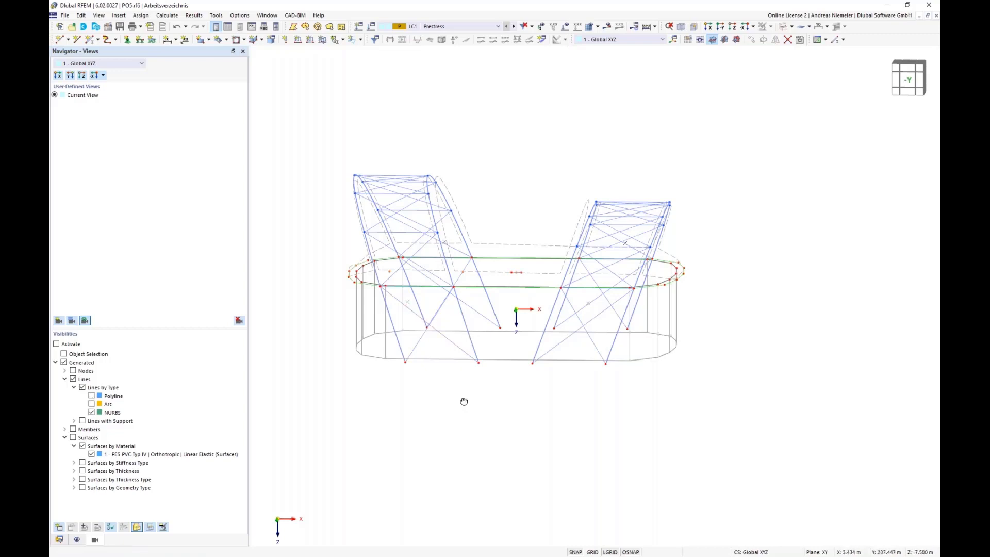
middle_click_drag(464, 401, 464, 393, "ctrl")
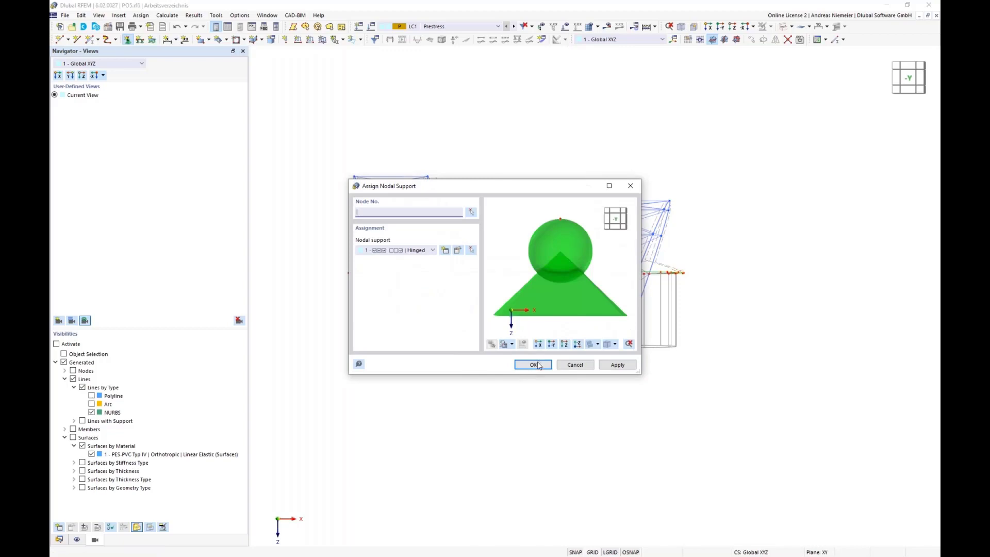
left_click(539, 365)
scroll(404, 343, "up", 3)
left_click_drag(409, 334, 805, 382)
scroll(662, 396, "down", 2)
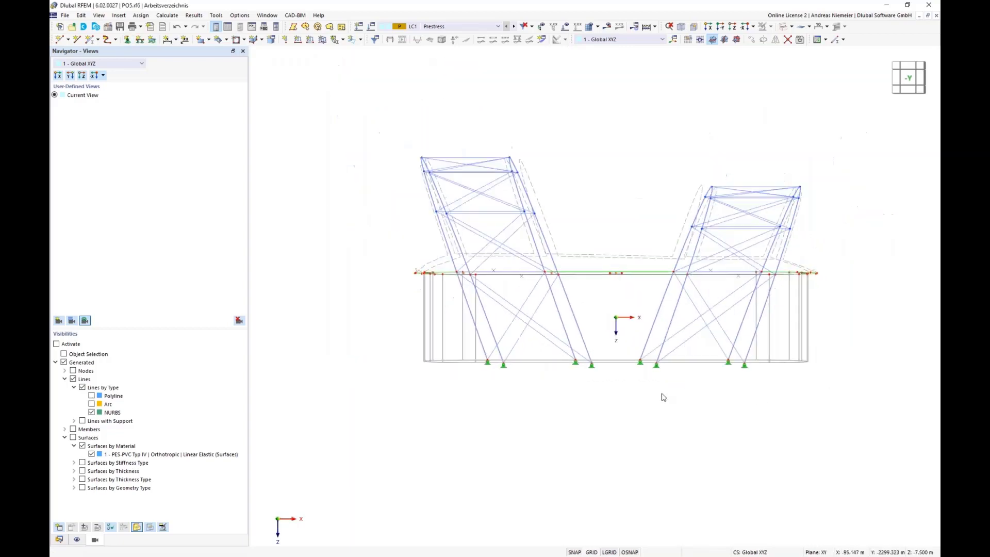
Calculate load case LC1 Prestress and display its results
middle_click_drag(678, 394, 648, 434, "ctrl")
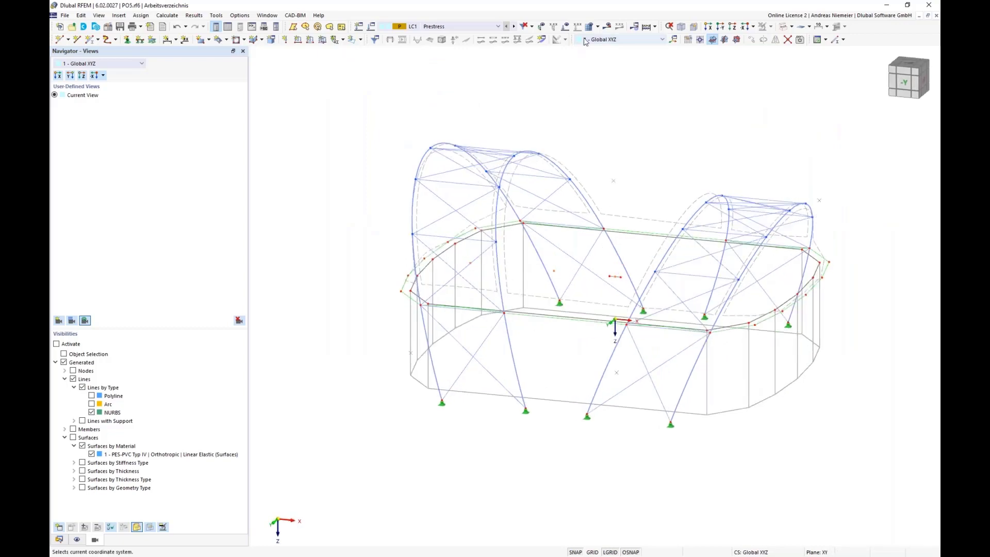
left_click(607, 26)
left_click(533, 323)
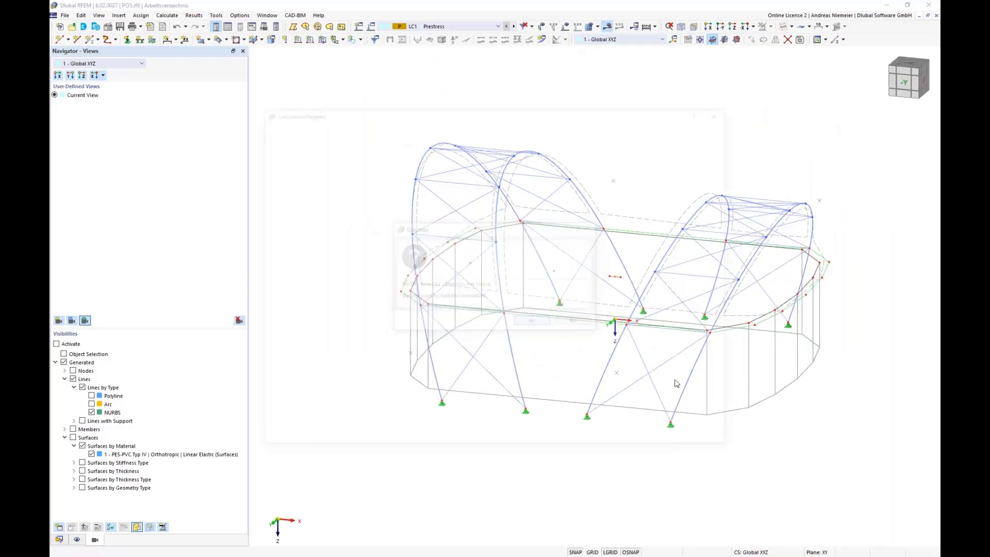
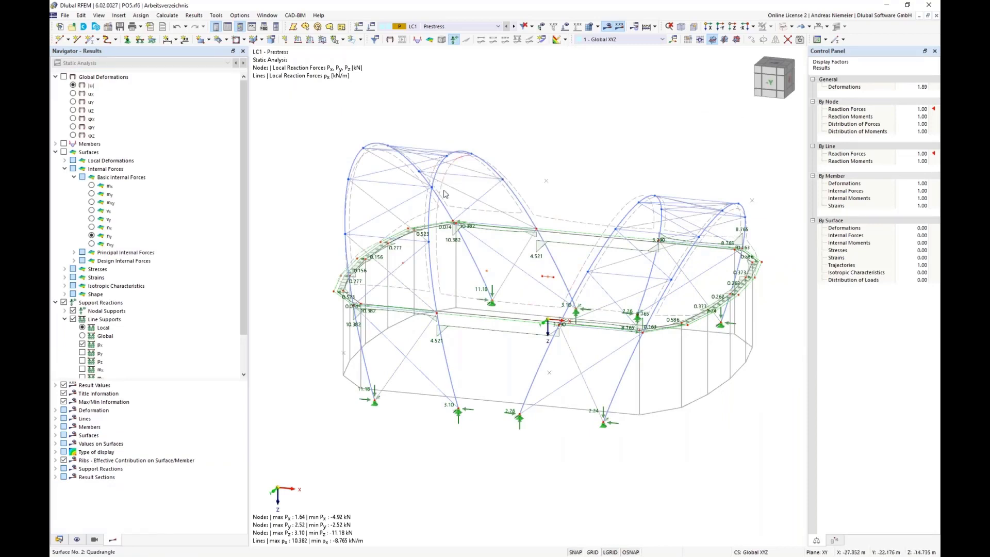
Display the model in solid mode and view the membrane and arches from the side
scroll(490, 485, "down", 3)
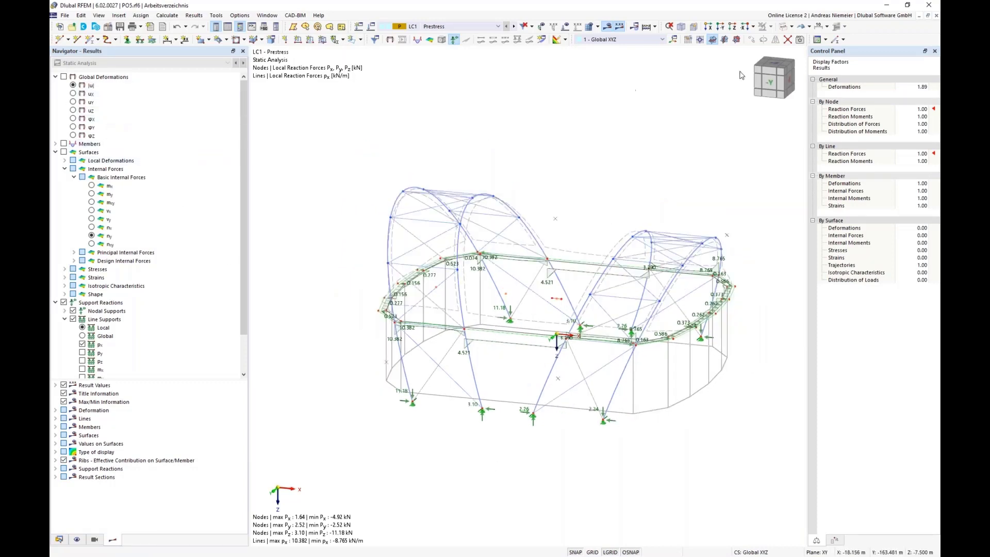
left_click(792, 30)
left_click(788, 49)
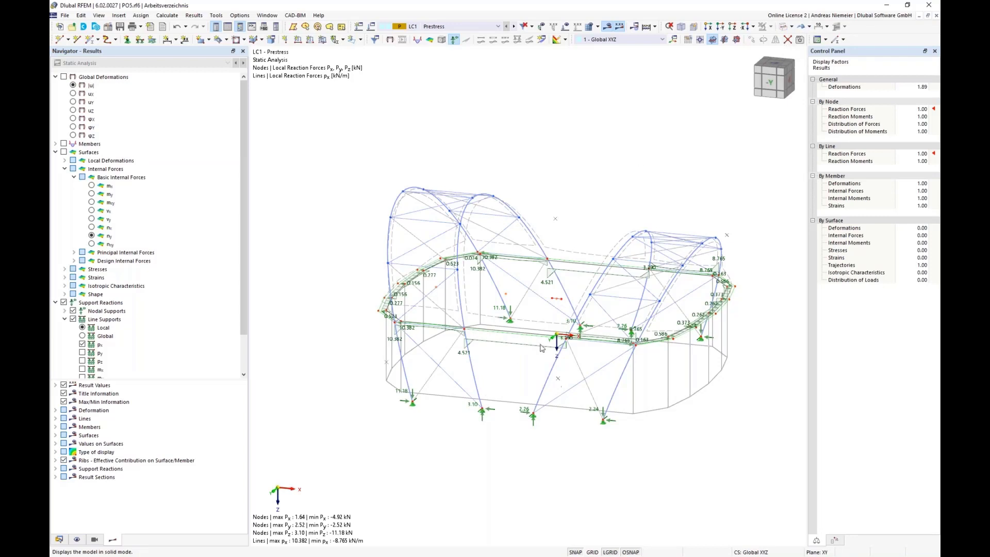
middle_click_drag(498, 446, 512, 402)
scroll(479, 240, "up", 2)
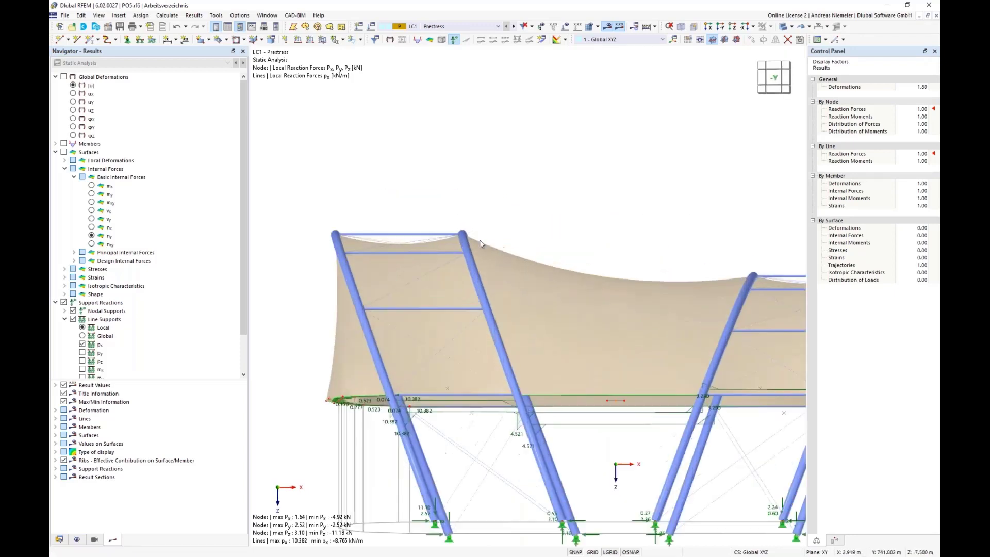
scroll(468, 240, "down", 1)
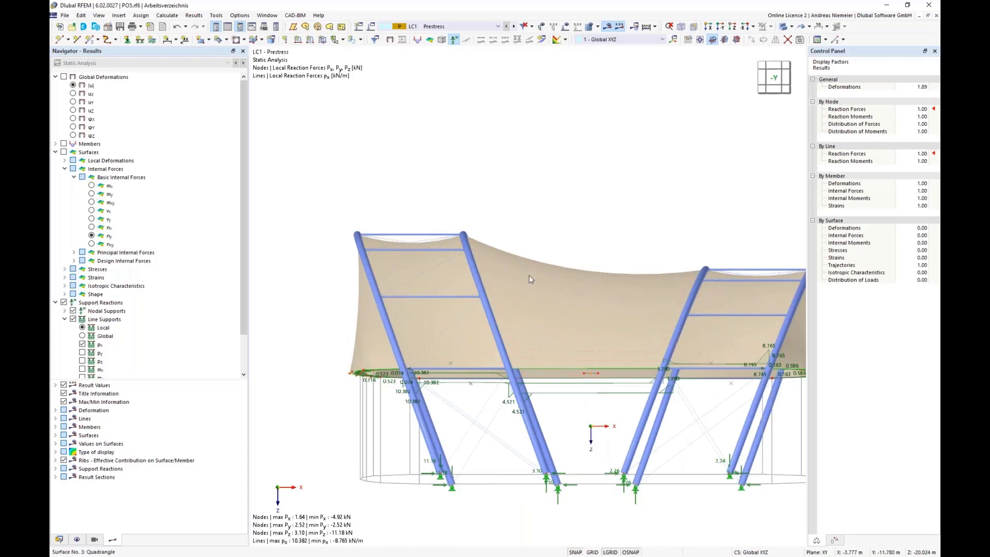
Check the surface axial forces n-y, switch to the members' axial forces N, and examine them on the arches and bracing down to the supports
left_click(63, 152)
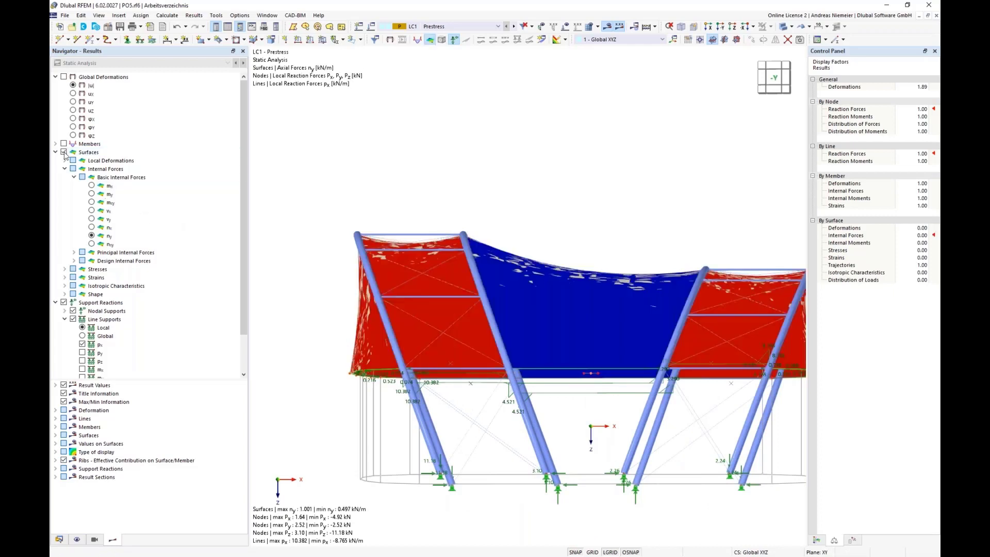
left_click(63, 152)
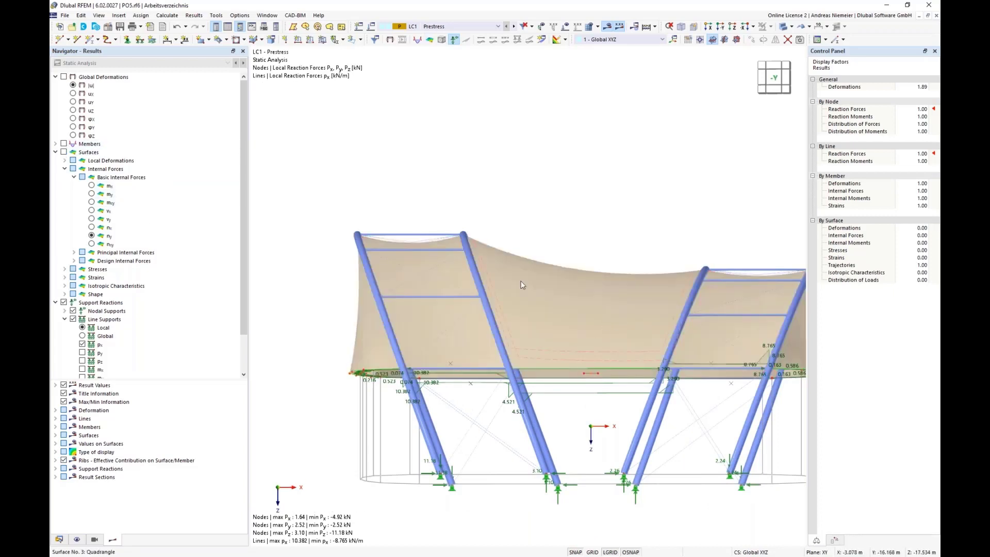
left_click(64, 144)
left_click(56, 144)
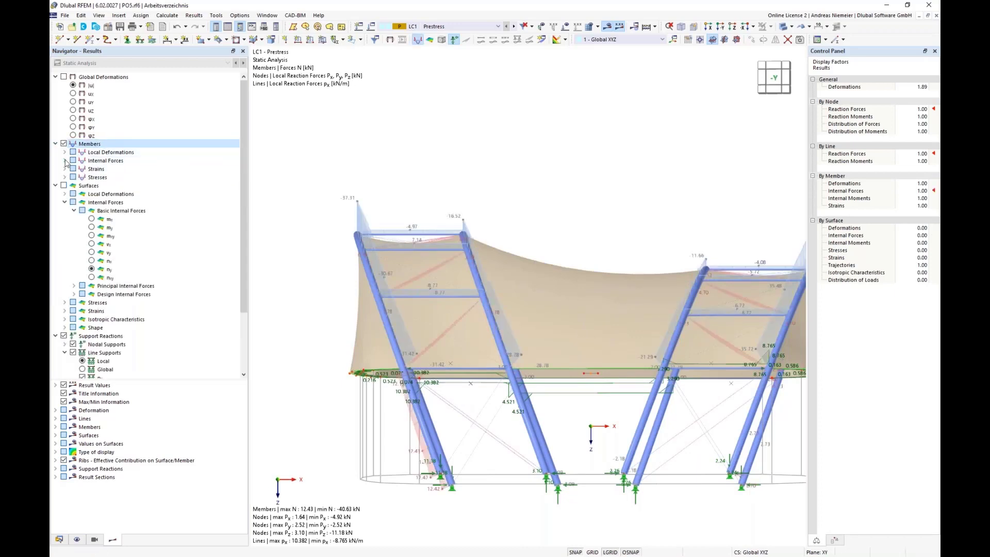
left_click(64, 161)
left_click(98, 169)
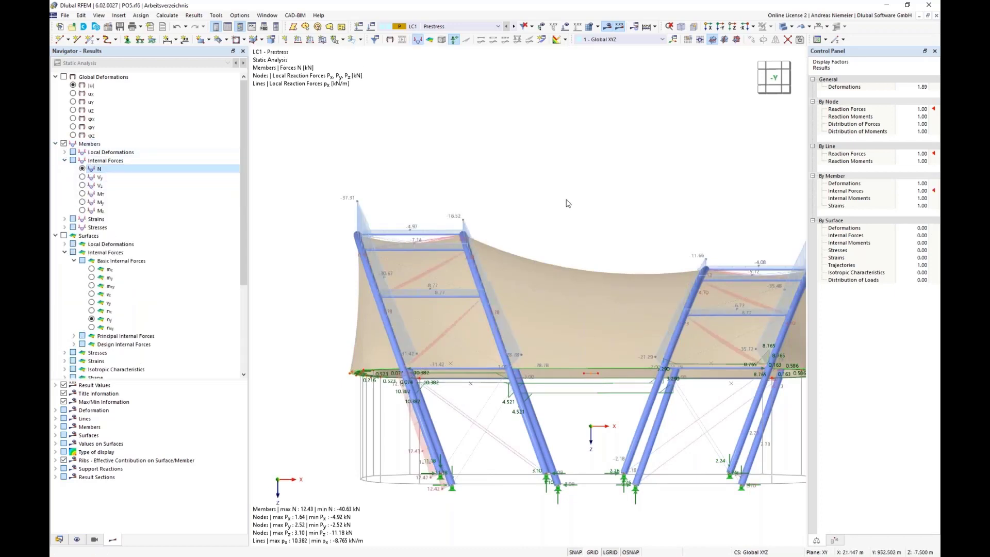
middle_click_drag(546, 211, 472, 256)
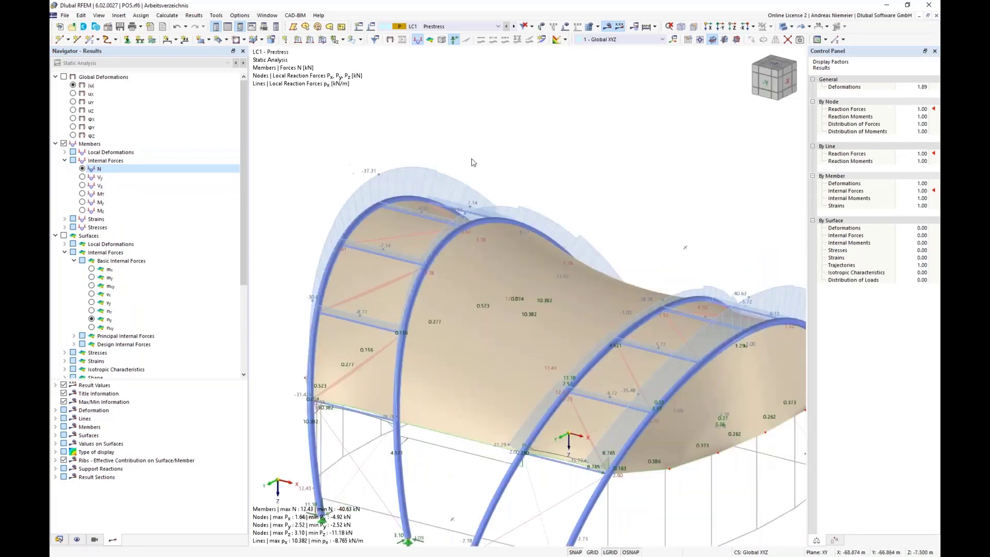
scroll(473, 163, "down", 3)
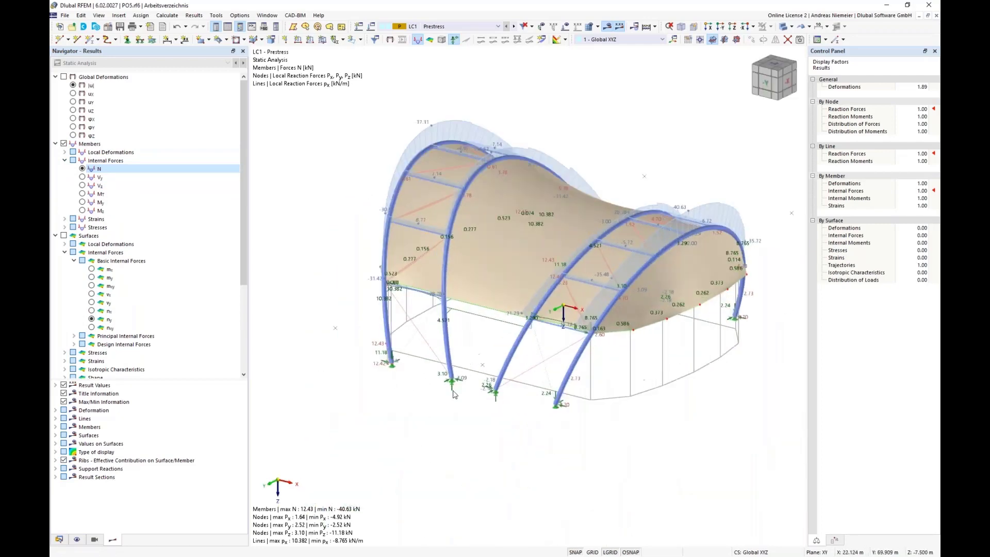
scroll(453, 395, "up", 3)
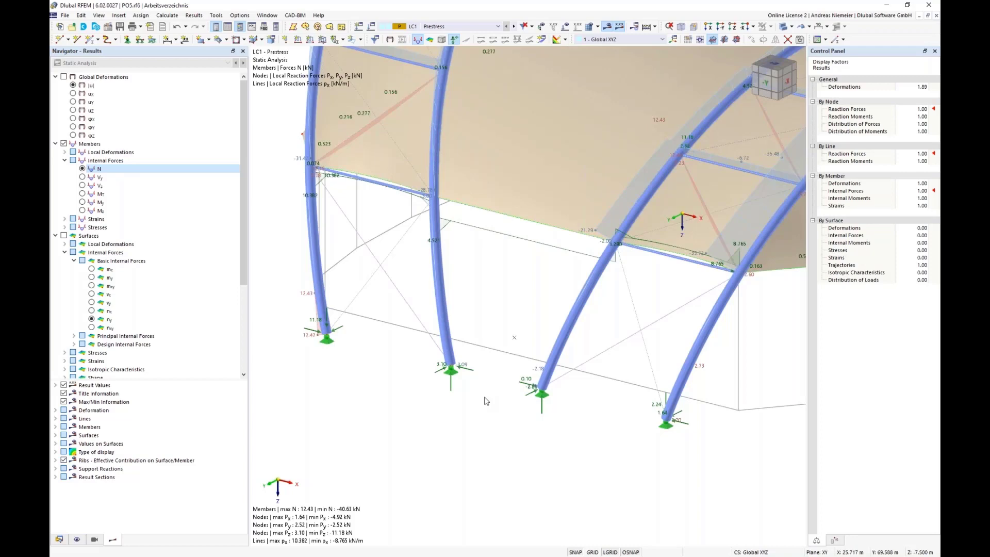
Isolate the objects at the membrane-edge level and show them in plan view, with results and the hidden background objects turned off
middle_click_drag(456, 448, 481, 415, "ctrl")
scroll(481, 413, "down", 2)
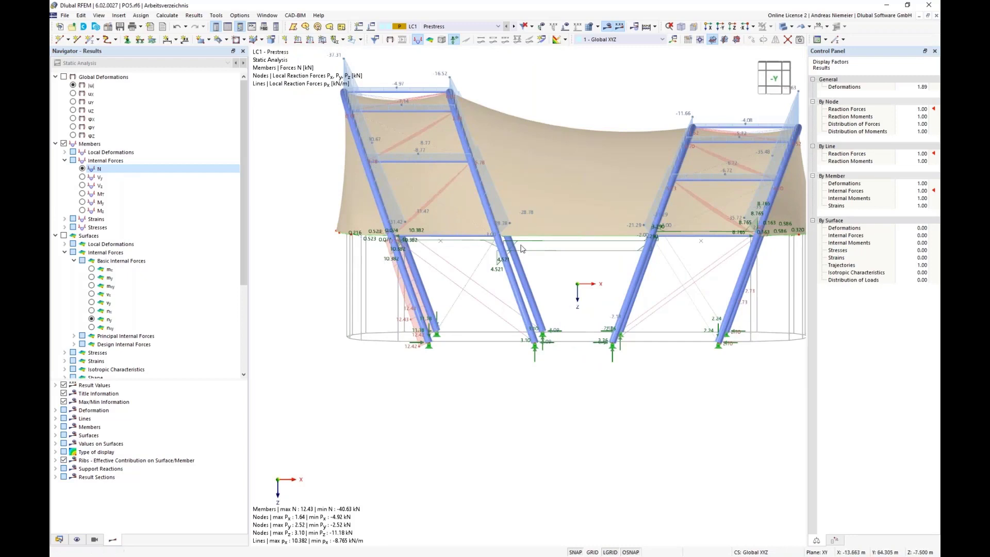
scroll(364, 226, "down", 1)
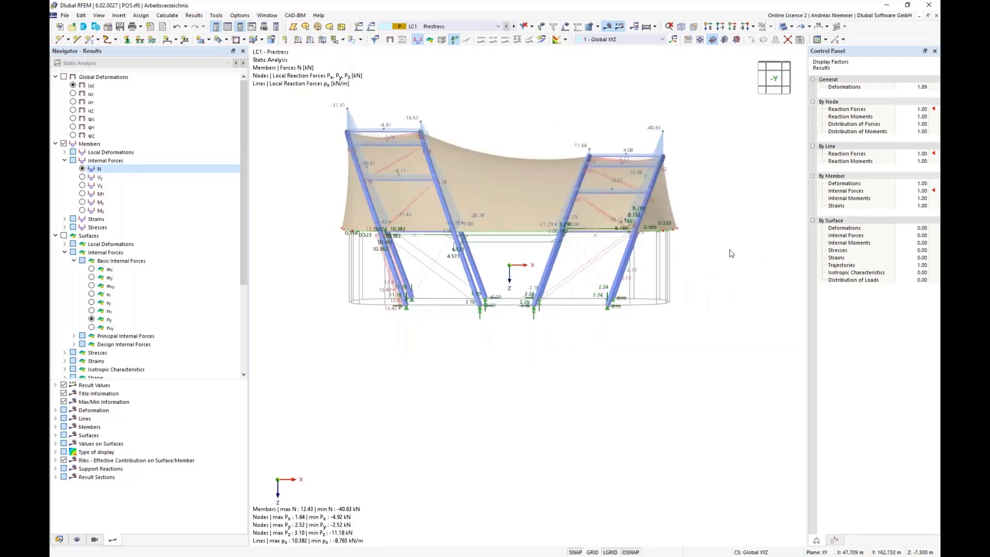
left_click_drag(323, 222, 724, 253)
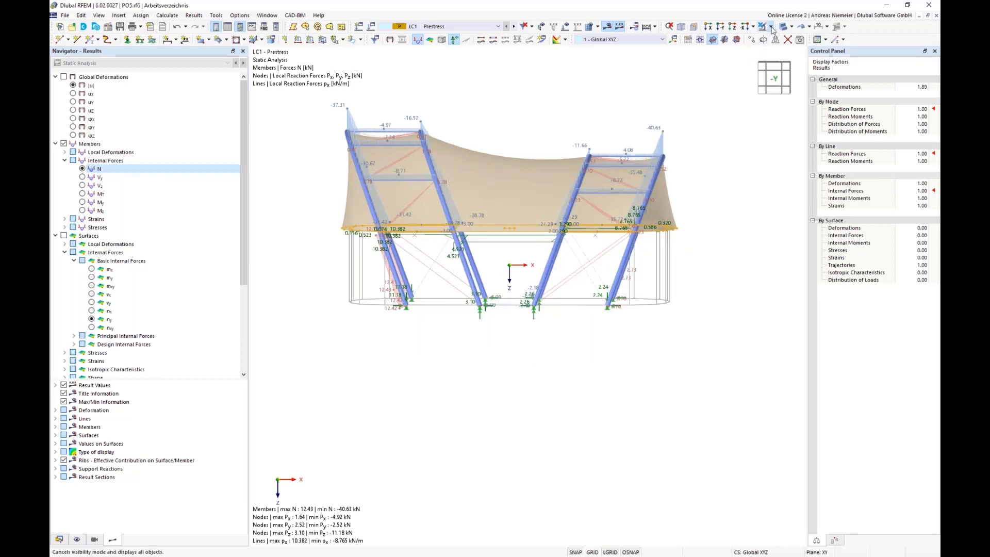
left_click(771, 26)
left_click(772, 39)
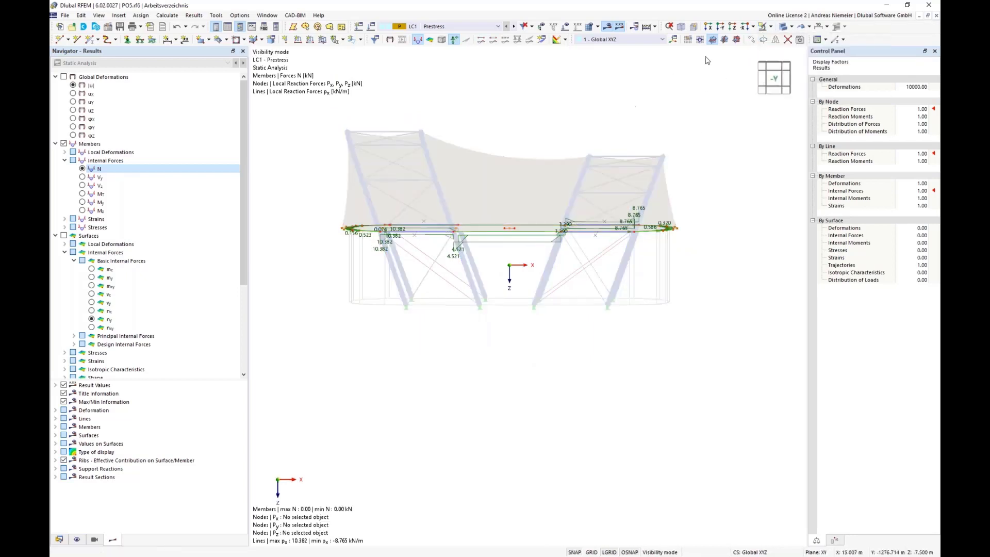
left_click(732, 27)
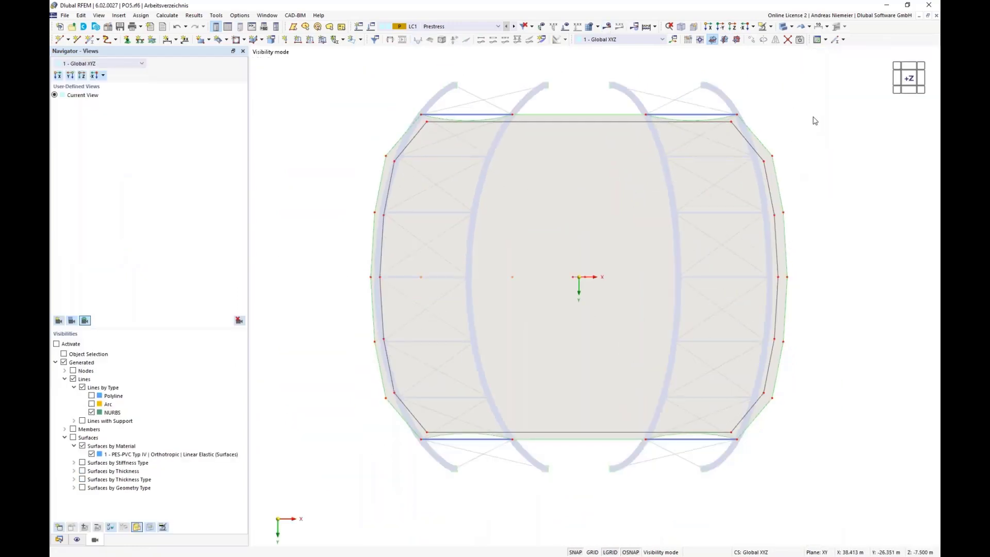
right_click(814, 120)
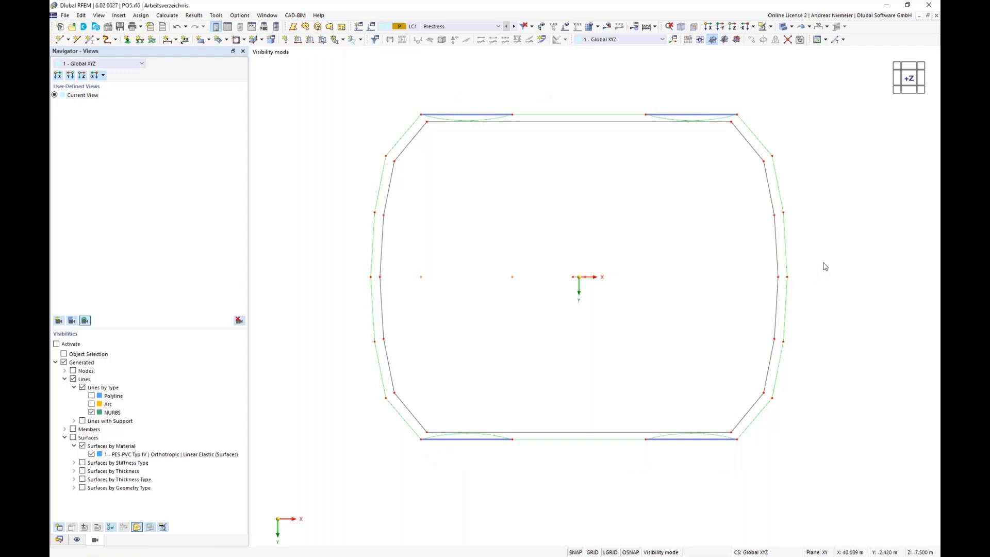
Limit the visible objects to the lines with the hinged line support, hiding the NURBS lines
scroll(728, 284, "down", 1)
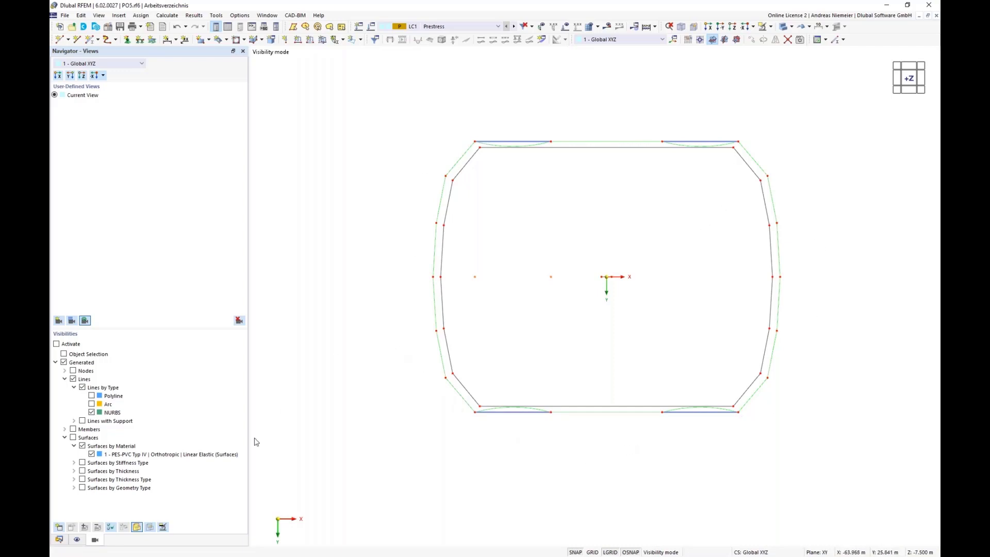
left_click(101, 413)
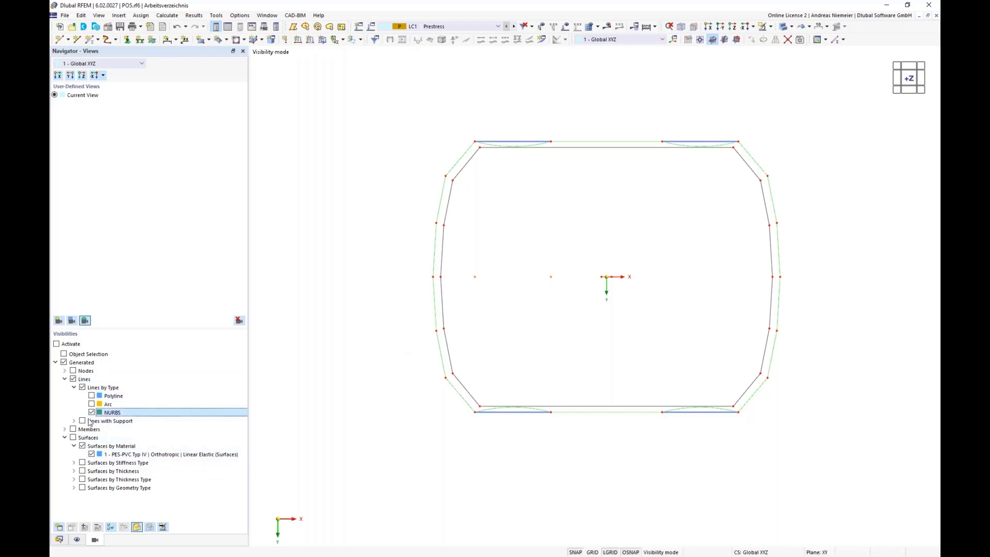
left_click(74, 420)
left_click(92, 429)
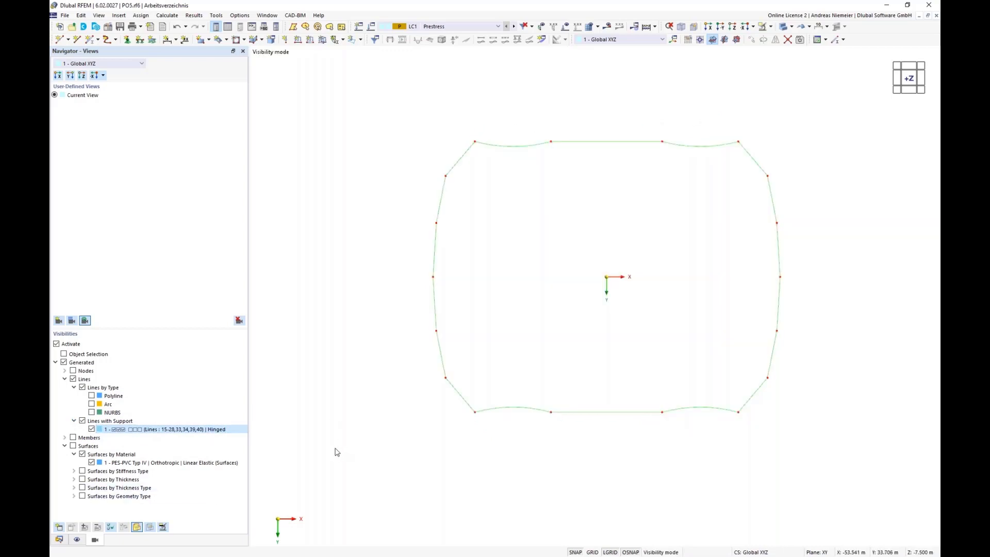
Select all 18 supported edge lines and set up a new member on them with member type Cable
middle_click_drag(497, 465, 401, 449)
left_click_drag(293, 99, 733, 438)
right_click(612, 400)
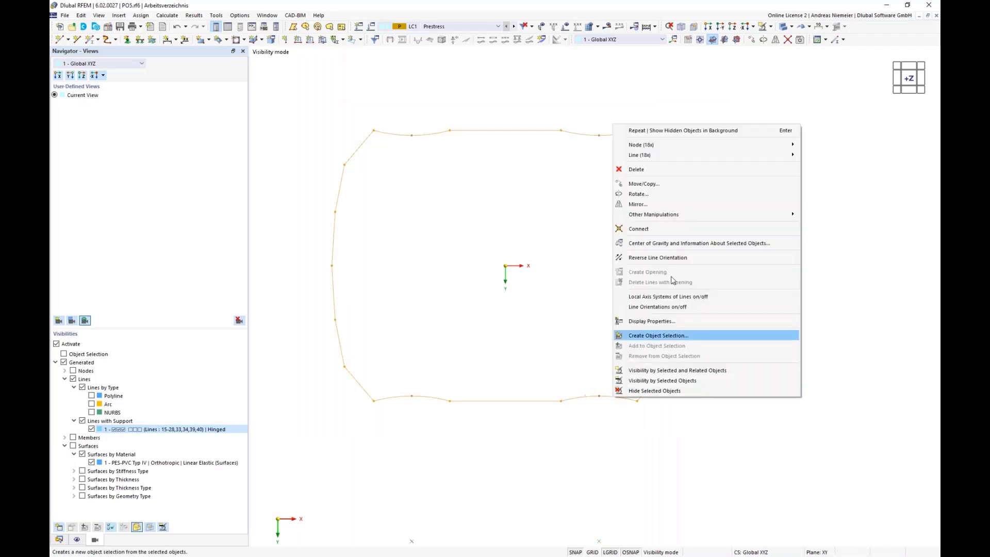
mouse_move(694, 157)
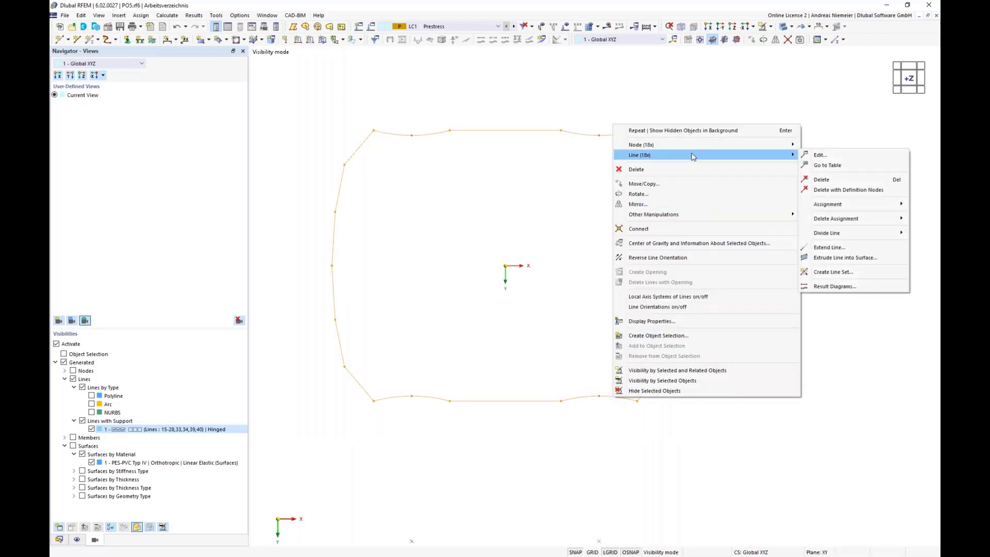
left_click(821, 155)
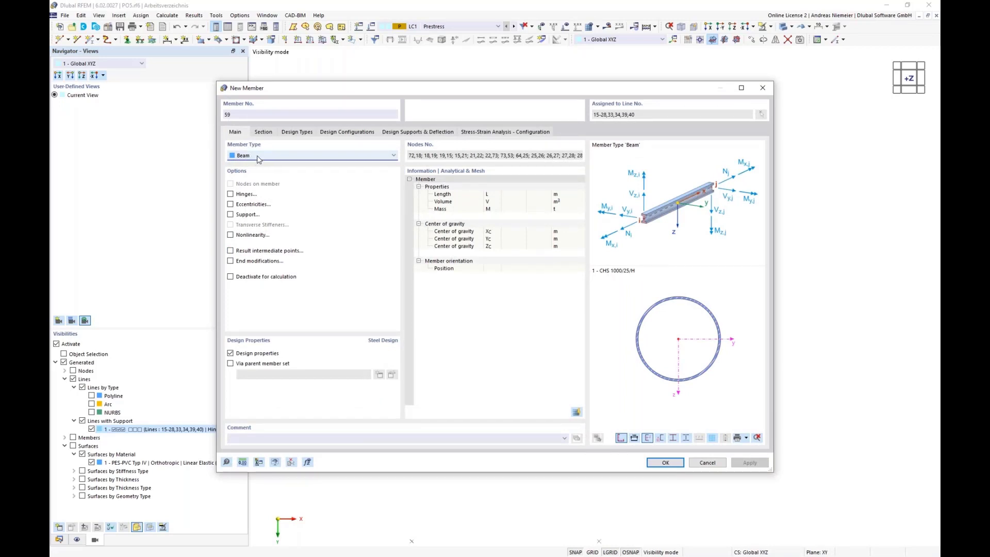
left_click(257, 157)
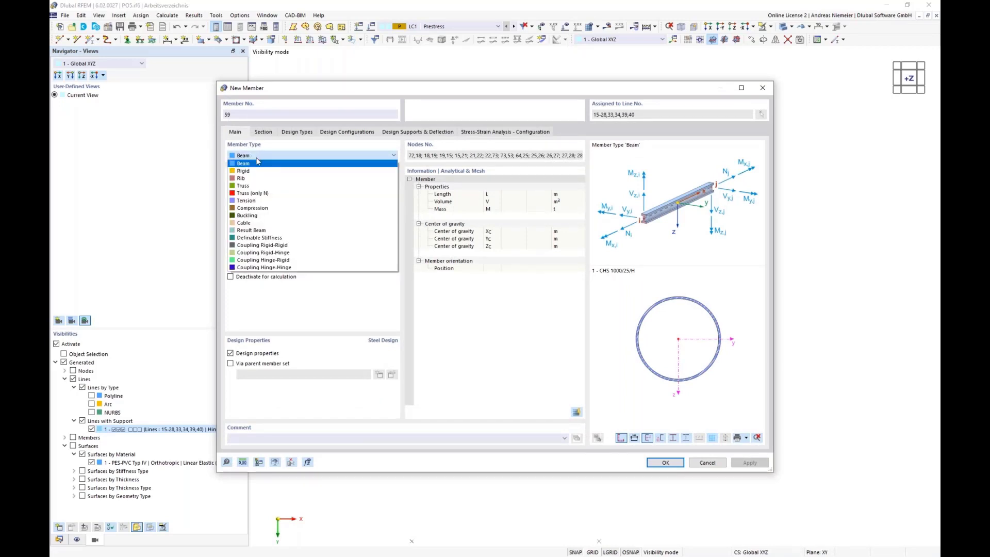
left_click(254, 231)
left_click(263, 132)
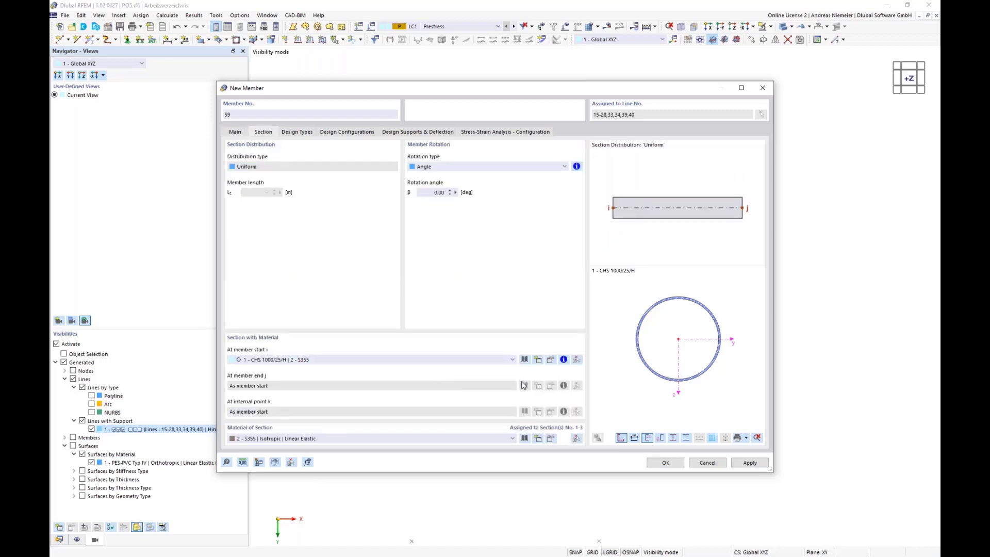
Filter the standardized section library by cable shape and choose the Pfeifer section Cable PE 30 for the edge cables
left_click(523, 360)
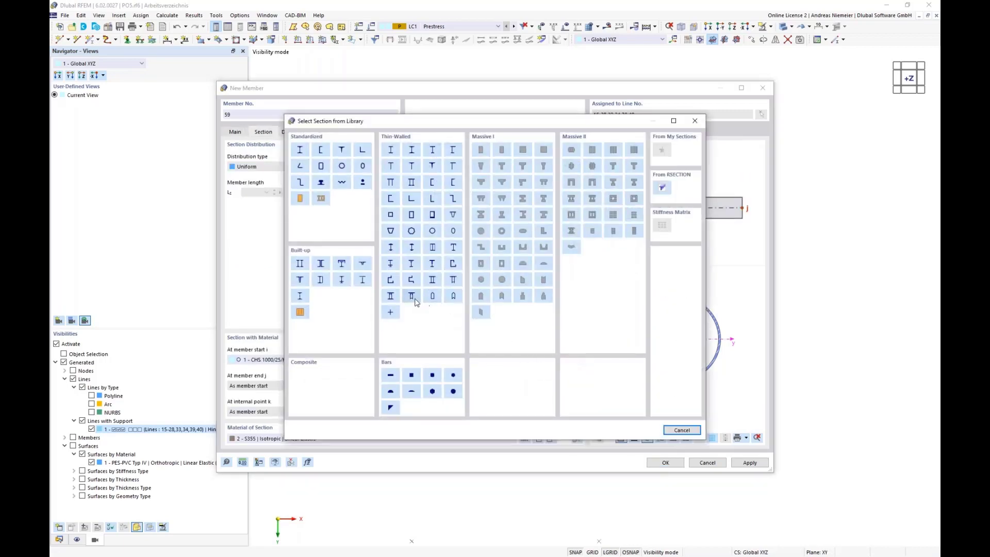
left_click(363, 181)
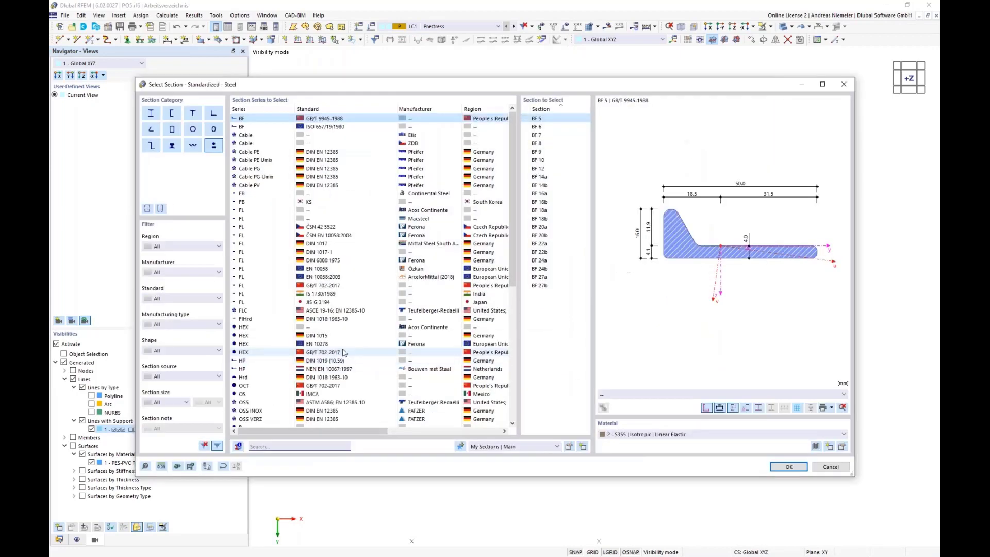
left_click(180, 351)
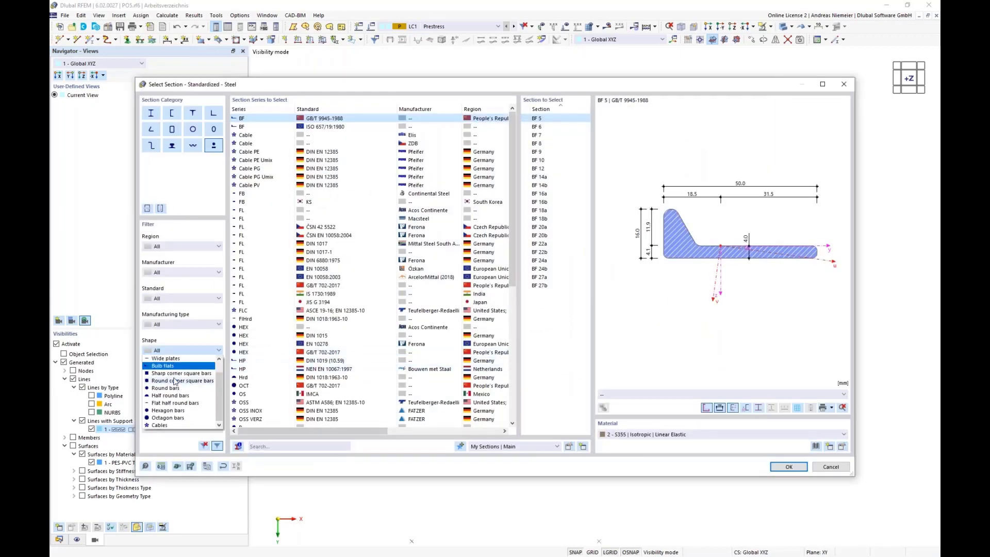
left_click(164, 425)
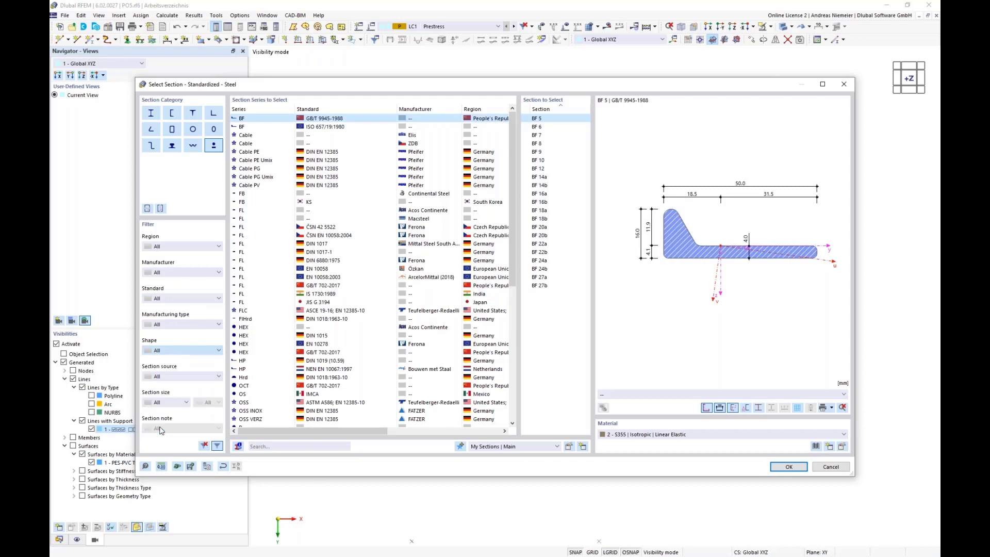
left_click(255, 136)
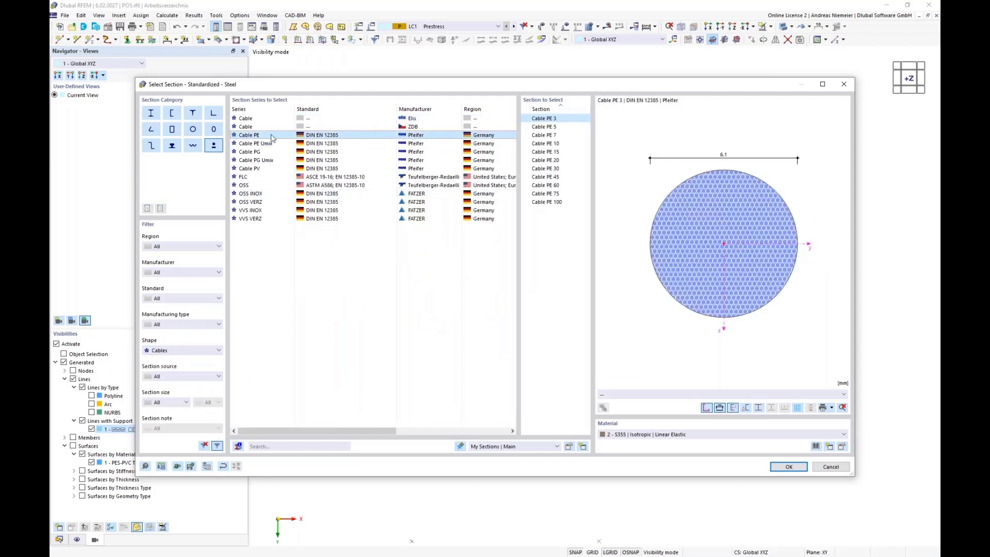
left_click(547, 168)
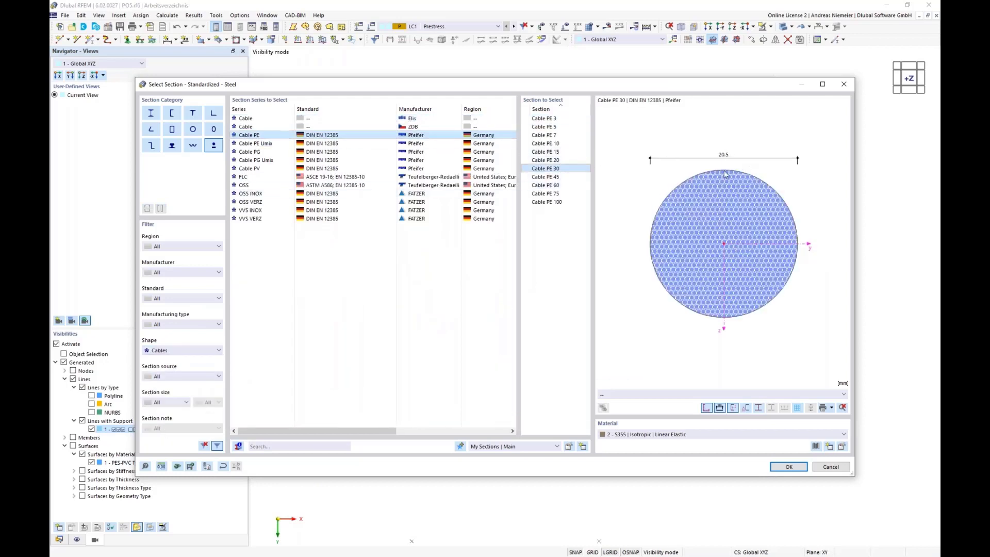
Assign the metal material Cable PE (Pfeifer) to the cable section and apply the new cable members to the edge lines
left_click(816, 447)
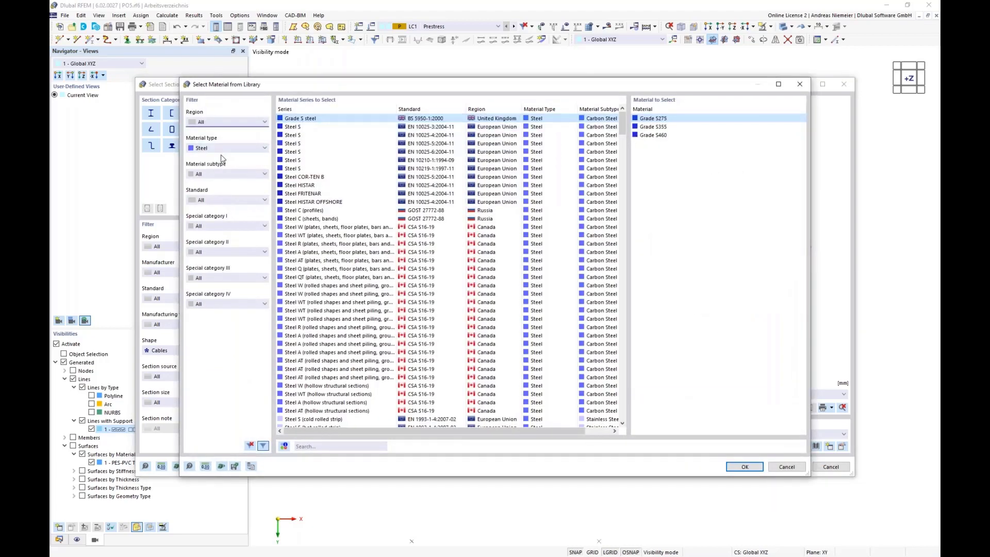
left_click(224, 148)
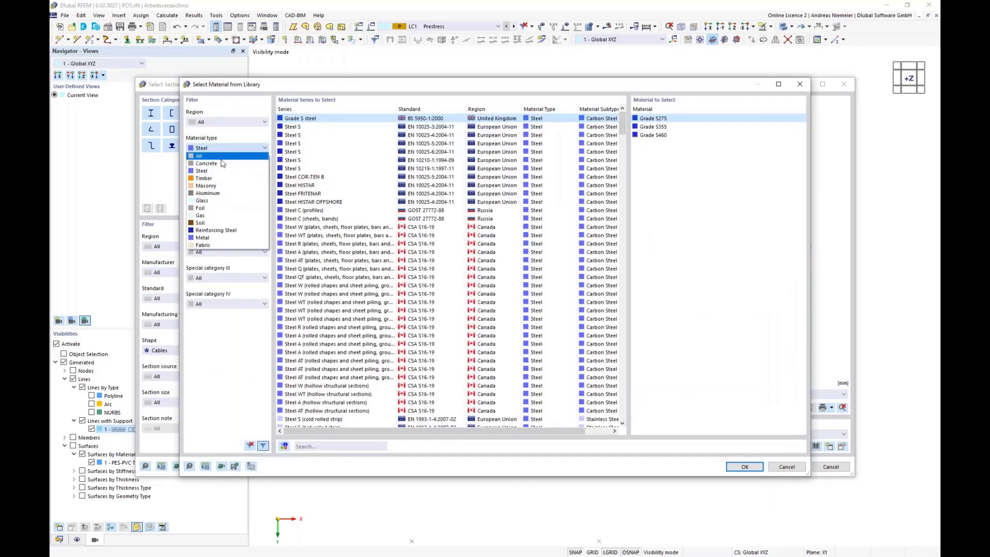
left_click(218, 238)
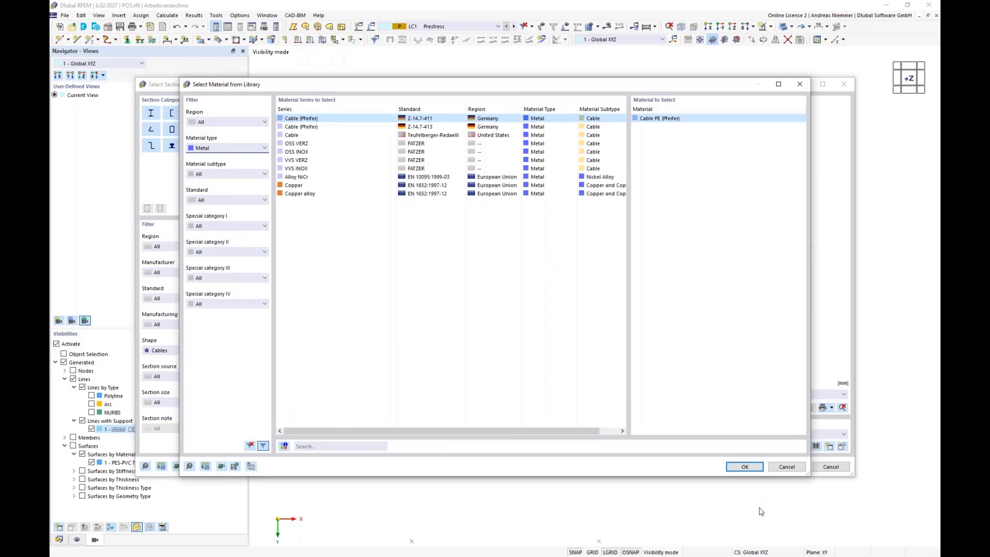
left_click(745, 467)
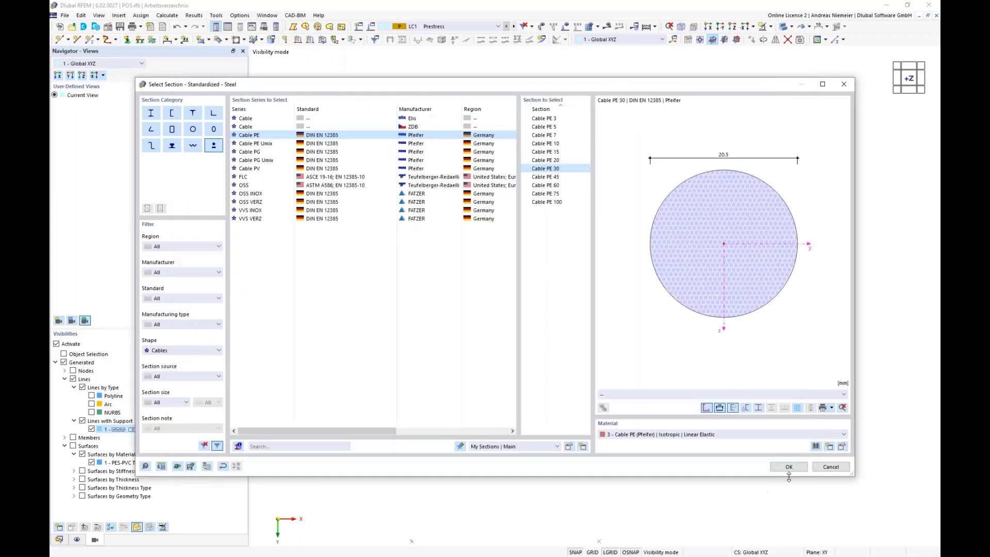
left_click(788, 466)
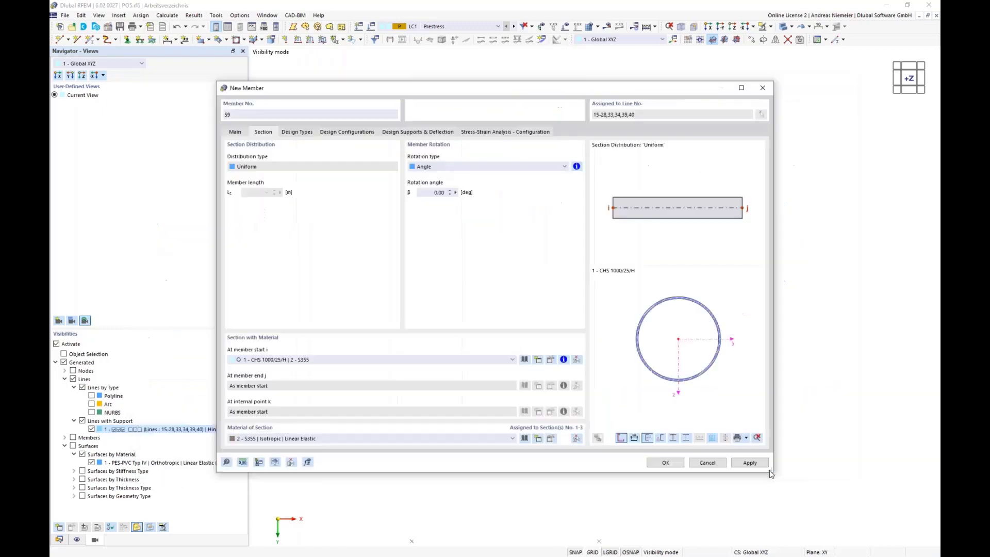
left_click(664, 462)
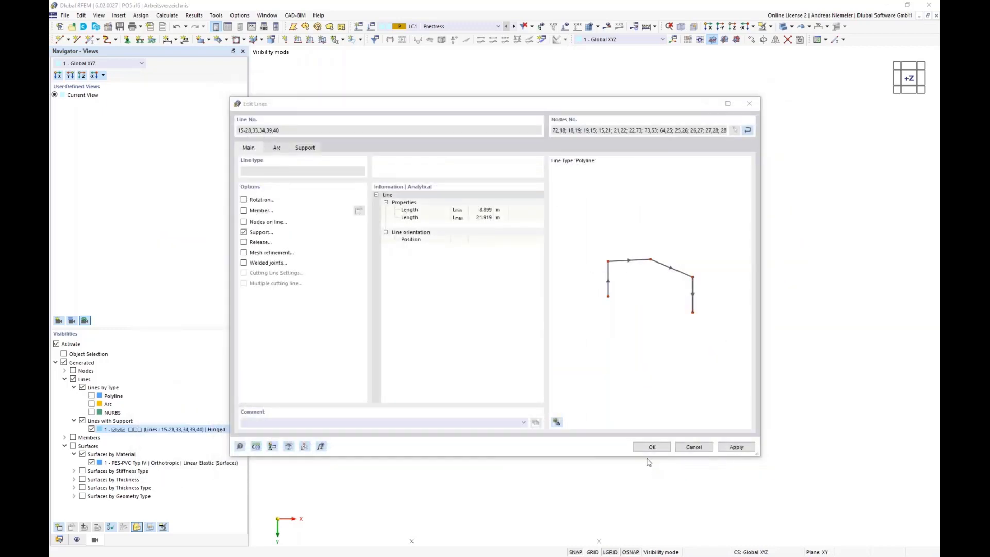
left_click(652, 448)
left_click(529, 323)
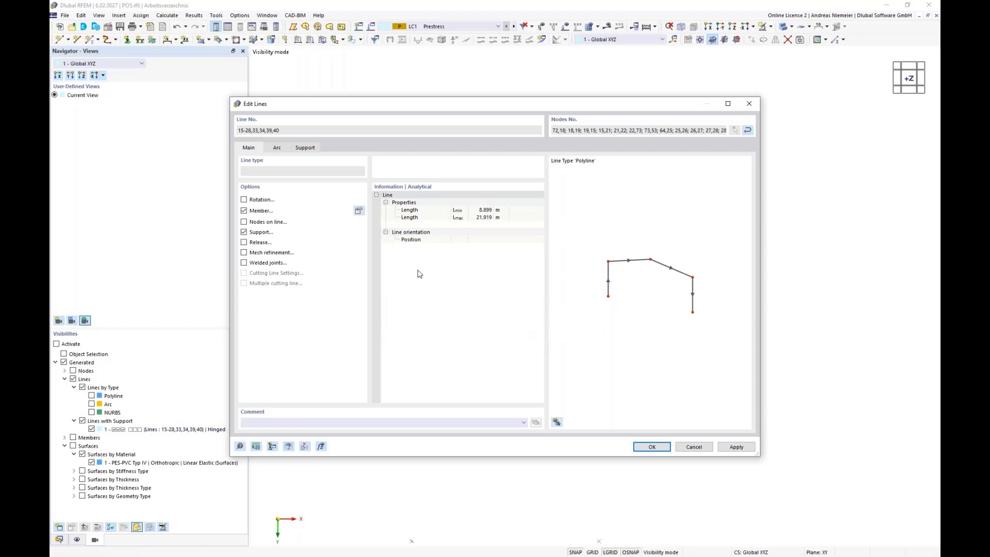
left_click(659, 447)
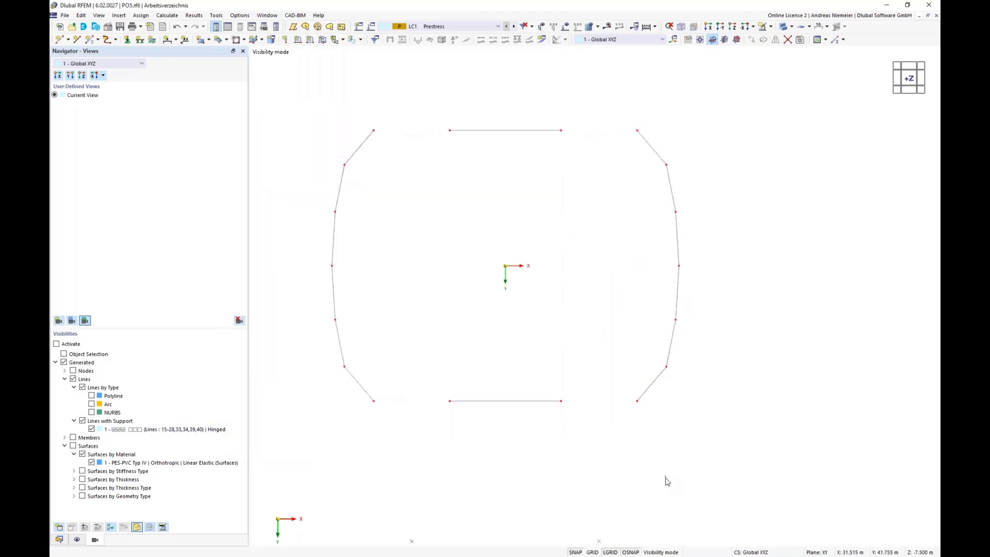
Display the model in wireframe mode with the whole membrane edge in view
left_click(792, 26)
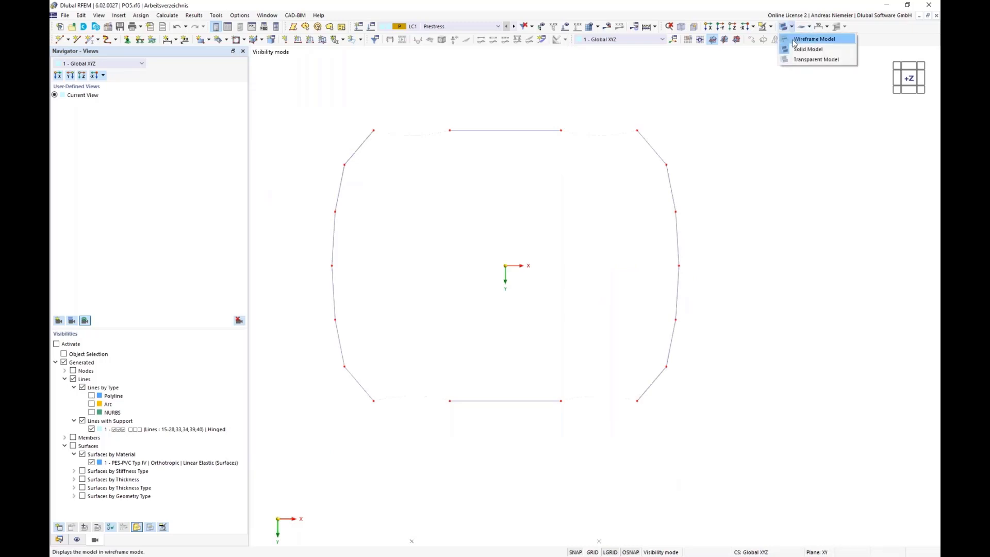
left_click(813, 39)
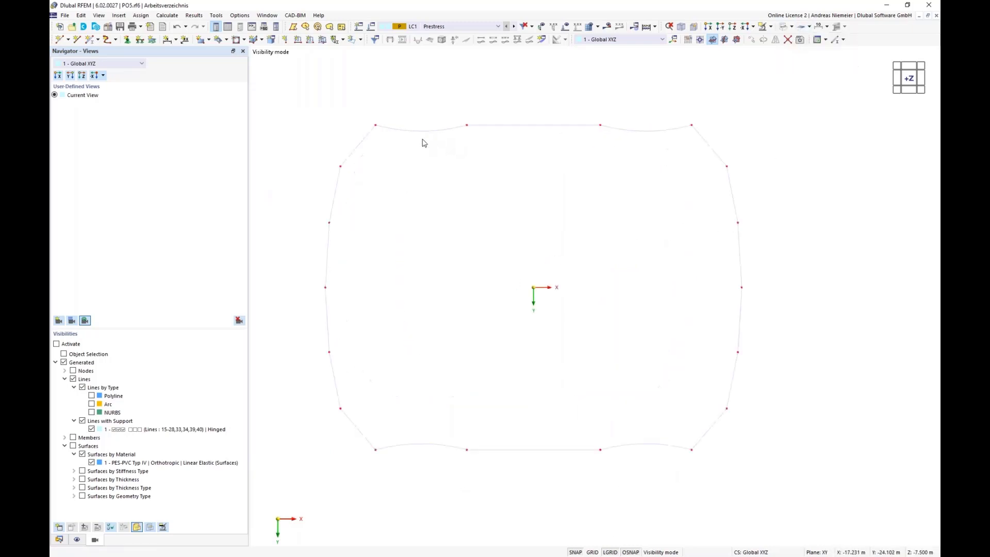
scroll(310, 109, "down", 1)
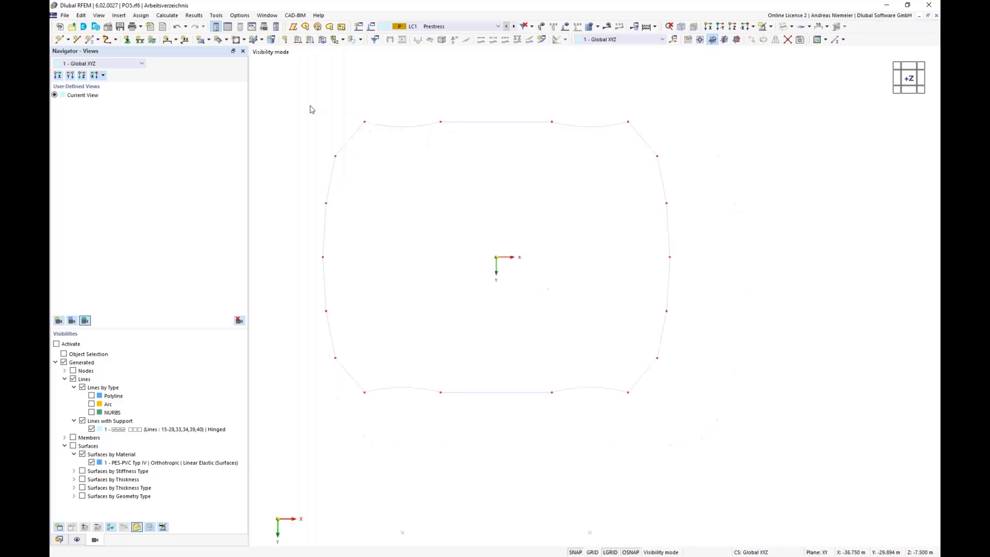
Remove the line support from all 18 membrane edge lines
left_click_drag(277, 84, 706, 433)
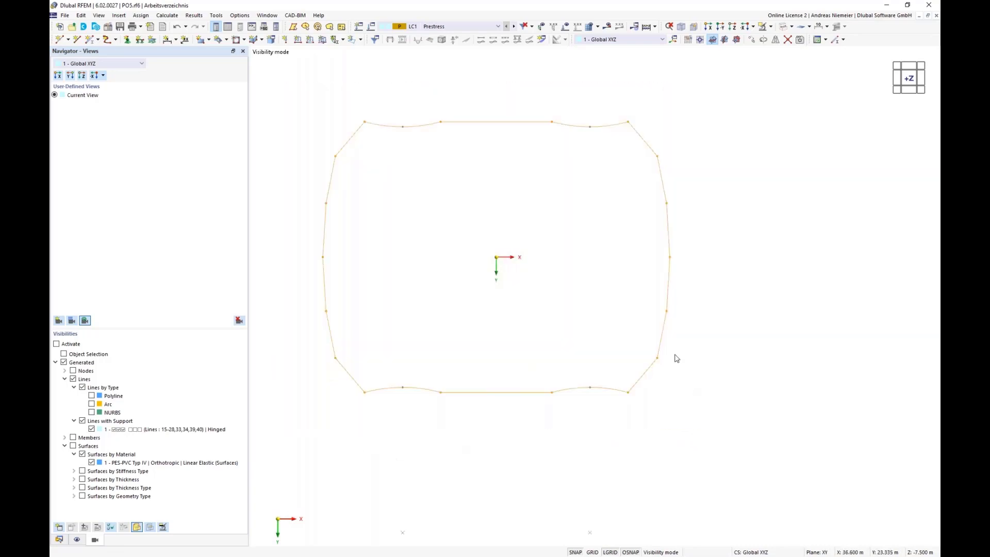
right_click(667, 291)
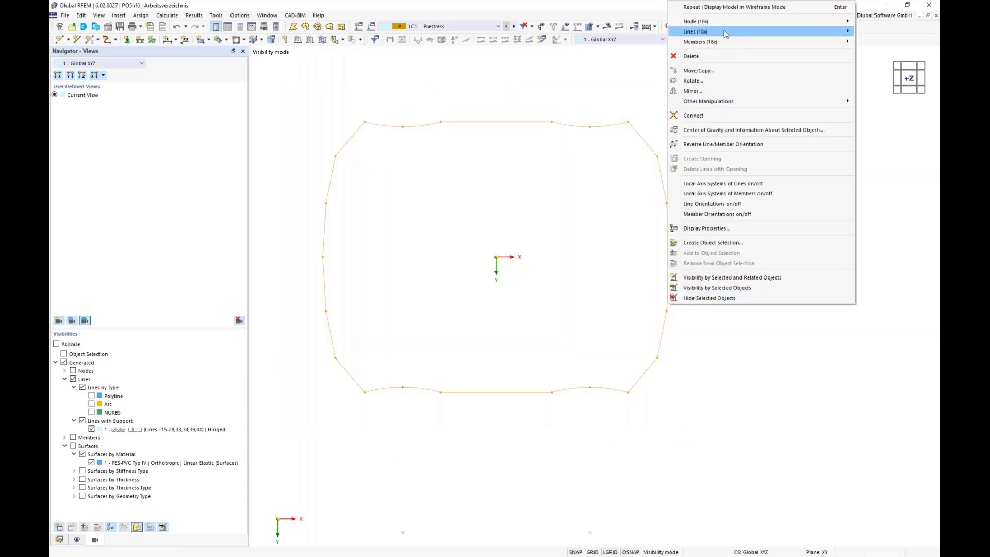
mouse_move(726, 34)
left_click(624, 26)
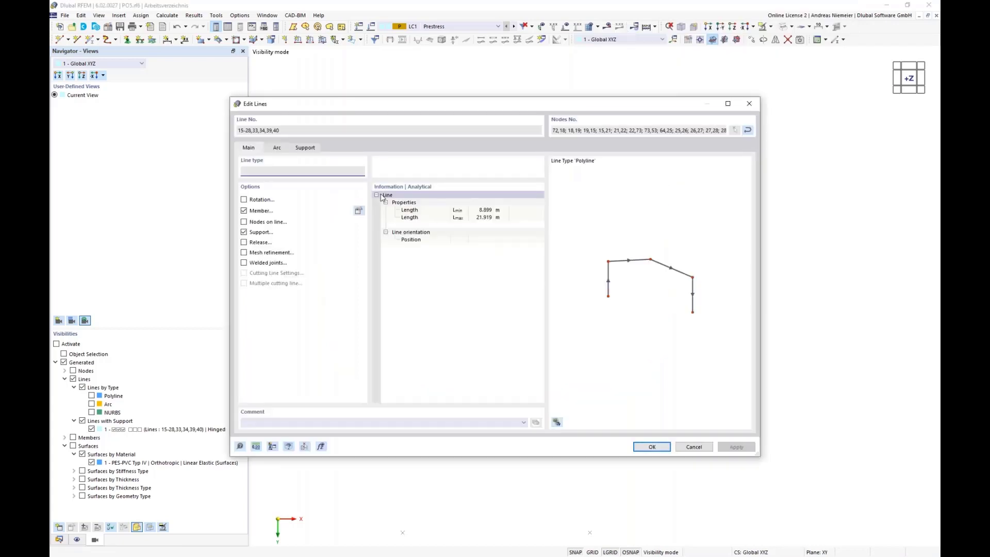
left_click(245, 232)
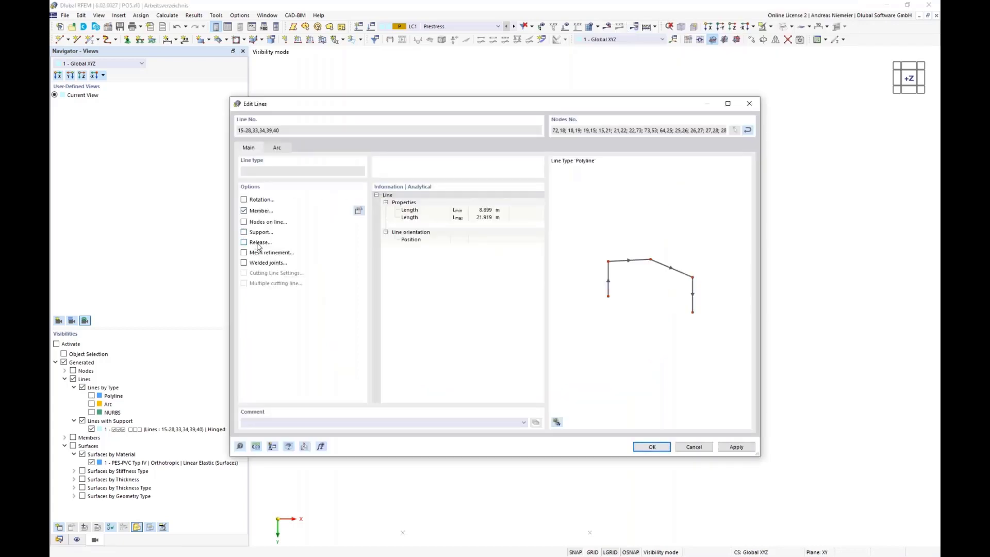
left_click(652, 446)
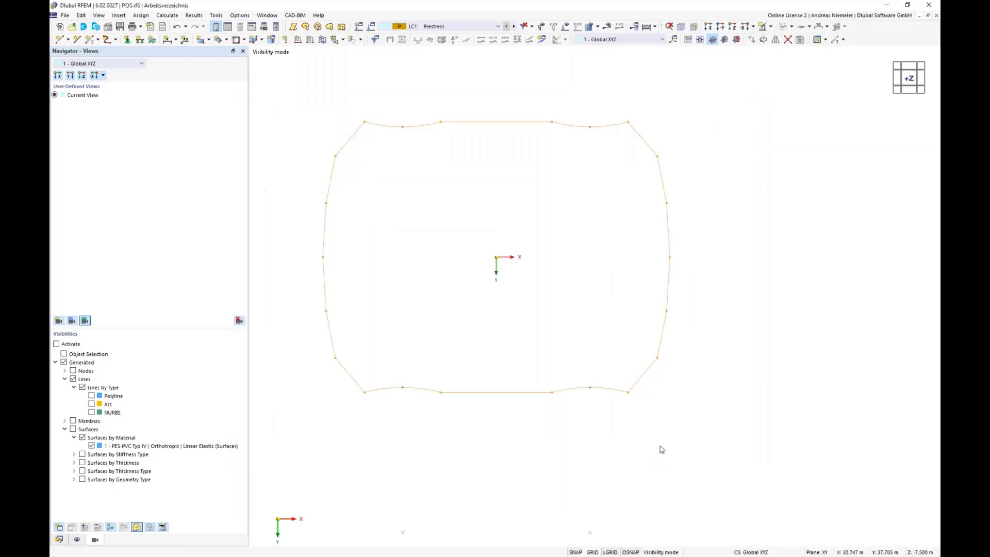
Show the hidden arches and bracing in the background behind the membrane edge
right_click(806, 201)
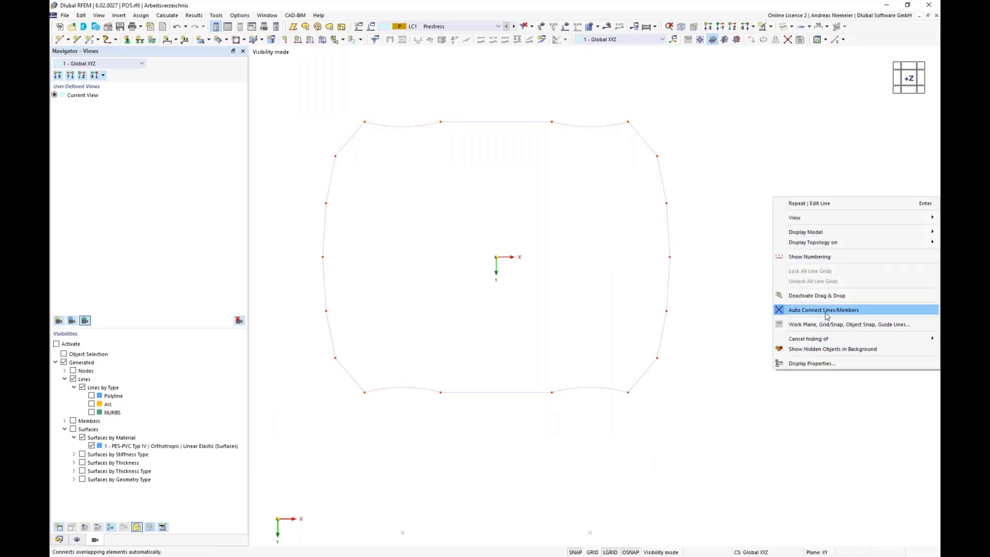
left_click(825, 349)
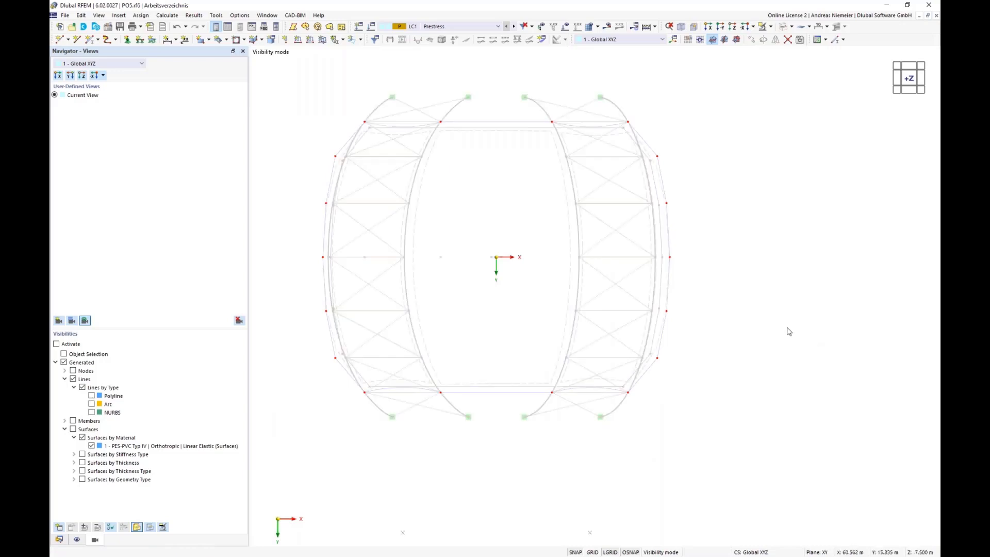
scroll(372, 126, "up", 2)
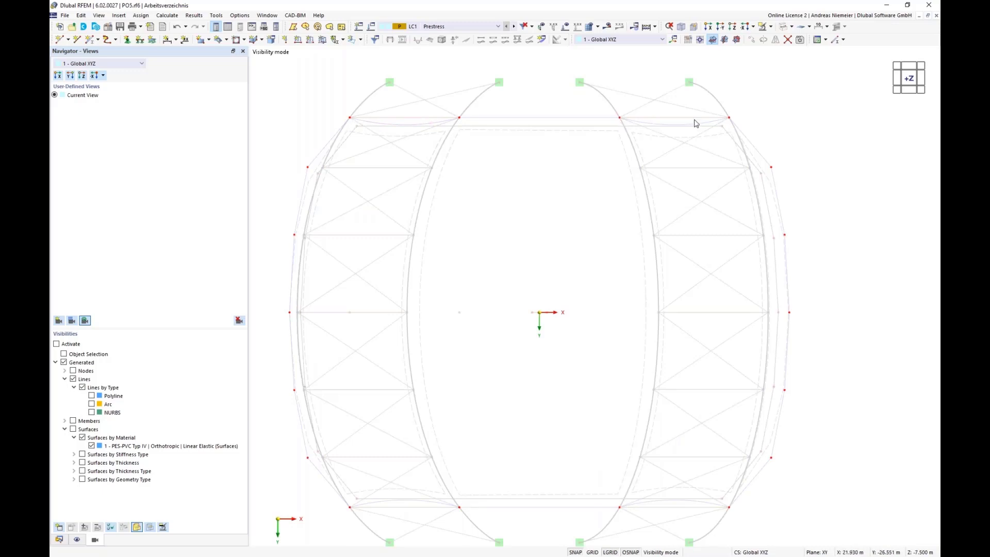
Assign the Hinged nodal support to the ten outer membrane edge nodes on both sides of the roof
scroll(591, 289, "down", 1)
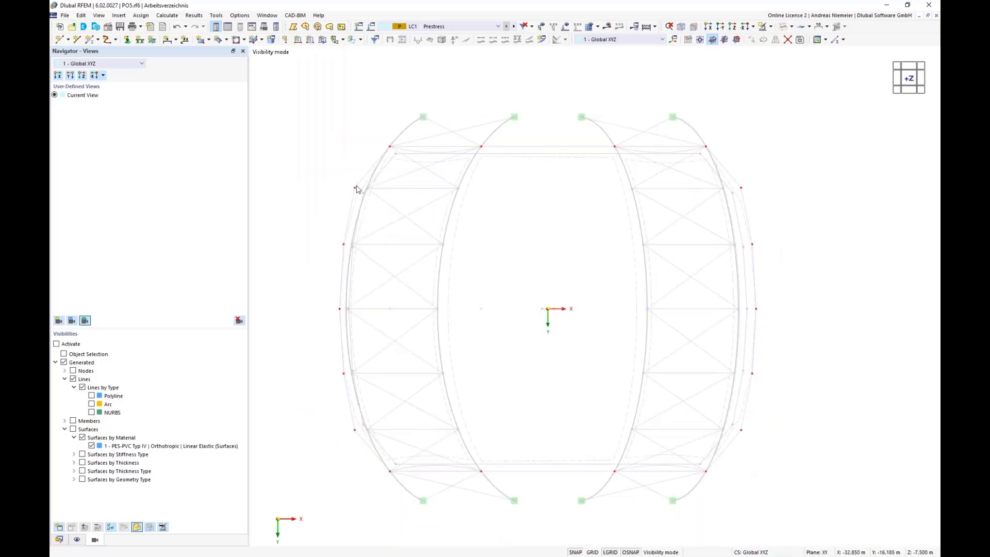
left_click_drag(305, 174, 797, 467)
right_click(743, 434)
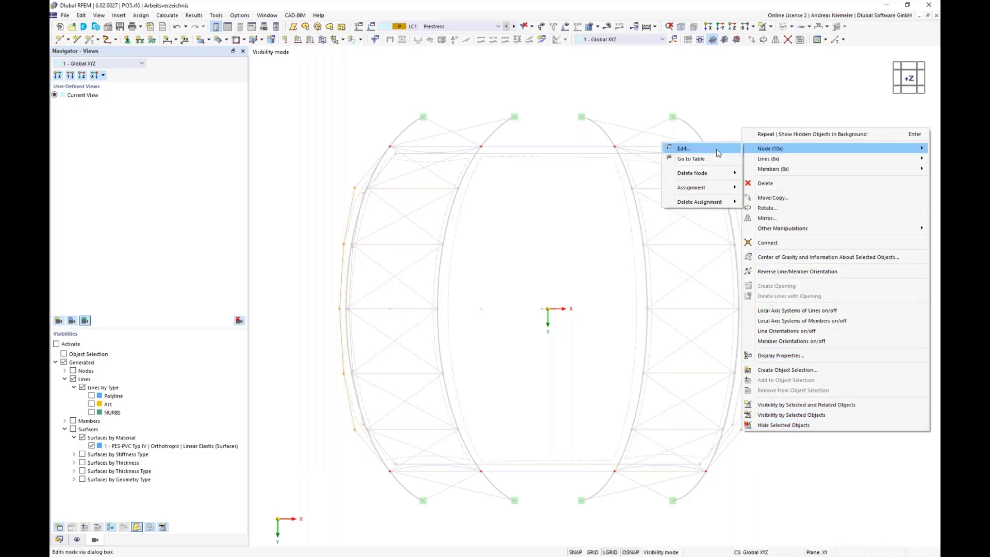
left_click(671, 150)
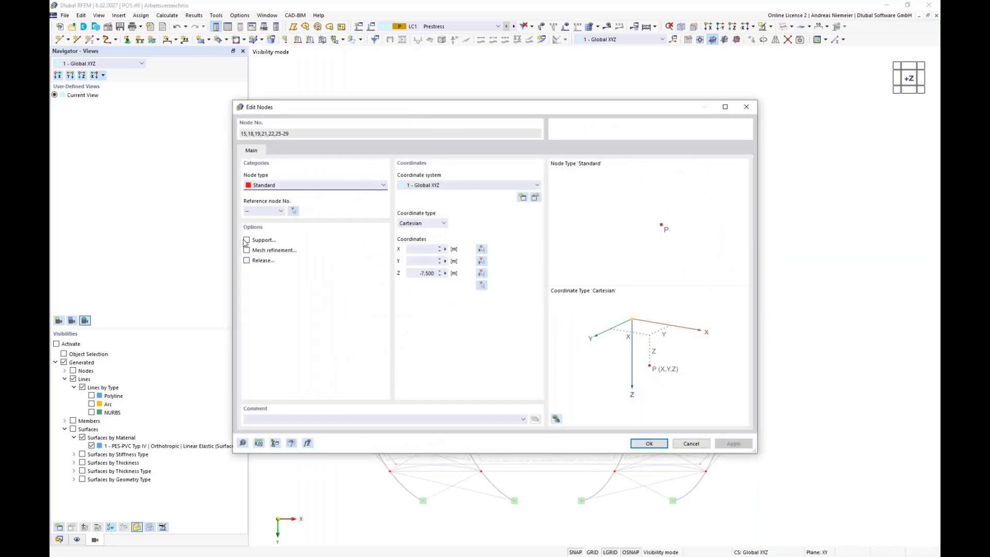
left_click(247, 240)
left_click(279, 150)
left_click(288, 185)
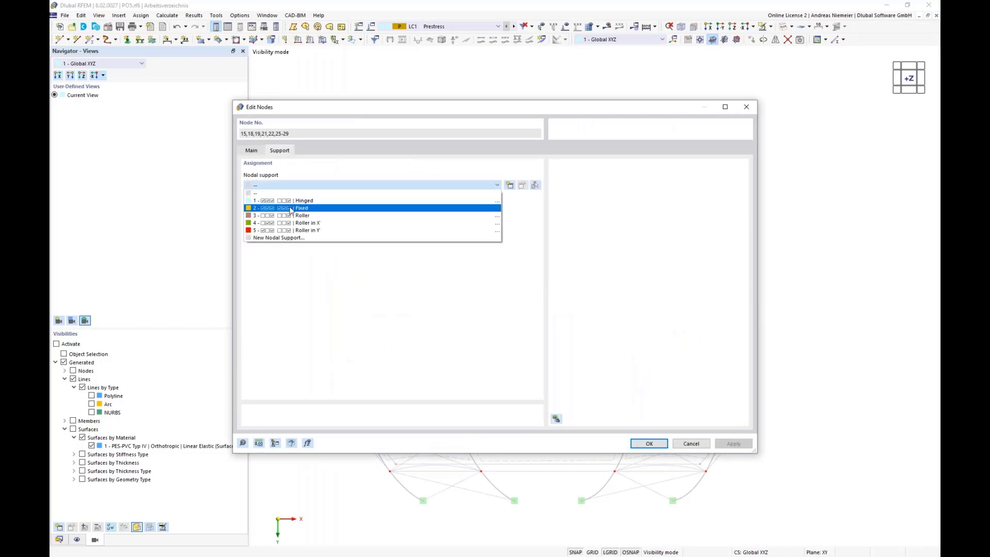
left_click(291, 200)
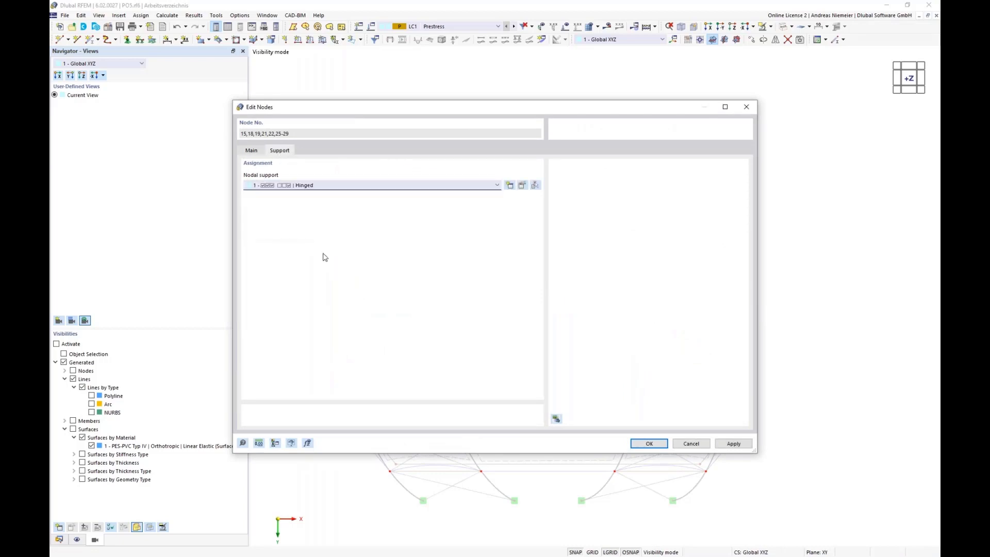
left_click(649, 444)
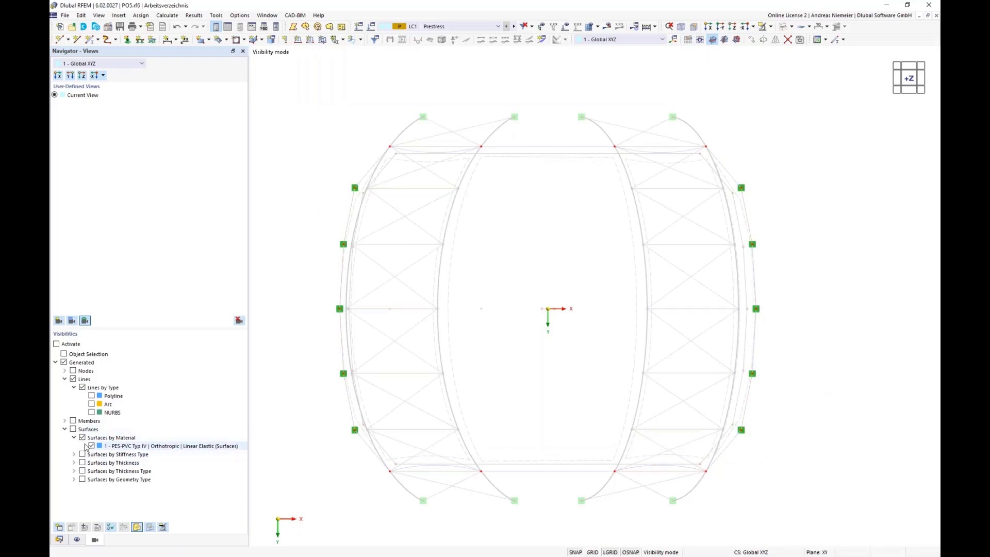
Restrict the visible objects to the cable members, with line visibility off and hidden objects no longer shown in the background
left_click(64, 421)
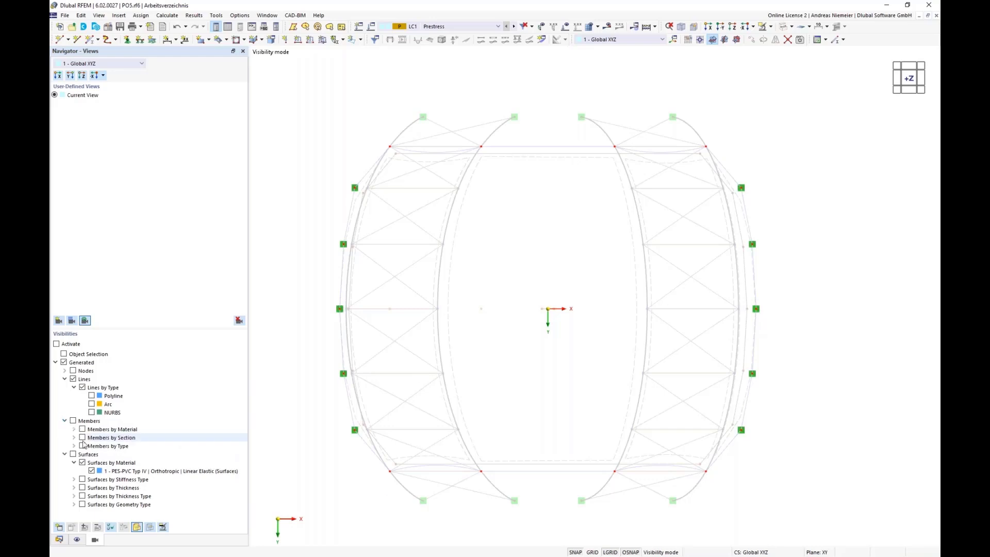
left_click(74, 446)
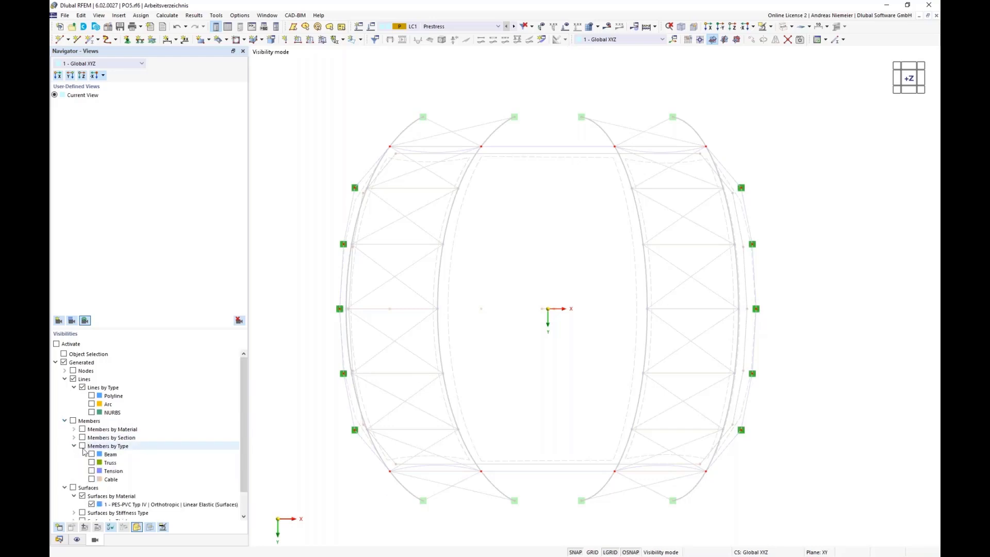
left_click(92, 480)
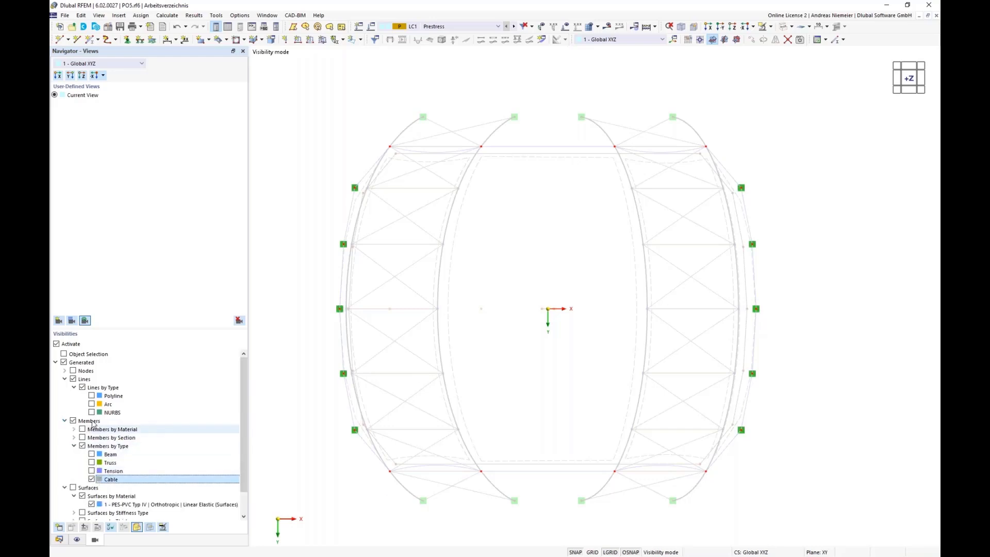
left_click(72, 380)
left_click(72, 379)
right_click(297, 202)
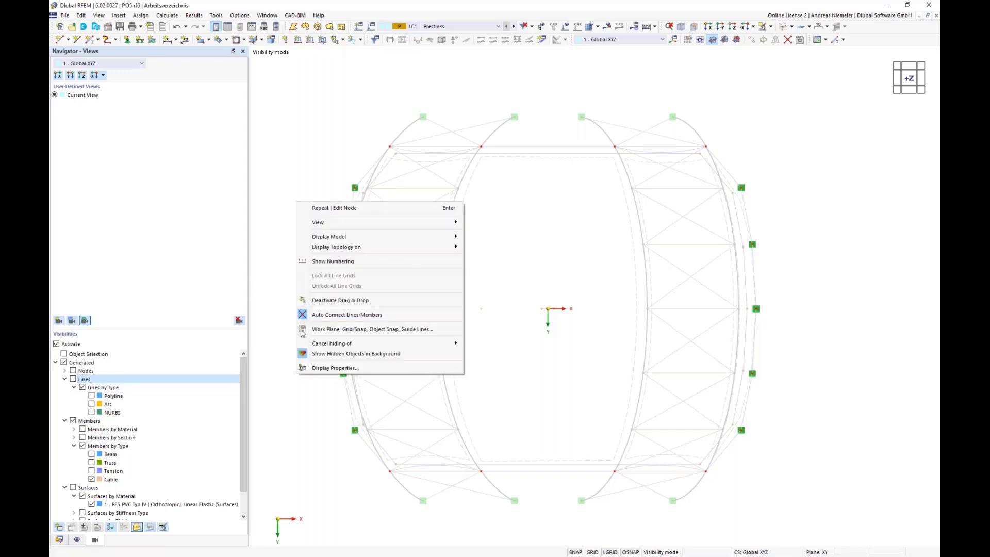
left_click(310, 354)
middle_click_drag(491, 306, 499, 255)
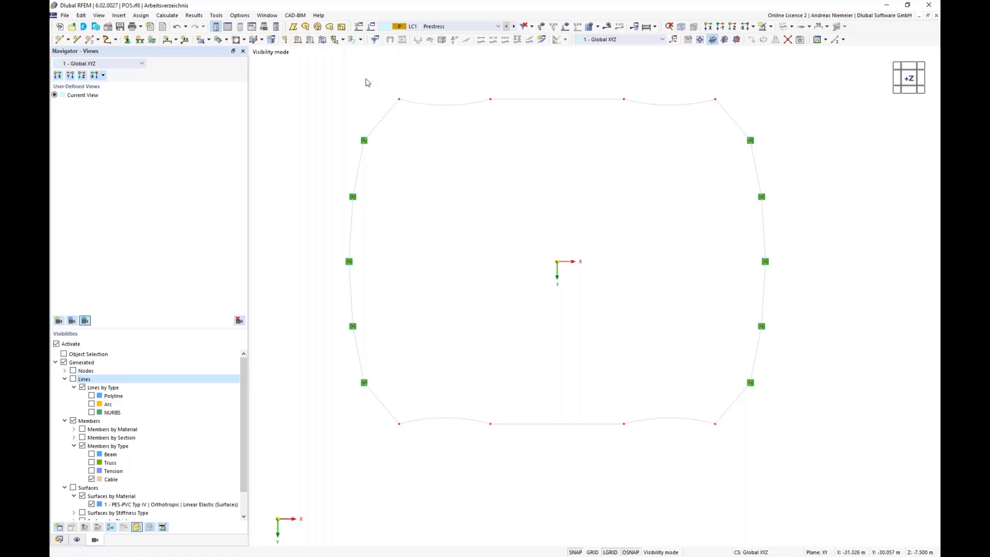
Create a new member load in LC1 - Prestress with load type Form-Finding and a Geometric definition
left_click(310, 39)
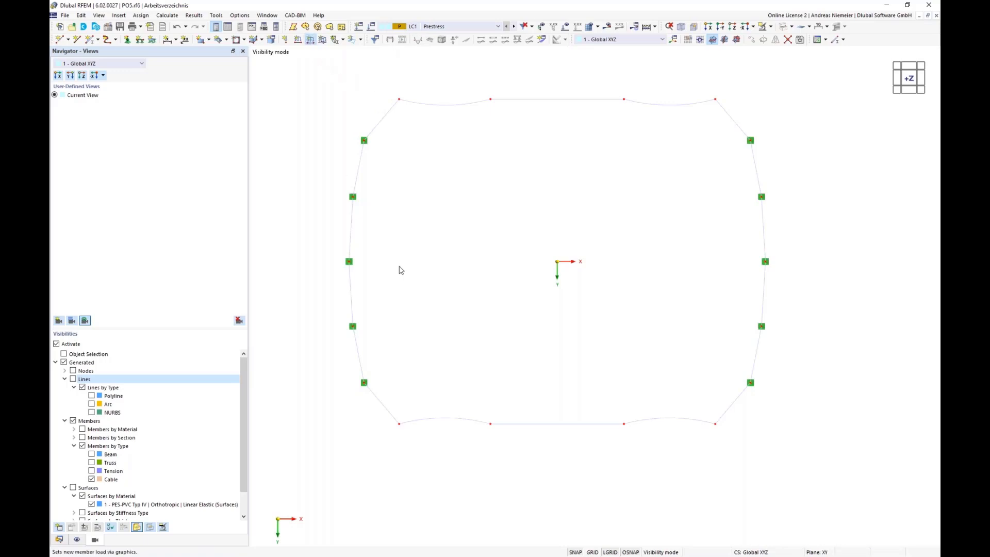
left_click(304, 194)
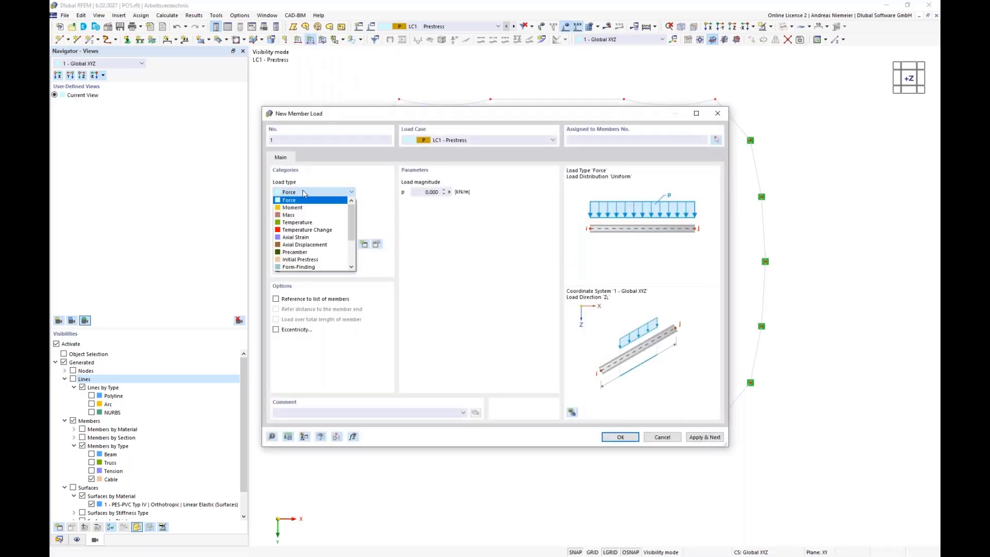
left_click(298, 252)
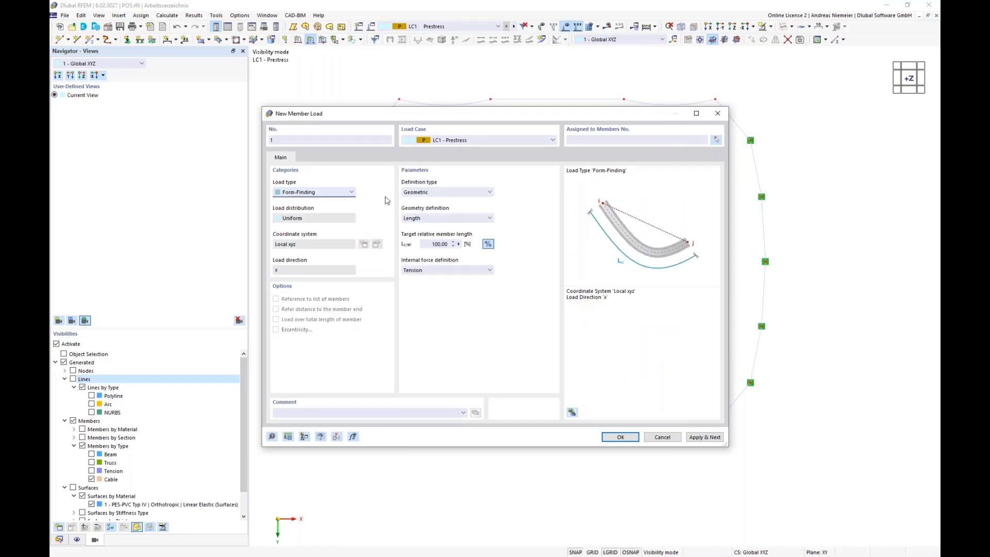
left_click(438, 192)
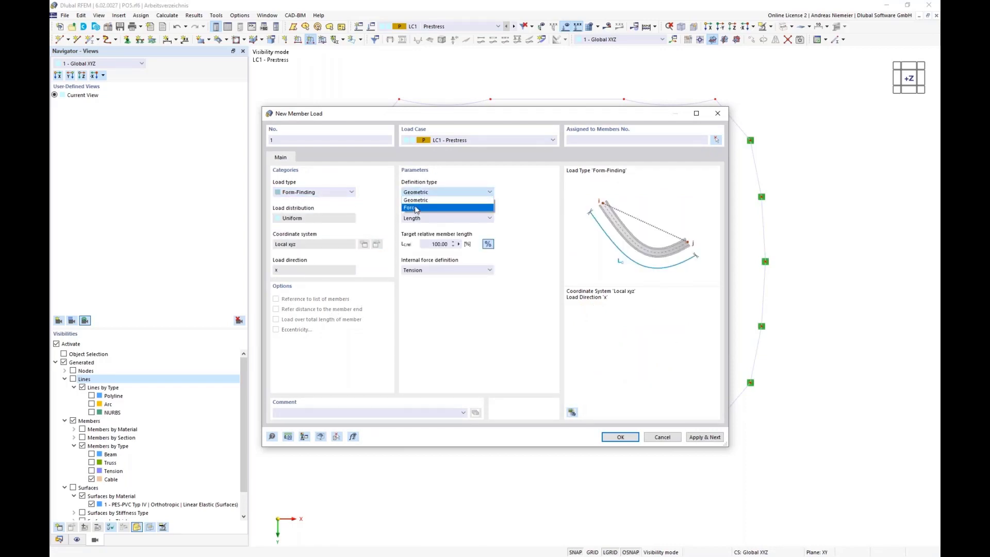
left_click(431, 213)
left_click(439, 193)
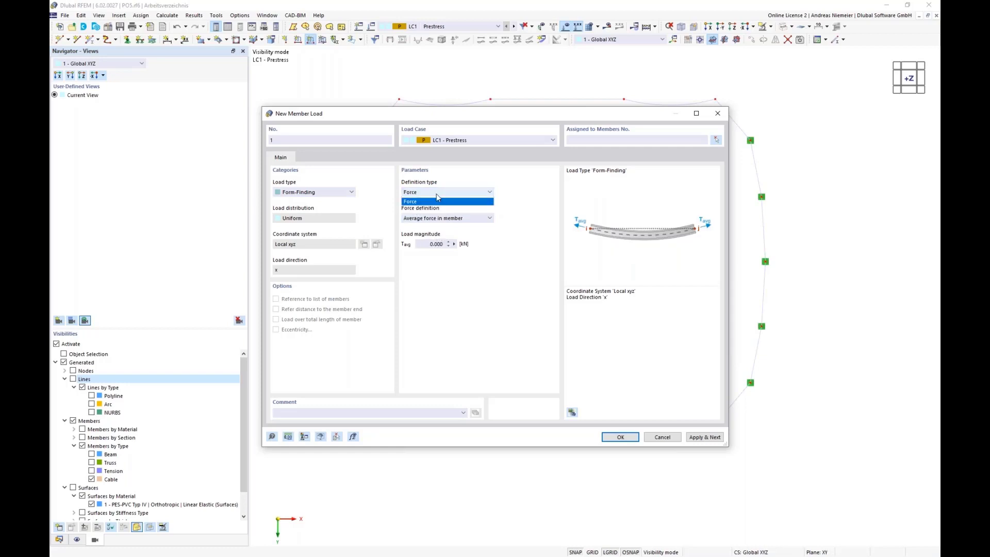
left_click(434, 207)
Define the form-finding load as Sag with an absolute target of 1.000 m and assign it to all edge cables
left_click(434, 219)
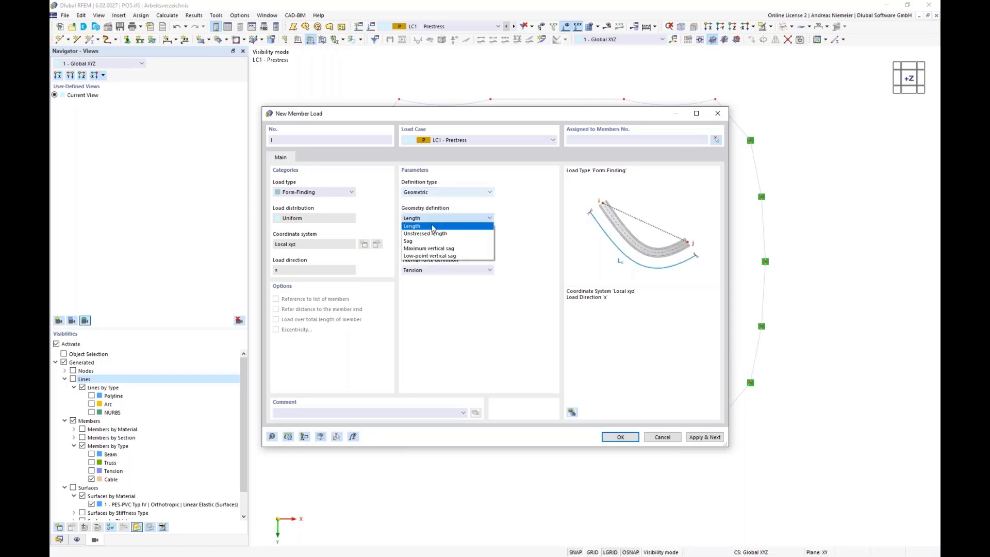
left_click(433, 237)
left_click(488, 244)
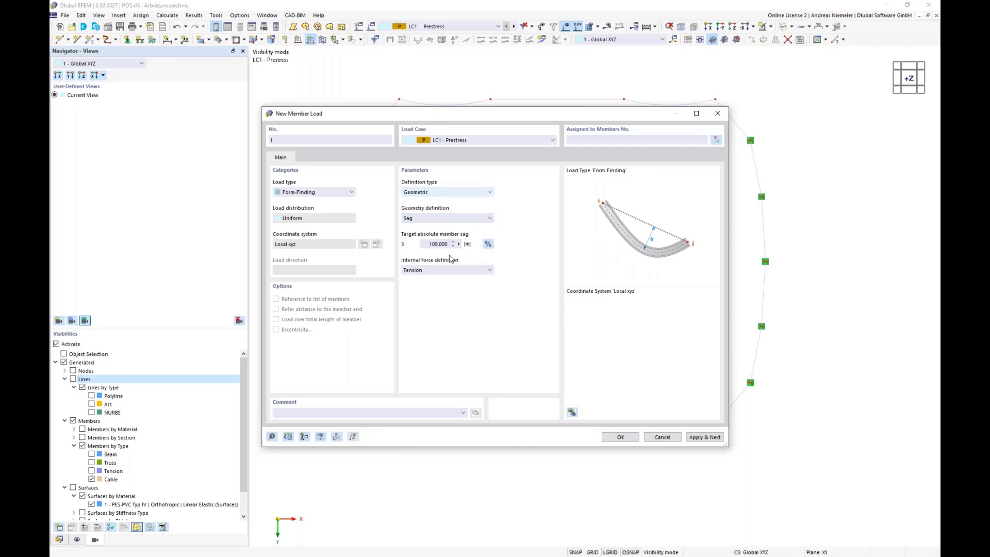
left_click(425, 246)
type("1")
left_click(620, 437)
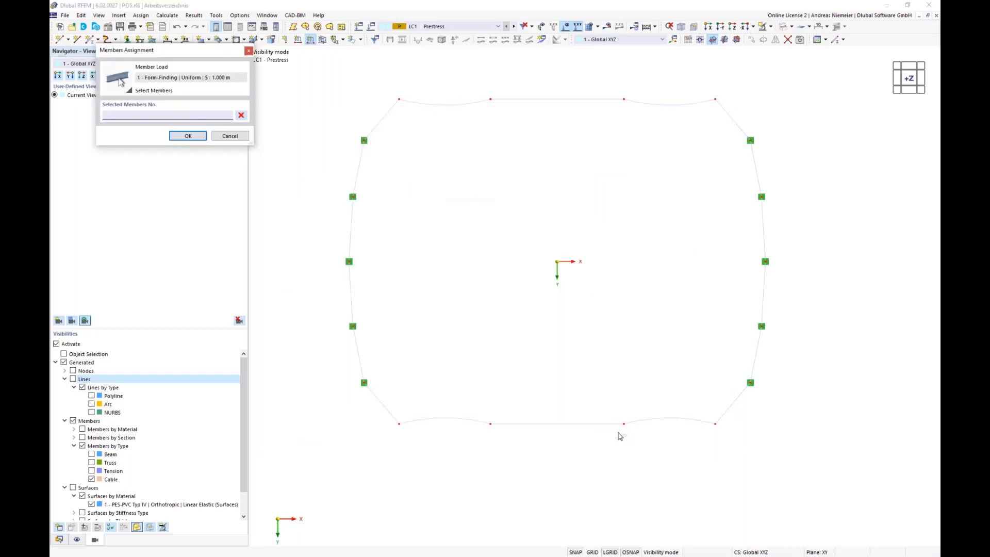
left_click_drag(311, 77, 874, 468)
left_click(188, 135)
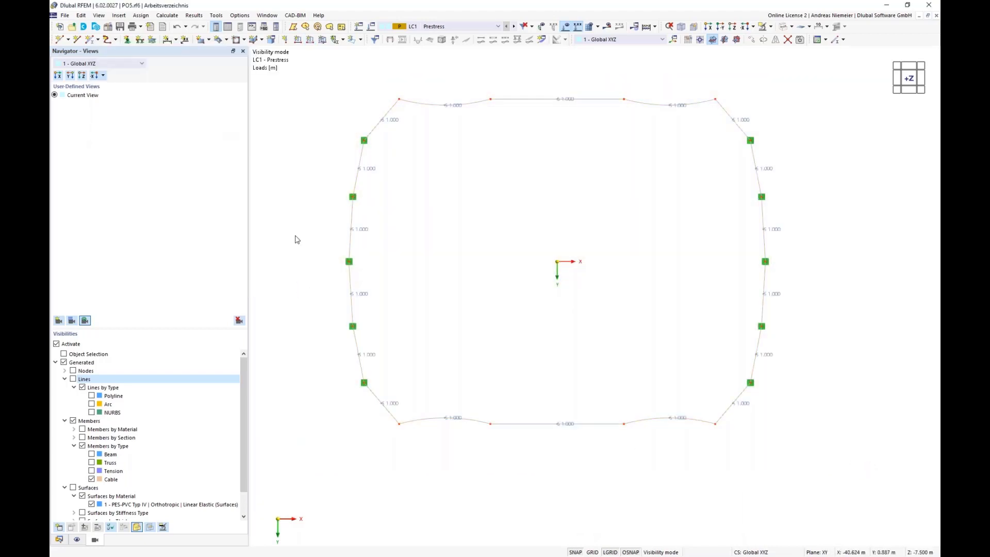
Calculate load case LC1 - Prestress and display the resulting axial forces in the edge cables from an oblique view
middle_click_drag(523, 337, 437, 241)
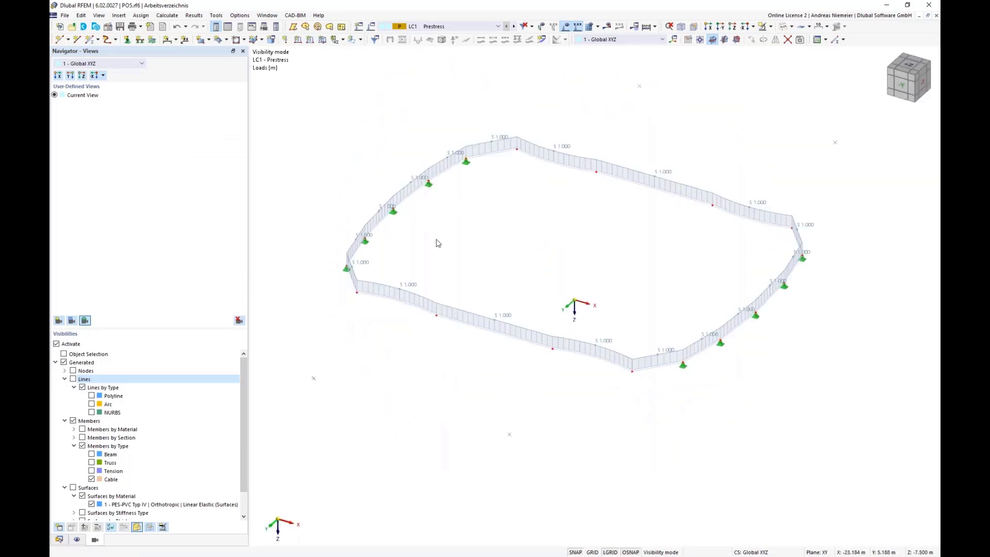
left_click(607, 26)
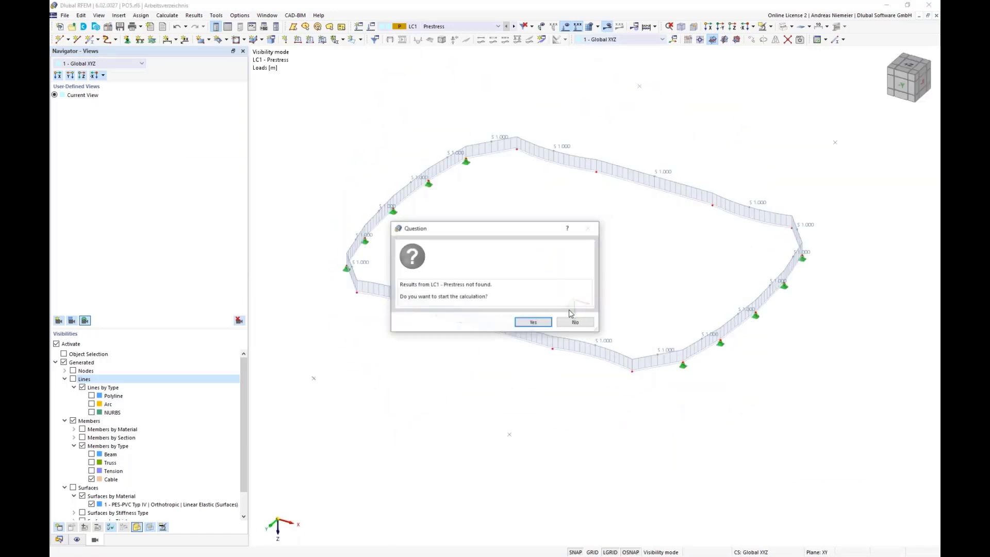
left_click(533, 321)
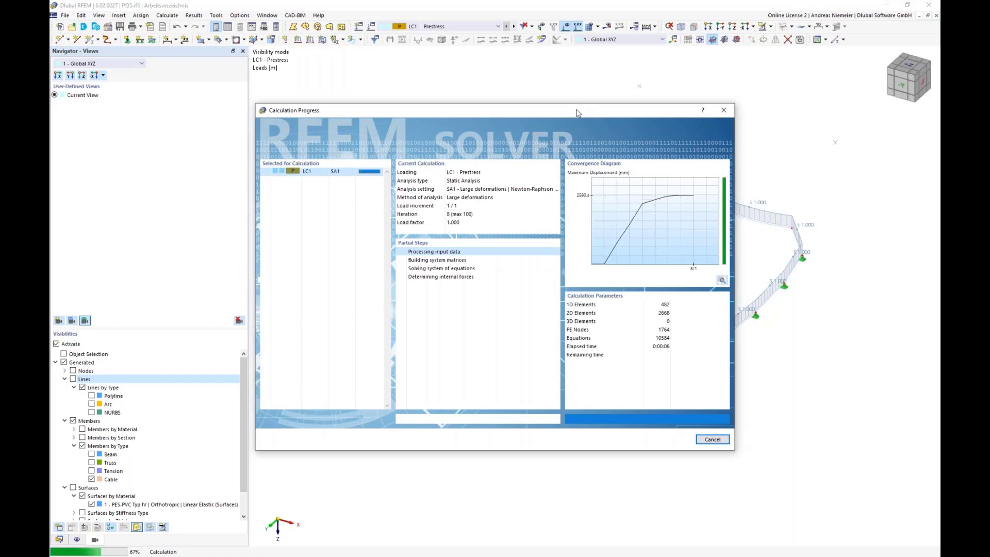
left_click_drag(565, 110, 382, 120)
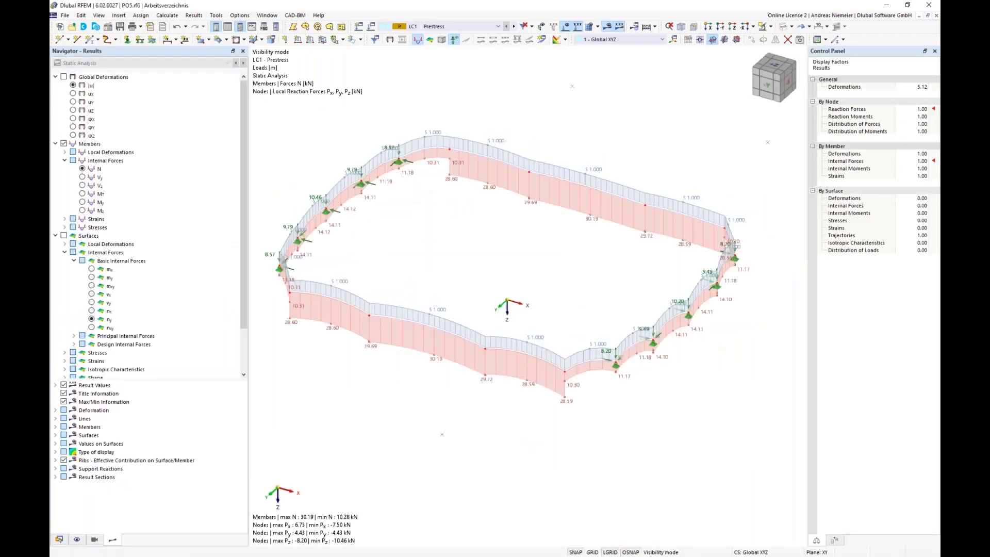
middle_click_drag(482, 277, 413, 382)
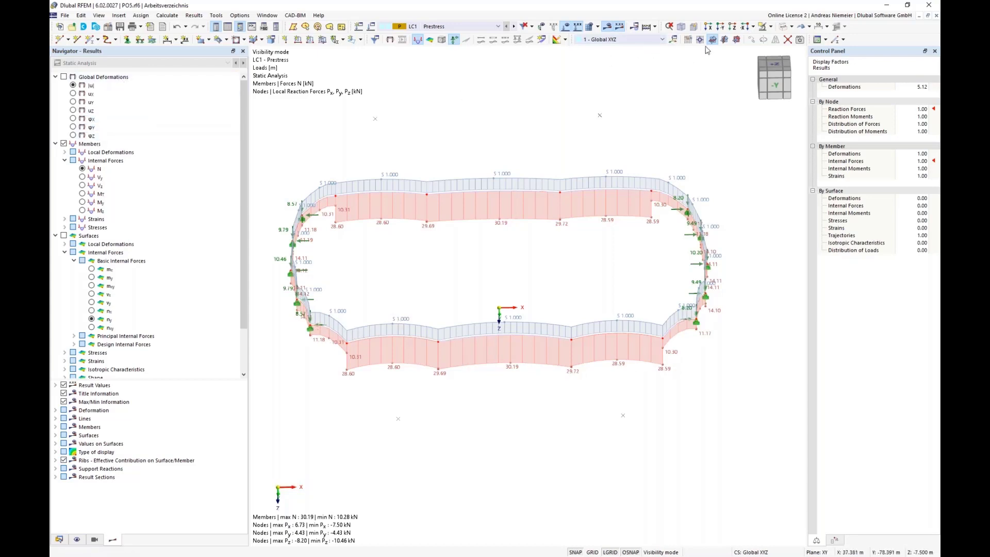
Turn off the results and examine the form-found edge cables in plan and in the reverse Y direction
left_click(605, 27)
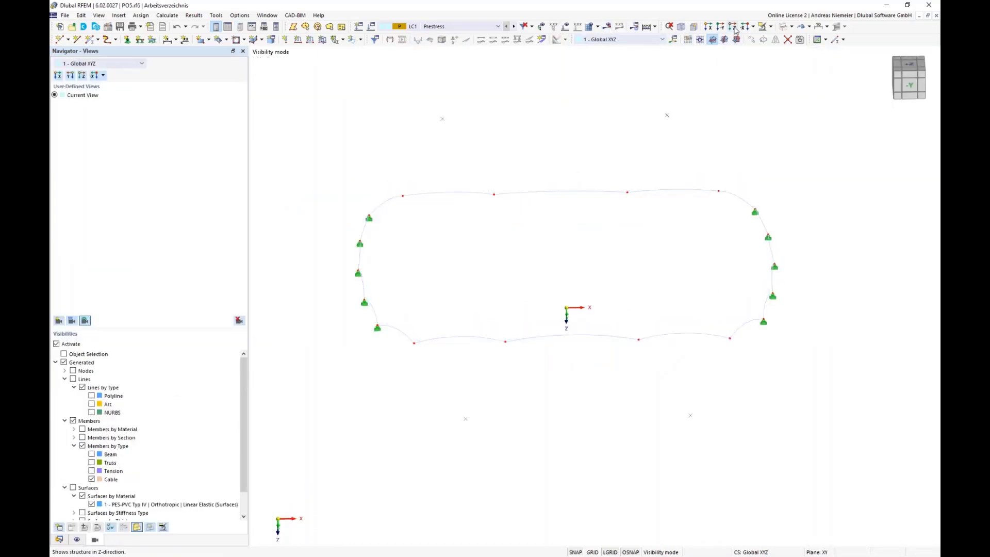
left_click(733, 29)
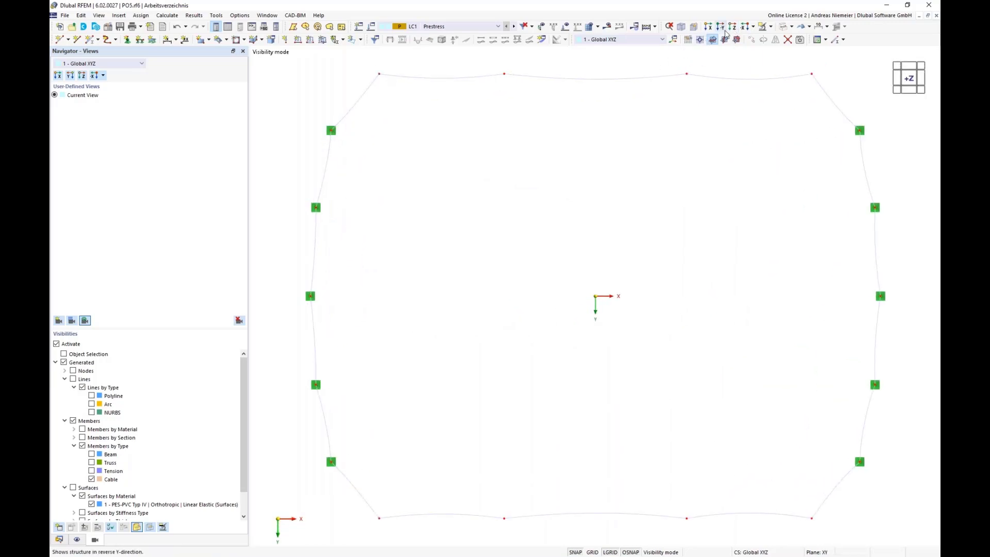
left_click(724, 29)
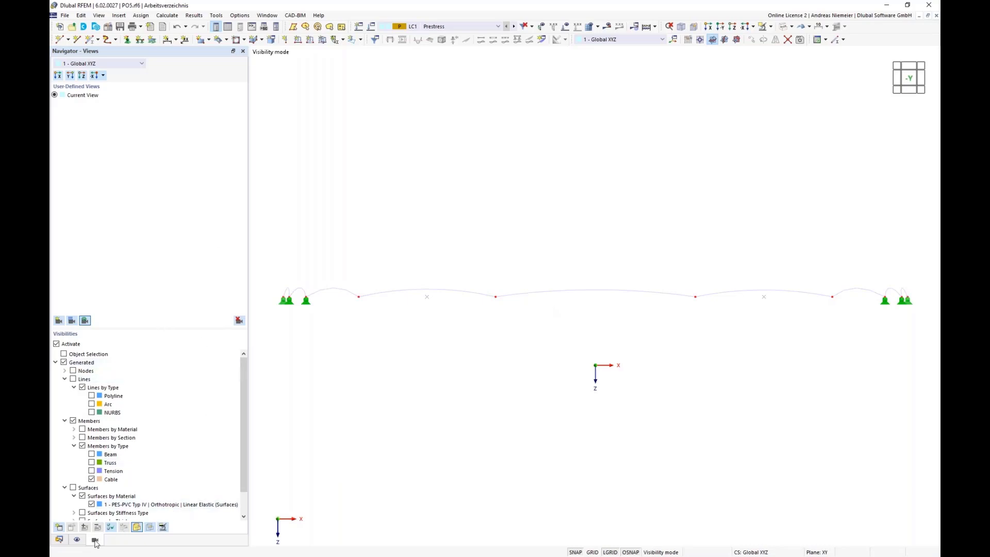
Show the results again without the member forces and examine the nodal support reactions at the outer edge supports
left_click(608, 26)
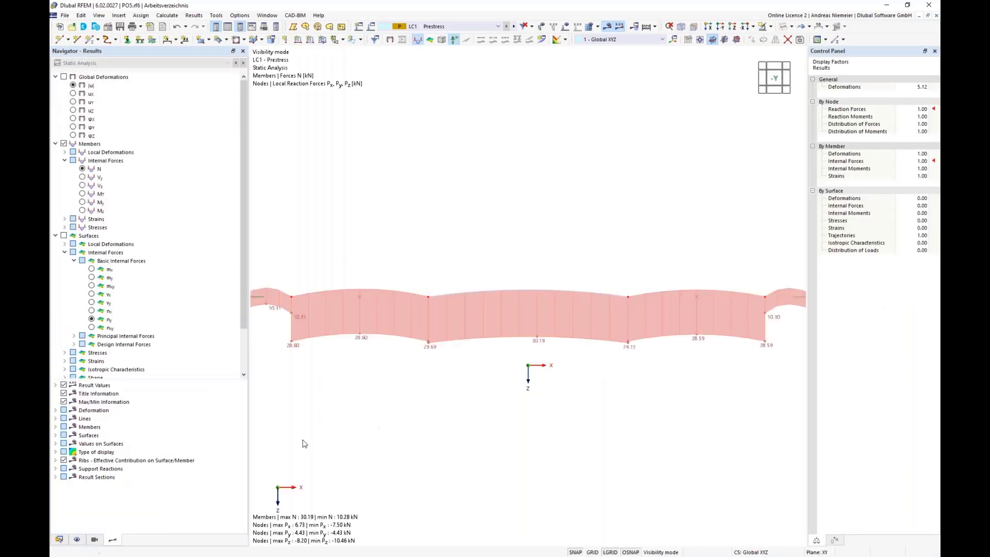
scroll(139, 320, "down", 2)
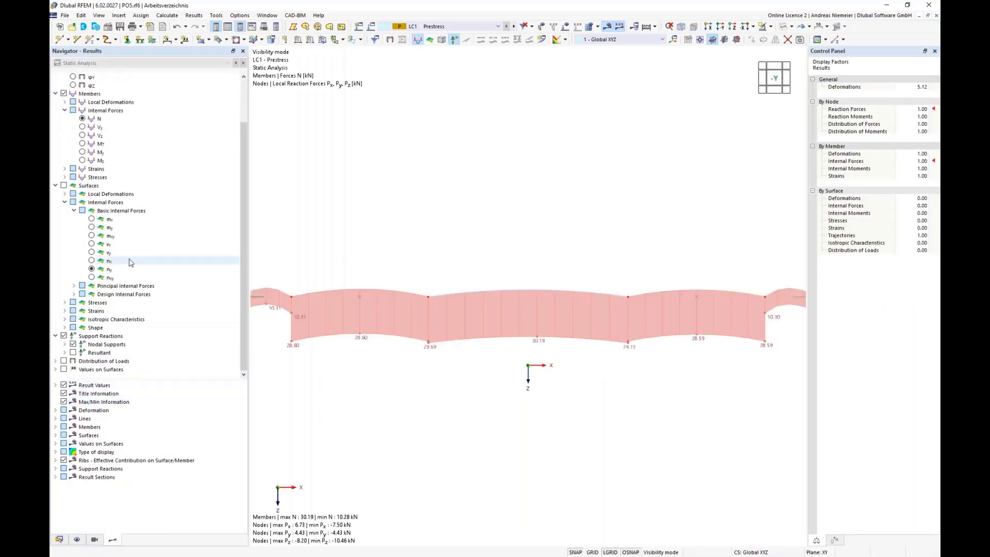
left_click(64, 93)
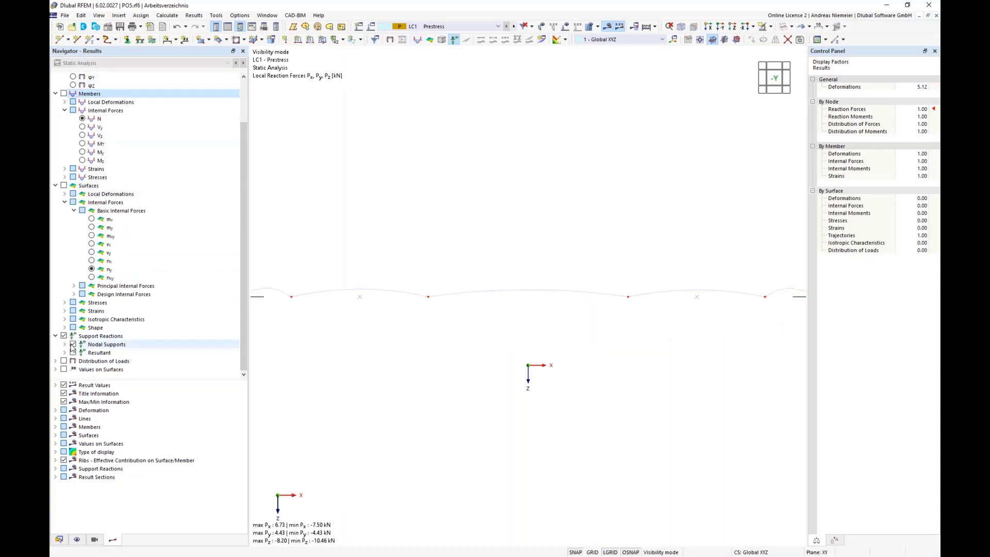
scroll(326, 321, "down", 3)
middle_click_drag(298, 344, 361, 342)
scroll(332, 309, "up", 6)
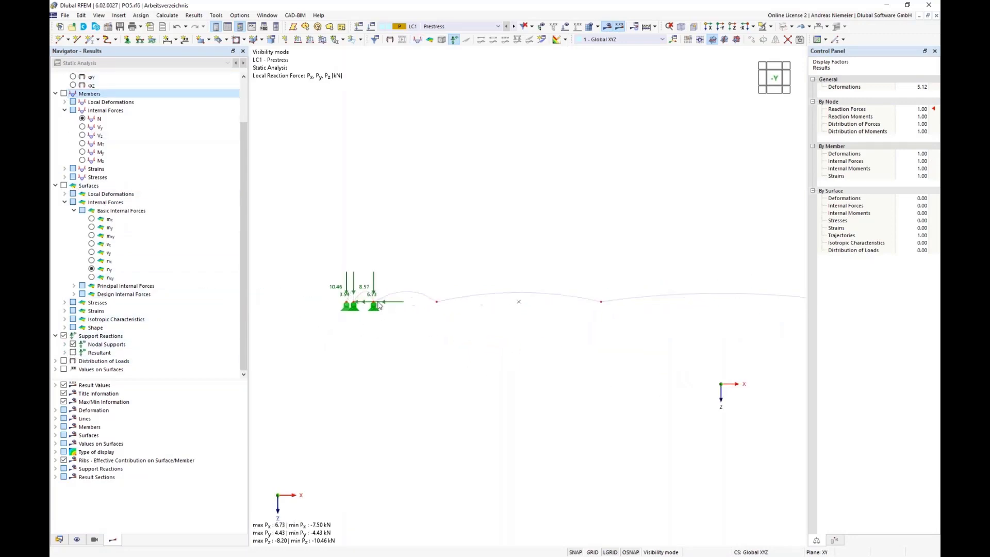
scroll(345, 352, "down", 2)
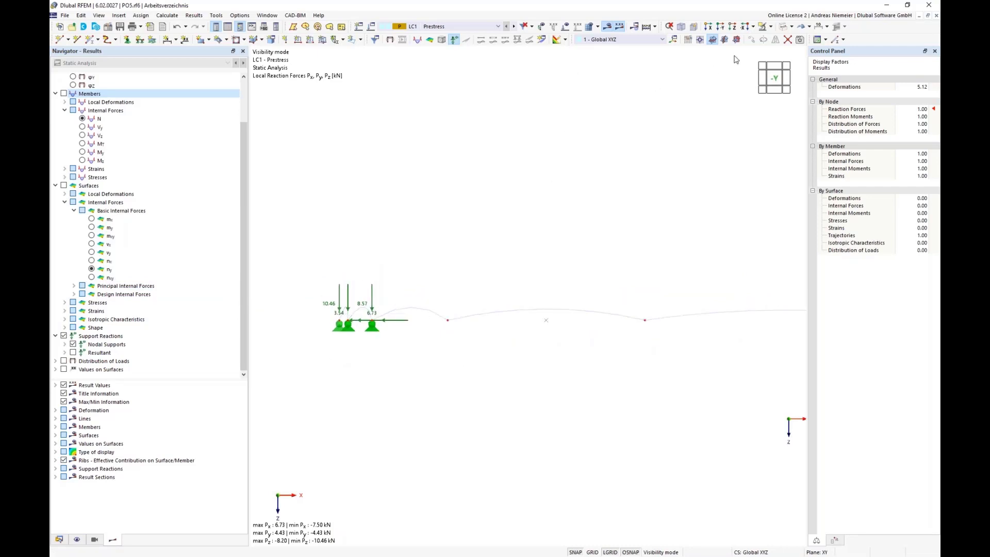
Cancel the visibility mode to display the complete structure together with its nodal support reactions
left_click(772, 28)
left_click(790, 88)
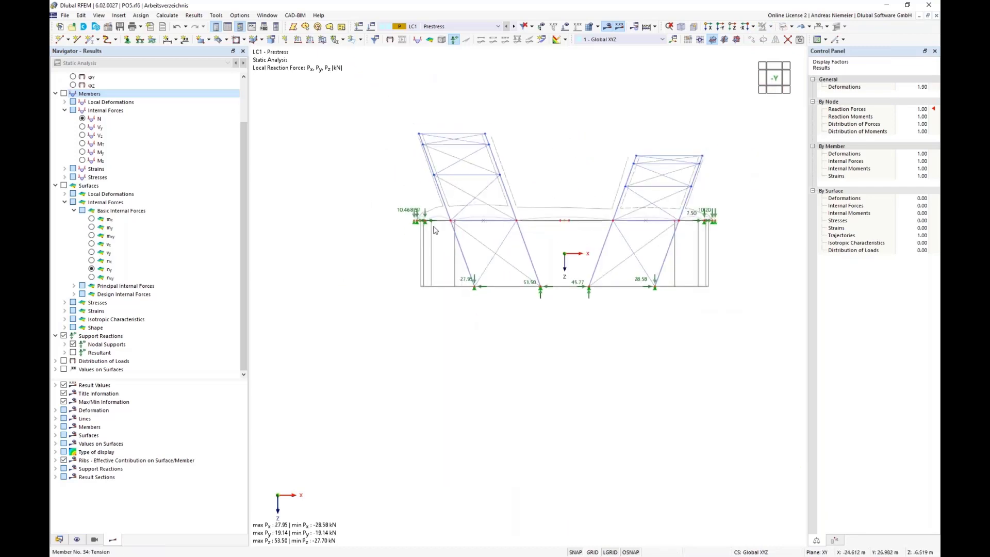
scroll(424, 225, "up", 2)
scroll(383, 238, "down", 3)
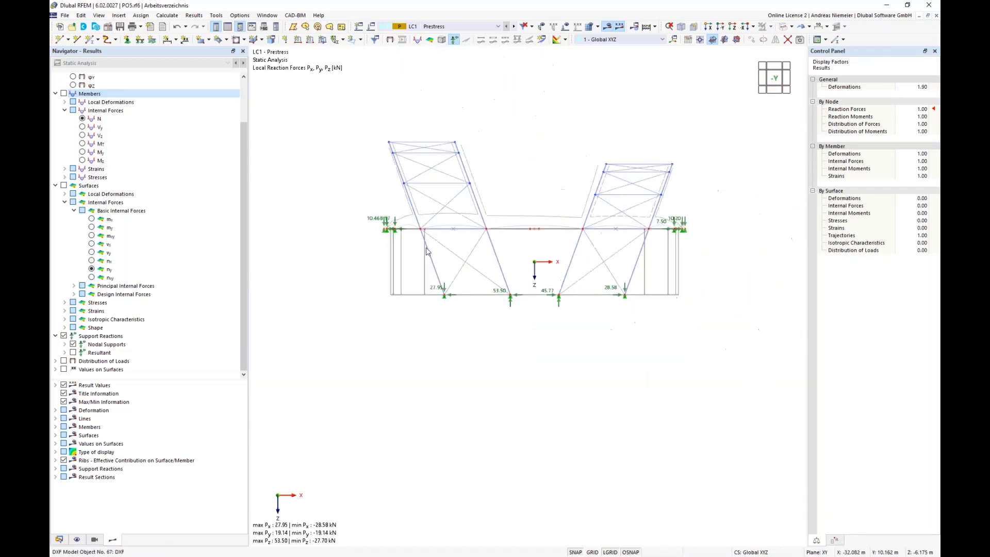
Examine the nodal support reactions of the whole structure from an oblique view and turn off their display
middle_click_drag(520, 242, 531, 299, "ctrl")
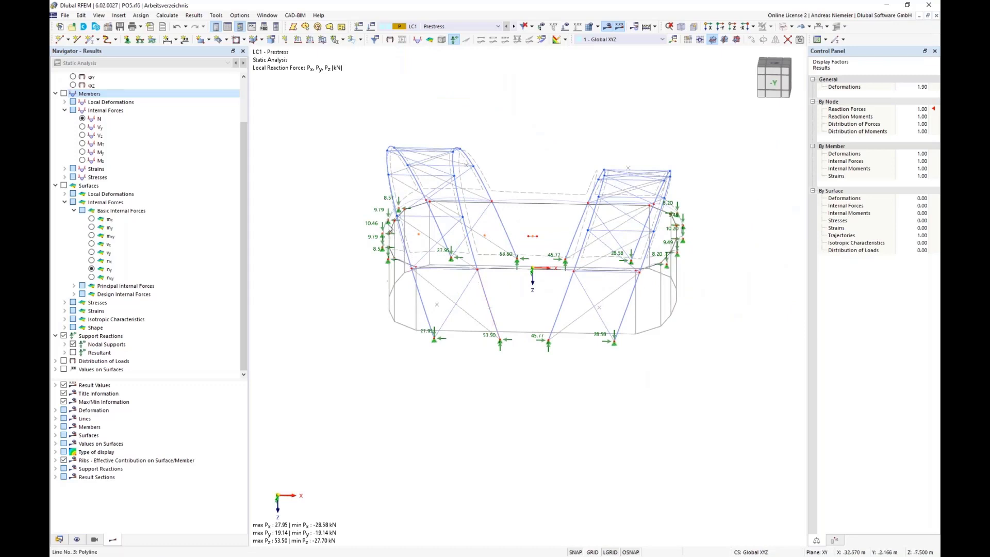
middle_click_drag(586, 379, 568, 405, "ctrl")
left_click(63, 336)
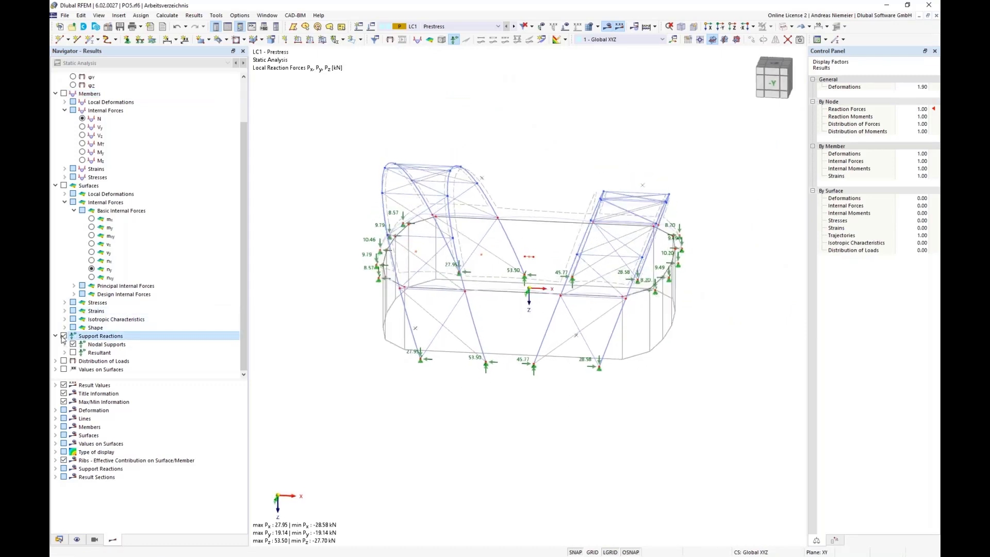
mouse_move(523, 433)
middle_mouse_down()
mouse_move(515, 448)
mouse_move(504, 438)
mouse_move(518, 445)
middle_mouse_up()
scroll(519, 445, "down", 1)
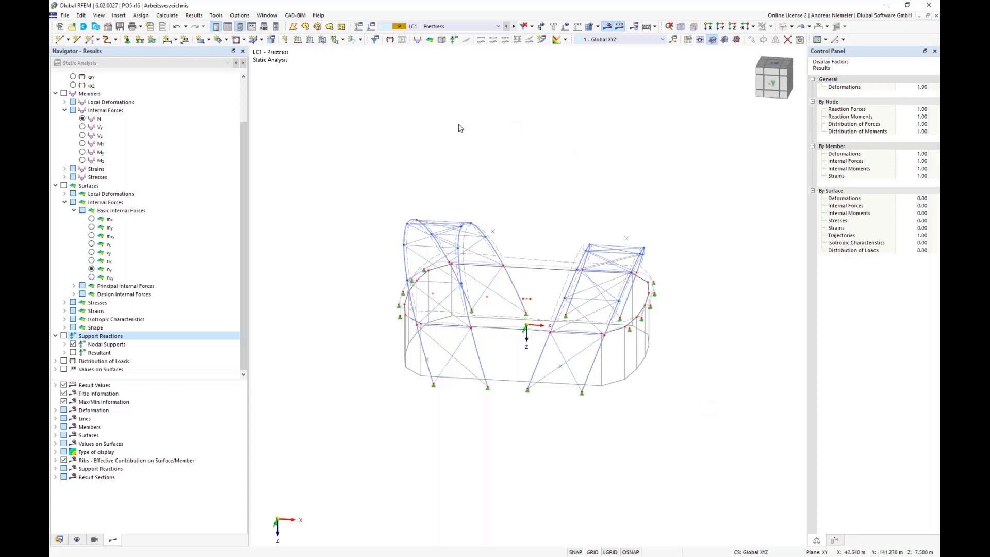
Create a load case LC2 named Self-Weight with the action category Permanent
left_click(371, 27)
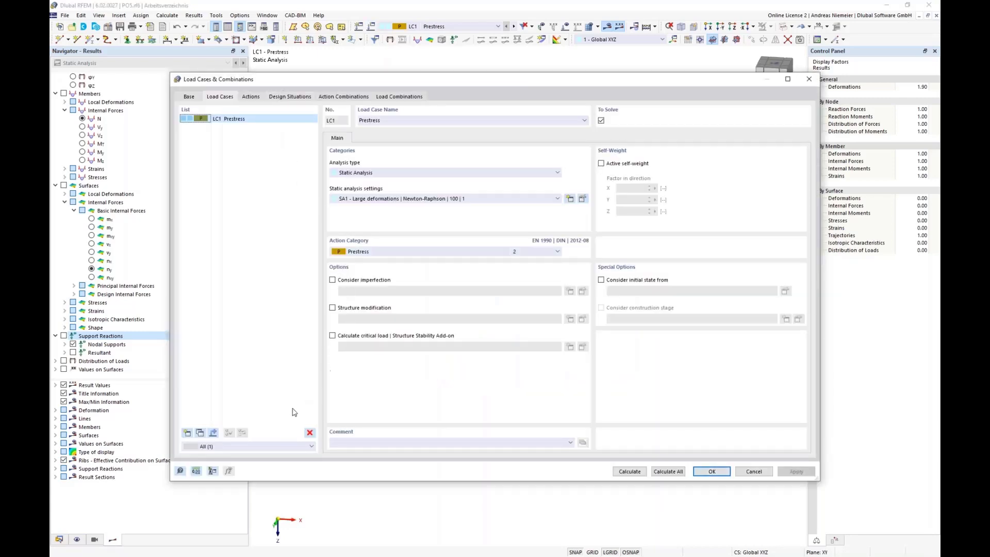
left_click(188, 433)
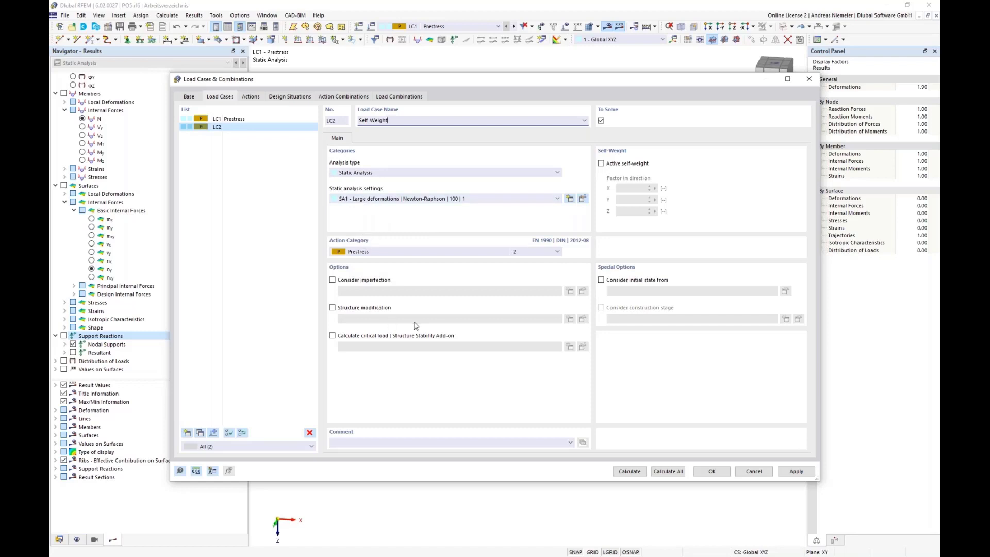
left_click(404, 251)
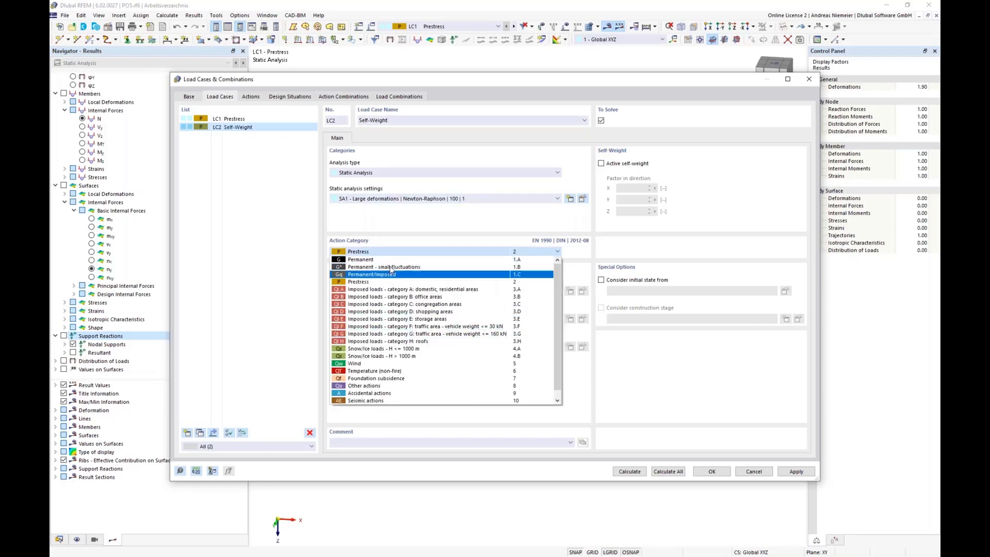
left_click(371, 259)
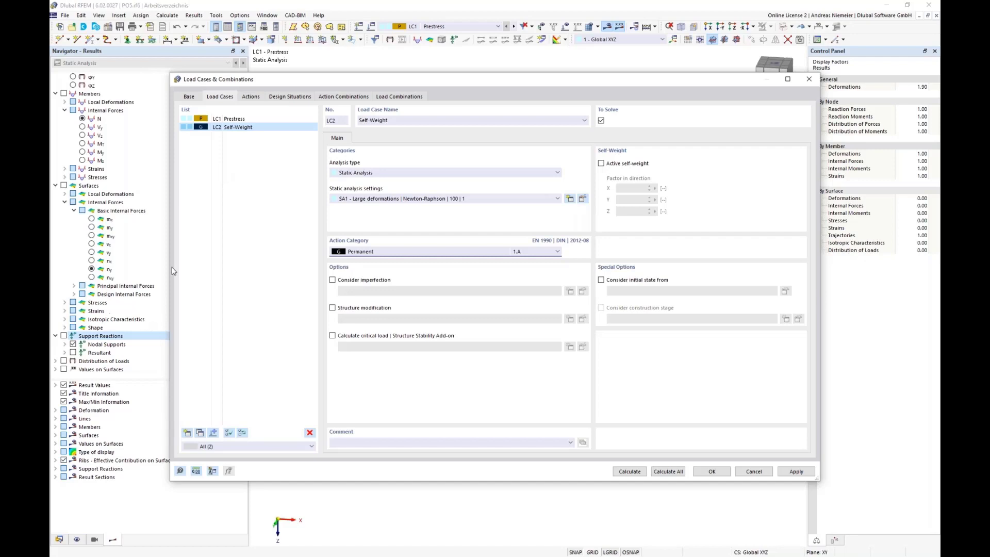
Make the Self-Weight load case consider the initial state from LC1 - Prestress and inspect the initial state type without changing it
left_click(602, 281)
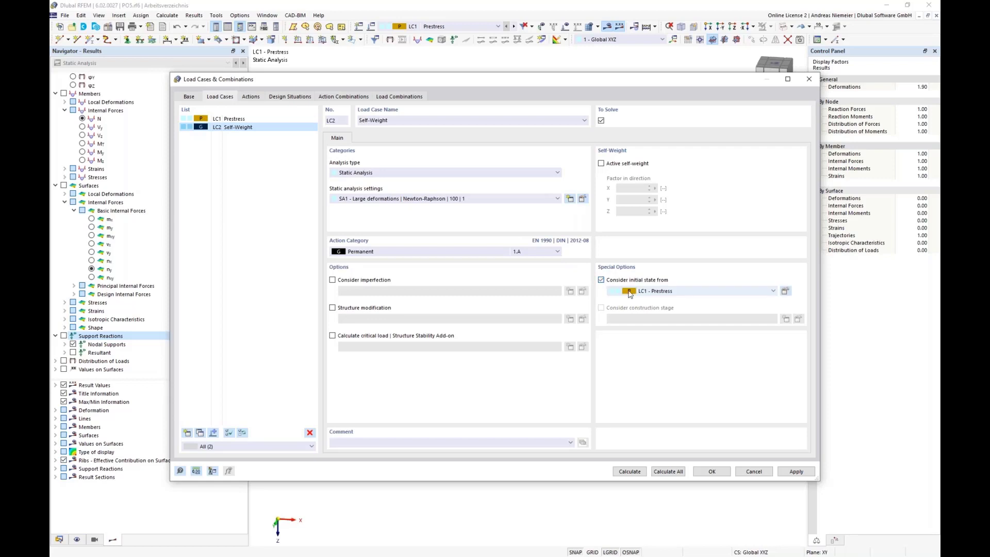
left_click(683, 290)
left_click(643, 301)
left_click(786, 292)
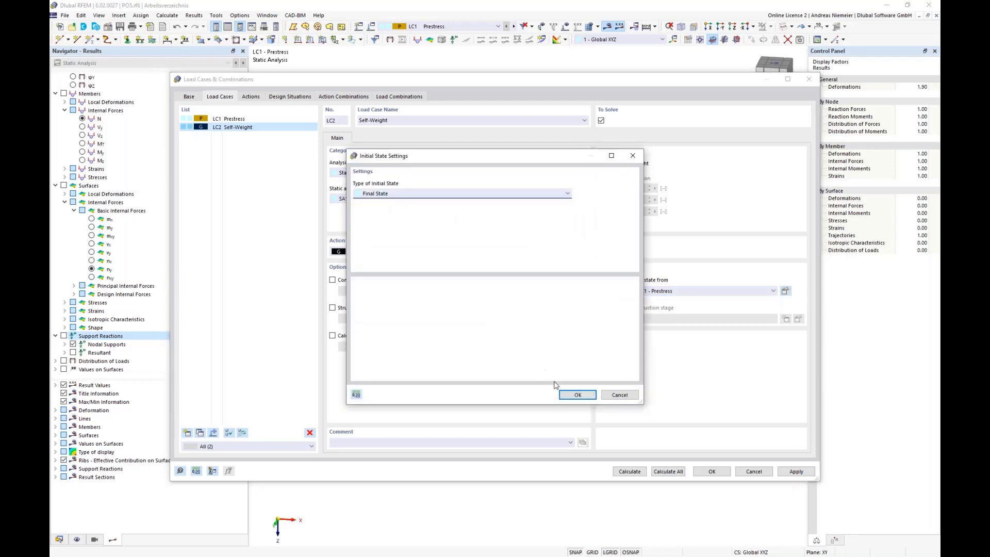
left_click(622, 396)
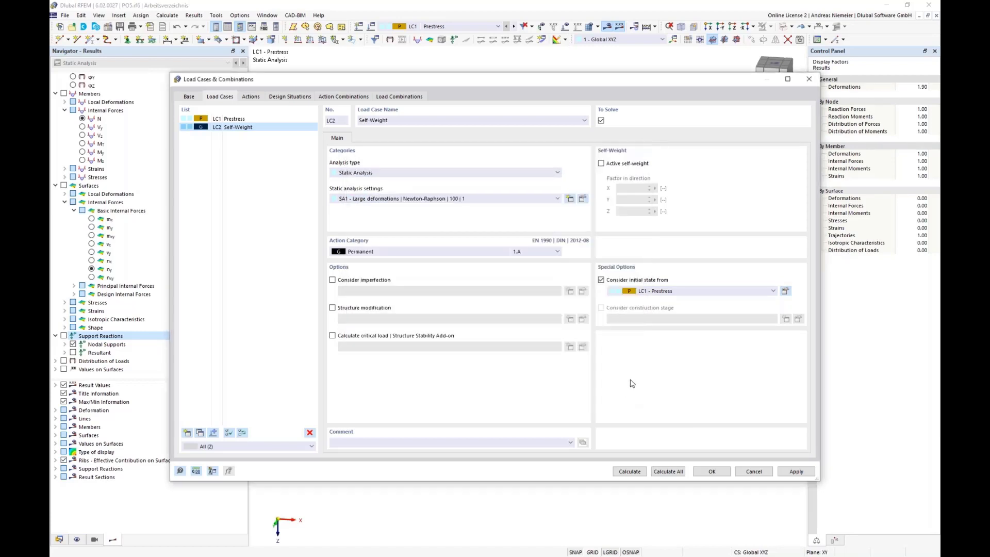
Calculate the Self-Weight load case, open the result summary table, and display the global deformations |u|
left_click(629, 472)
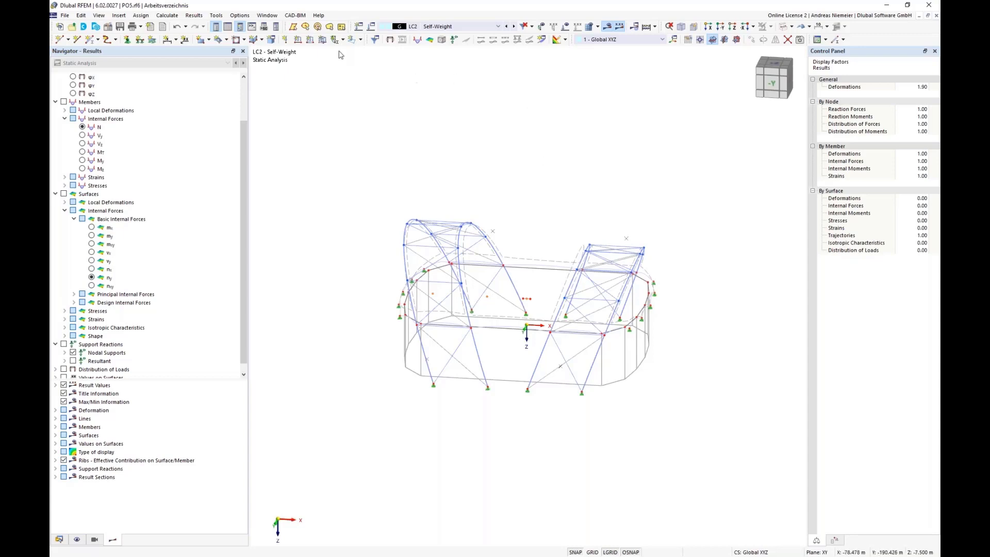
left_click(228, 27)
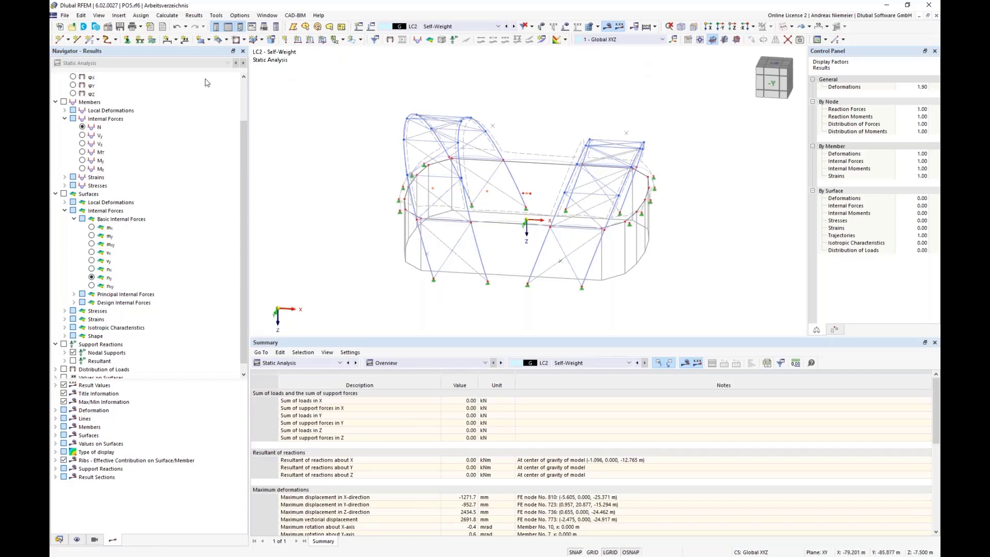
scroll(63, 86, "up", 2)
left_click(64, 85)
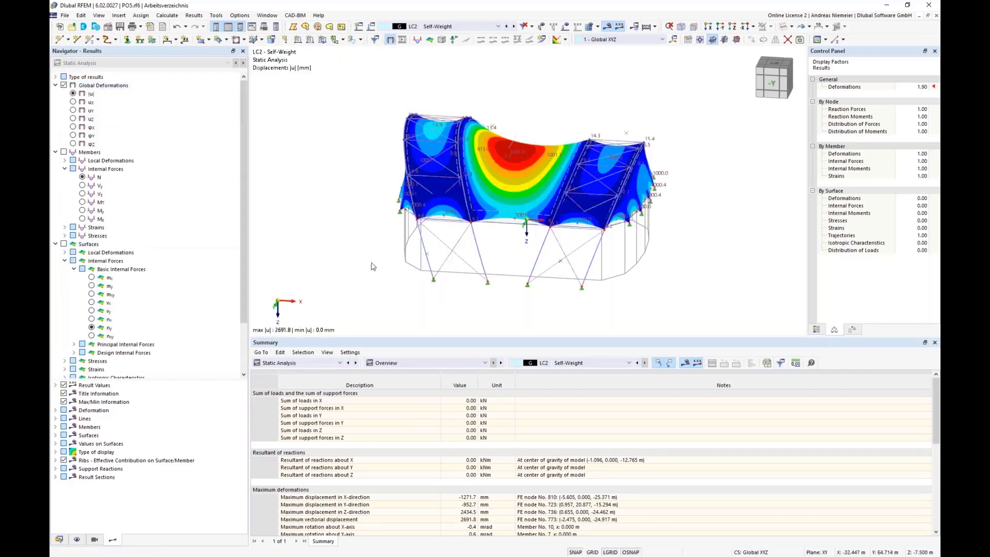
middle_click_drag(372, 258, 356, 227)
Compare the summary results of load cases LC1 Prestress and LC2 Self-Weight, checking the sums of loads and support forces
left_click(559, 369)
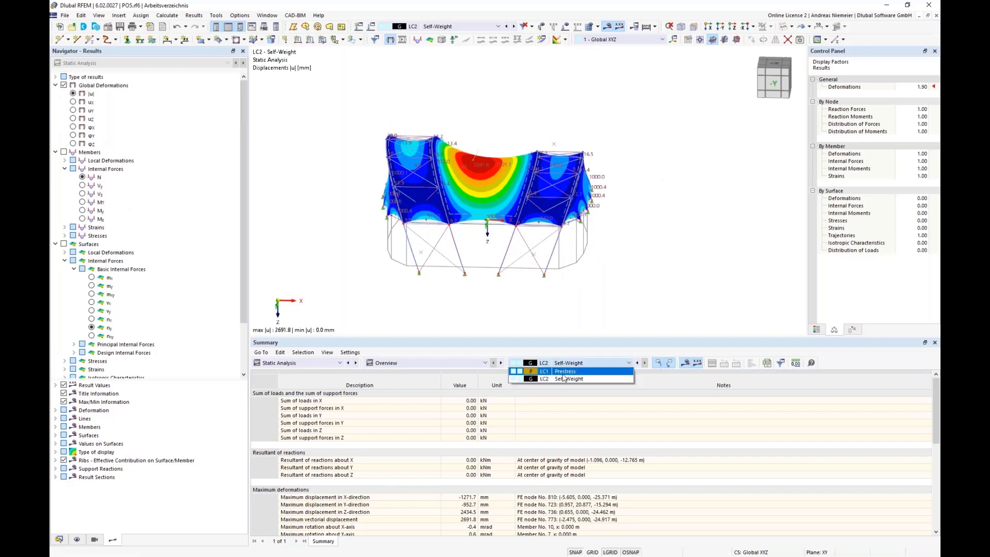
left_click(558, 388)
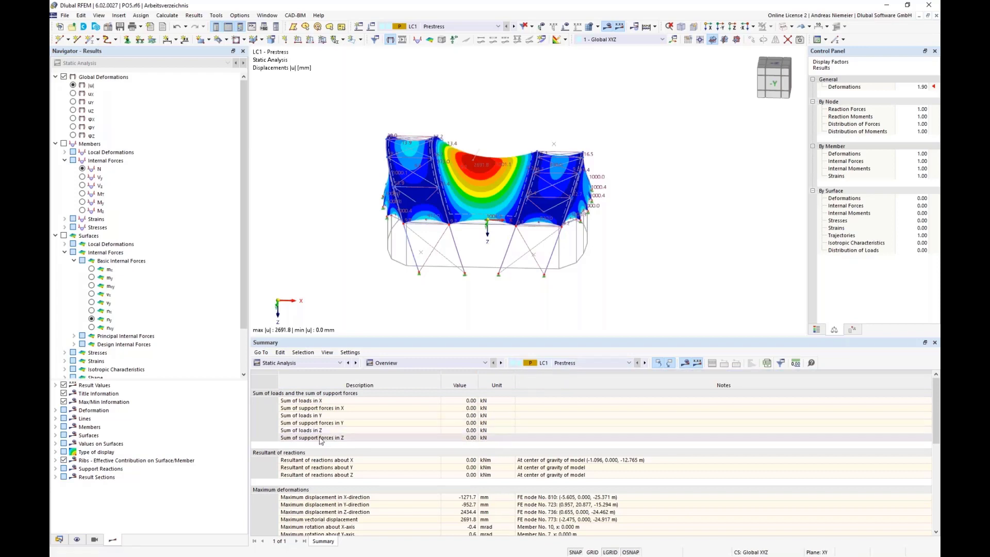
left_click(576, 364)
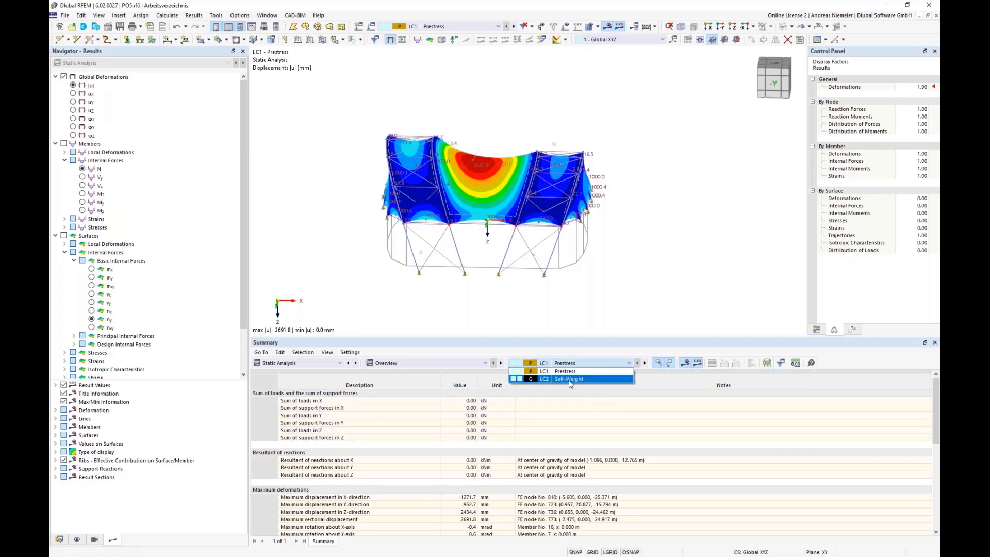
left_click(569, 381)
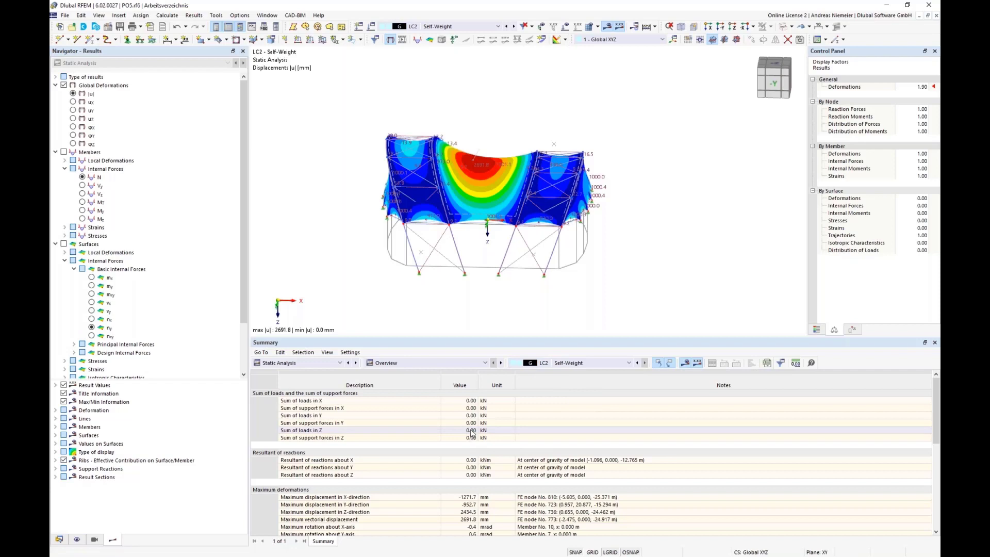
left_click(306, 364)
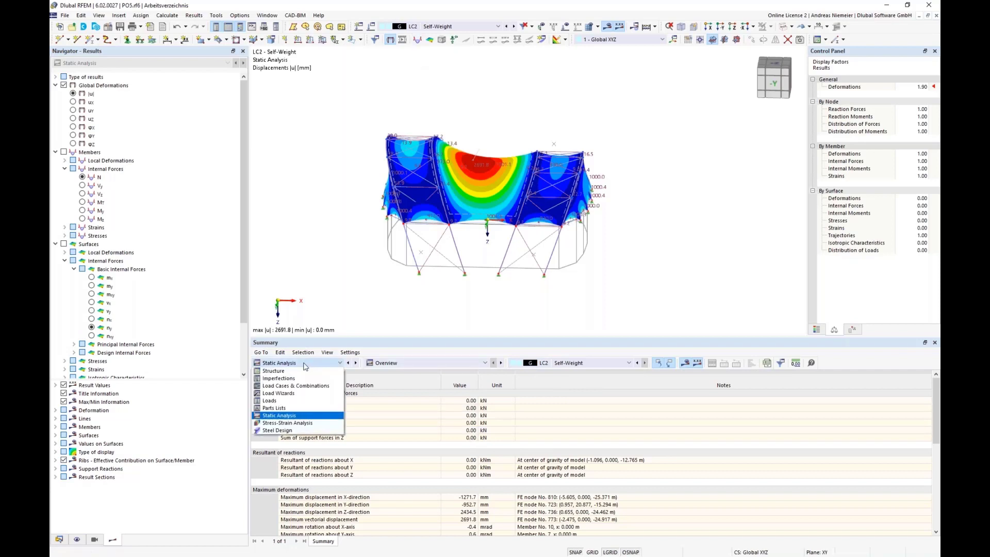
left_click(308, 290)
Activate self-weight for LC2 with a factor of 1.000 in Z and recalculate the load case
left_click(370, 26)
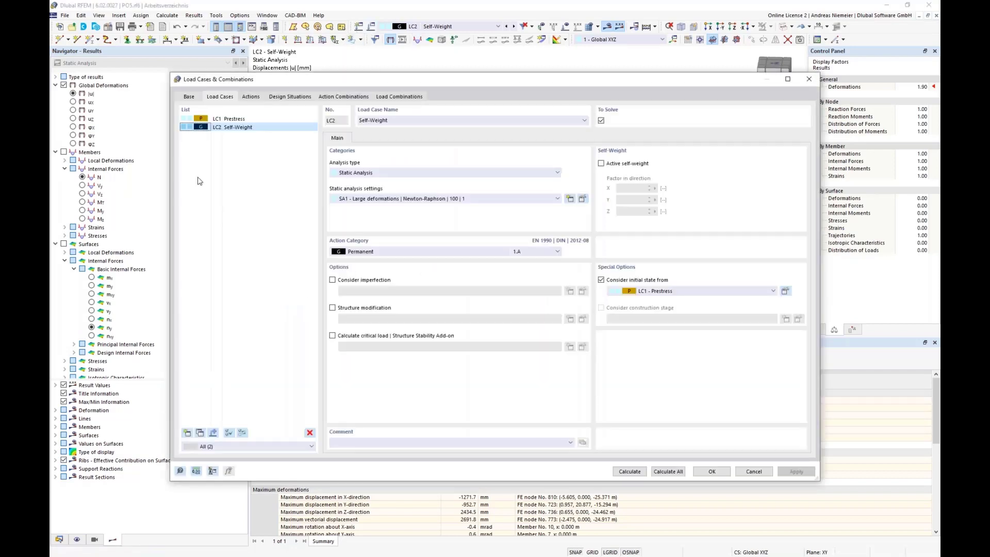
left_click(601, 163)
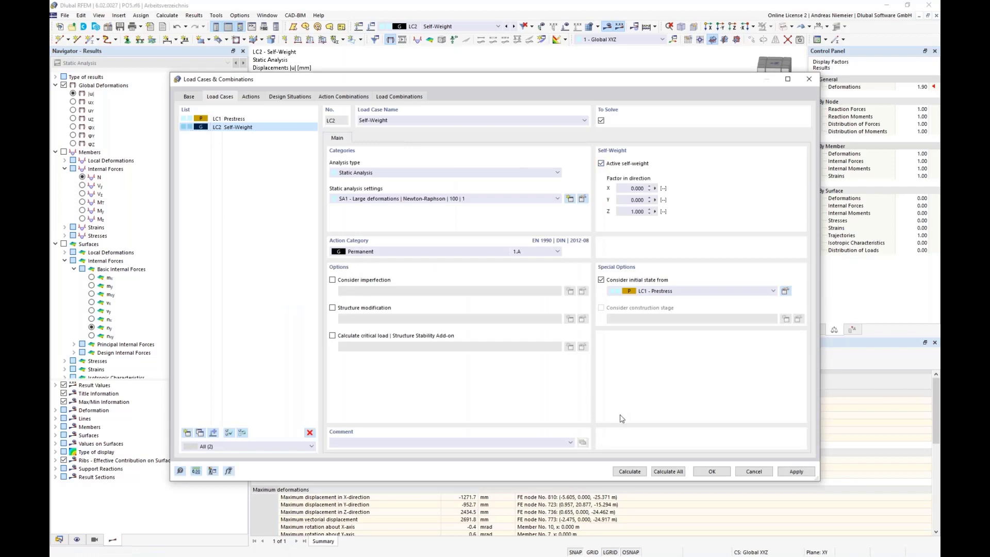
left_click(630, 471)
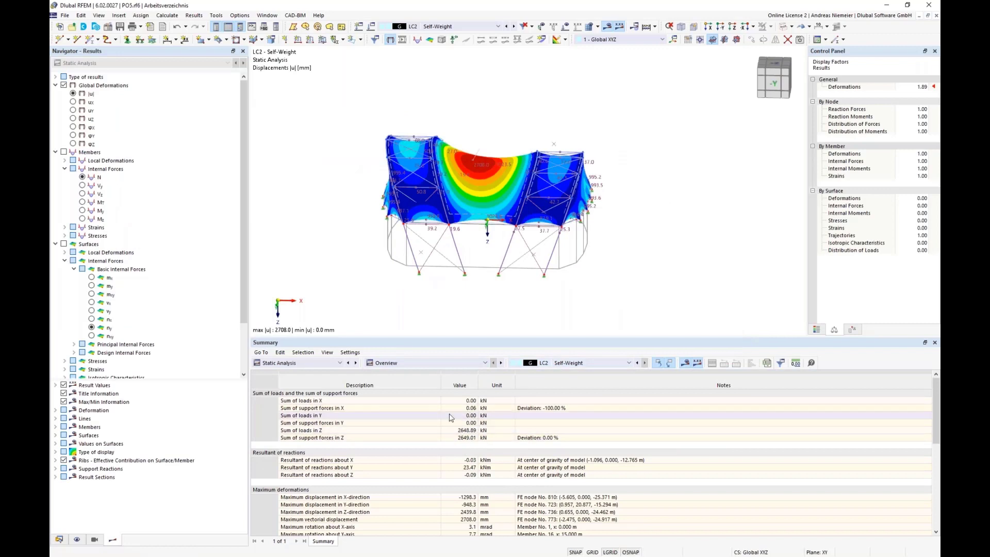
Review the recalculated results by switching the summary and displacement display to LC1 Prestress
left_click(561, 367)
left_click(562, 377)
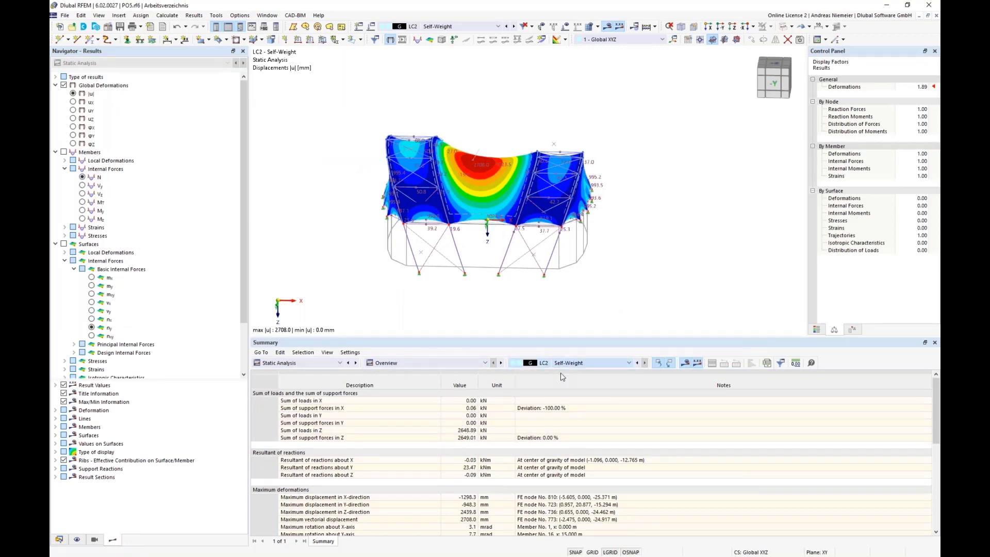
left_click(589, 362)
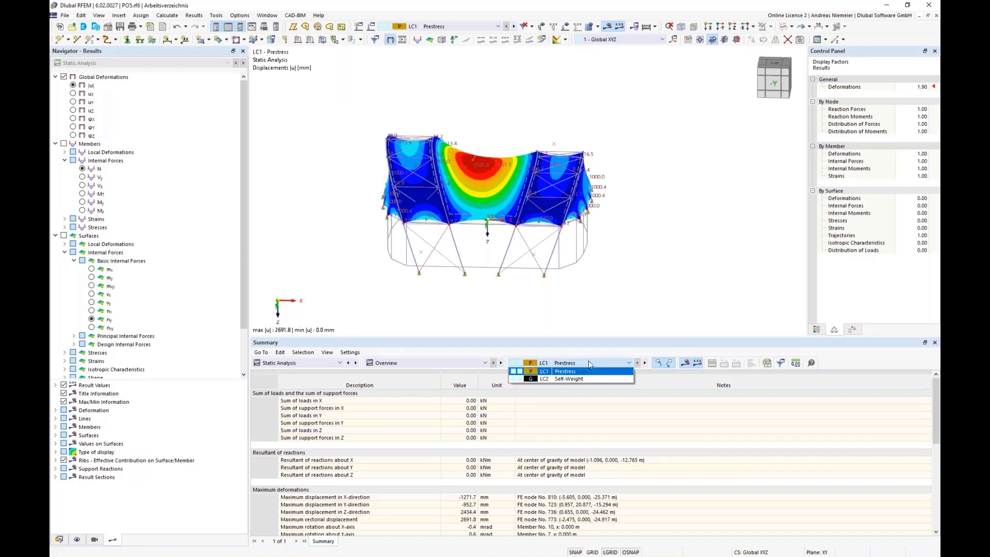
left_click(598, 333)
middle_click_drag(609, 295, 578, 310, "ctrl")
Add load case LC3 named Snow with the action category Snow/Ice loads - H <= 1000 m
left_click(296, 363)
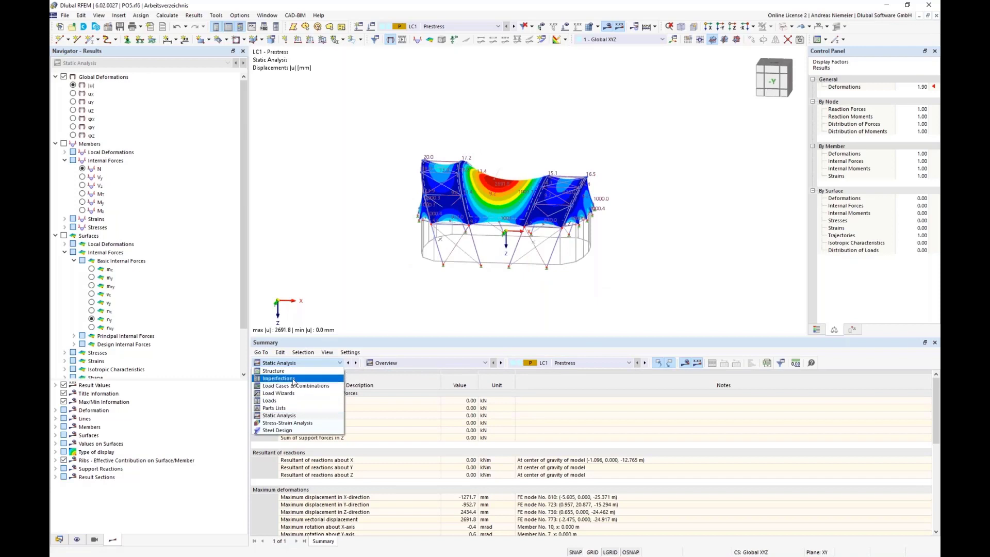
left_click(296, 386)
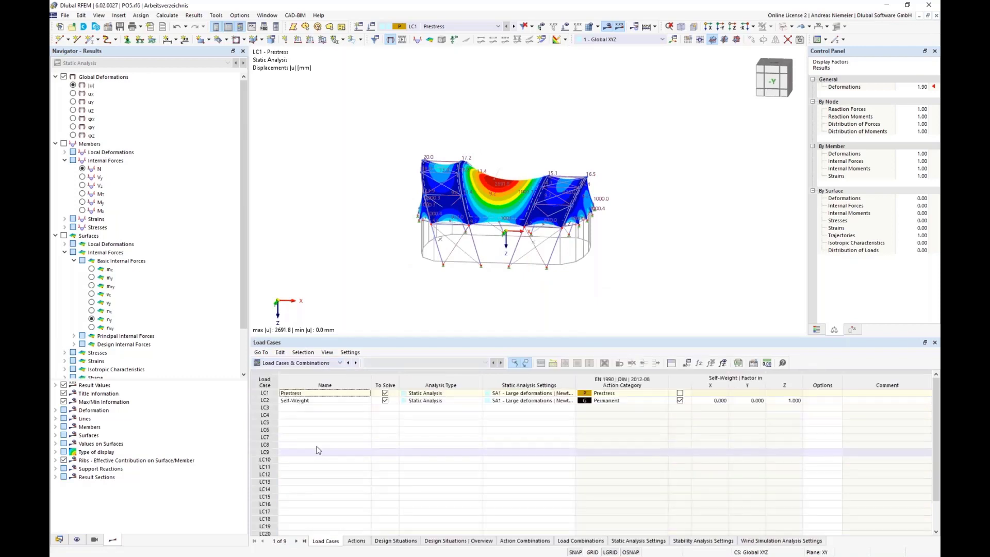
left_click(303, 409)
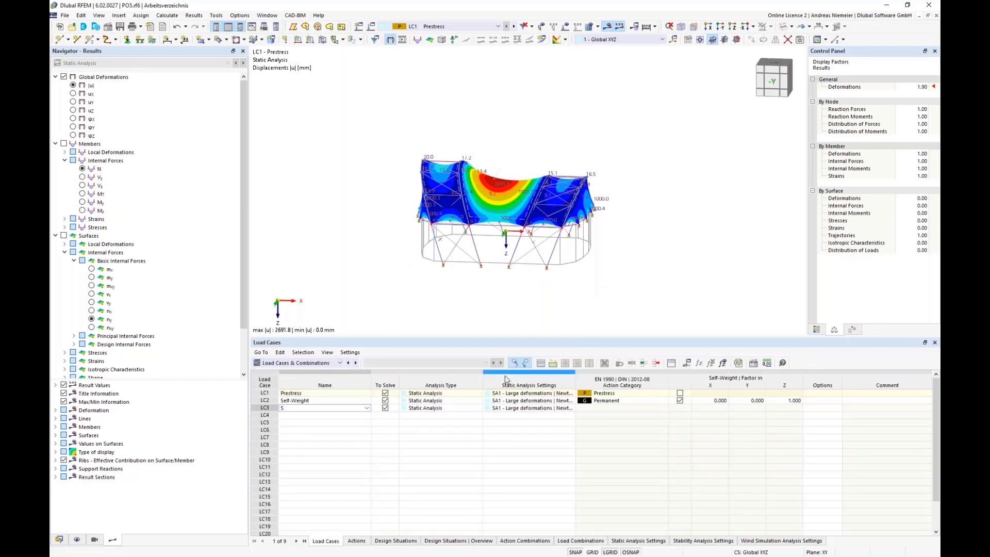
left_click(396, 505)
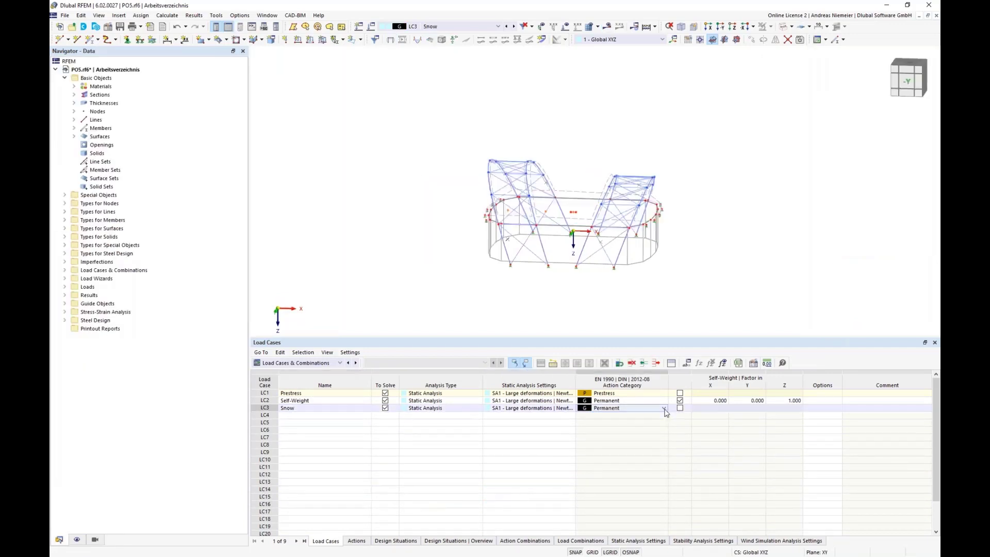
left_click(663, 408)
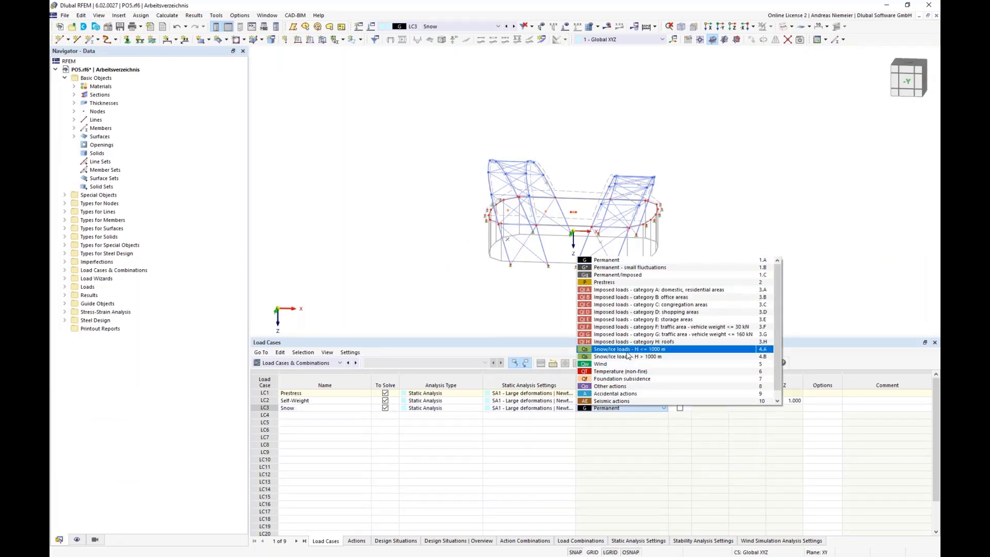
left_click(628, 351)
left_click(621, 467)
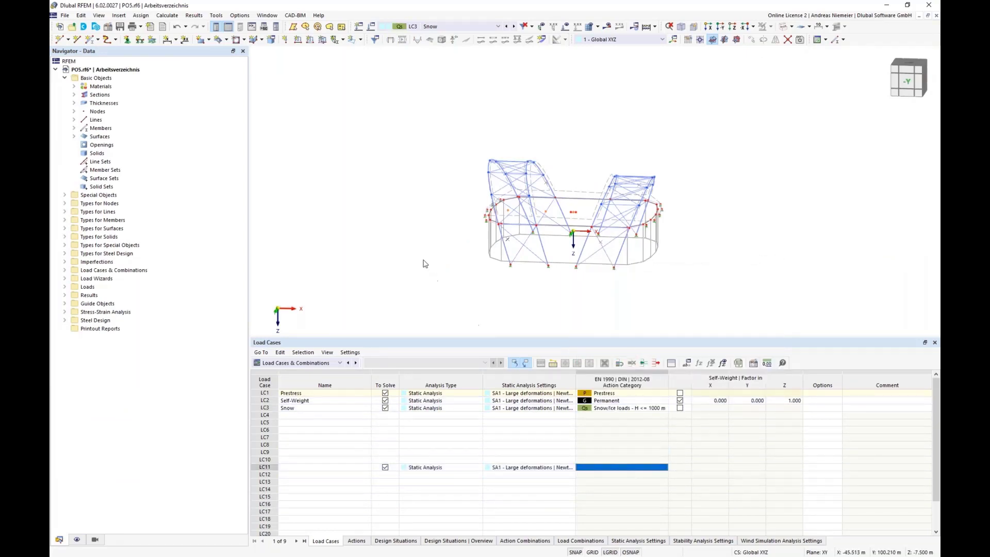
Apply a uniform surface load of 0.52 kN/m² to all membrane surfaces in LC3, acting in global Z on the projected area
left_click(323, 39)
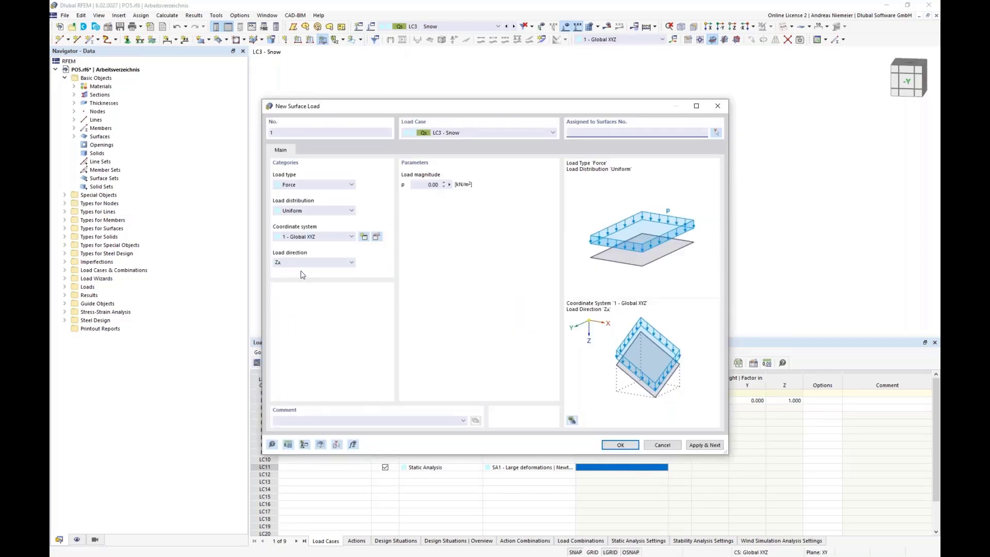
left_click(319, 265)
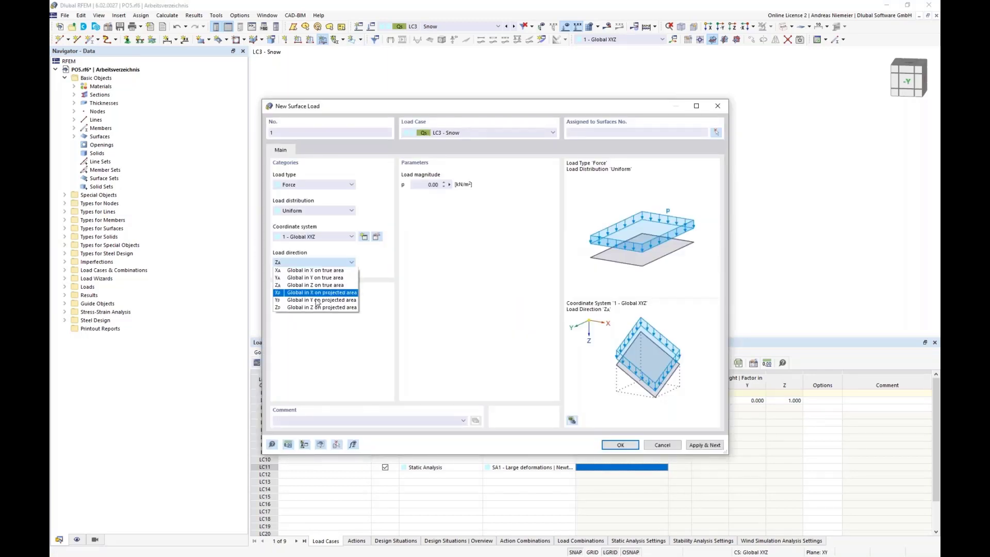
left_click(314, 312)
left_click(422, 186)
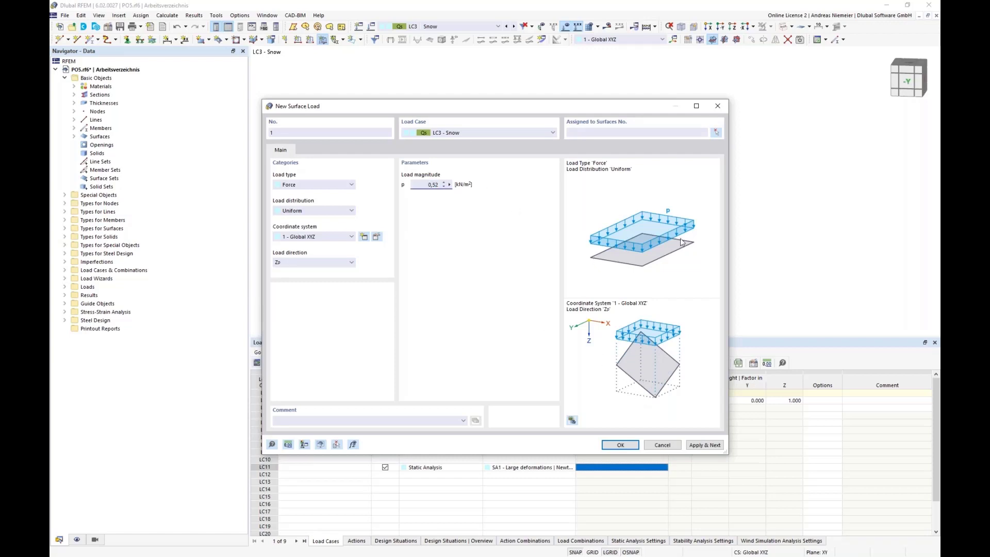
left_click(718, 132)
left_click(718, 137)
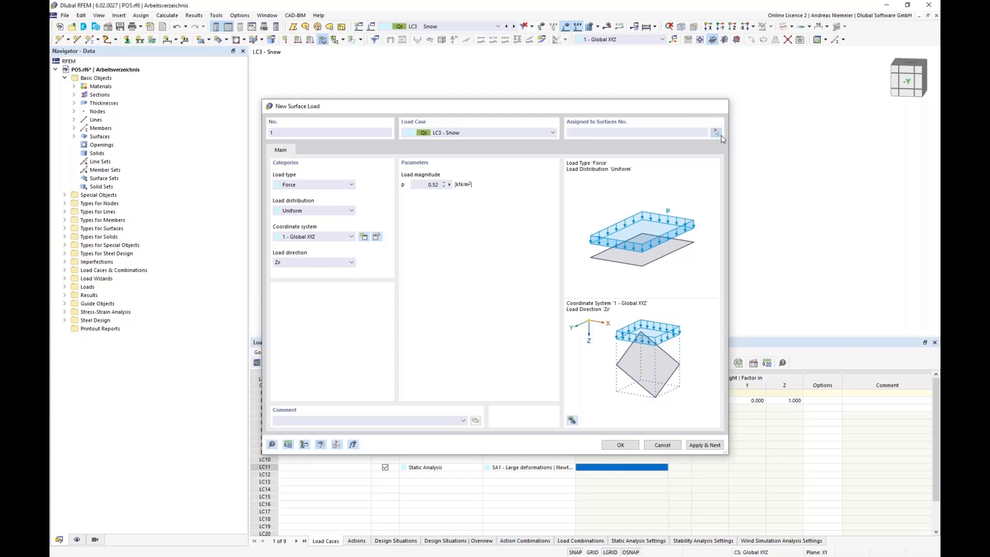
left_click_drag(711, 198, 464, 114)
left_click(187, 146)
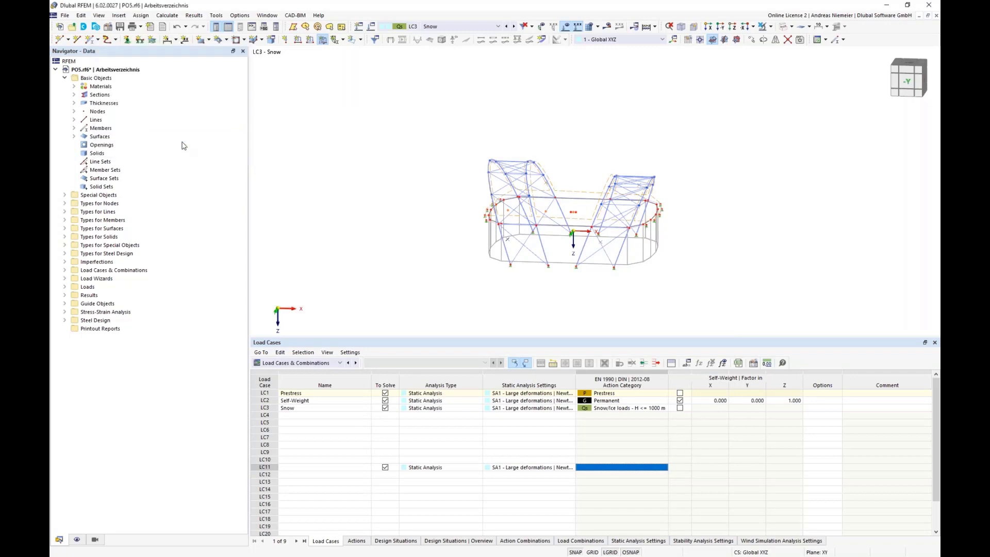
left_click(621, 444)
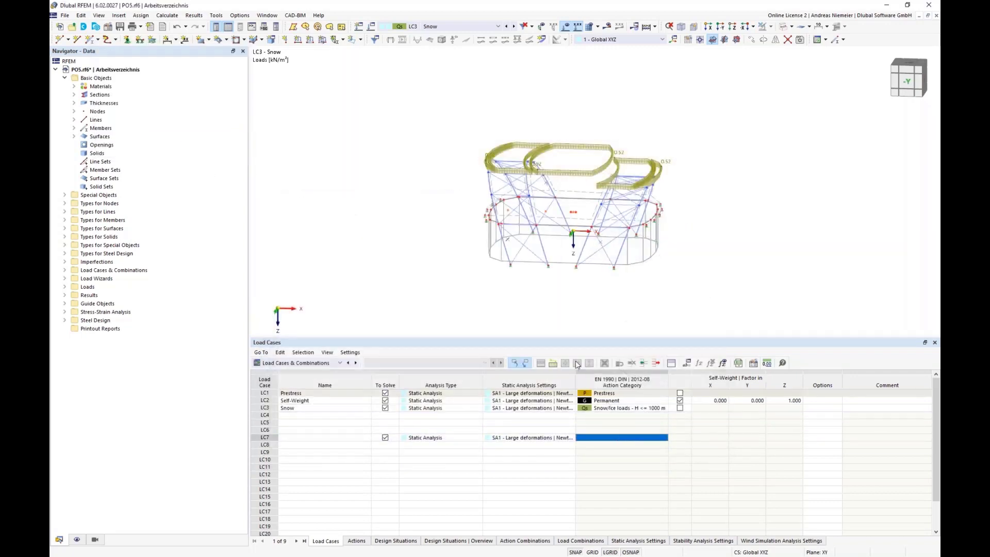
Render the model as a solid and examine the snow load and membrane shape from the side
middle_click_drag(466, 267, 463, 232, "ctrl")
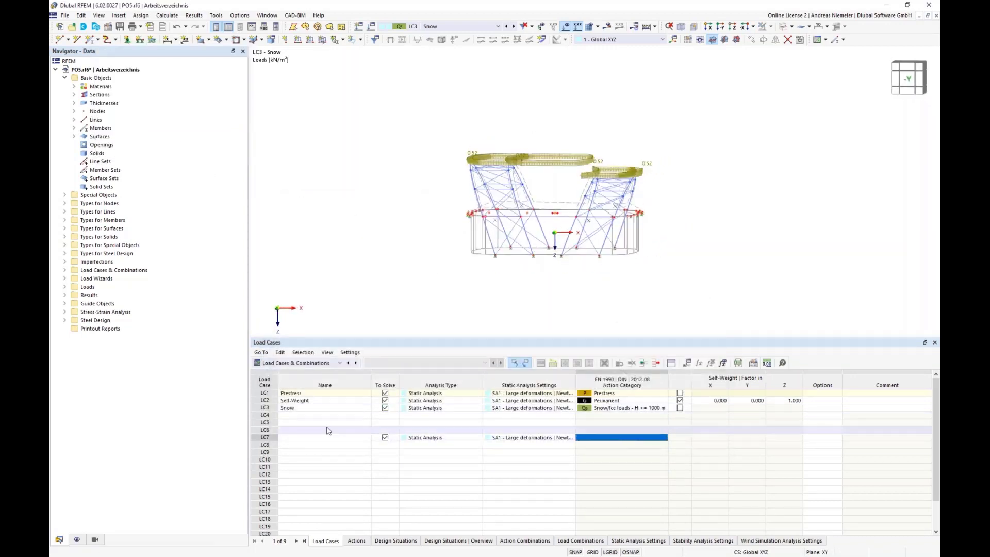
middle_click_drag(492, 277, 490, 279)
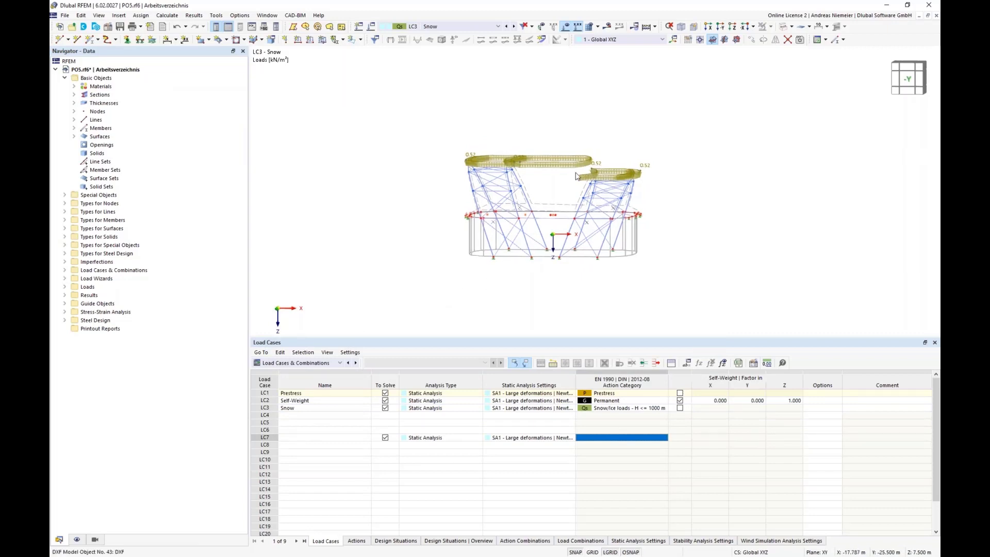
left_click(784, 26)
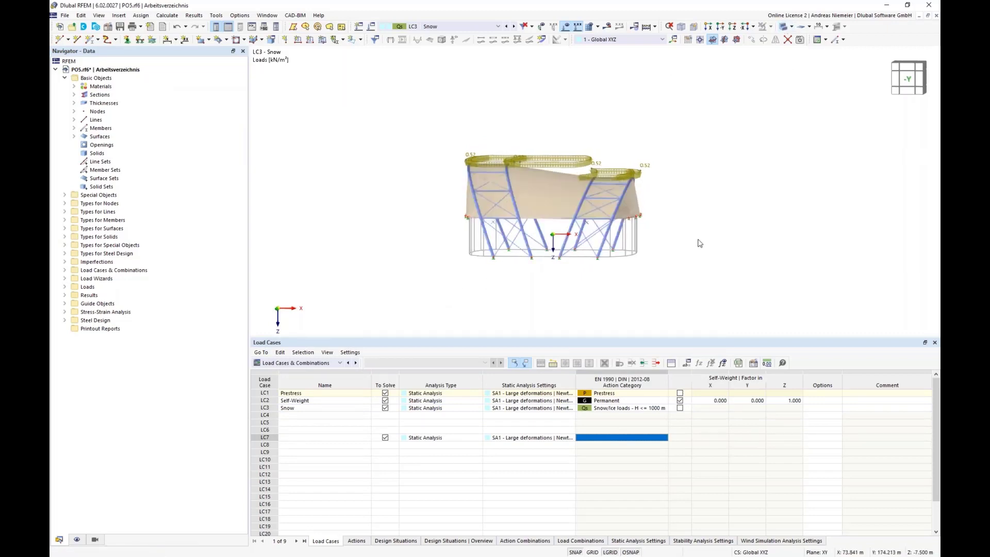
mouse_move(699, 243)
middle_mouse_down("ctrl")
mouse_move(416, 238)
mouse_move(609, 236)
mouse_move(371, 216)
mouse_move(380, 206)
middle_mouse_up("ctrl")
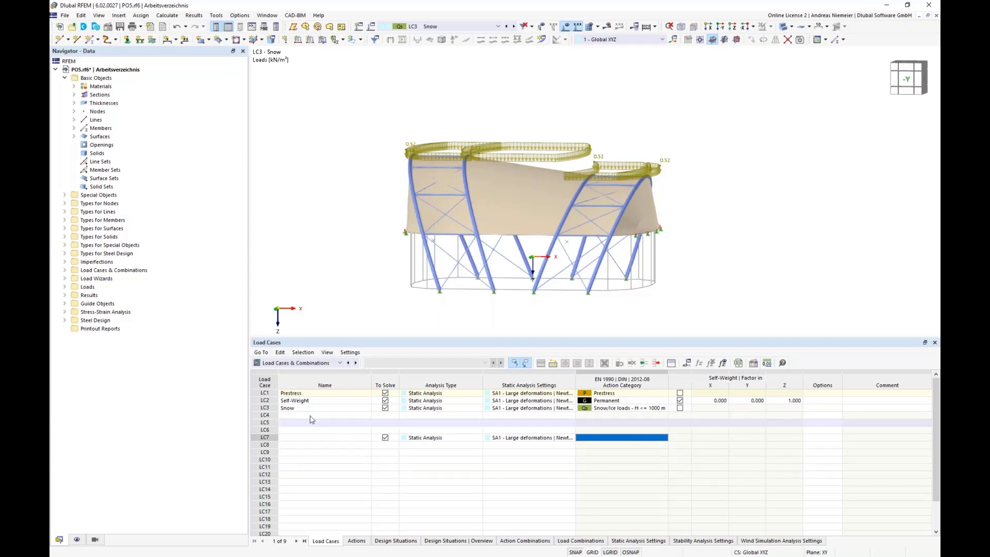
scroll(334, 227, "up", 2)
middle_click_drag(328, 213, 356, 189, "ctrl")
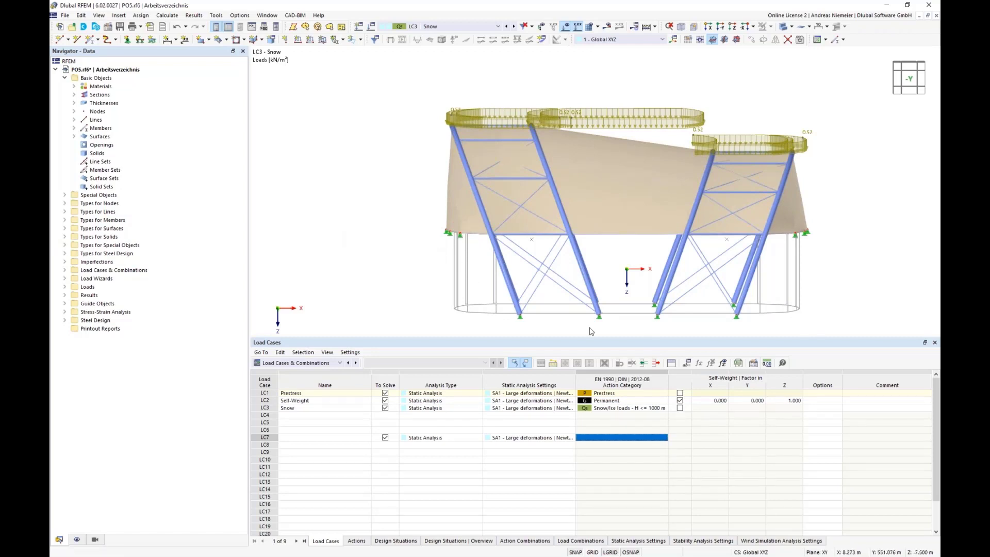
middle_click_drag(808, 276, 757, 259)
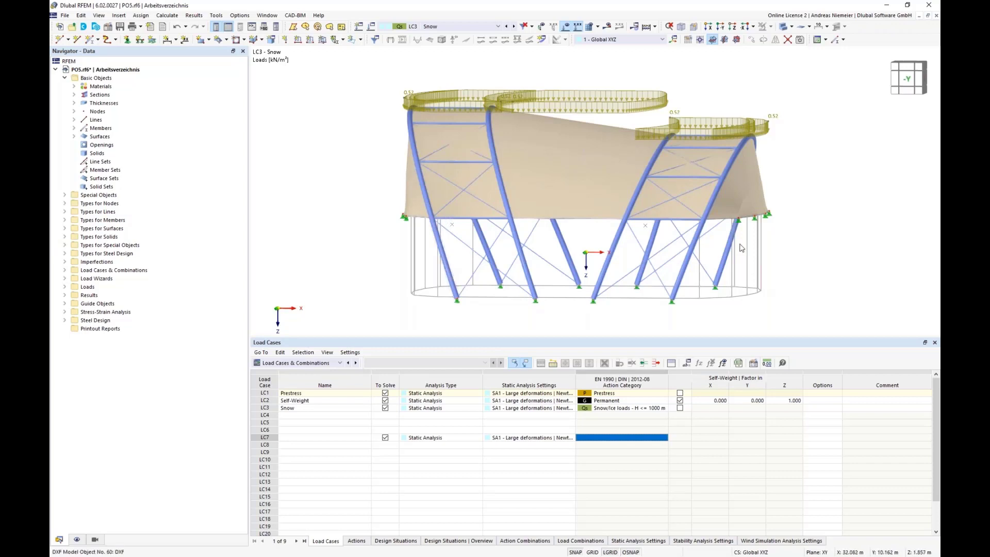
Hide the loads and switch the model display to wireframe
left_click(565, 27)
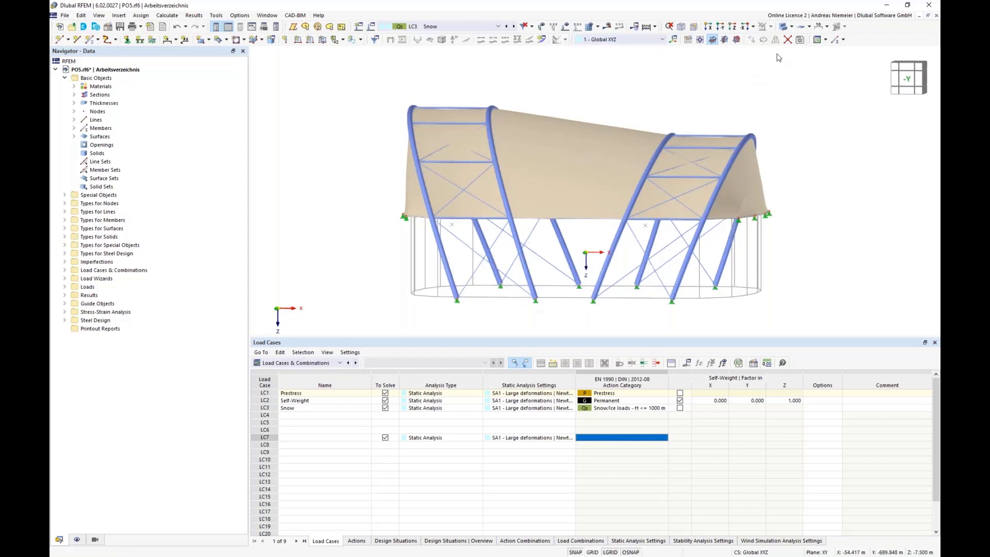
left_click(791, 26)
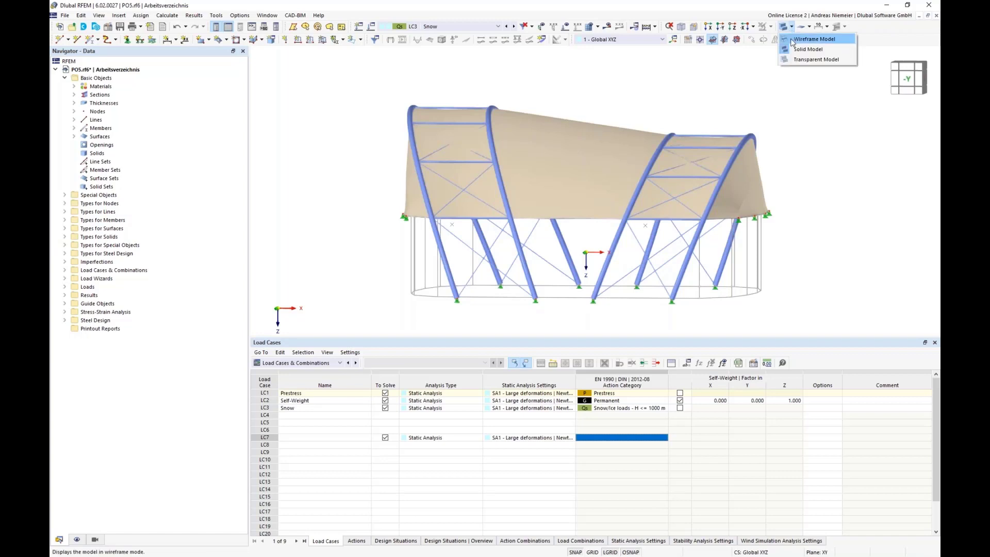
left_click(793, 41)
Select the horizontal ring with its supports at the membrane's lower edge and show only those objects
middle_click_drag(357, 205, 364, 198, "ctrl")
left_click_drag(363, 198, 735, 240)
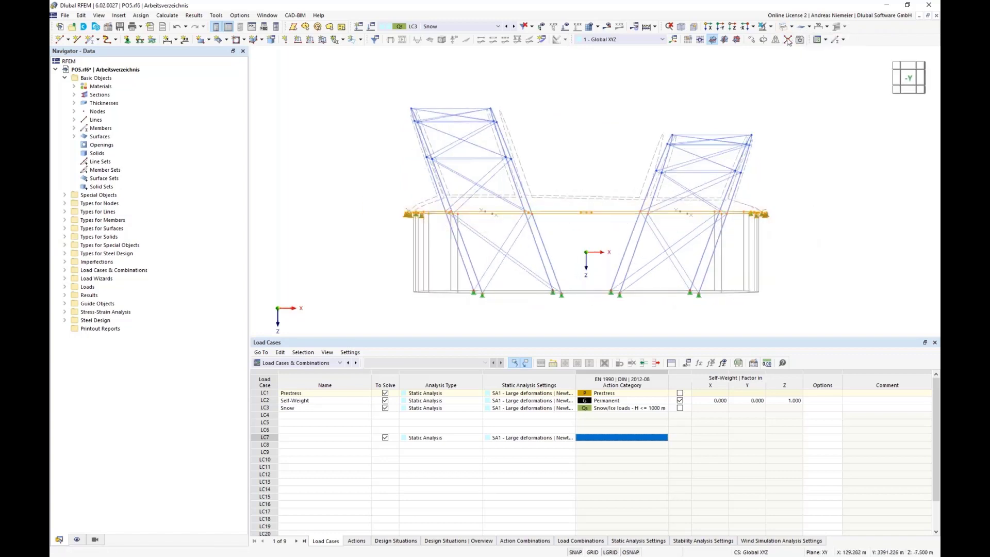
left_click(770, 26)
left_click(773, 38)
left_click(775, 39)
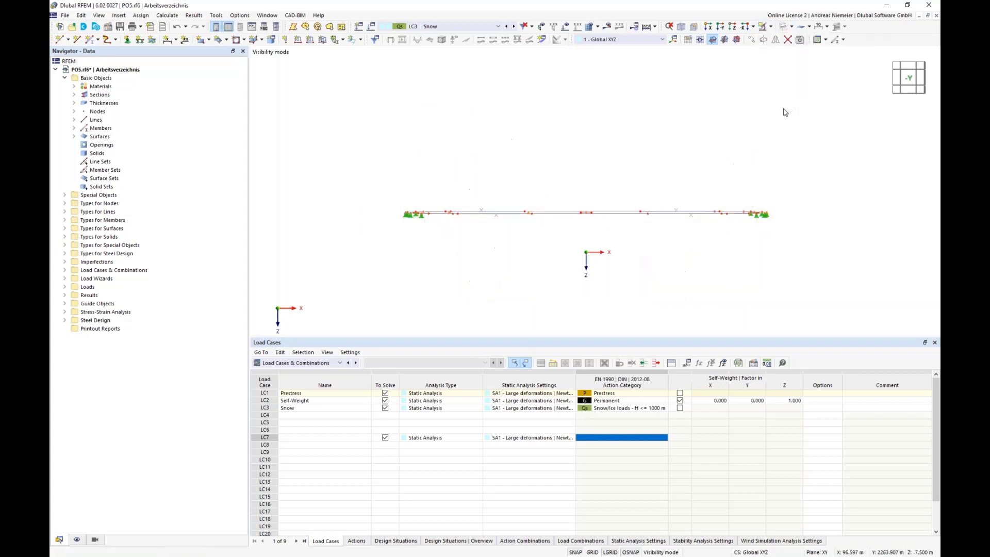
Select all the polylines forming the closed inner ring in plan, working around both curved sides, the straight edges and chamfered corners
left_click(744, 30)
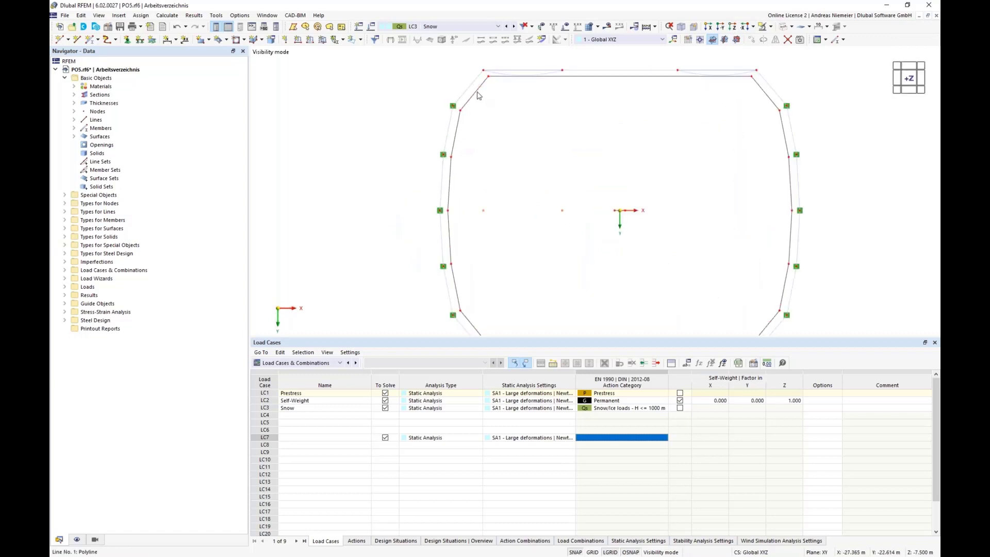
scroll(492, 83, "up", 2)
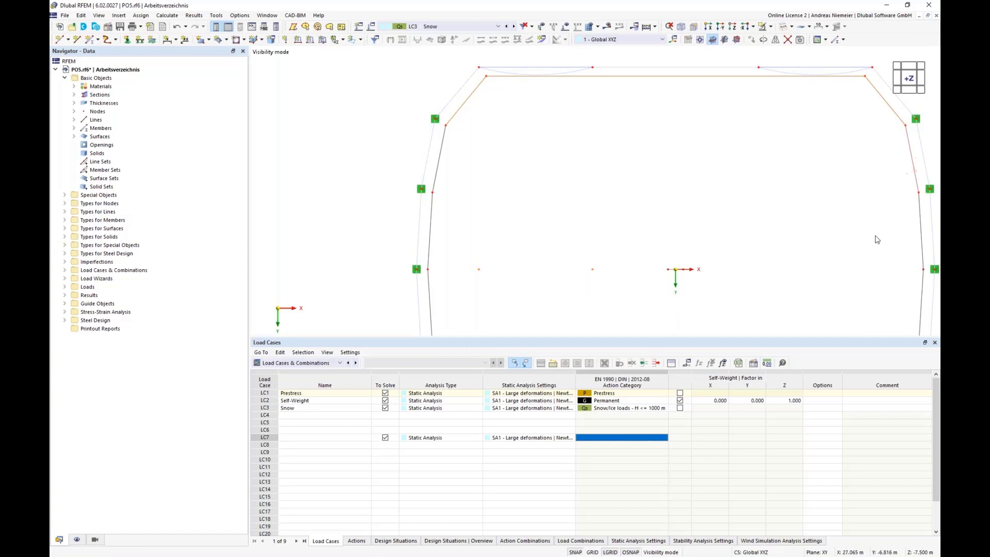
scroll(815, 217, "down", 3)
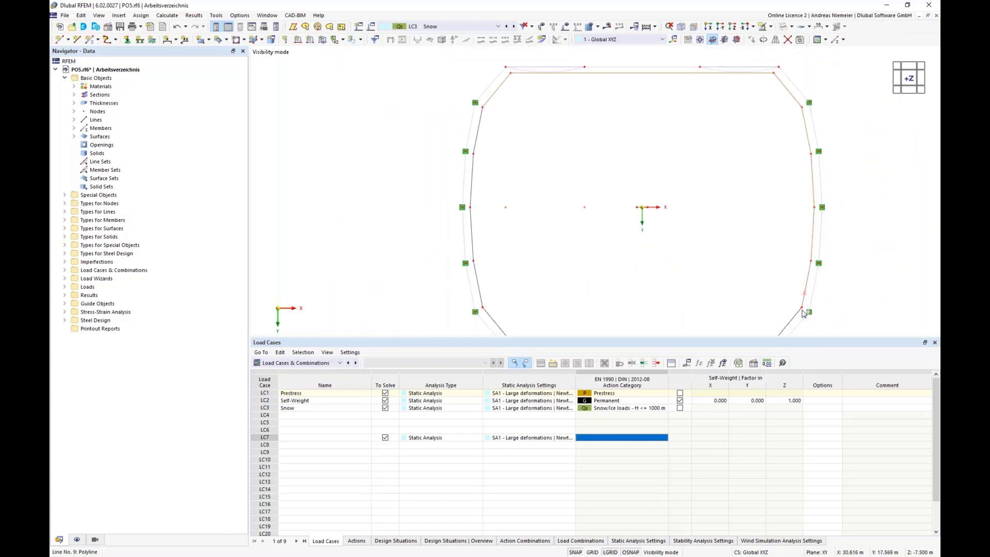
middle_click_drag(746, 263, 743, 150)
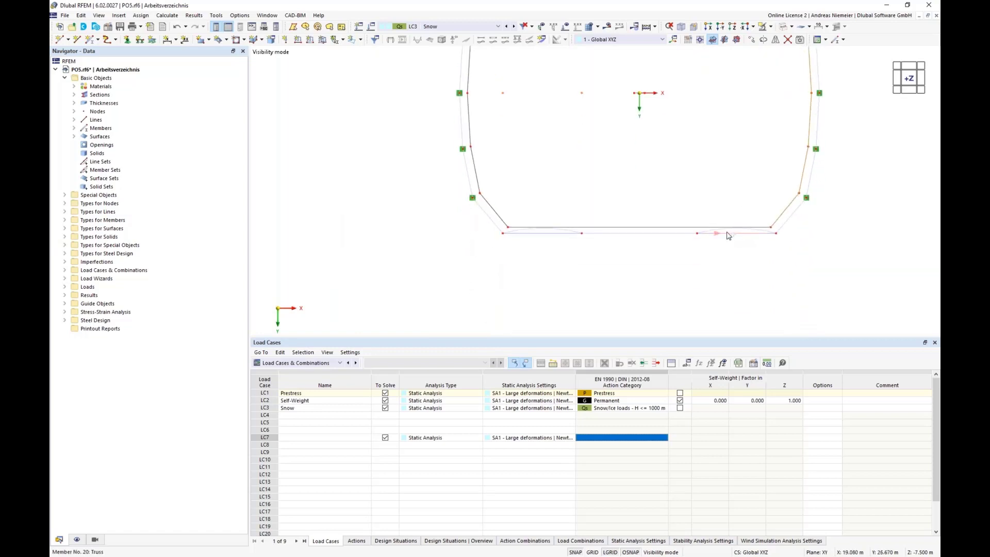
left_click(690, 230)
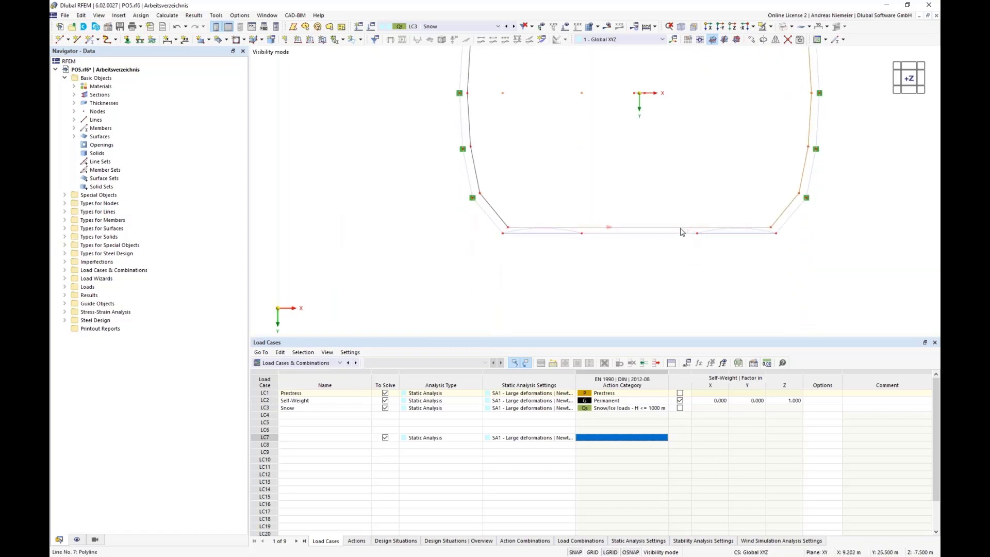
left_click(474, 173)
left_click(469, 124)
middle_click_drag(501, 112, 502, 194)
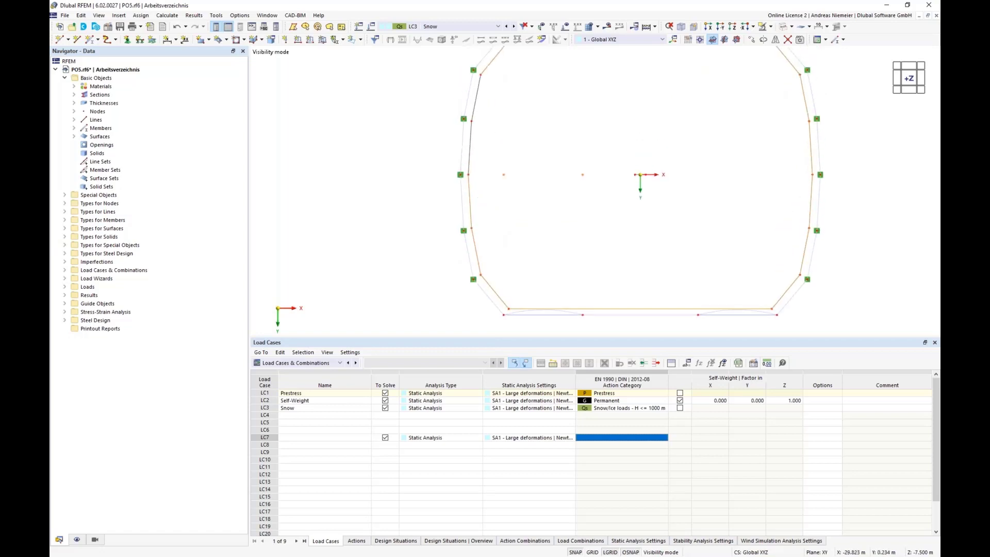
left_click(471, 121)
Start a one-step copy of the ring lines with the full model shown, picking a displacement vector of 15 m in Z down to the ground outline
left_click(752, 40)
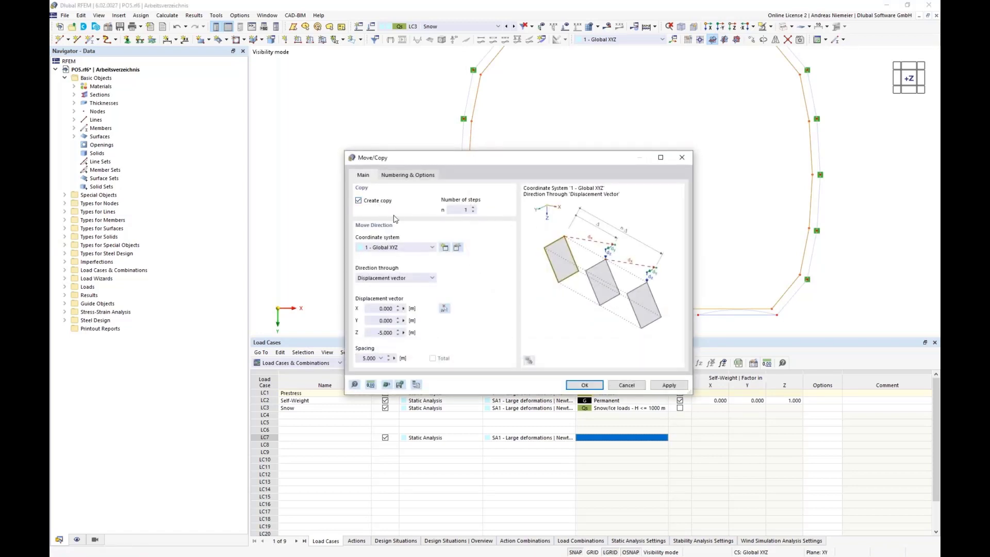
left_click(445, 308)
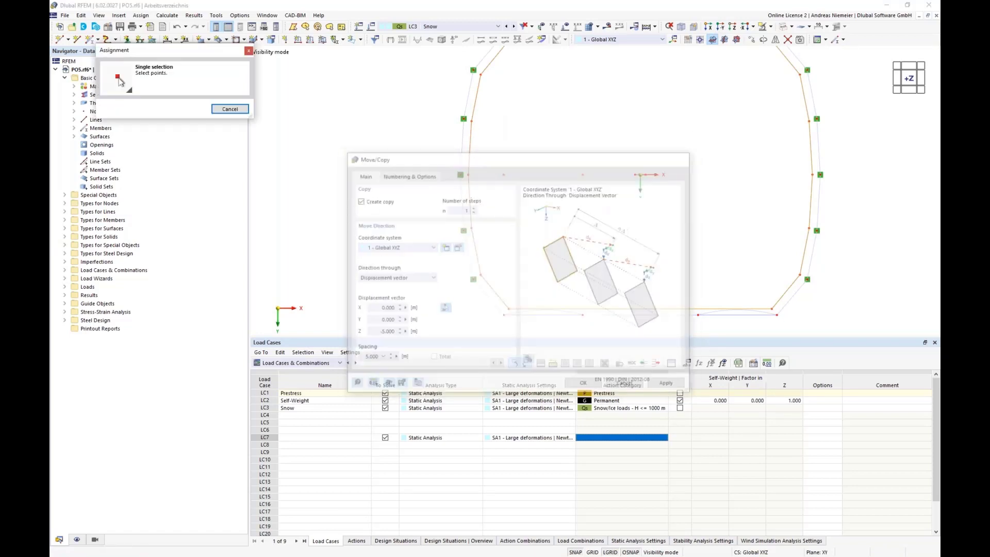
left_click(770, 26)
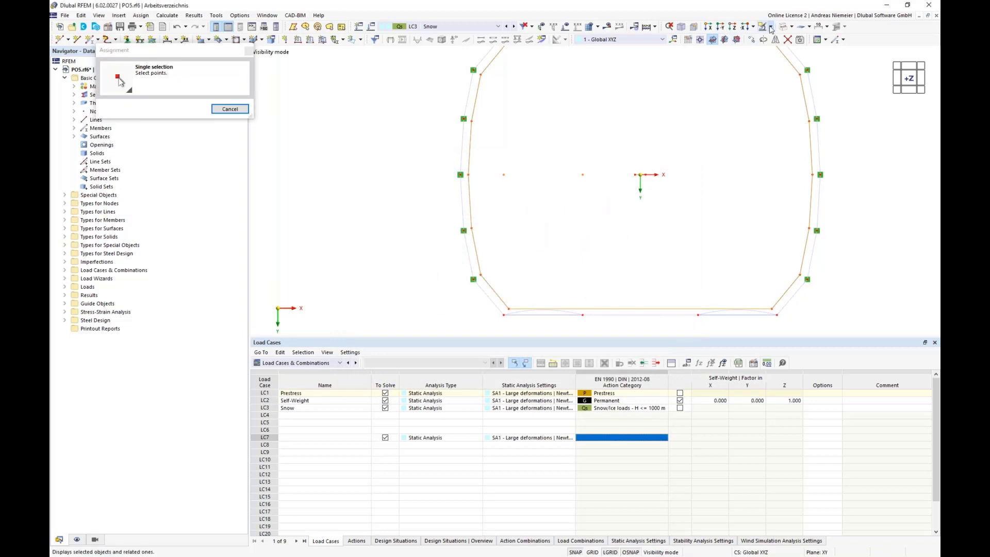
left_click(789, 88)
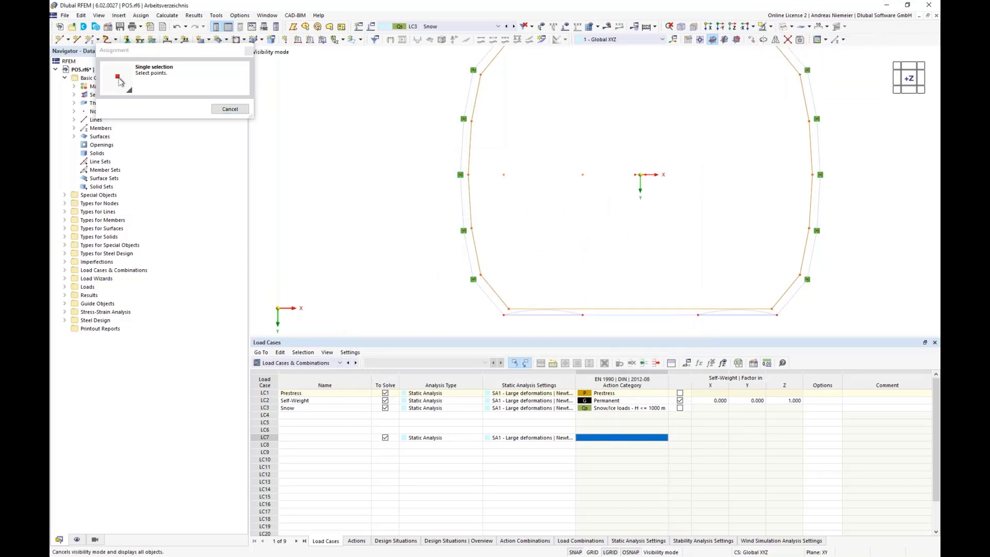
left_click(712, 39)
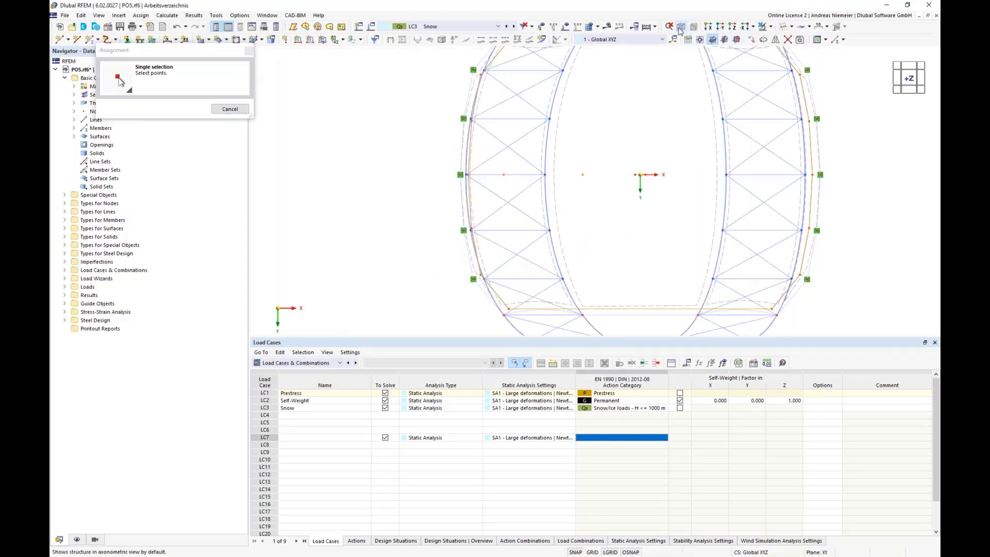
scroll(433, 191, "up", 3)
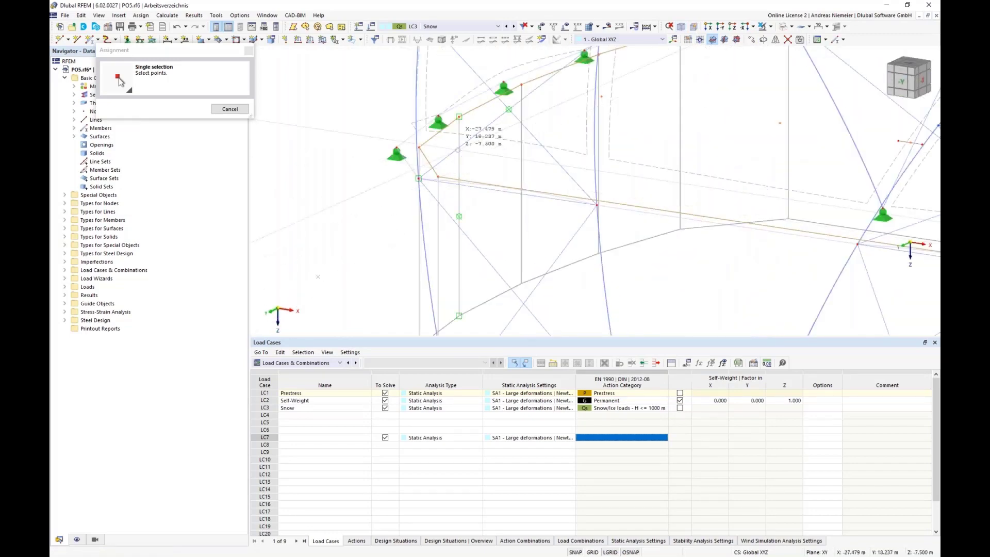
scroll(411, 56, "down", 1)
scroll(417, 247, "up", 2)
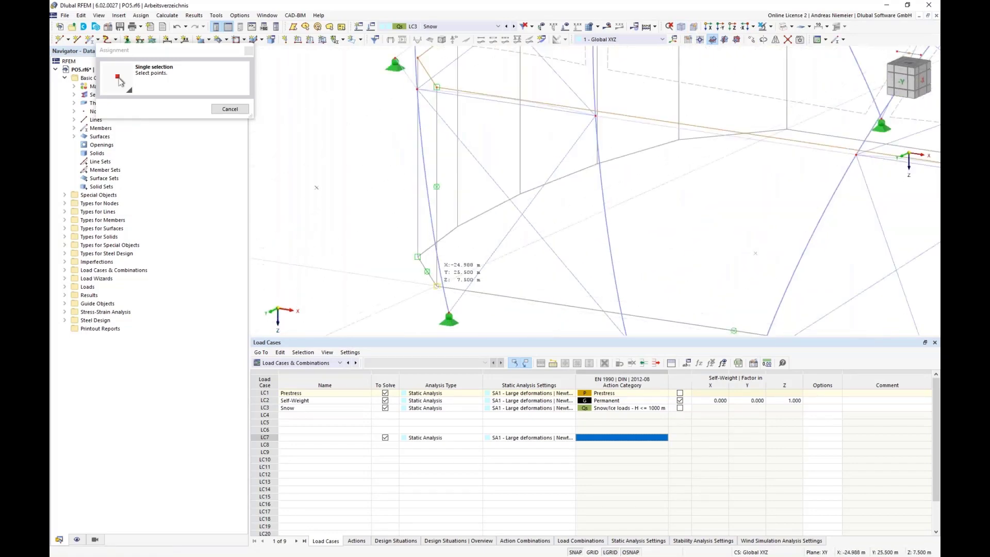
left_click(417, 258)
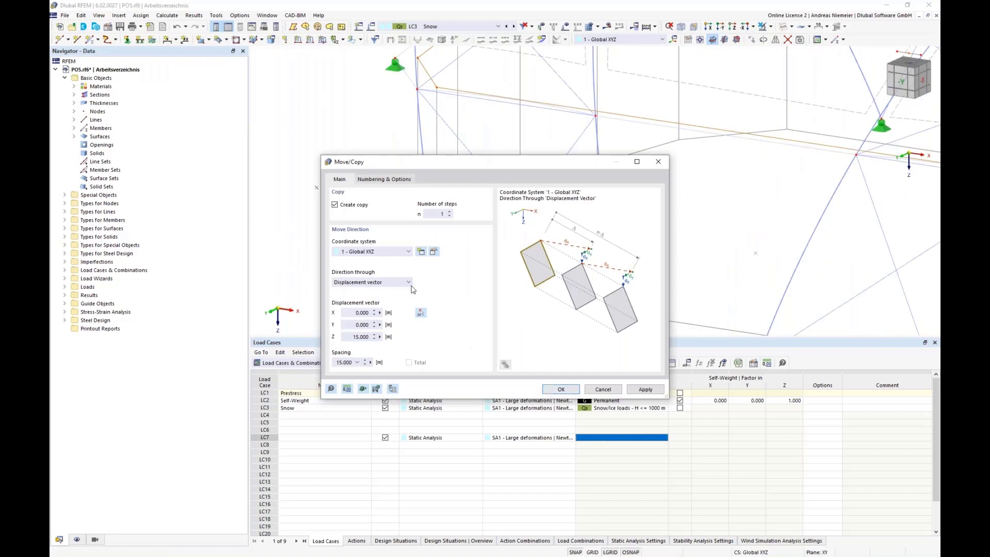
Enable step links that join the copied lines with surfaces, define the template surface with Rigid stiffness, and carry out the copy
left_click(384, 179)
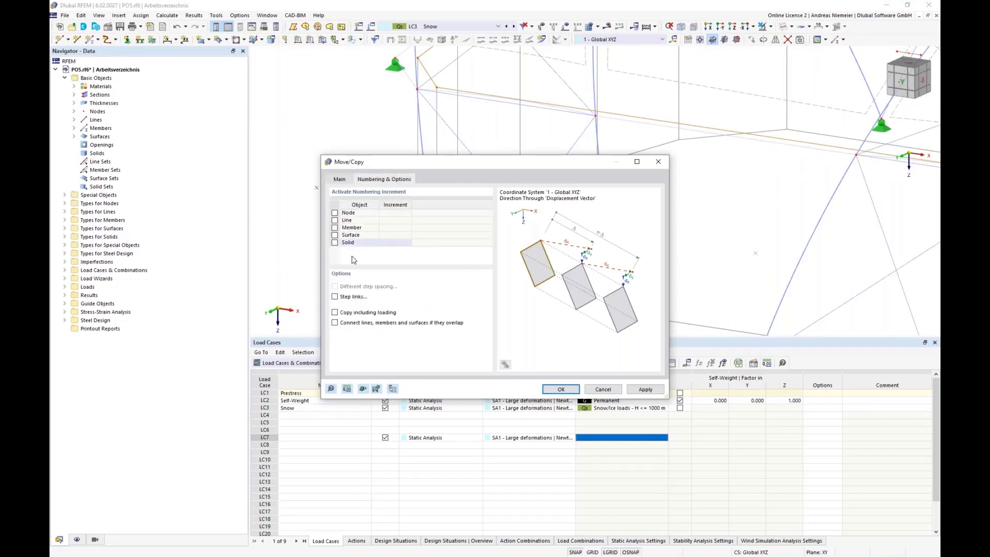
left_click(334, 297)
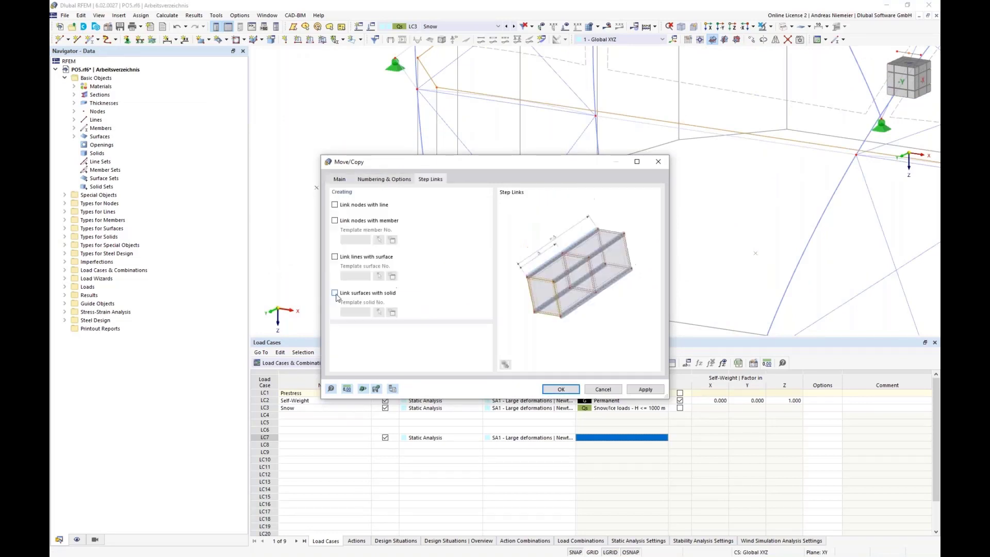
left_click(335, 257)
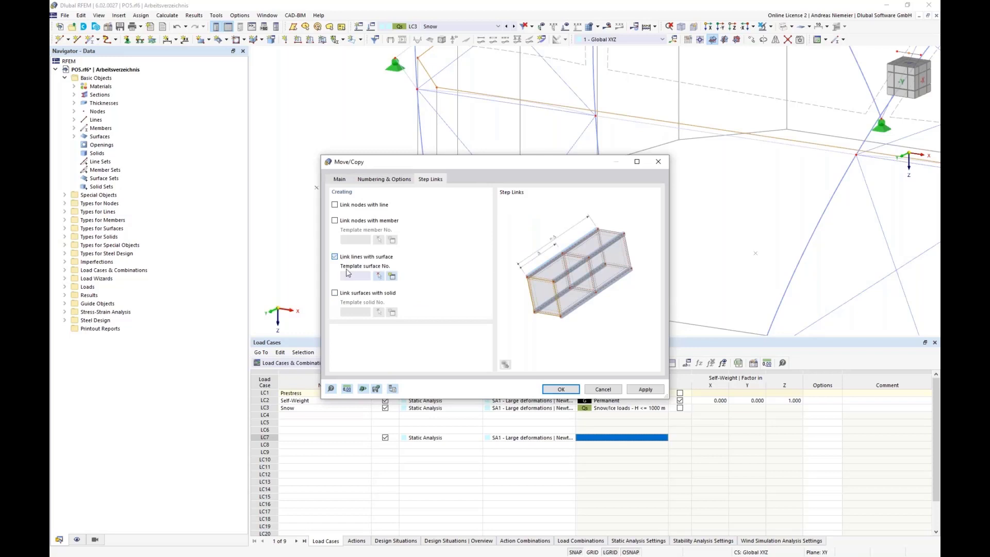
left_click(392, 277)
left_click(392, 276)
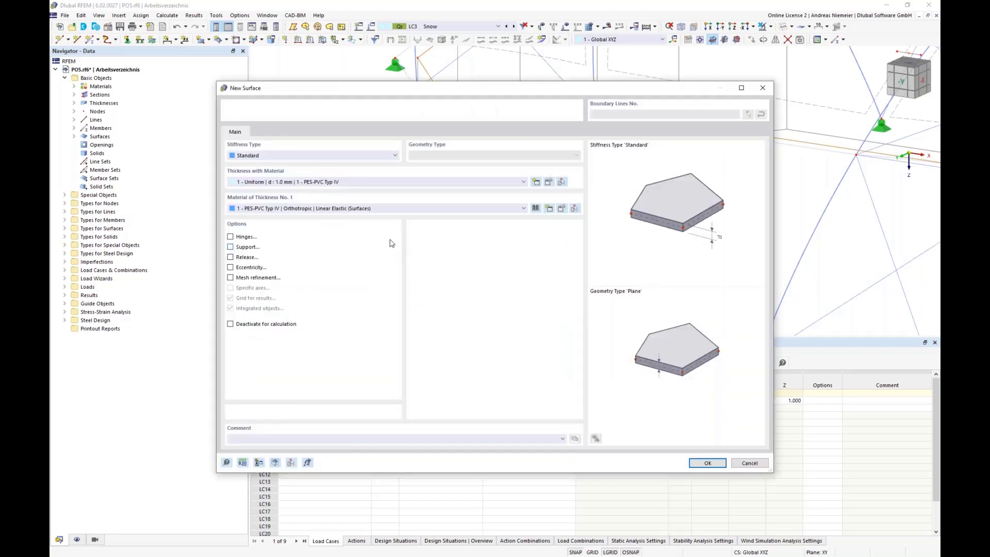
left_click(282, 156)
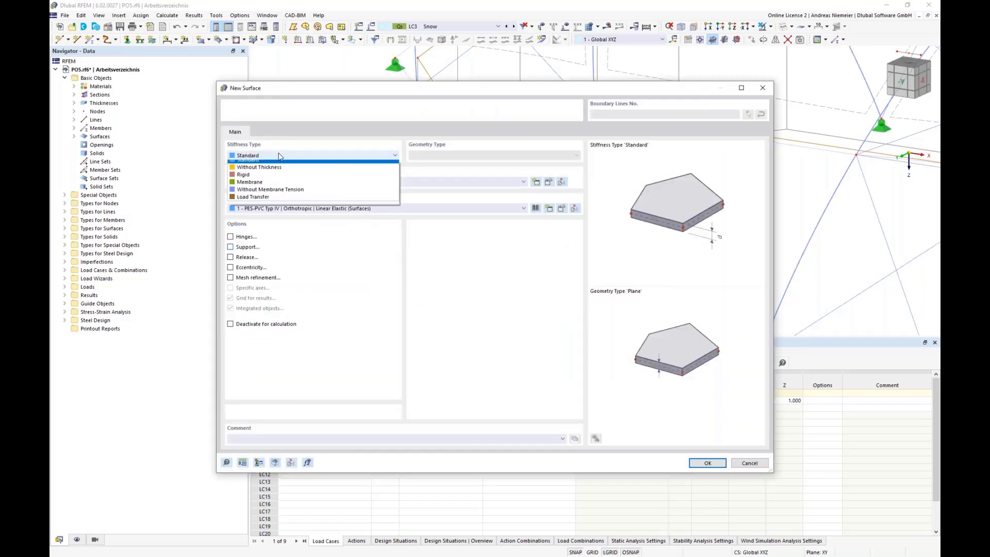
left_click(259, 179)
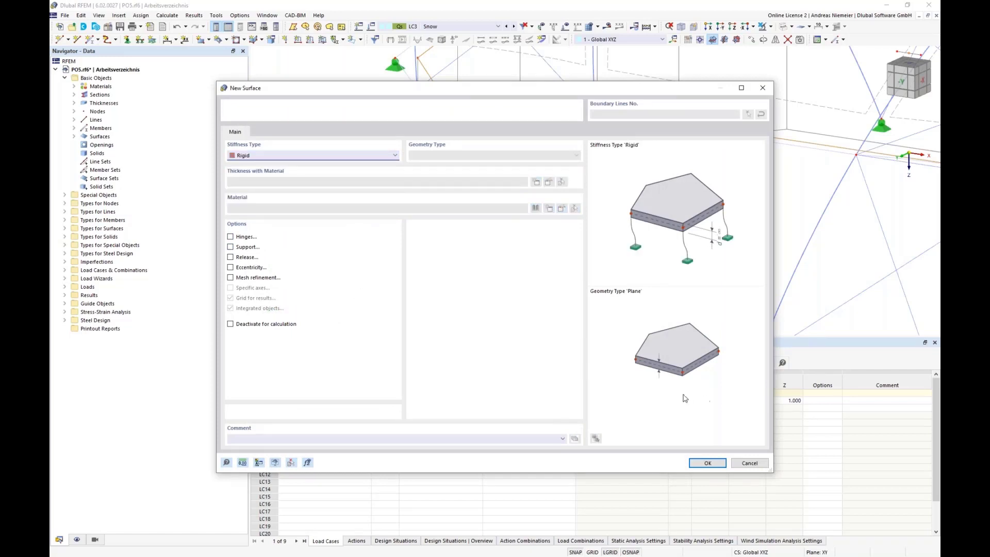
left_click(702, 463)
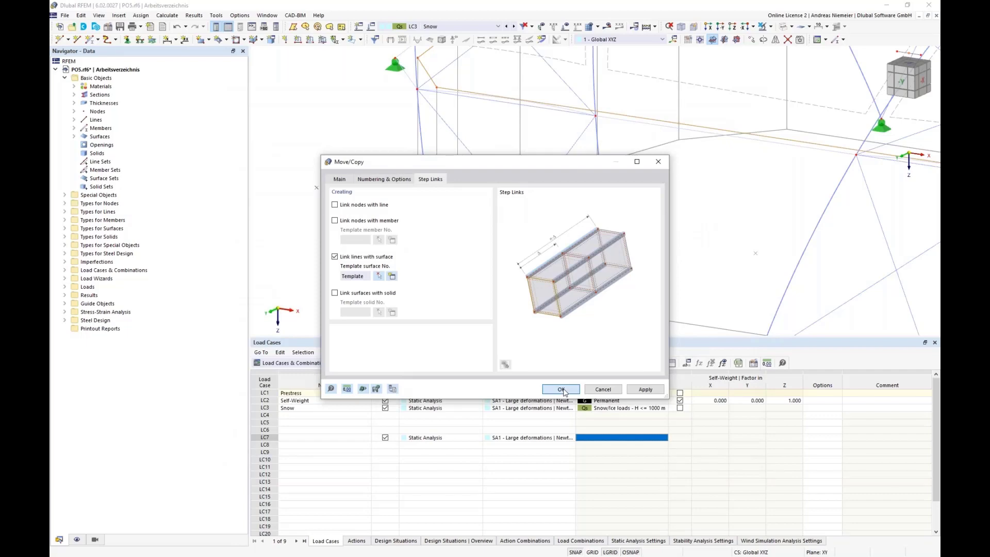
left_click(561, 390)
left_click(539, 325)
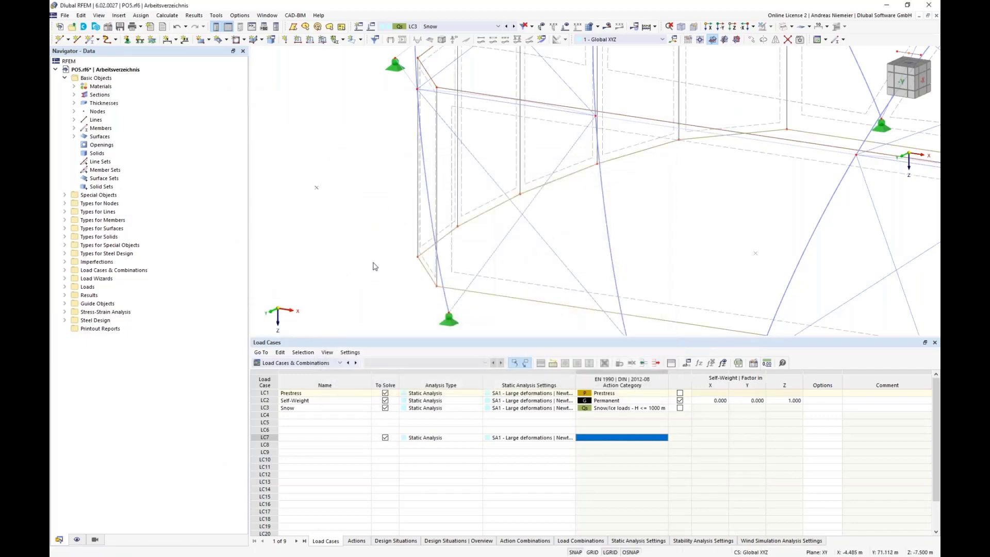
Render the model as a solid and assign the Hinged line support to all bottom edges of the rigid walls from the end view
left_click(784, 27)
scroll(380, 193, "down", 1)
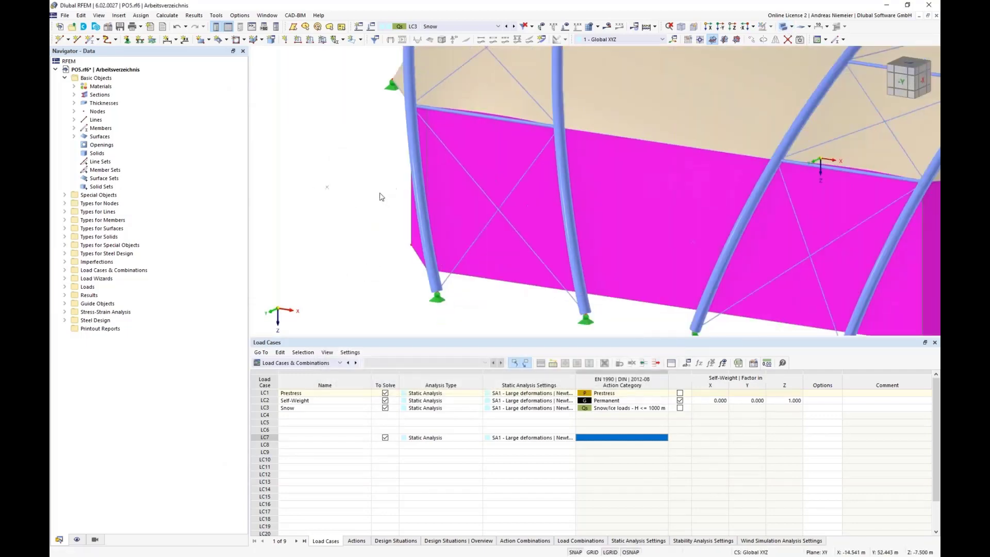
scroll(380, 197, "down", 5)
middle_click_drag(351, 263, 548, 288, "ctrl")
scroll(549, 287, "up", 3)
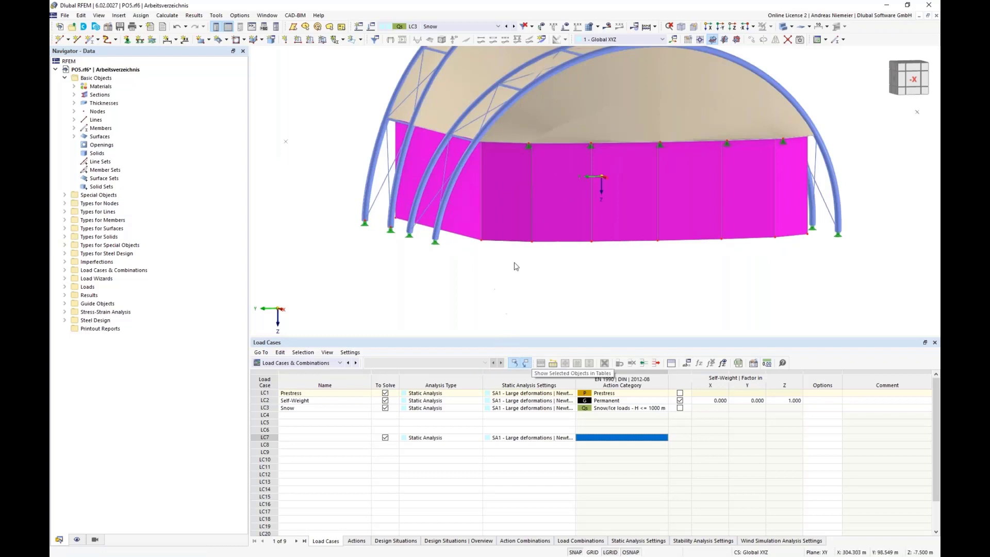
middle_click_drag(590, 272, 555, 265, "ctrl")
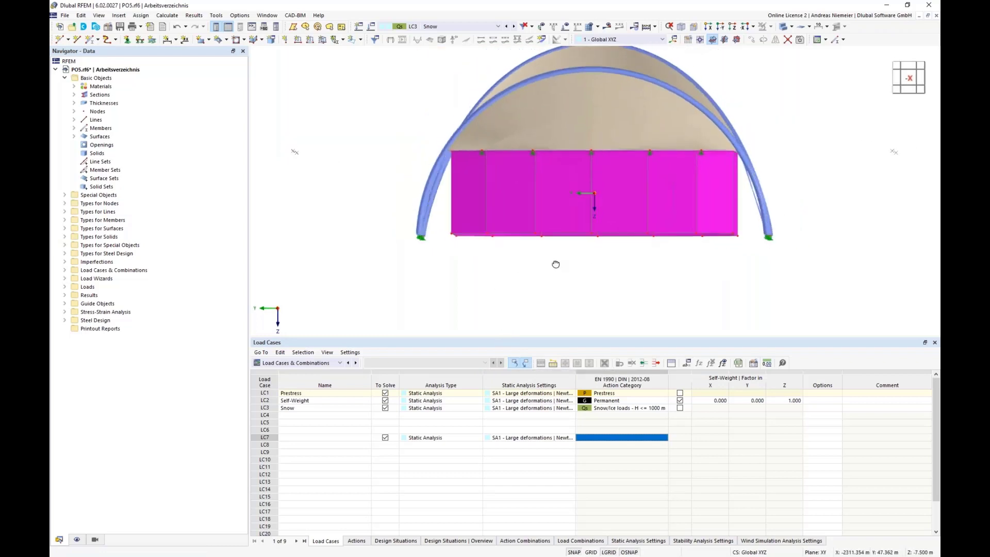
left_click(140, 39)
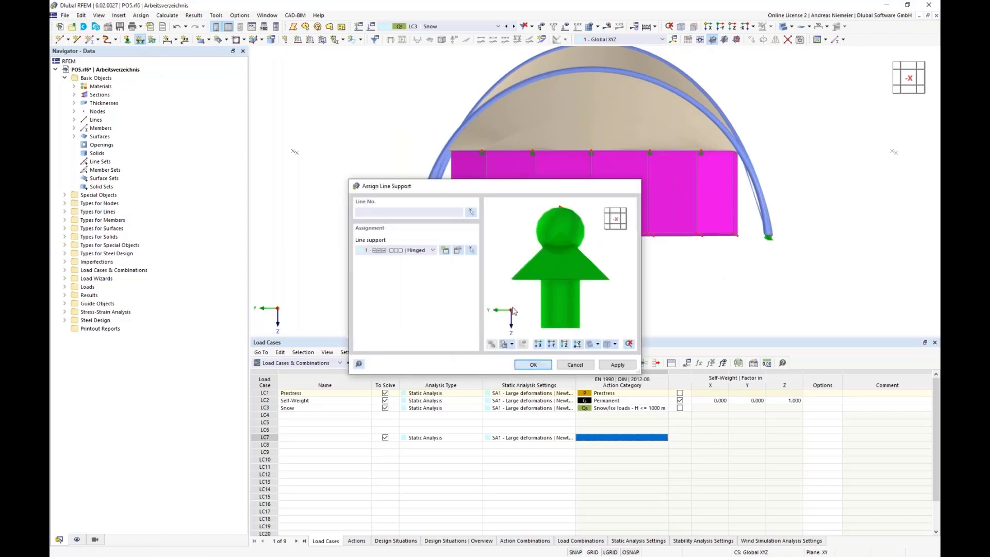
left_click(534, 365)
left_click_drag(438, 222, 740, 255)
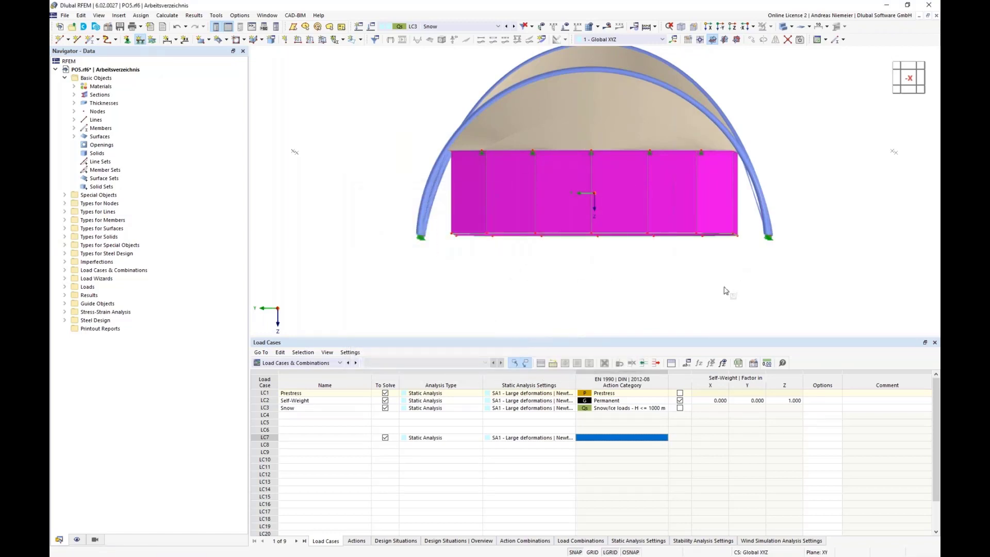
Turn on the display of types for lines so the line supports are drawn in the model
left_click(77, 540)
left_click(73, 178)
left_click(73, 179)
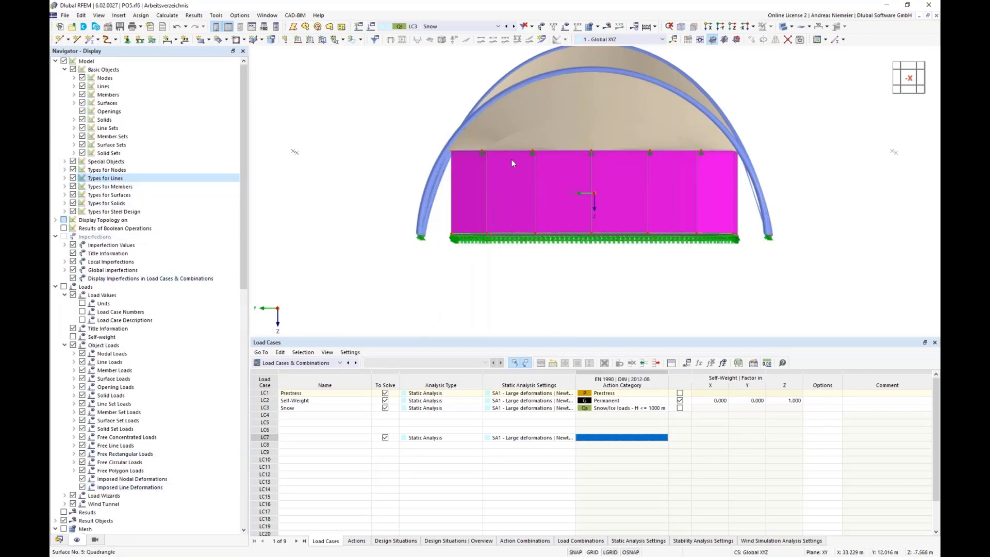
Select the horizontal ring with its nodal supports along the top of the walls and show only those objects
middle_click_drag(511, 159, 410, 163)
scroll(412, 155, "up", 2)
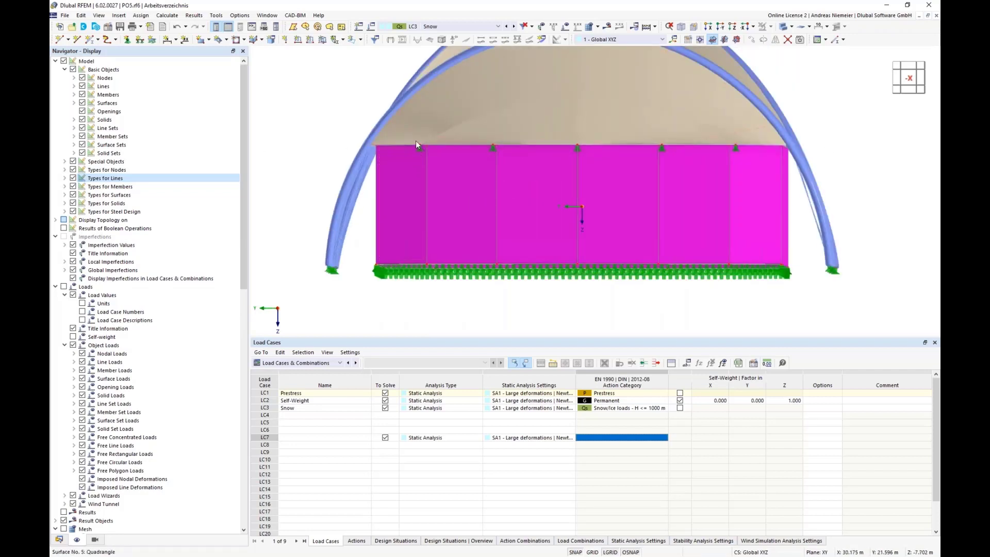
scroll(424, 202, "down", 1)
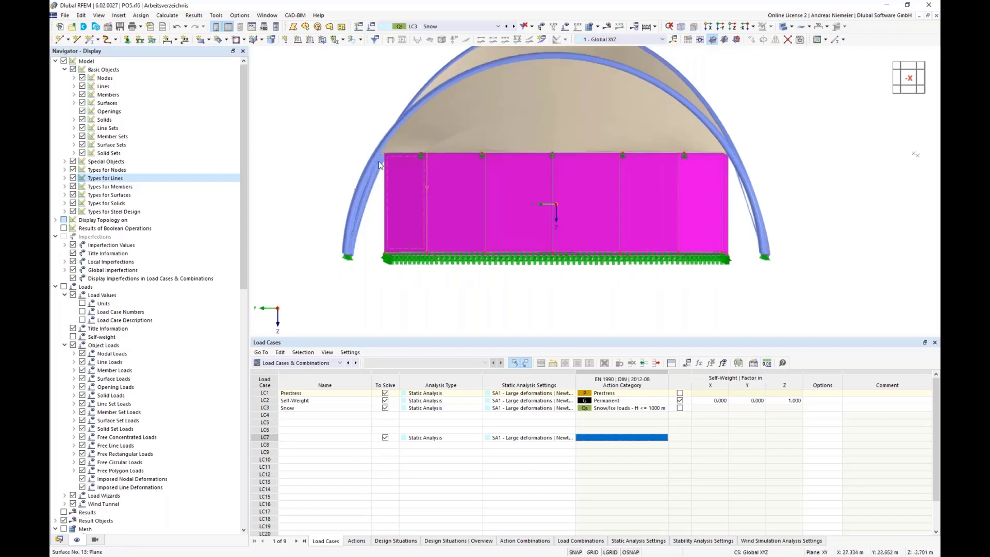
left_click_drag(360, 152, 735, 164)
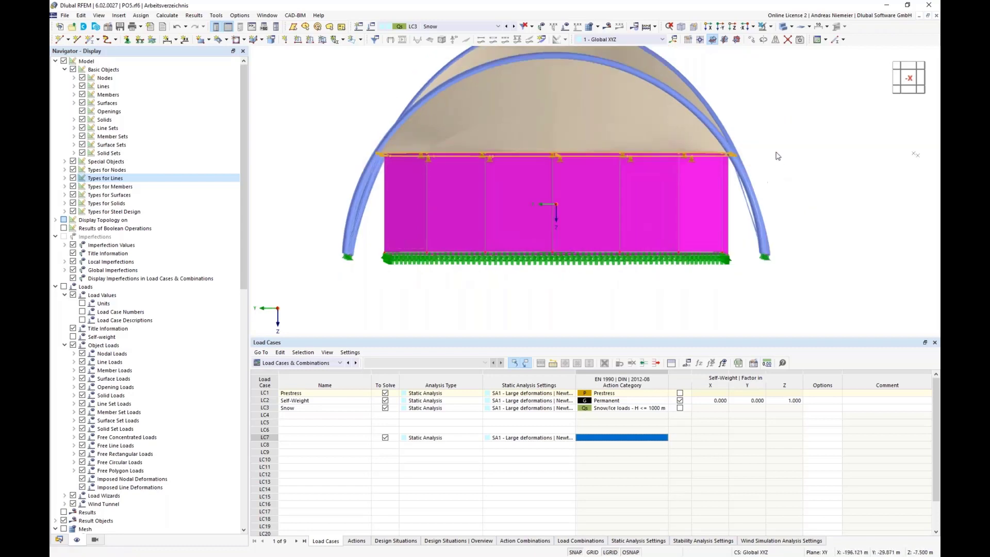
left_click(771, 26)
left_click(804, 40)
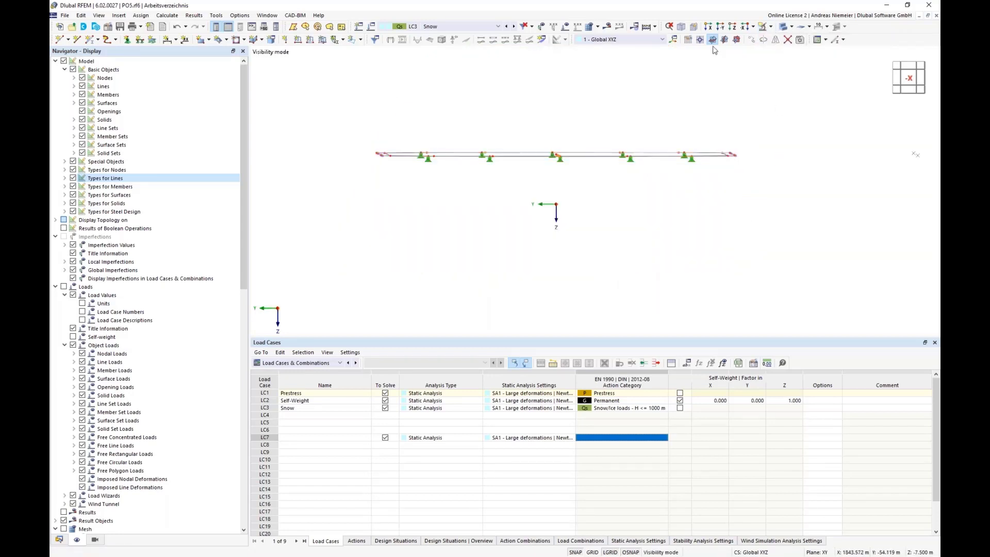
Delete the nodal support assignment from the outer ring nodes at both curved ends, selecting them in the plan view
left_click(736, 40)
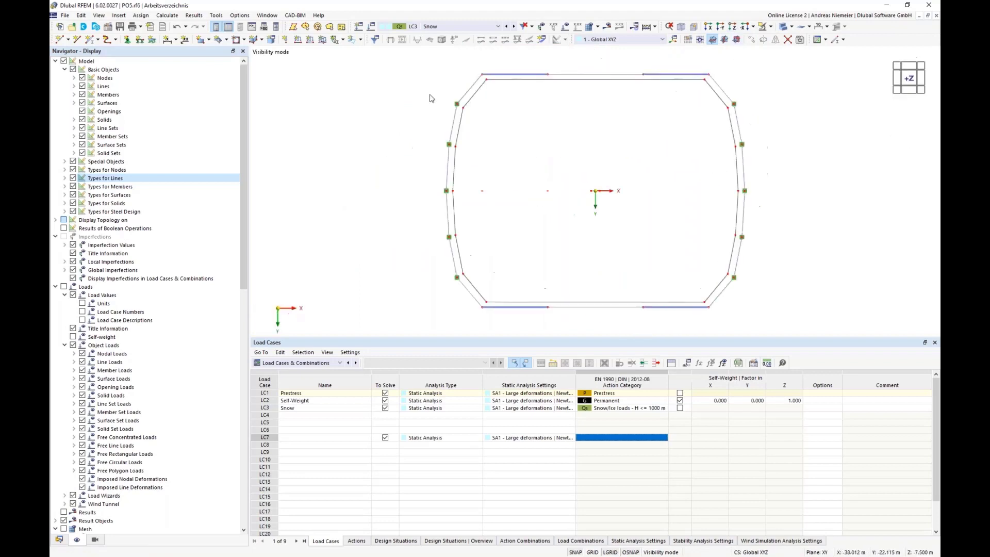
left_click_drag(428, 93, 792, 283)
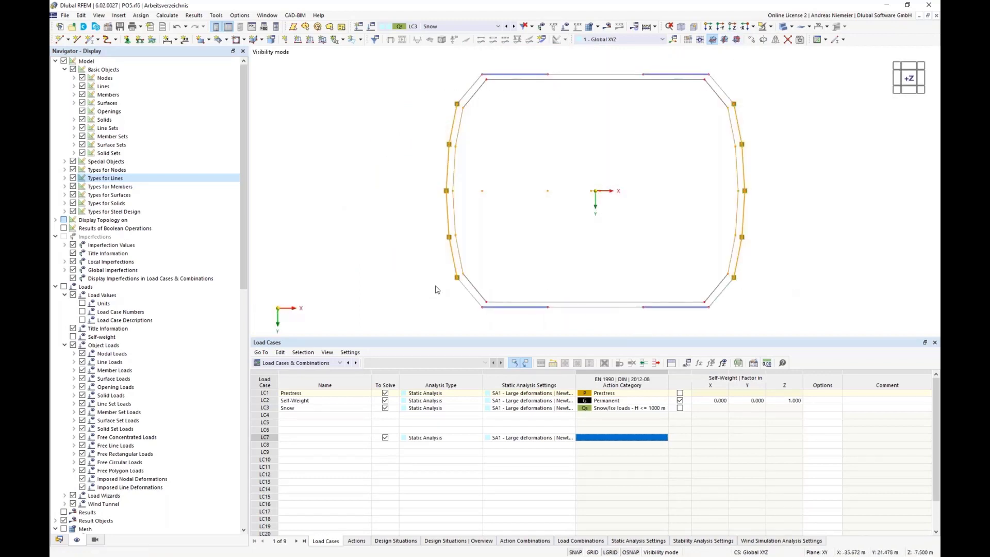
right_click(458, 281)
mouse_move(505, 24)
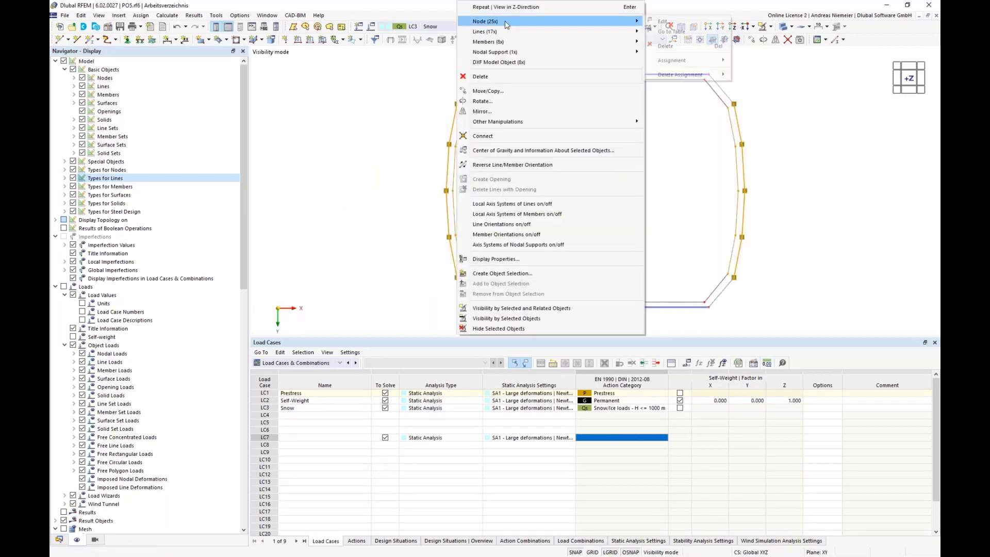
mouse_move(509, 53)
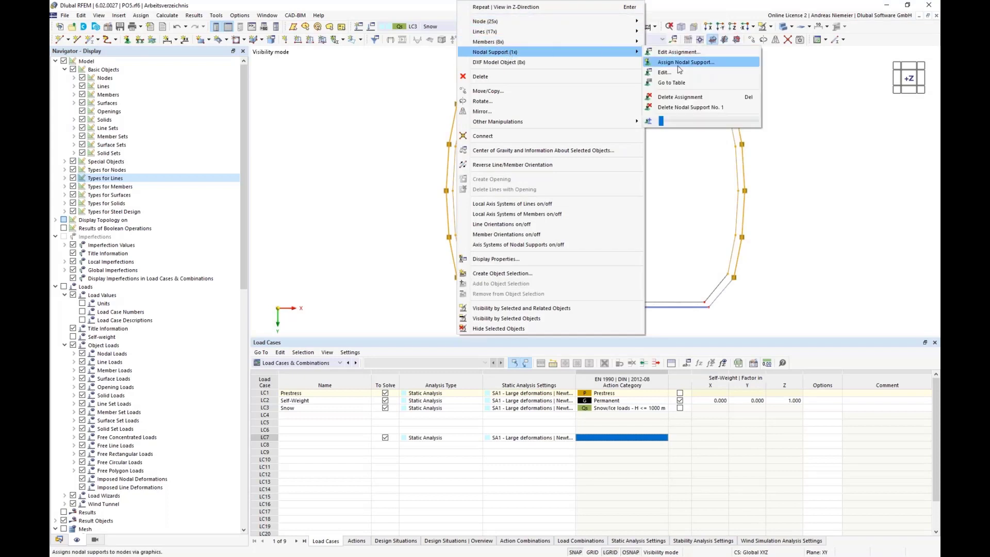
left_click(686, 97)
left_click(590, 211)
Define a single member of type Rigid and connect the outer and inner ring nodes at the two negative-Y positions of the negative-X end
scroll(453, 88, "up", 3)
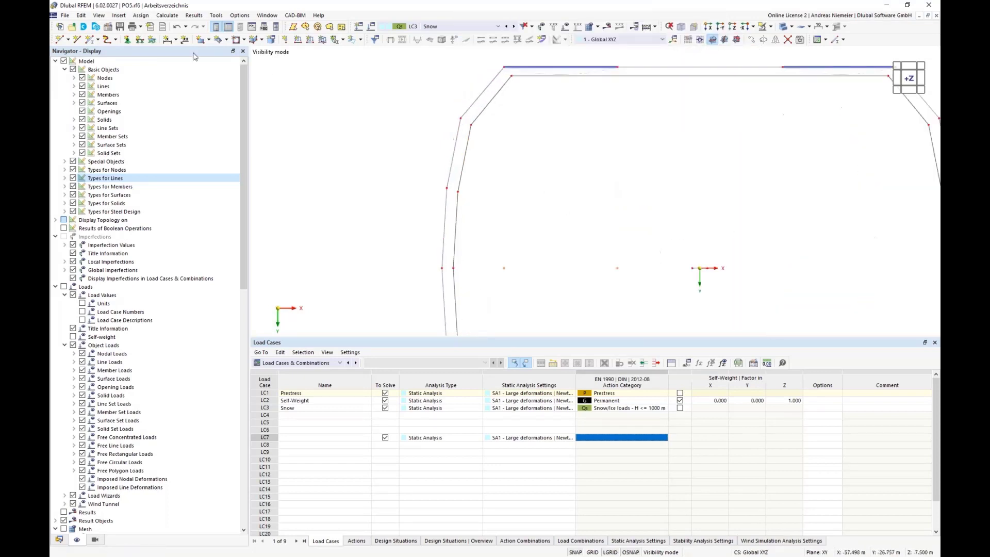
left_click(92, 41)
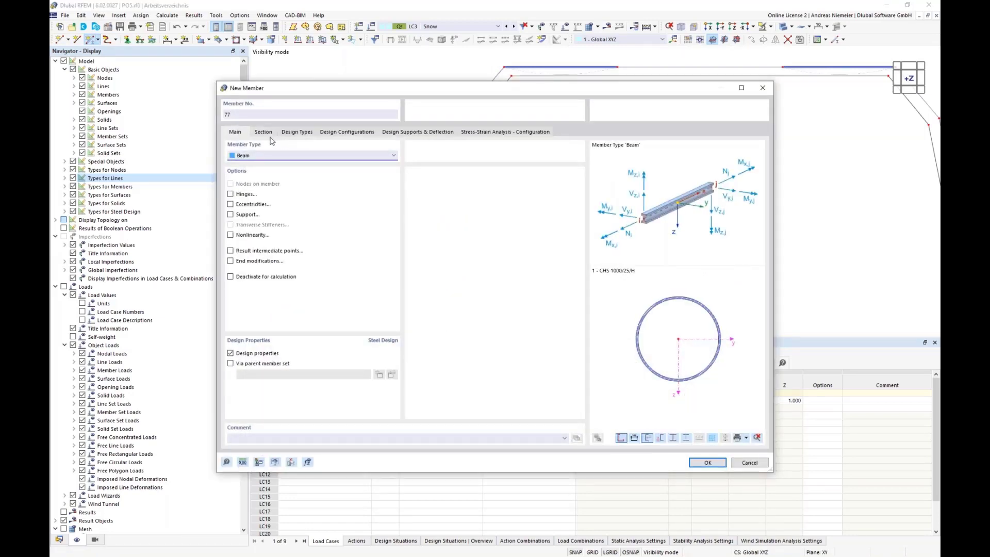
left_click(262, 155)
left_click(262, 171)
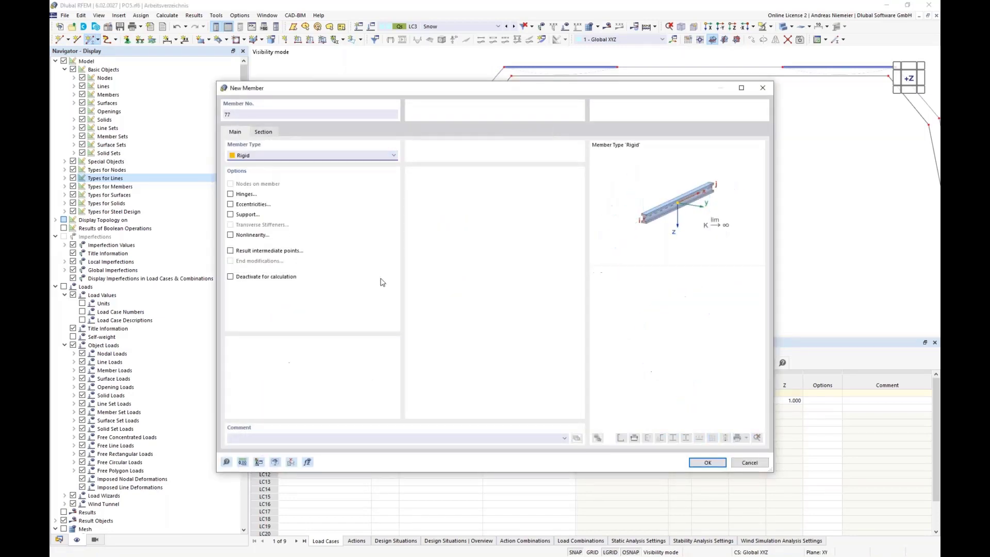
left_click(707, 463)
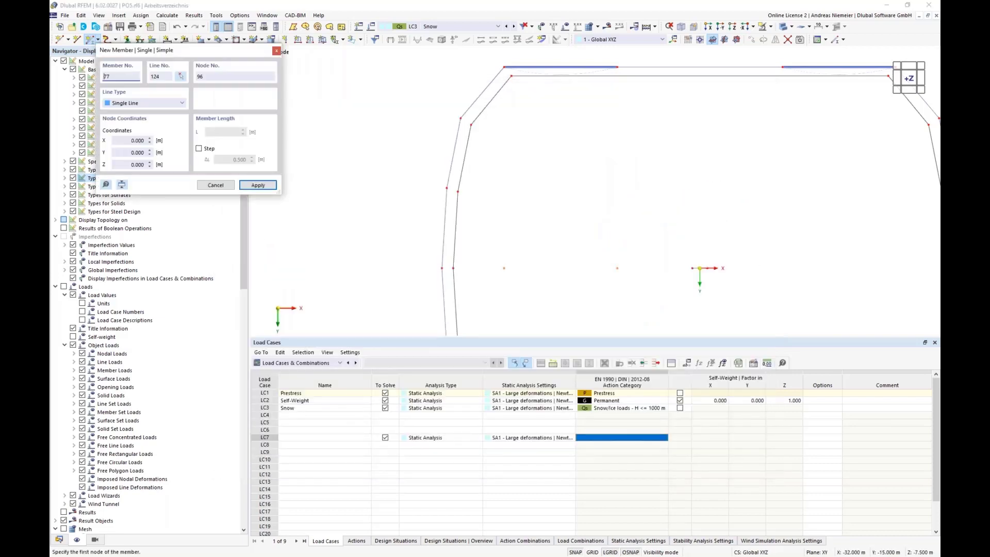
scroll(475, 118, "up", 1)
left_click(457, 120)
left_click(479, 133)
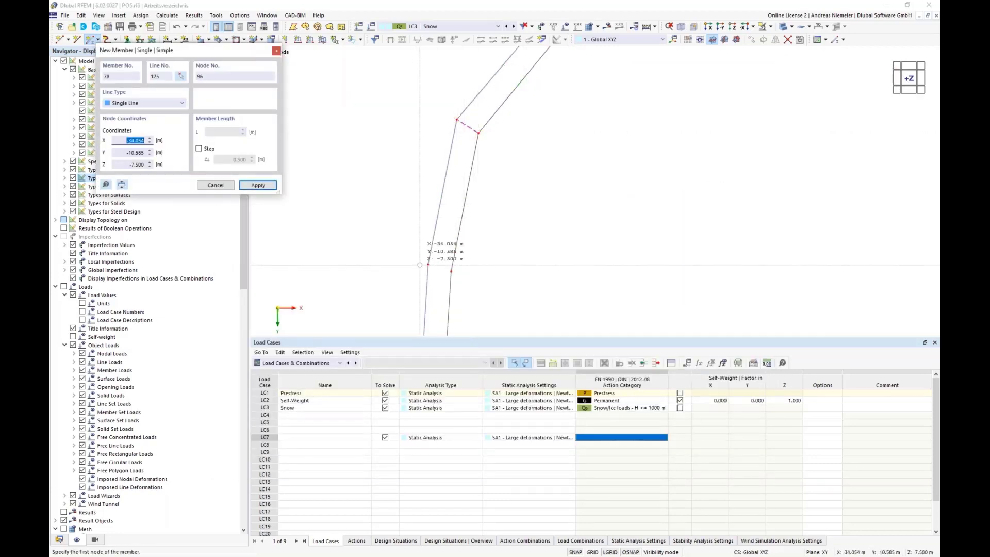
left_click(428, 264)
left_click(451, 272)
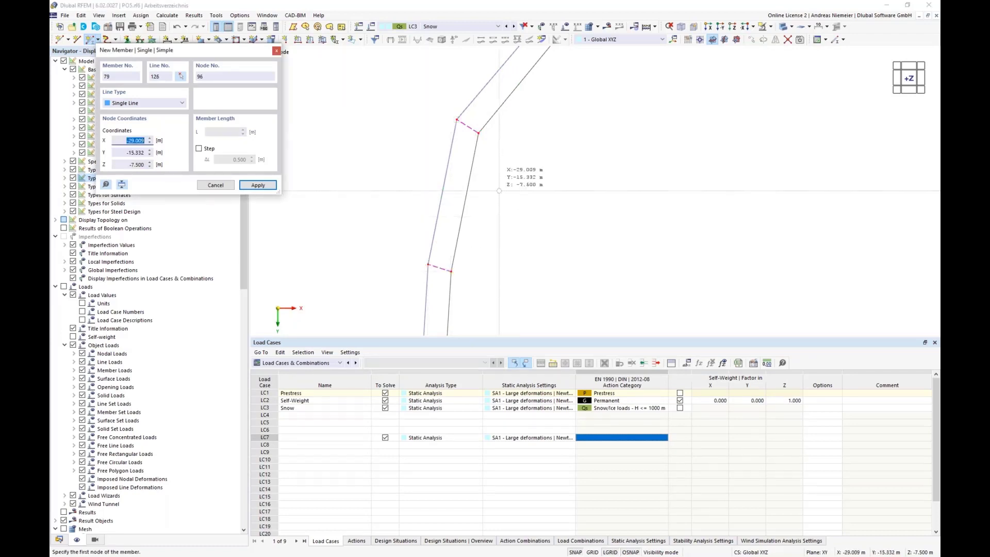
Connect the outer and inner ring nodes at Y = 0 of the negative-X end with a rigid member
scroll(496, 189, "down", 4)
scroll(465, 285, "up", 4)
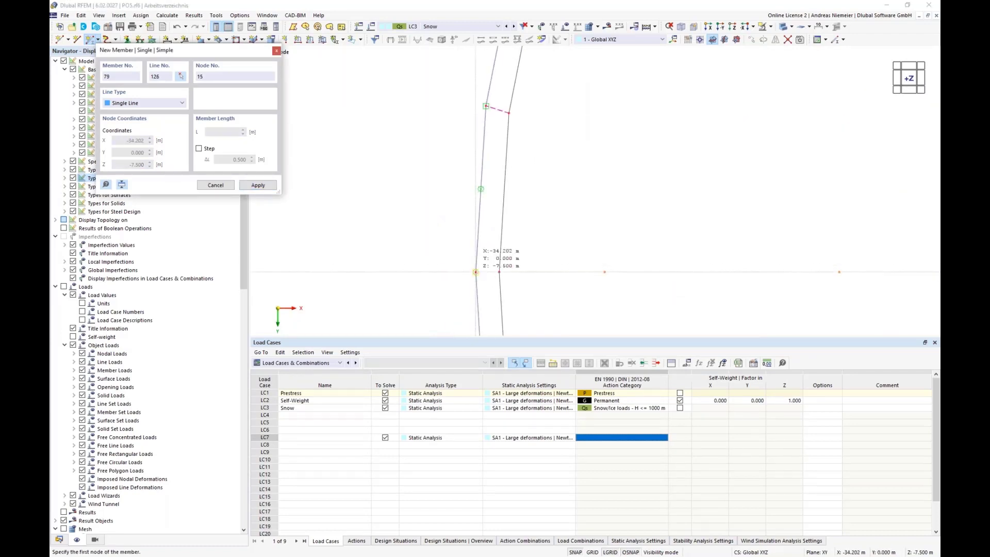
left_click(475, 272)
left_click(499, 272)
Add rigid members between the outer and inner ring nodes at the two positive-Y positions of the negative-X end
scroll(464, 163, "down", 5)
scroll(474, 266, "up", 1)
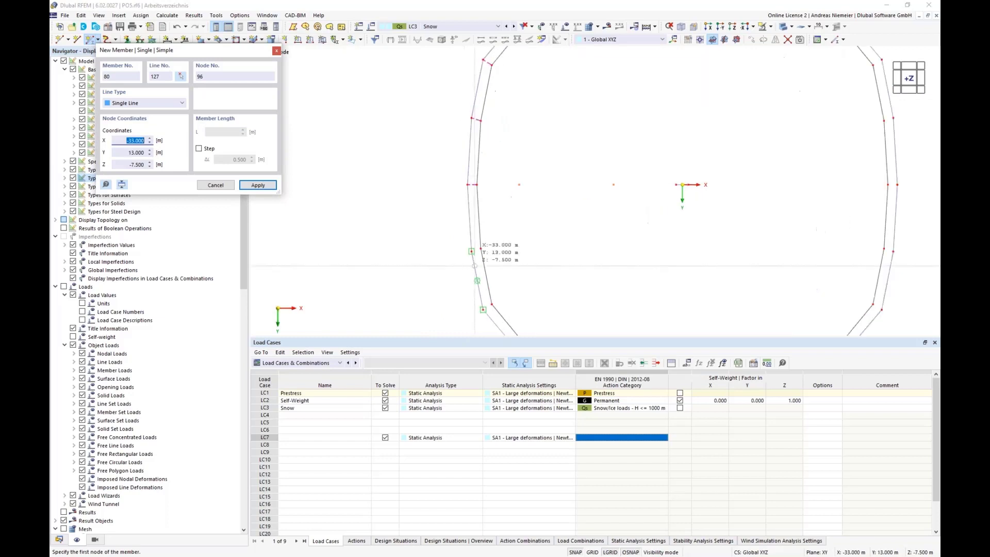
scroll(474, 265, "up", 3)
left_click(468, 236)
scroll(491, 222, "up", 3)
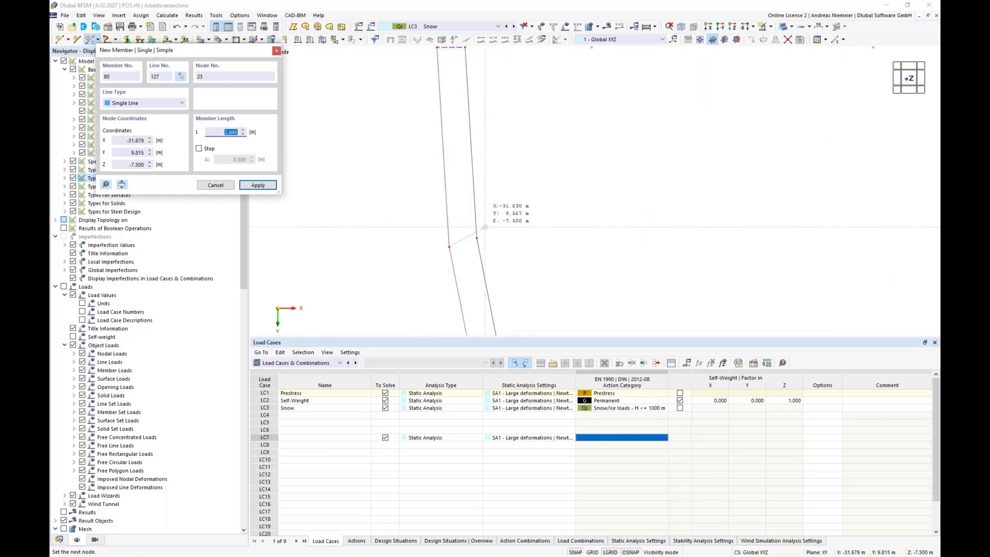
left_click(477, 238)
scroll(406, 120, "down", 3)
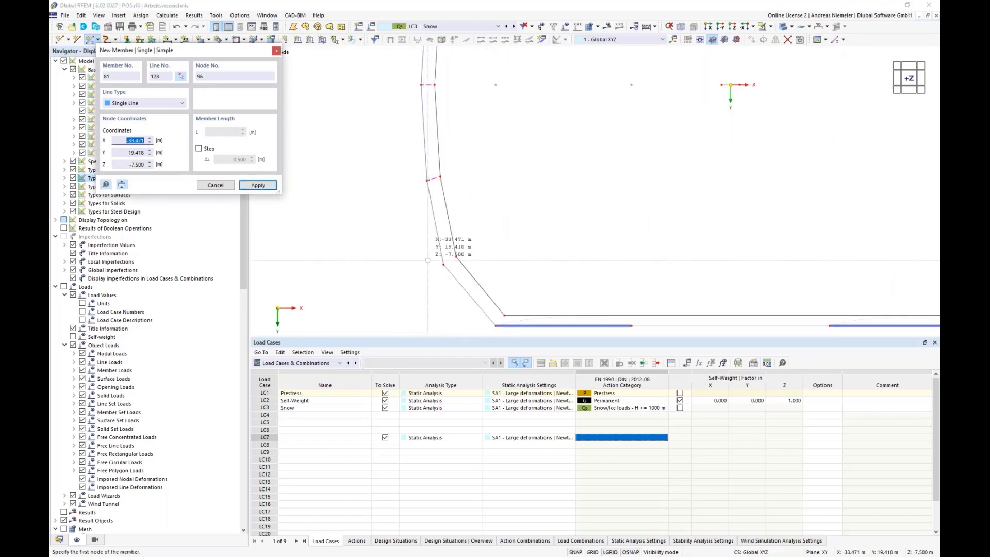
left_click(444, 265)
left_click(457, 257)
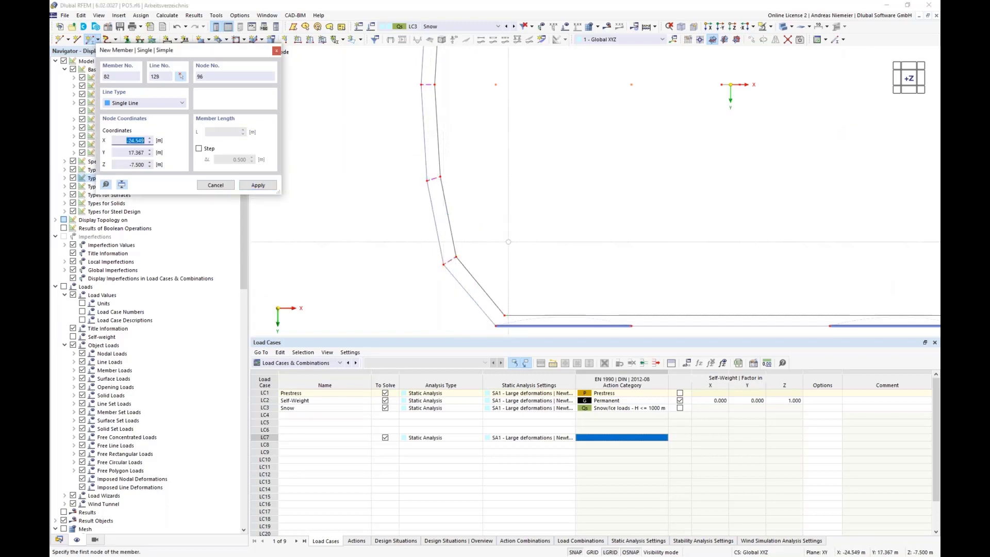
Add rigid members between the inner and outer ring nodes at the two negative-Y positions of the positive-X end
scroll(593, 165, "down", 5)
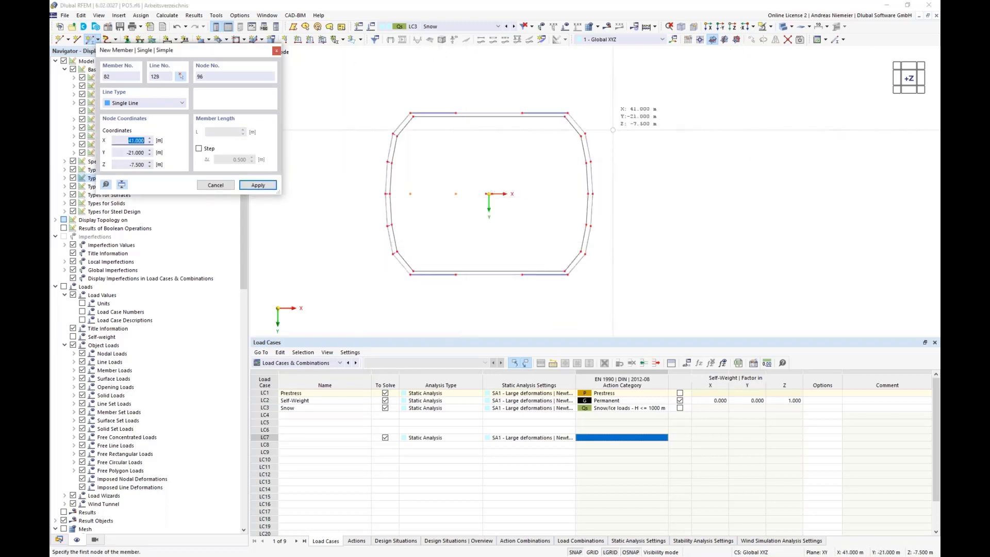
scroll(613, 130, "up", 4)
left_click(532, 180)
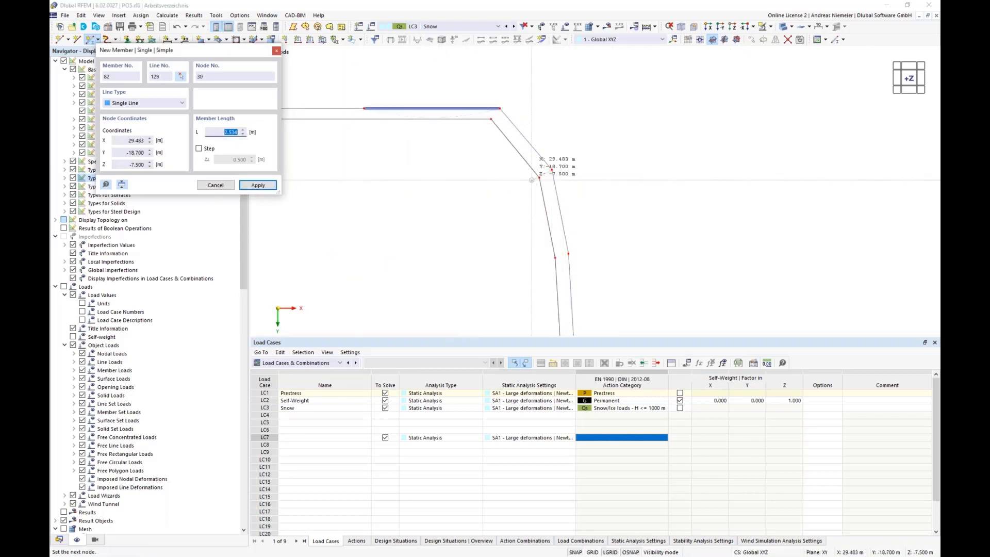
left_click(552, 169)
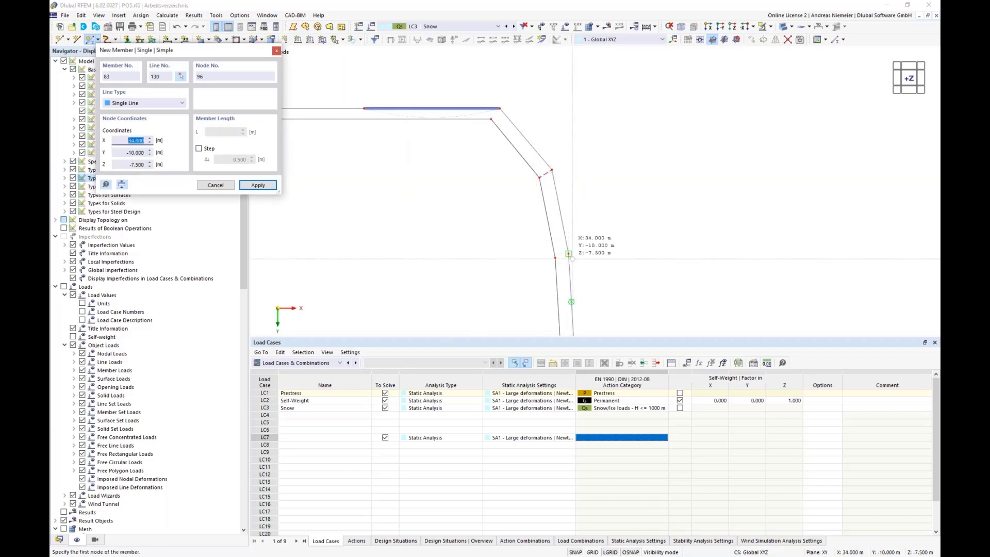
left_click(568, 253)
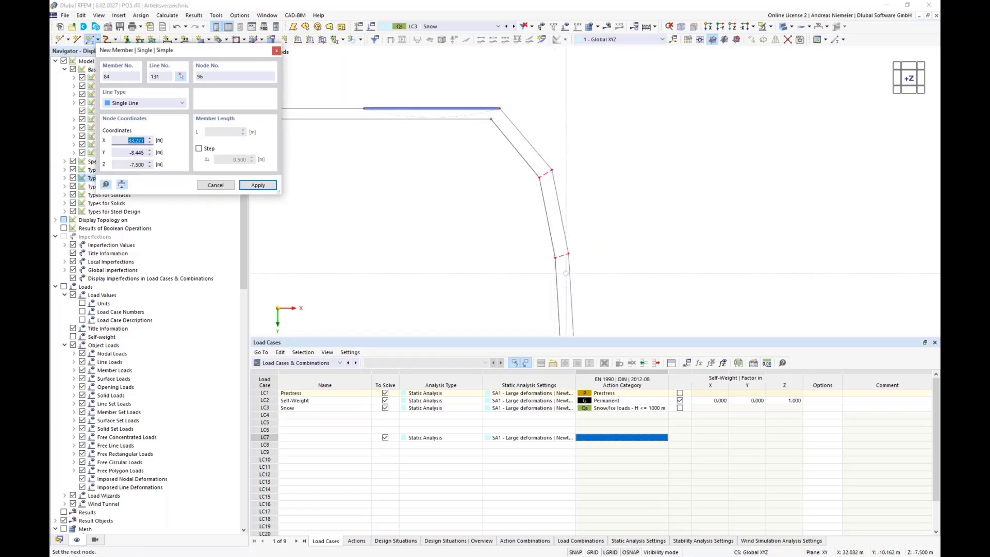
Connect the outer and inner ring nodes at Y = 0 of the positive-X end with a rigid member
scroll(561, 206, "down", 3)
scroll(564, 273, "up", 1)
left_click(568, 274)
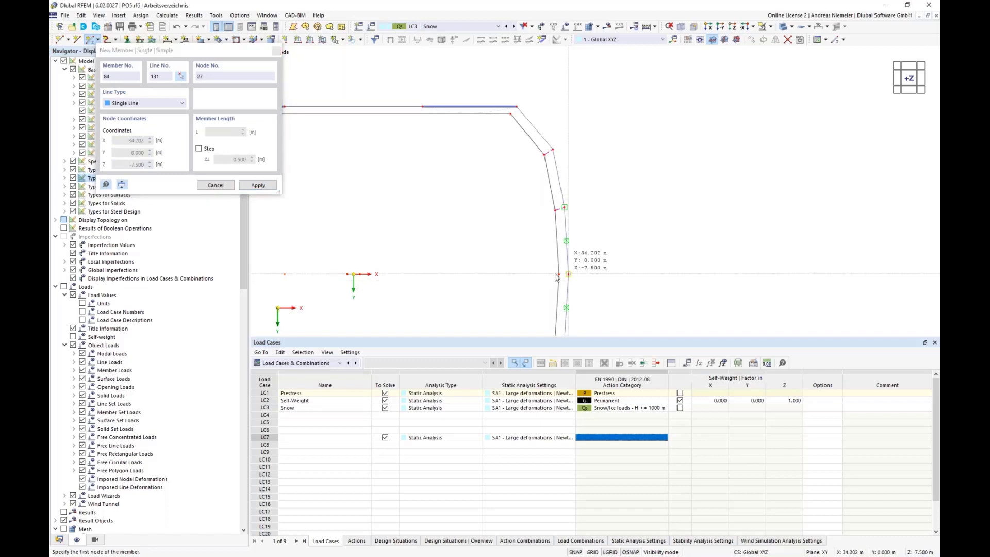
left_click(556, 277)
Add rigid members at the two positive-Y positions of the positive-X end and finish placing members
scroll(524, 205, "down", 2)
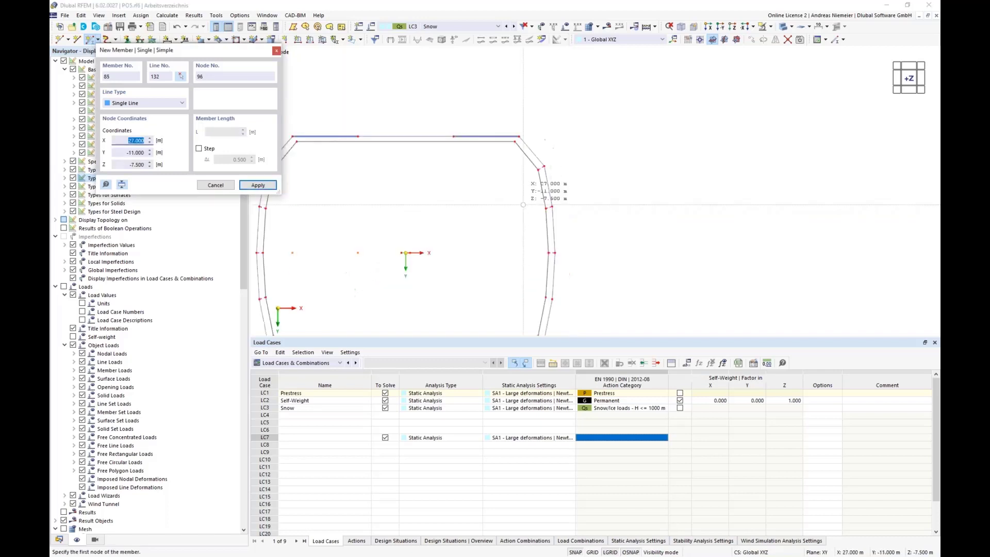
scroll(523, 205, "down", 2)
scroll(551, 241, "up", 5)
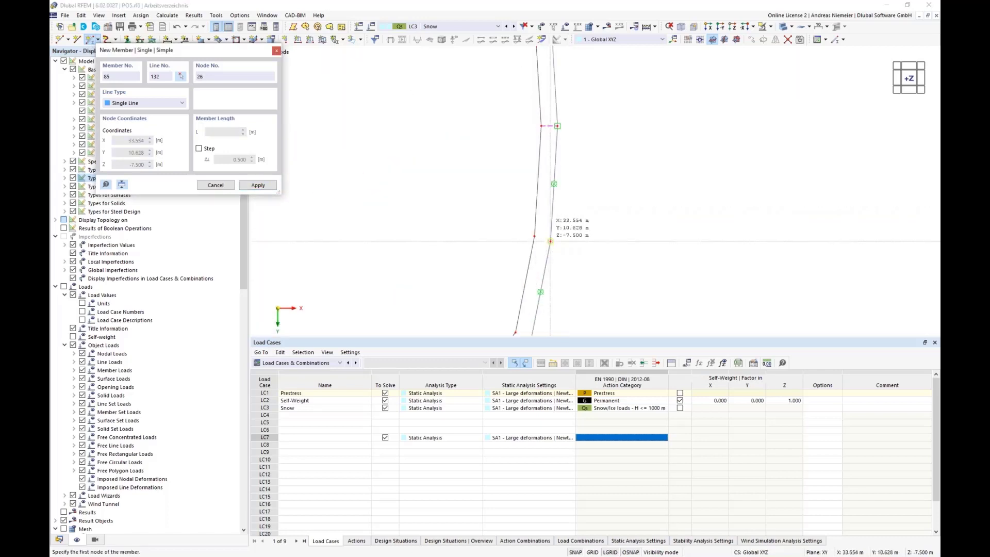
left_click(550, 241)
left_click(535, 236)
scroll(518, 138, "down", 2)
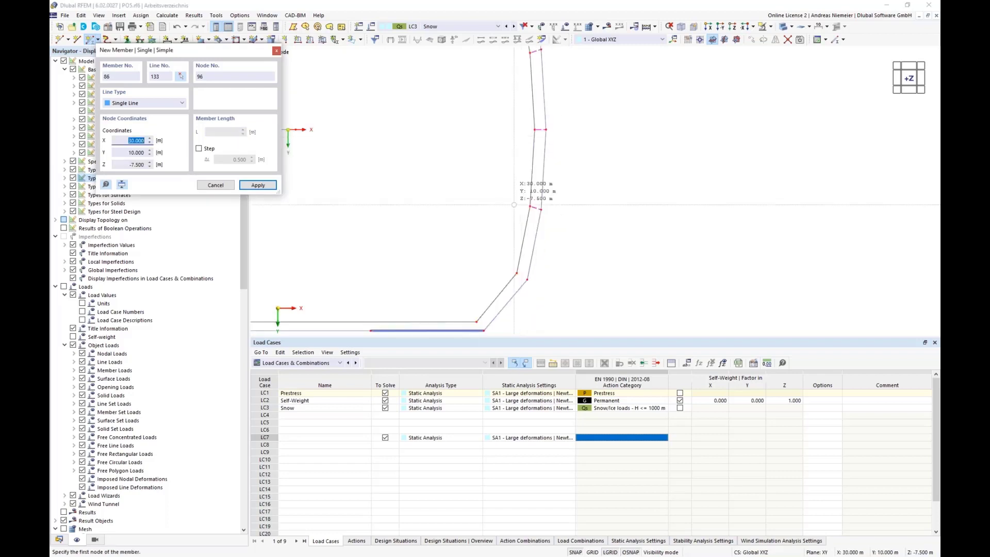
scroll(516, 276, "up", 3)
left_click(539, 284)
left_click(517, 270)
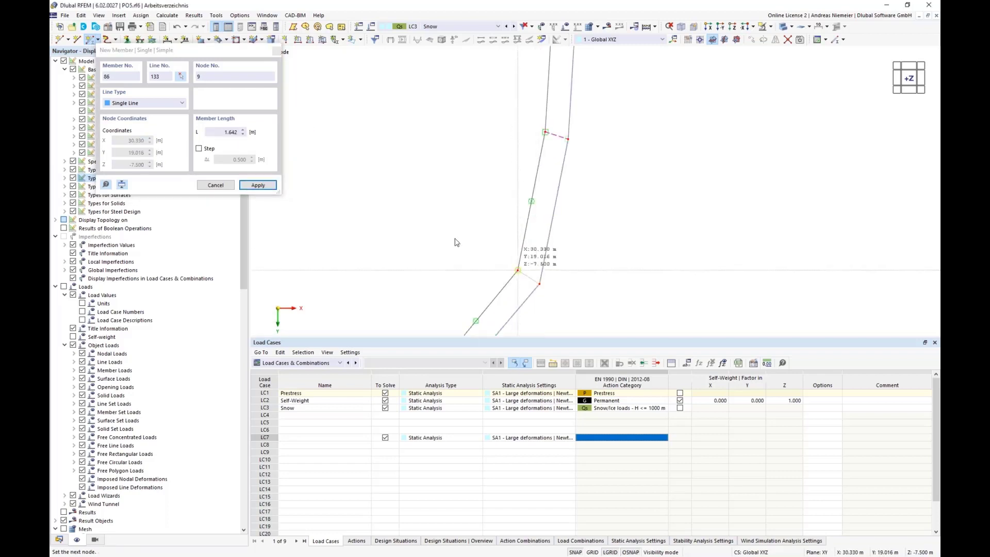
scroll(643, 201, "down", 5)
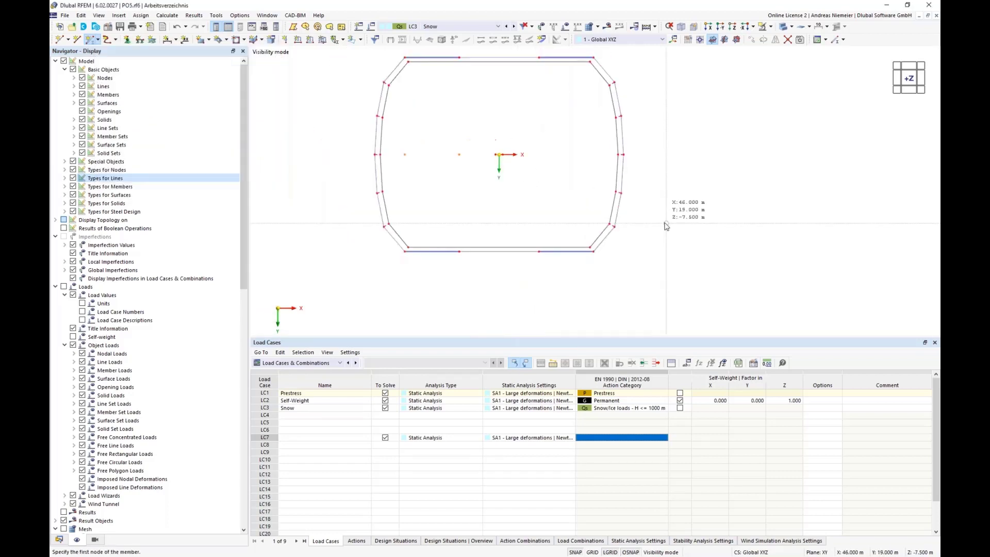
Switch to the axonometric view and cancel the visibility mode to display the whole structure
left_click(693, 26)
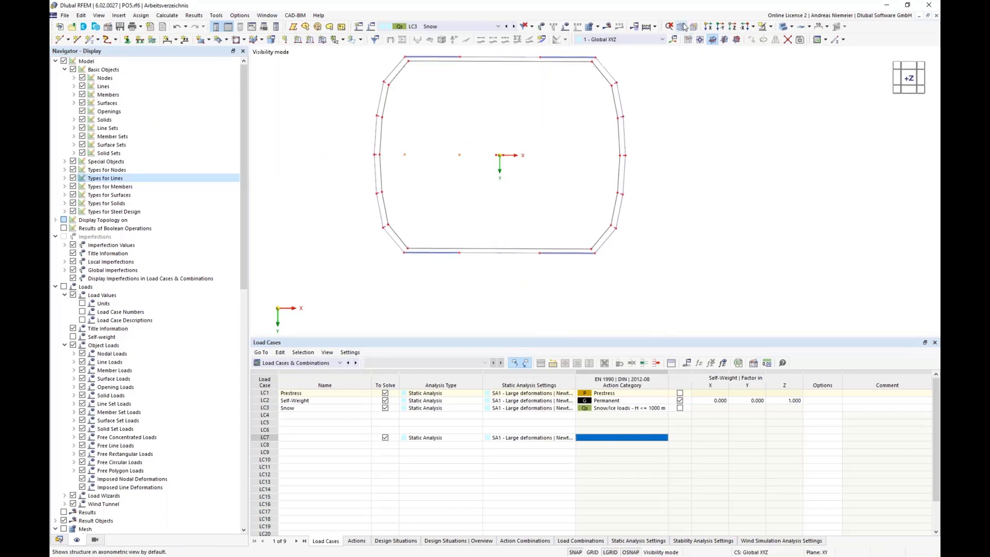
left_click(771, 27)
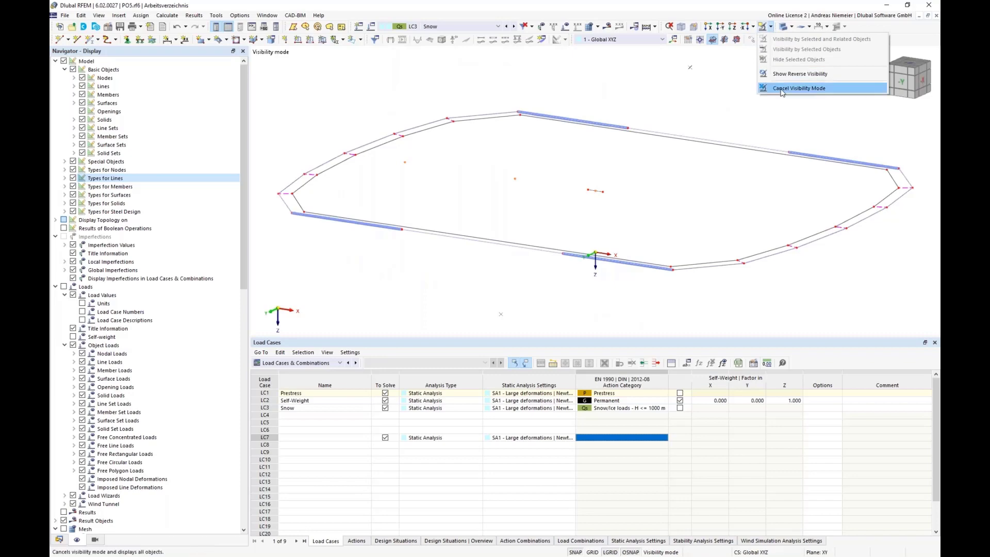
left_click(774, 88)
Examine the rigid walls, their base line supports and the gap to the membrane edge from the side and from below
scroll(708, 119, "down", 4)
middle_click_drag(523, 189, 323, 165)
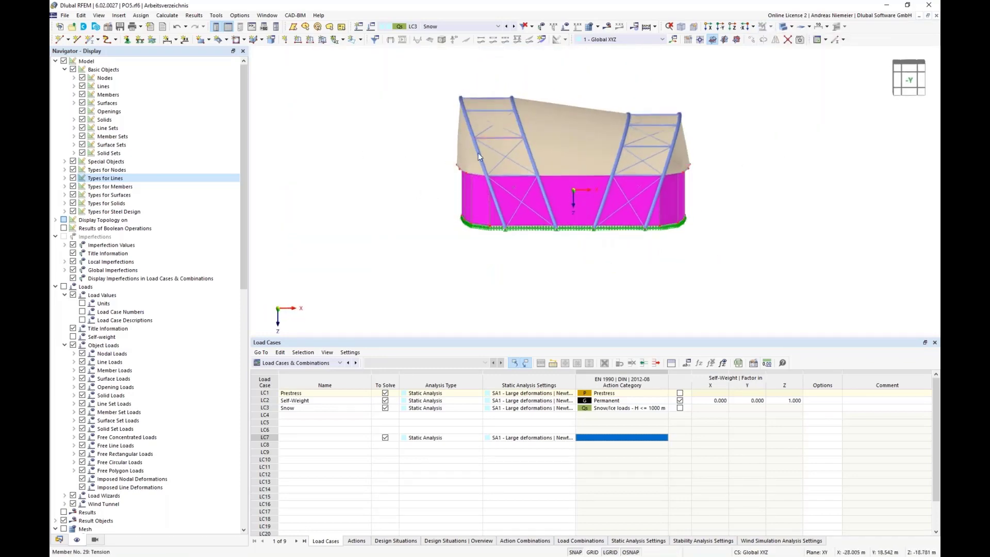
middle_click_drag(585, 260, 448, 256, "ctrl")
scroll(444, 198, "up", 2)
scroll(445, 198, "up", 1)
middle_click_drag(413, 222, 403, 152, "ctrl")
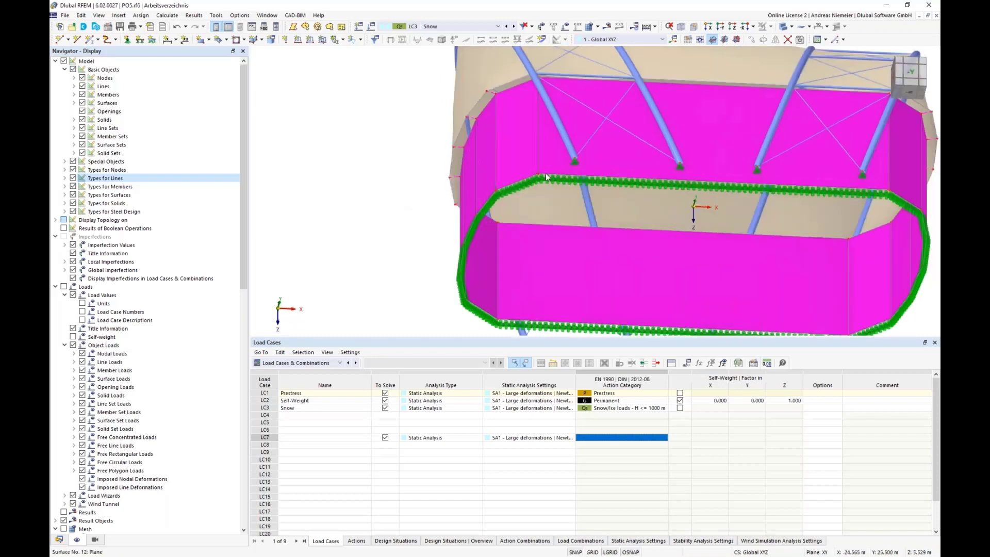
scroll(394, 212, "down", 3)
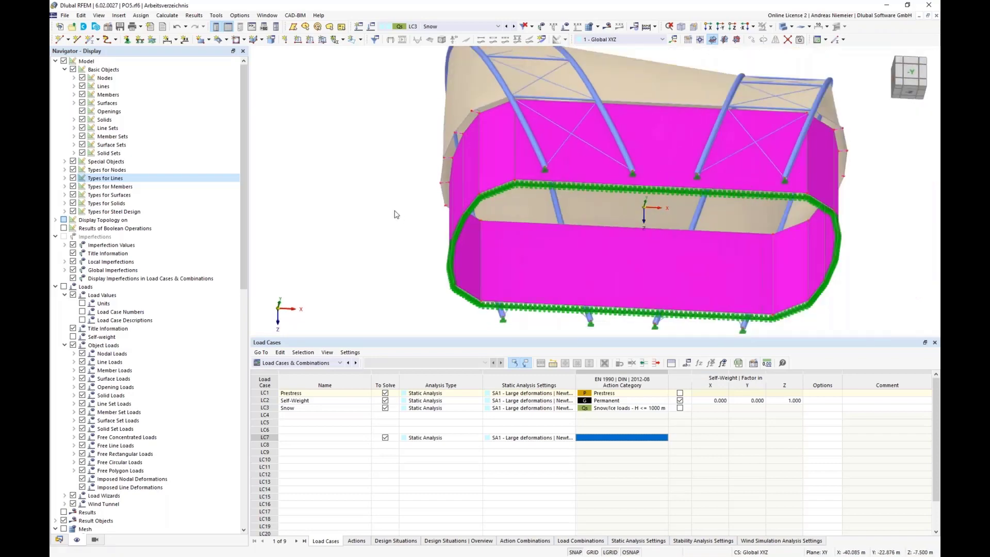
middle_click_drag(393, 212, 363, 216, "ctrl")
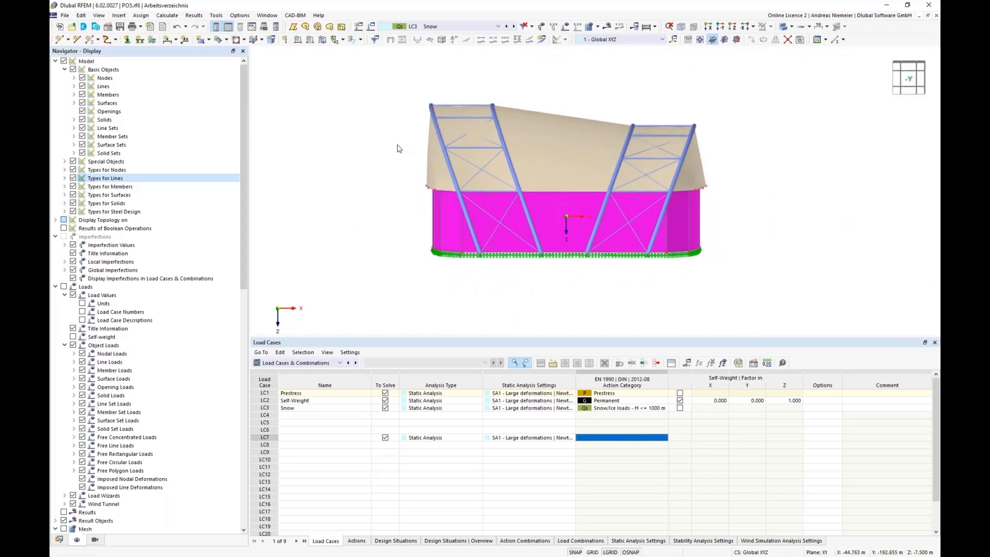
Review the wind simulation mesh settings for model simplification and closing small openings, accept them, and inspect the gap between membrane and walls
left_click(597, 26)
left_click(616, 38)
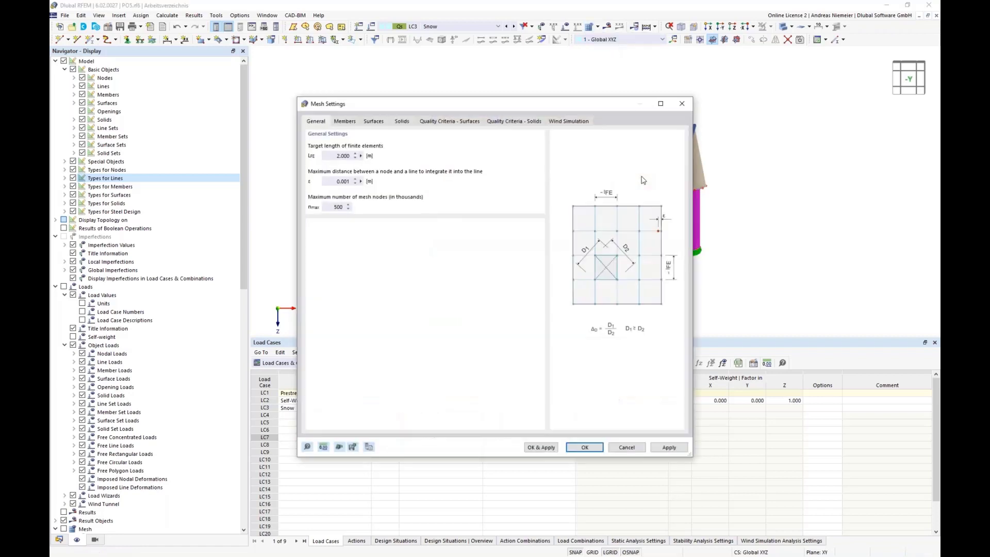
left_click(577, 123)
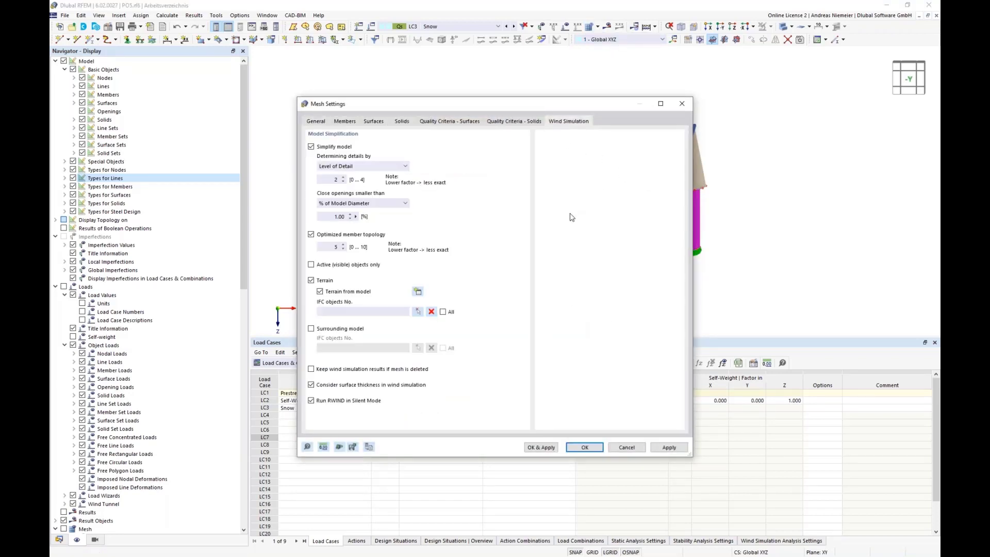
left_click(368, 204)
left_click(332, 219)
double_click(331, 217)
left_click(328, 371)
left_click(584, 448)
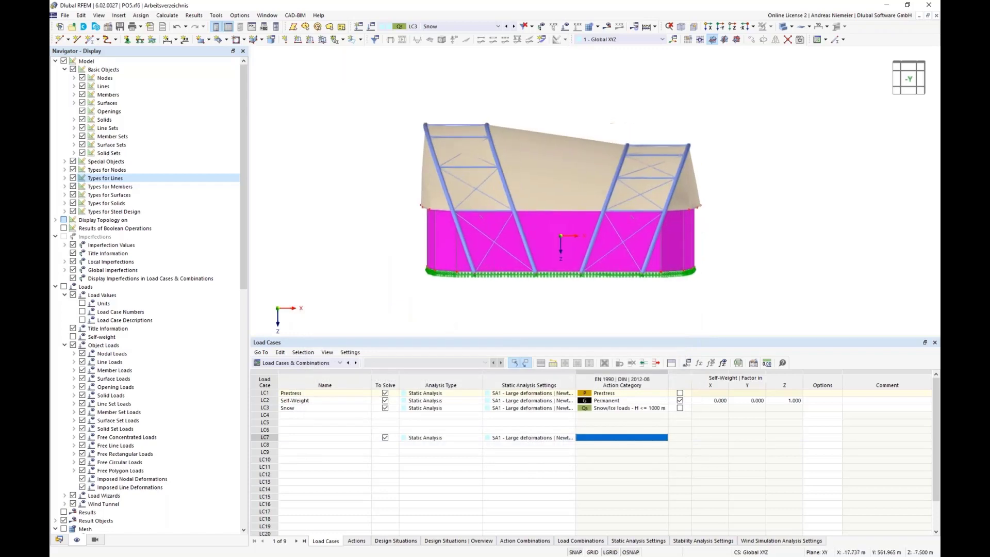
scroll(413, 217, "up", 4)
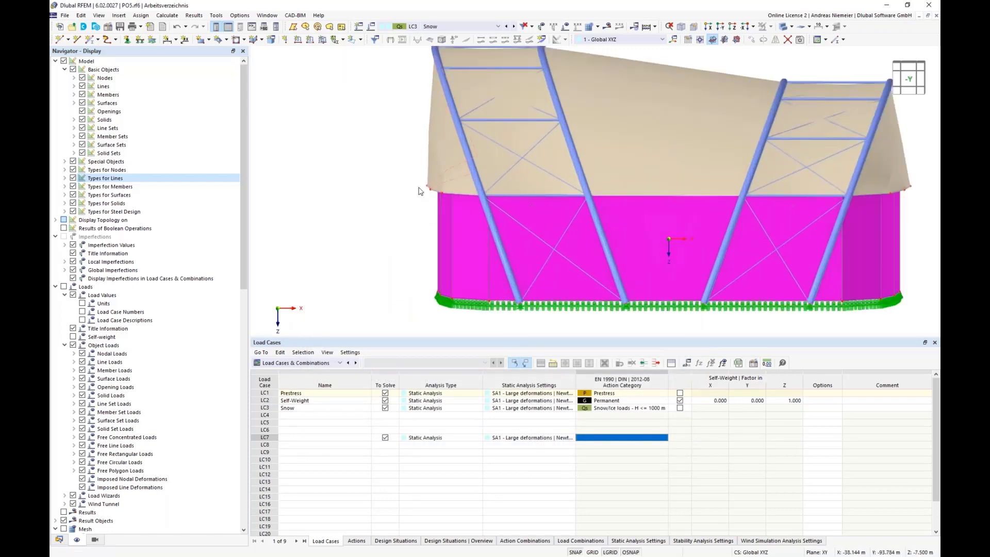
Create a new wind simulation load wizard in the model
scroll(364, 222, "down", 1)
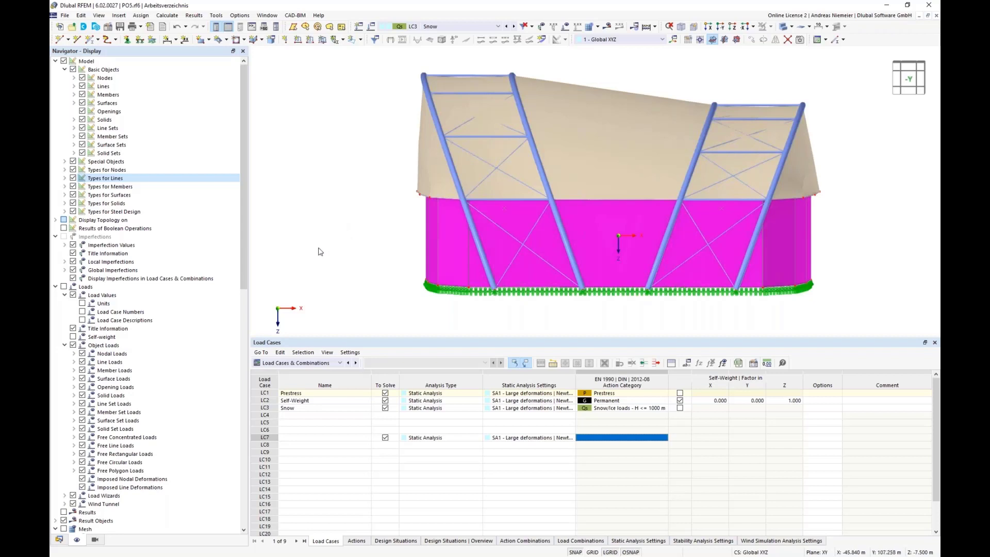
left_click(60, 540)
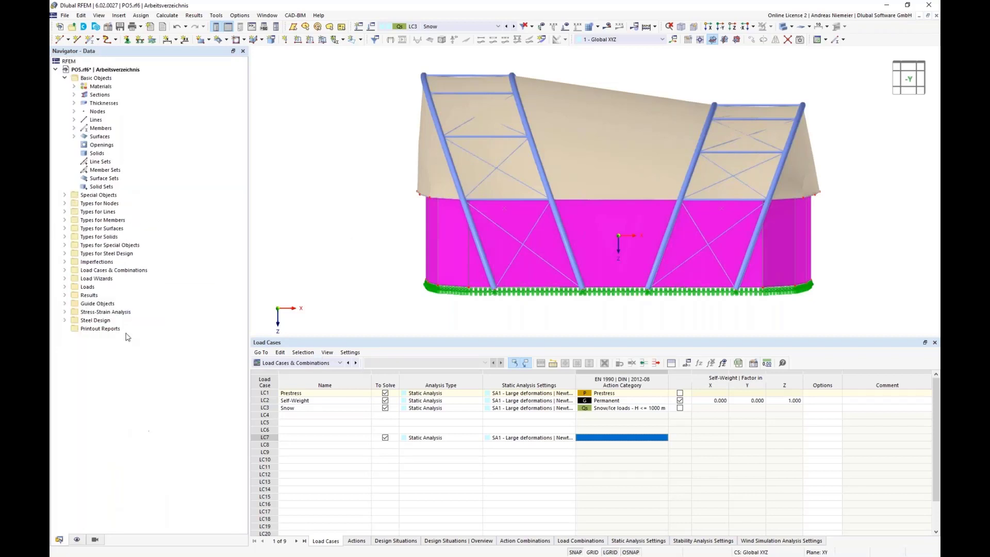
left_click(64, 278)
left_click(100, 332)
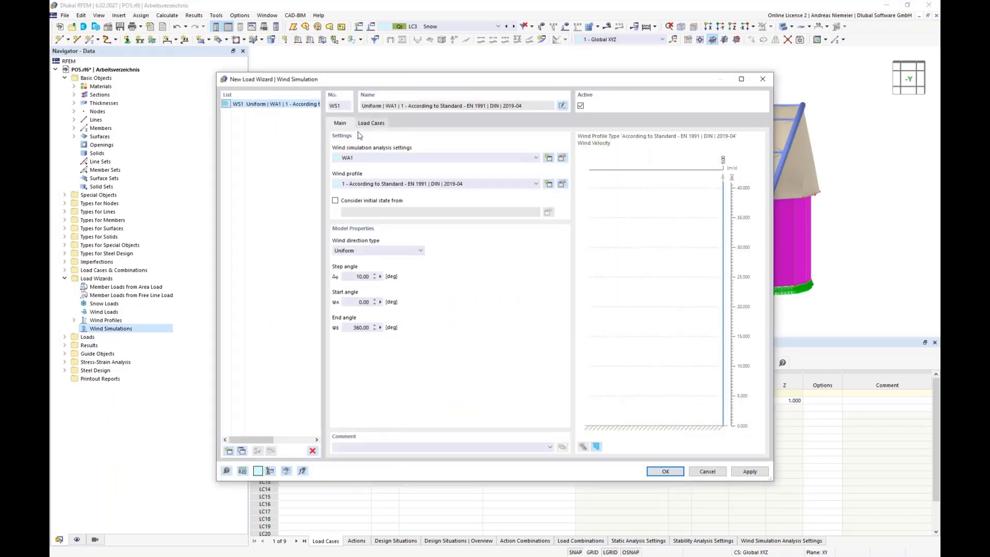
Review the wind simulation analysis settings for flow parameters, steady flow and residue monitoring without changing them
left_click(561, 157)
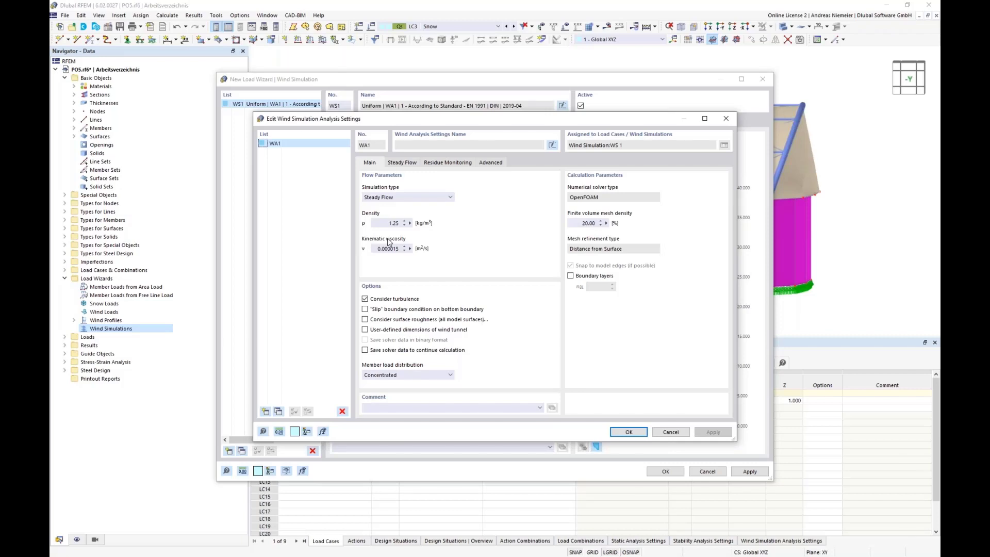
left_click(400, 163)
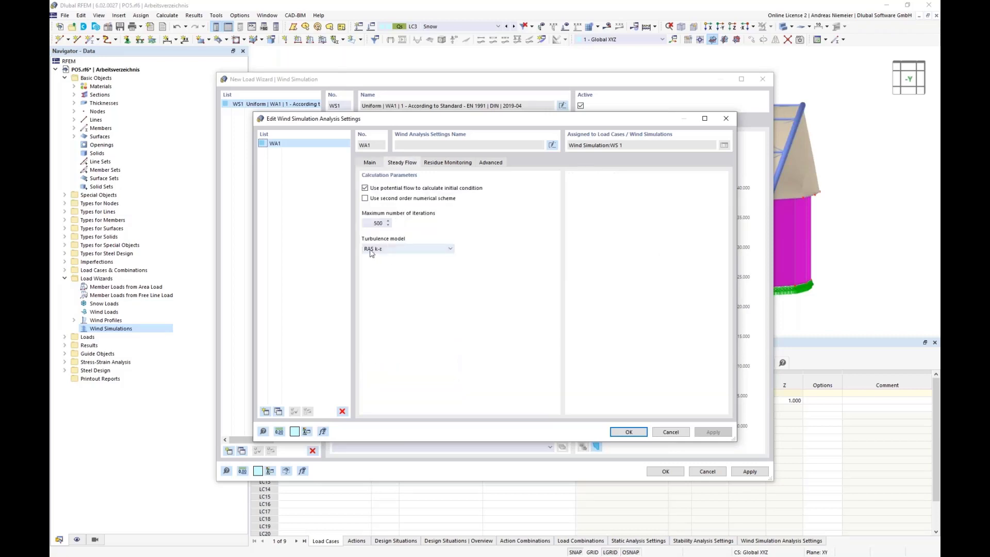
left_click(443, 163)
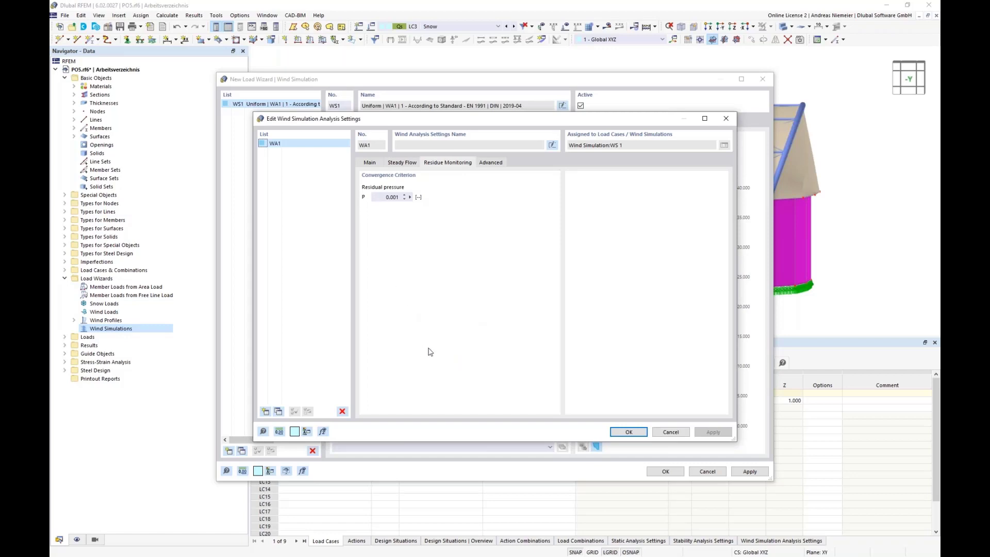
left_click(671, 433)
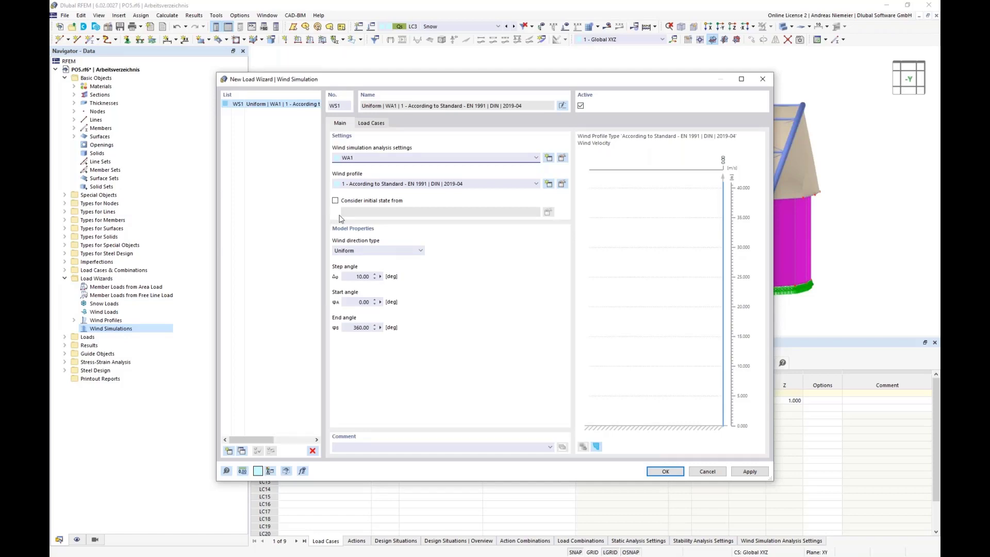
Open the wind profile's wind load map and locate the Musical Dome in Cologne
left_click(563, 188)
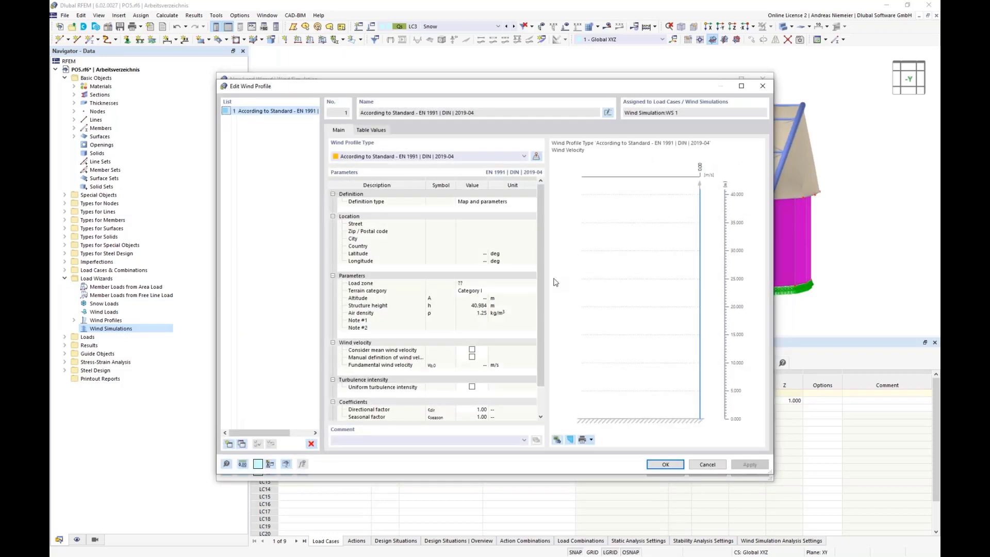
left_click(536, 156)
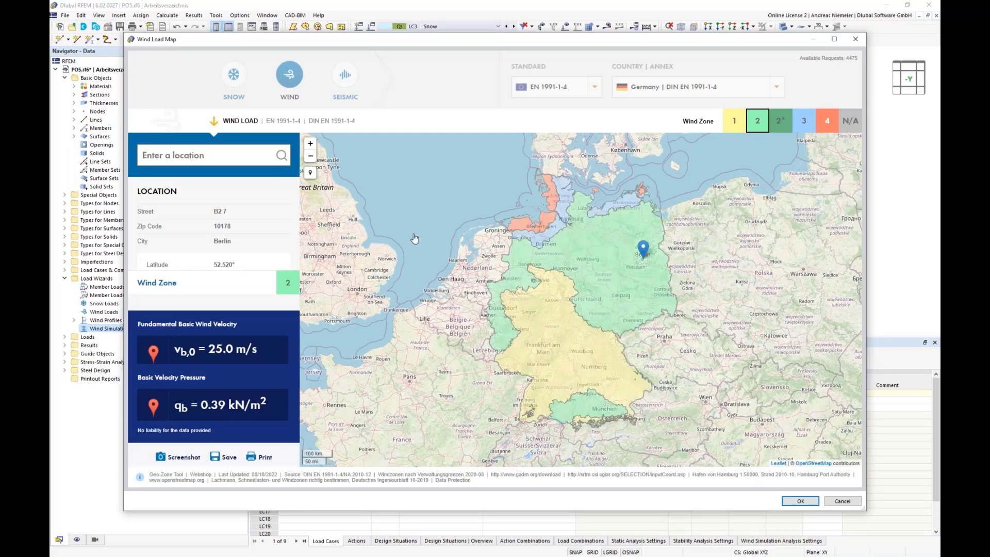
type("musical dom")
type("e")
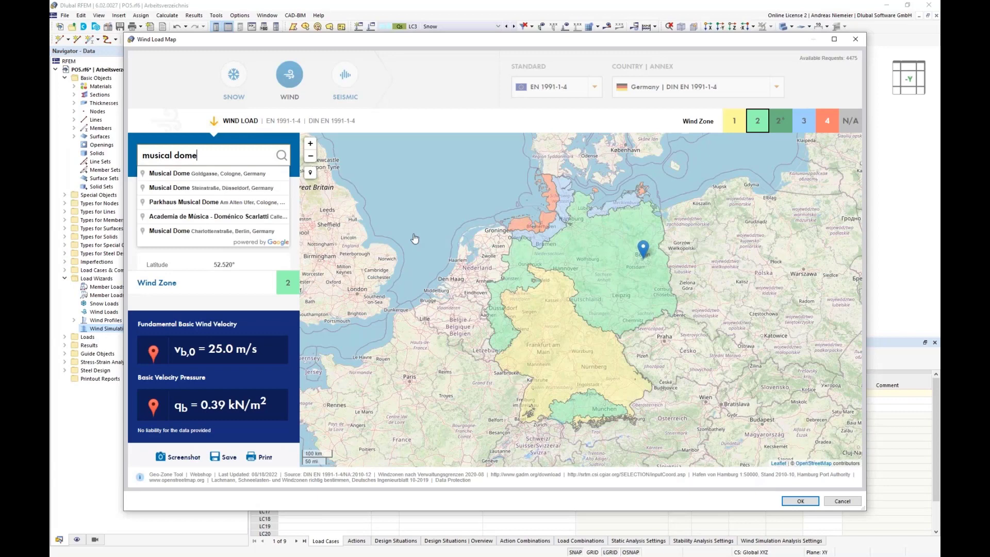
left_click(189, 175)
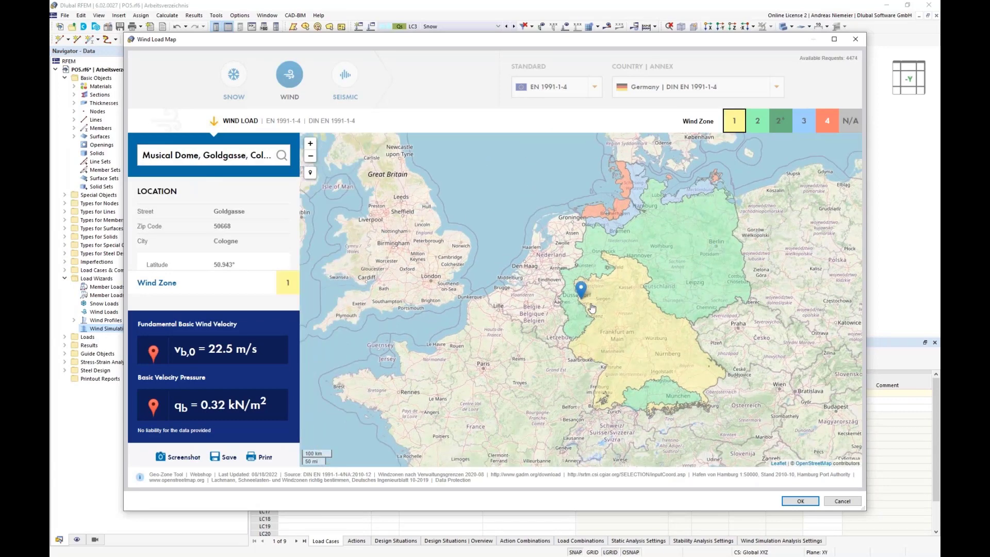
Inspect the terrain around the marked site on the map and adopt the location for the wind profile
scroll(593, 306, "up", 3)
scroll(567, 298, "up", 5)
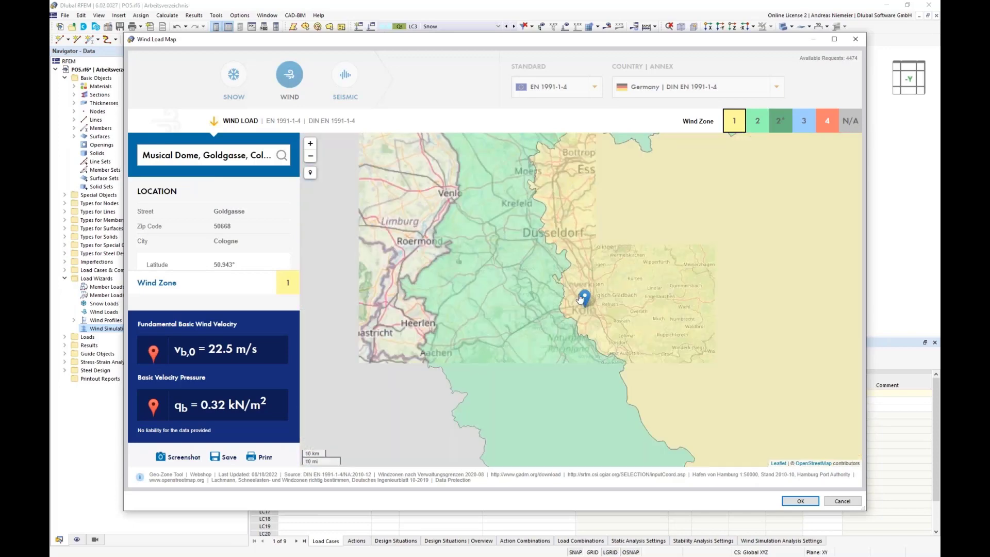
scroll(464, 194, "up", 4)
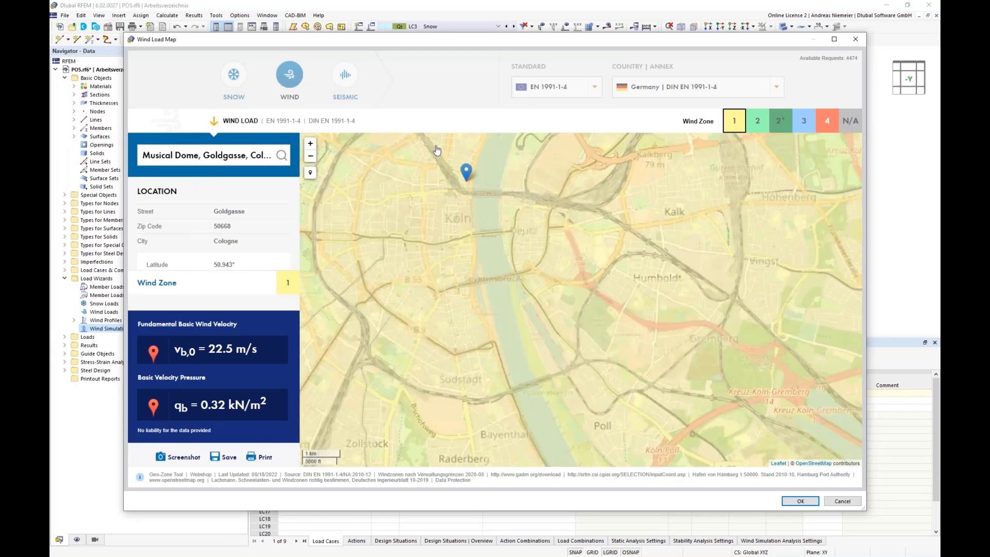
scroll(560, 296, "up", 1)
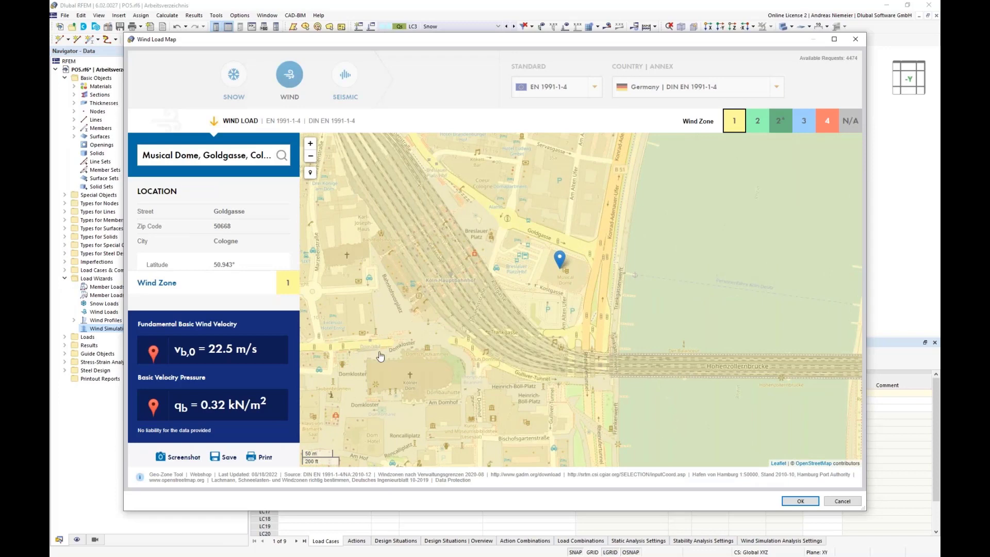
scroll(361, 353, "down", 1)
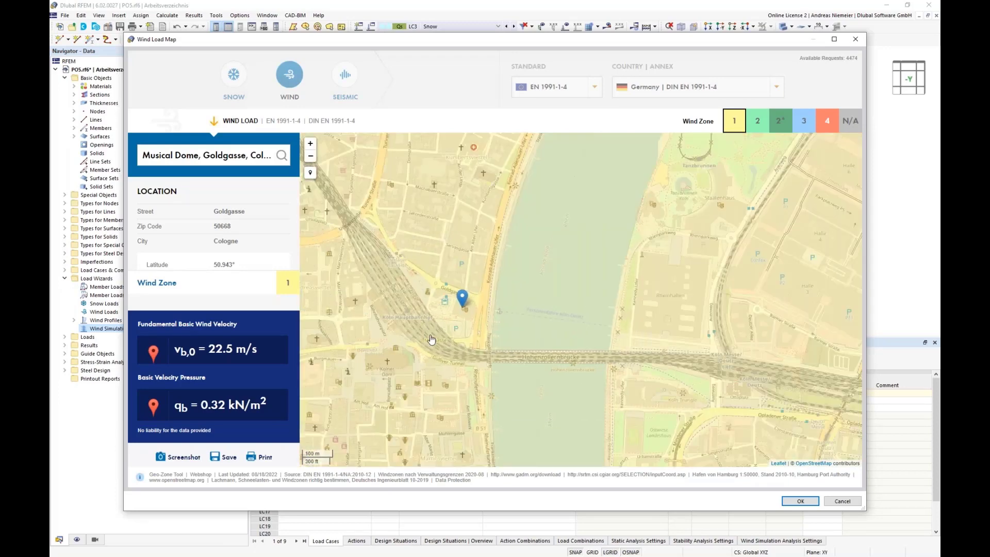
scroll(432, 339, "up", 1)
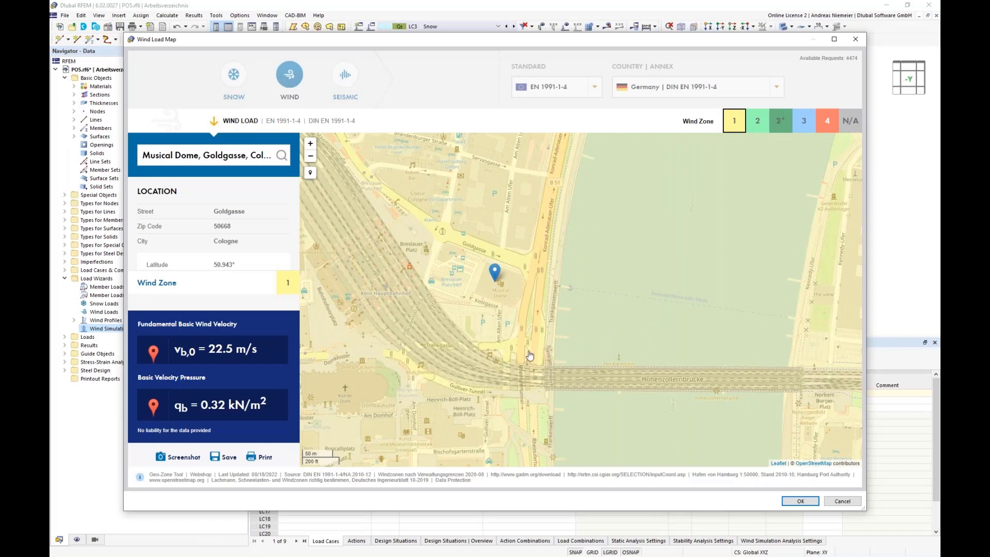
scroll(531, 371, "up", 1)
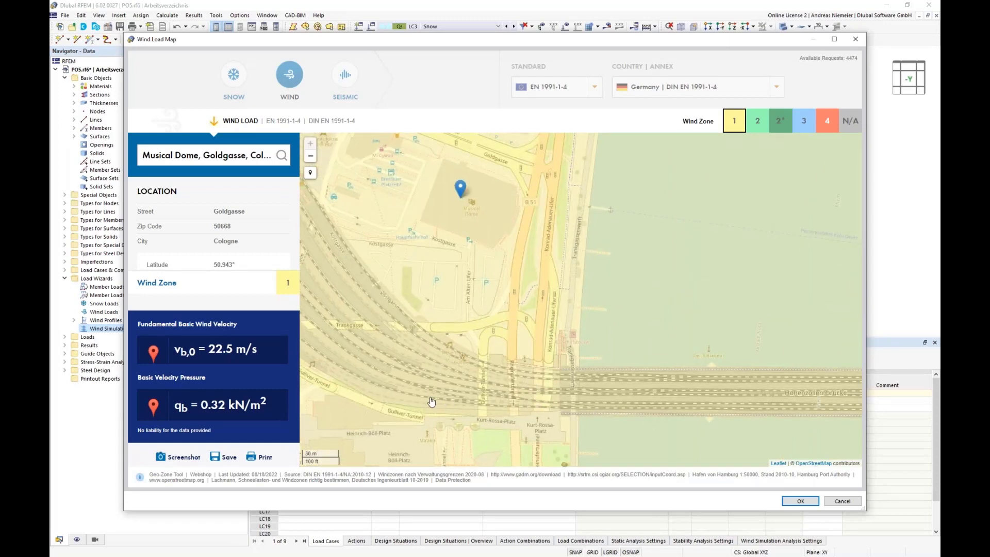
scroll(486, 380, "down", 1)
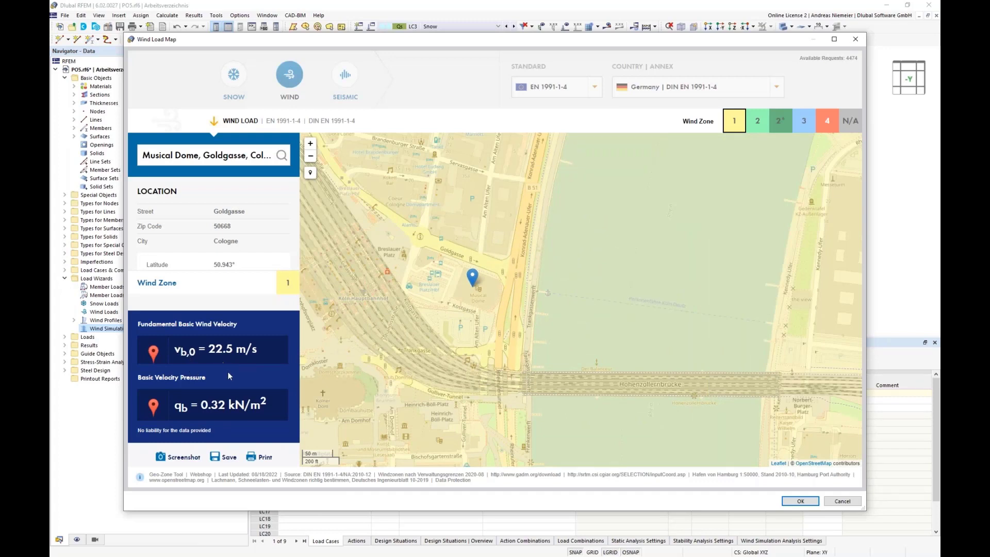
left_click(800, 501)
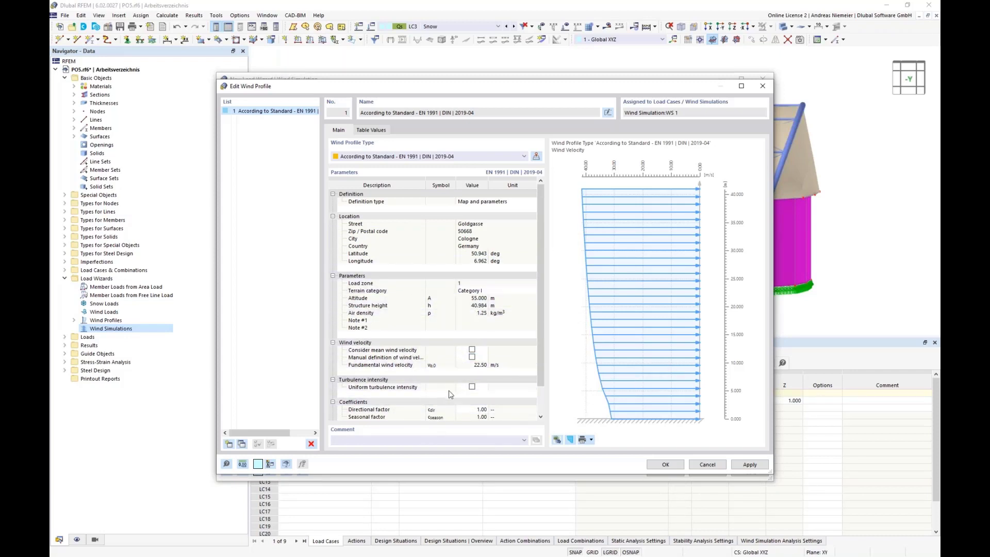
Enable uniform turbulence intensity for the wind profile, check its diagram, and accept the profile
left_click(471, 387)
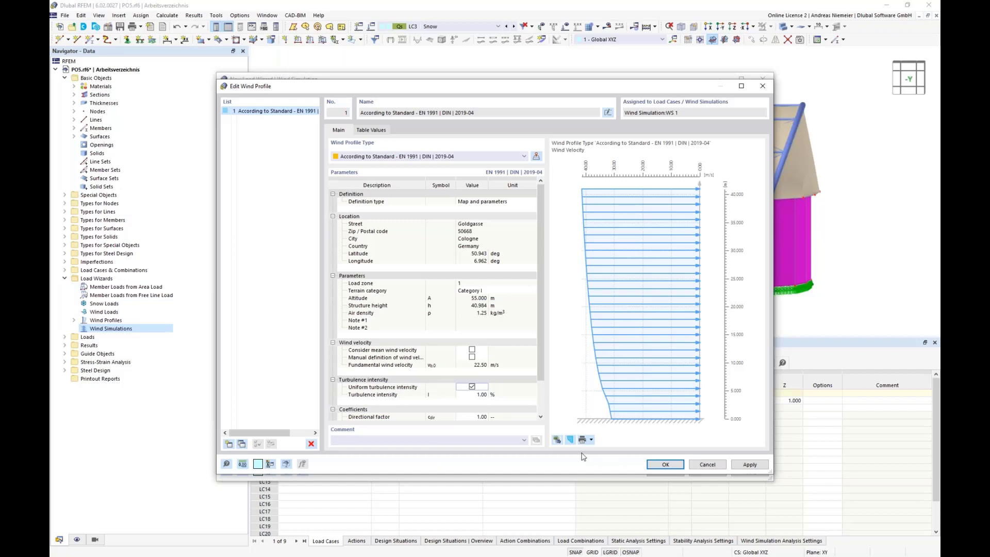
left_click(570, 441)
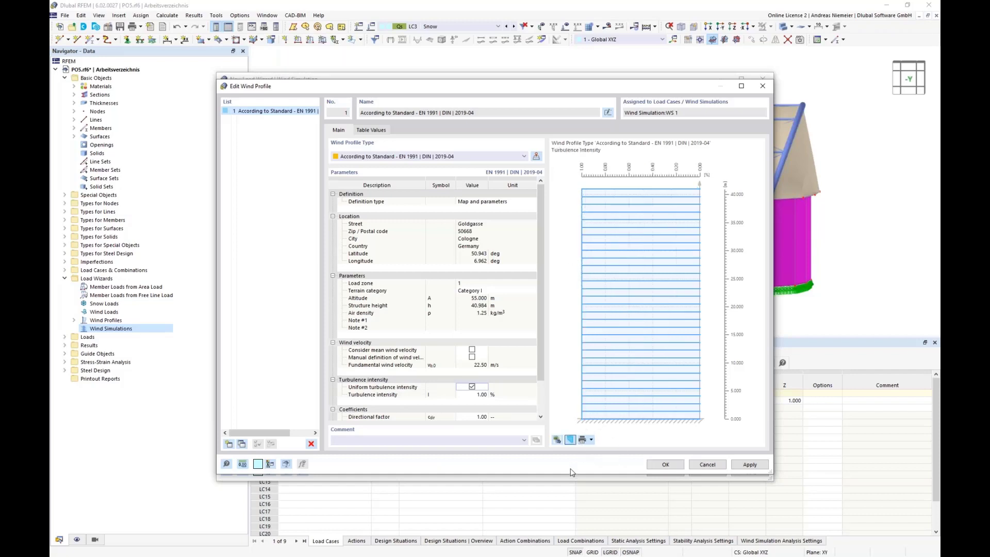
left_click(571, 440)
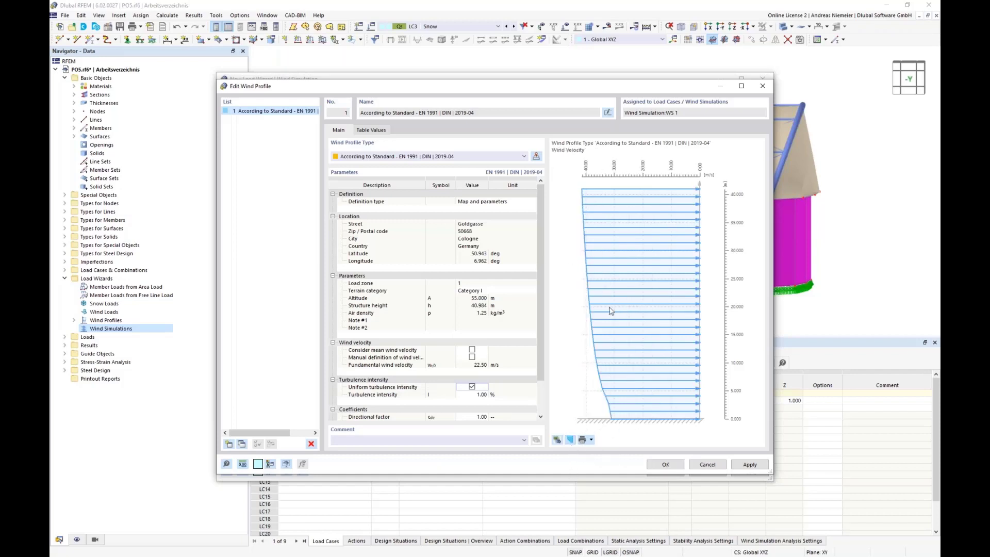
left_click(665, 465)
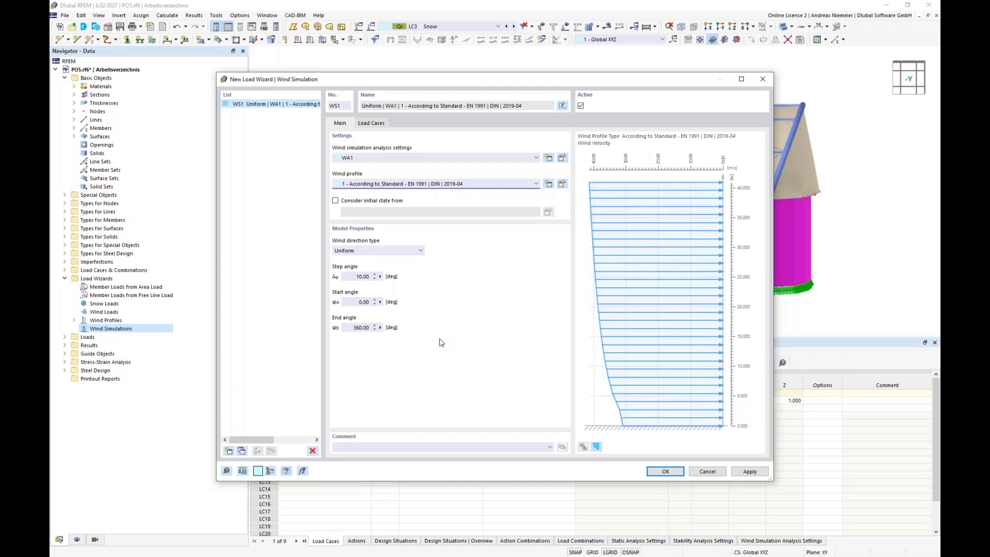
Set the step angle of the wind directions to 90° and check the load cases assigned to them
left_click(346, 276)
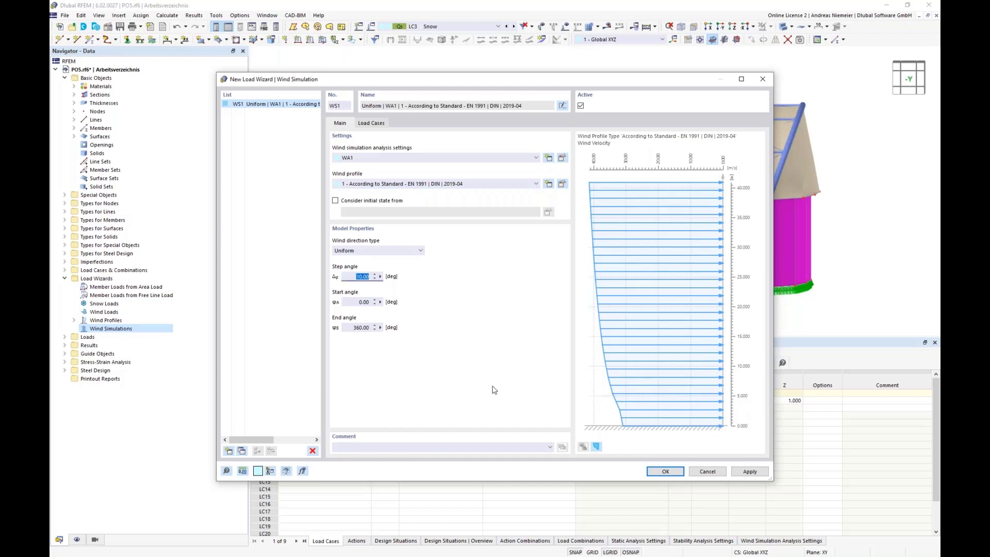
type("90")
left_click(352, 302)
left_click(371, 124)
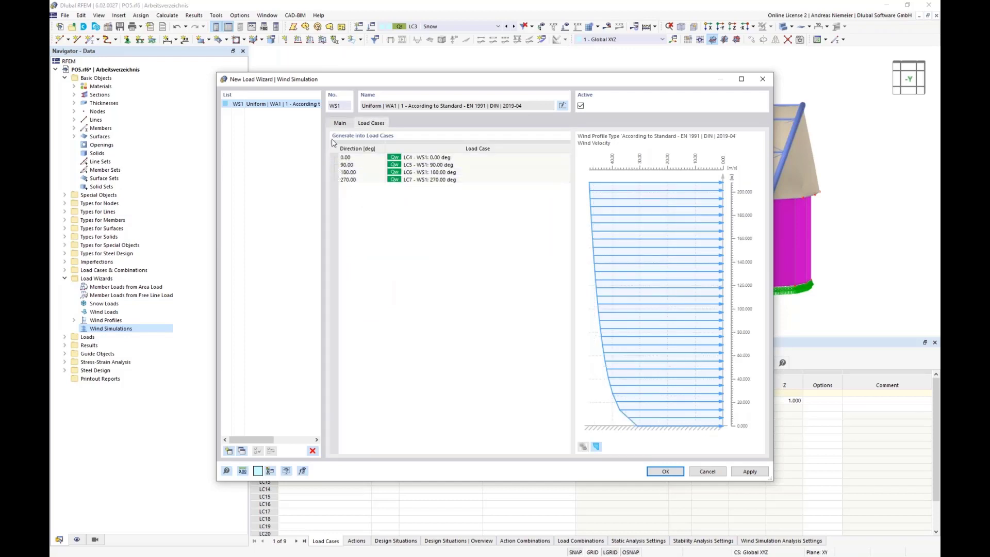
left_click(340, 124)
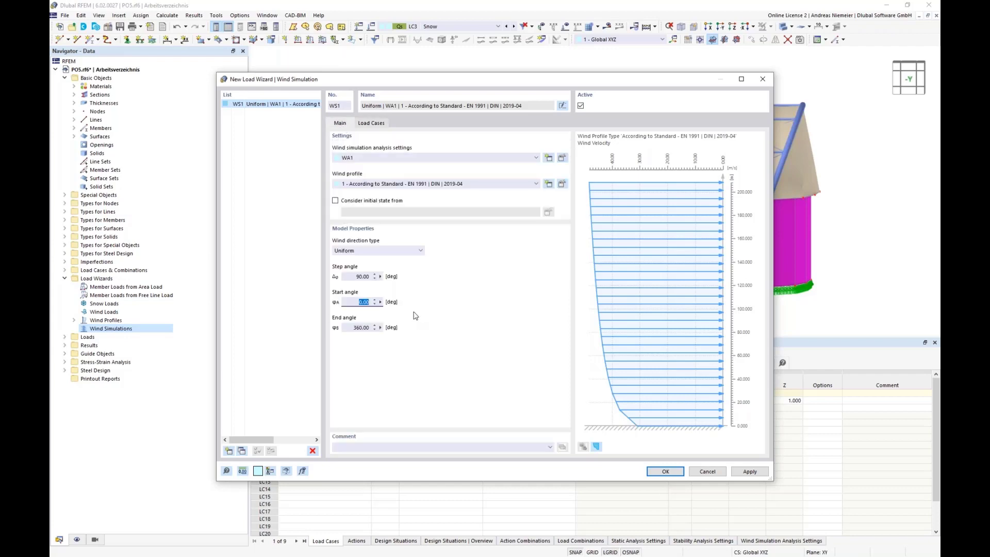
Change the wind direction type to User-Defined, remove the 270° direction, and generate the wind load cases
left_click(384, 252)
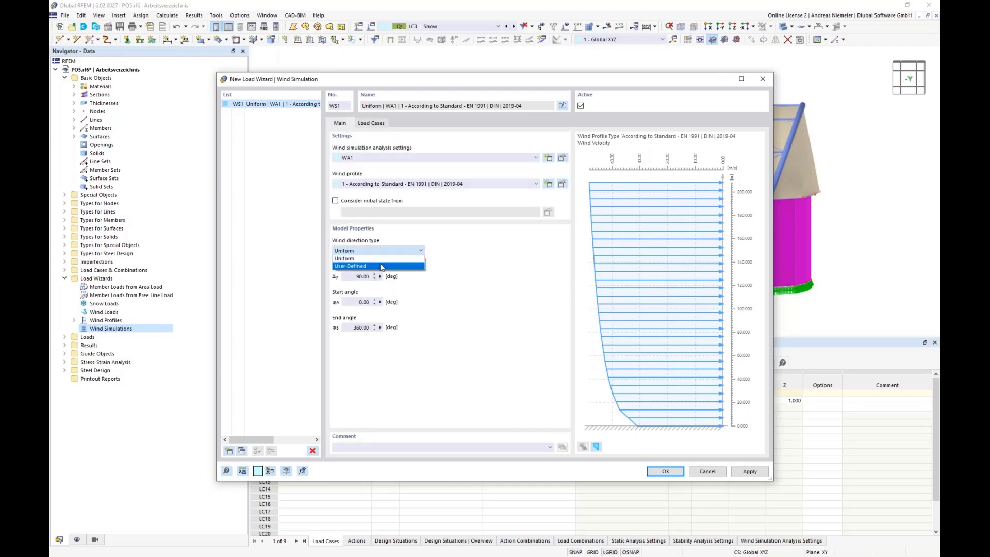
left_click(380, 266)
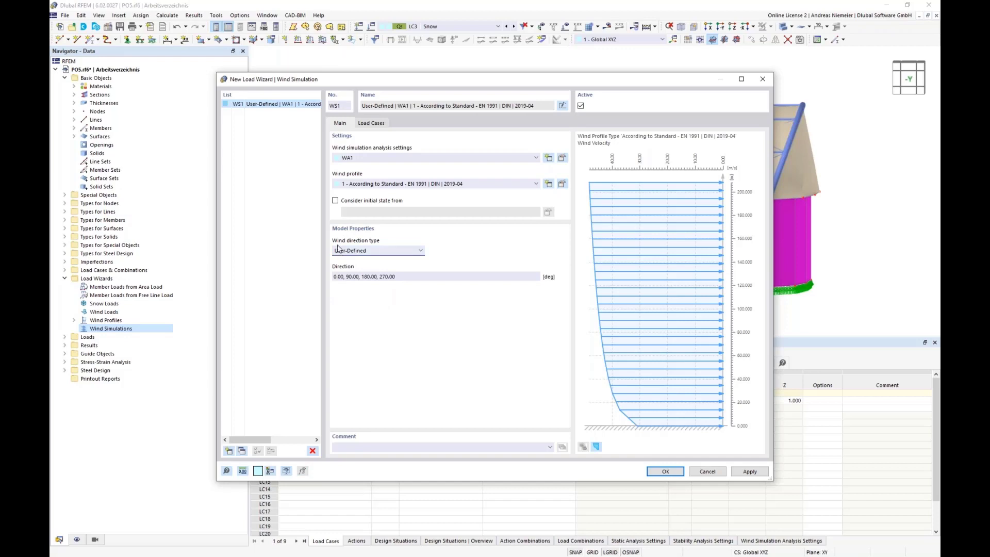
left_click_drag(377, 276, 407, 277)
key("Delete")
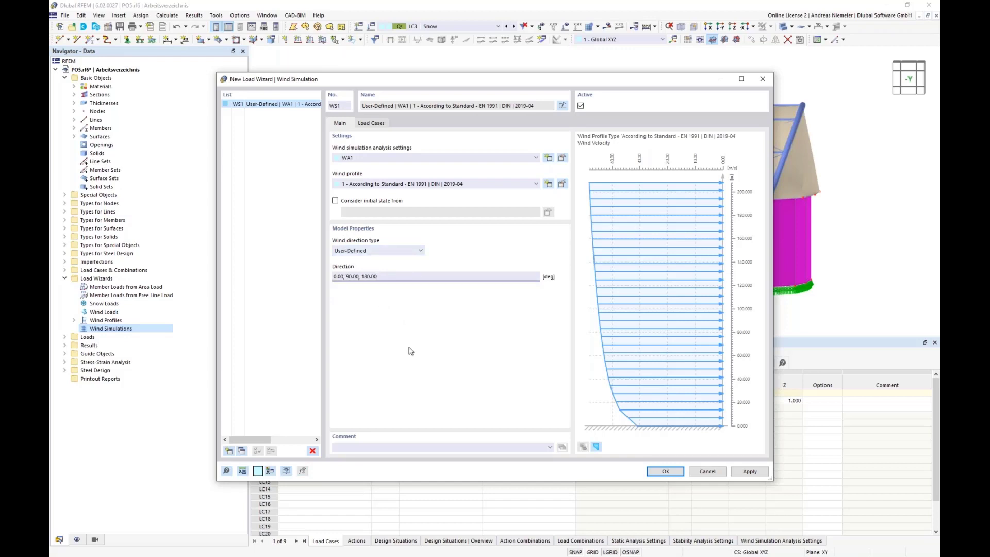
left_click(372, 123)
left_click(572, 324)
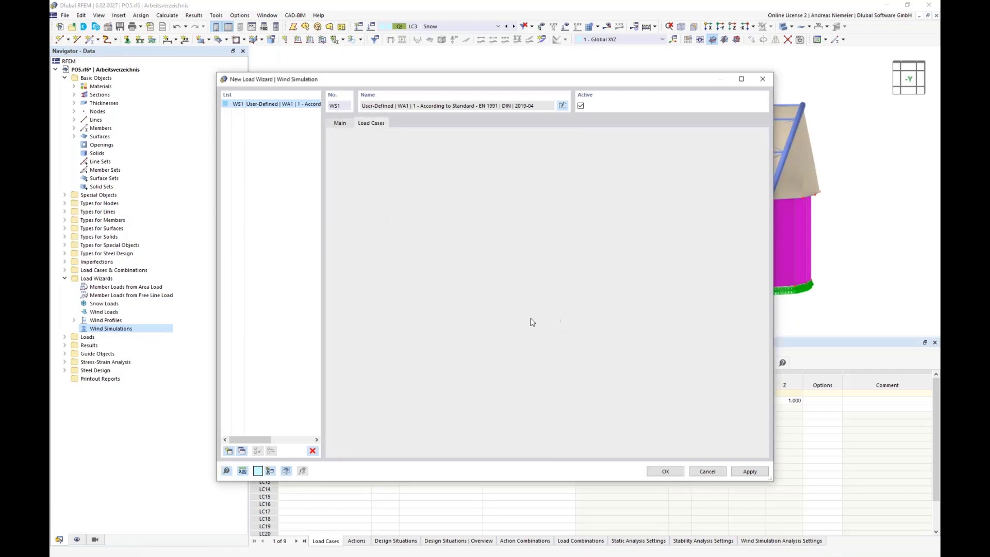
left_click(663, 472)
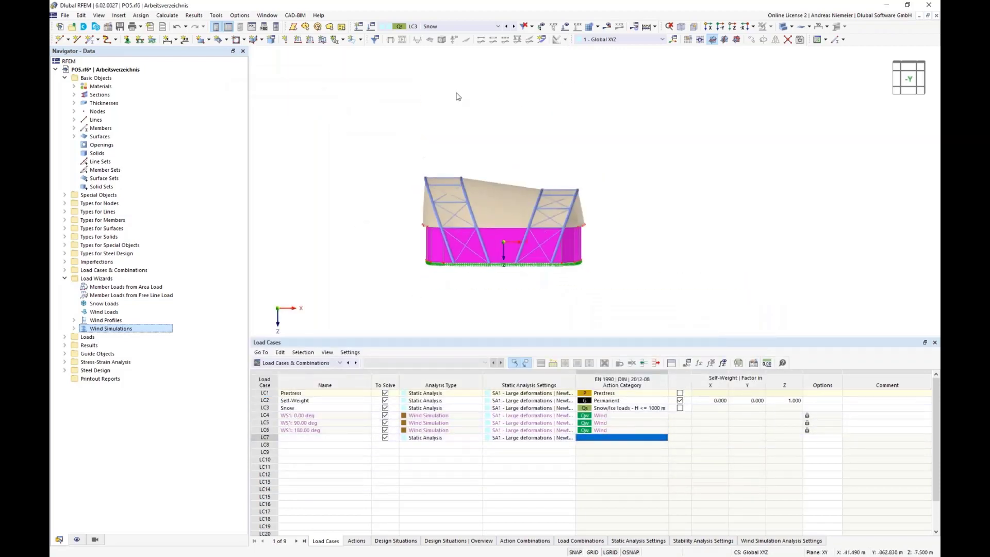
Display the loads and examine the wind tunnels of load cases LC4 and LC5 around the structure
left_click(566, 29)
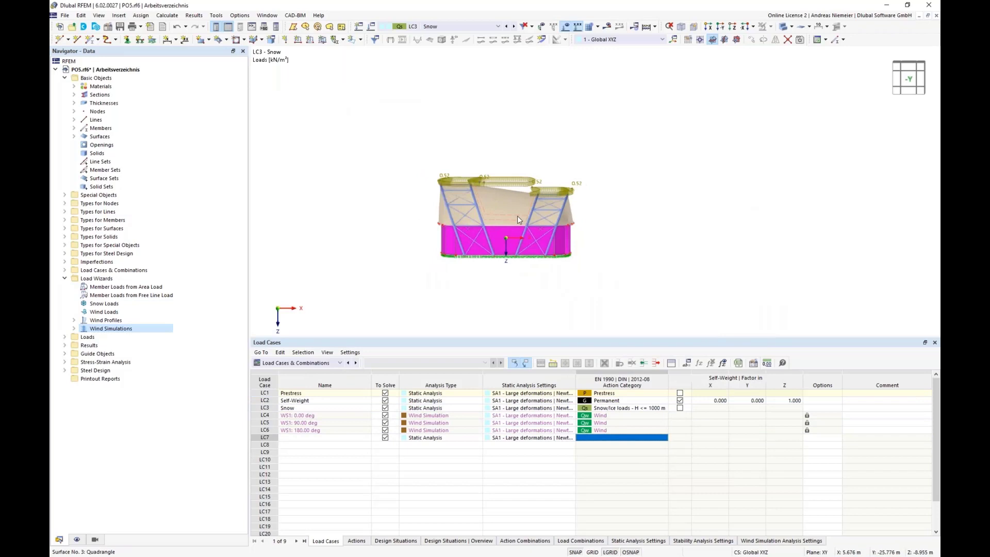
left_click(514, 26)
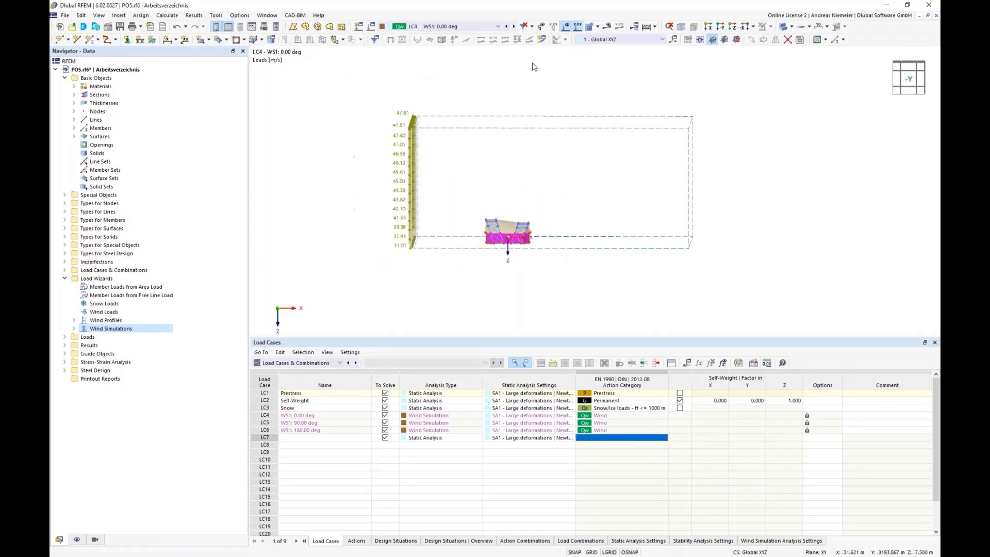
left_click(514, 26)
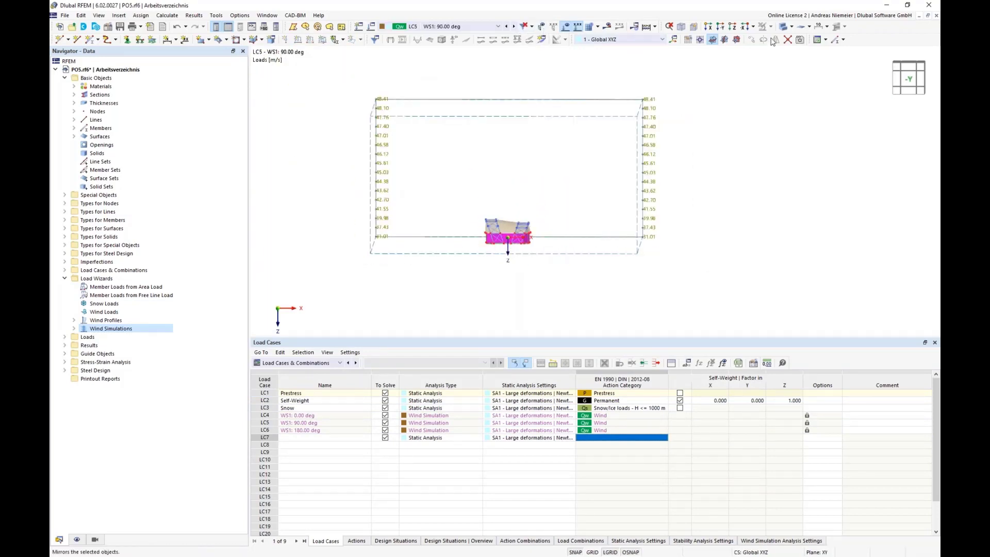
left_click(733, 27)
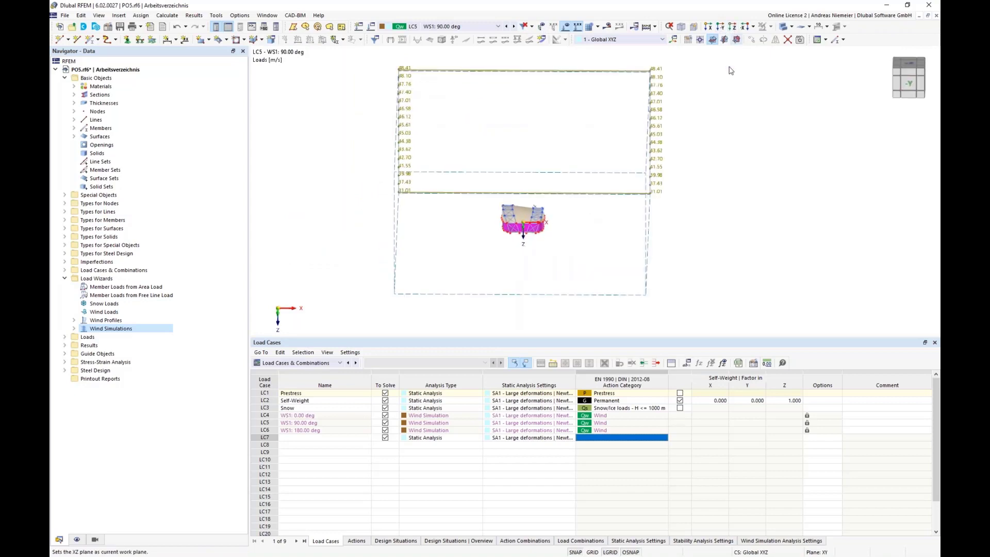
Compare the wind tunnels of load cases LC6 and LC4 around the structure in plan and oblique views
left_click(513, 26)
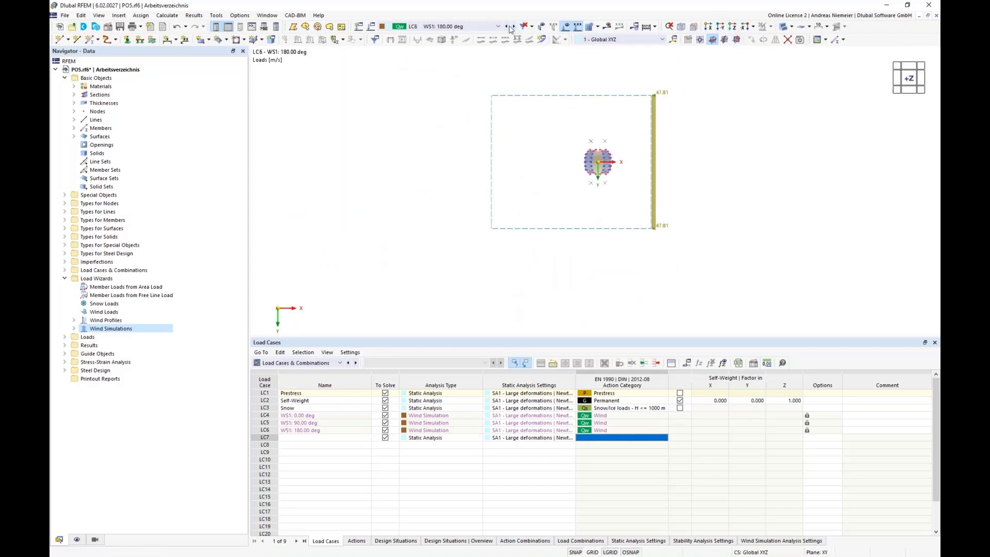
left_click(507, 26)
left_click(507, 26)
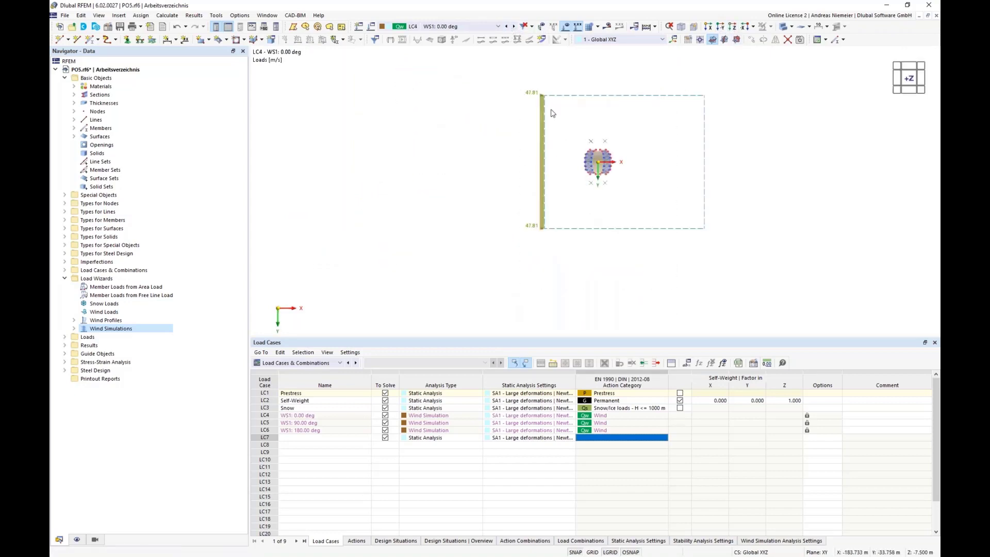
left_click(674, 38)
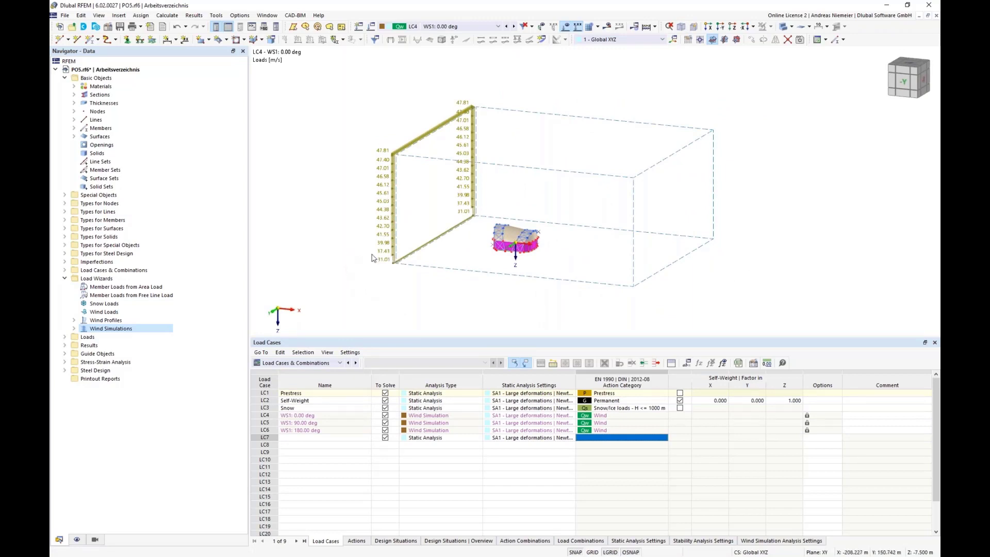
Delete the three SLS design situations DS2 to DS4 from the load cases and combinations, keeping only the ULS situation
left_click(370, 46)
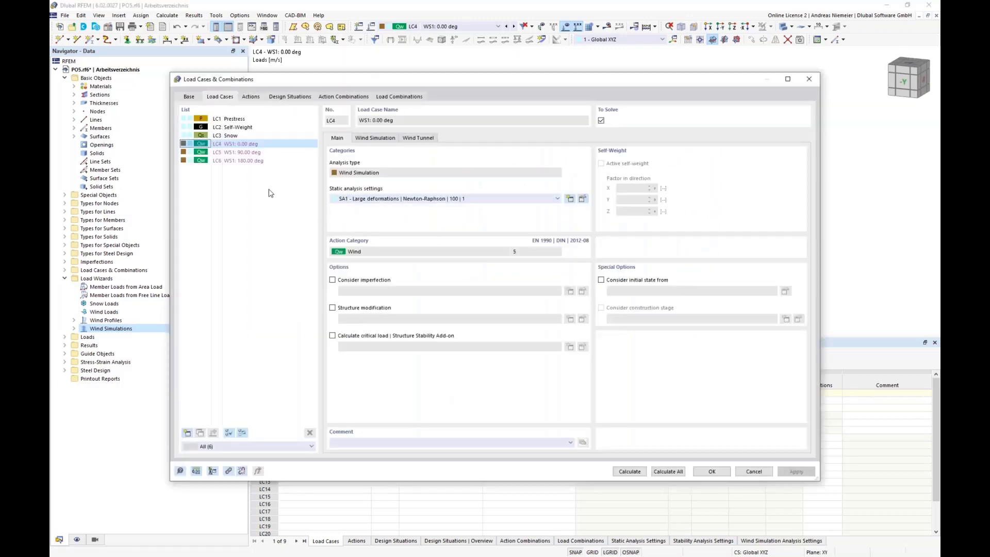
left_click(187, 97)
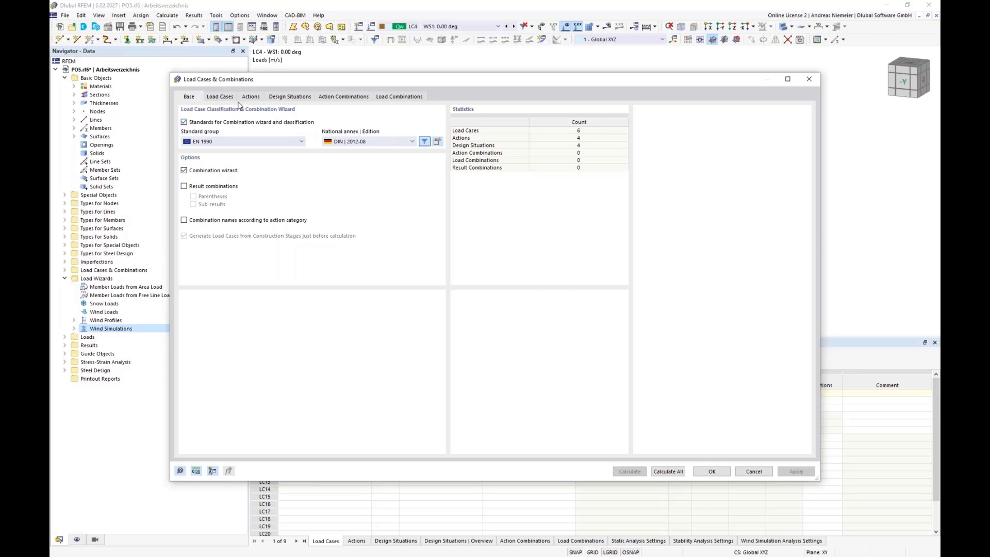
left_click(279, 97)
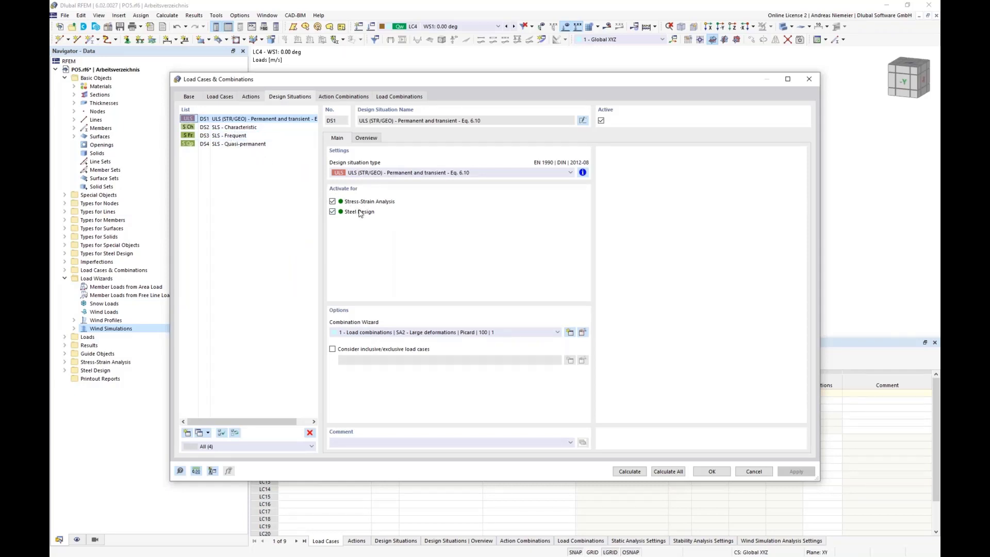
left_click(205, 127)
left_click(205, 144, "shift")
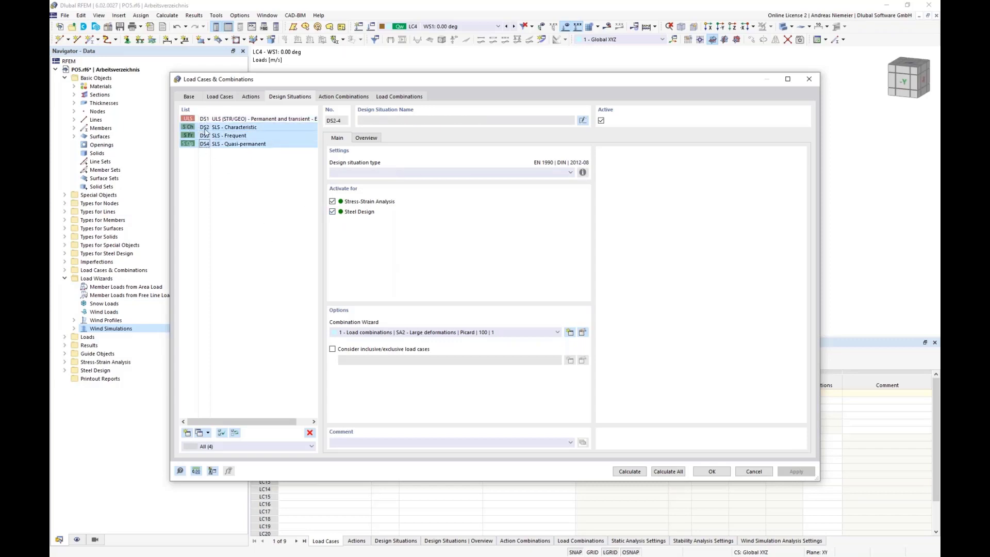
left_click(309, 432)
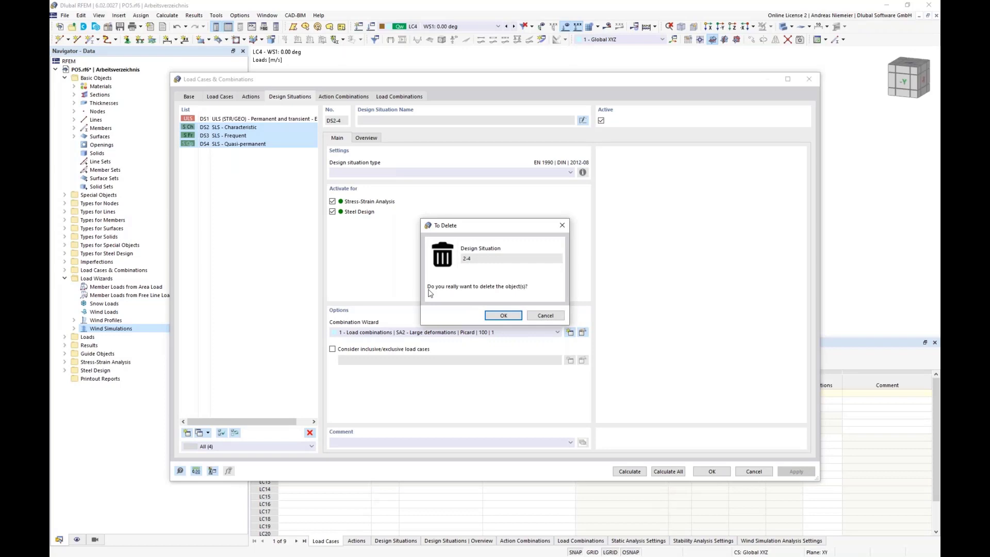
left_click(503, 316)
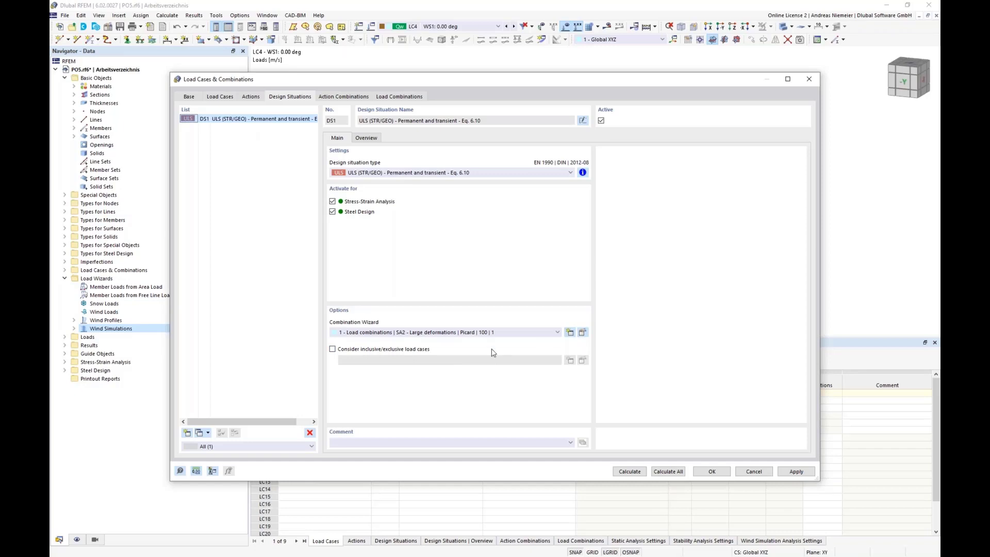
In the combination wizard of DS1, set the iterative method of static analysis settings SA2 to Newton-Raphson
left_click(583, 333)
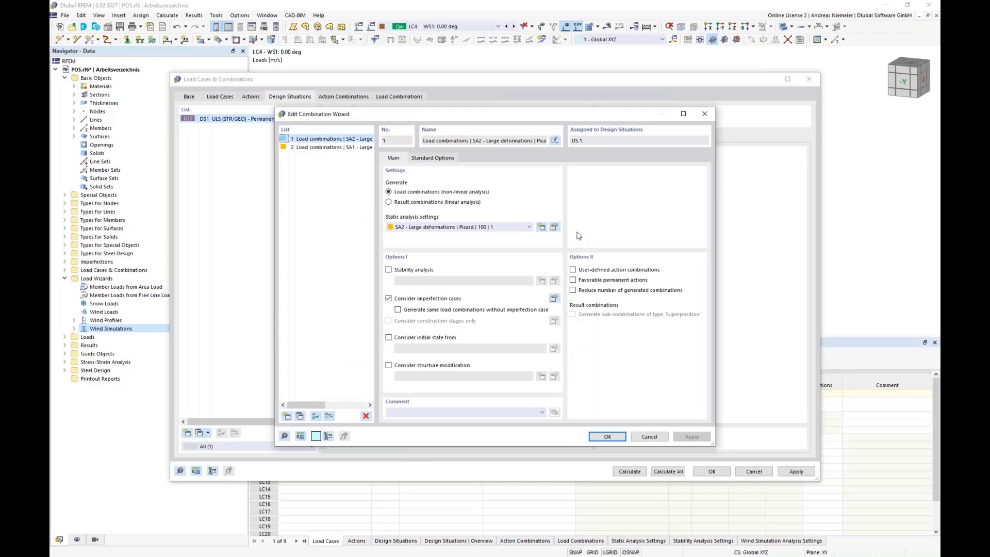
left_click(555, 227)
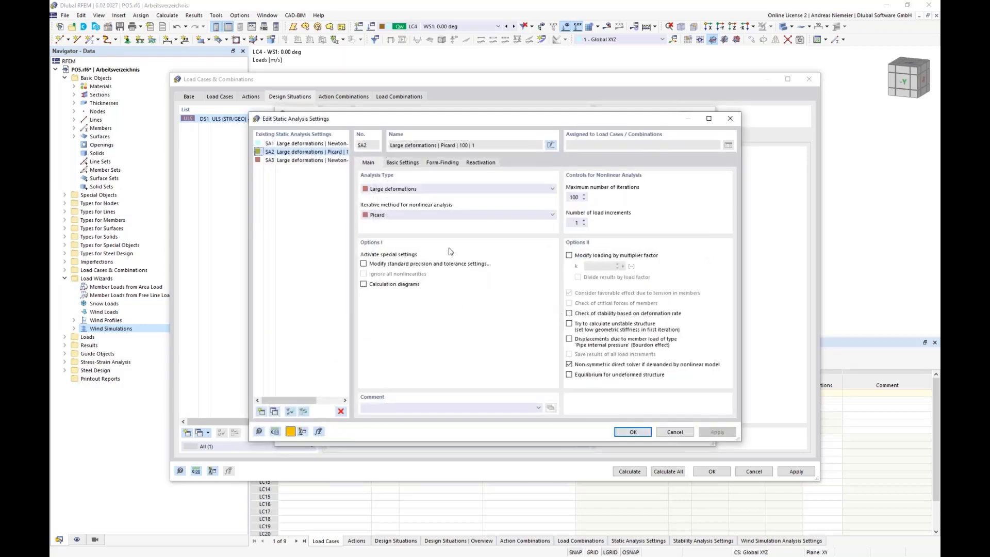
left_click(421, 217)
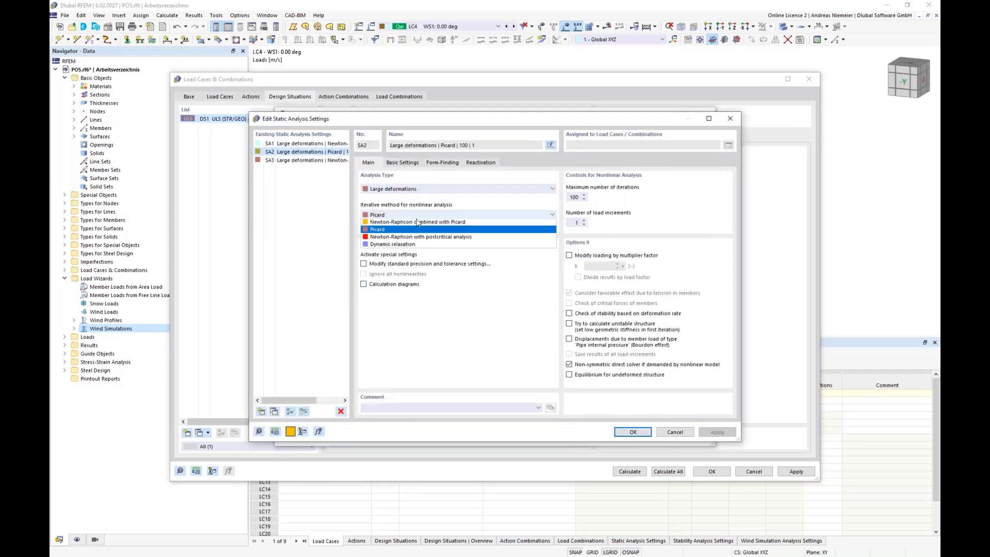
left_click(399, 231)
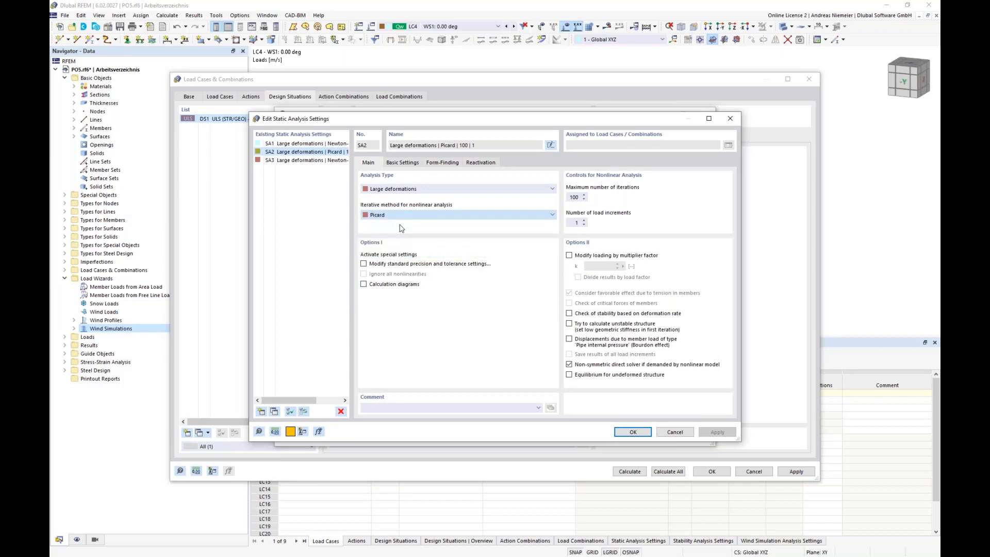
left_click(636, 434)
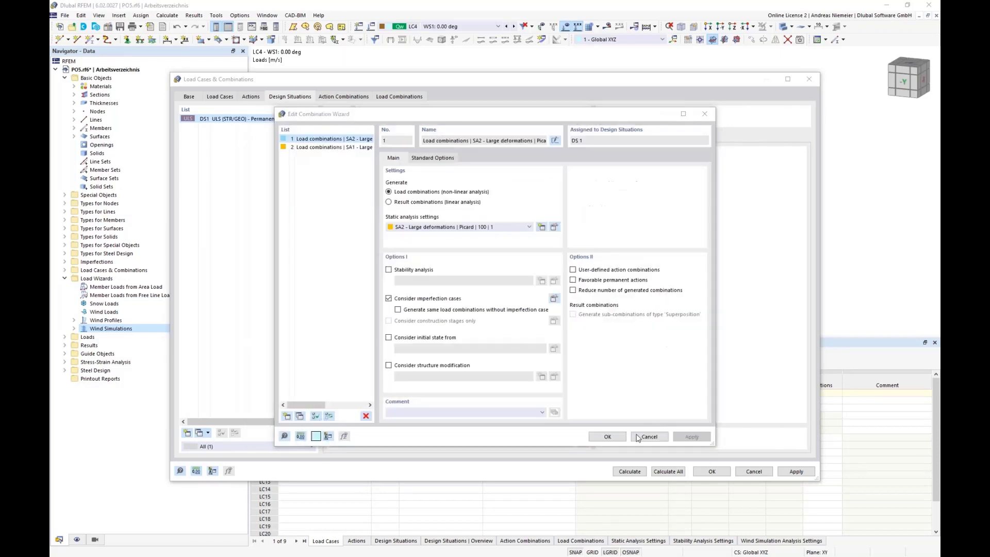
Disable imperfection cases in the combination wizard and have it consider the initial state from LC1 - Prestress
left_click(388, 298)
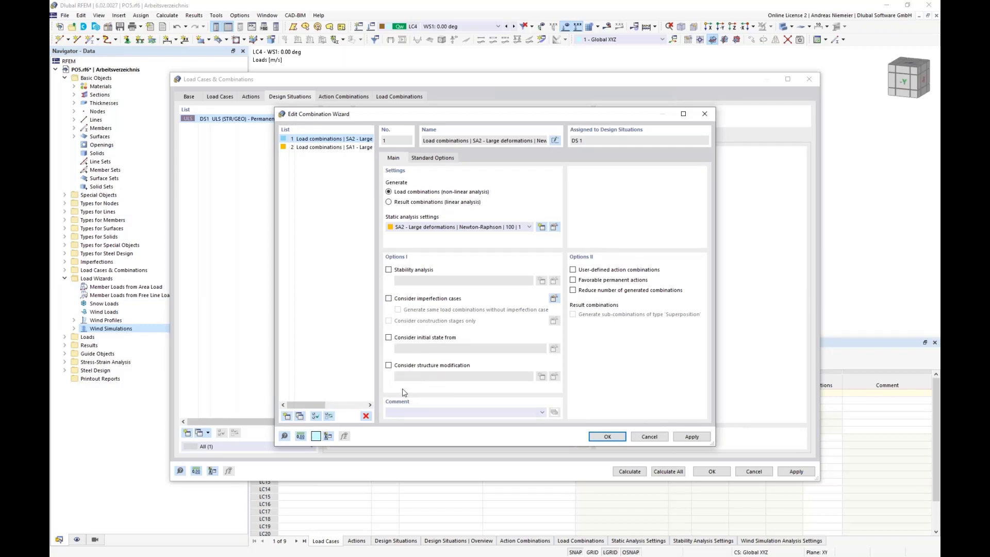
left_click(393, 339)
left_click(442, 350)
left_click(441, 358)
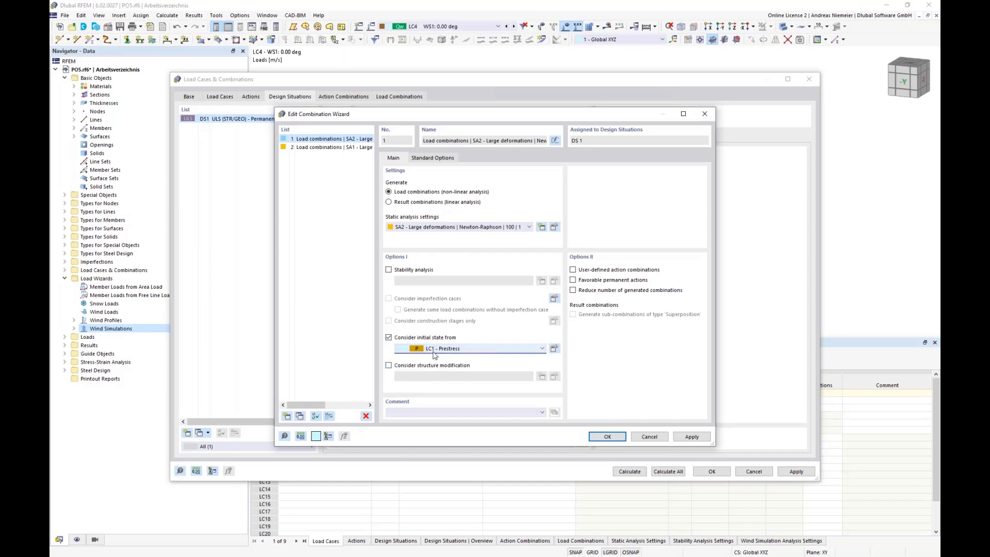
left_click(593, 437)
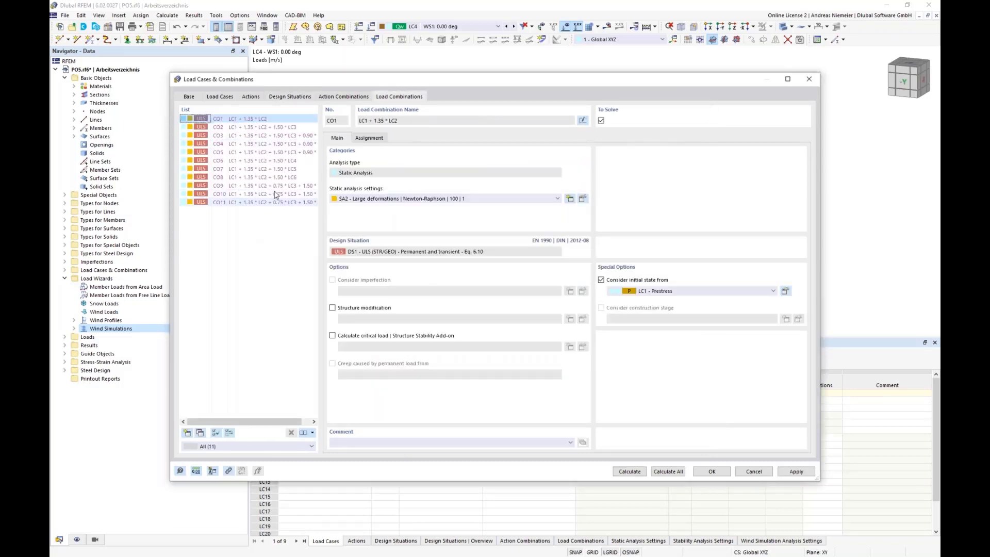
Review the load cases assigned to load combinations CO2 to CO10 and accept the load cases and combinations
left_click(375, 140)
left_click(285, 127)
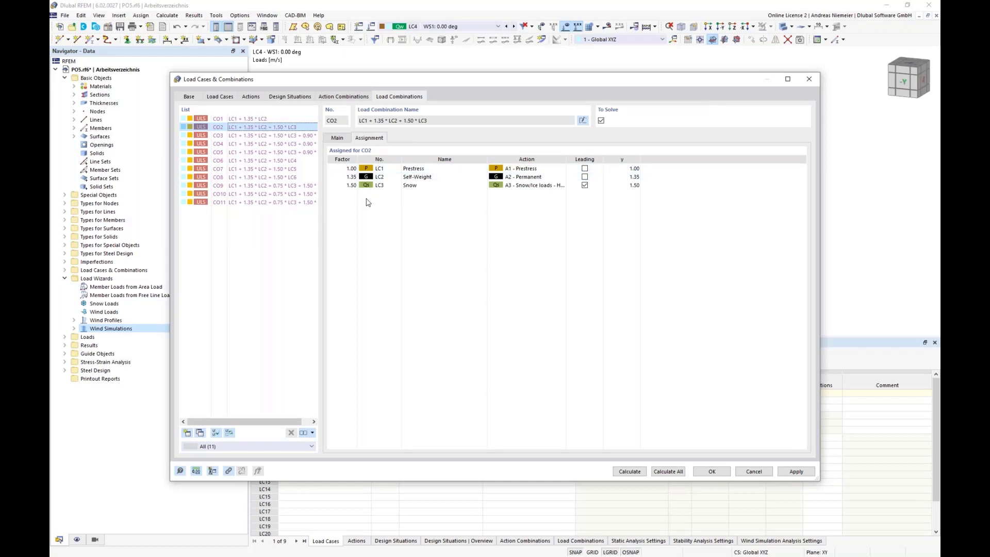
key("Down")
key("Down")
key("Down")
key("Down")
key("Down")
key("Down")
key("Down")
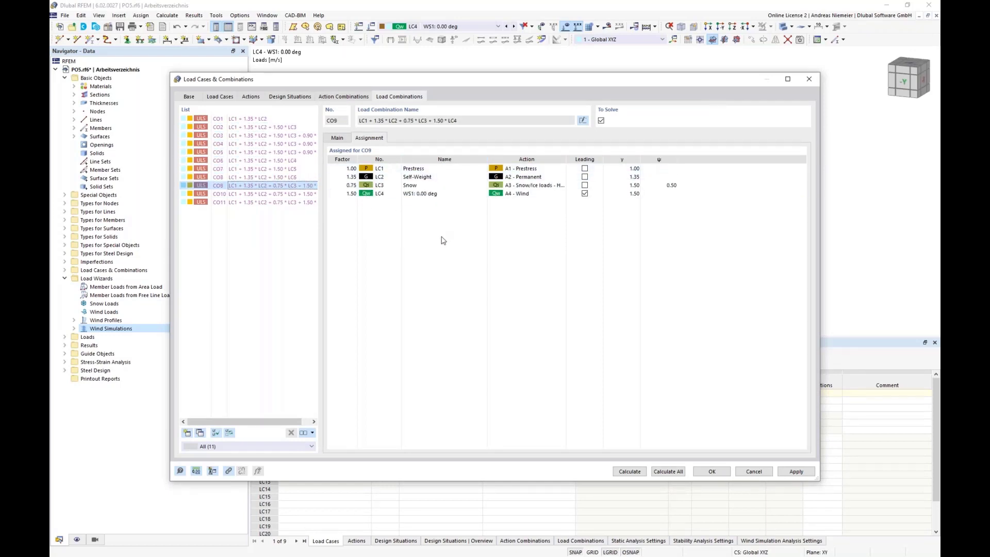
key("Down")
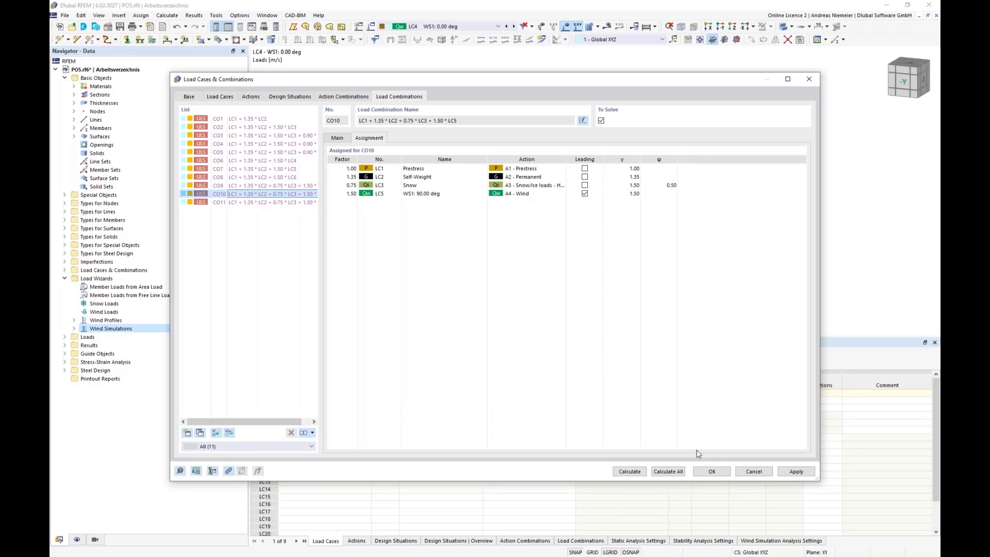
left_click(725, 470)
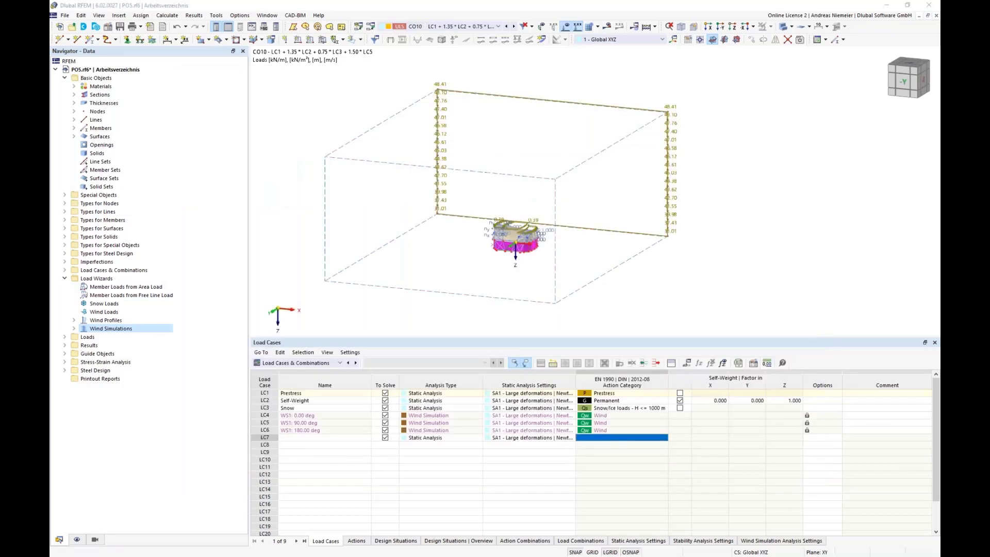
Switch to the already calculated model WT2enu.rf6, maximize its window, and bring the whole structure into view
left_click_drag(50, 83, 369, 103)
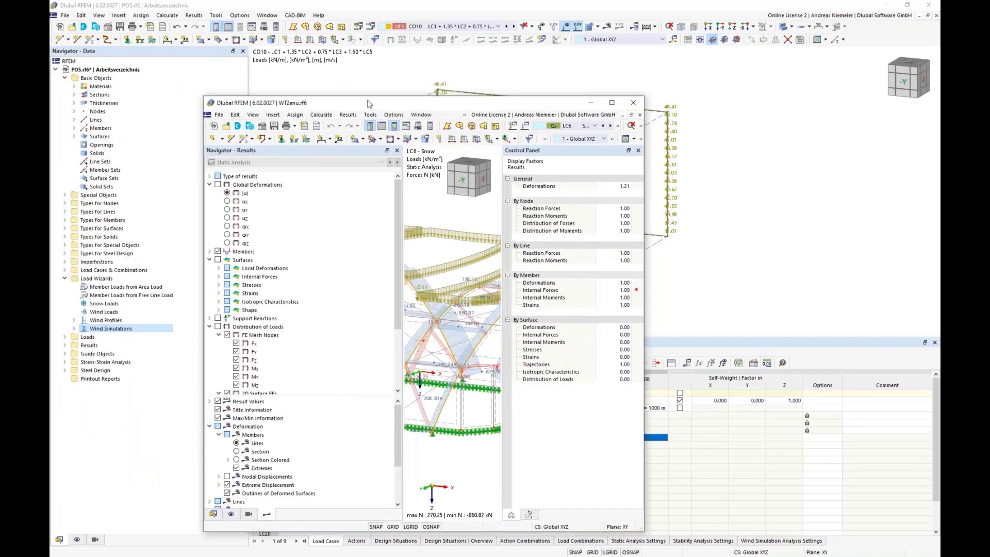
double_click(370, 104)
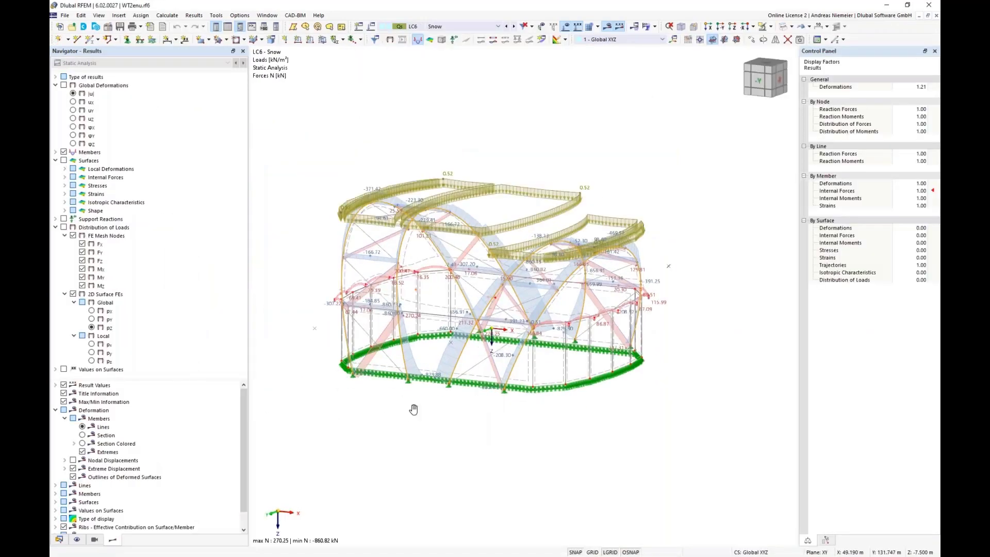
middle_click_drag(414, 409, 464, 392, "ctrl")
scroll(464, 392, "down", 2)
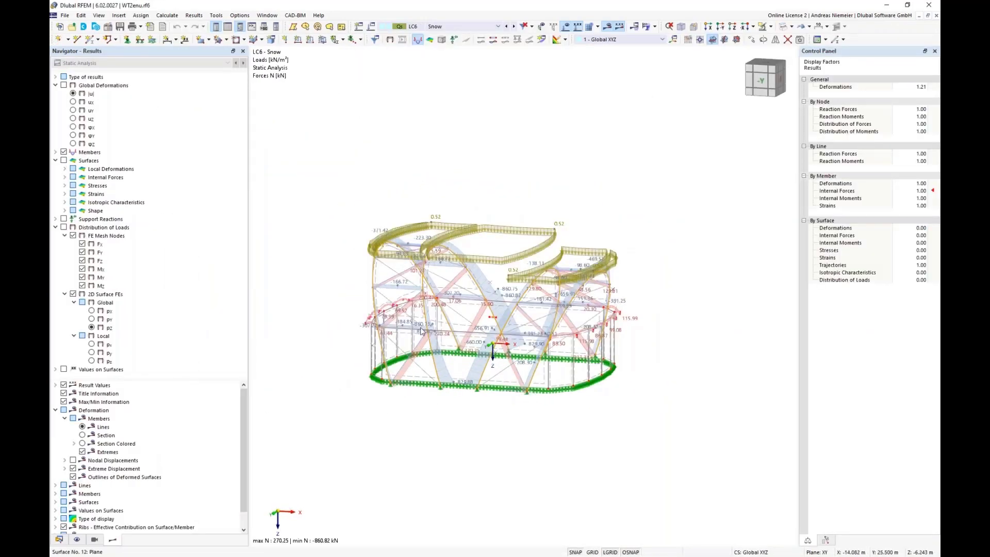
Display wind load case LC3 (WS1: 0.00 deg) and examine its wind tunnel and member forces
left_click(436, 26)
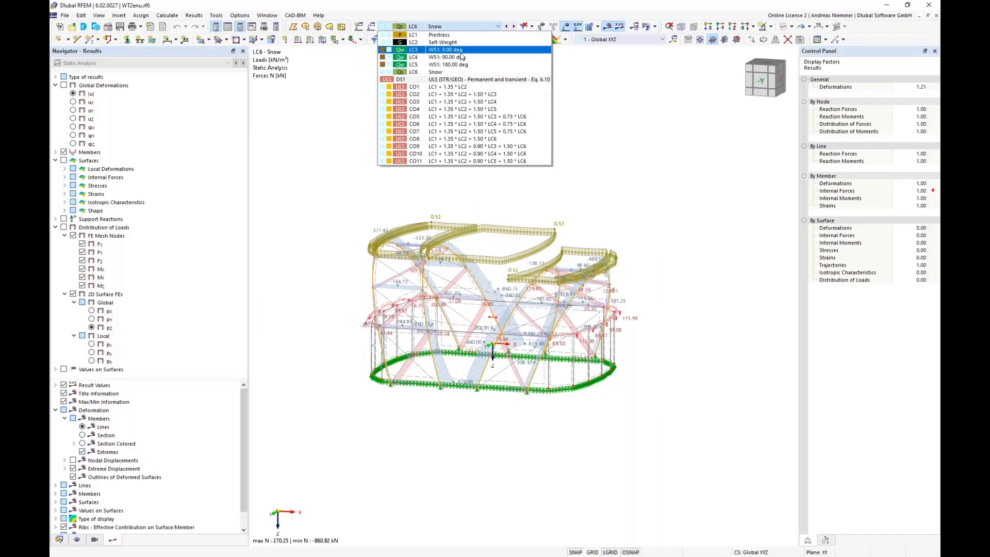
key("Escape")
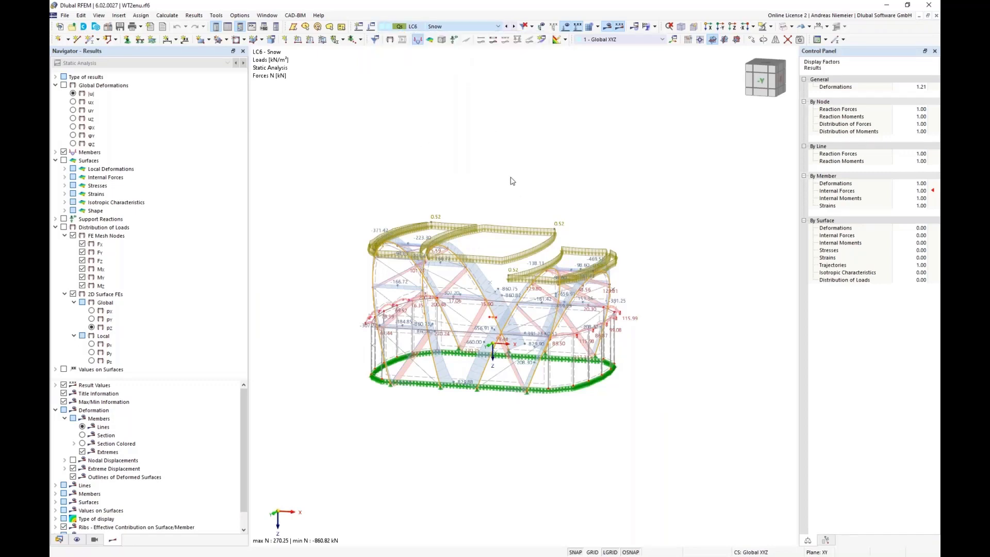
scroll(511, 173, "down", 6)
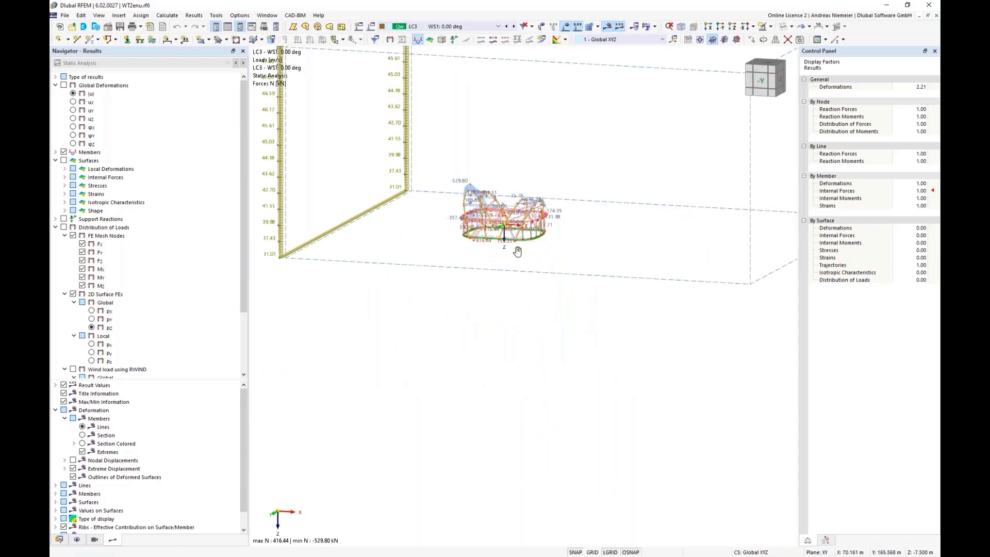
middle_click_drag(518, 251, 511, 304, "ctrl")
scroll(512, 304, "down", 1)
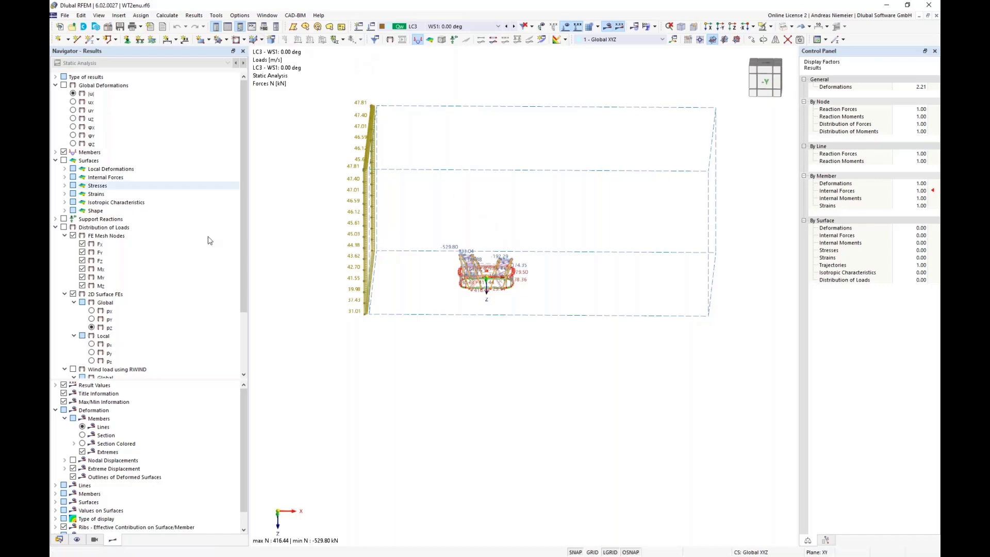
Open load case LC4 (WS1: 90.00 deg) for editing and show its wind simulation in RWIND
left_click(59, 540)
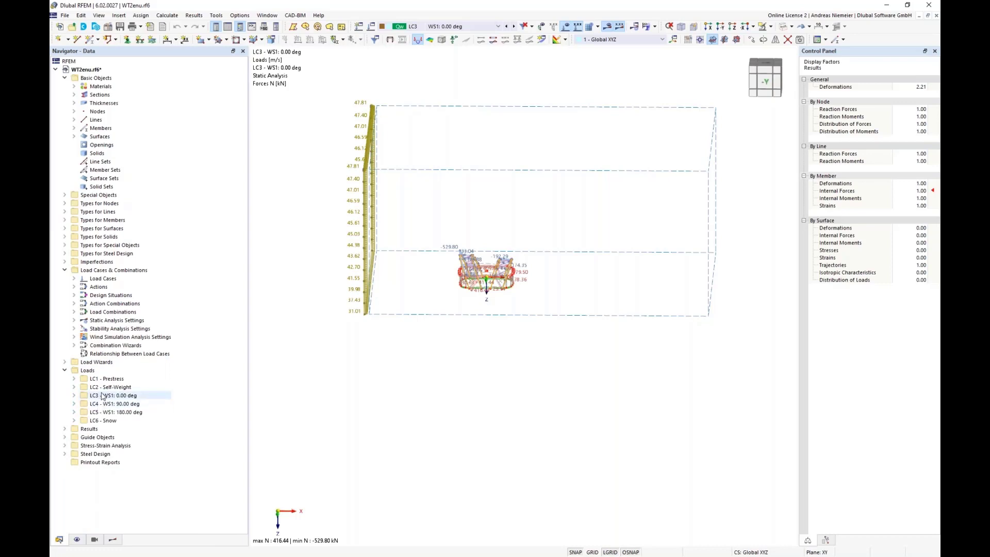
left_click(73, 278)
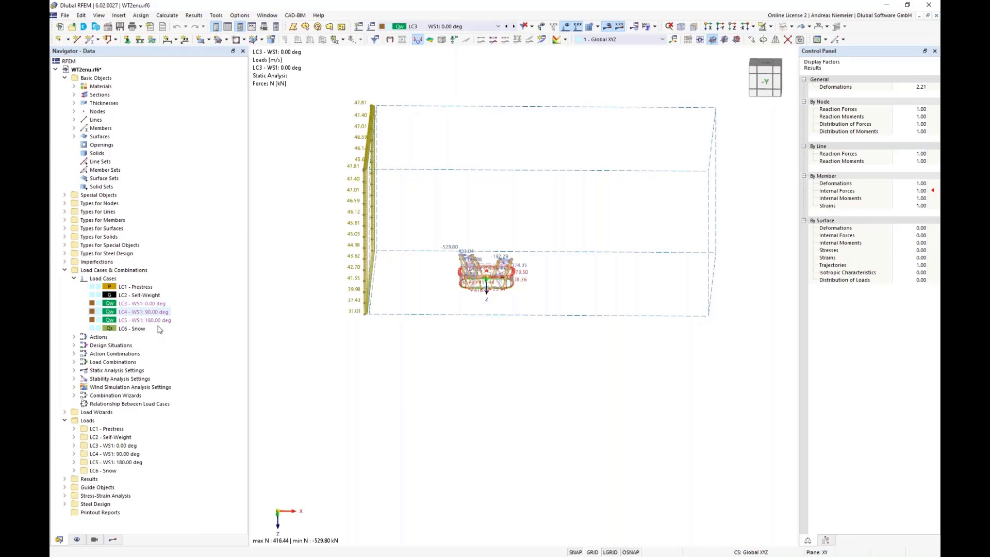
right_click(138, 311)
left_click(169, 320)
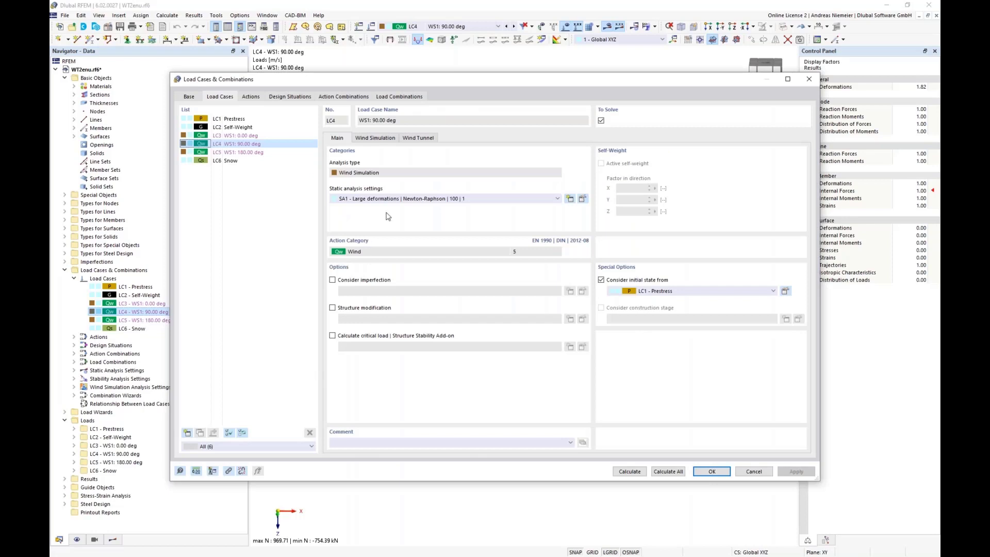
left_click(370, 140)
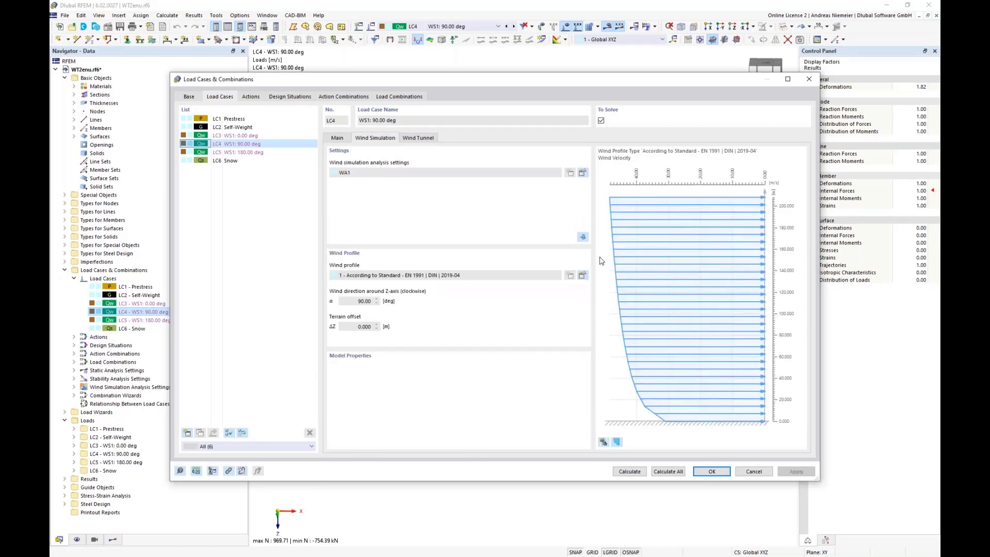
left_click(583, 236)
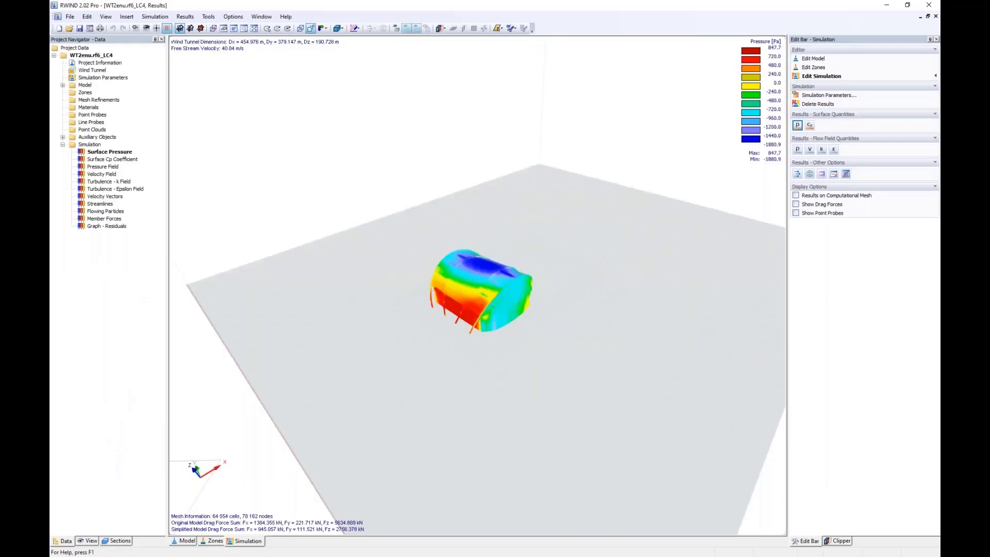
Examine the surface pressure distribution of LC4 on the membrane structure up close and from different directions
scroll(441, 313, "up", 8)
scroll(445, 308, "down", 10)
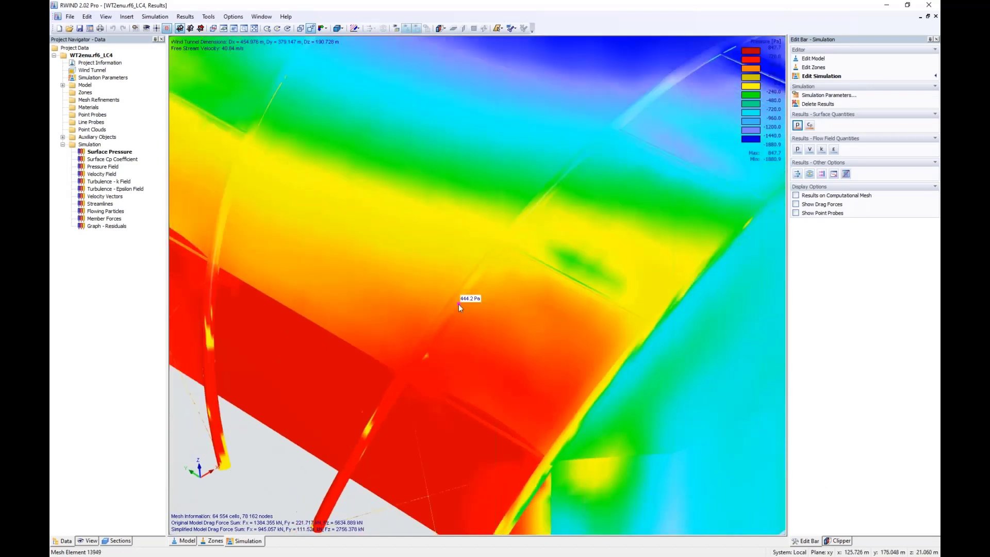
middle_click_drag(449, 360, 331, 309, "ctrl")
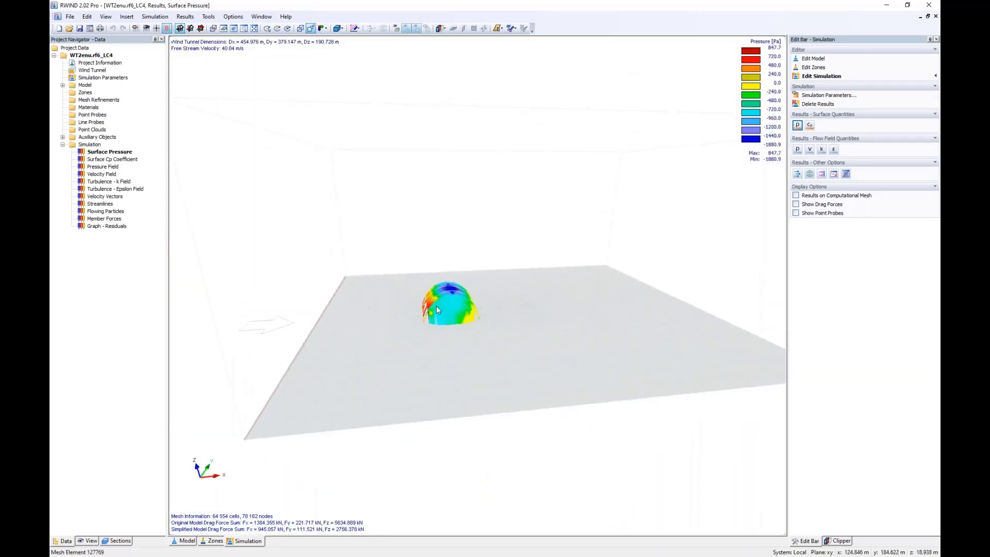
Show the wind tunnel model of LC4 and examine the wind direction relative to the structure
mouse_move(441, 317)
middle_click_drag(413, 359, 432, 361)
scroll(431, 360, "down", 1)
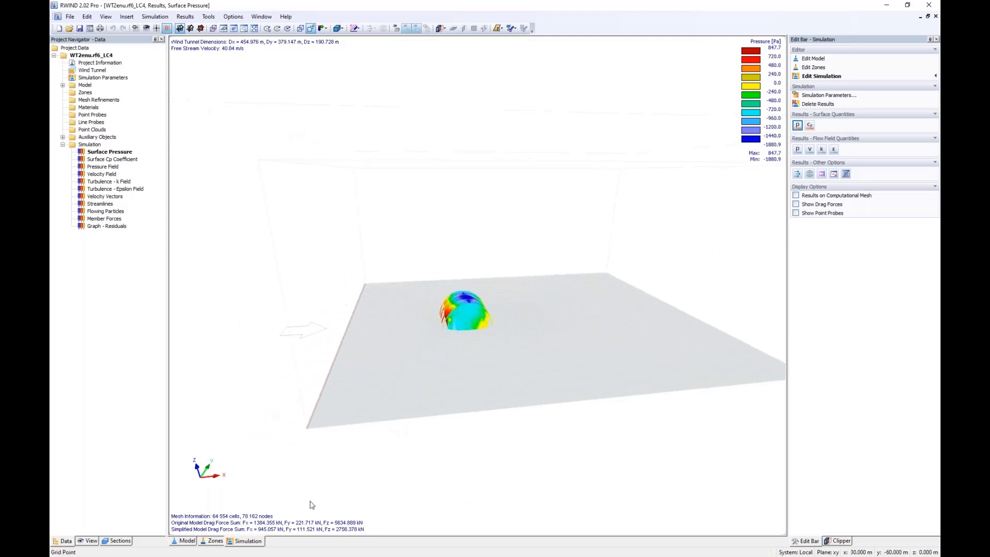
left_click(177, 540)
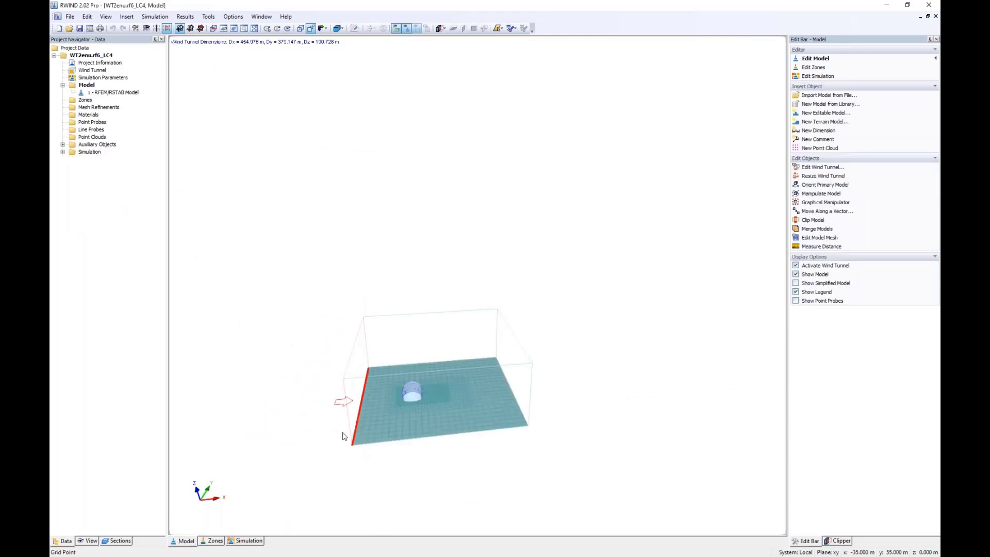
scroll(345, 438, "up", 1)
middle_click_drag(345, 438, 392, 405, "ctrl")
scroll(417, 412, "up", 2)
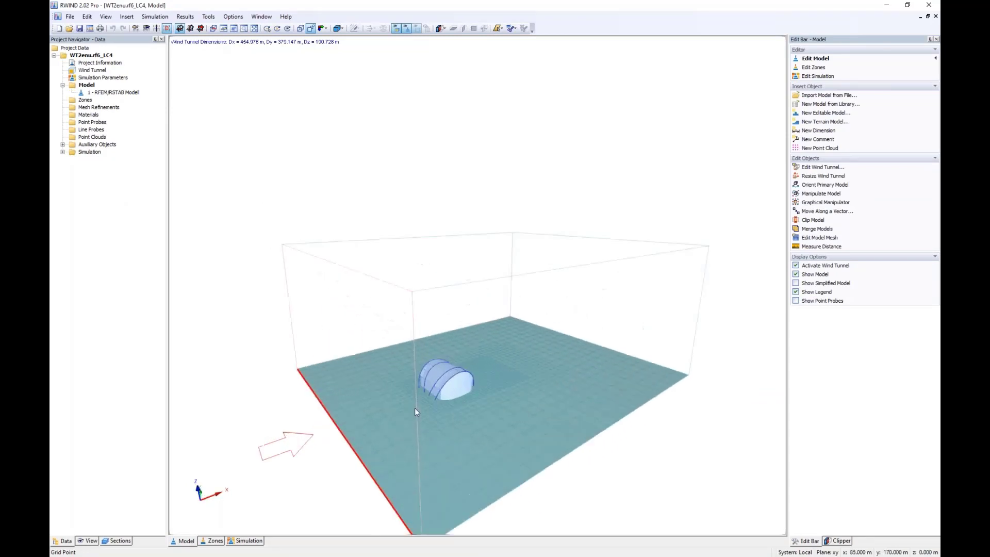
Return to the simulation results and display the pressure field on the slicer plane around the structure
left_click(242, 542)
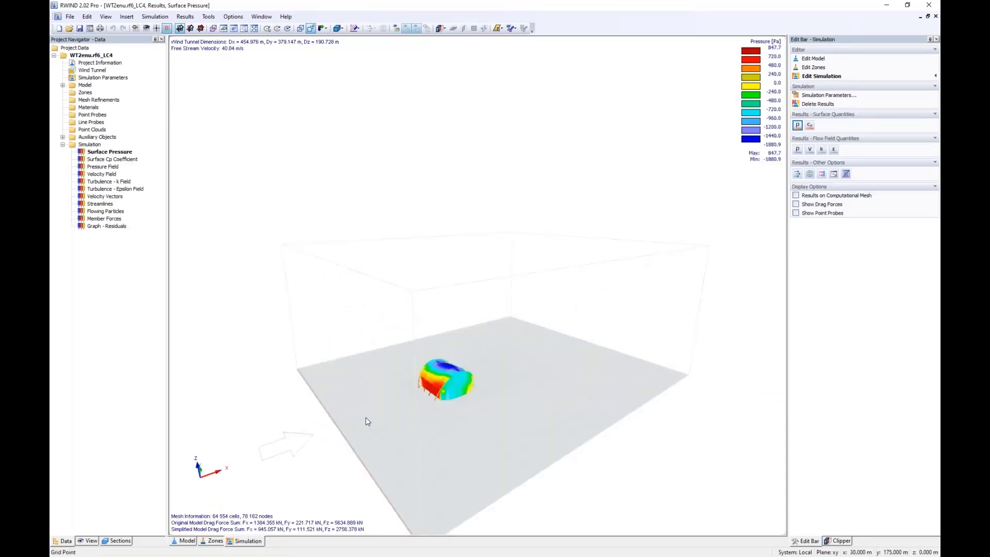
middle_click_drag(367, 418, 550, 401, "ctrl")
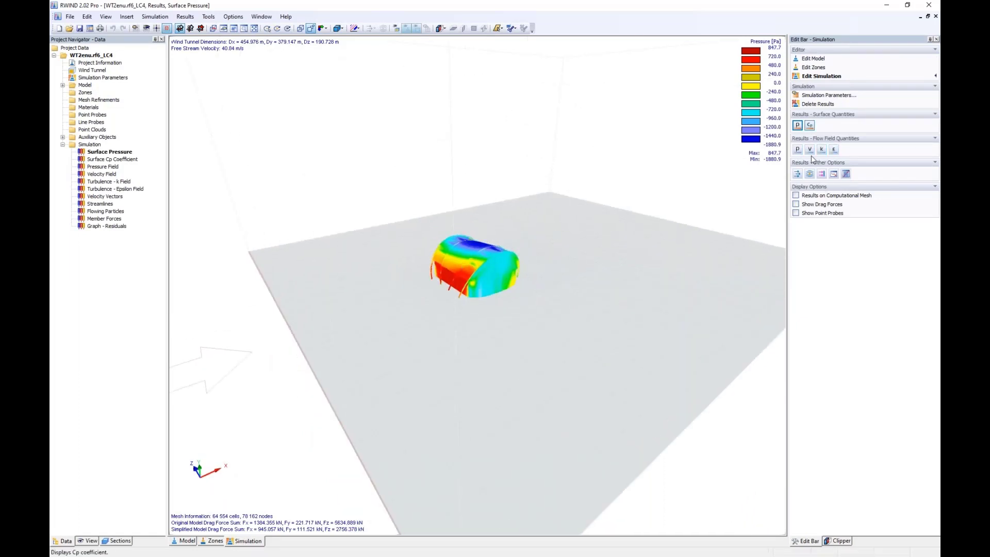
left_click(797, 151)
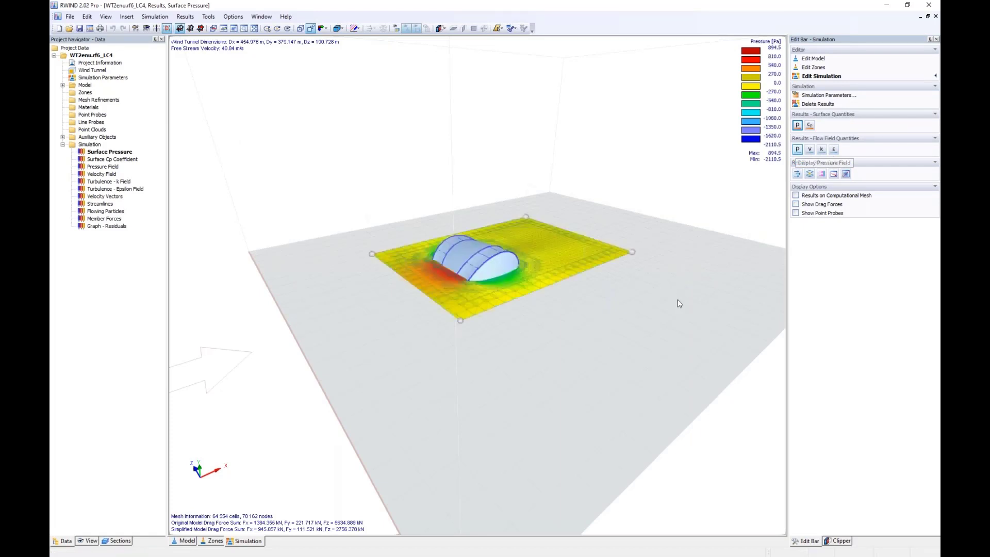
middle_click_drag(416, 258, 434, 402, "ctrl")
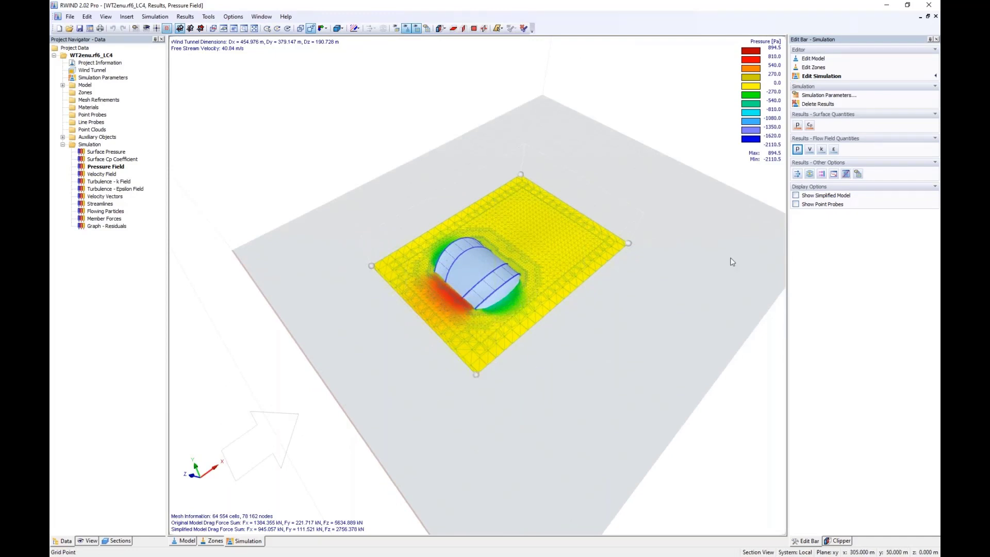
Display the velocity field and lower the slicer plane slightly to examine the wind speeds around the structure
left_click(809, 150)
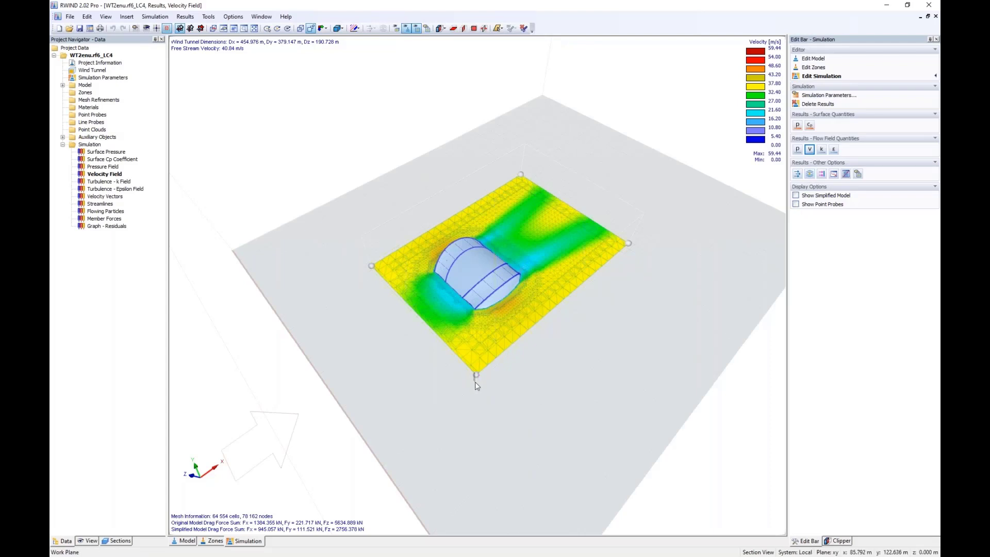
scroll(496, 384, "up", 3)
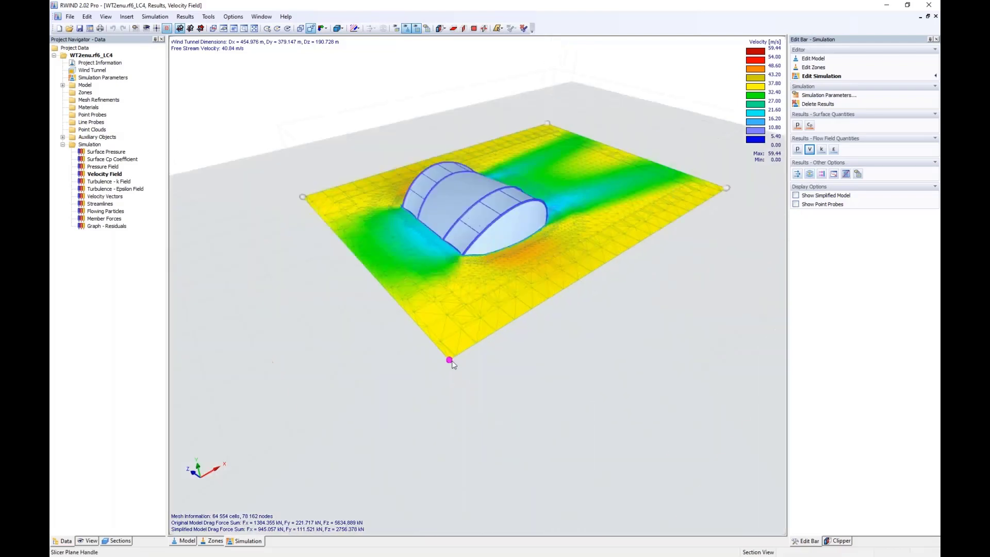
left_click_drag(451, 363, 452, 372)
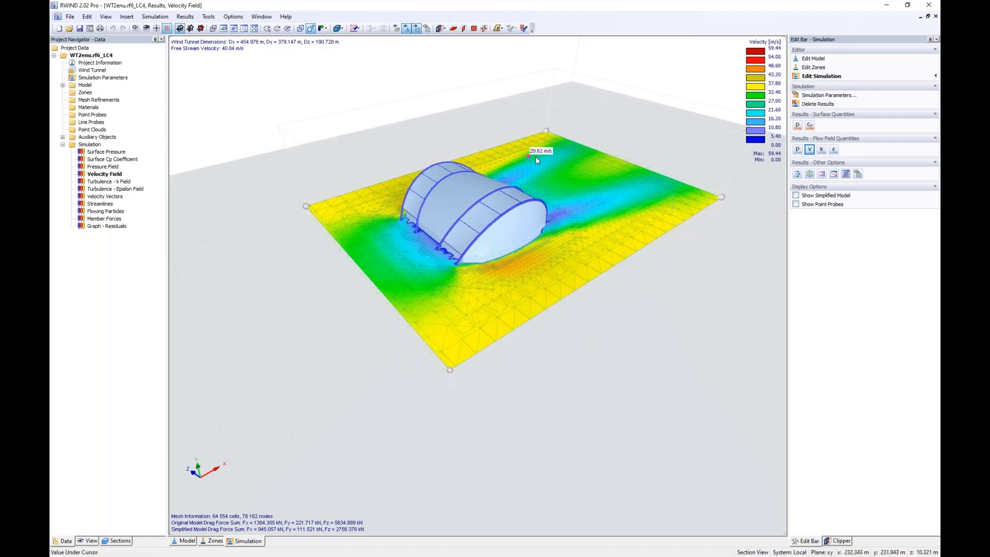
Display the velocity vectors on the slicer plane and examine them close up from above
left_click(797, 174)
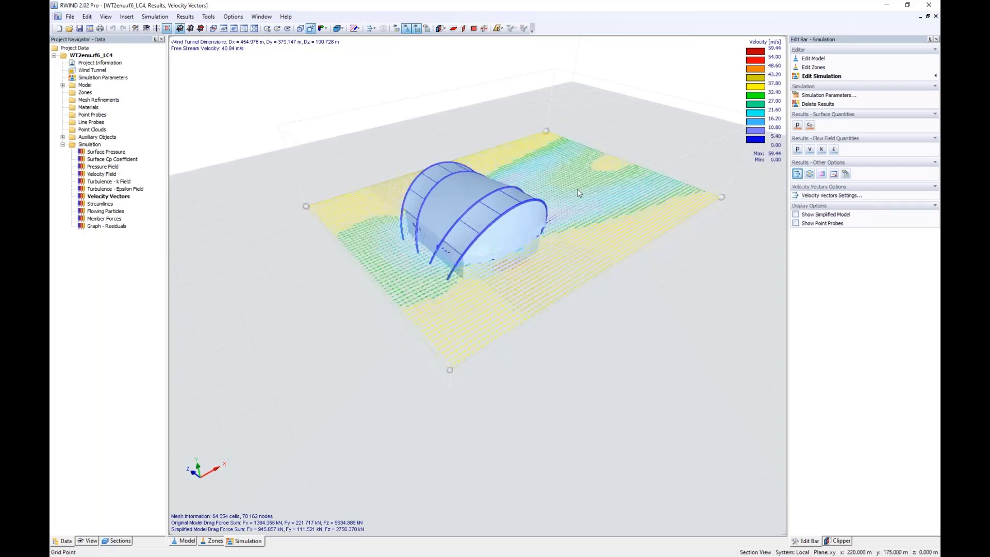
left_click(323, 29)
left_click(351, 71)
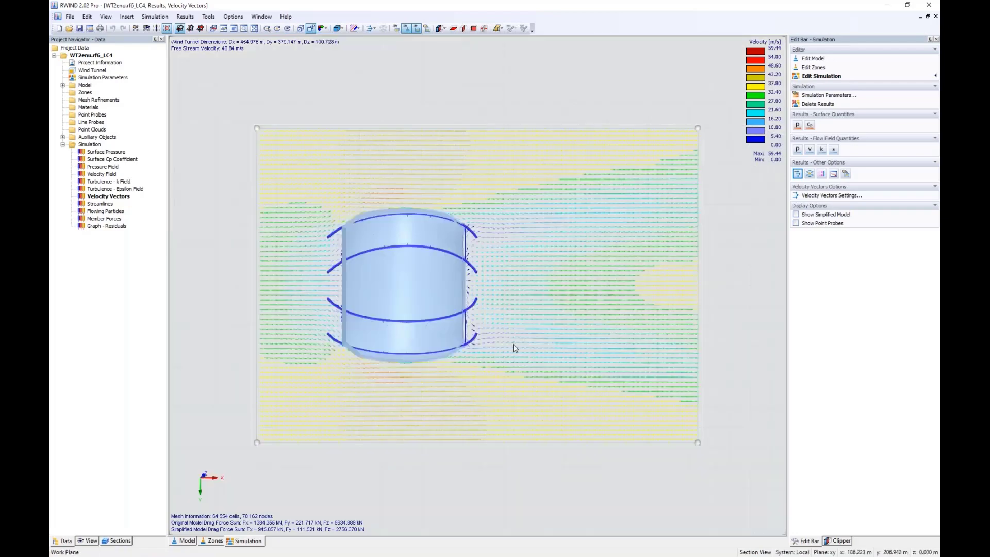
scroll(503, 343, "up", 5)
scroll(455, 357, "up", 2)
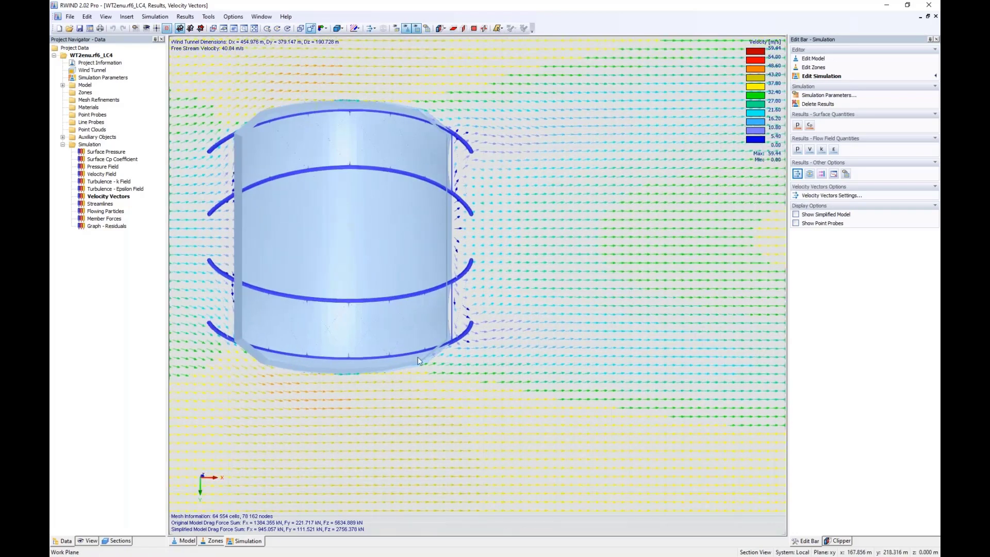
Display the streamlines around the structure in a 3D view, run their flow animation, and switch it off again
scroll(454, 355, "down", 3)
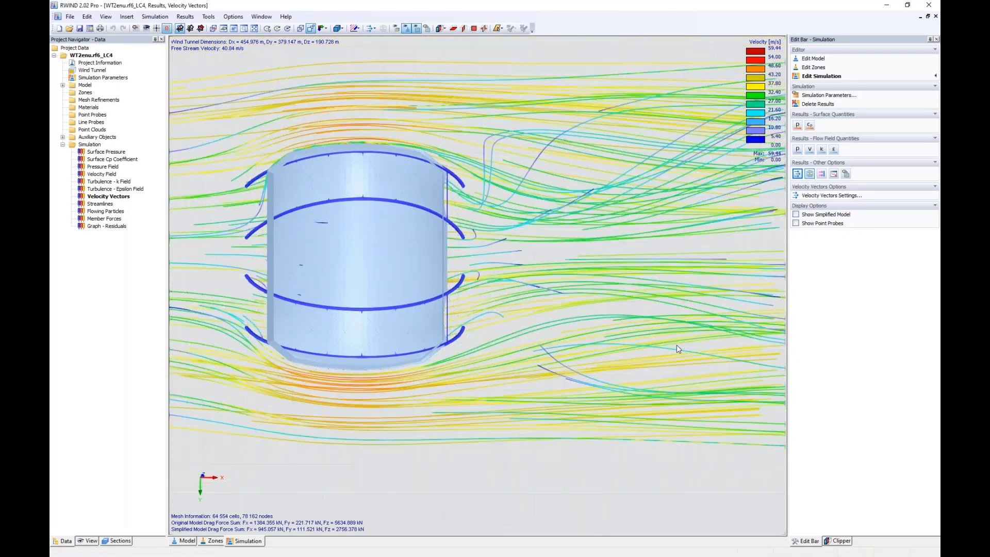
middle_click_drag(508, 248, 467, 446, "ctrl")
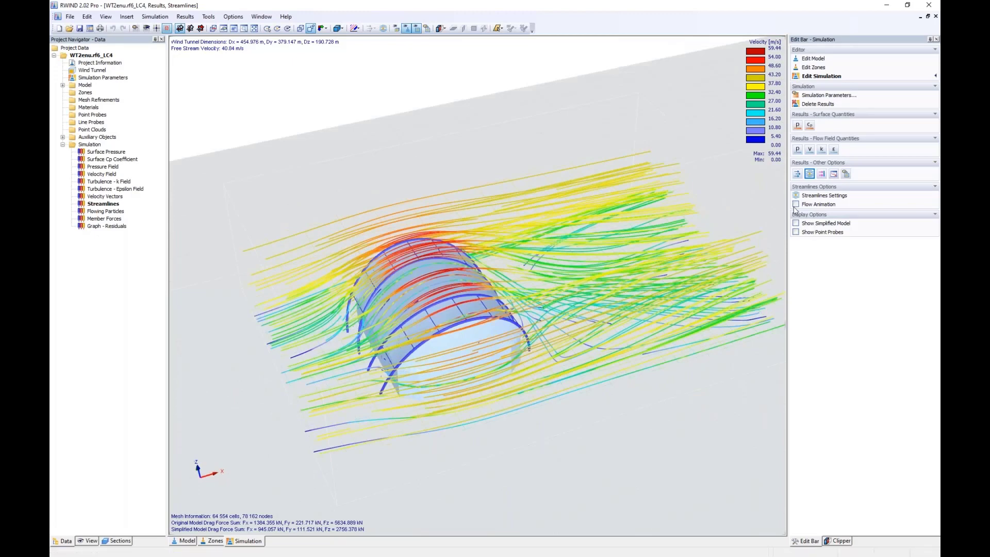
left_click(795, 204)
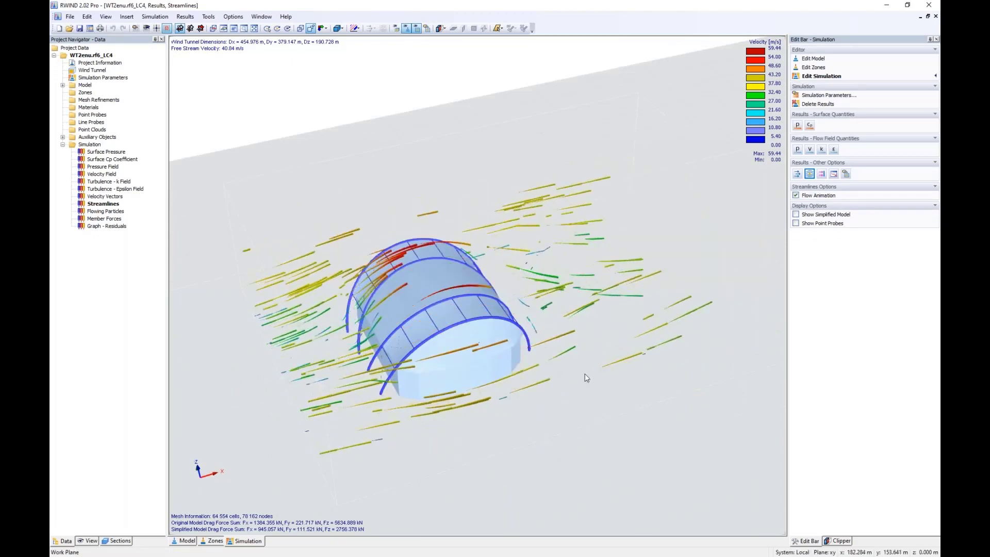
middle_click_drag(586, 372, 681, 345, "ctrl")
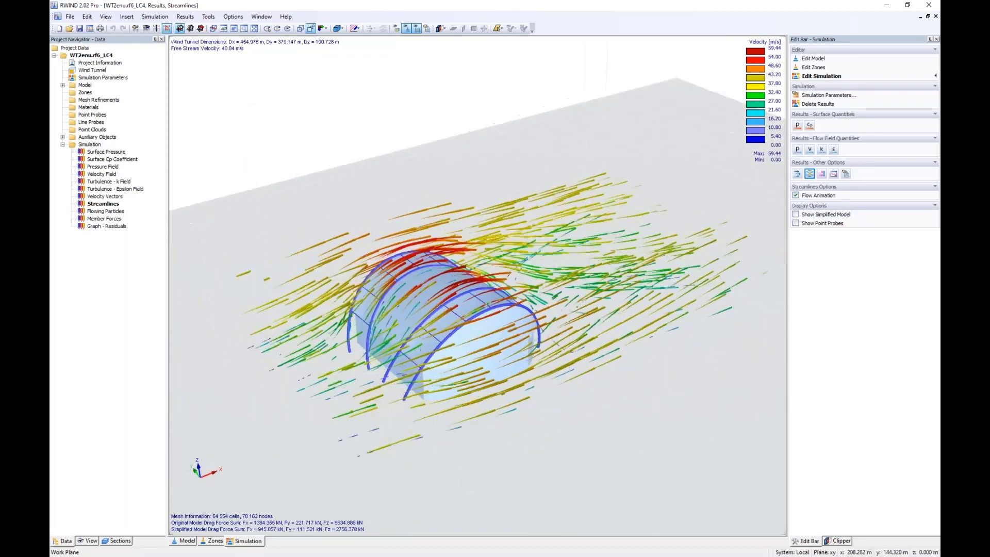
left_click(797, 195)
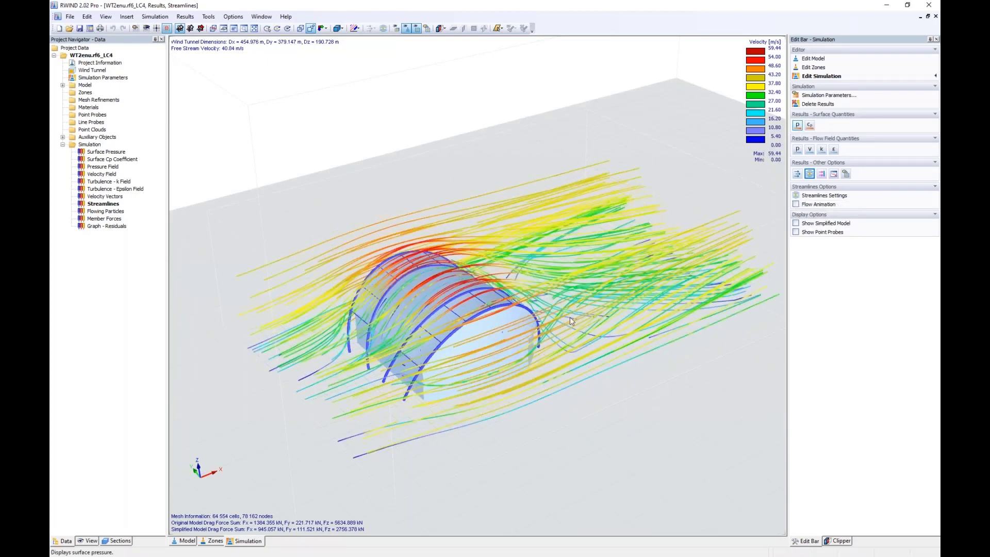
Inspect the surface pressure once more, then close the RWIND simulation and cancel the load case dialog in RFEM
scroll(374, 401, "up", 3)
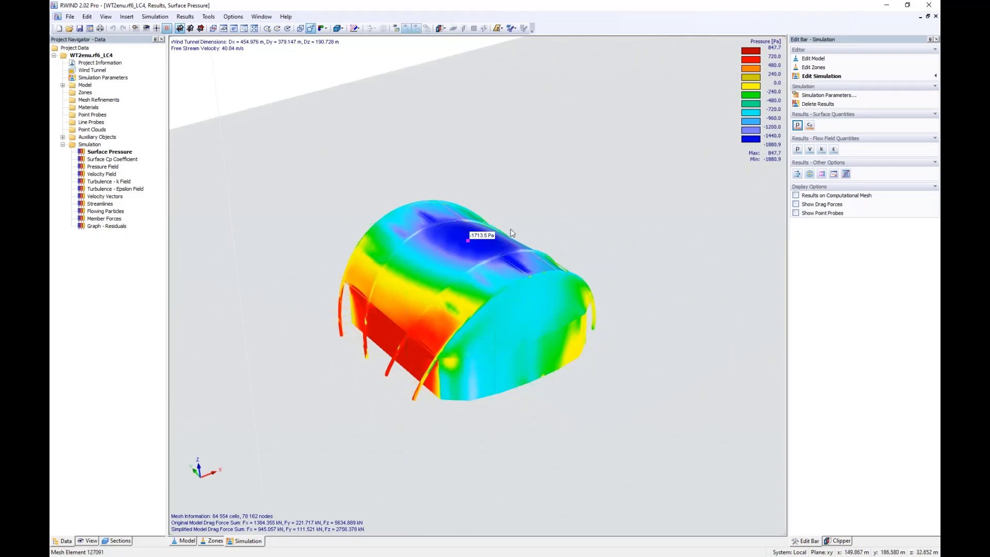
left_click(935, 15)
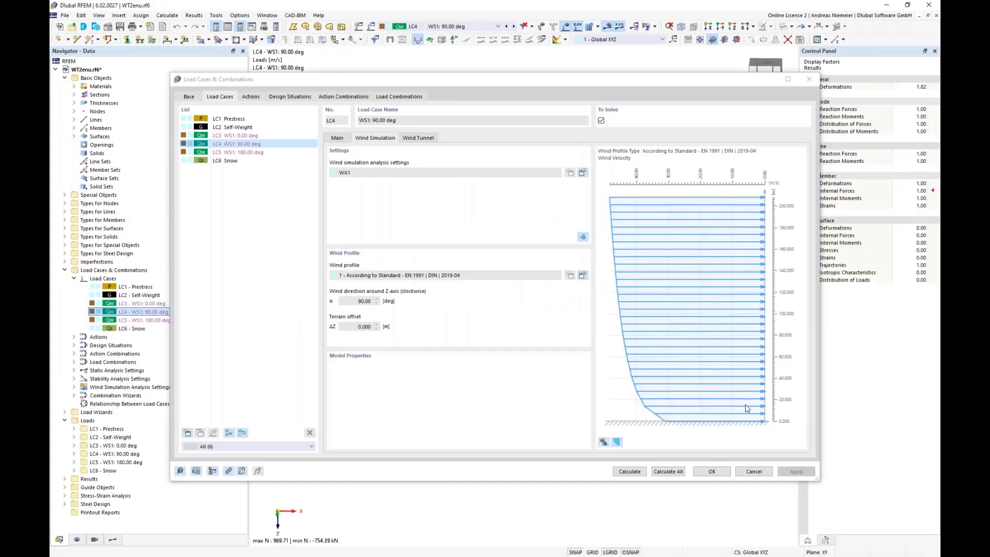
left_click(761, 473)
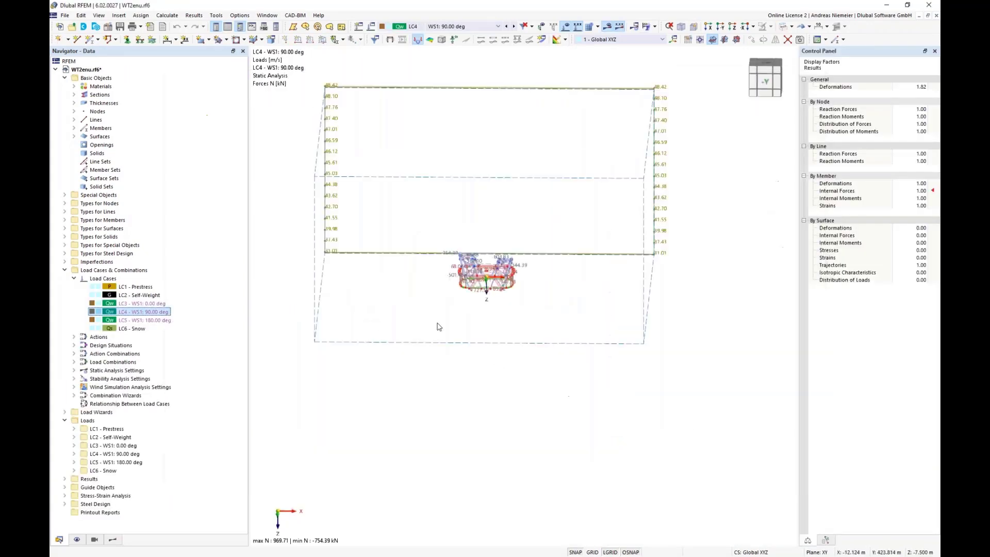
Display the global deformations |u| of LC4 and examine the deformed membrane up close
middle_click_drag(417, 302, 563, 288, "ctrl")
left_click(112, 539)
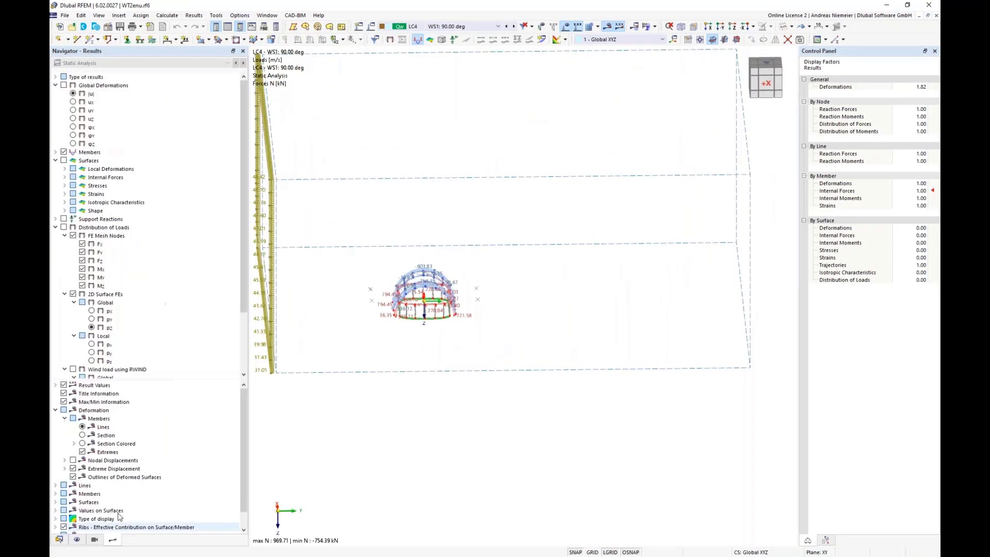
left_click(64, 85)
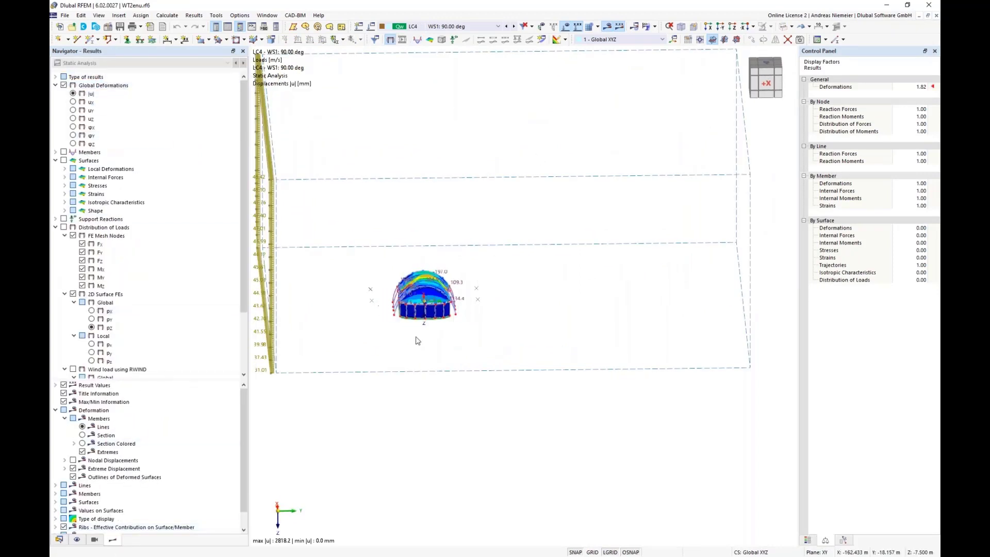
mouse_move(416, 340)
middle_mouse_down("ctrl")
mouse_move(356, 315)
mouse_move(422, 337)
mouse_move(361, 369)
mouse_move(384, 306)
middle_mouse_up("ctrl")
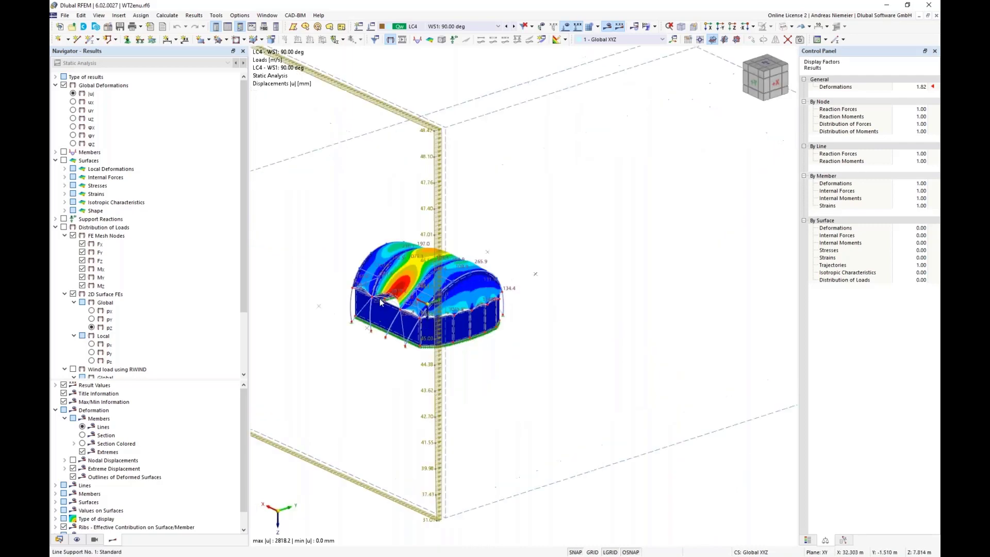
scroll(382, 297, "up", 3)
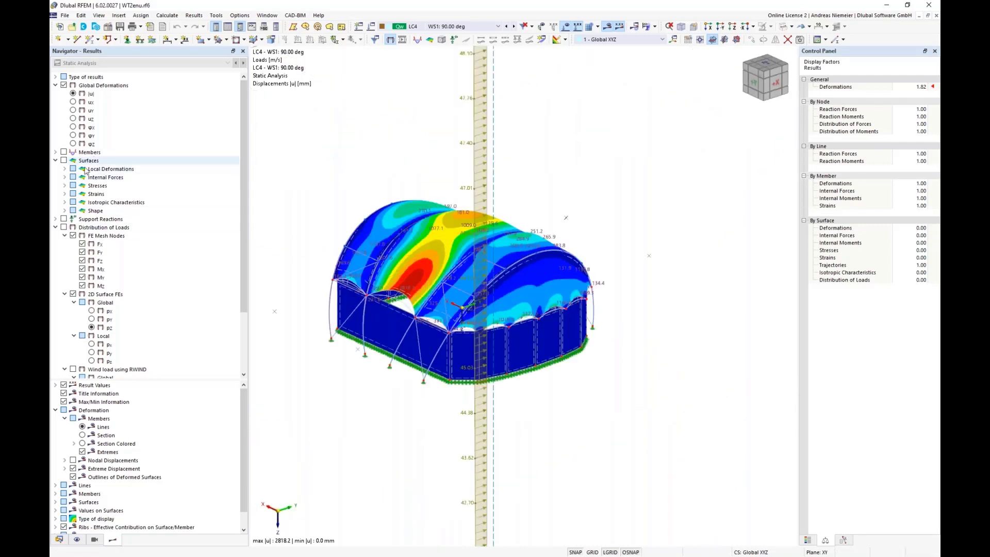
Display the member forces N without loads for design situation DS1 - ULS (STR/GEO) and examine the envelope from several sides
left_click(64, 153)
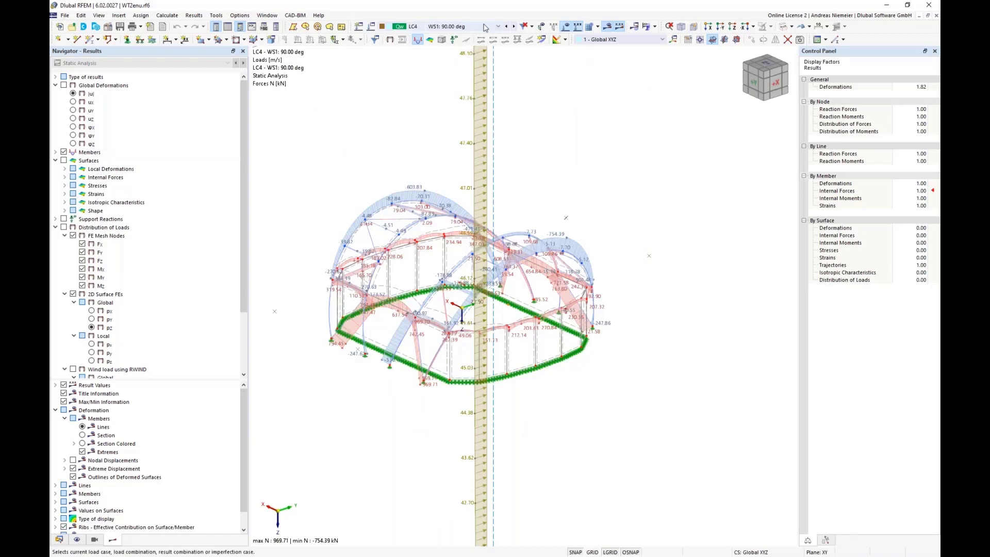
left_click(569, 30)
left_click(462, 26)
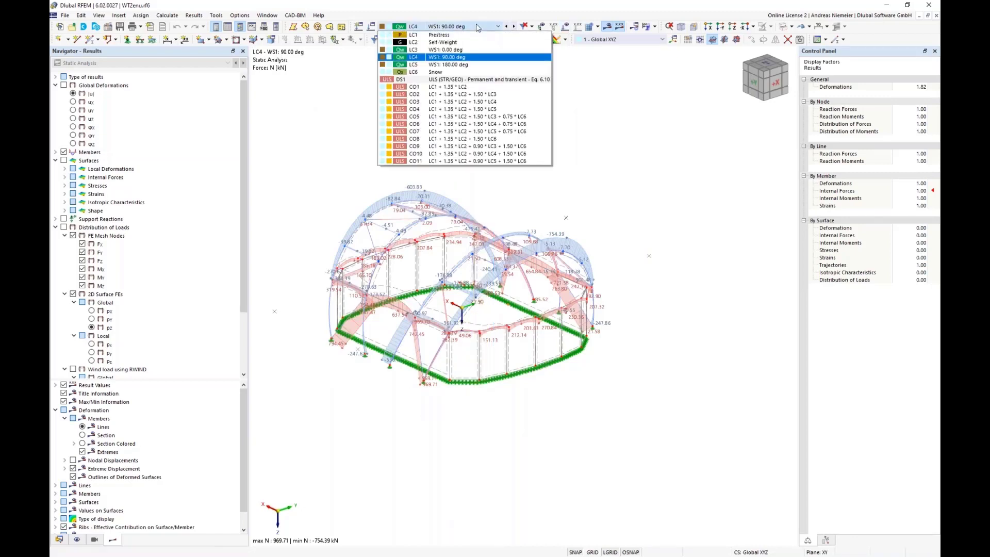
left_click(411, 81)
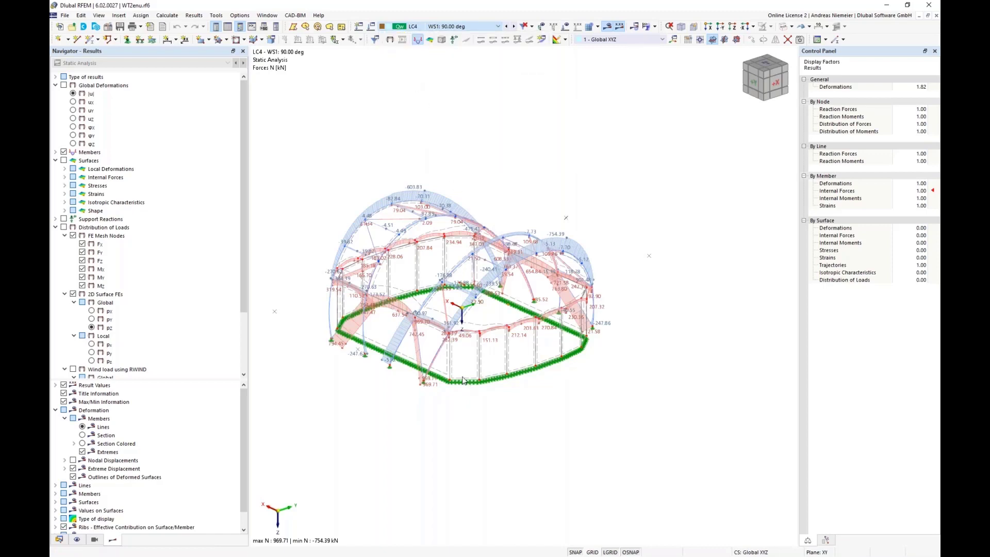
middle_click_drag(566, 406, 351, 393, "ctrl")
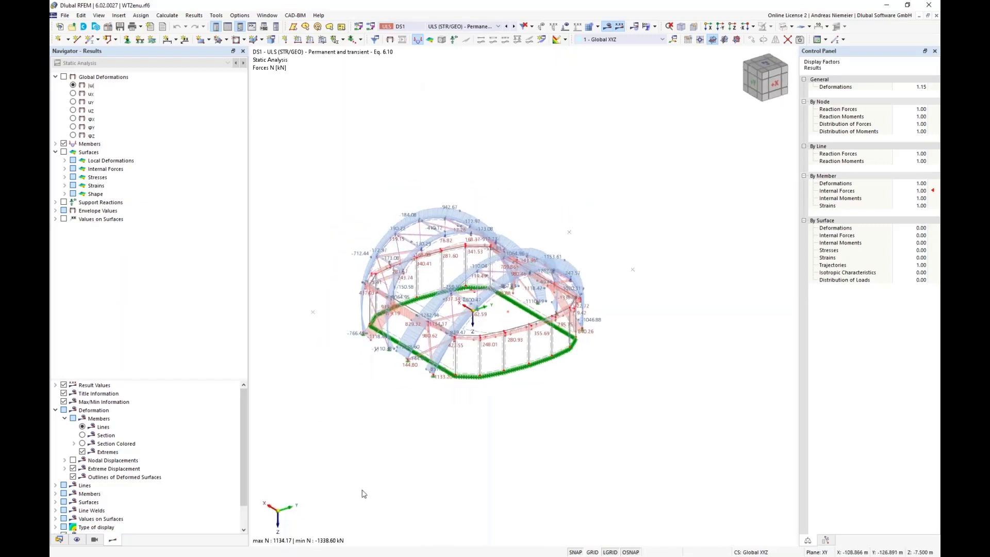
middle_click_drag(410, 421, 420, 421)
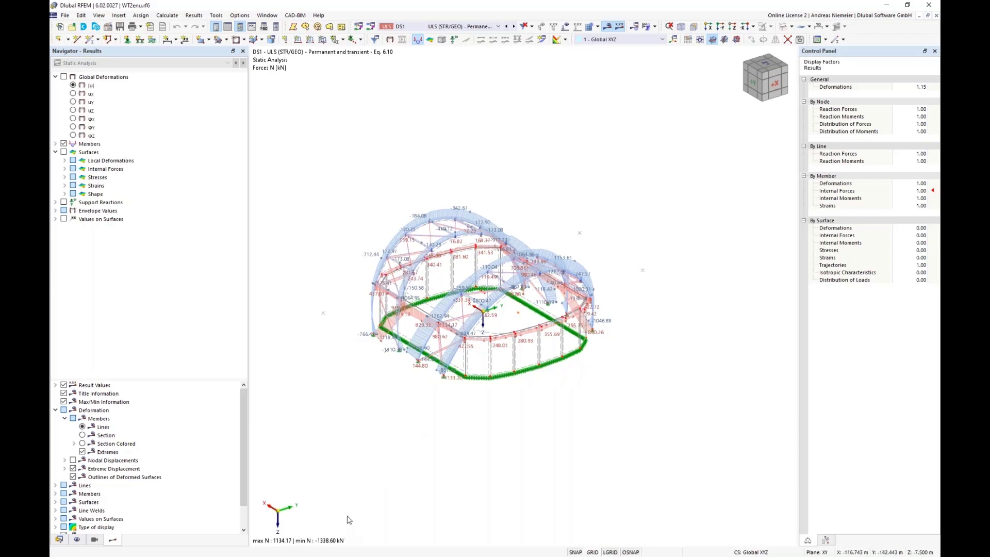
right_click_drag(442, 431, 462, 398)
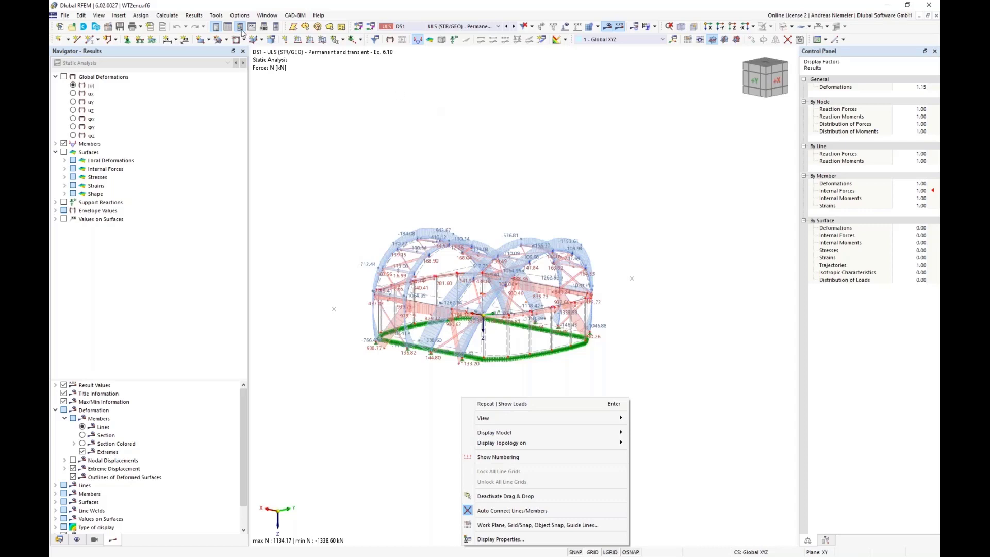
Show the tables and list the static analysis internal forces by member
left_click(228, 28)
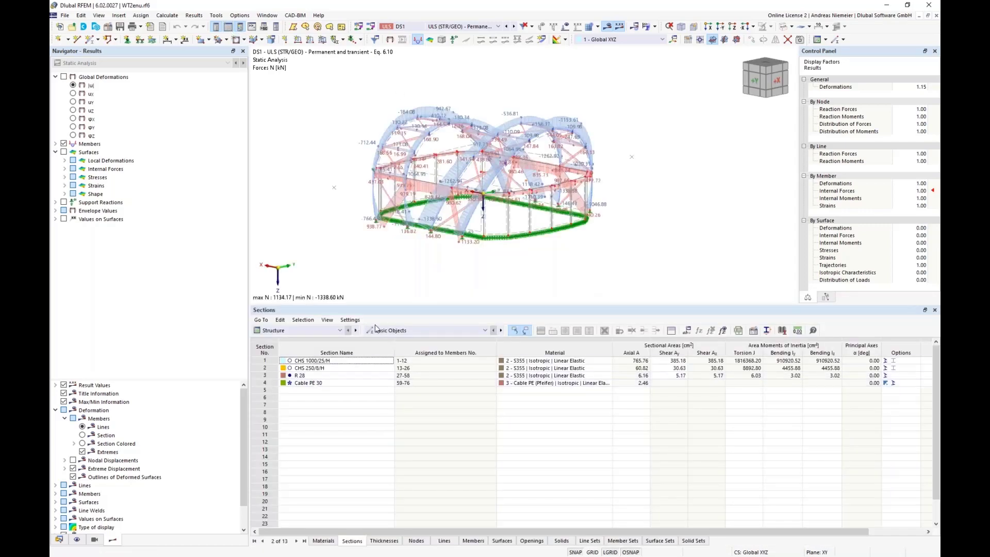
left_click(309, 332)
left_click(292, 375)
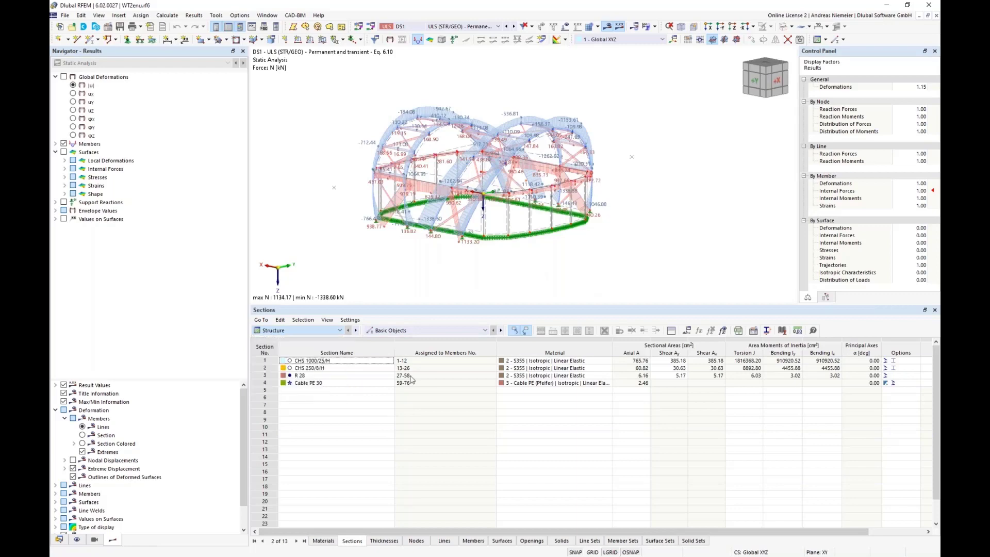
left_click(431, 331)
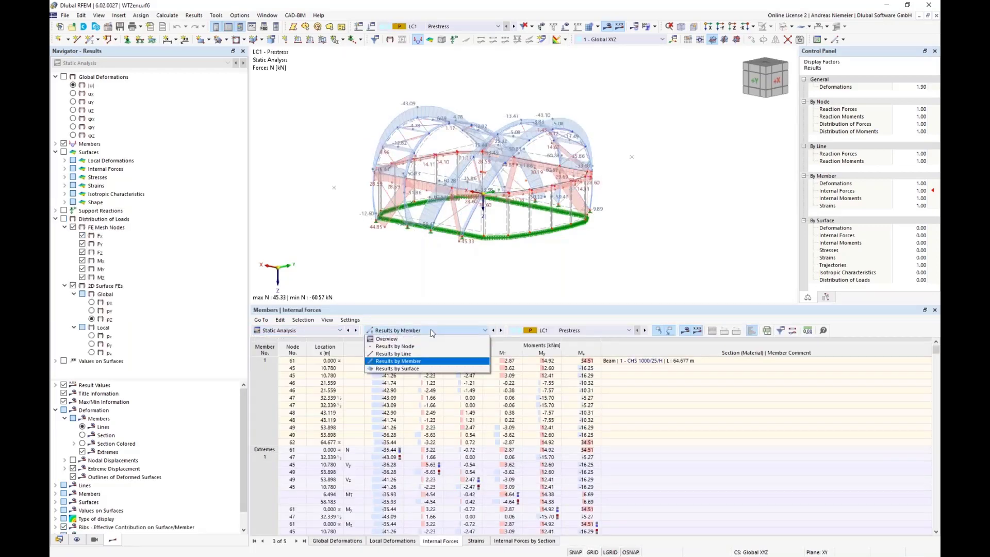
left_click(426, 363)
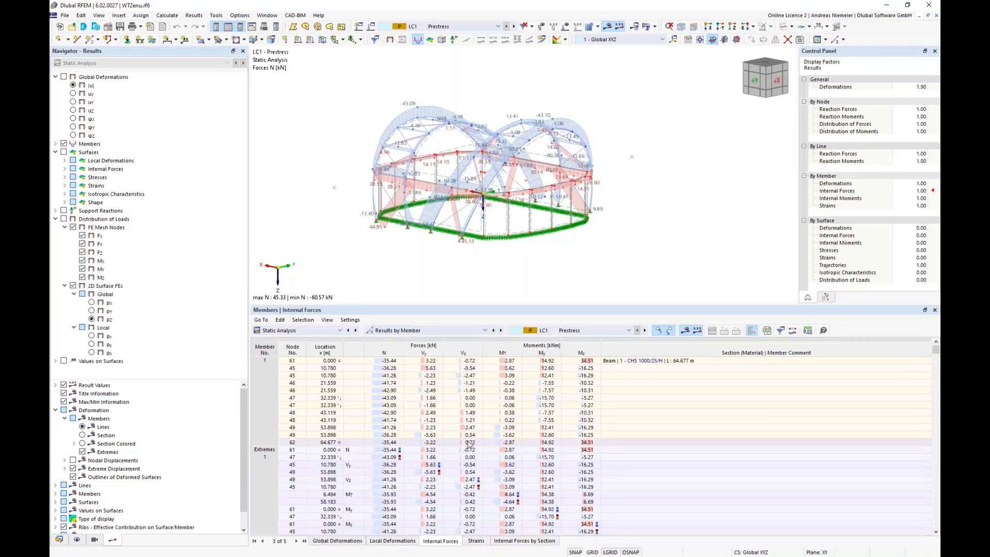
List the member internal forces for design situation DS1 and select the minimum axial force N of member 10
left_click(567, 331)
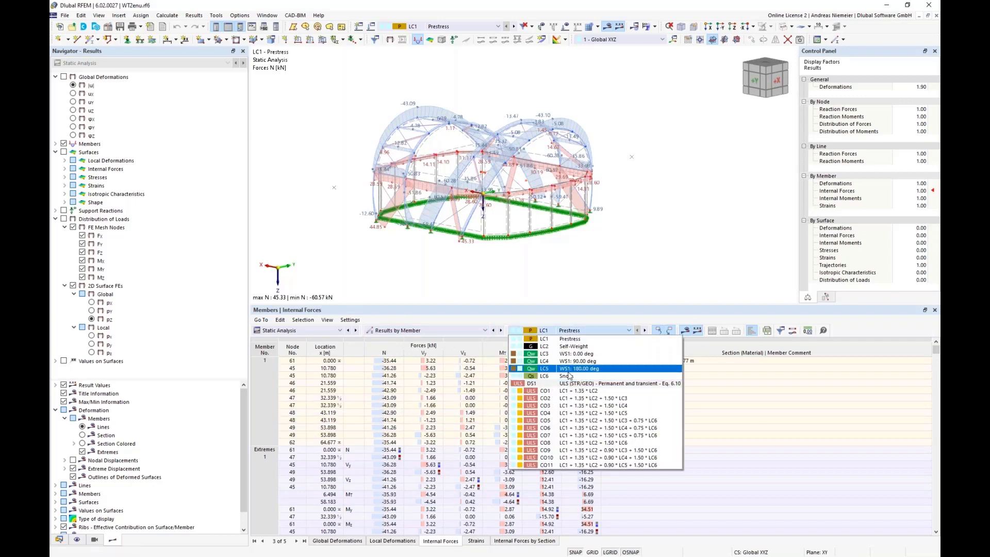
key("Escape")
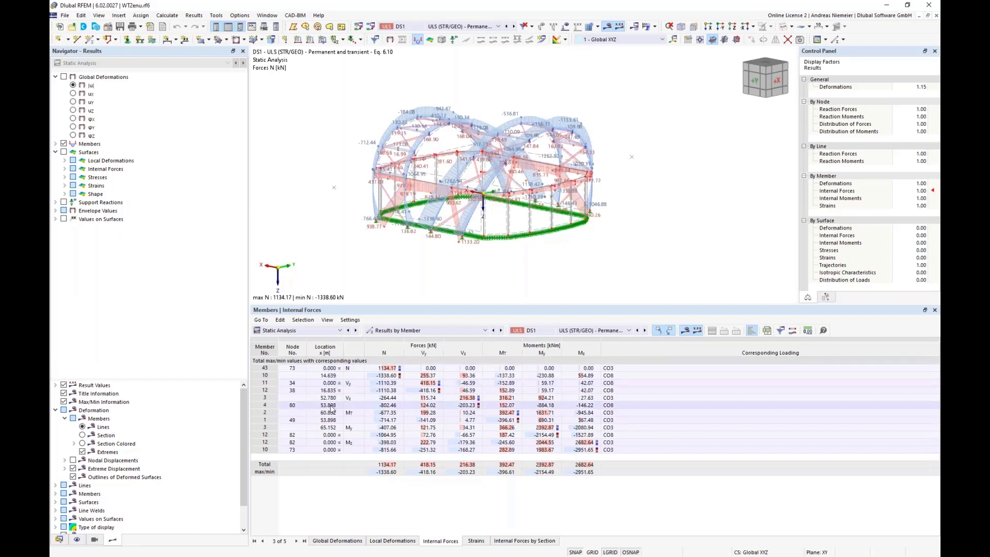
left_click(388, 376)
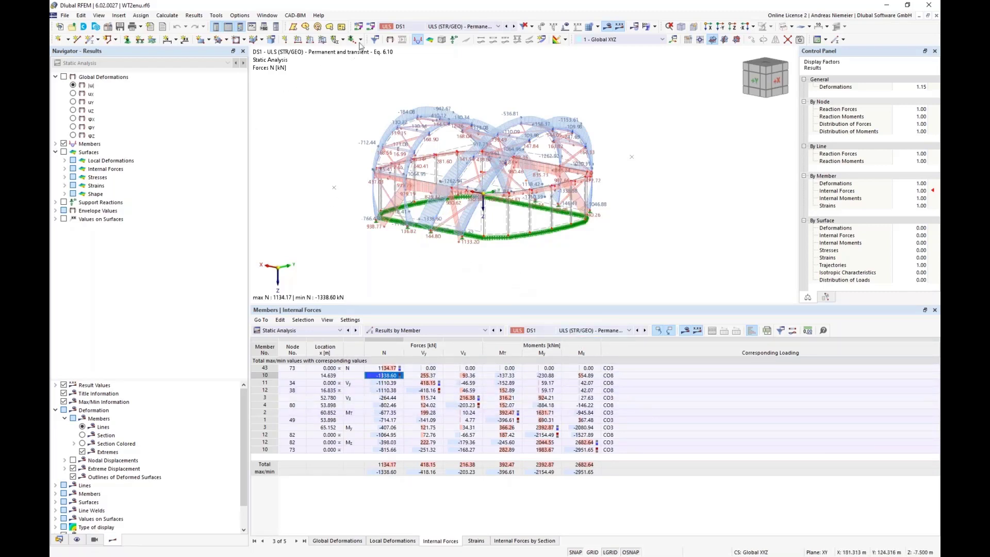
Open load combination CO8 for editing, check its assigned load cases and return to its main settings
left_click(370, 28)
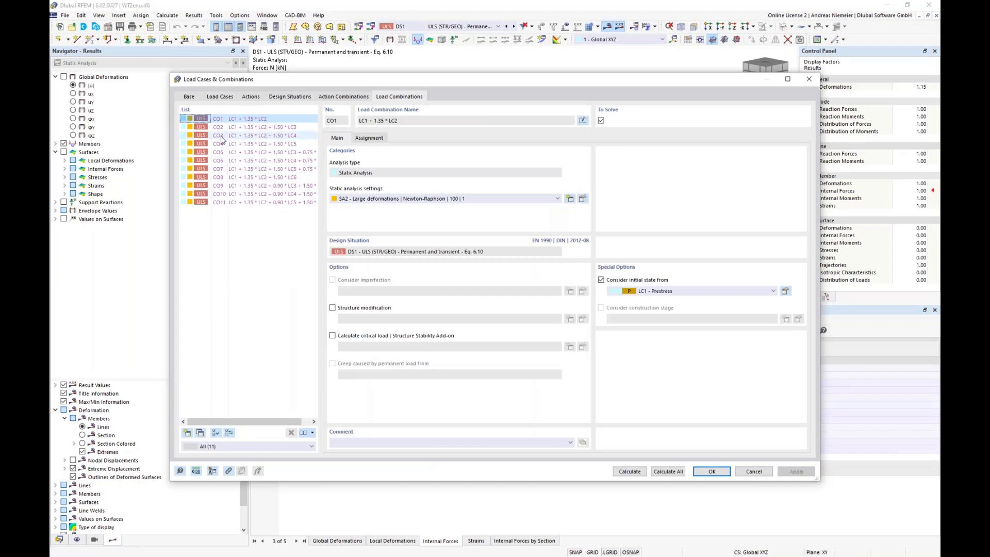
left_click(224, 177)
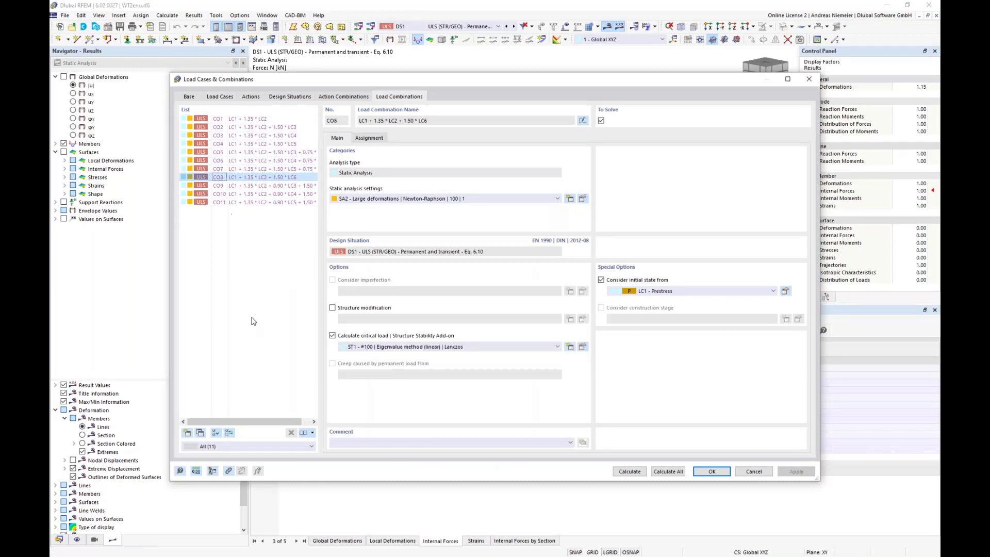
left_click(374, 139)
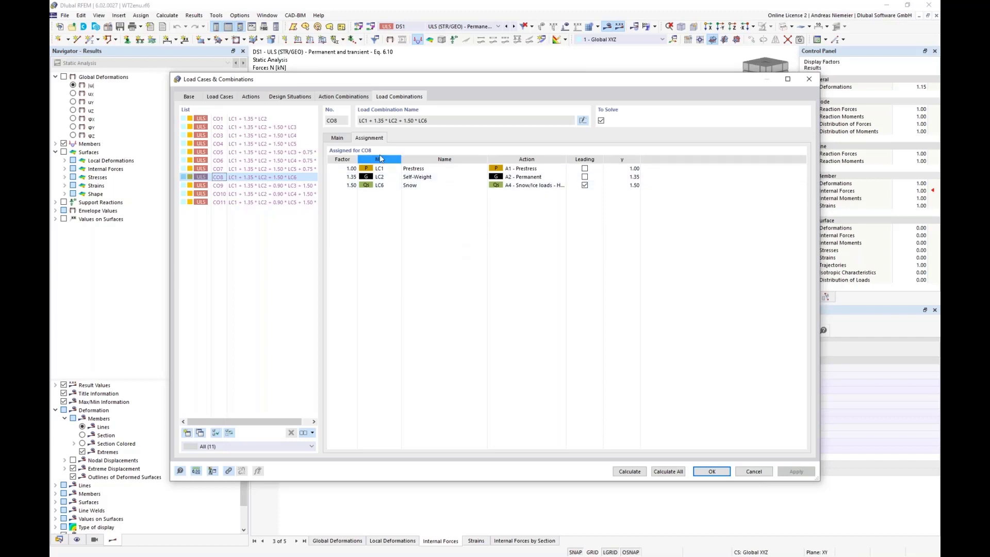
left_click(338, 138)
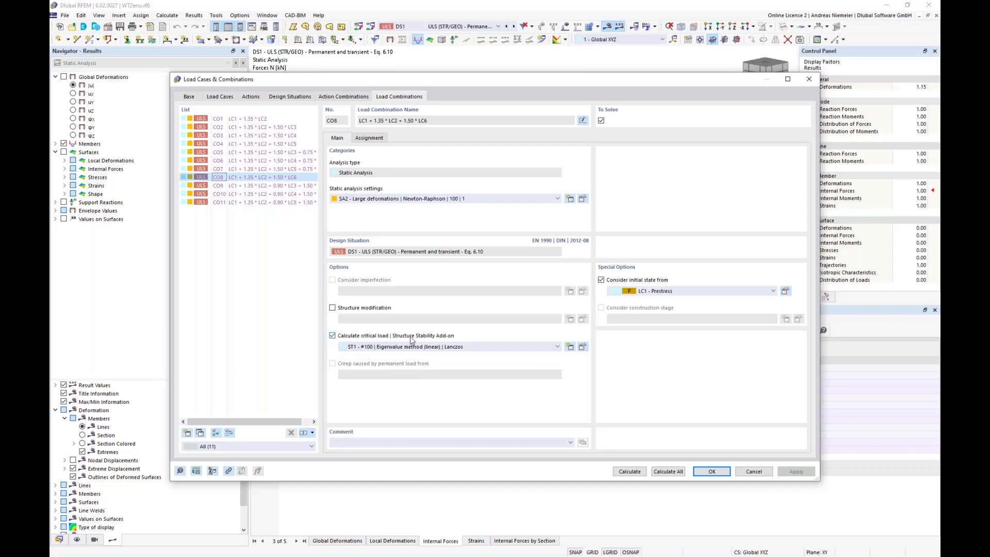
Review the analysis type options of stability settings ST1, cancel without changes, and calculate load combination CO8
left_click(582, 347)
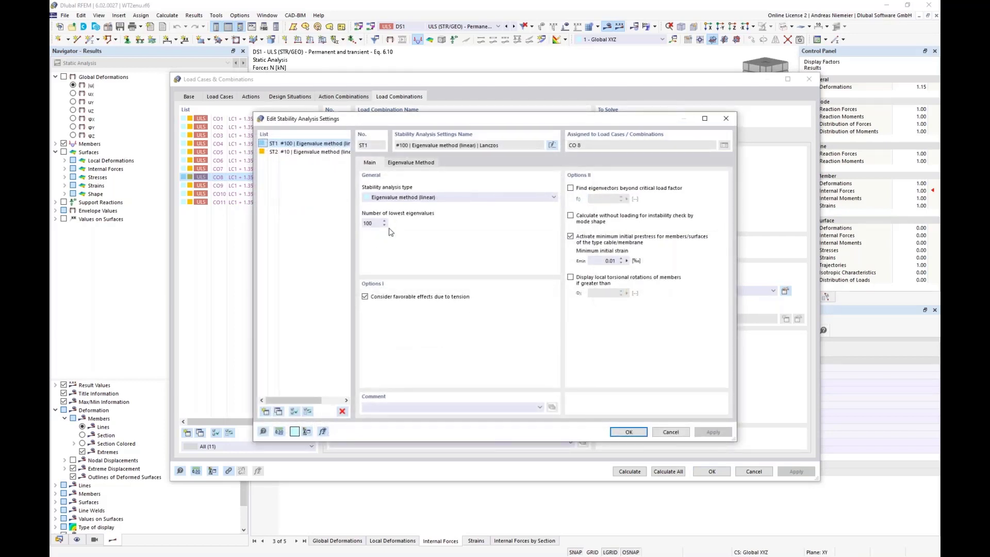
left_click(485, 199)
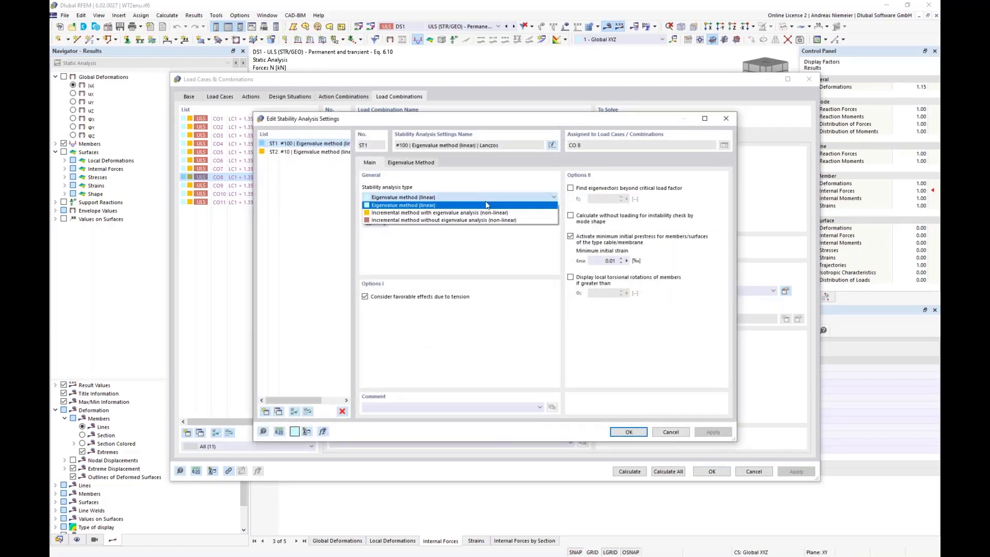
left_click(486, 205)
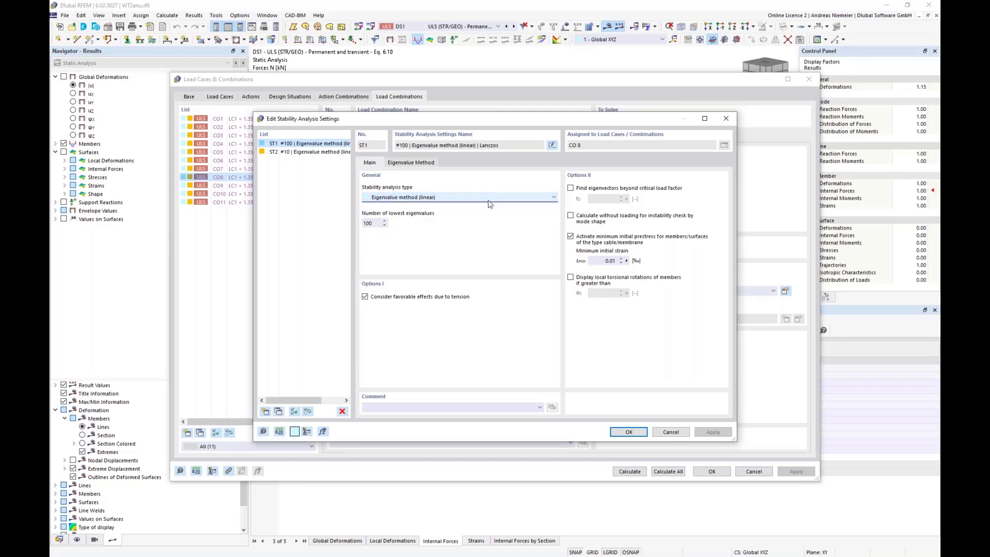
left_click(670, 432)
left_click(629, 471)
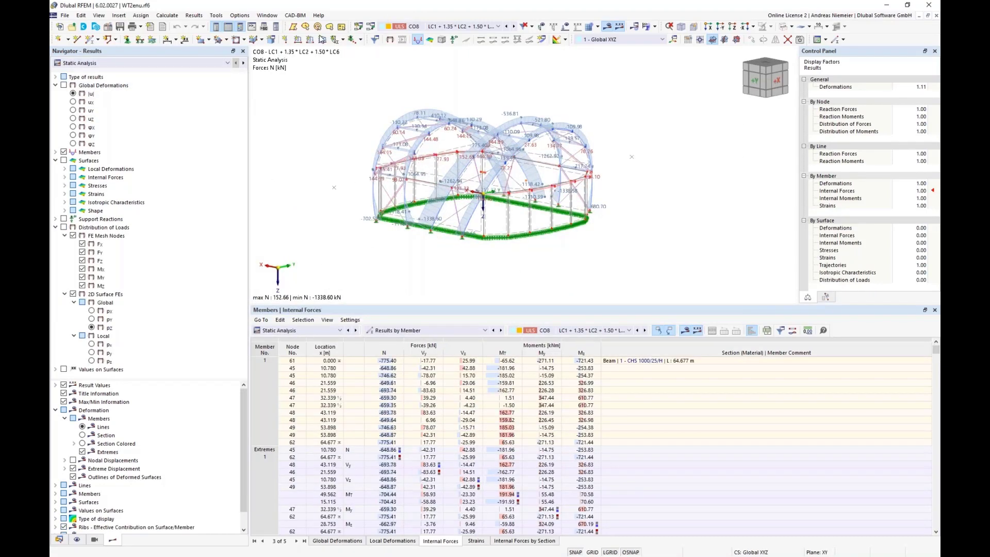
Display the Stability Analysis results of CO8 and view the first mode shape of the whole structure
left_click(114, 63)
left_click(112, 78)
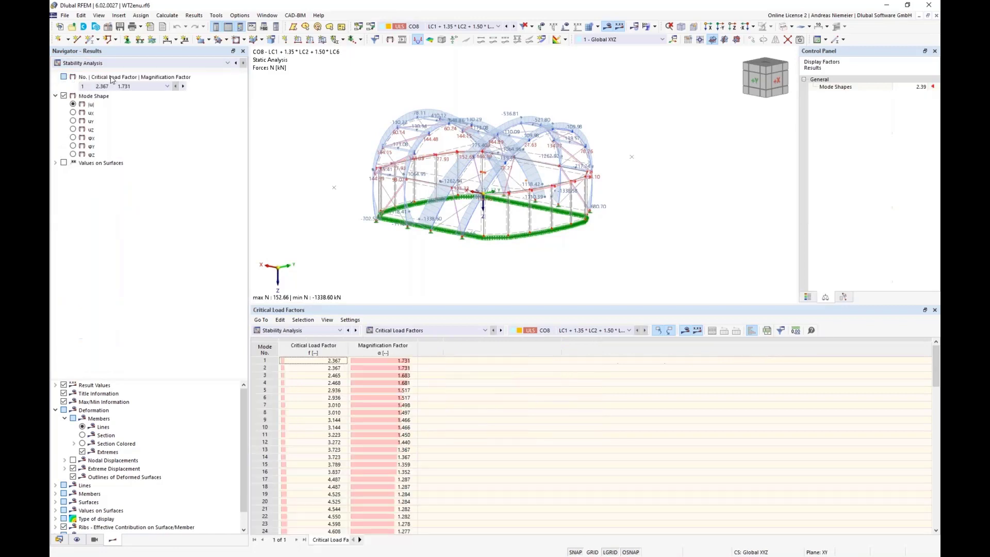
middle_click_drag(327, 164, 428, 184, "ctrl")
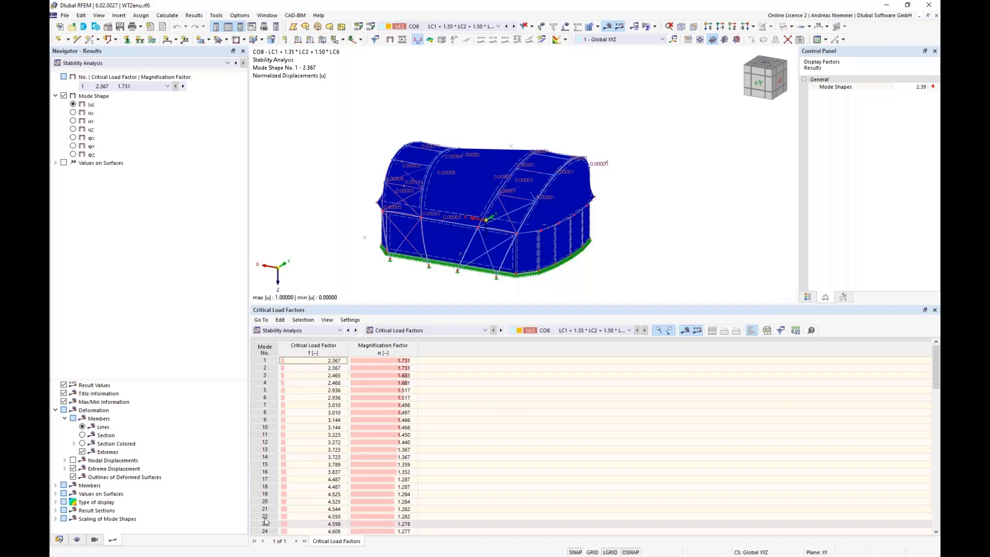
Restrict visibility to the members of sections CHS 1000/25/H, CHS 250/8/H, R 28 and Cable PE 30, hiding the surfaces
left_click(76, 540)
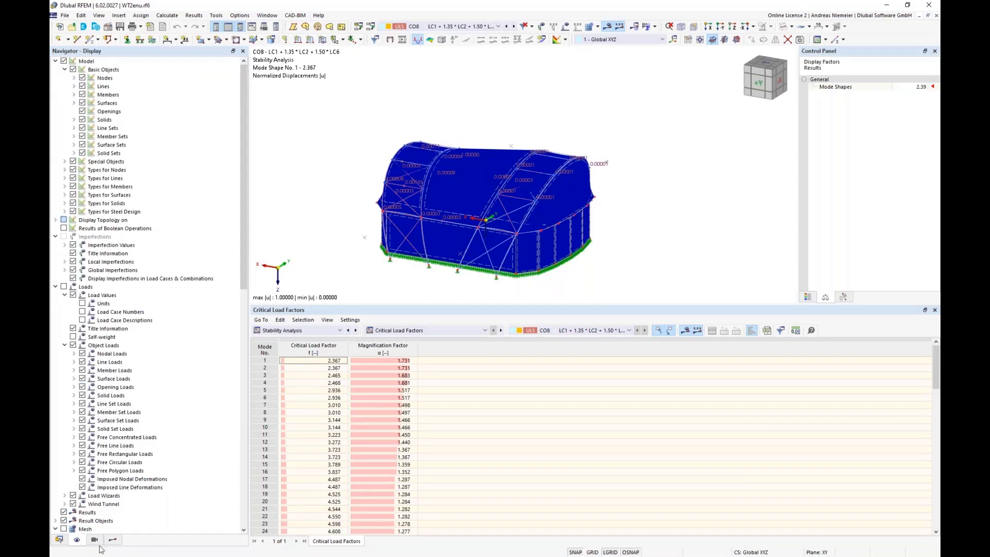
left_click(94, 540)
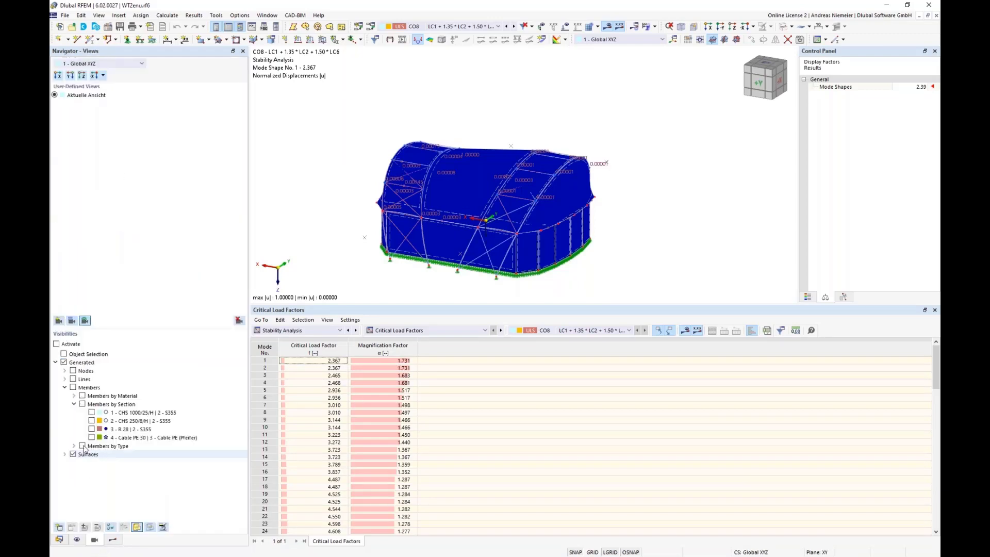
left_click(81, 405)
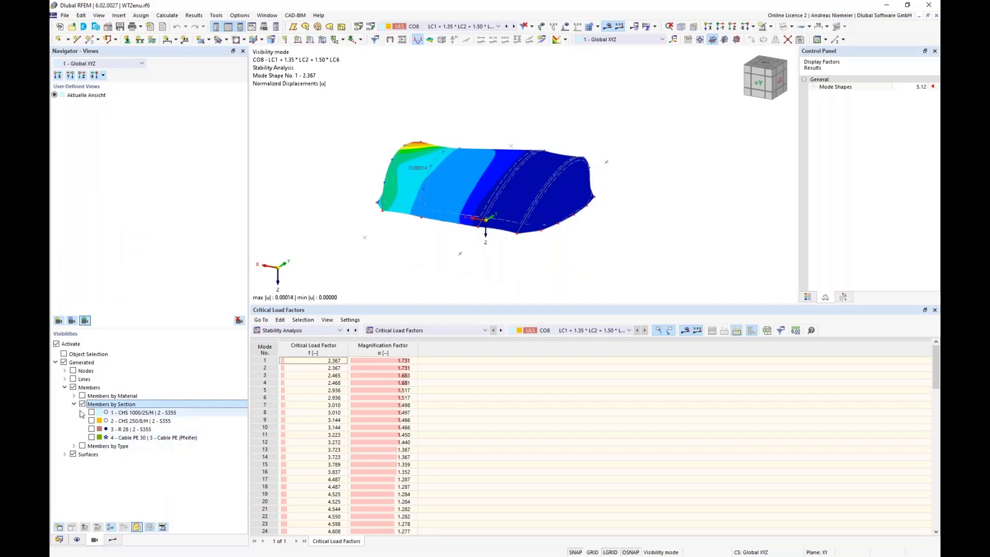
left_click(74, 455)
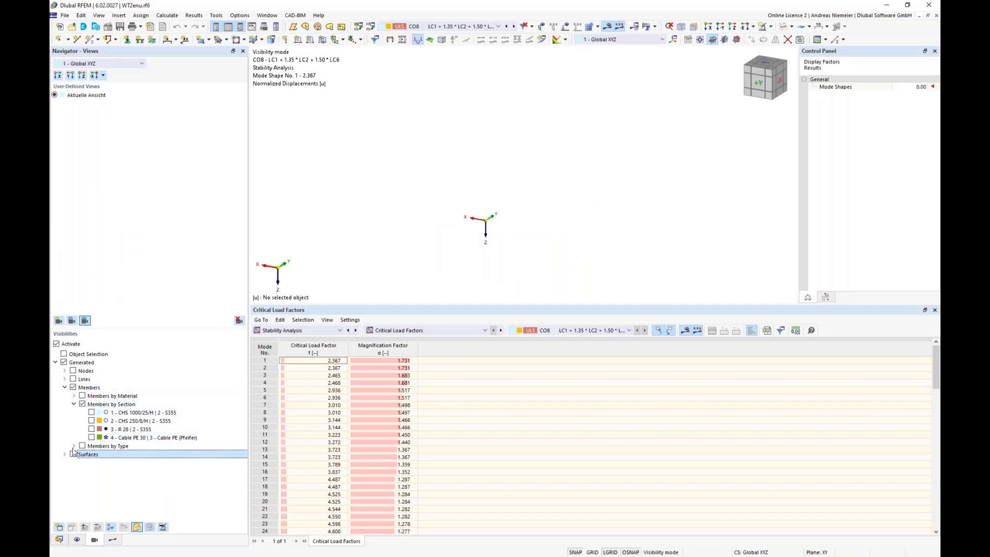
left_click(91, 414)
left_click(92, 421)
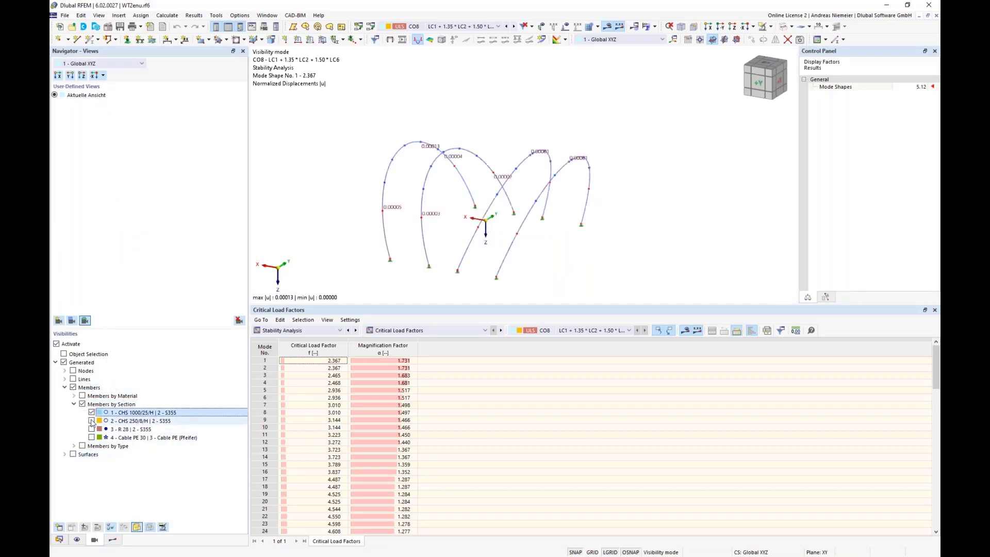
left_click(91, 429)
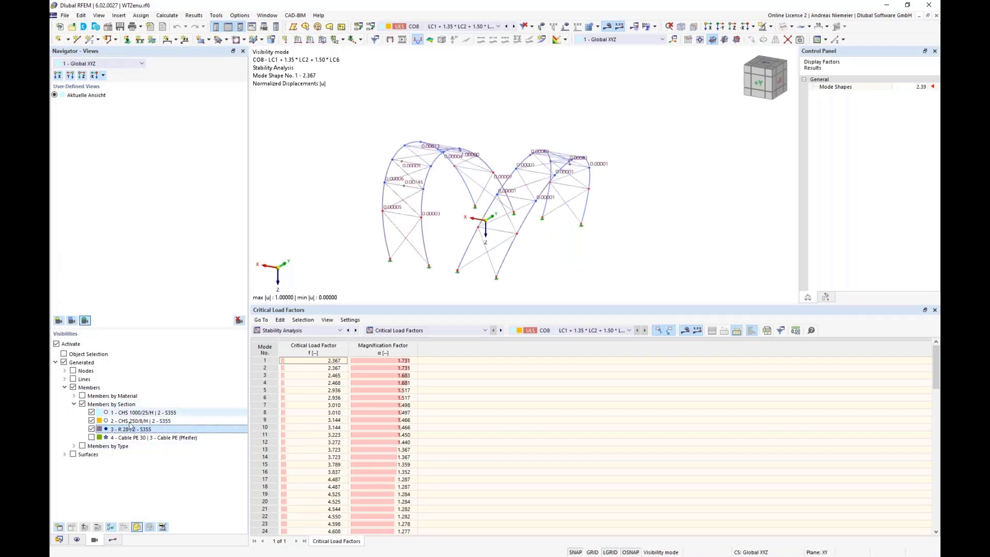
left_click(91, 437)
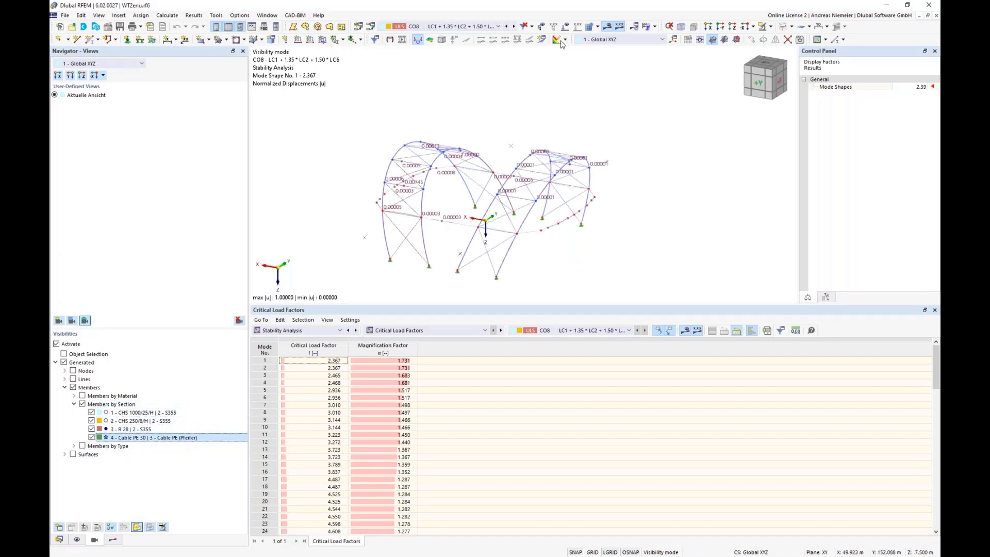
Hide the result values and show the member deformations as Section Colored in a view along the Z axis
left_click(618, 28)
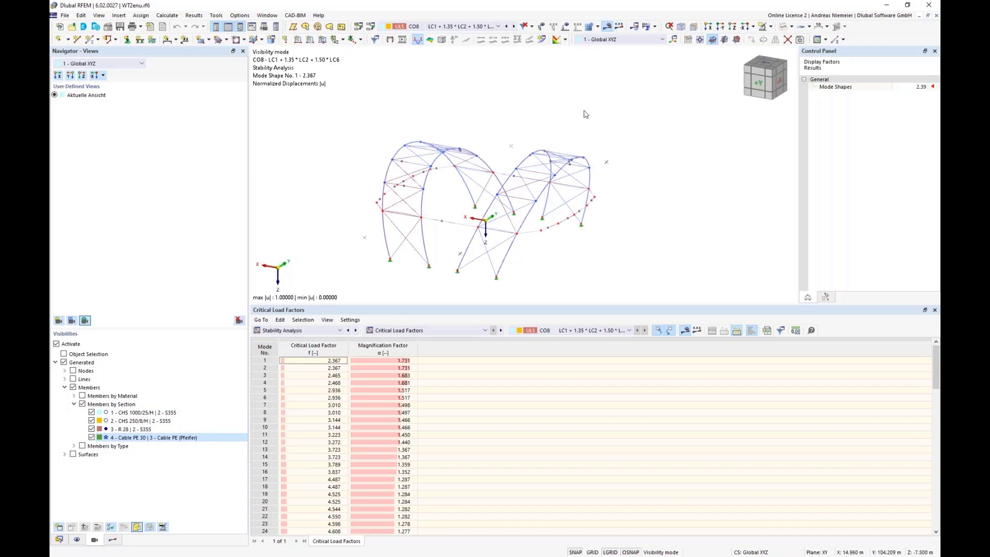
left_click(736, 30)
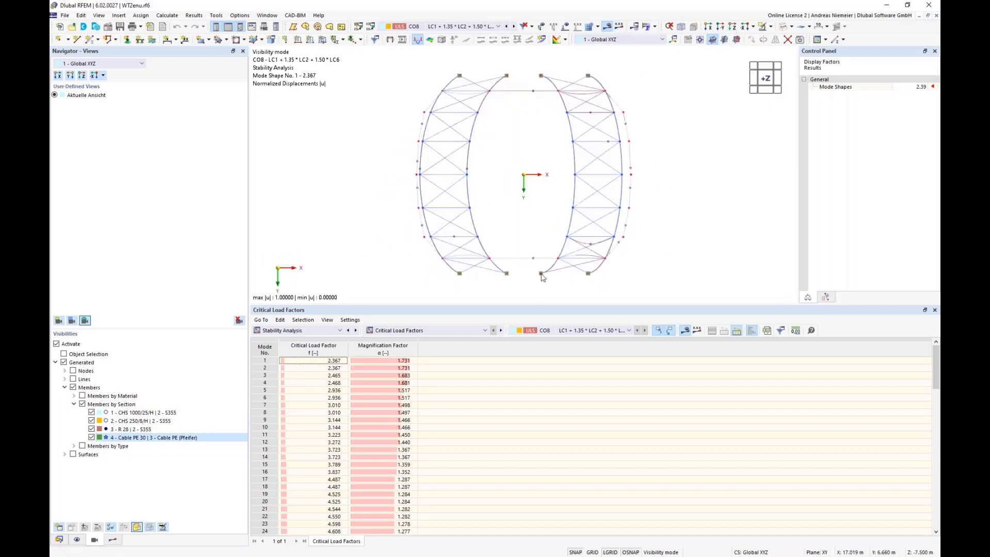
scroll(557, 231, "up", 3)
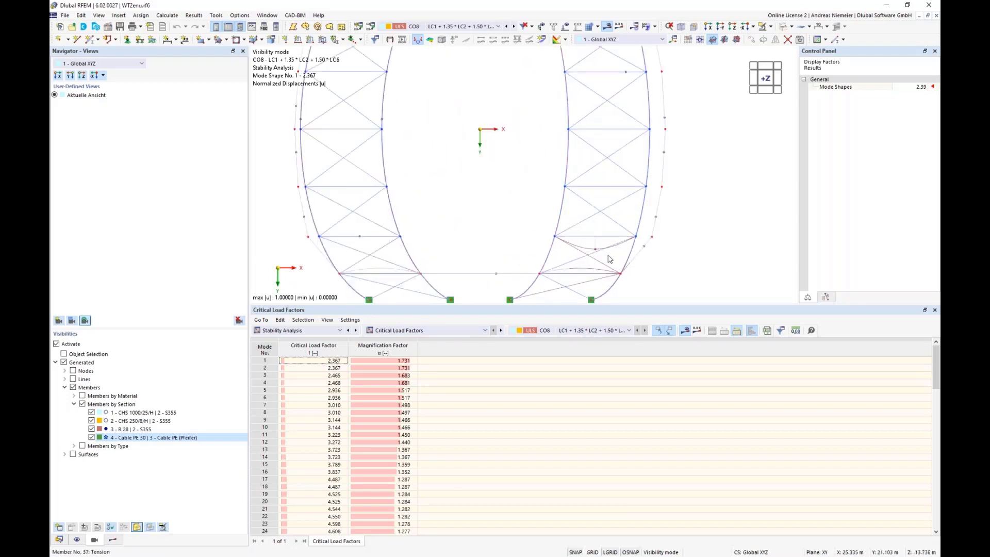
left_click(113, 539)
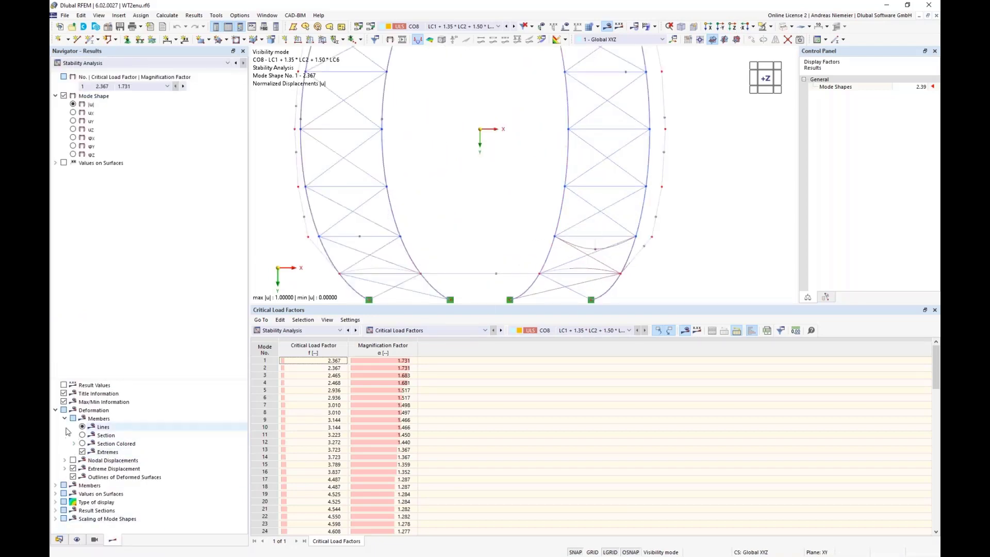
left_click(83, 443)
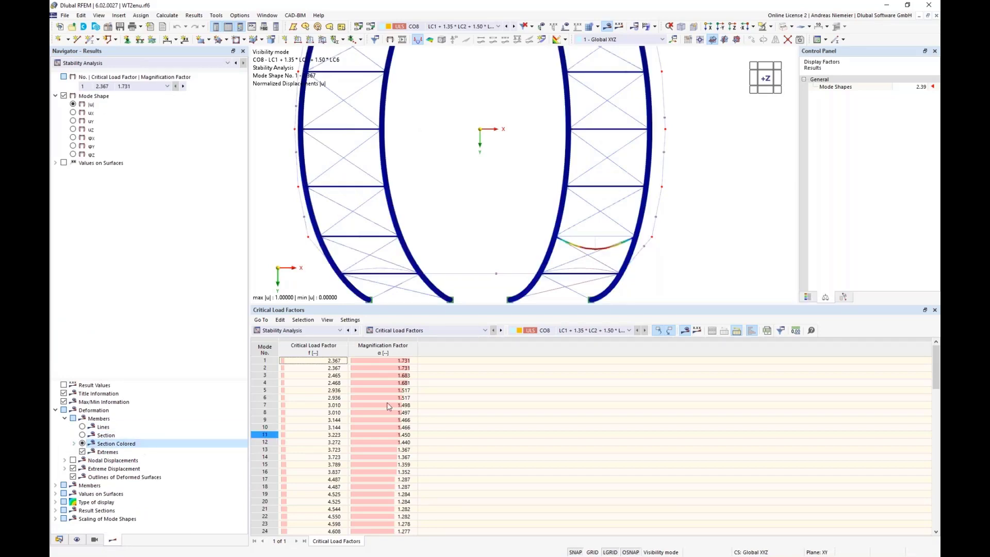
Step through the mode shapes of CO8 from the first up to No. 25 to examine which members buckle
scroll(665, 204, "down", 2)
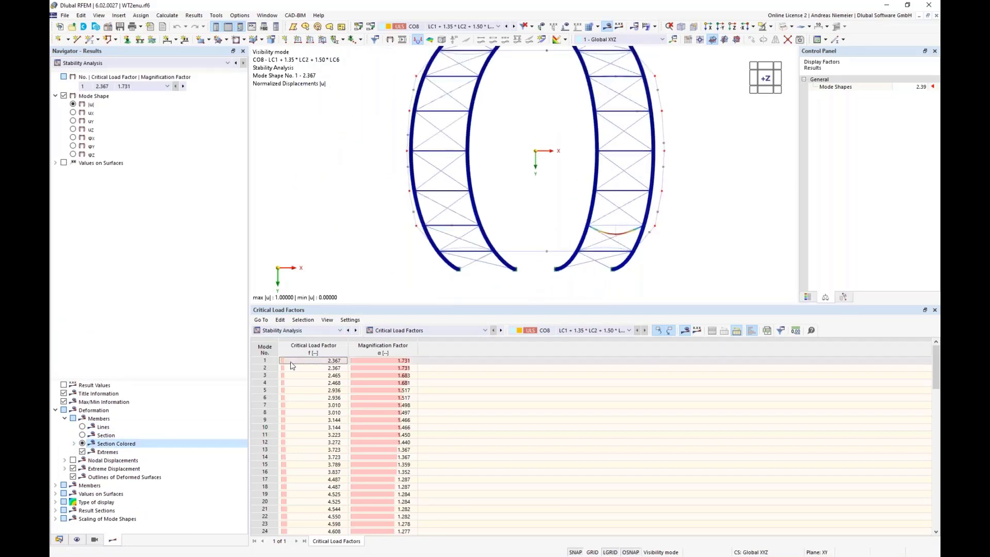
left_click(387, 366)
key("Down")
key("Down")
key("Down")
key("Down")
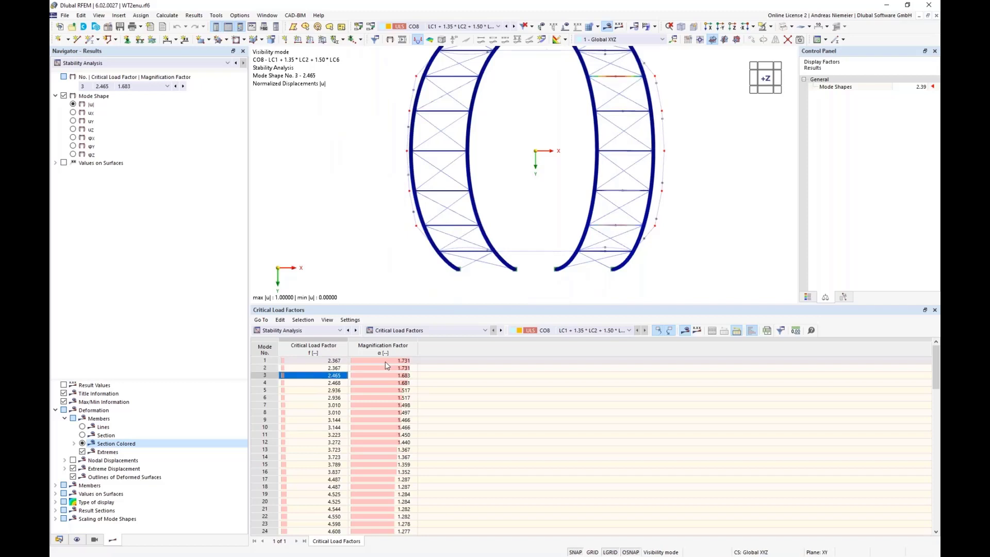
key("Down")
key("Down")
key("Down")
key("Down")
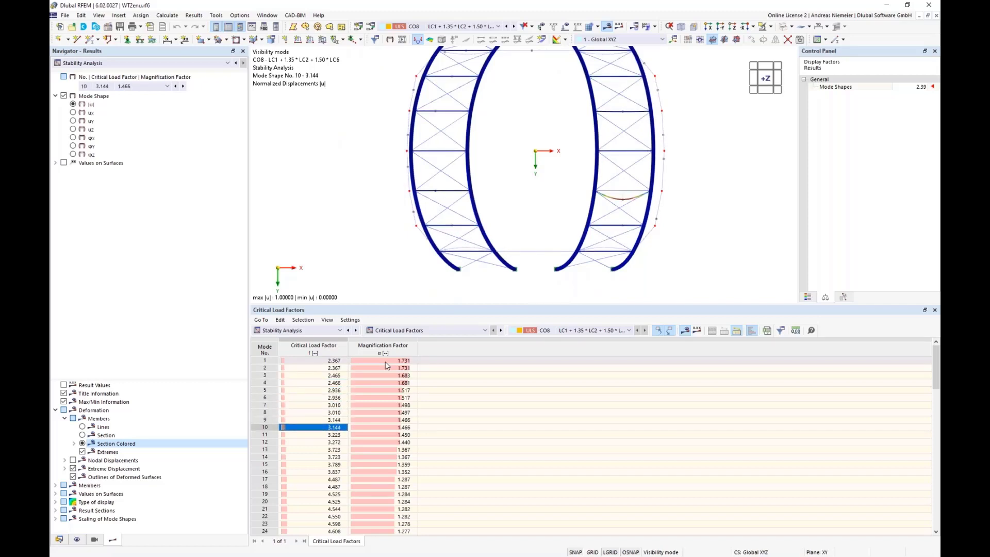
key("Down")
key("Down")
key("Down")
key("Down")
key("Down")
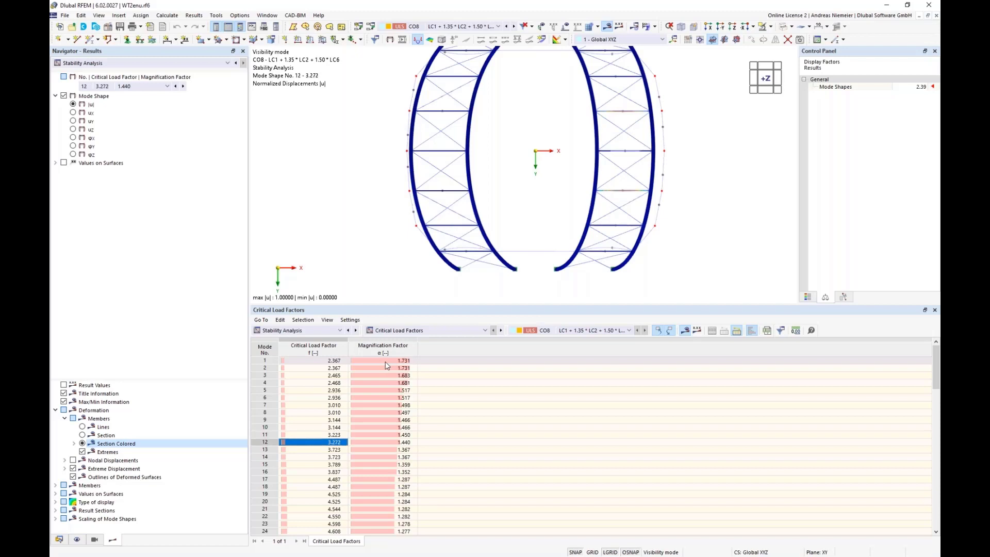
key("Down")
key("Down")
key("Down")
key("Down")
key("Down")
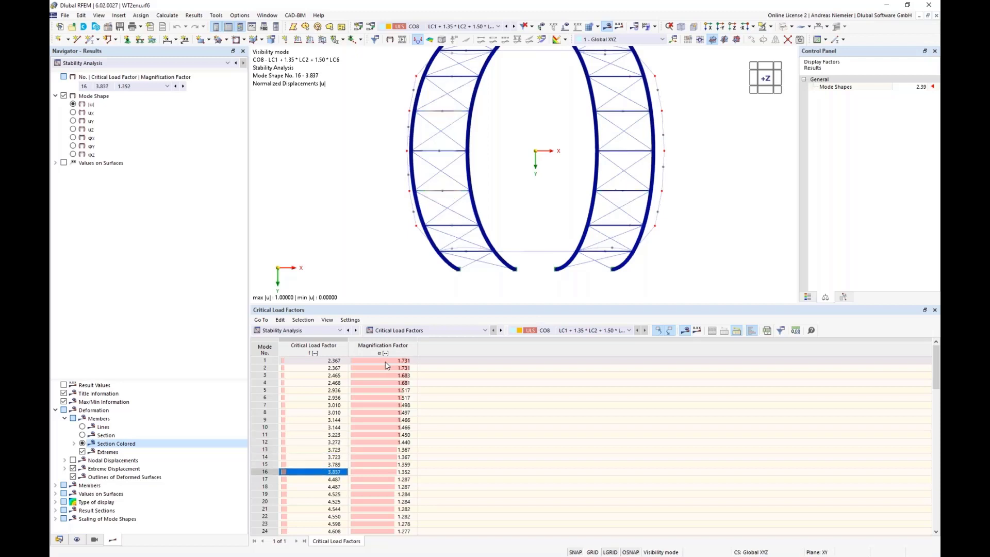
key("Down")
key("Down")
key("Down")
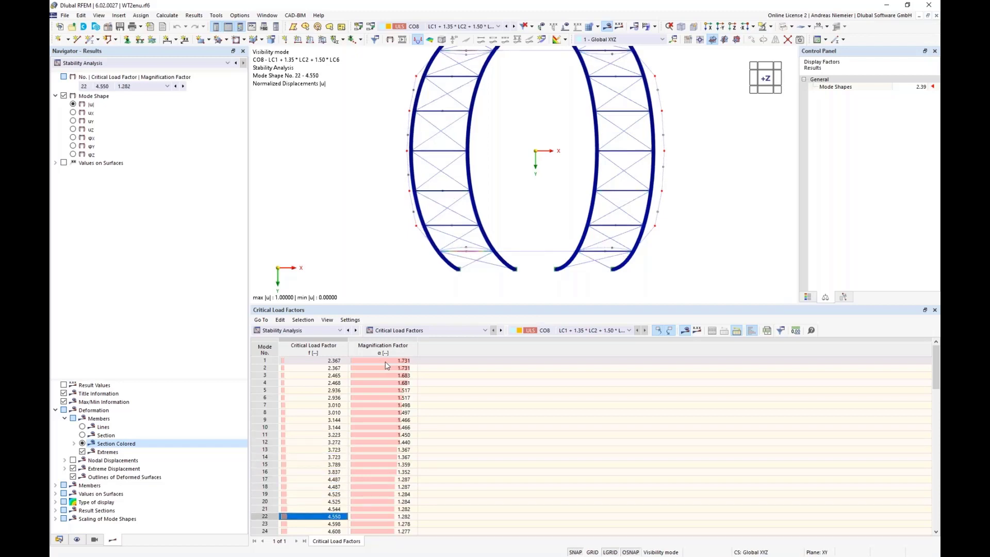
key("Down")
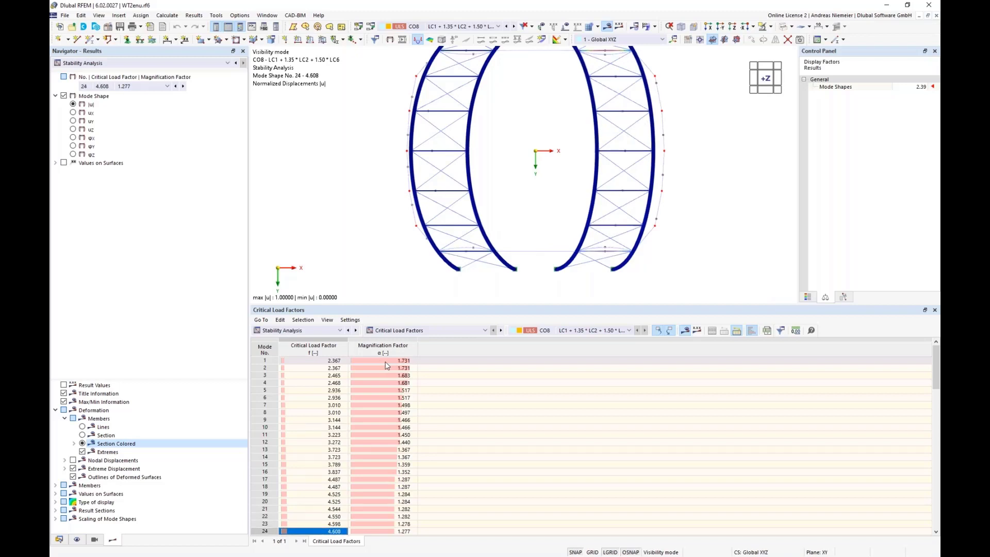
key("Down")
Examine mode shapes No. 26 to 31 of CO8 in an oblique view of the arches
middle_click_drag(671, 290, 614, 268, "ctrl")
scroll(329, 486, "down", 1)
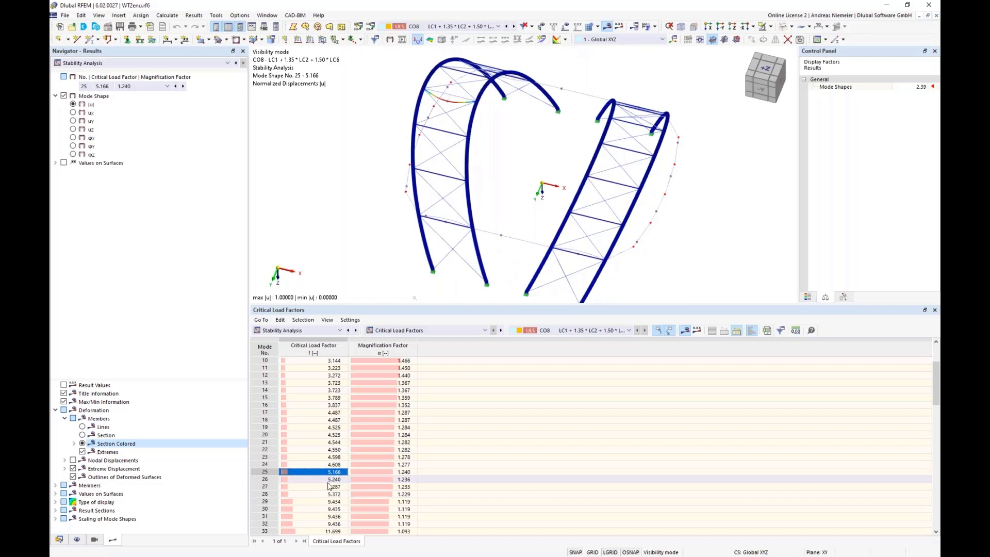
left_click(335, 479)
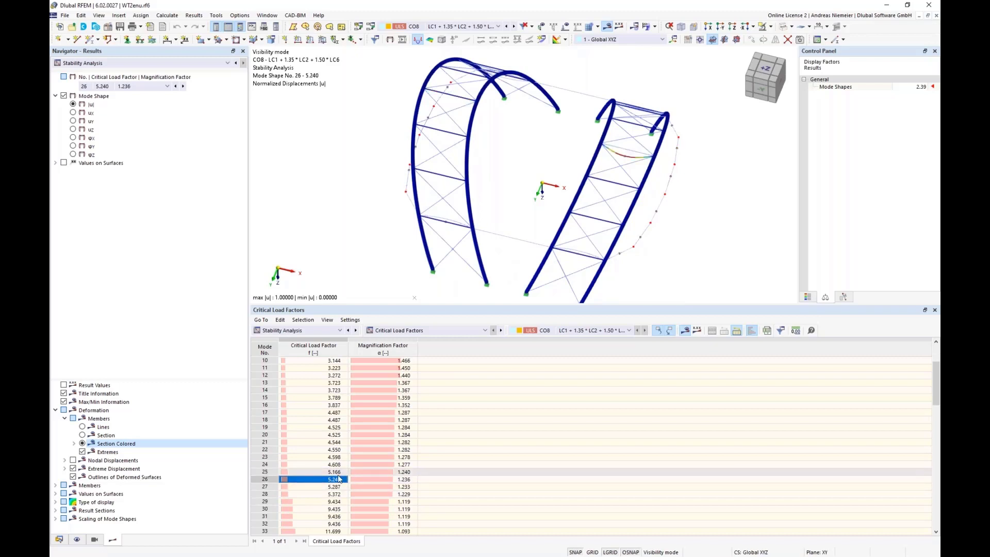
key("Down")
key("Down")
key("Down")
key("Down")
key("Down")
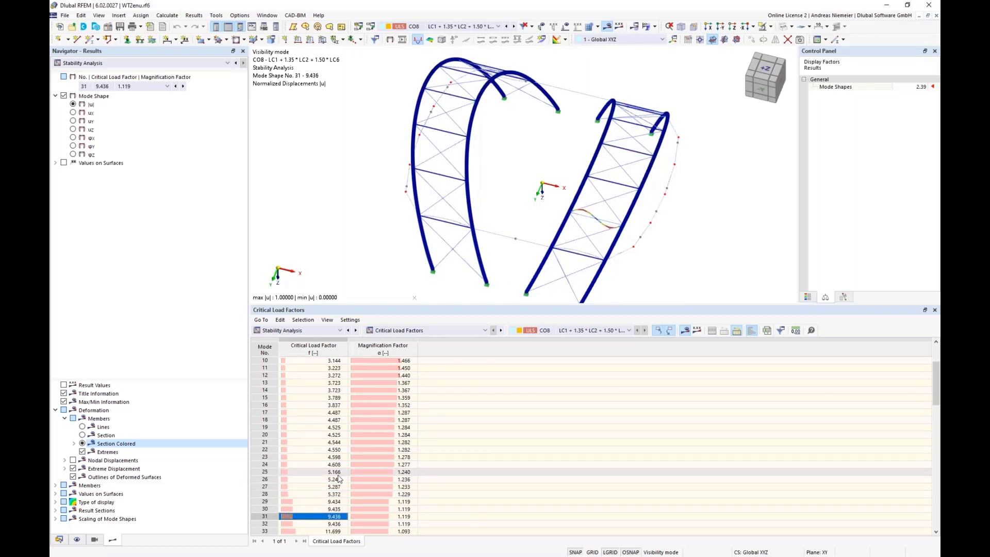
Step through the mode shapes of CO8 from No. 32 to No. 53 to examine which members buckle
key("Down")
key("Down")
key("Down")
key("Down")
key("Down")
key("Down")
key("Down")
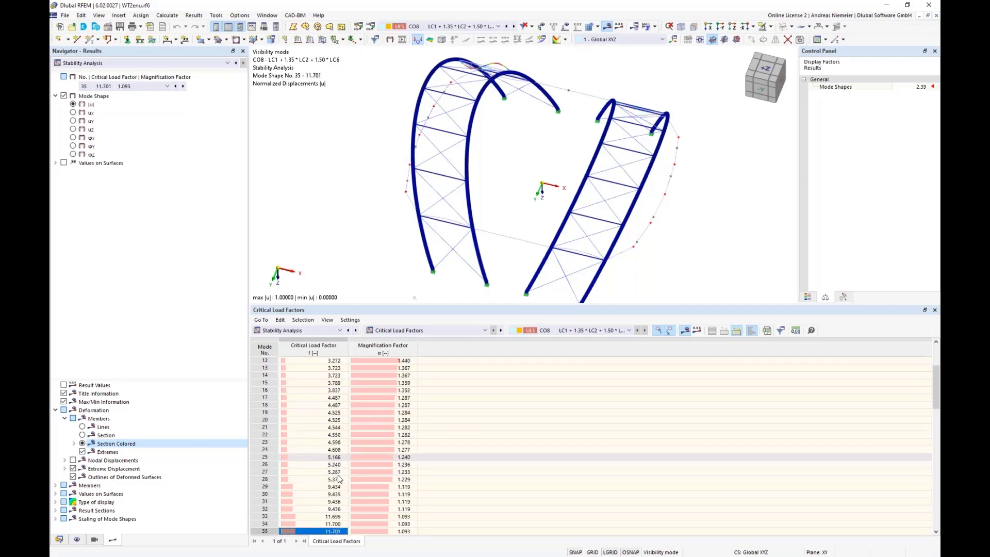
key("Down")
key("Down")
key("Down")
key("Down")
key("Down")
key("Down")
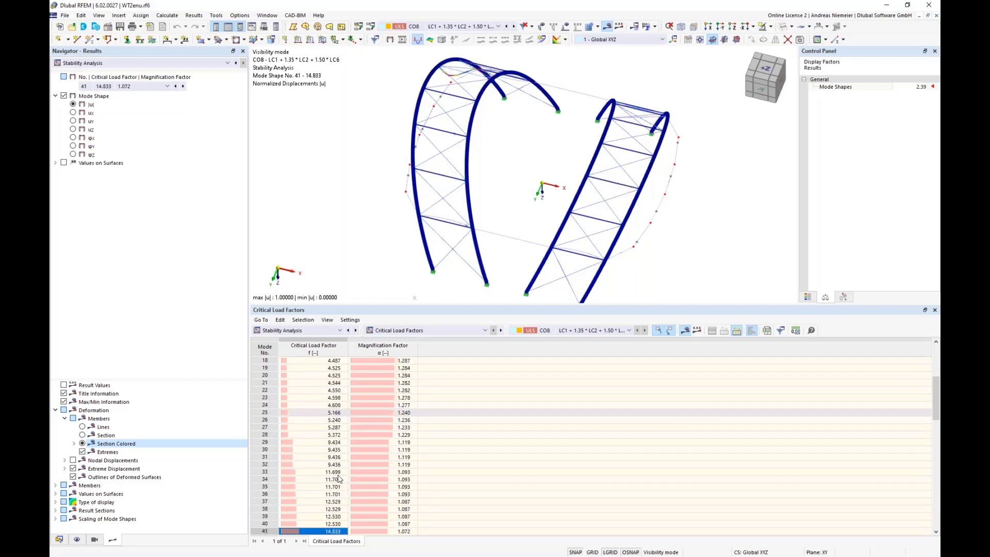
key("Down")
key("Down")
key("Down")
key("Down")
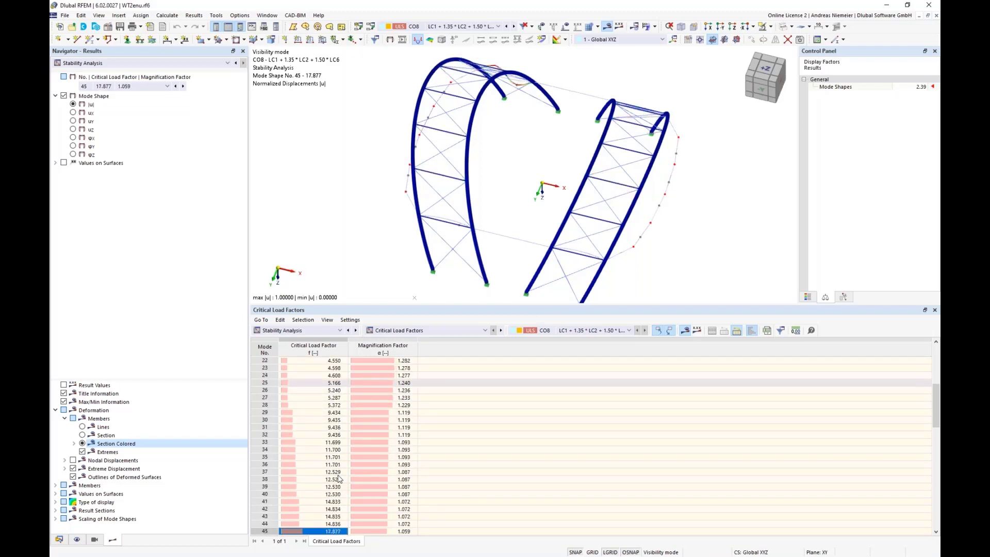
key("Down")
key("Down")
key("Down")
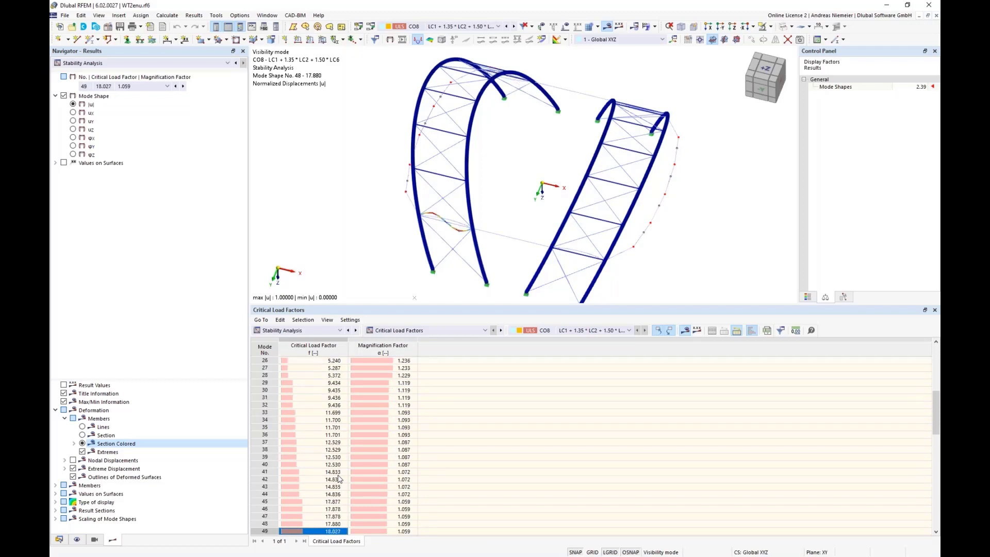
key("Down")
key("Down")
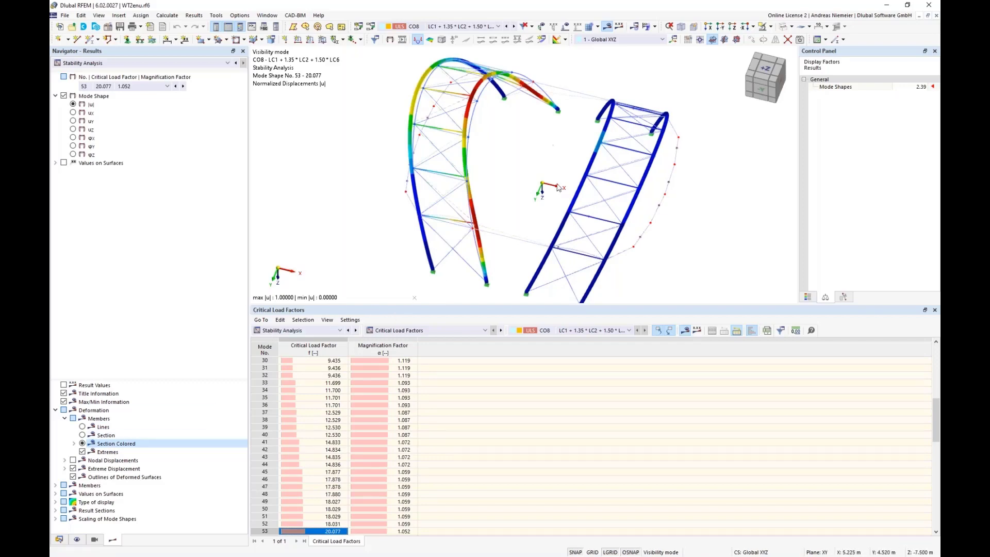
Examine mode shape No. 53 in a view along the X axis and mode shape No. 35 in an oblique view
middle_click_drag(704, 250, 628, 191, "ctrl")
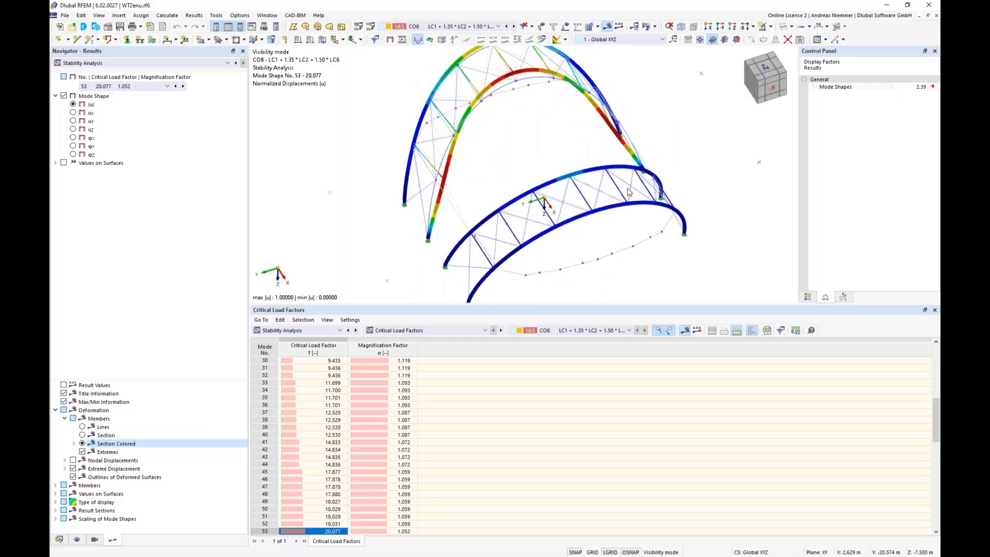
left_click(775, 91)
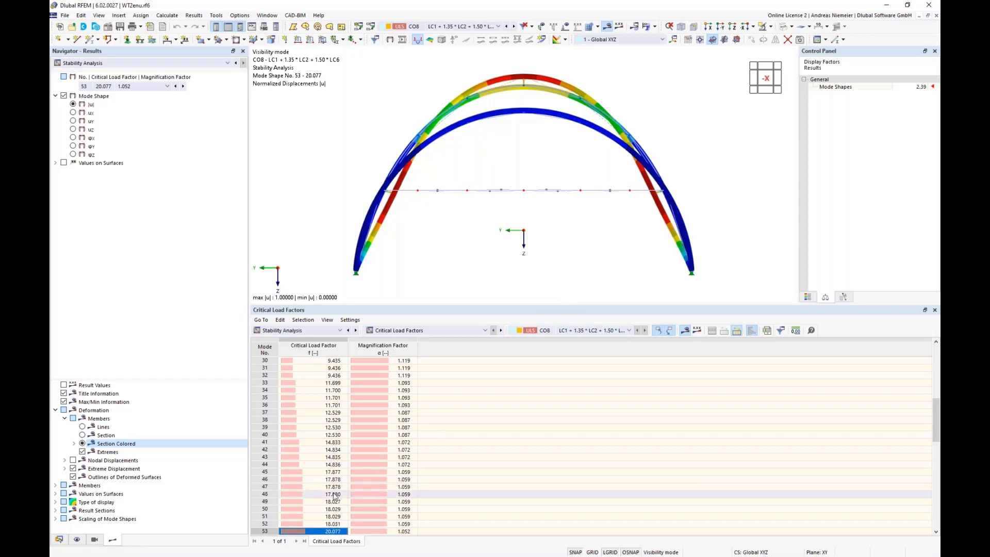
left_click(314, 398)
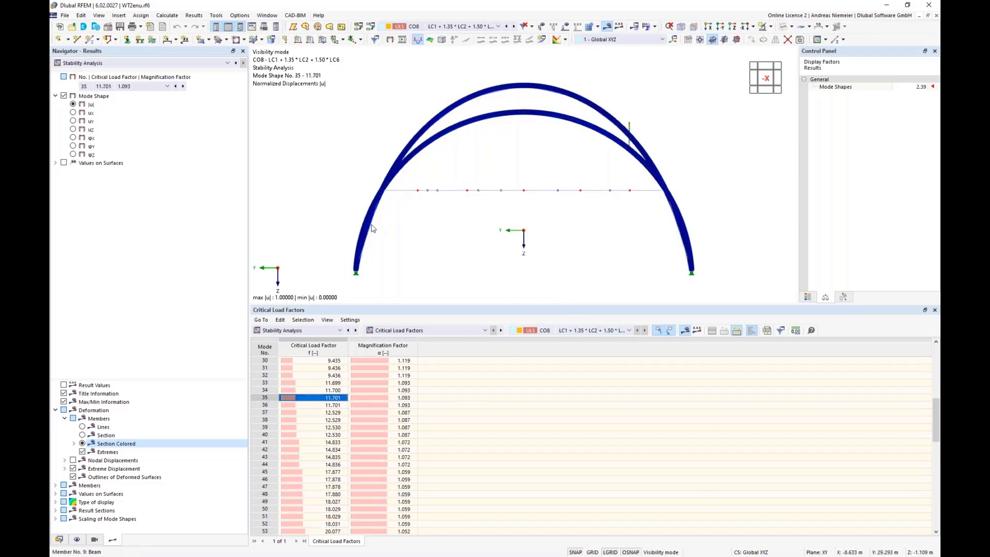
scroll(371, 226, "down", 1)
middle_click_drag(336, 199, 467, 219, "ctrl")
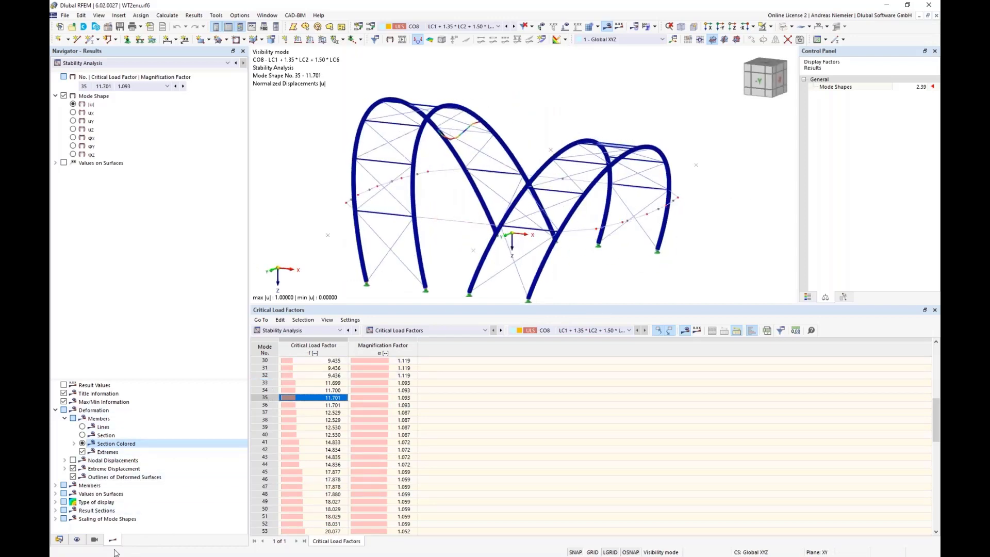
Hide the members of sections Cable PE 30, R 28 and CHS 1000/25/H, leaving only CHS 250/8/H visible
left_click(95, 540)
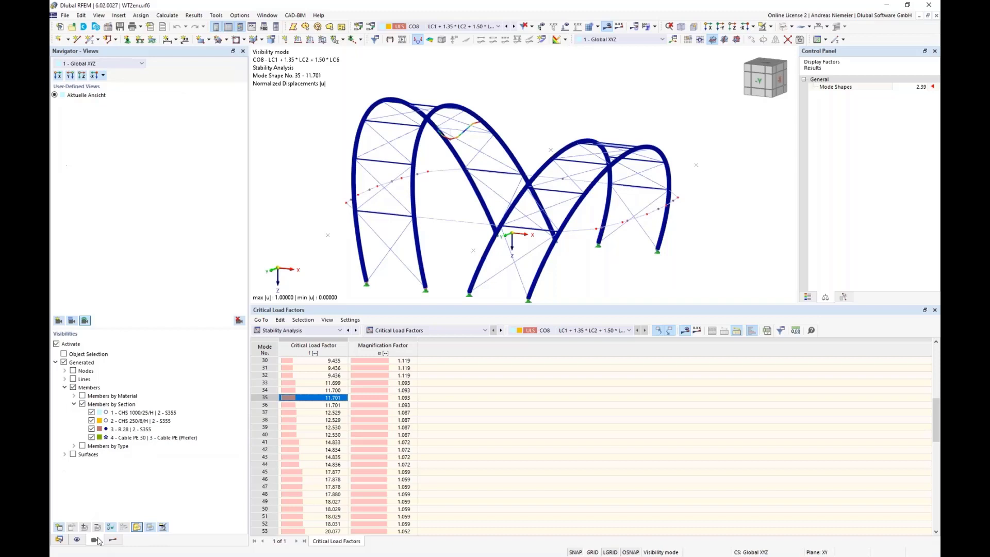
left_click(91, 437)
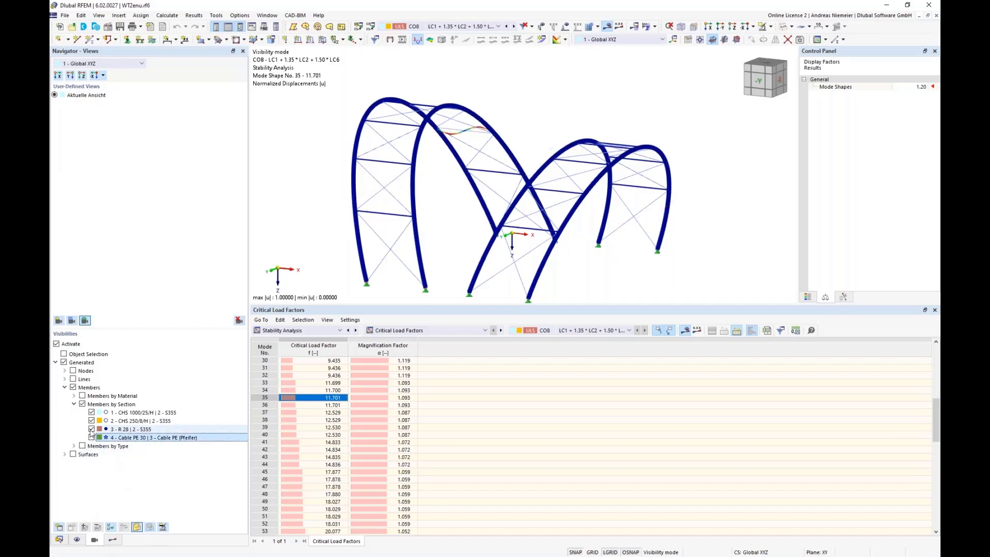
left_click(92, 429)
left_click(92, 413)
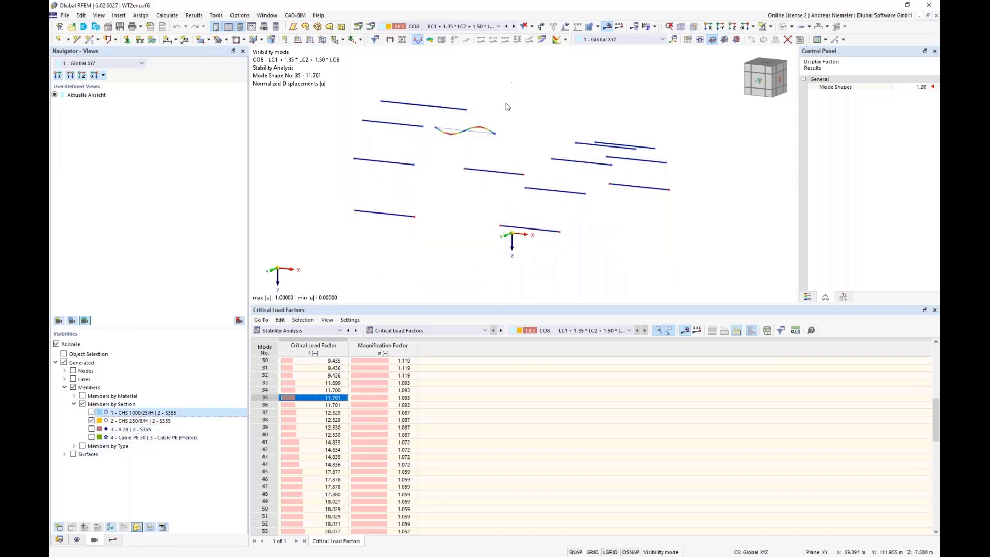
Assign new steel design effective lengths to all CHS 250/8/H members, with torsional and lateral-torsional buckling deactivated
scroll(500, 113, "down", 3)
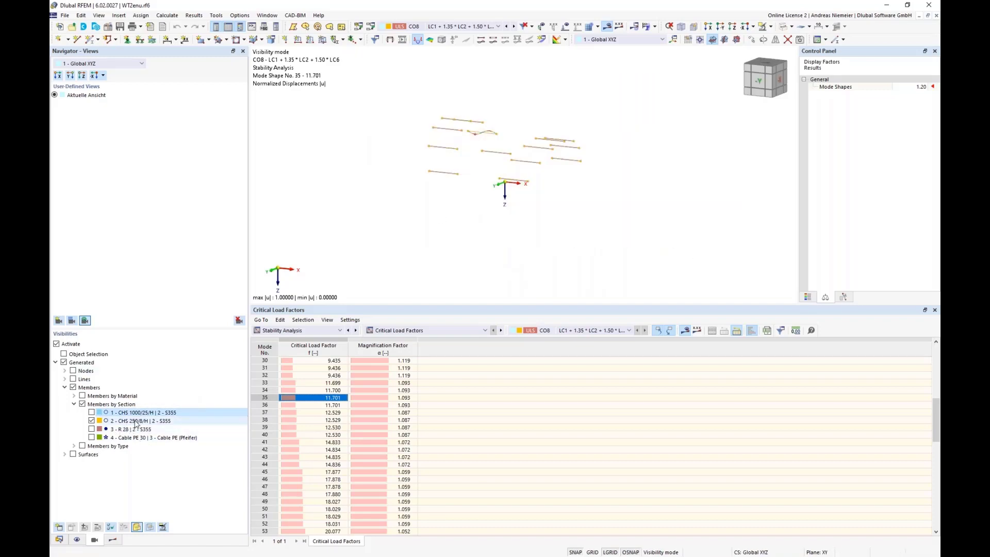
scroll(446, 139, "up", 3)
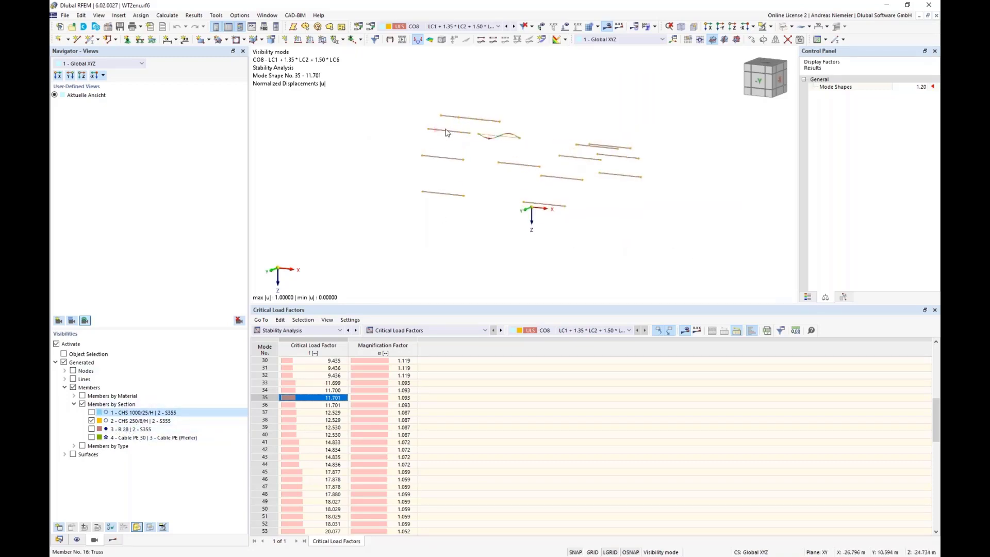
right_click(445, 133)
right_click(441, 131)
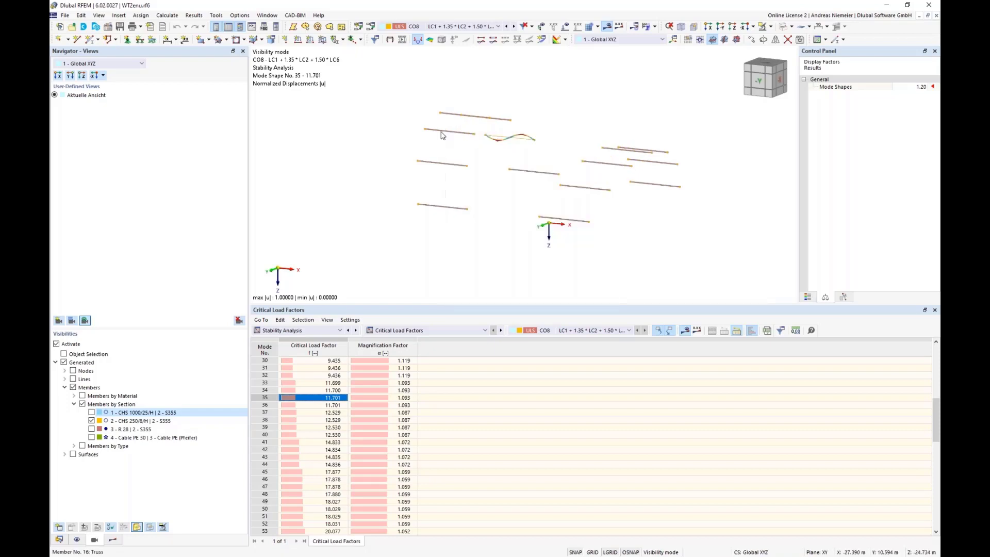
mouse_move(601, 174)
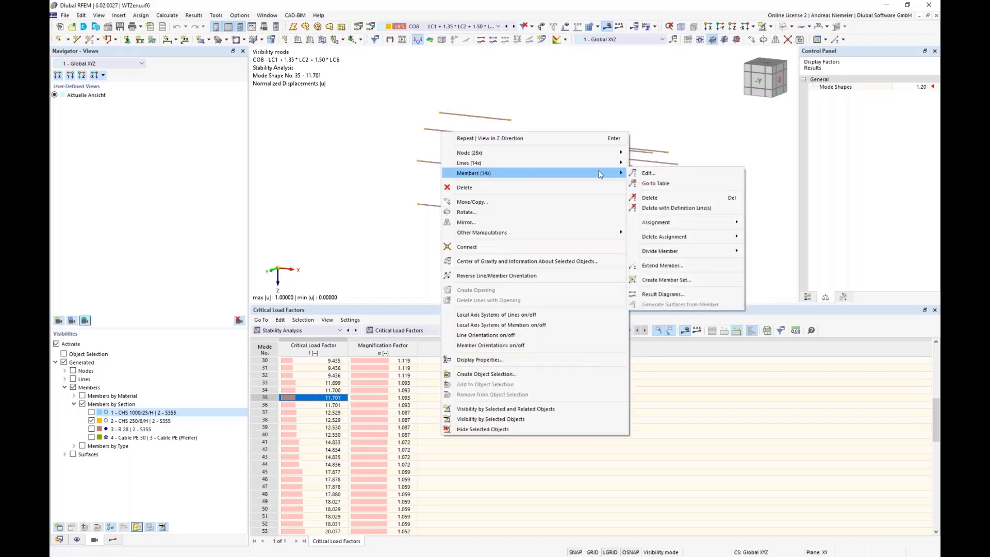
left_click(648, 172)
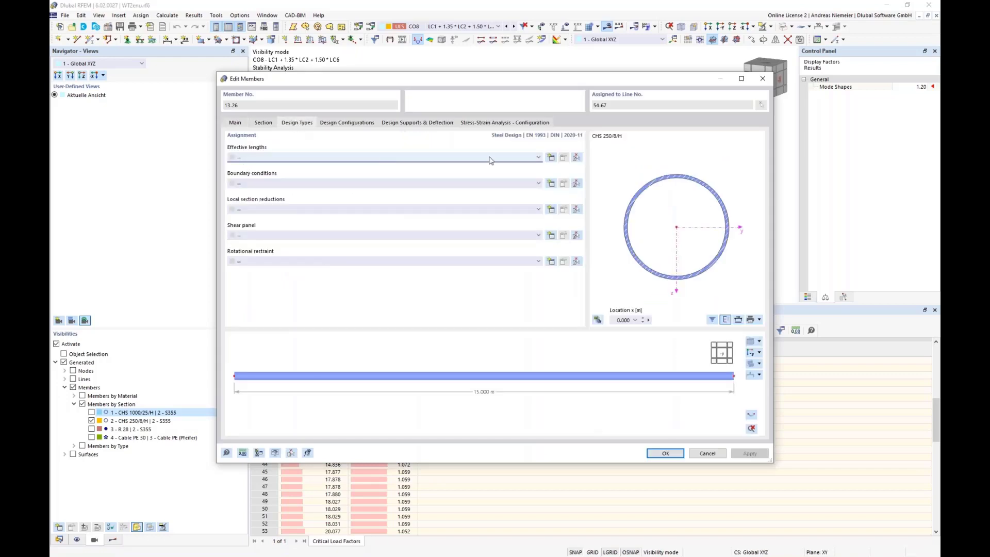
left_click(549, 158)
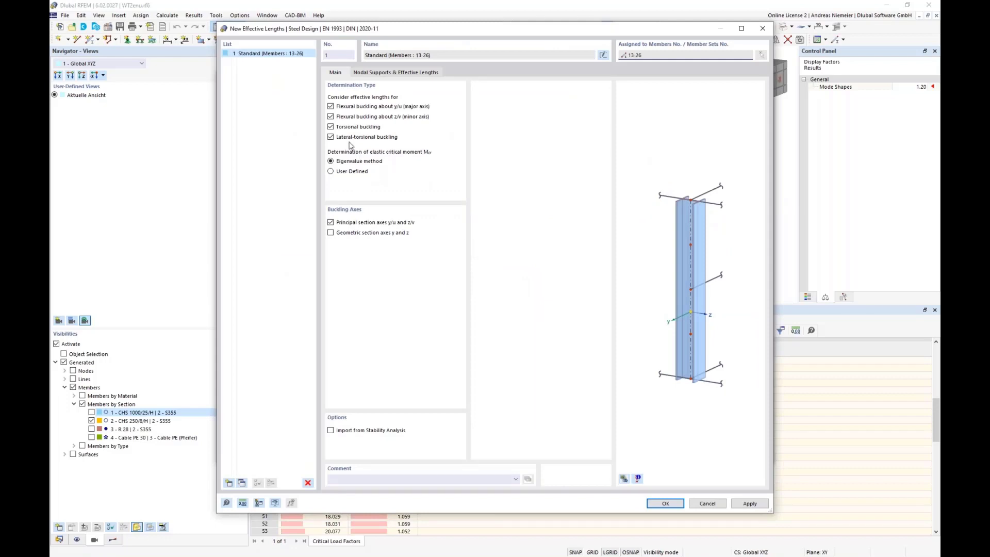
left_click(331, 126)
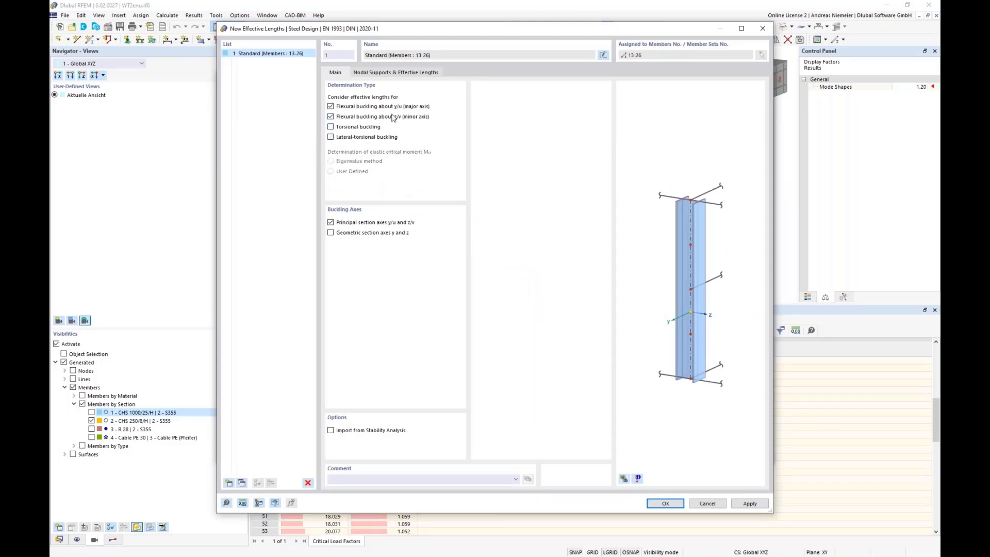
left_click(392, 73)
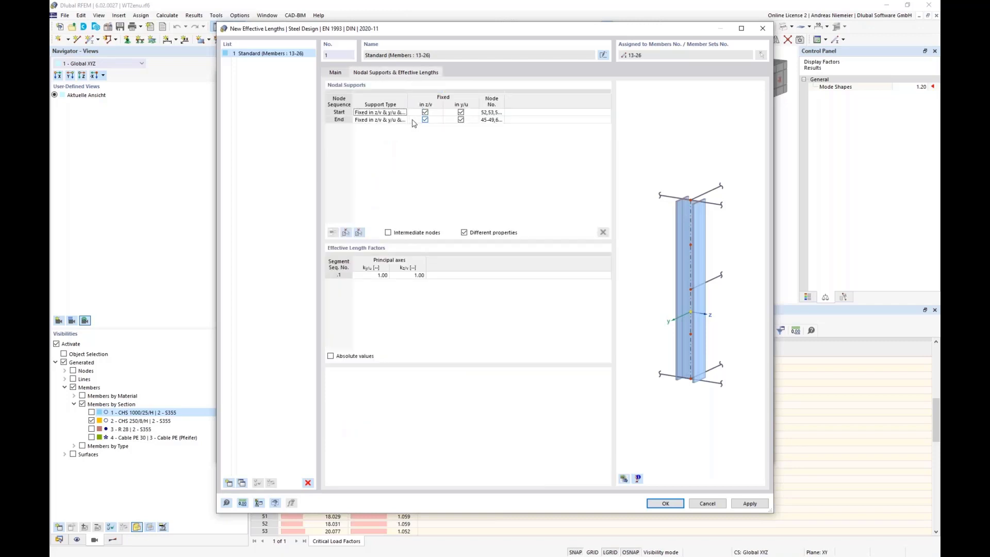
left_click(654, 503)
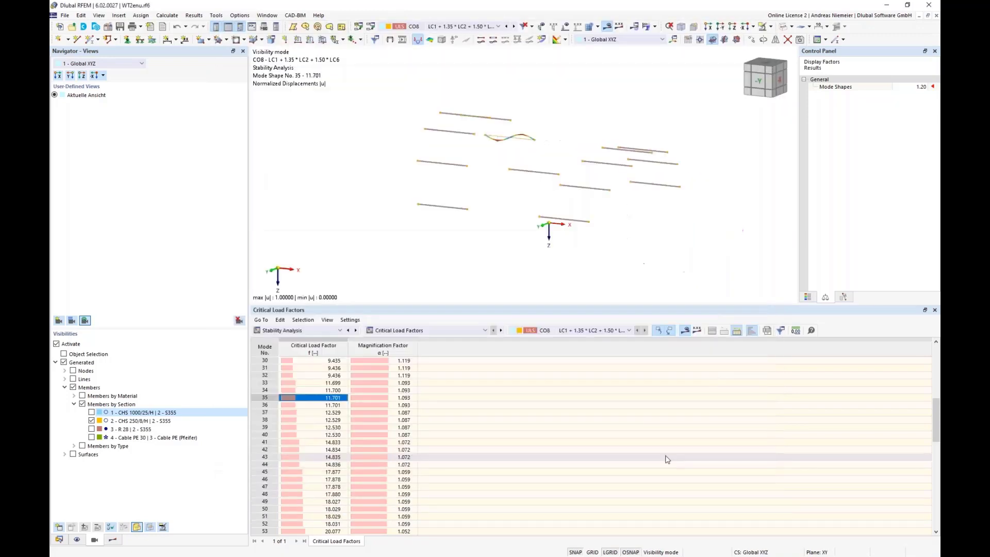
left_click(666, 454)
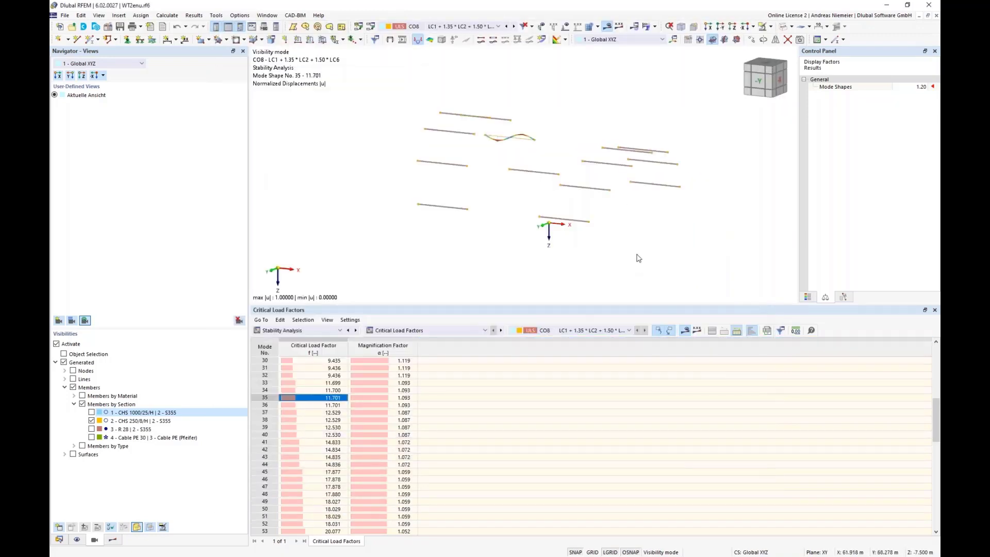
Run the Steel Design calculation and make the CHS 1000/25/H and R 28 members visible again
left_click(654, 27)
left_click(661, 65)
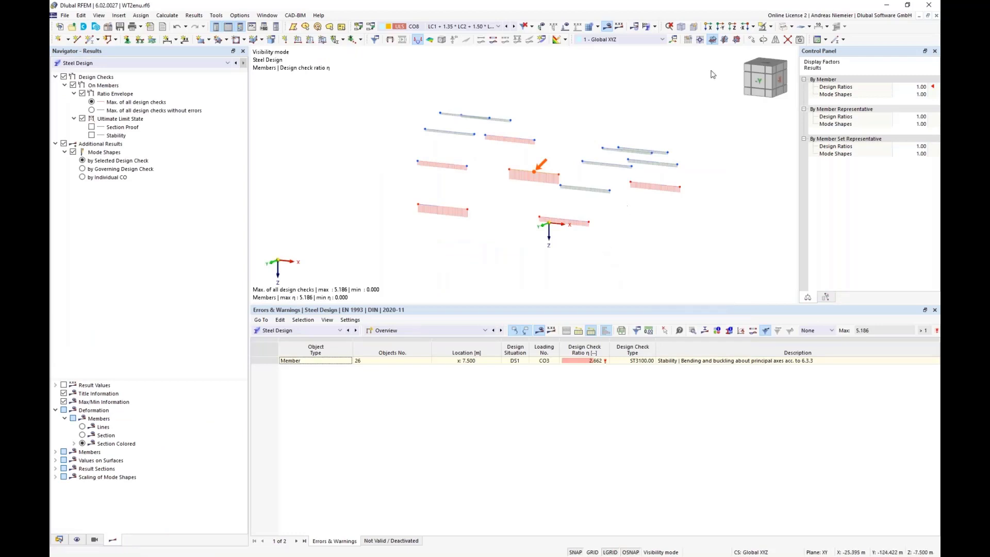
left_click(94, 541)
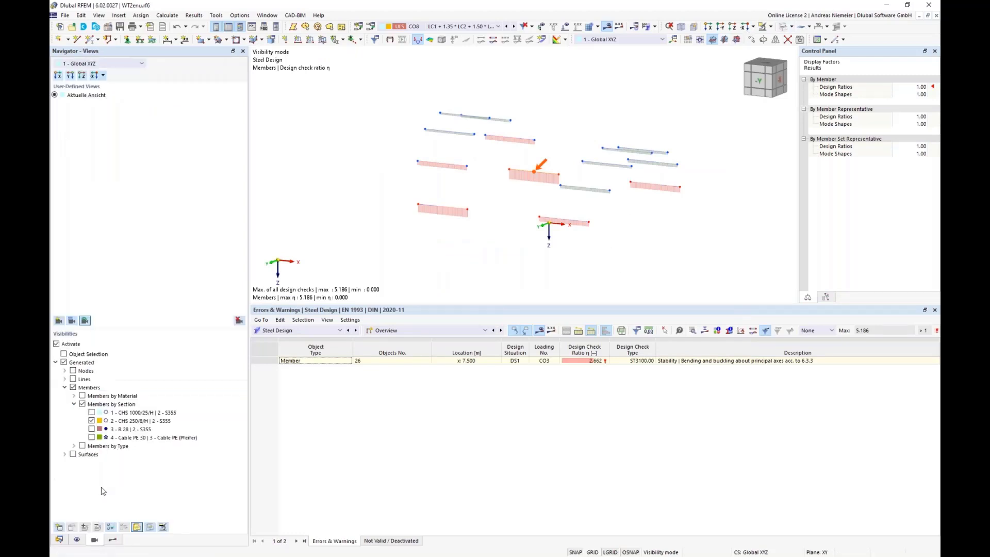
left_click(91, 413)
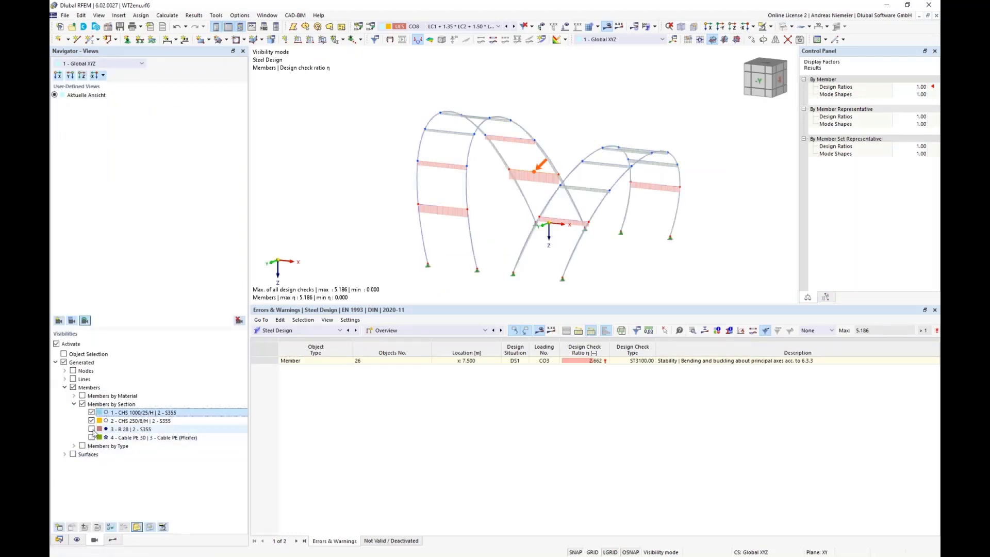
left_click(91, 430)
scroll(473, 182, "down", 2)
middle_click_drag(406, 229, 388, 246)
scroll(458, 222, "up", 2)
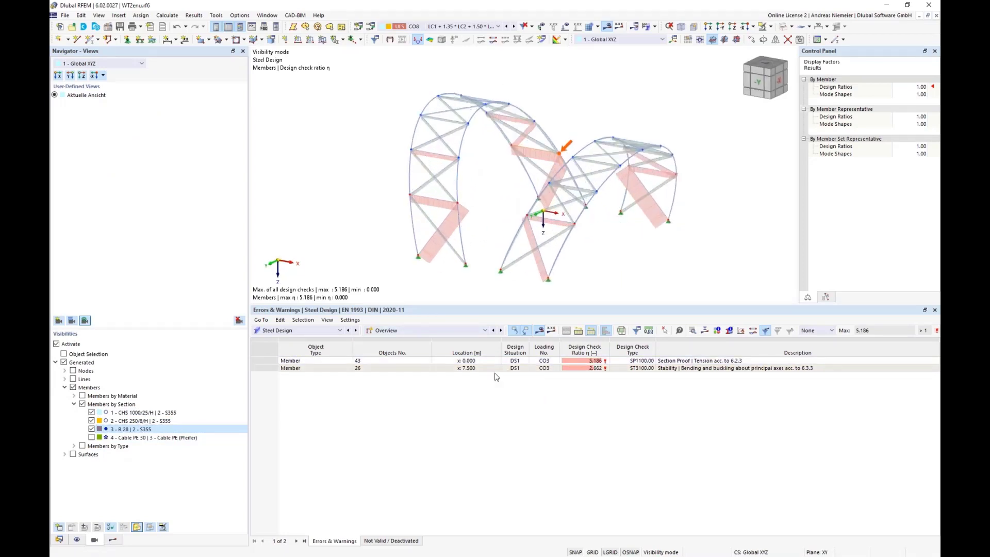
List the design ratios on members and locate the ST3100 stability check of member 17 for CO2
left_click(404, 331)
left_click(411, 361)
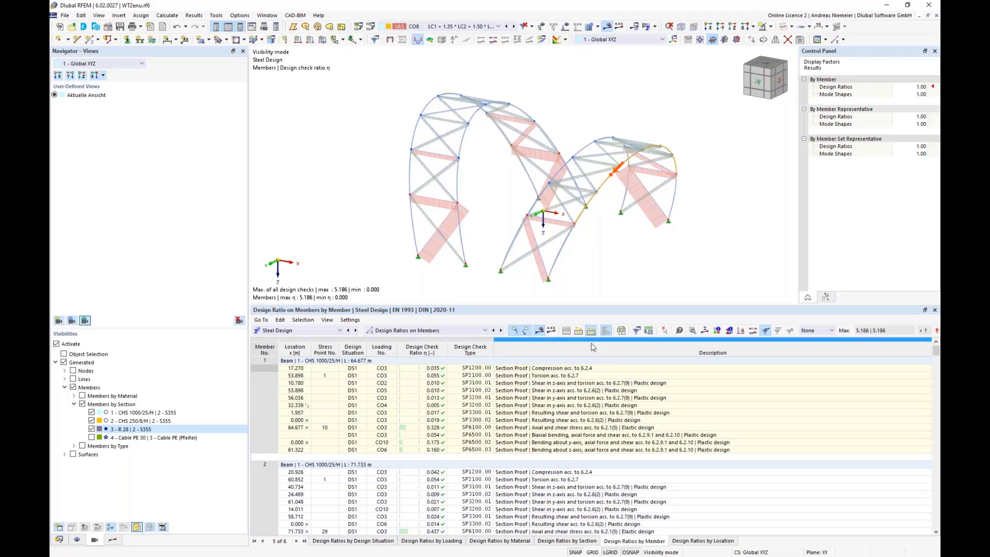
left_click(439, 198)
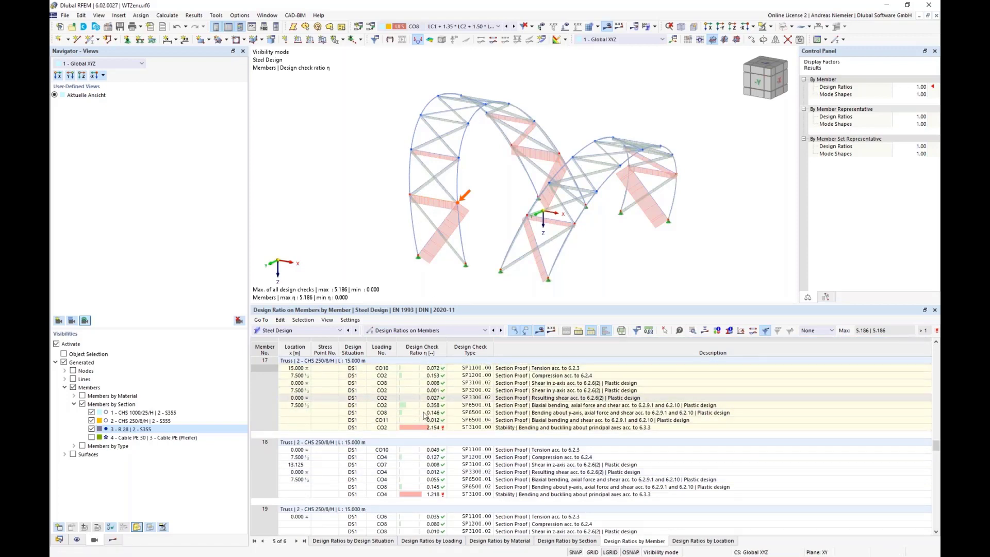
left_click(508, 430)
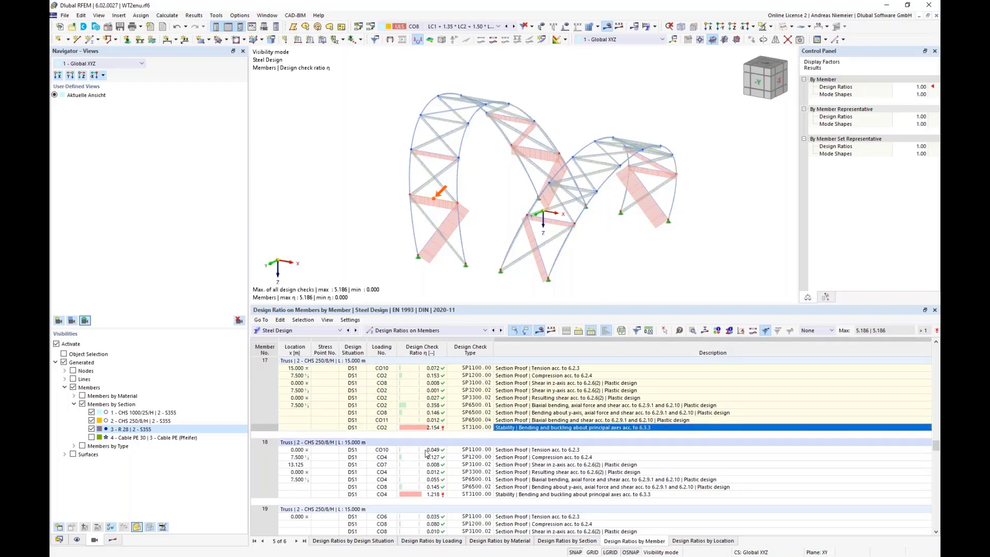
Review the design check details of member 17's ST3100 stability check, from the elastic critical force to the final ratio
left_click(693, 331)
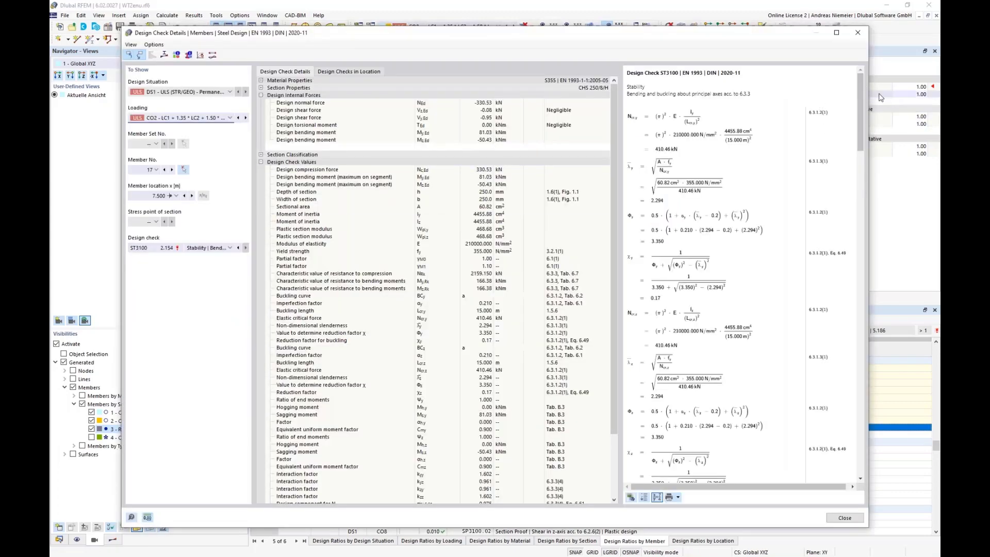
left_click_drag(861, 101, 851, 349)
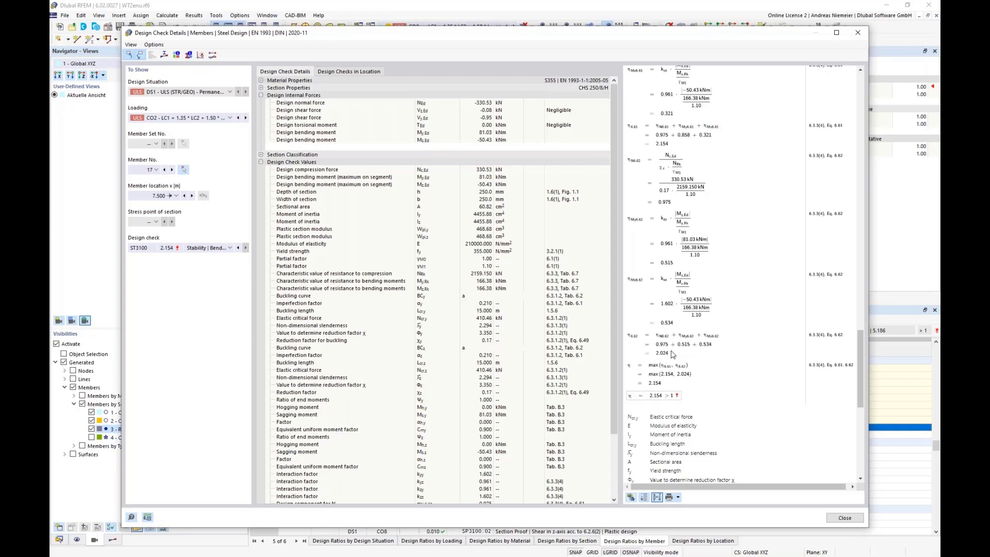
left_click(843, 518)
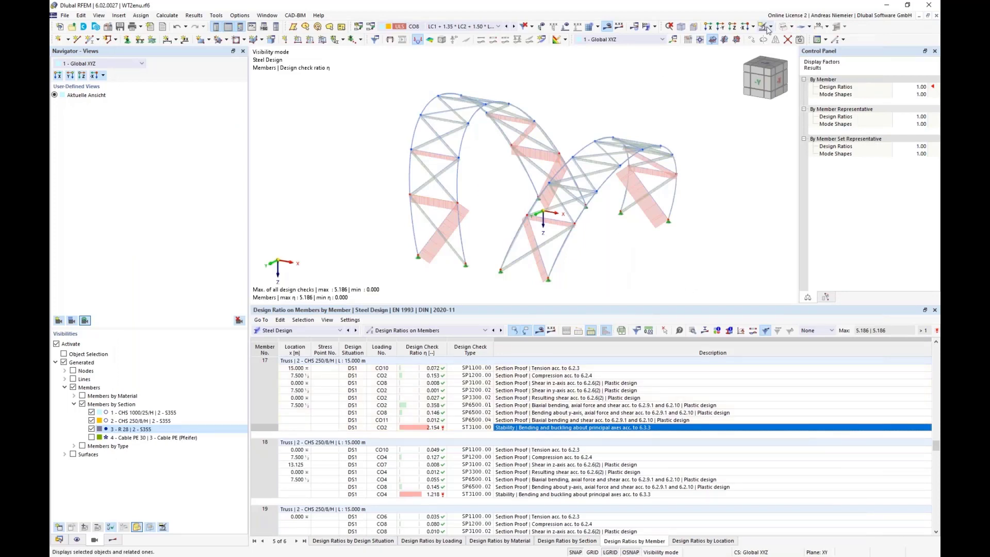
Display the objects to analyze for stresses in the Stress-Strain Analysis input data
left_click(310, 331)
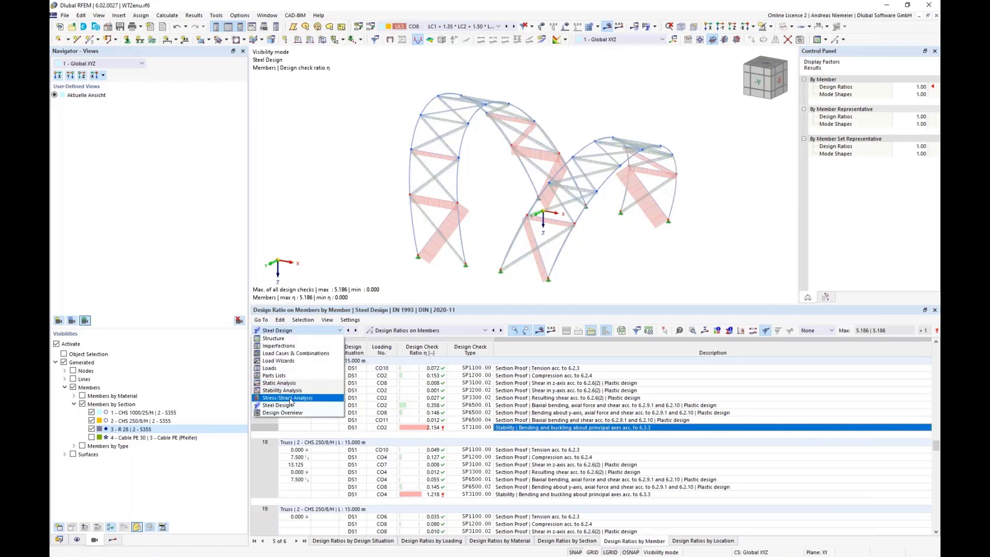
left_click(309, 398)
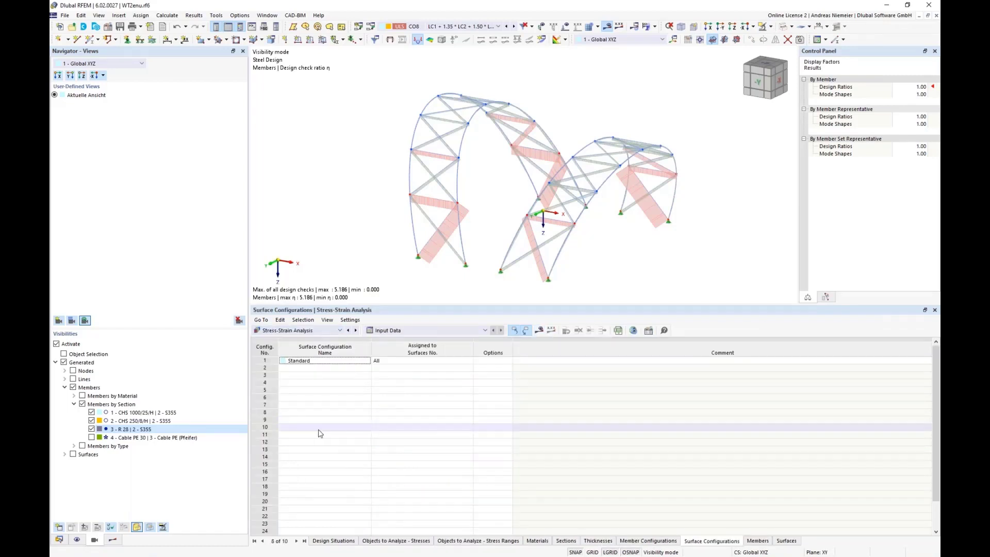
left_click(384, 545)
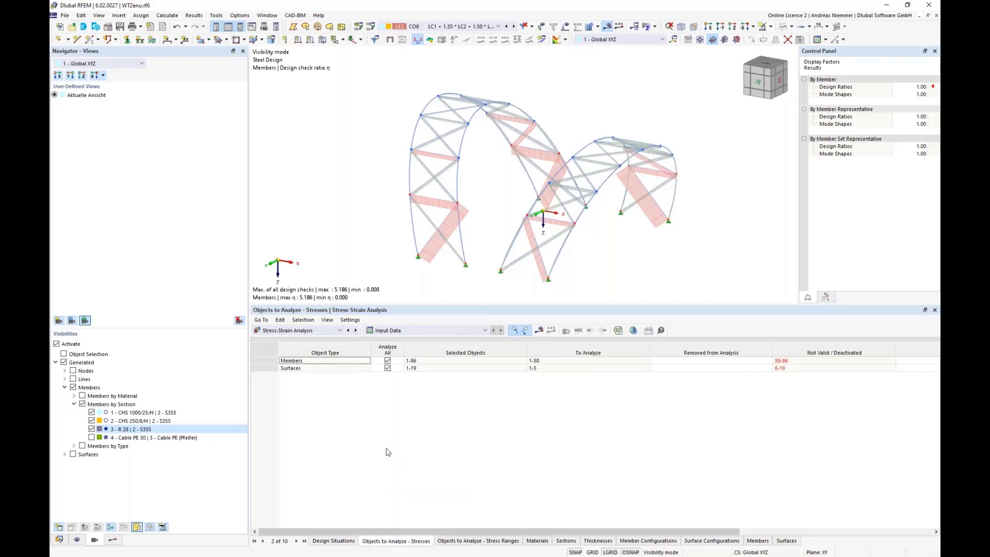
Exclude all members from the stress analysis and restrict the Standard surface configuration to calculating only the σx,m and σy,m stresses
left_click(388, 361)
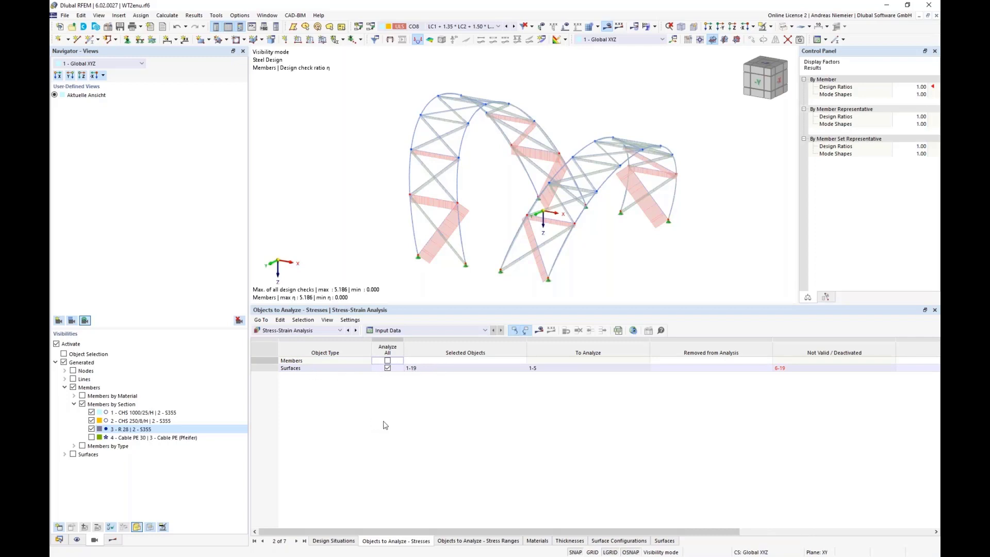
left_click(614, 541)
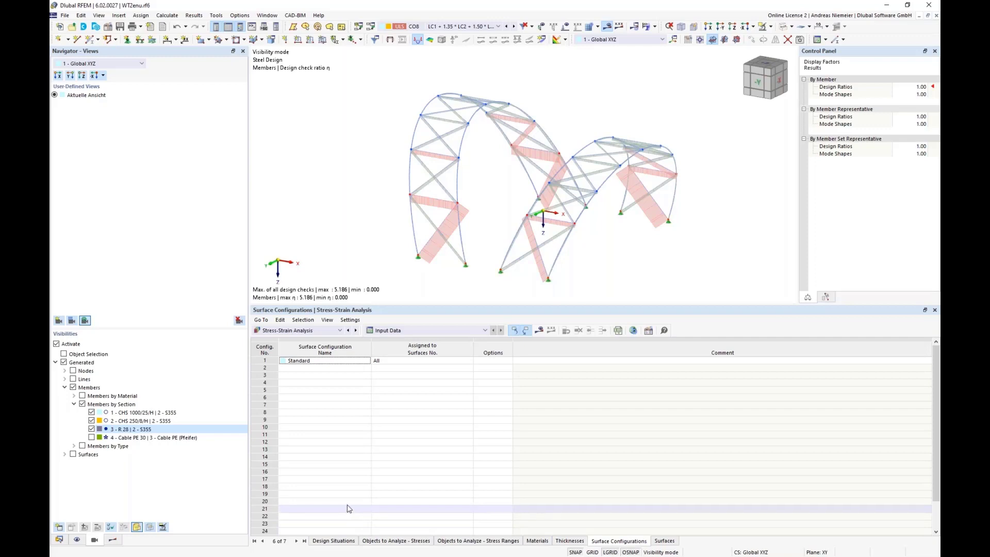
left_click(649, 330)
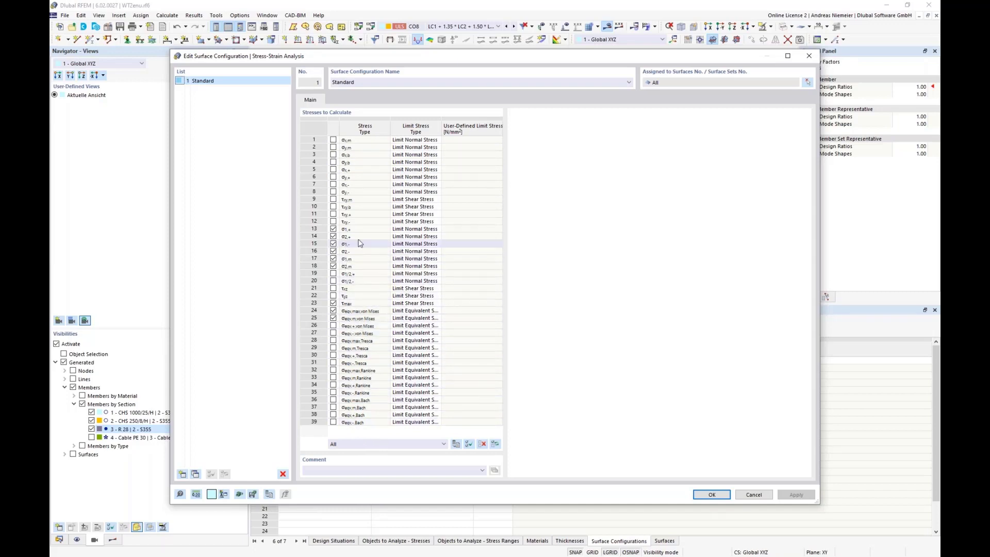
left_click(483, 444)
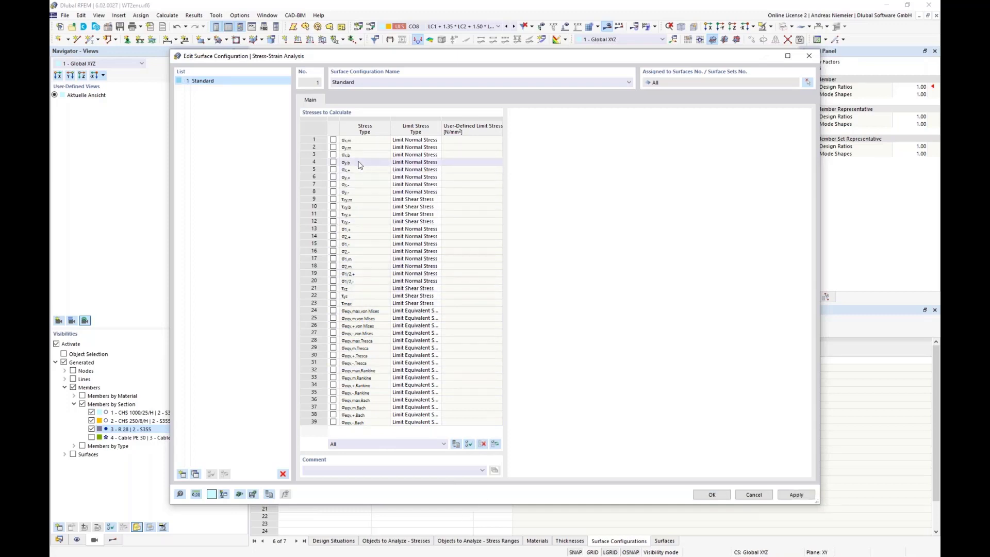
left_click(334, 140)
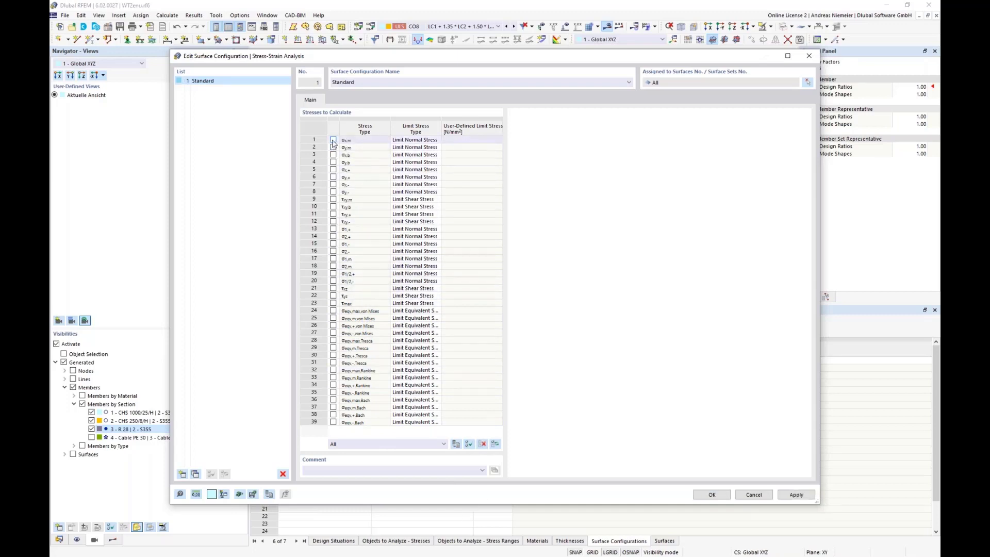
left_click(334, 147)
Change the limit stress type of both σx,m and σy,m to User in the Standard surface configuration
left_click(416, 147)
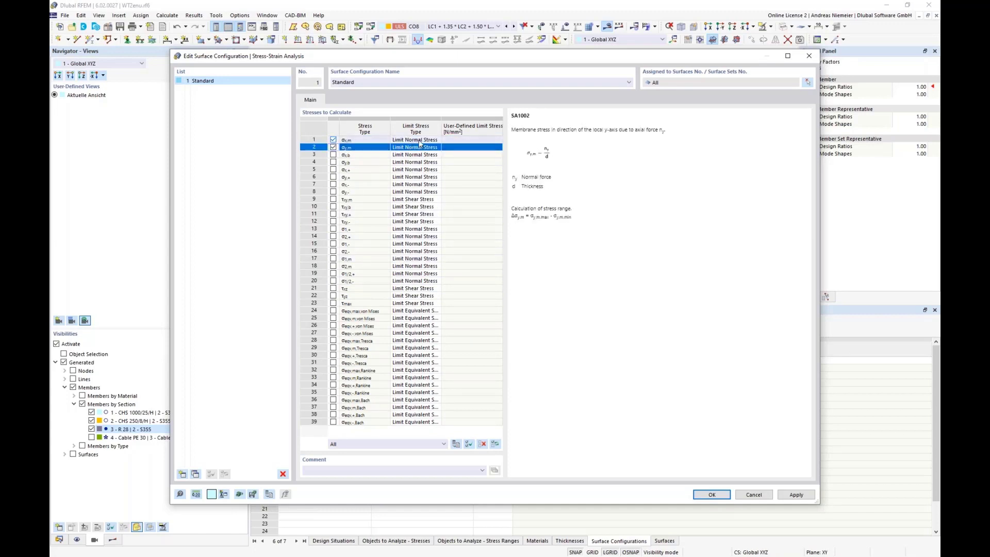
left_click(419, 140)
left_click(418, 141)
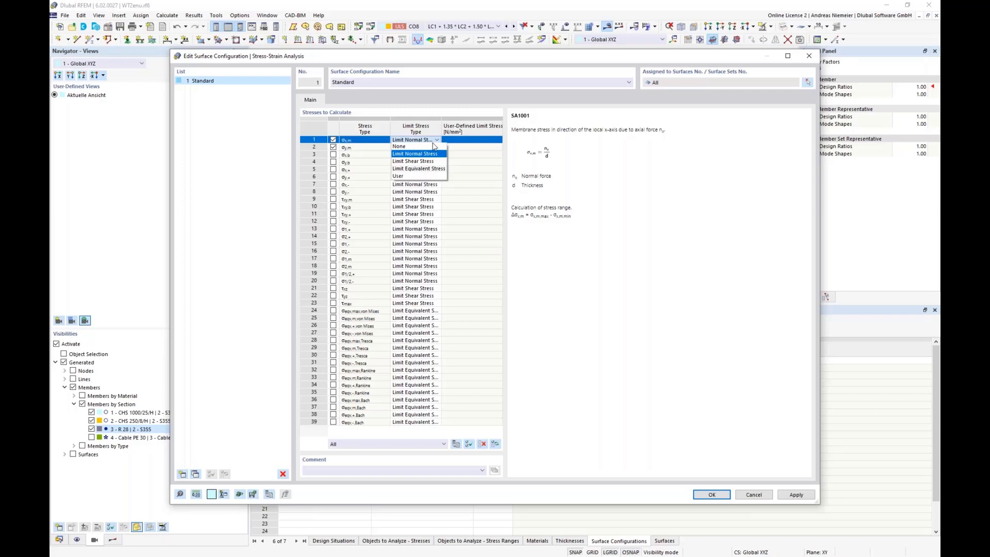
left_click(406, 176)
left_click(432, 148)
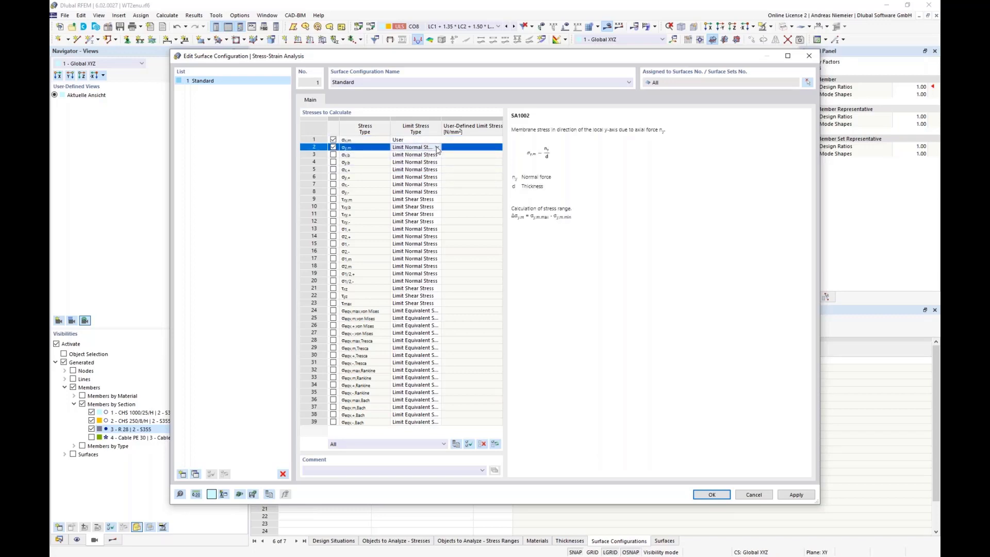
left_click(437, 148)
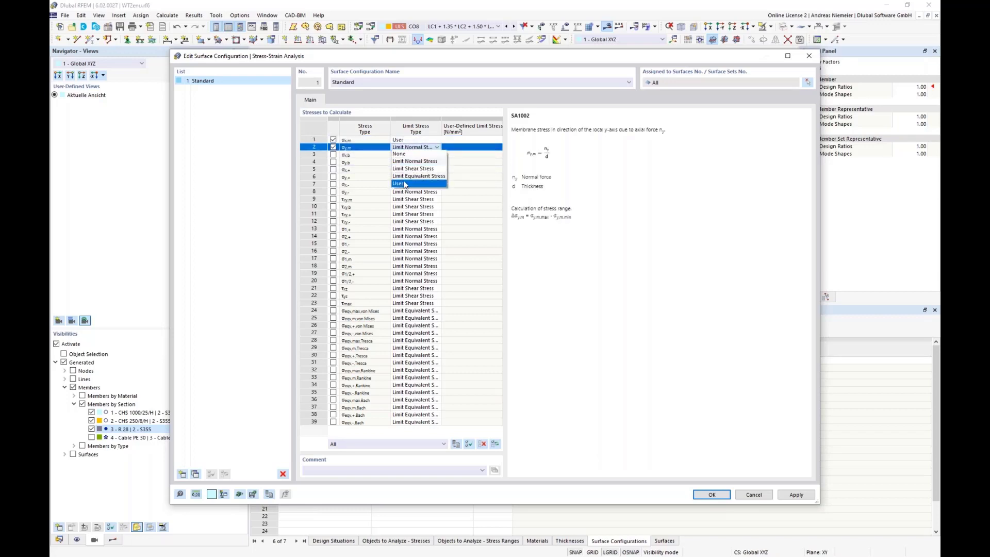
left_click(405, 184)
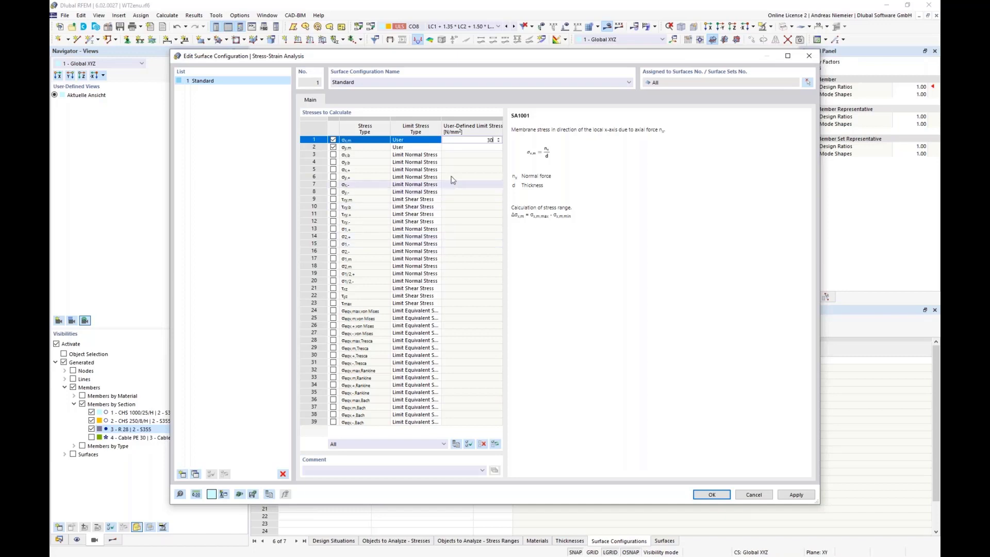
Set user-defined limit stresses of 30 N/mm² for σx,m and 26 N/mm² for σy,m and accept the surface configuration
left_click(469, 147)
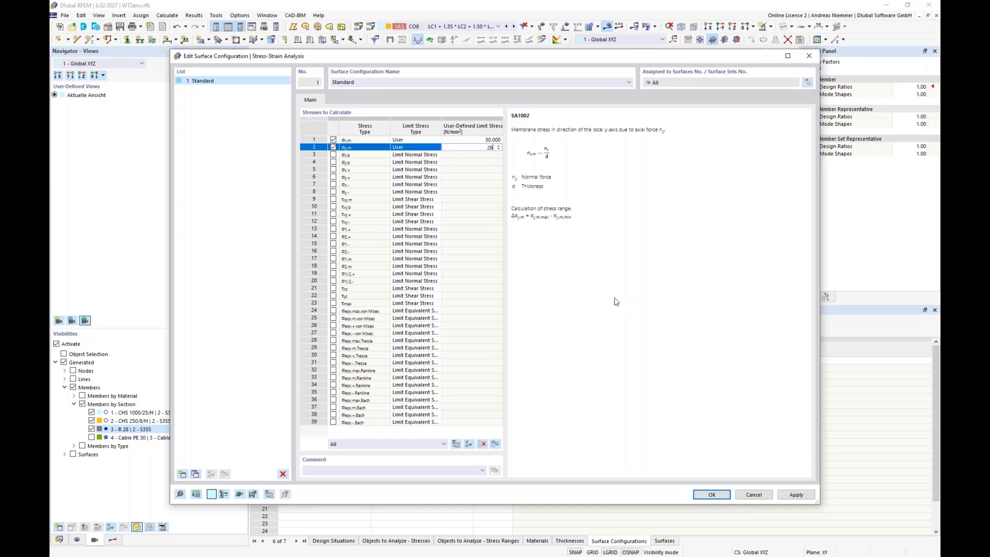
left_click(485, 177)
left_click(490, 140)
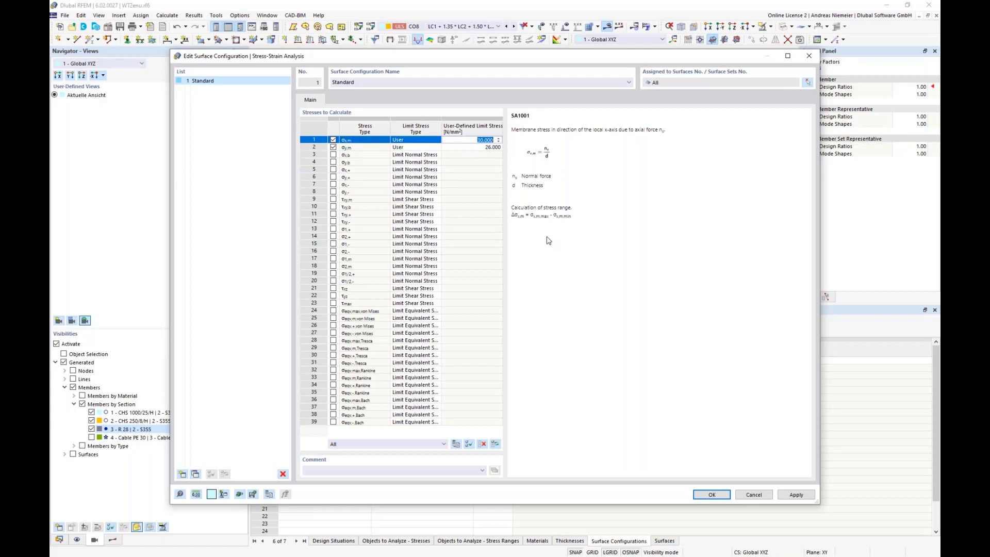
left_click(712, 494)
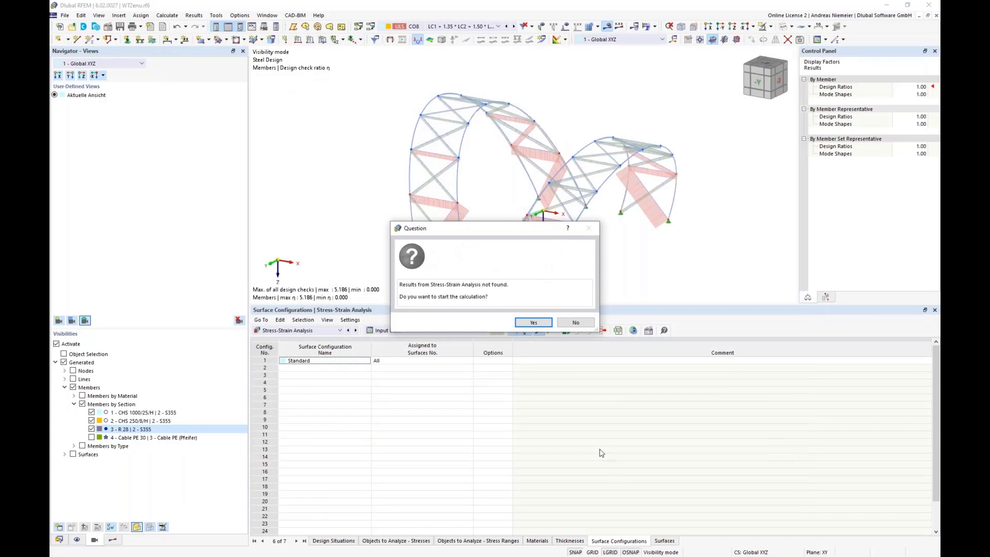
Run the Stress-Strain Analysis calculation and deactivate the visibility filter to show the whole model
left_click(532, 322)
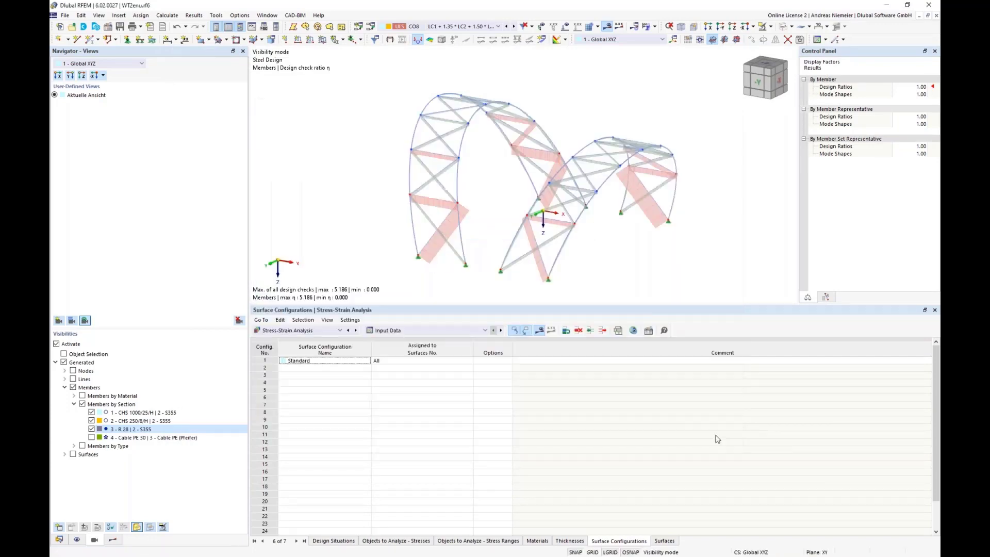
left_click(95, 540)
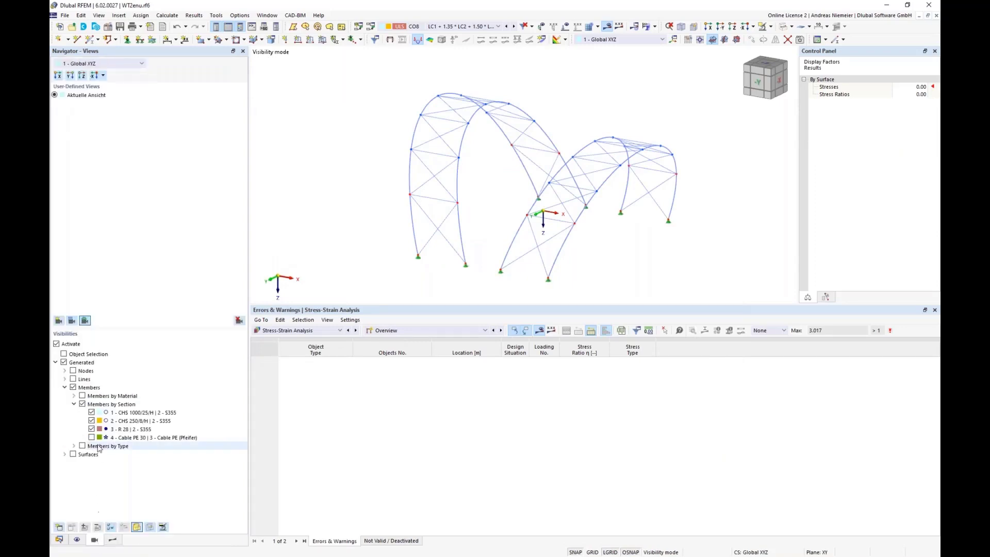
left_click(56, 344)
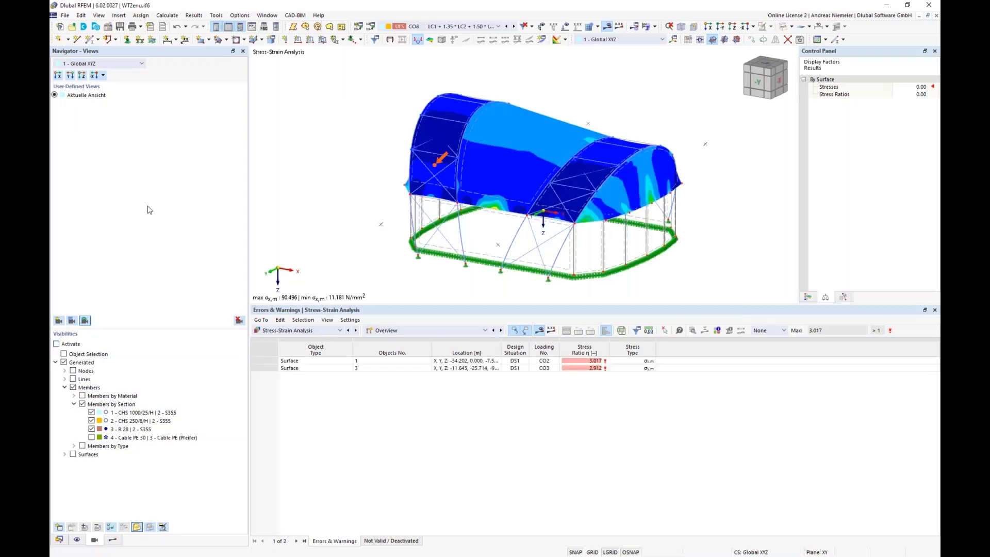
Review the σx,m surface stress distribution on the membrane and switch the result display to σy,m
left_click(114, 540)
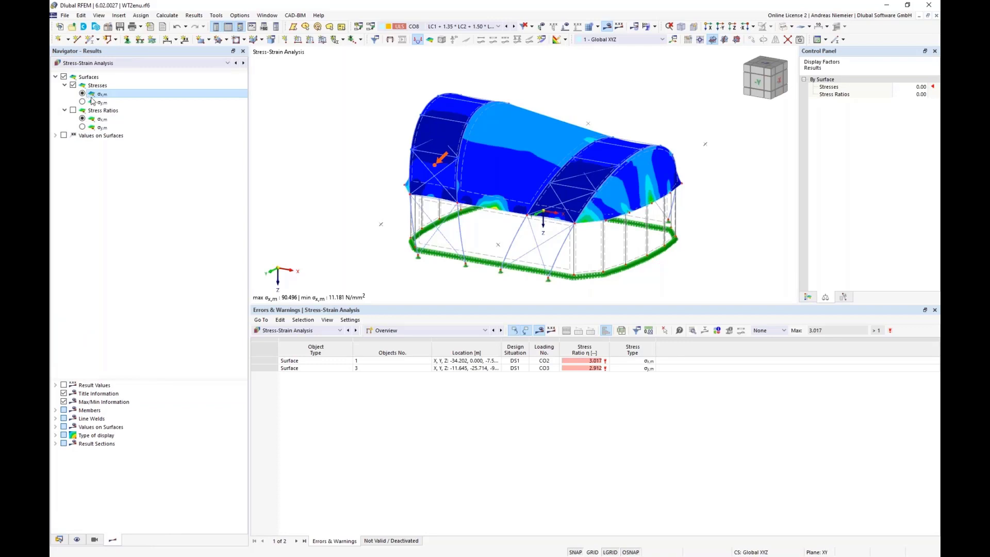
middle_click_drag(292, 232, 268, 180, "ctrl")
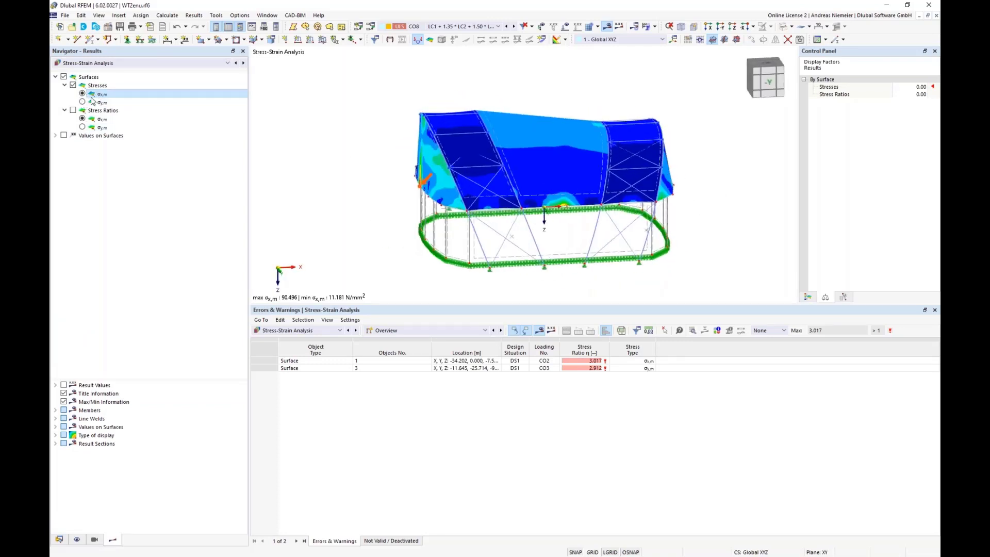
left_click(83, 102)
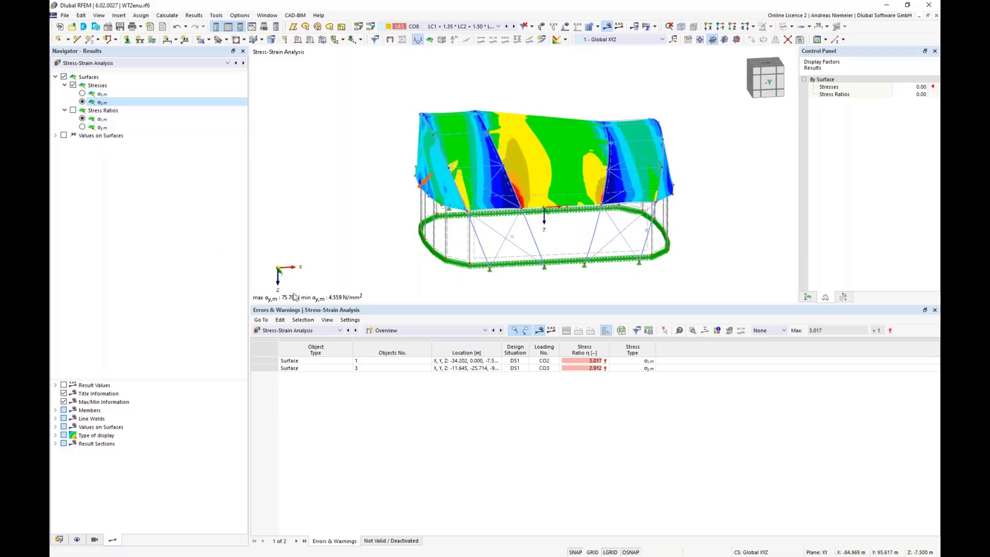
Display the σx,m stress ratios on the membrane surfaces with their color scale and inspect them from several angles
left_click(73, 111)
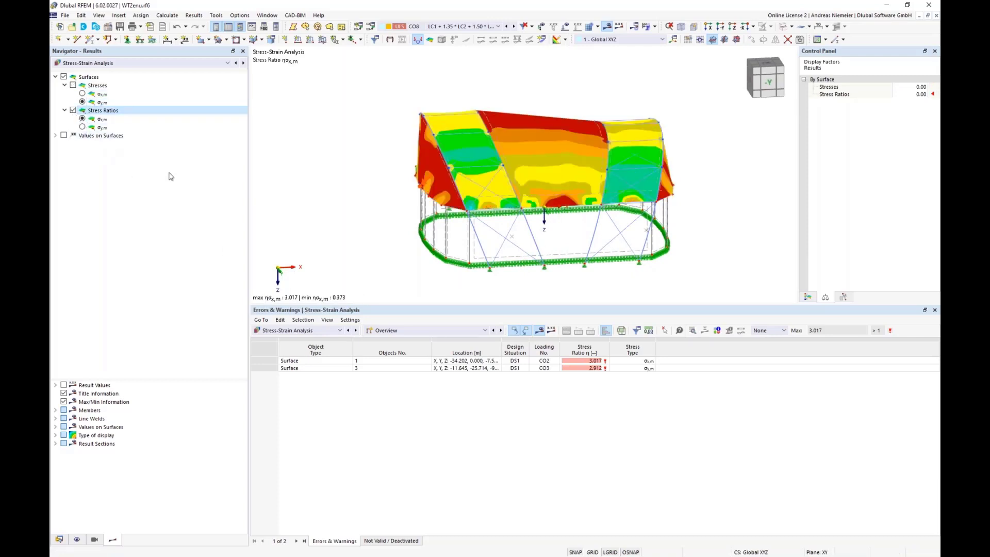
middle_click_drag(334, 199, 283, 207, "ctrl")
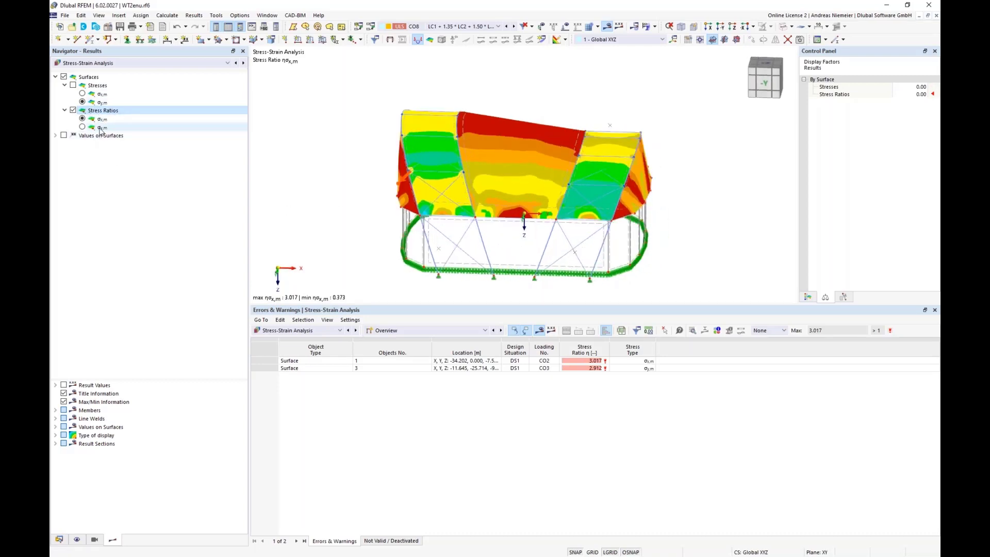
middle_click_drag(205, 186, 296, 211, "ctrl")
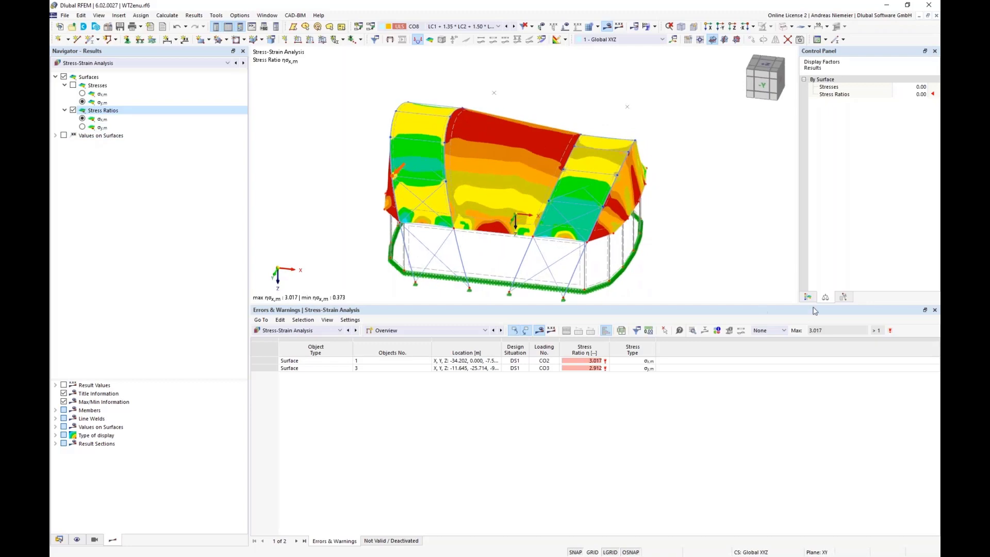
left_click(808, 297)
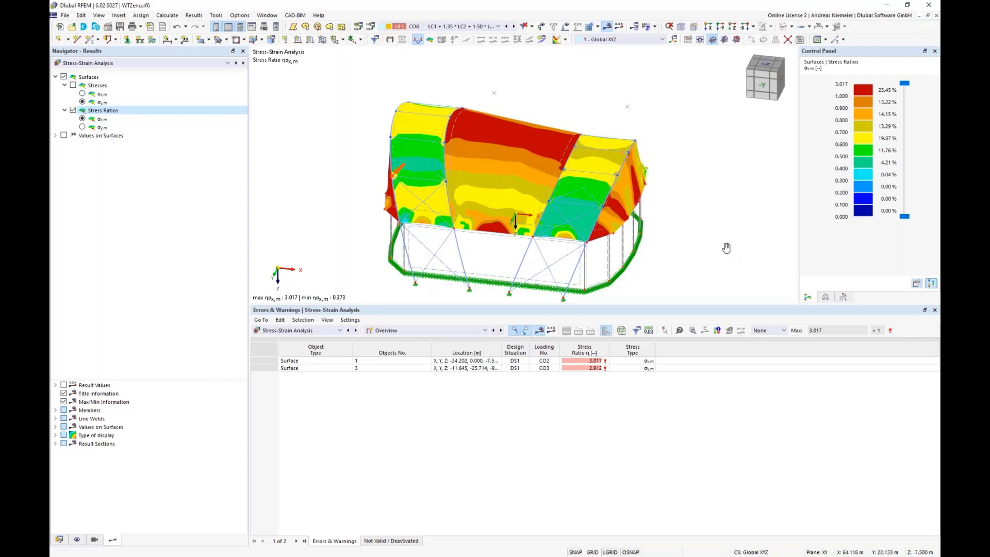
middle_click_drag(727, 248, 706, 231, "ctrl")
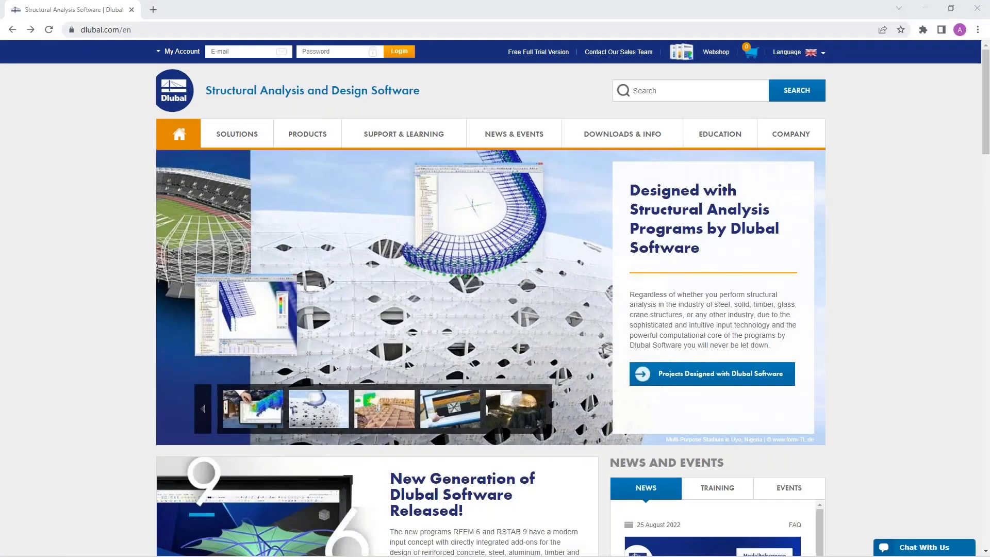
Switch to the Dlubal website in Chrome and open the "Form-Finding and Calculation of Membrane Structures in RFEM 6" webinar from the webinars list
mouse_move(510, 137)
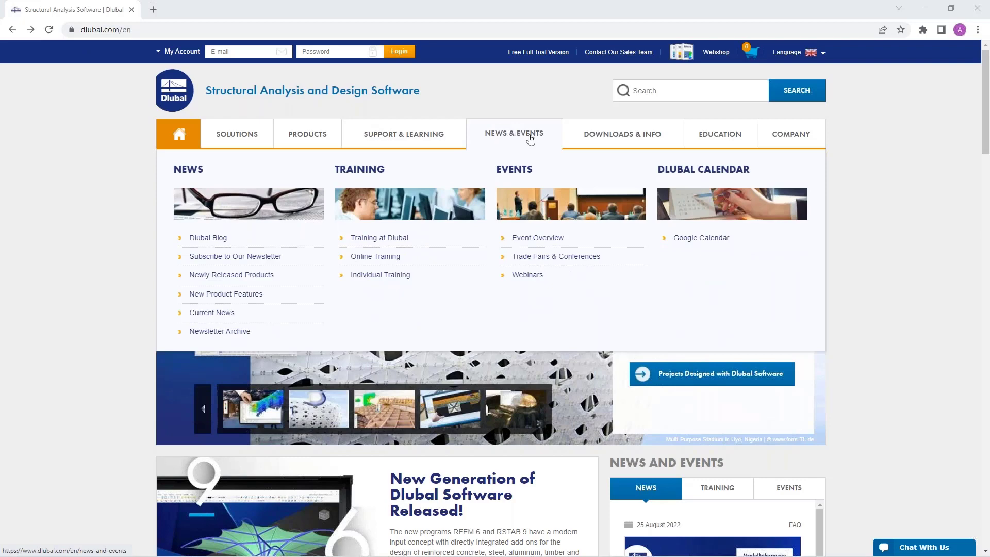
left_click(531, 275)
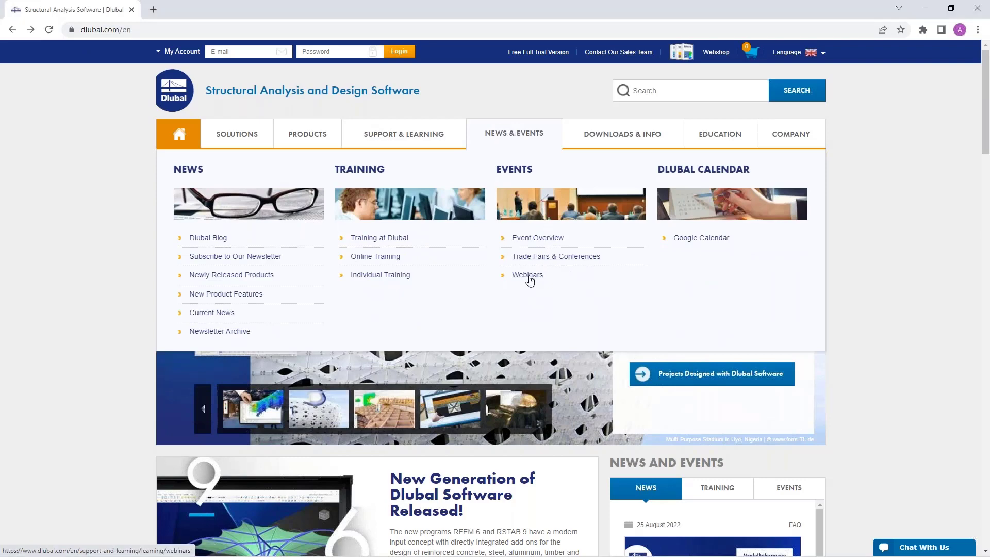
scroll(495, 310, "down", 15)
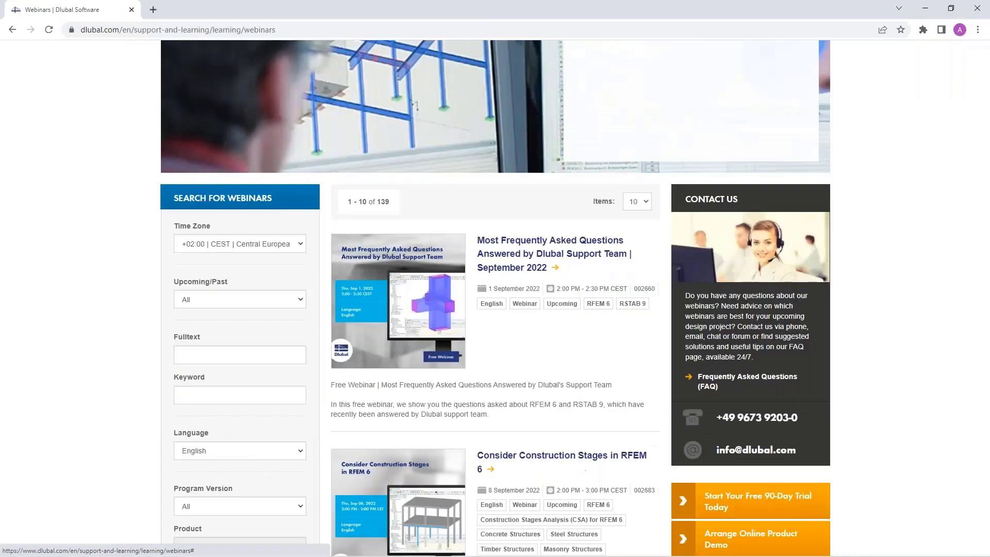
scroll(519, 244, "down", 9)
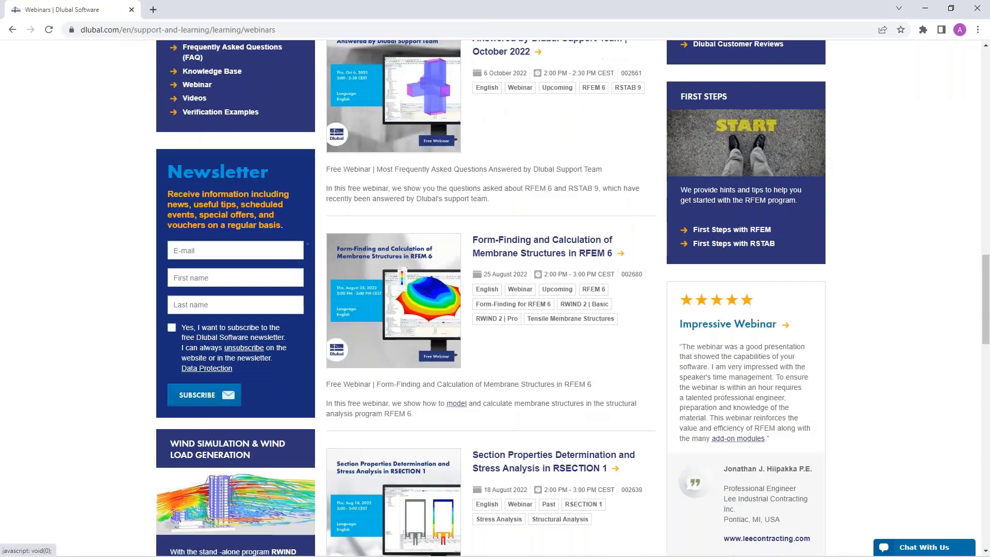
left_click(519, 245)
Look through the webinar page's content, time schedule, recommended events, videos and models to download
scroll(454, 330, "down", 5)
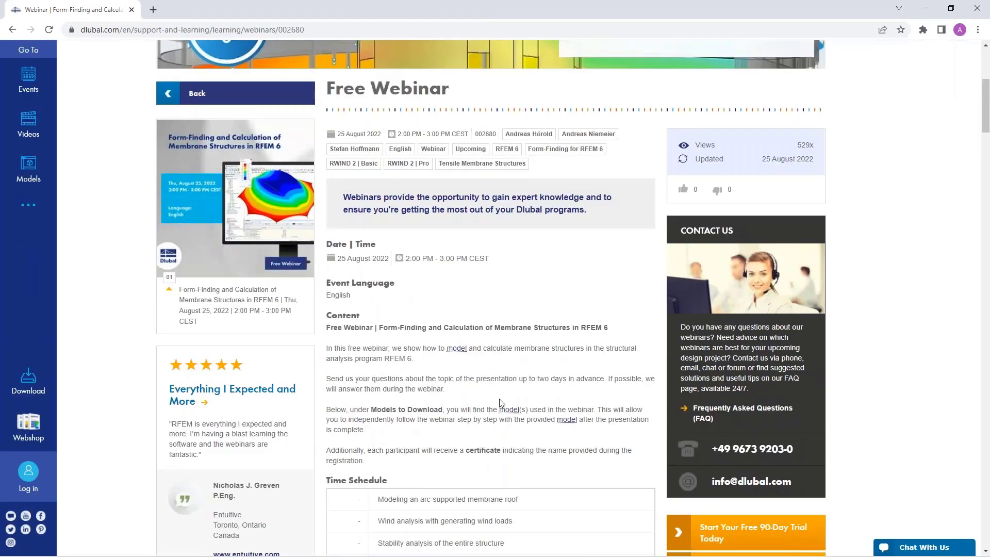
scroll(490, 309, "down", 15)
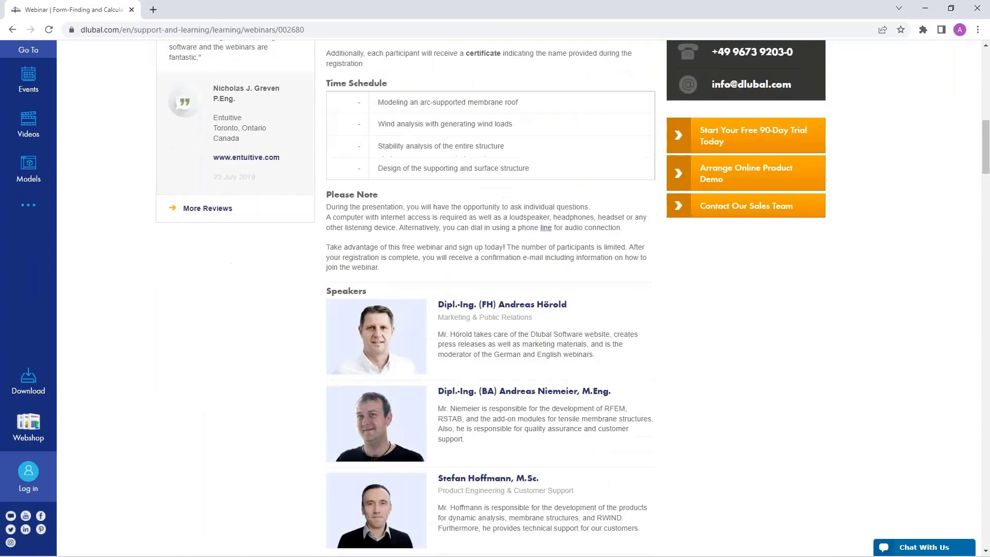
scroll(188, 432, "down", 14)
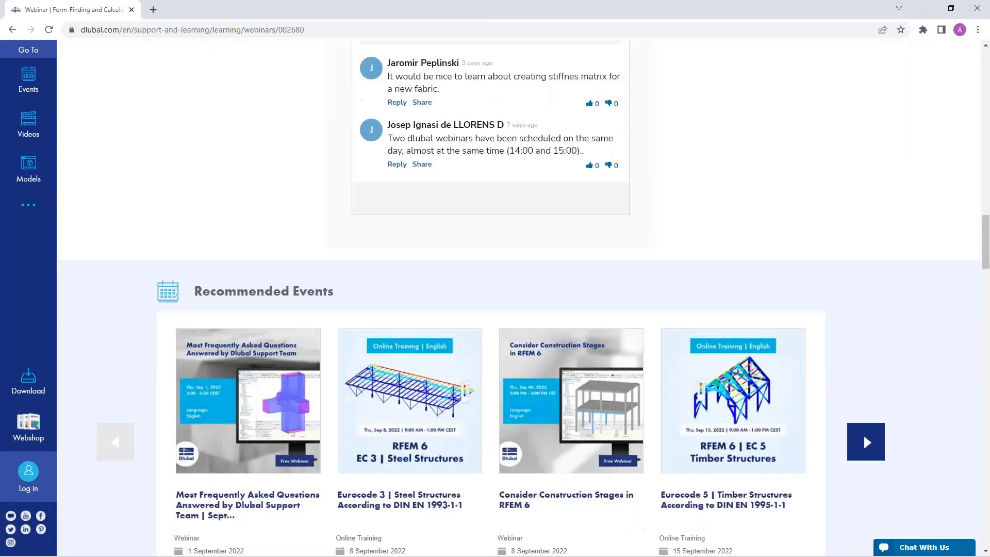
scroll(220, 408, "down", 5)
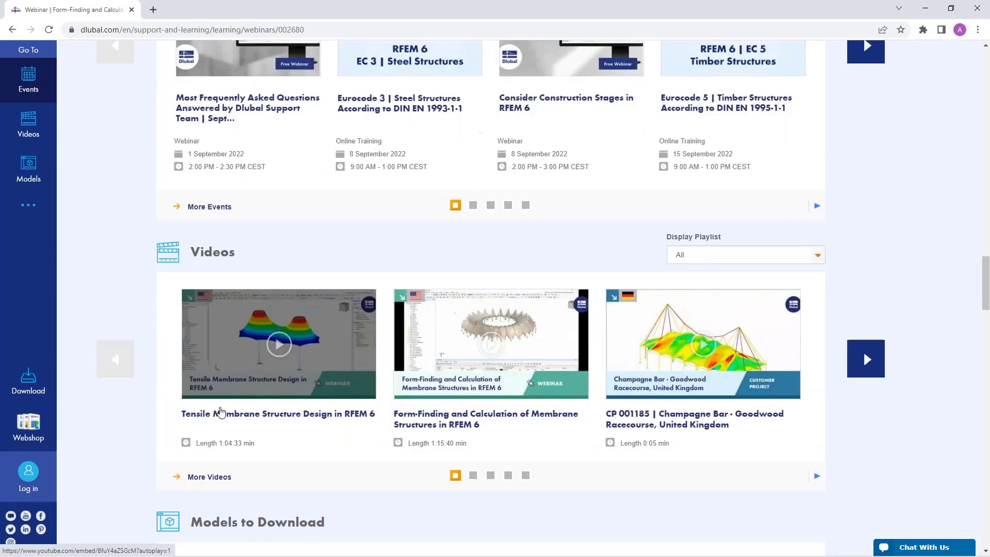
scroll(349, 386, "up", 20)
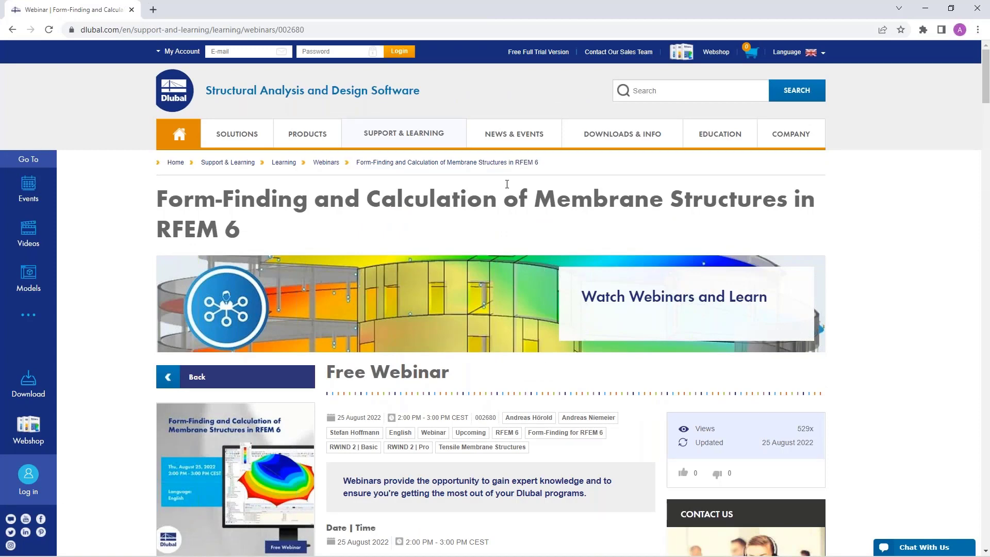
Open the Free Full Trial Version page and look over the available Dlubal program downloads
left_click(532, 54)
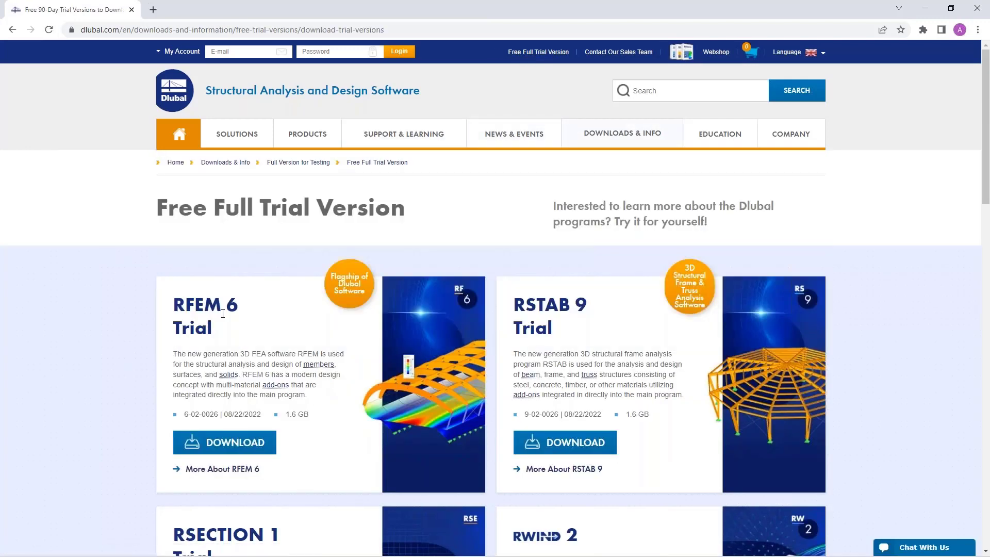
scroll(236, 327, "down", 3)
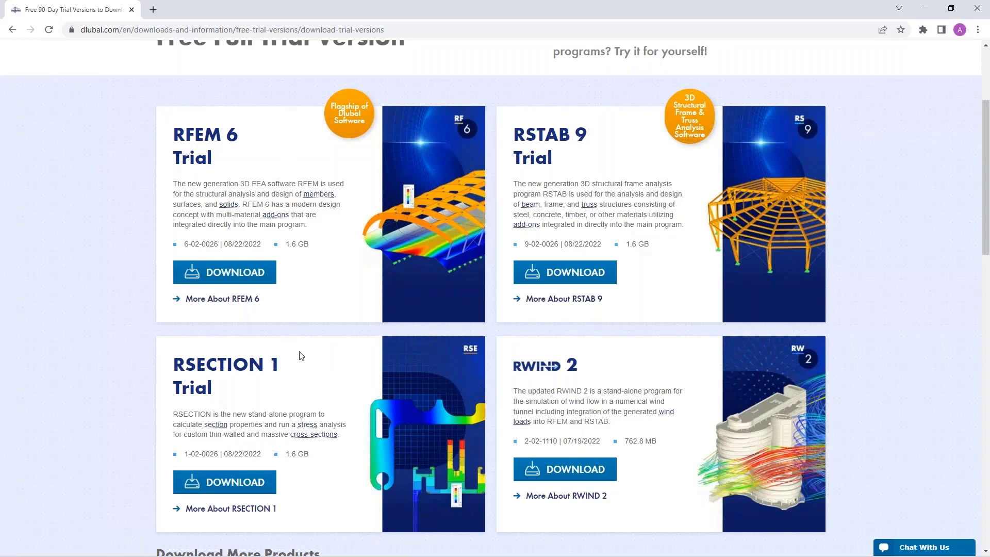
scroll(302, 356, "up", 3)
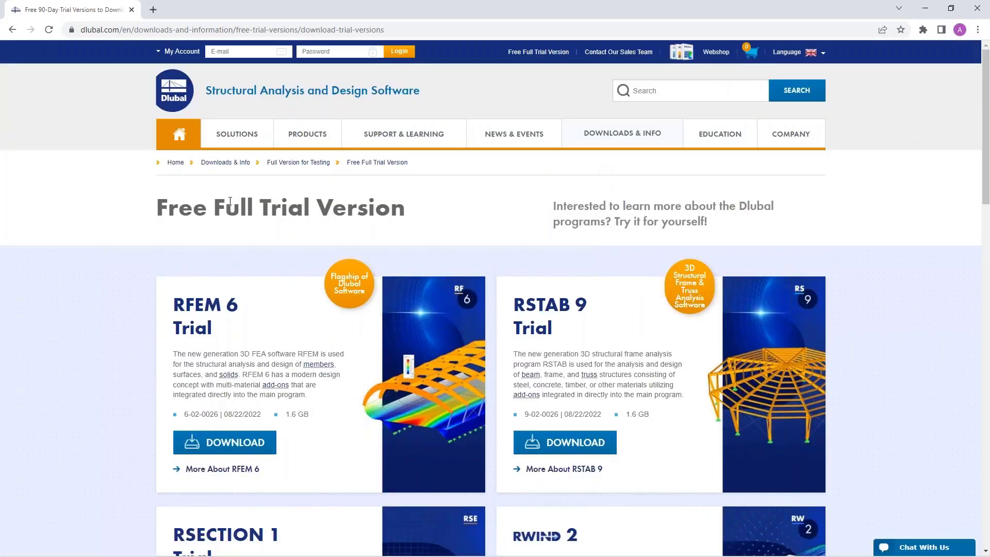